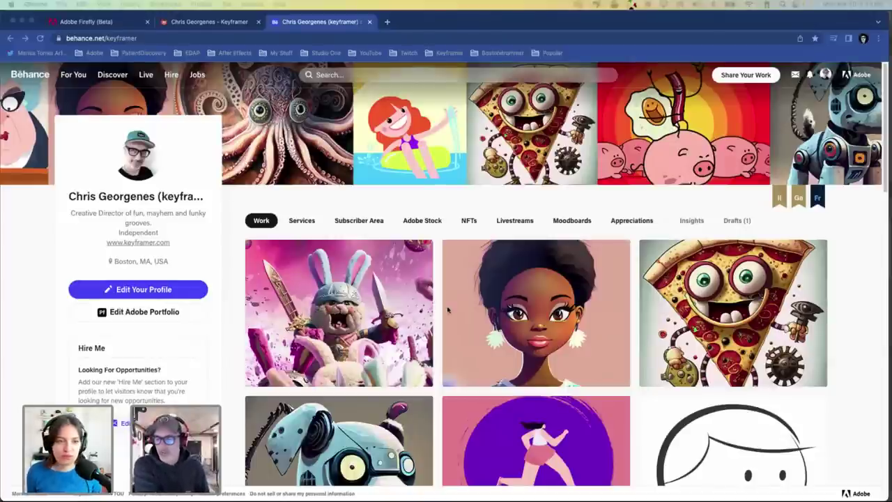
Step: Look through the project thumbnails on the artist's Behance profile
scroll(449, 310, down, 5)
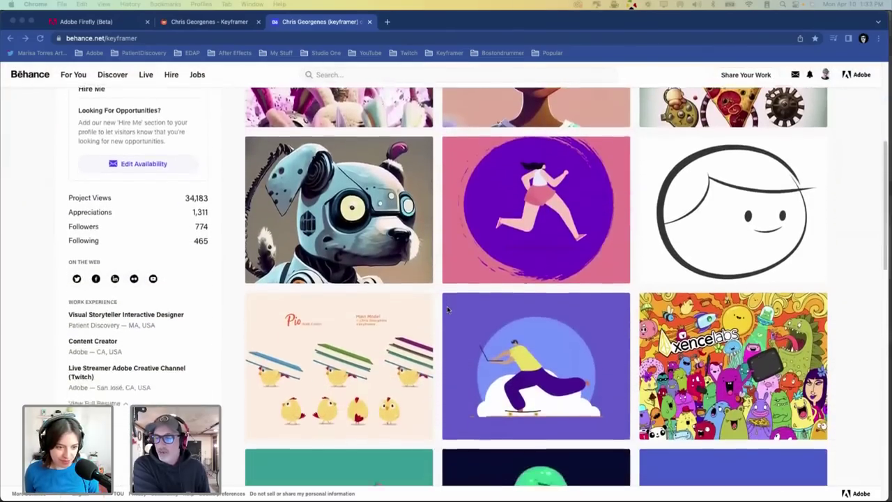
scroll(446, 306, down, 8)
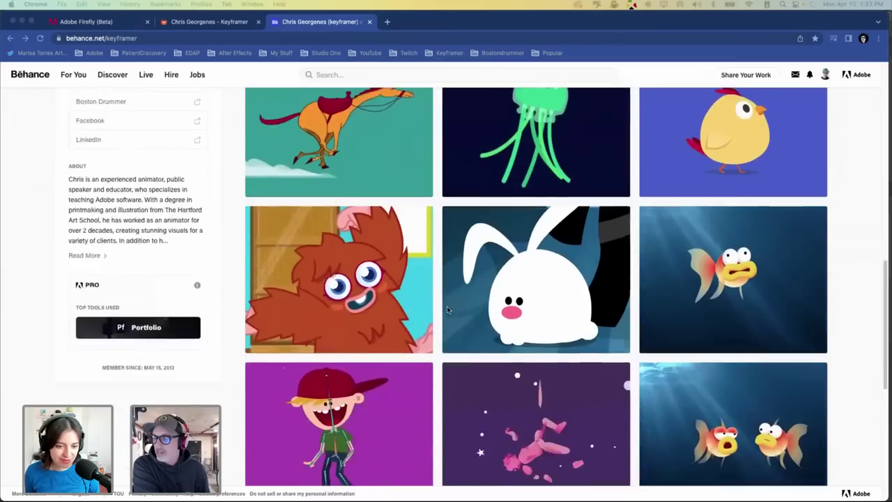
scroll(448, 310, down, 5)
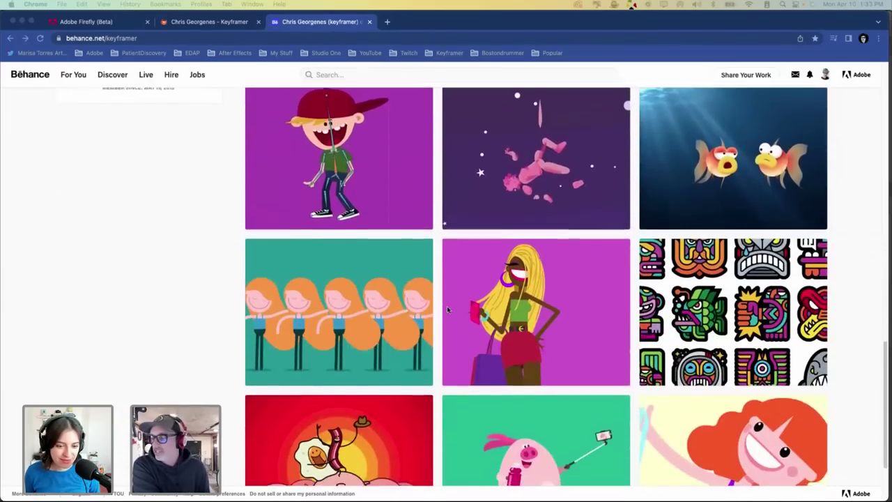
scroll(448, 310, down, 6)
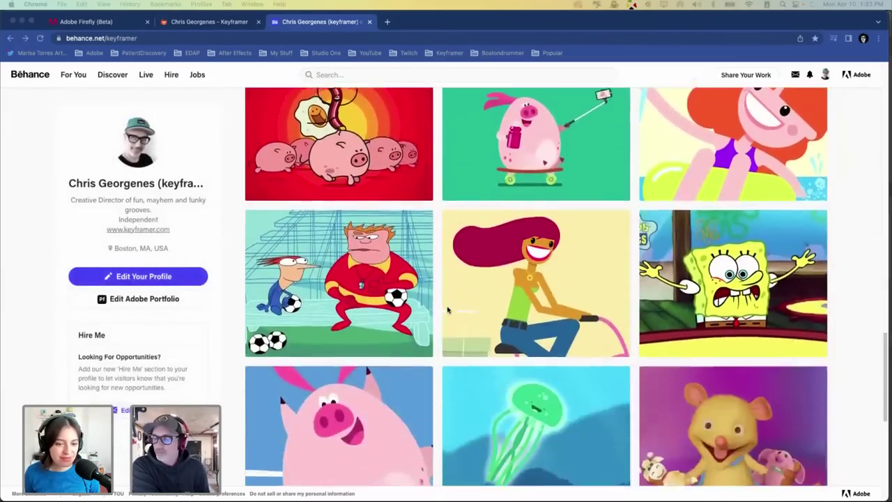
scroll(447, 310, down, 4)
scroll(447, 310, up, 3)
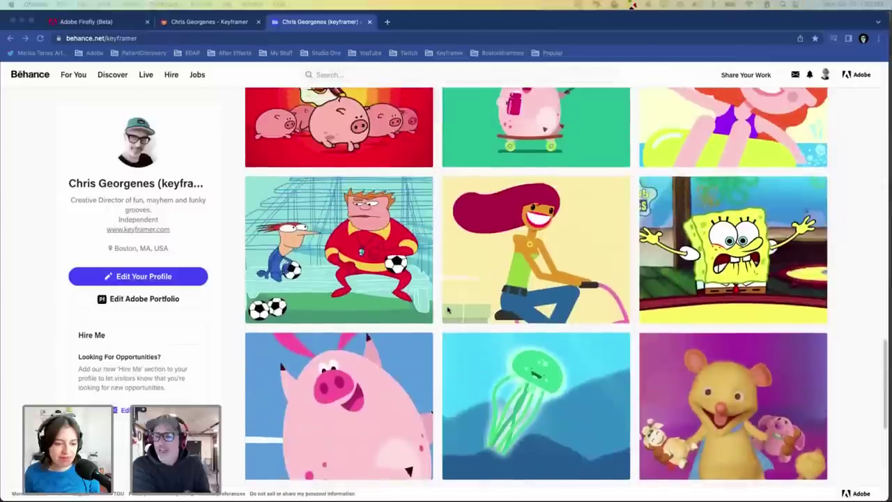
scroll(448, 310, up, 1)
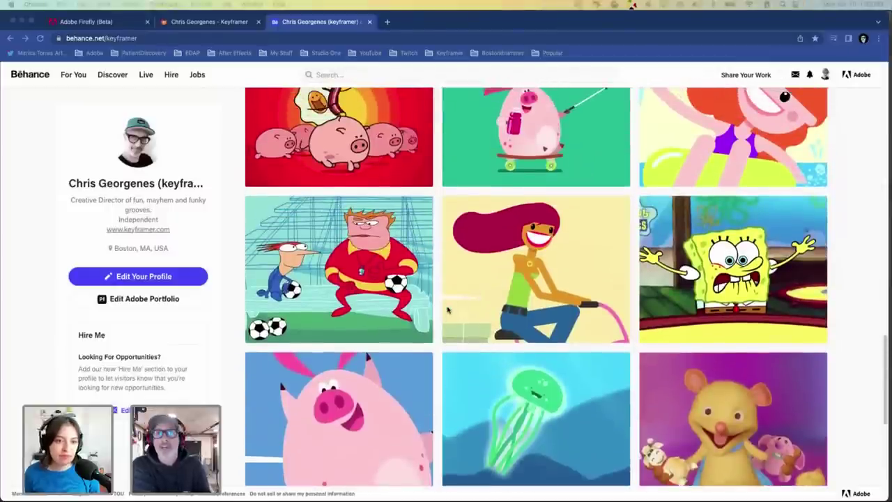
scroll(449, 310, down, 3)
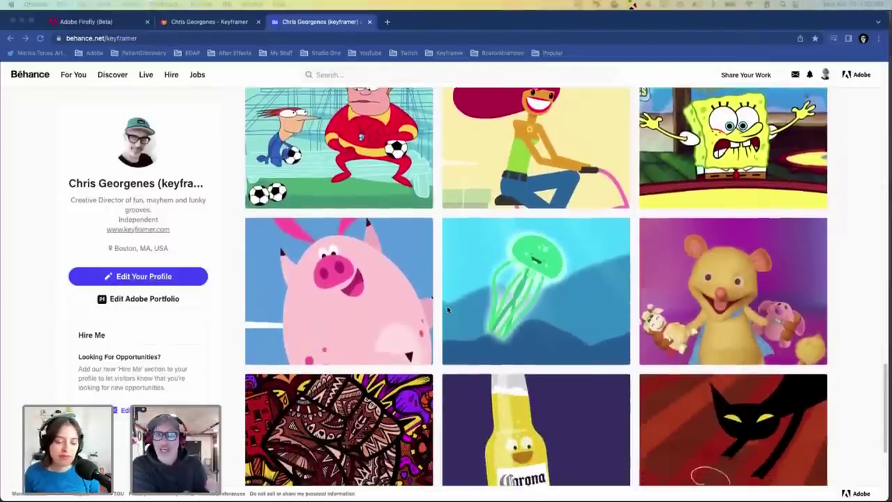
scroll(449, 310, down, 9)
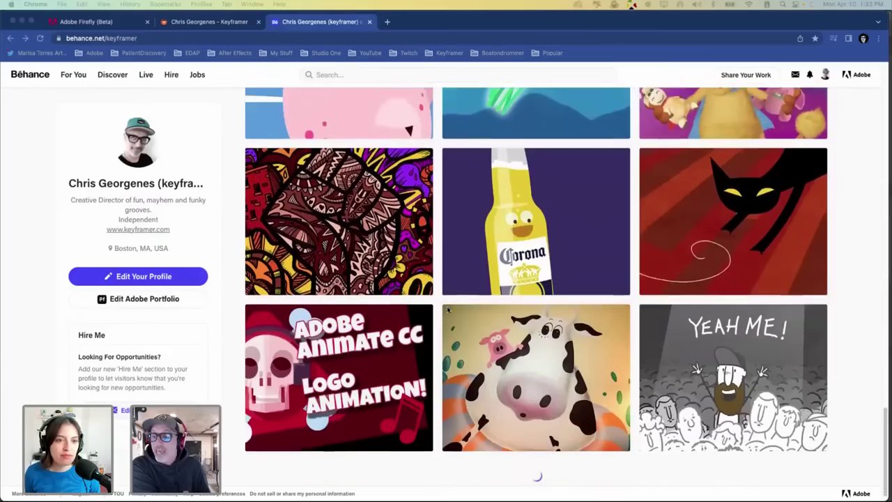
scroll(449, 310, down, 4)
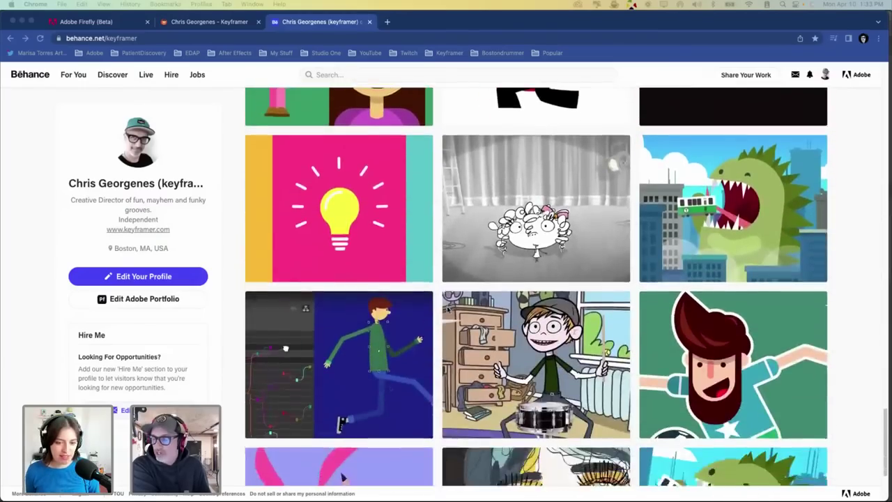
scroll(448, 310, up, 10)
scroll(448, 310, up, 6)
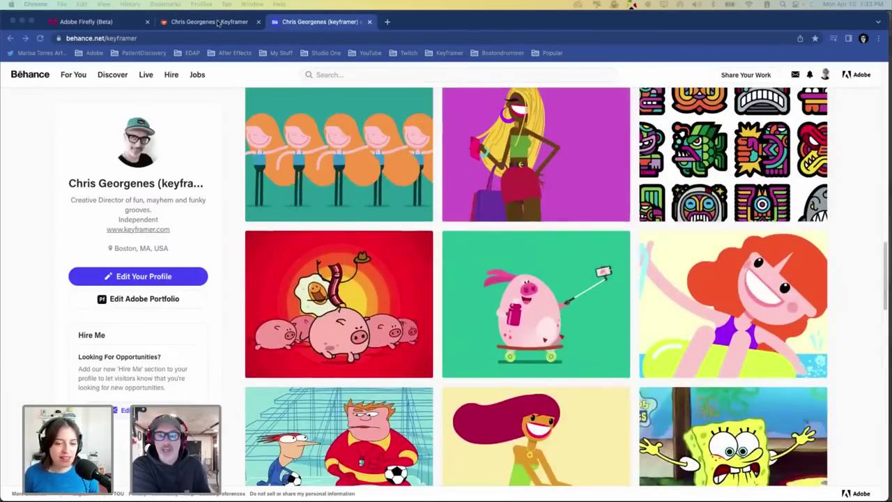
Step: Switch to the artist's personal portfolio website, browse the animation and illustration projects, and return to the start of the page
click(218, 22)
scroll(411, 223, down, 4)
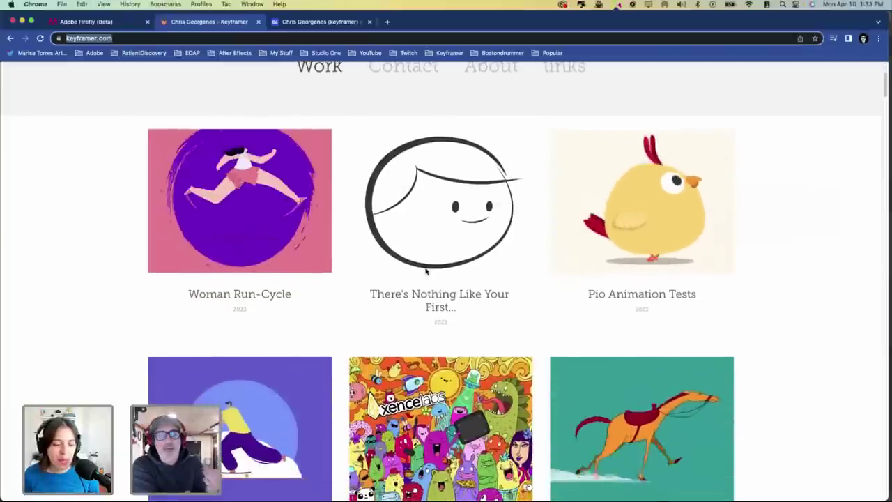
scroll(425, 271, down, 2)
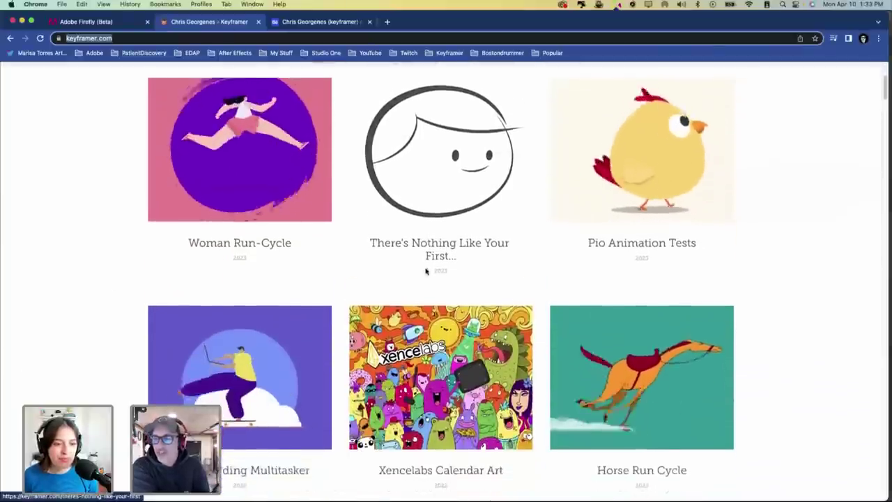
scroll(426, 271, down, 6)
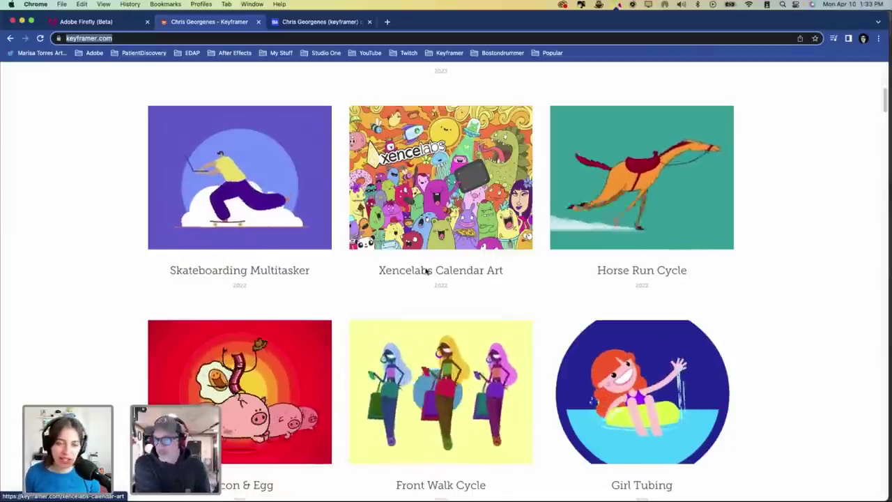
scroll(427, 270, down, 3)
scroll(427, 271, down, 7)
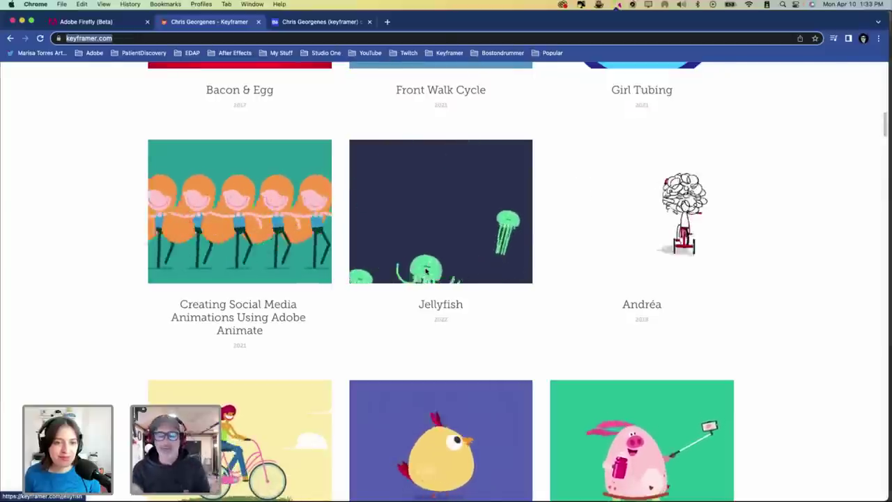
scroll(426, 272, down, 1)
scroll(426, 271, down, 5)
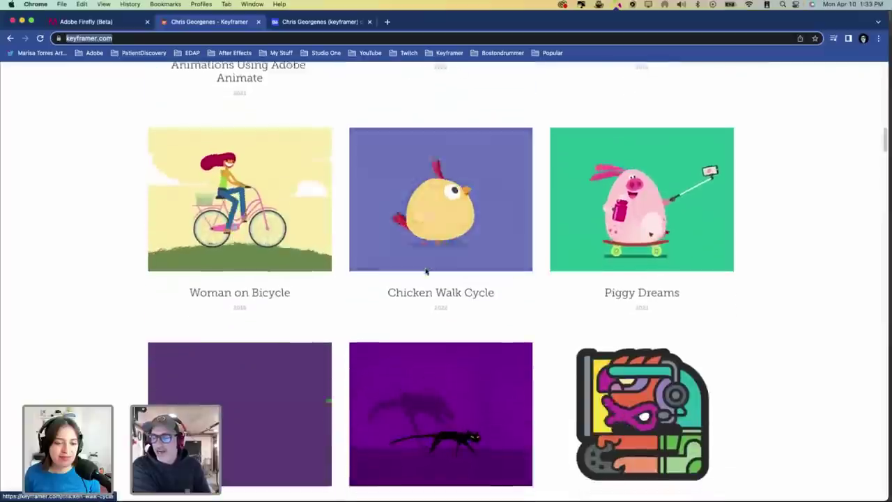
scroll(426, 271, down, 3)
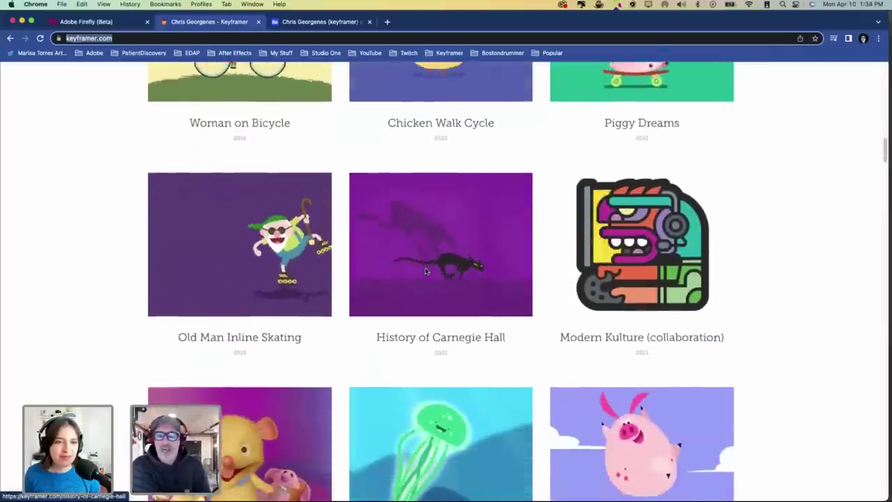
scroll(426, 271, down, 2)
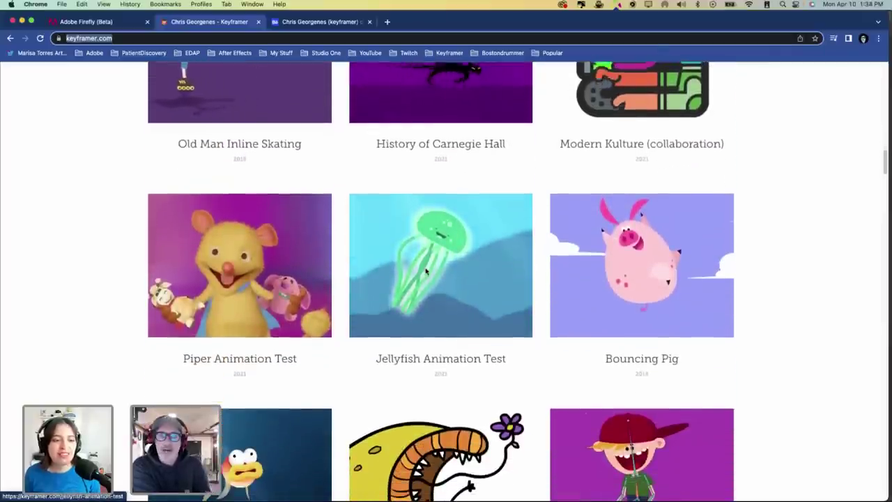
scroll(425, 270, down, 2)
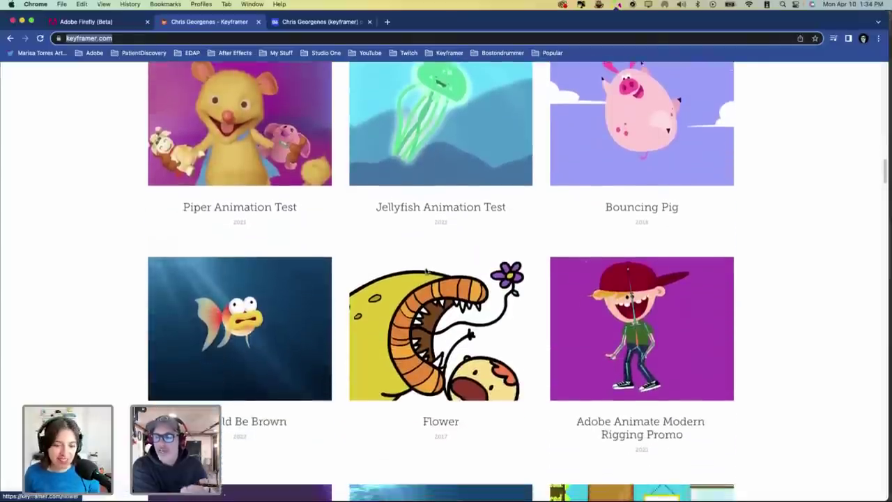
scroll(426, 271, up, 15)
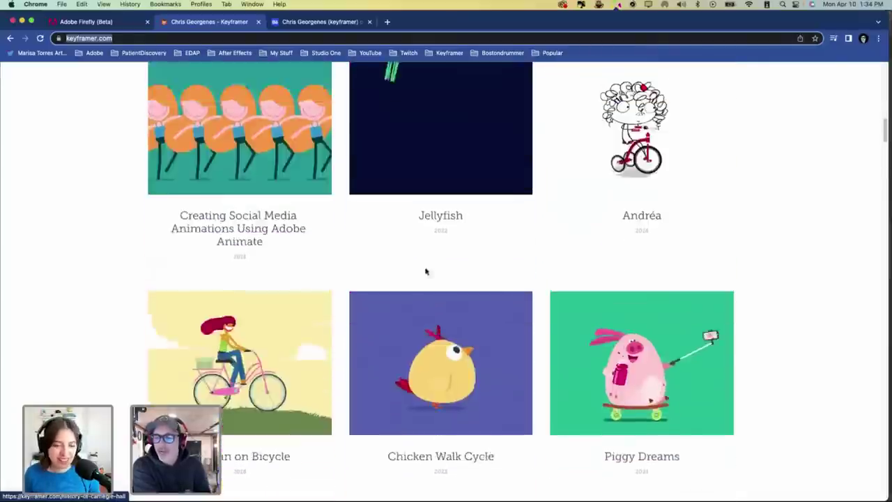
scroll(426, 271, up, 6)
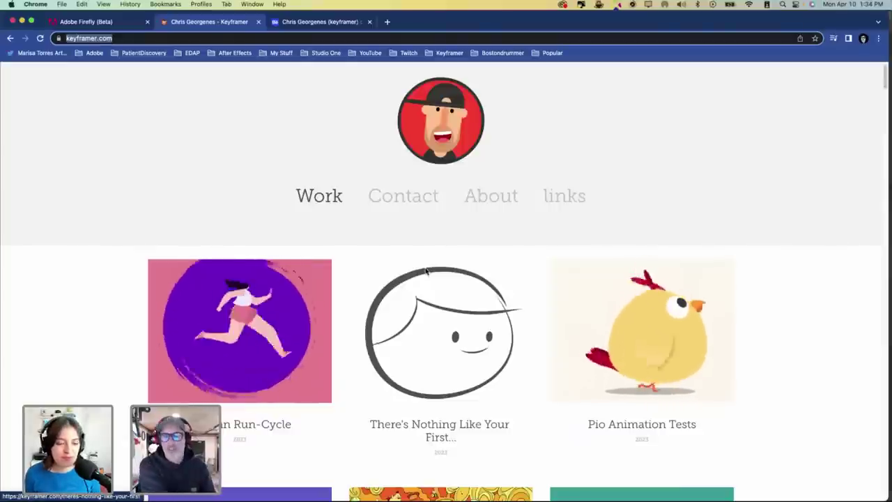
Step: Close the personal website and Behance pages, leaving only Adobe Firefly open
click(259, 23)
click(259, 23)
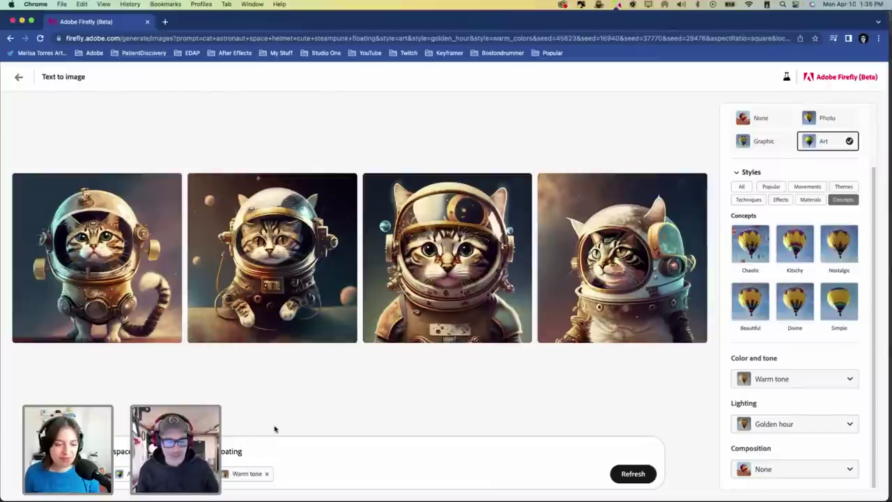
Step: Check the color and tone, lighting and composition options, and regenerate the cat astronaut images with the current settings
click(789, 379)
click(790, 380)
click(790, 424)
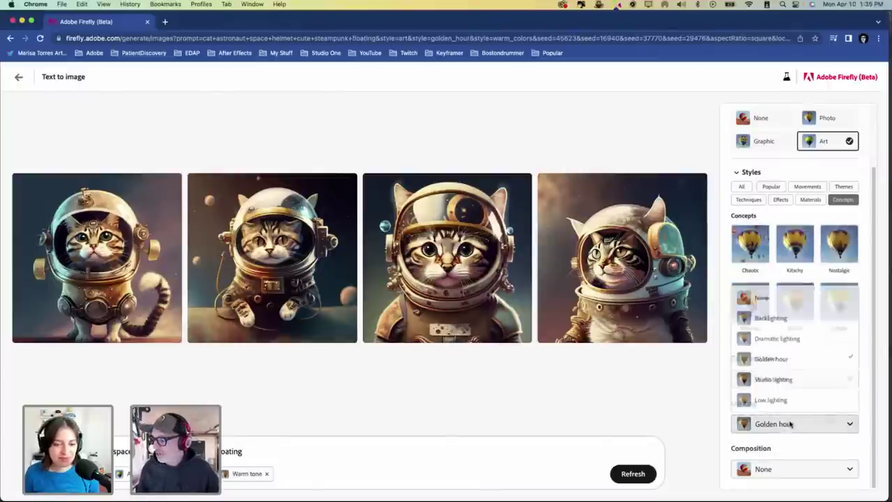
click(778, 469)
click(632, 474)
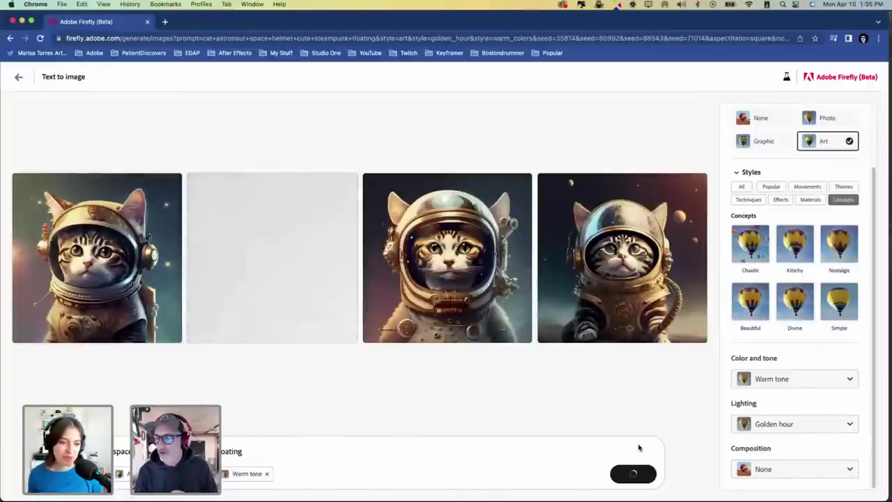
Step: Remove the Warm tone and Golden hour styles, add "orange tabby" to the end of the prompt, and generate new images
click(269, 474)
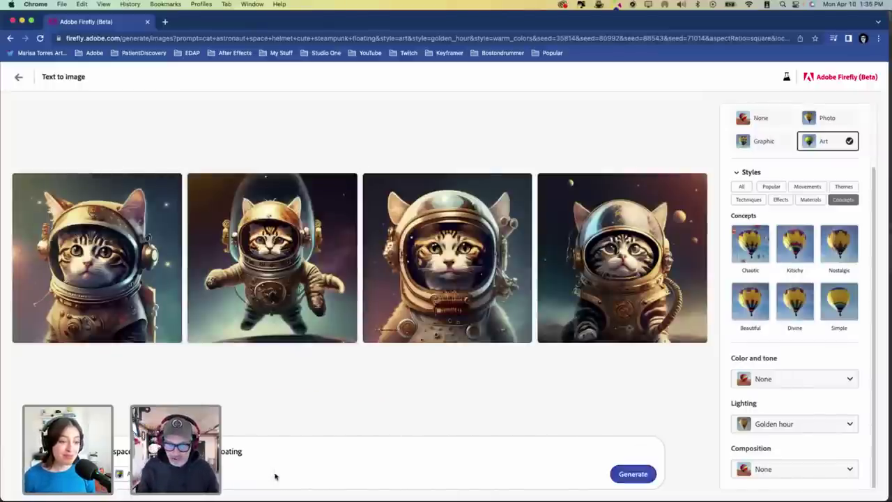
click(276, 475)
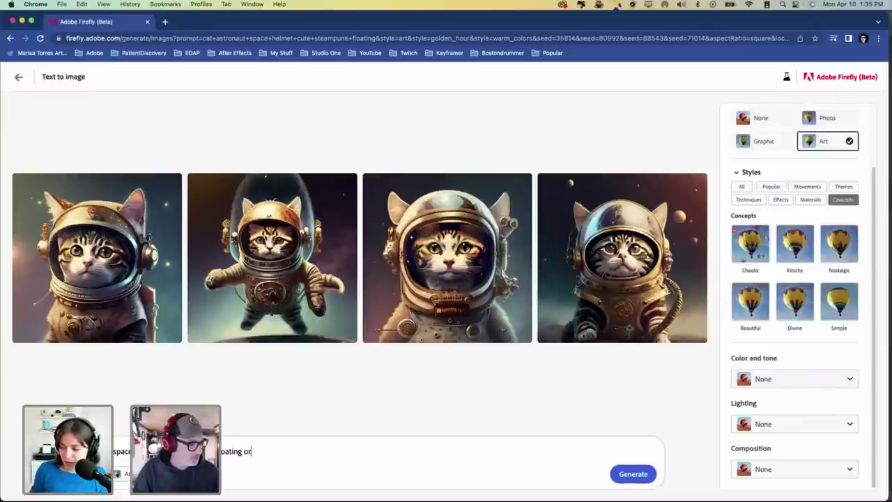
text(nge t)
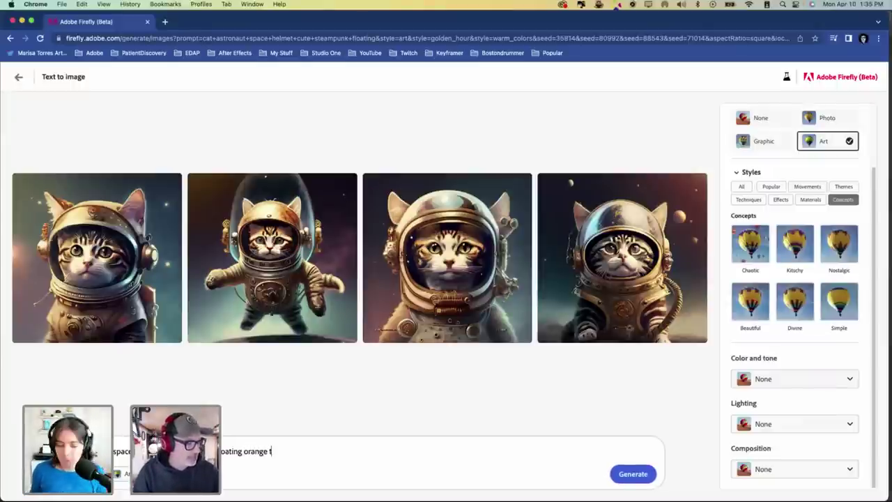
text(abby)
key(Return)
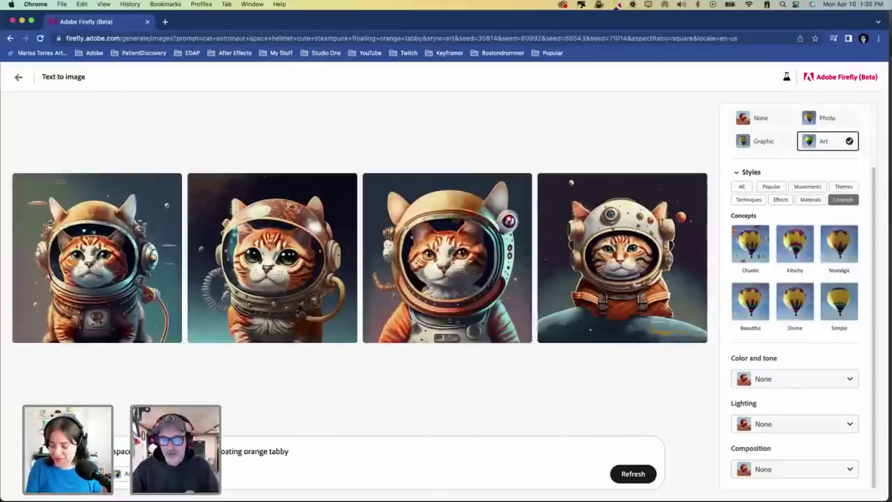
Step: Generate results similar to the second orange tabby image, and download the fourth variation with Content Credentials included
click(199, 184)
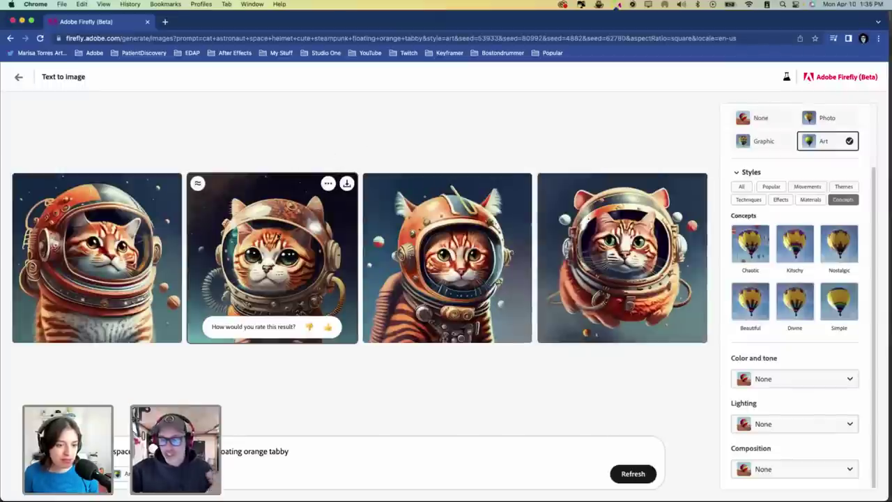
click(328, 183)
click(364, 238)
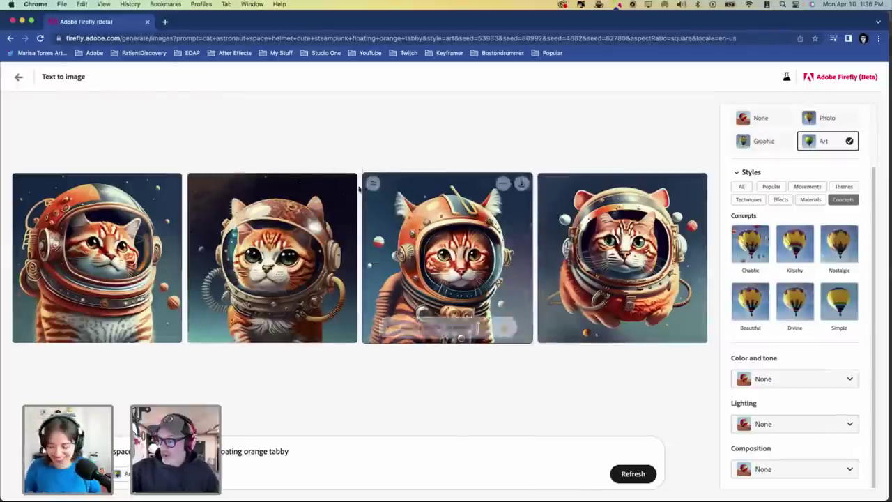
click(697, 185)
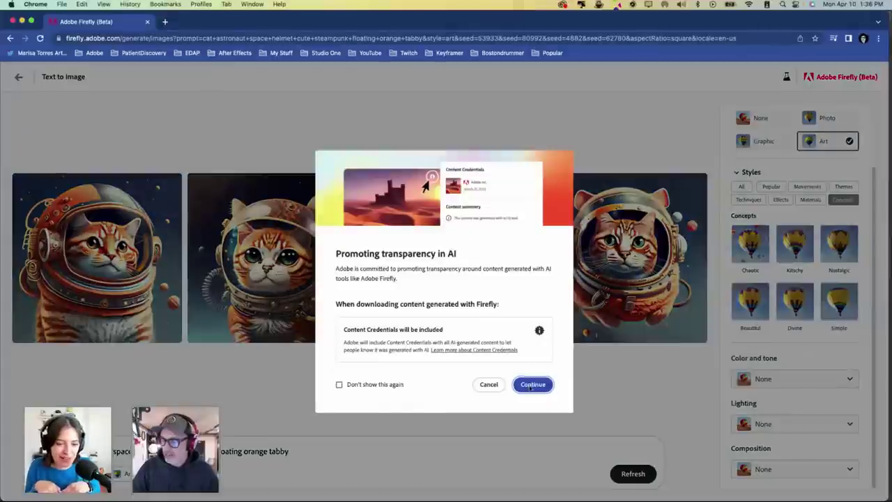
click(533, 384)
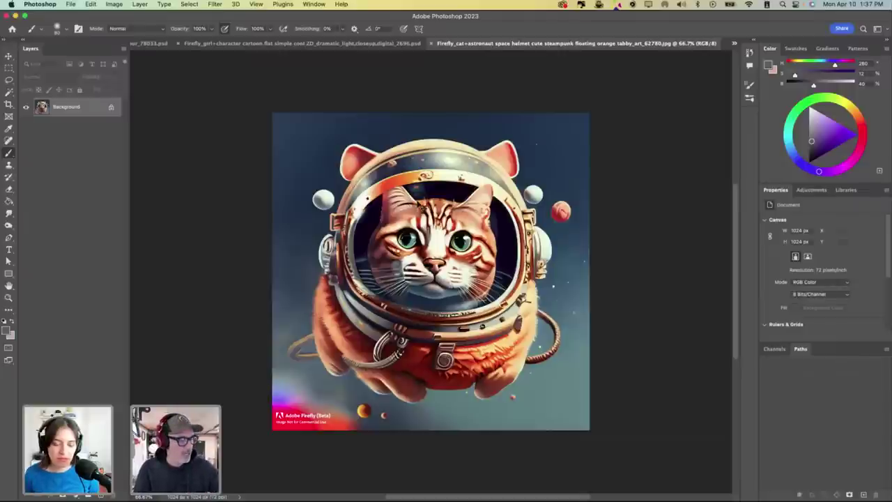
Step: In Photoshop, duplicate the background layer of the cat astronaut image, then select the subject and copy it to its own layer
key(super+j)
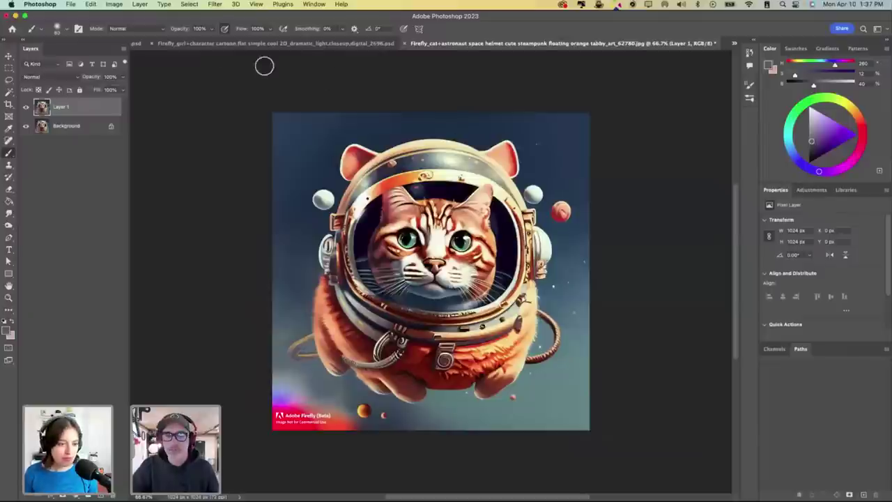
click(190, 4)
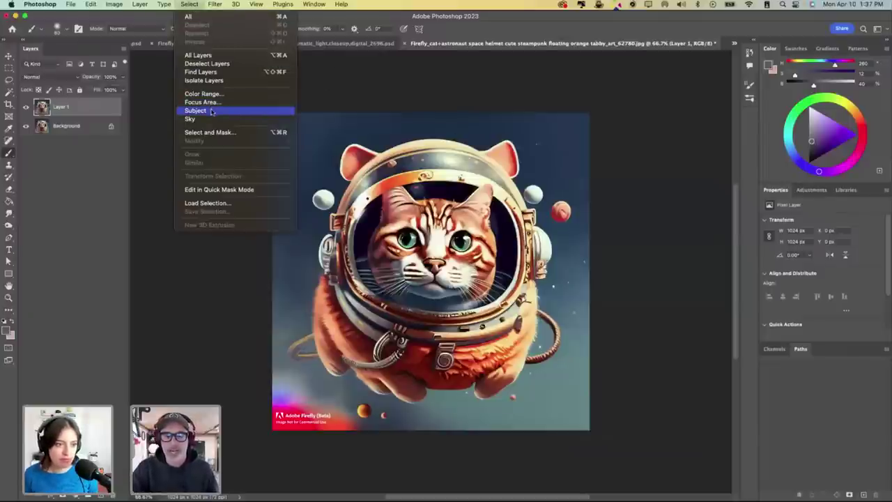
click(254, 110)
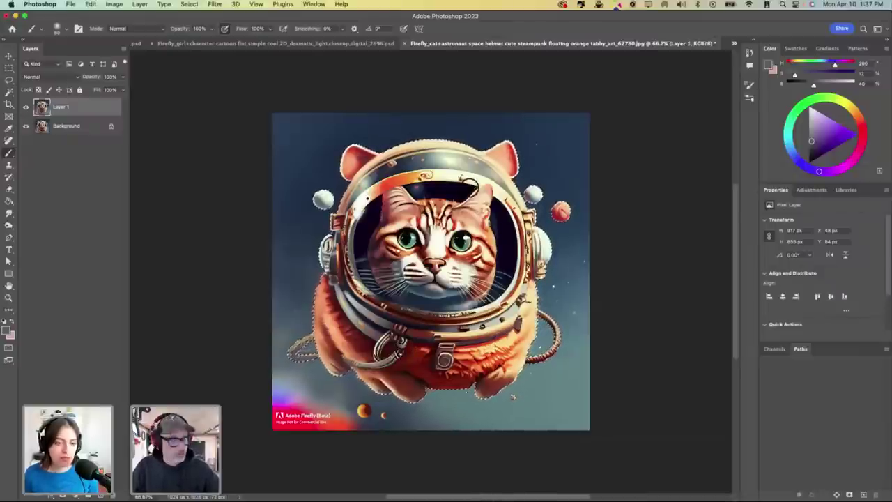
key(super+j)
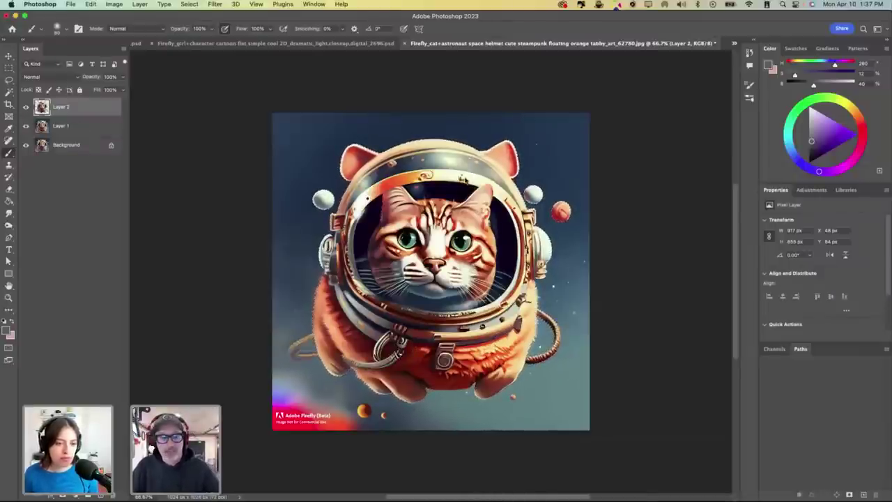
Step: Hide Layer 1 and the Background, then lasso the red planet on Layer 2 and cut it onto its own layer
drag(26, 126, 26, 145)
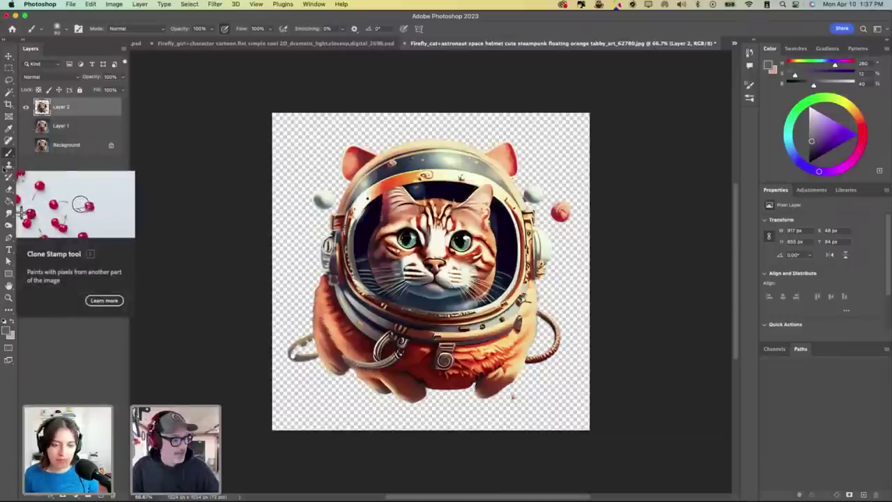
key(z)
click(562, 213)
click(562, 213)
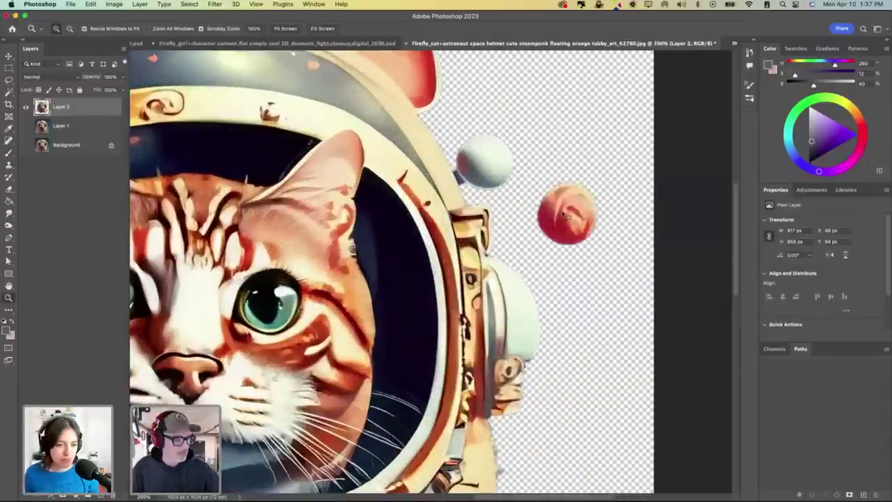
key(l)
mouse_move(583, 180)
mouse_down()
mouse_move(534, 192)
mouse_move(553, 262)
mouse_move(605, 195)
mouse_up()
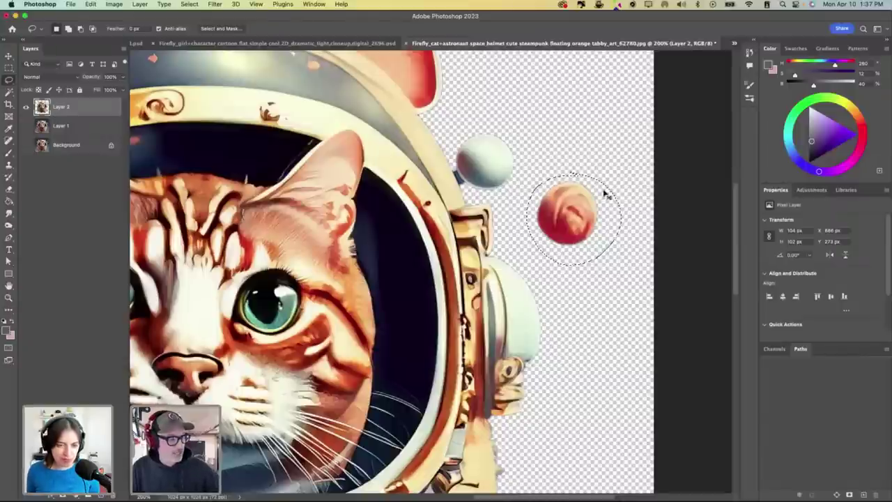
key(Delete)
key(ctrl+d)
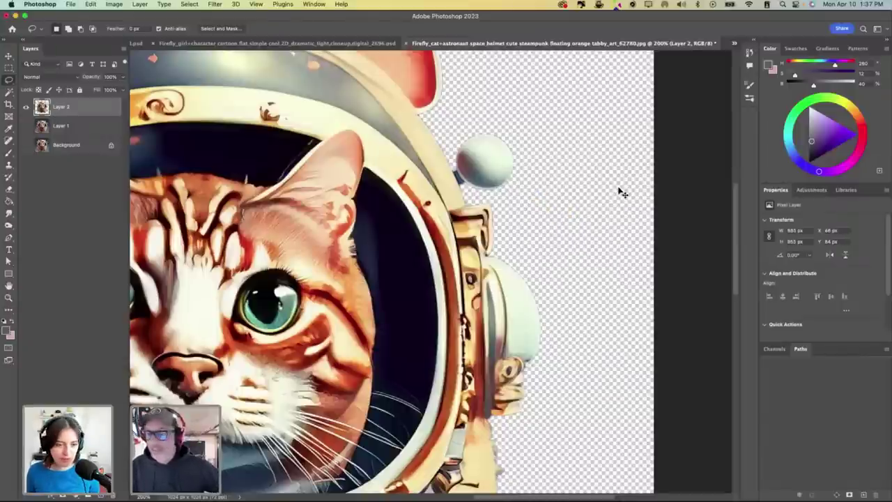
key(ctrl+v)
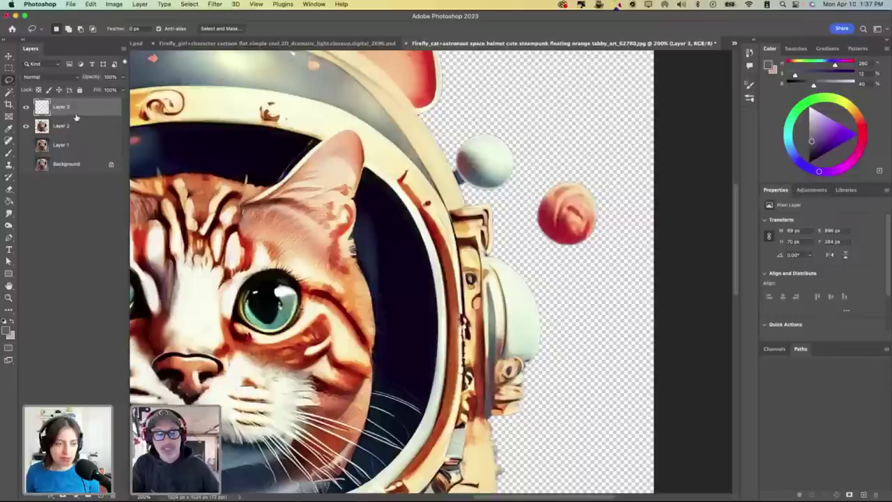
Step: Lasso the white sphere between the helmet and the red planet, and cut it from Layer 2 onto its own layer
mouse_move(512, 143)
mouse_down()
mouse_move(468, 135)
mouse_move(454, 166)
mouse_move(460, 179)
mouse_move(479, 197)
mouse_move(524, 159)
mouse_move(506, 132)
mouse_up()
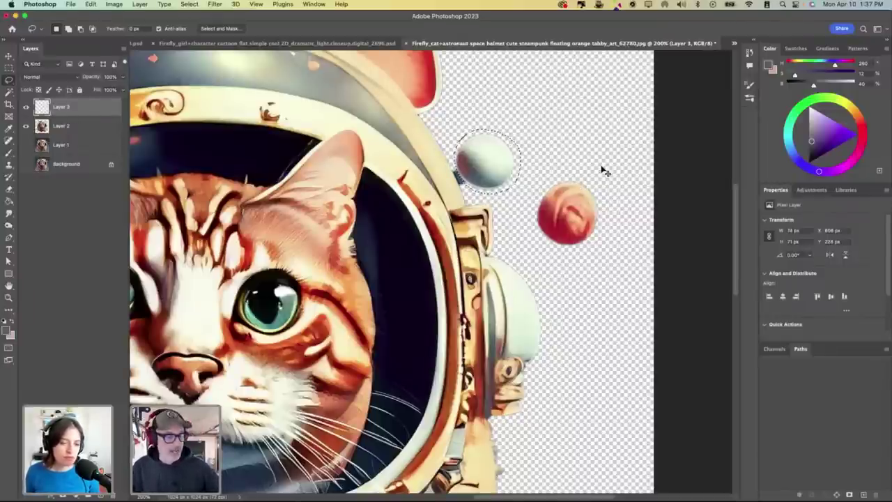
key(super+minus)
key(super+minus)
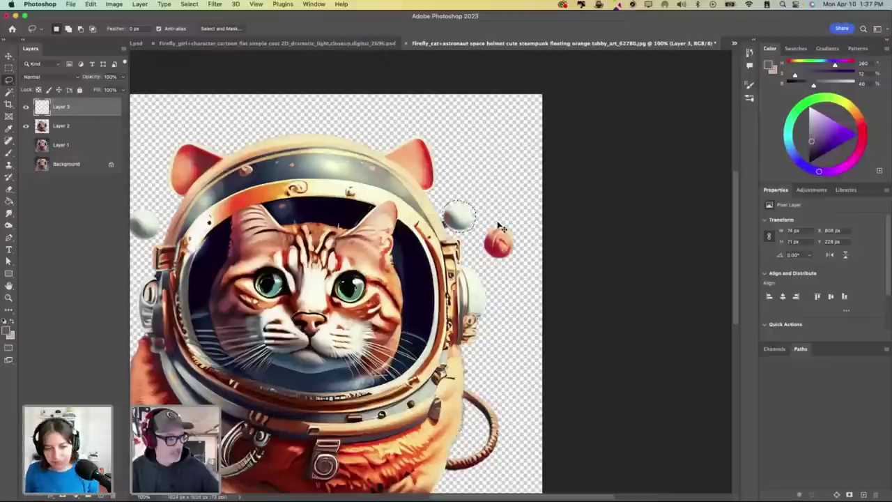
key(super+j)
key(Return)
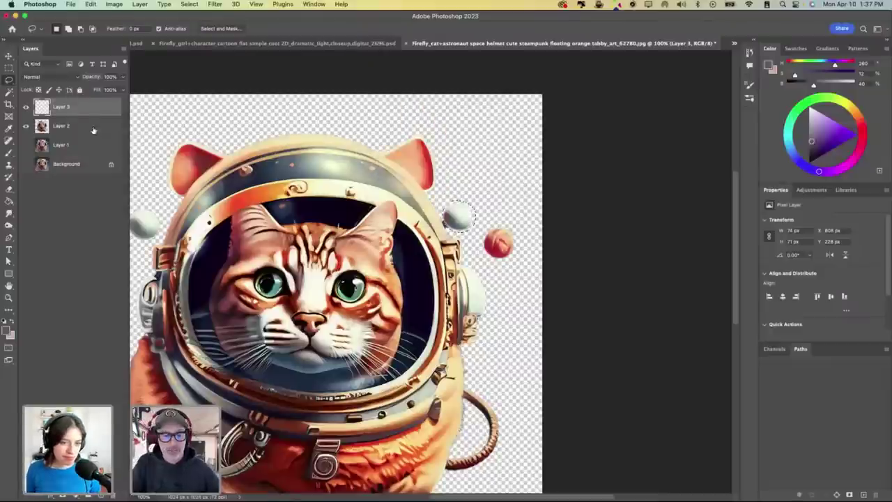
click(90, 127)
key(super+z)
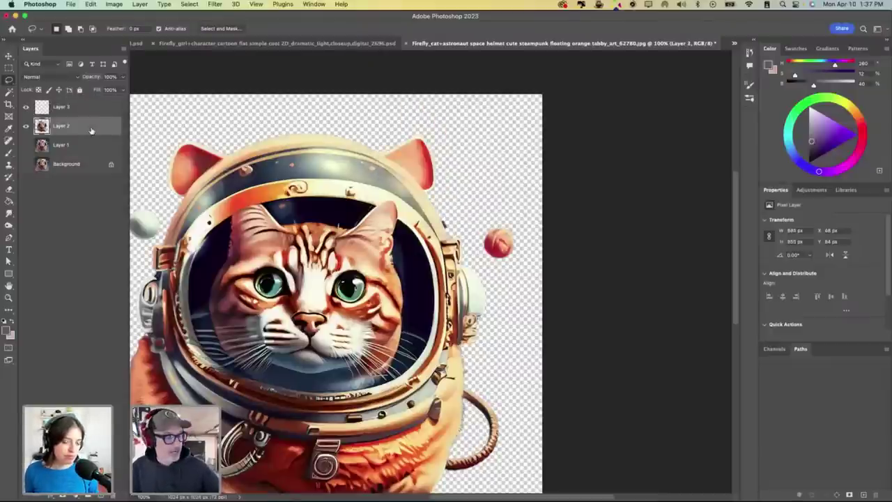
key(super+shift+v)
scroll(172, 197, left, 5)
scroll(171, 197, down, 1)
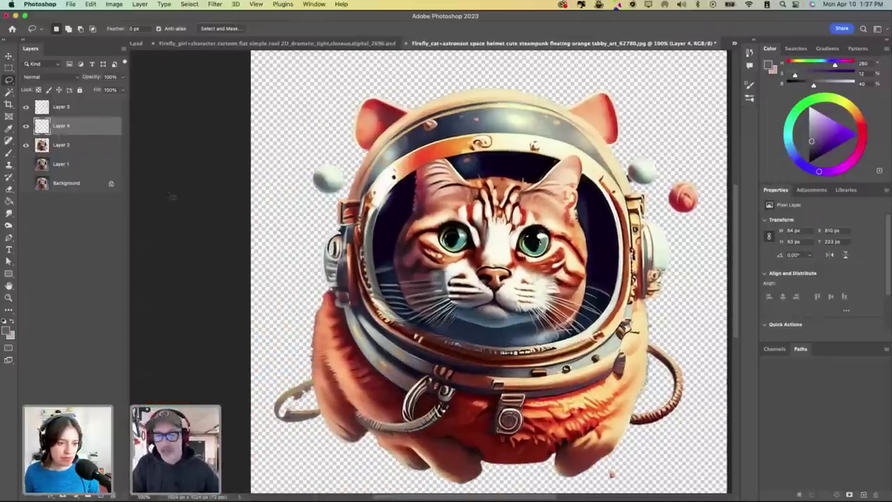
Step: Lasso the other white sphere on Layer 2, on the opposite side of the helmet, and place it on its own layer
click(83, 146)
key(e)
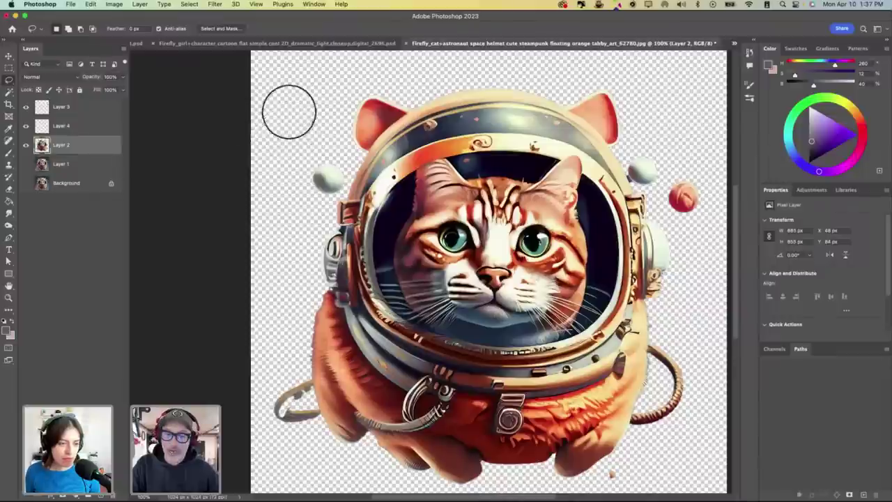
key(p)
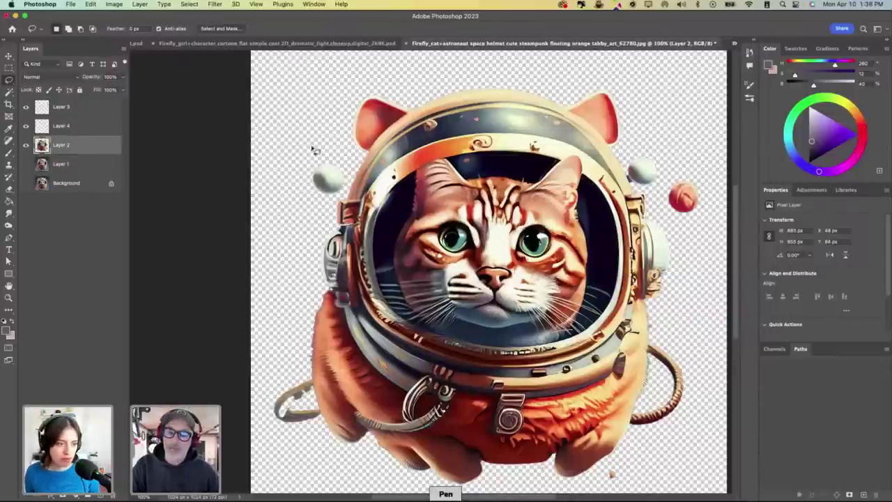
mouse_move(313, 149)
mouse_down()
mouse_move(306, 185)
mouse_move(324, 202)
mouse_move(338, 201)
mouse_move(349, 179)
mouse_move(318, 157)
mouse_up()
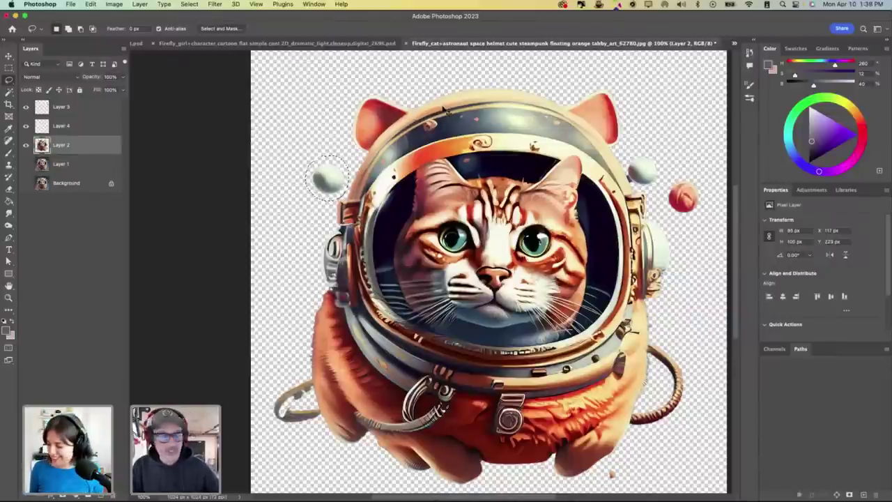
key(ctrl+j)
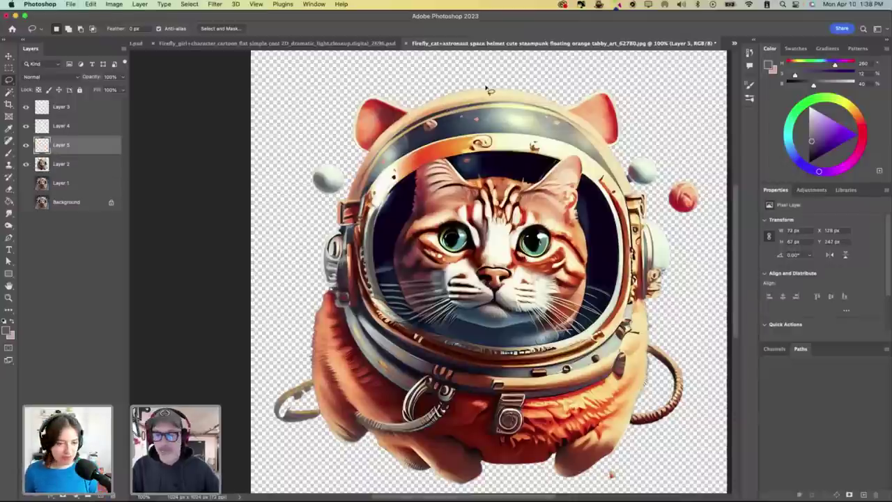
Step: Show Layer 1 behind the cutout to compare it with the original image, and hide it again with Layer 2 selected
click(84, 166)
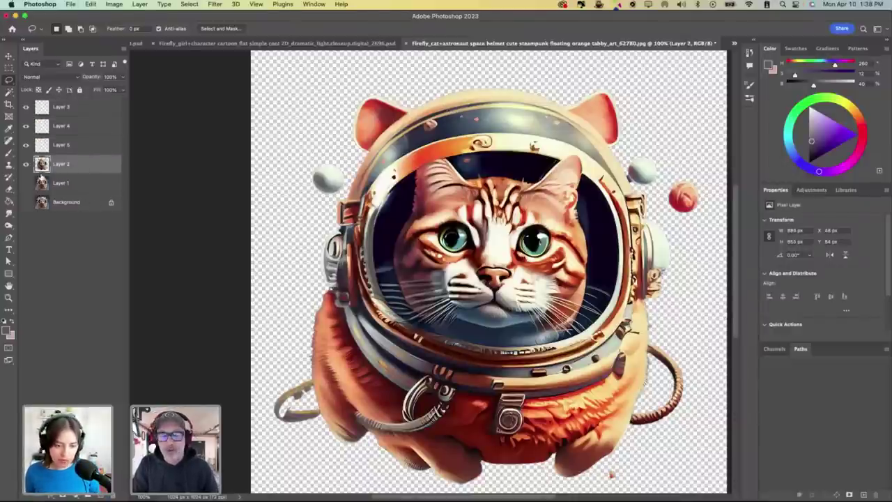
key(super+minus)
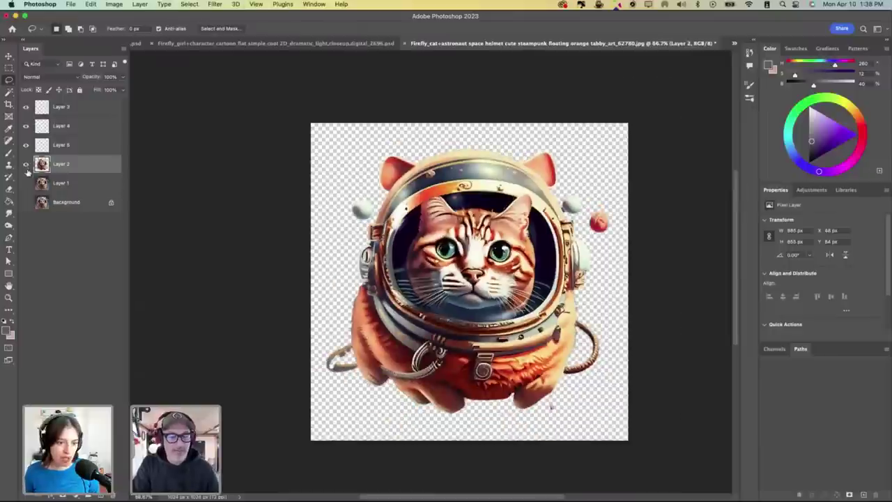
click(26, 183)
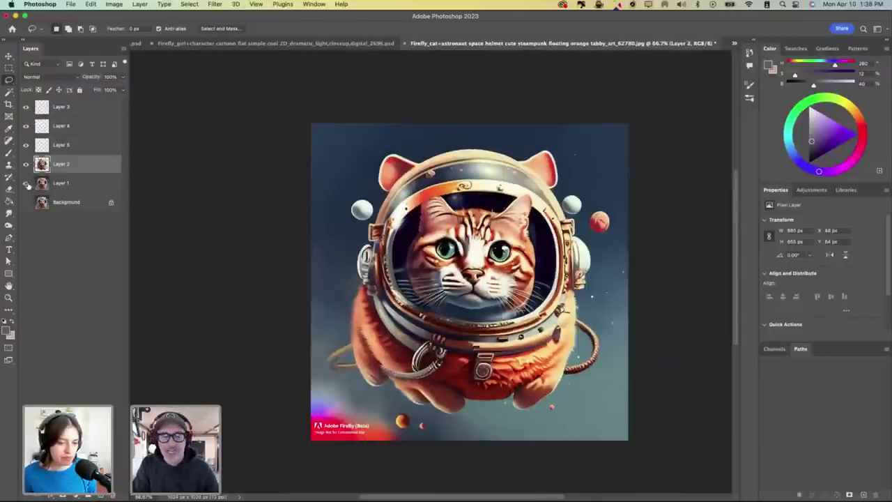
click(26, 184)
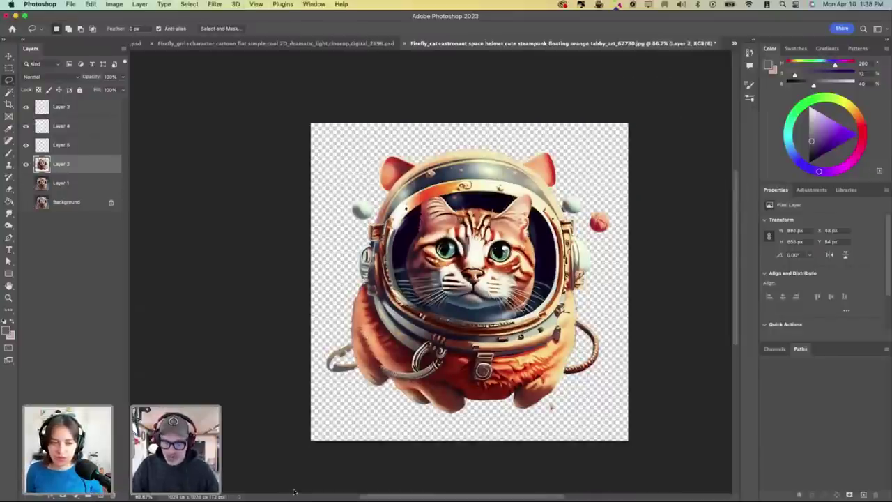
Step: Switch to Adobe Firefly in Chrome and replace the cat prompt with "space galaxy colors universe purple"
mouse_move(295, 492)
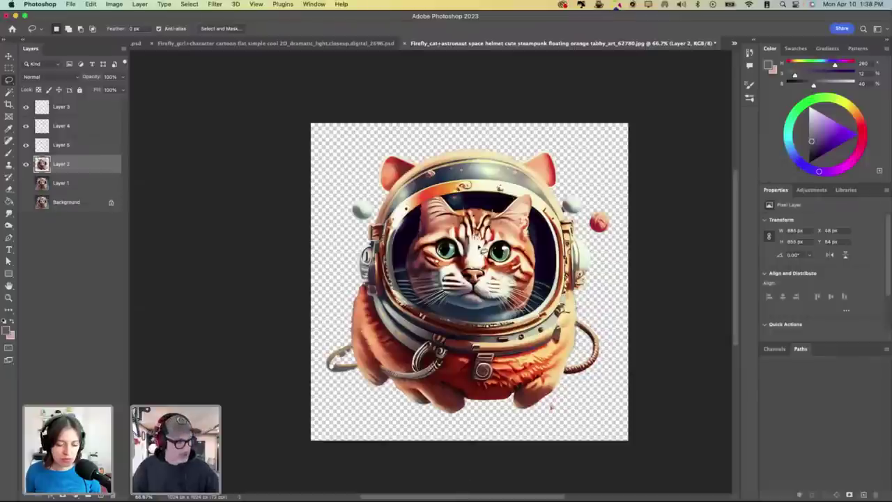
key(super+Tab)
key(super+Tab)
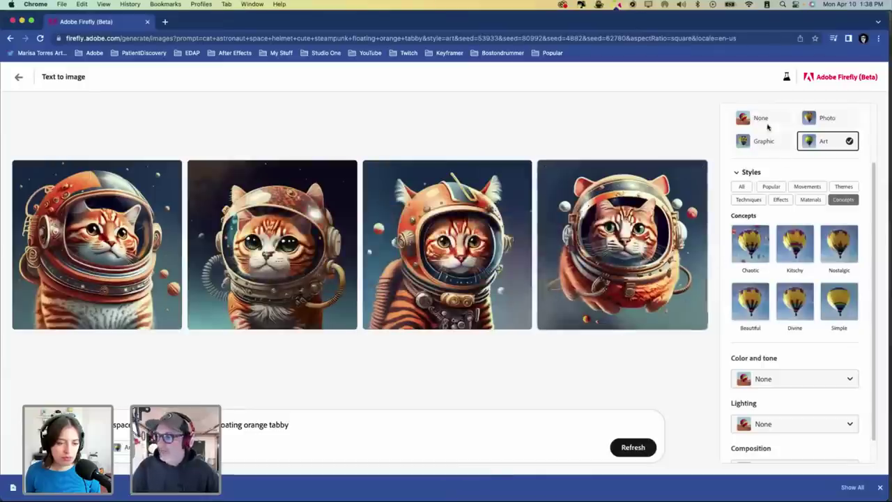
drag(319, 422, 126, 426)
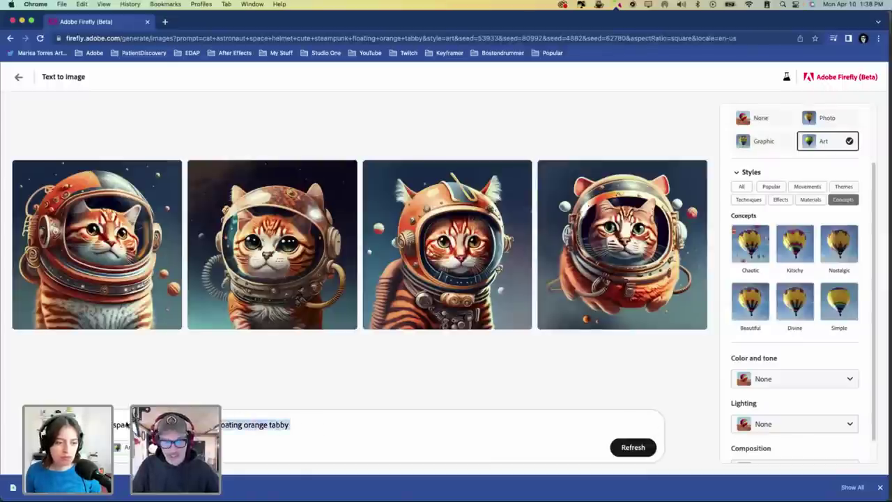
key(BackSpace)
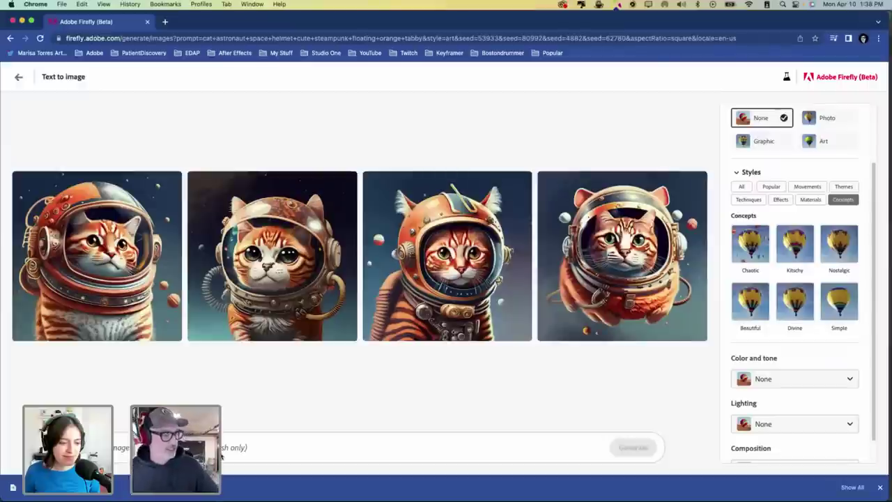
text(ce galaxy colors universe p)
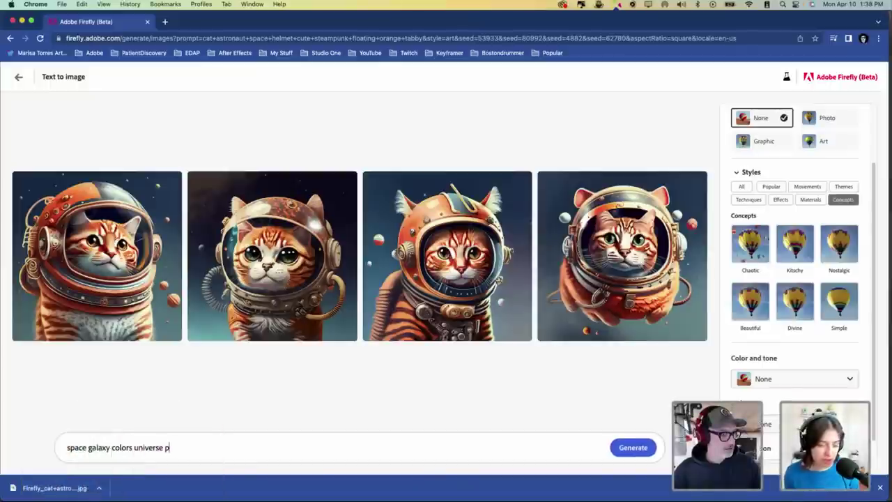
text(urple)
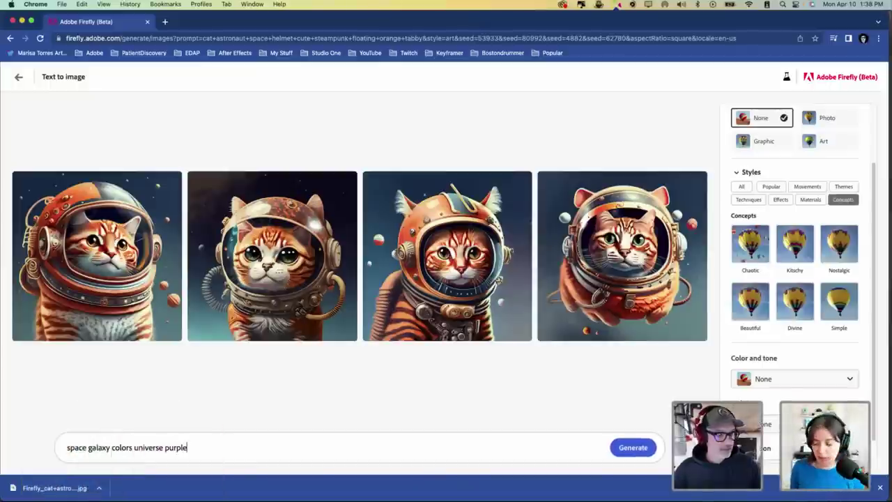
Step: Apply Dramatic lighting, Wide angle composition and Vibrant color tone to the galaxy prompt, and generate the images
click(837, 378)
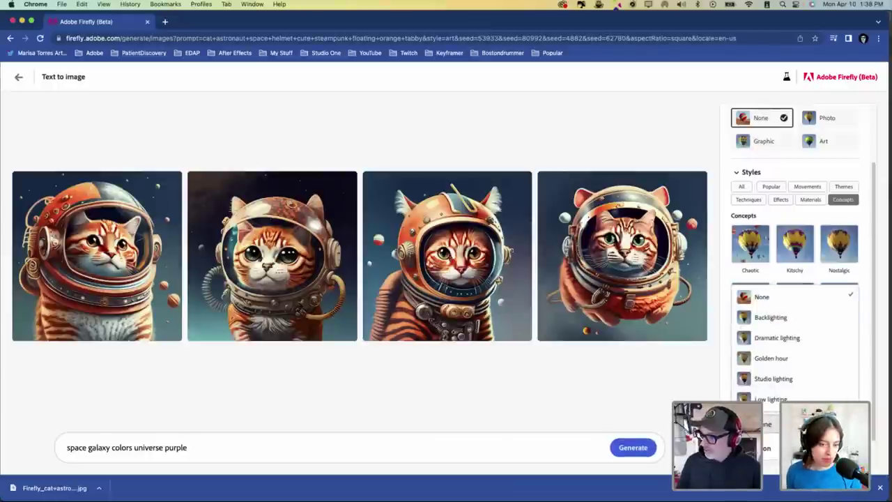
click(789, 338)
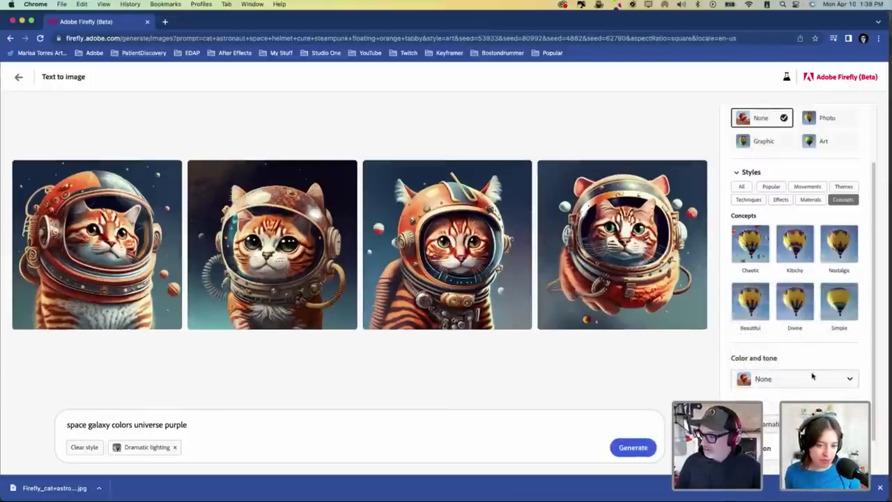
scroll(794, 293, down, 1)
click(794, 442)
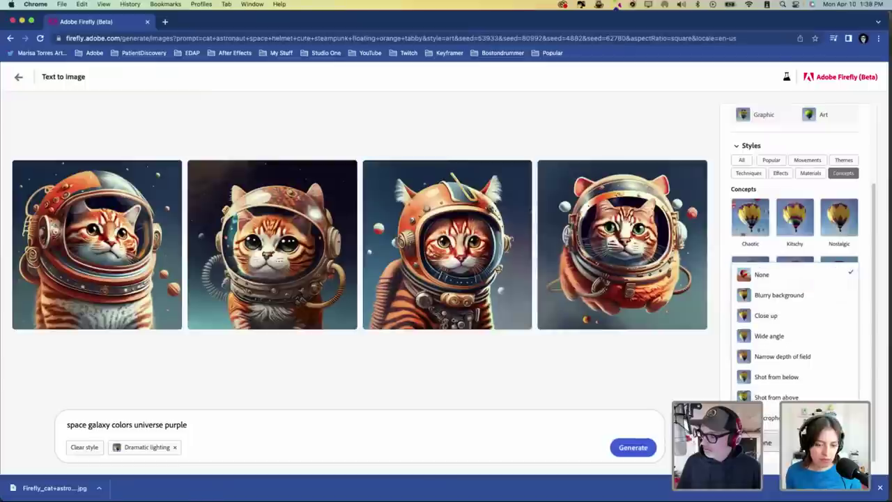
click(772, 336)
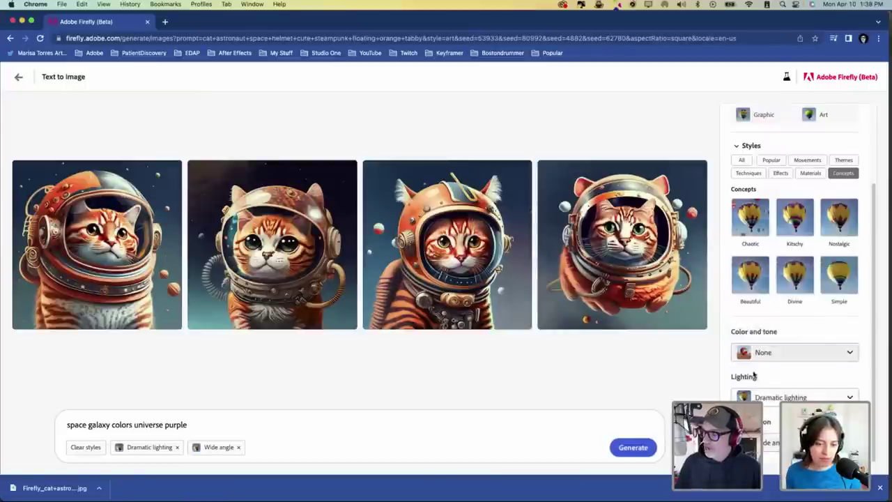
click(790, 353)
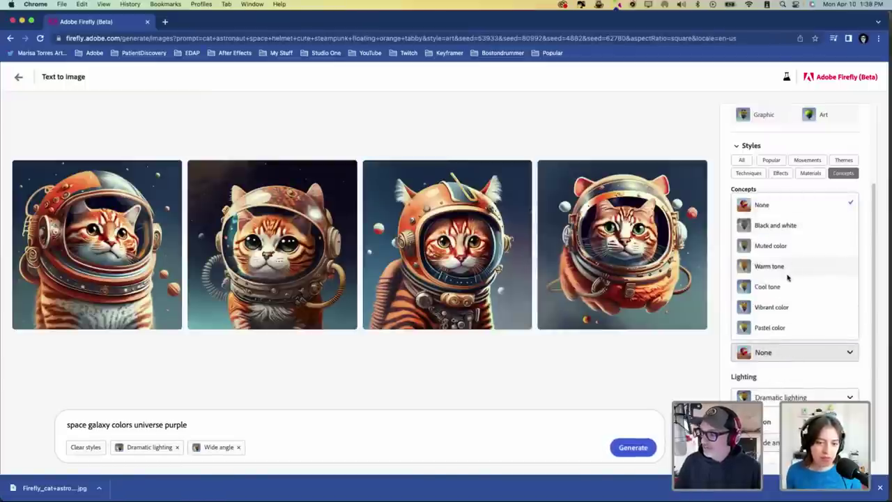
click(774, 308)
click(637, 449)
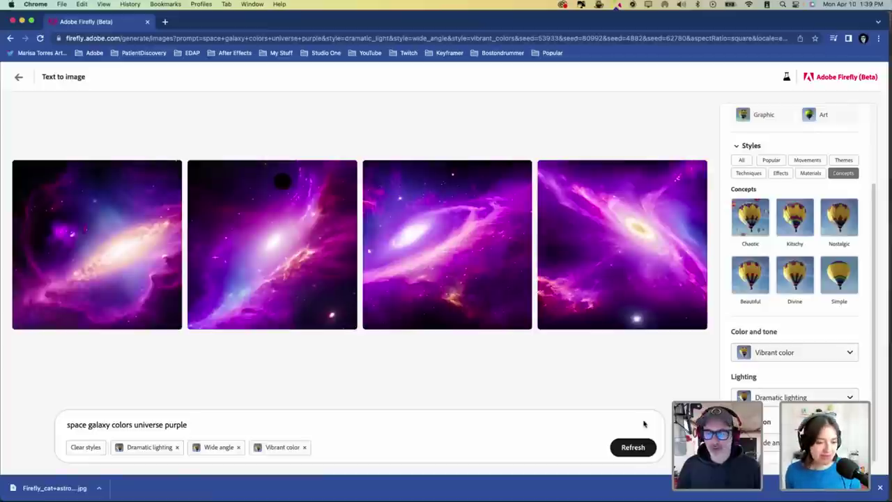
Step: Download the first generated purple galaxy image
mouse_move(598, 222)
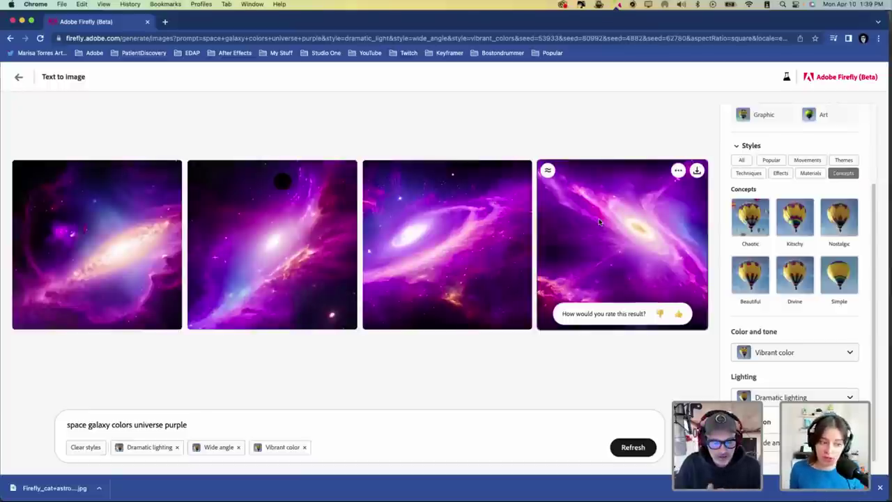
click(196, 425)
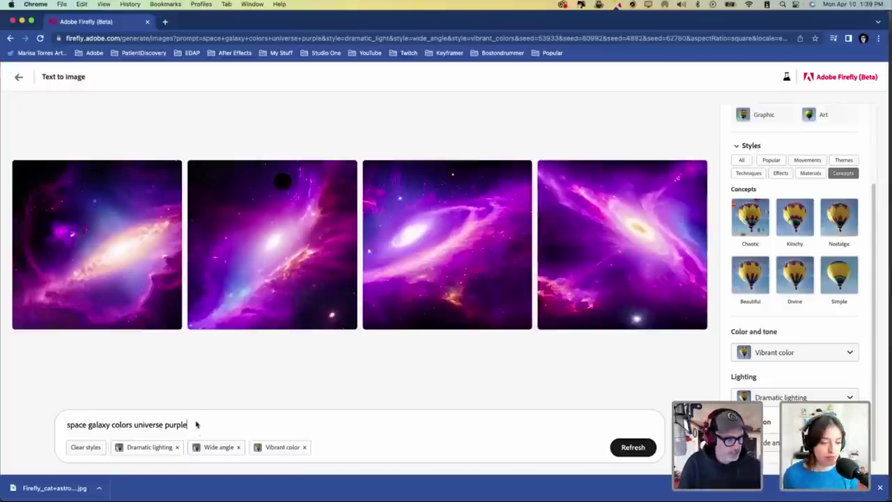
mouse_move(172, 170)
click(172, 171)
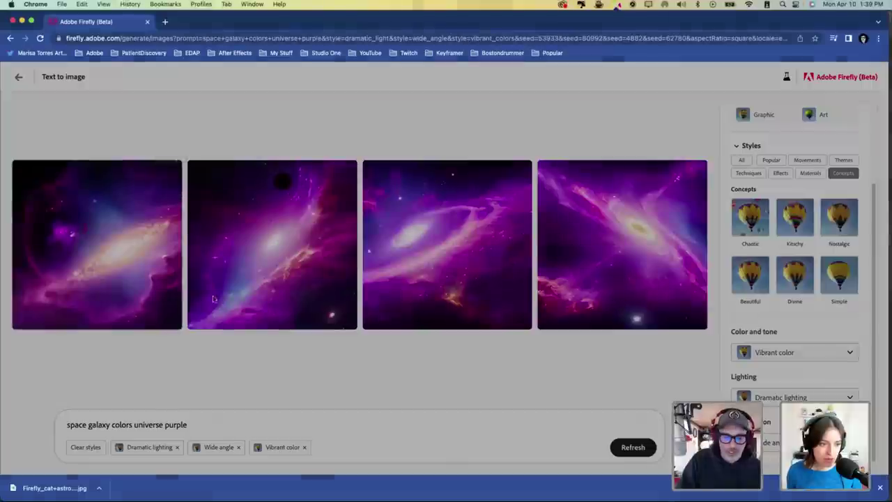
click(533, 370)
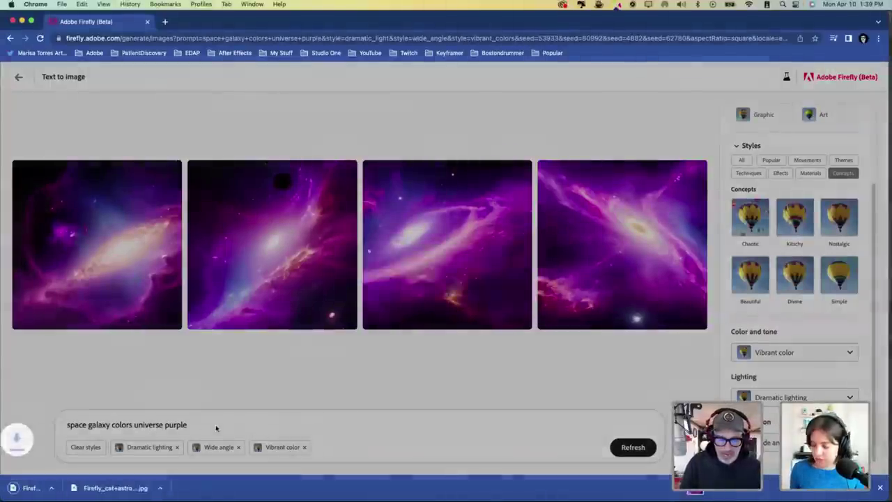
Step: Generate images from the prompt "space galaxy colors universe purple nebula" and download the second result
click(209, 425)
text(n)
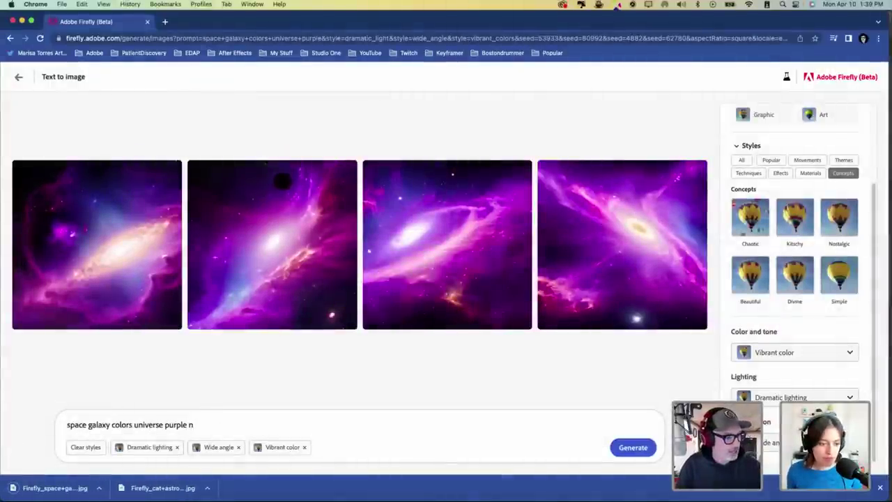
text(ebula)
key(Return)
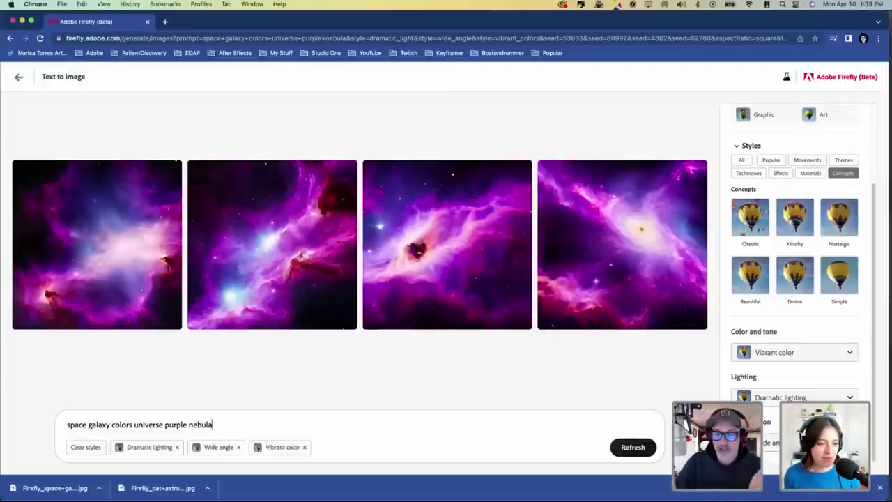
click(346, 170)
click(532, 371)
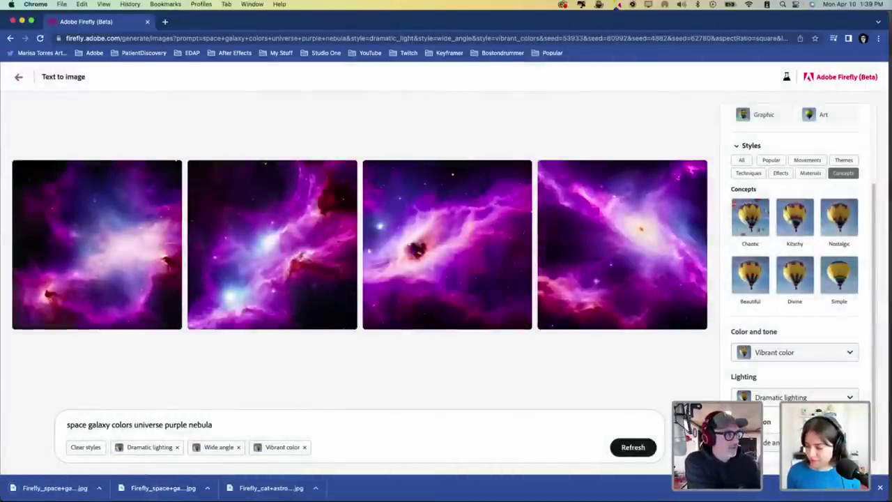
Step: Switch to Photoshop, copy the entire nebula image and paste it above Layer 1 in the cat astronaut document
key(super+Tab)
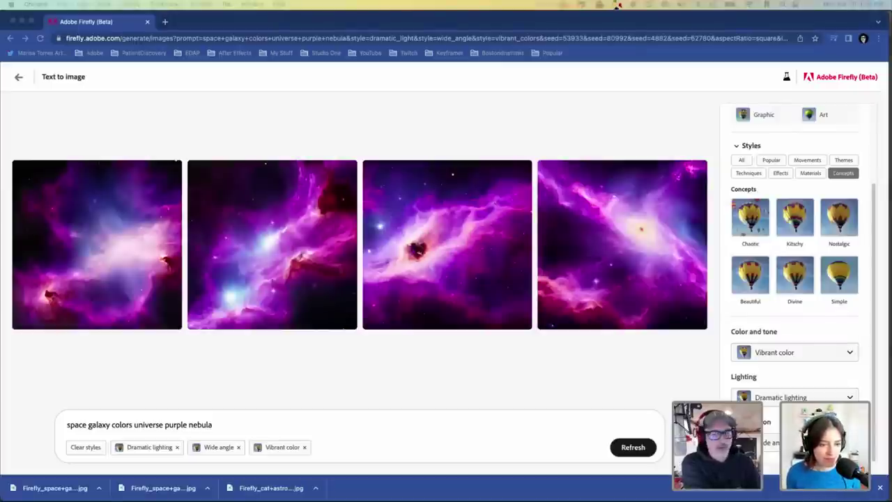
key(super+a)
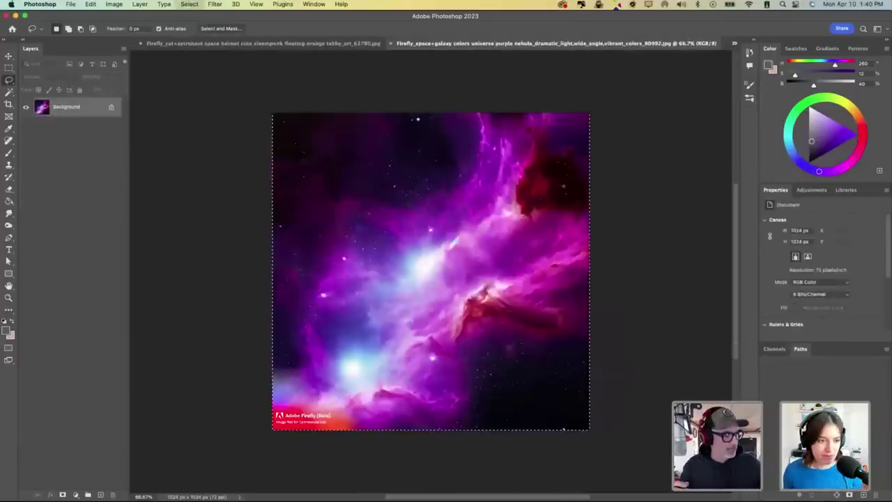
click(359, 43)
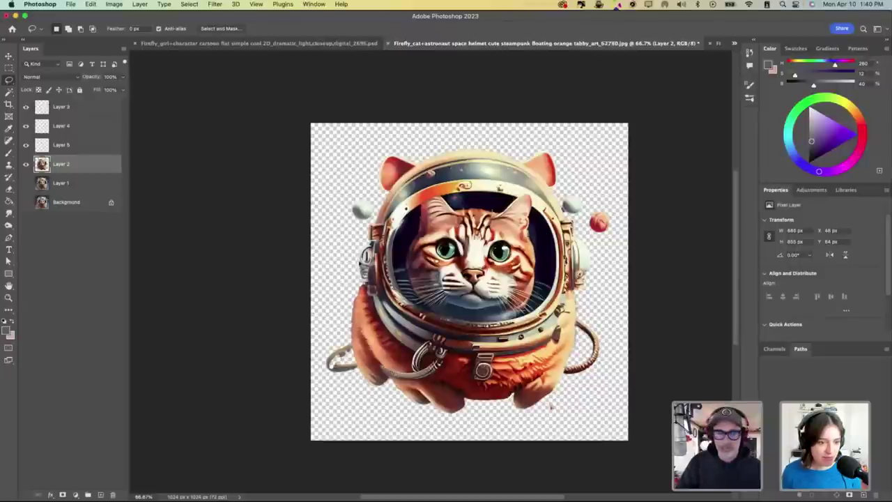
click(62, 183)
key(super+v)
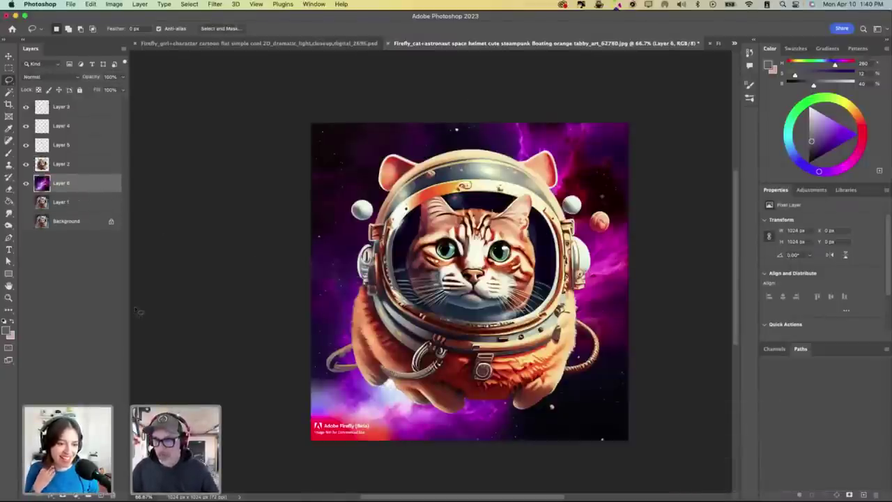
Step: Scale the cat on Layer 2 down to about 88% and reposition it over the nebula background
click(87, 162)
key(super+t)
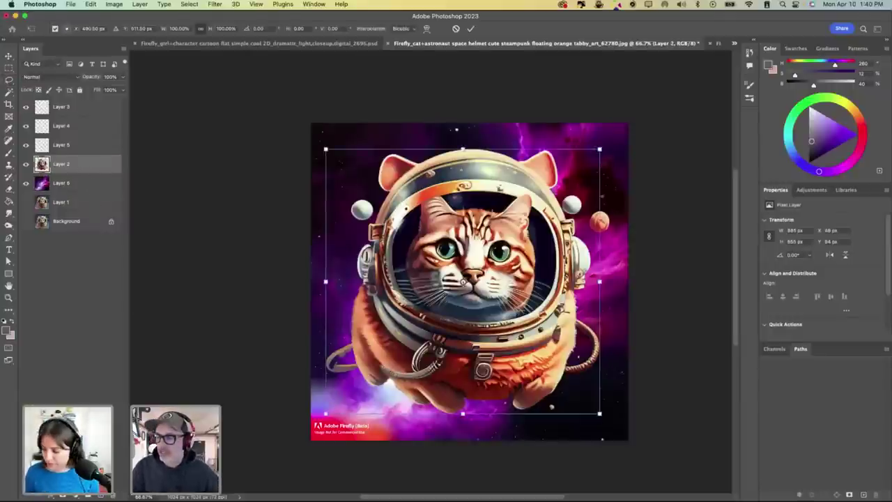
drag(599, 148, 567, 180)
drag(516, 260, 529, 276)
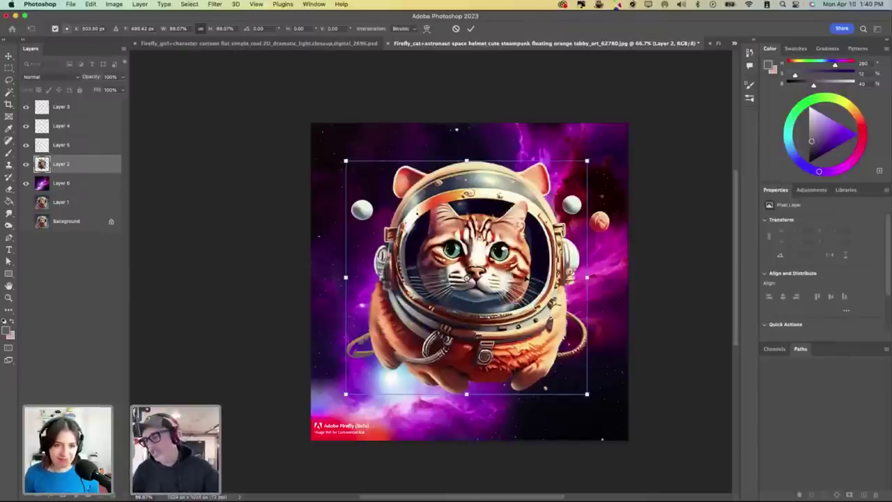
key(Return)
key(l)
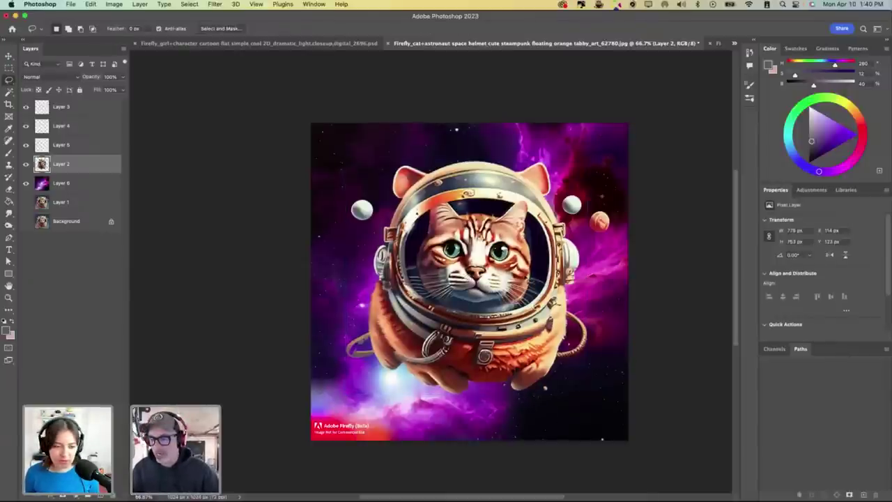
Step: Save the cat astronaut document in Photoshop format to the Firefly folder inside Adobe Live
key(shift+super+s)
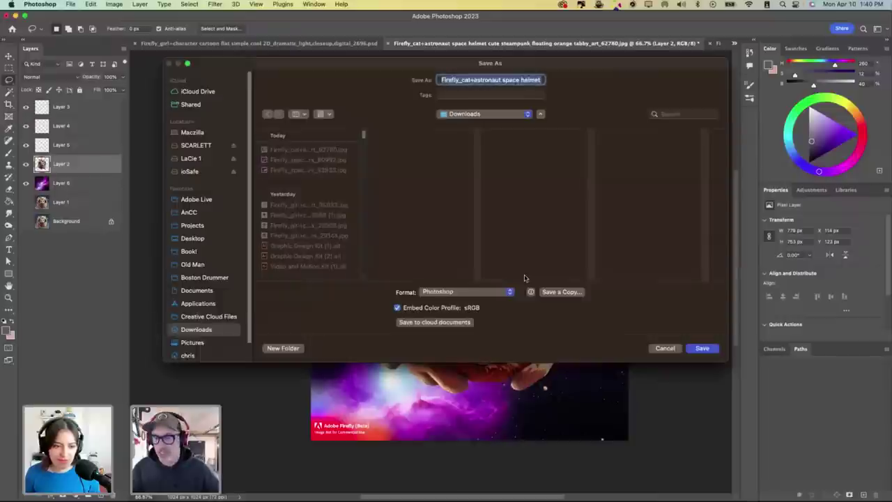
click(196, 211)
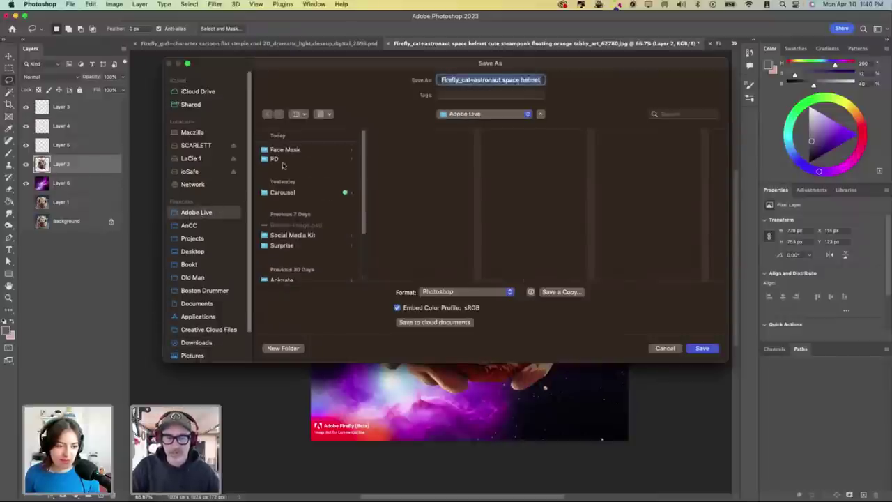
scroll(363, 220, down, 1)
scroll(363, 219, down, 3)
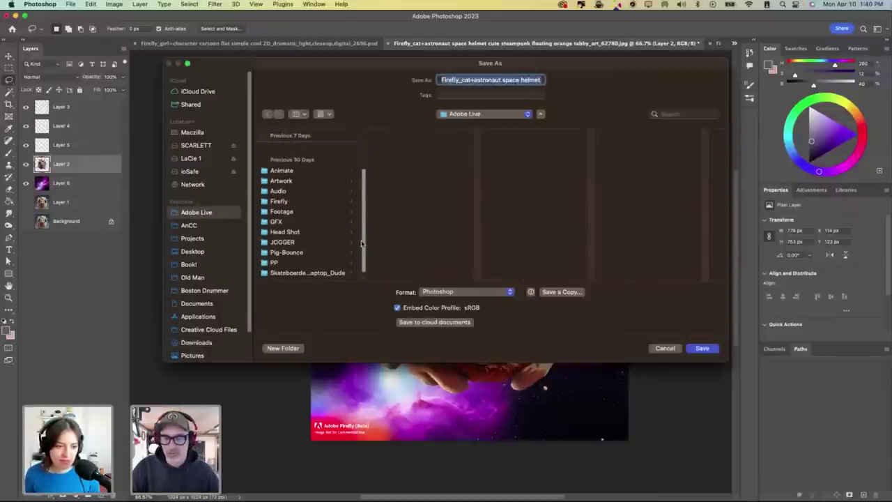
click(324, 200)
click(697, 348)
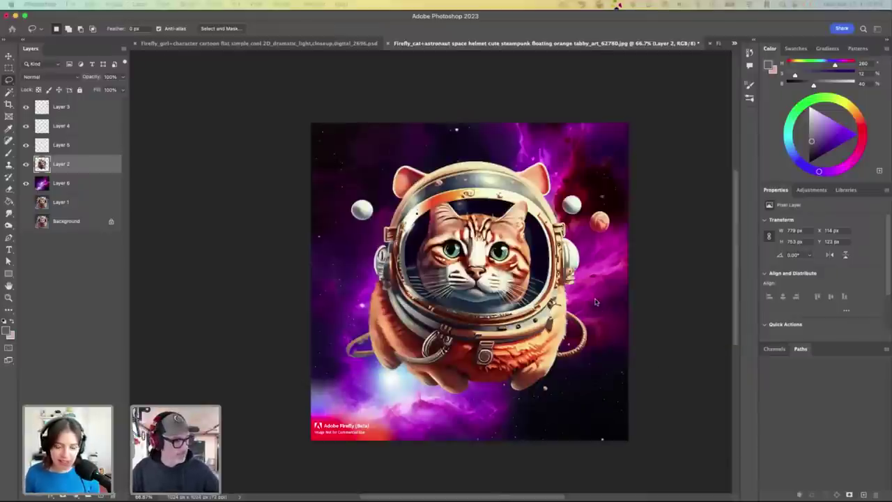
Step: Switch to Adobe Animate and create a Full HD 1920 x 1080 document at 24 fps with ActionScript 3.0
key(super+Tab)
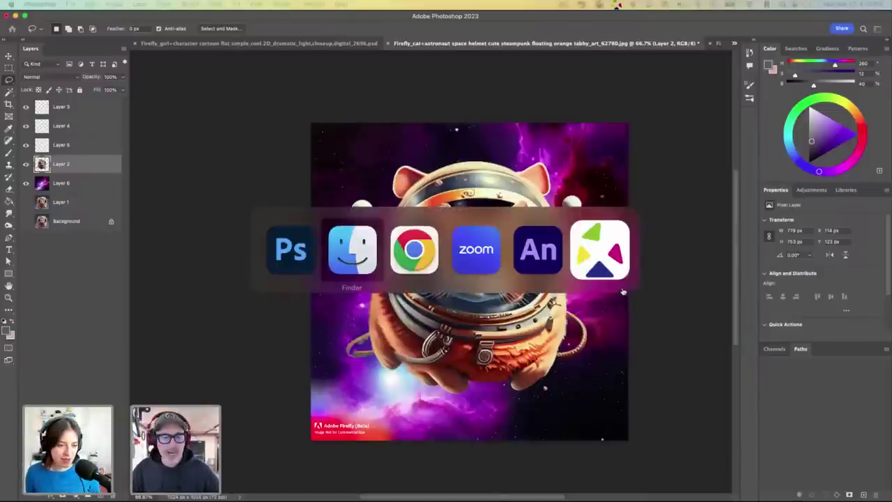
key(super+Tab)
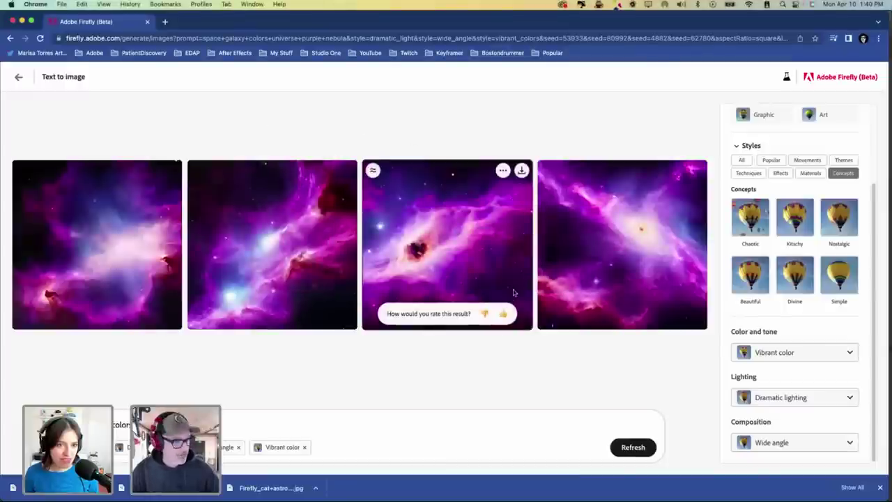
key(super+Tab)
key(super+Tab)
key(super+Tab)
key(super+Tab)
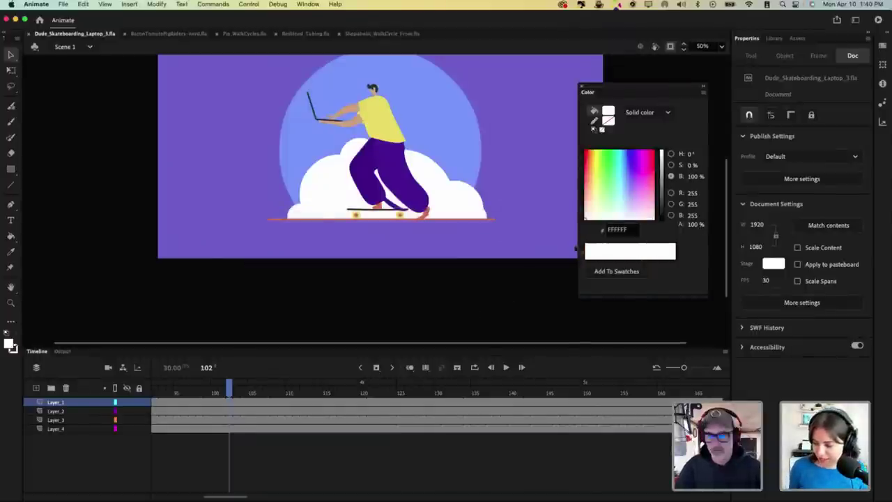
key(super+n)
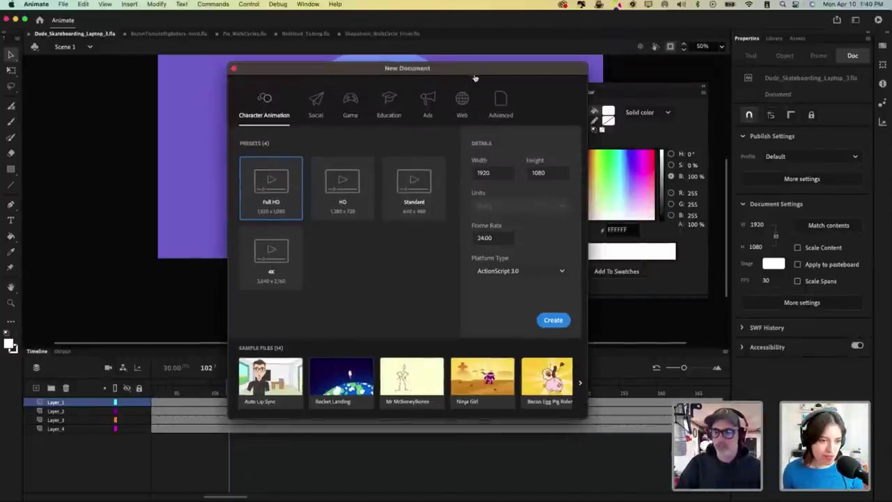
click(554, 321)
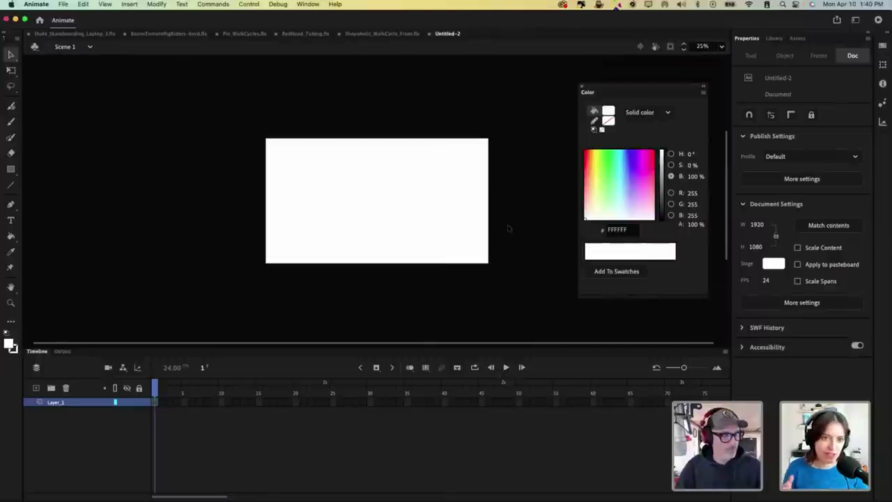
Step: Move the floating Color panel off the stage, start an import to the stage and browse to Adobe Live's Firefly folder
key(super+equal)
drag(605, 87, 657, 82)
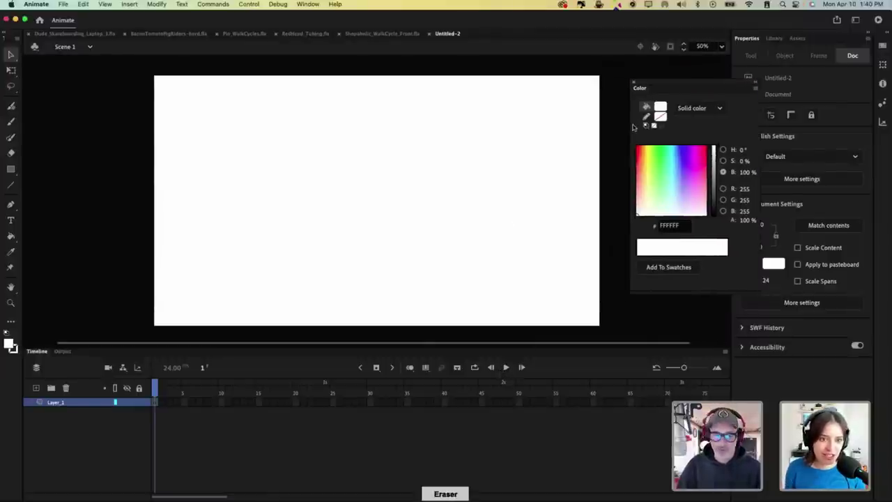
key(super+r)
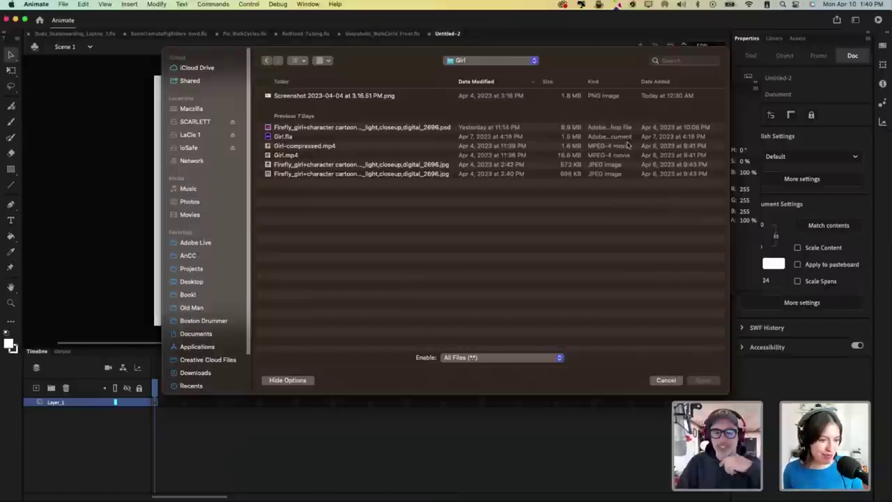
click(495, 62)
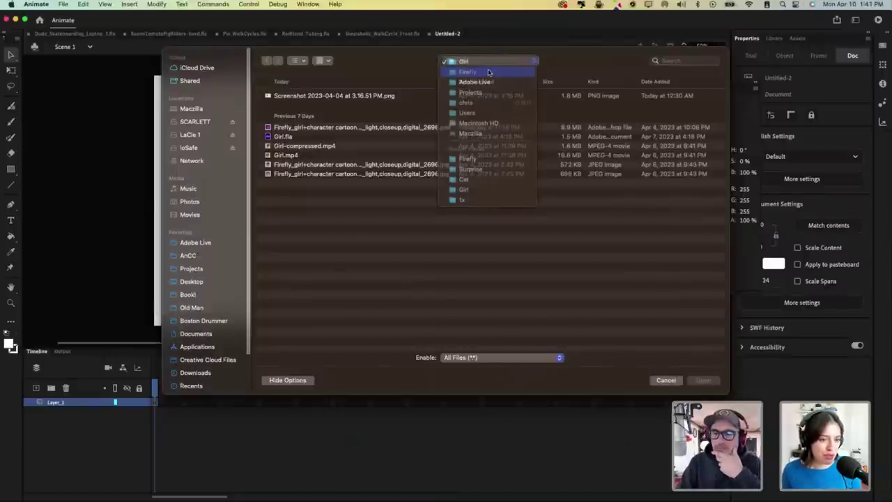
click(492, 71)
click(502, 62)
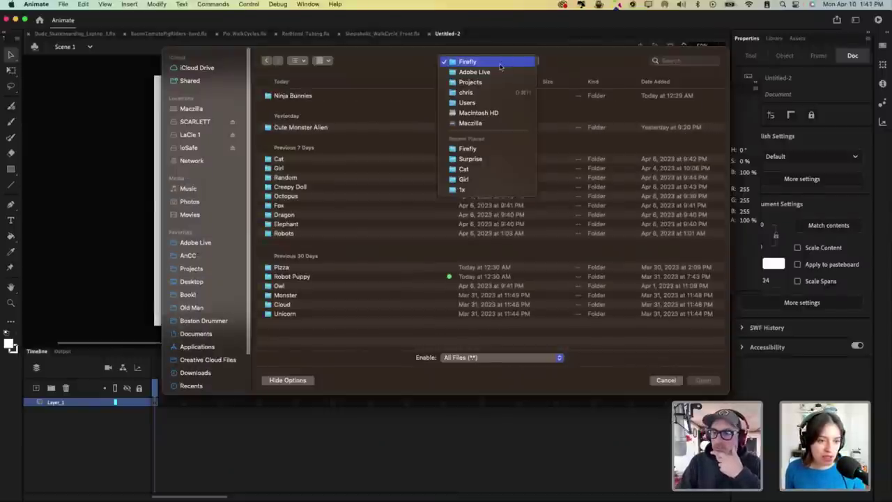
click(503, 68)
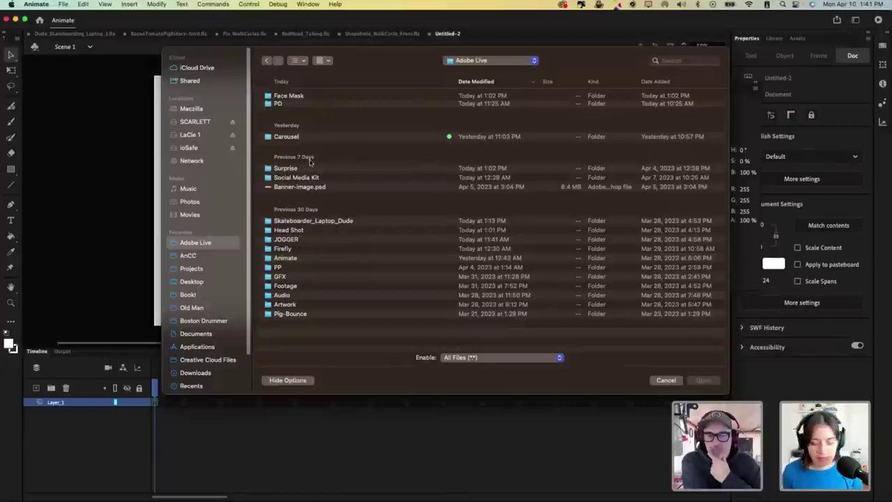
double_click(285, 249)
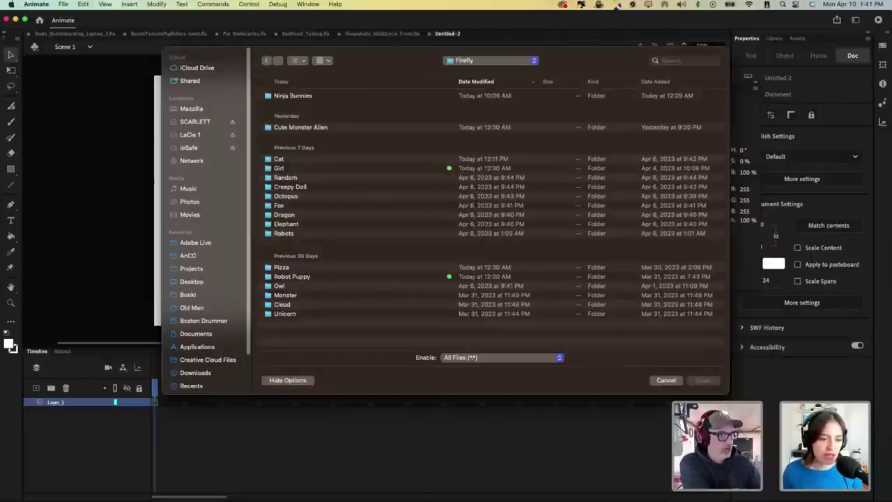
Step: Switch to Photoshop to make sure the cat astronaut PSD is saved, and return to the import in Animate
key(super+Tab)
key(super+s)
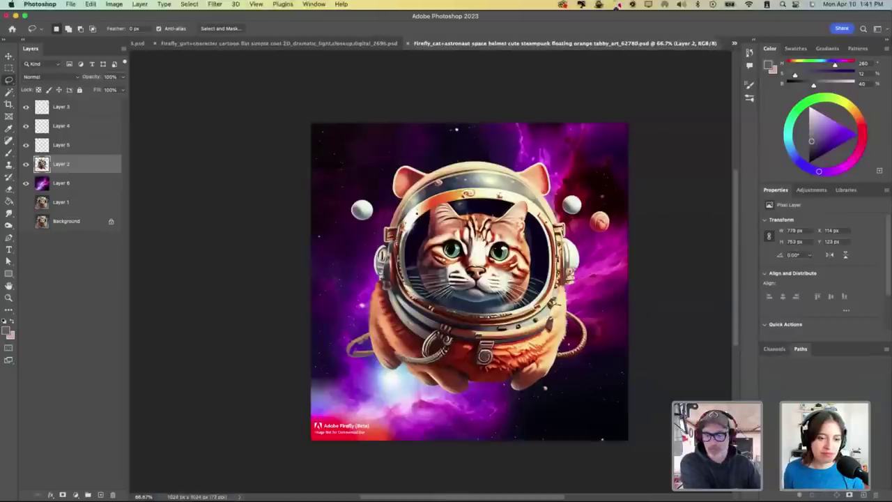
mouse_move(226, 499)
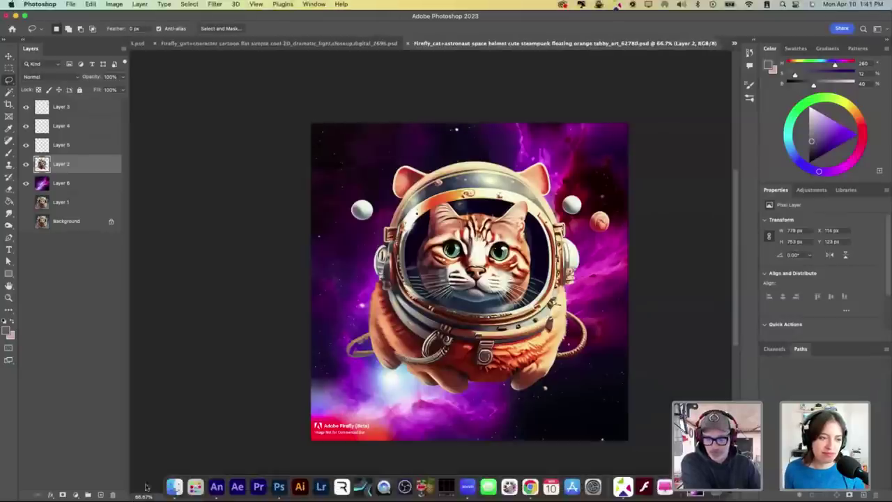
click(216, 486)
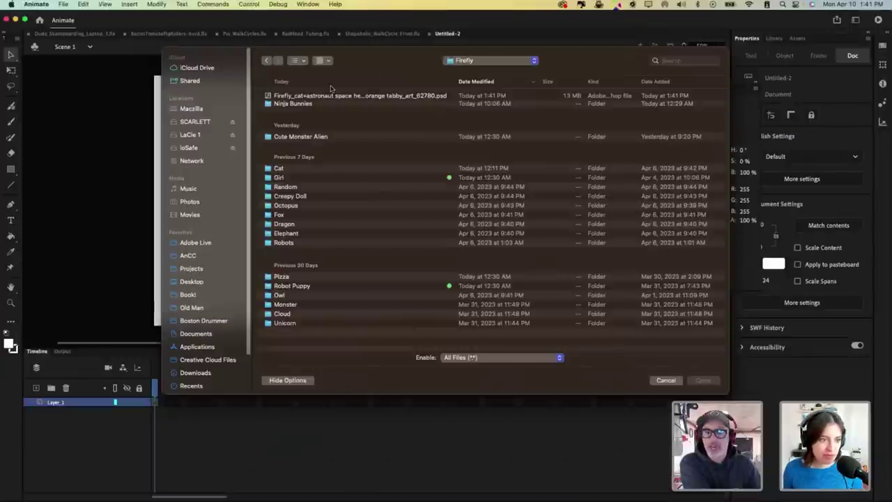
Step: Open the cat astronaut PSD for import and review the layers included in its import options
click(307, 98)
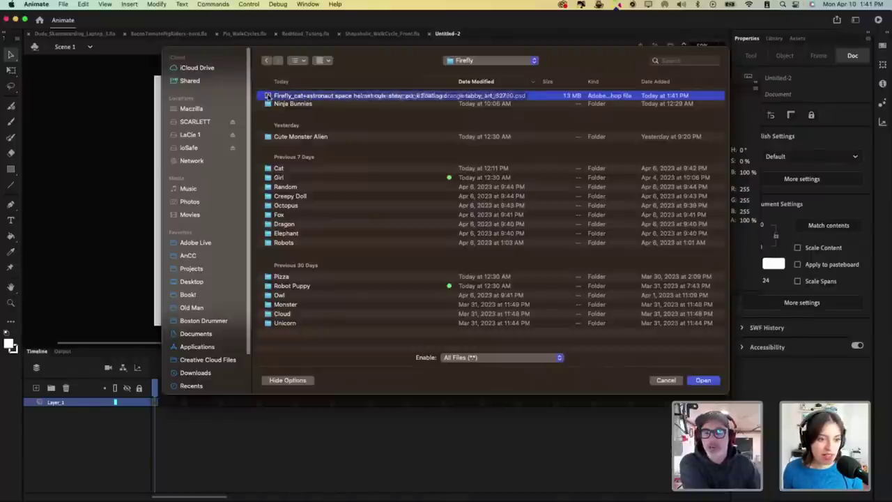
key(Return)
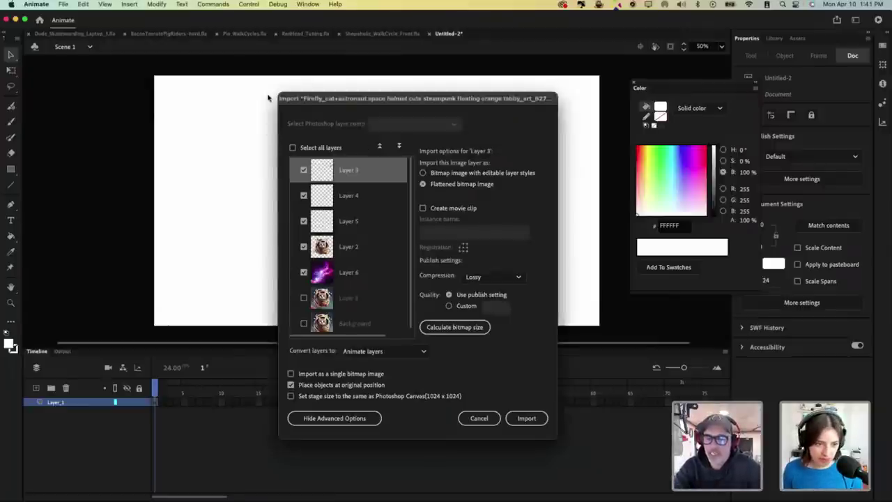
drag(479, 102, 448, 75)
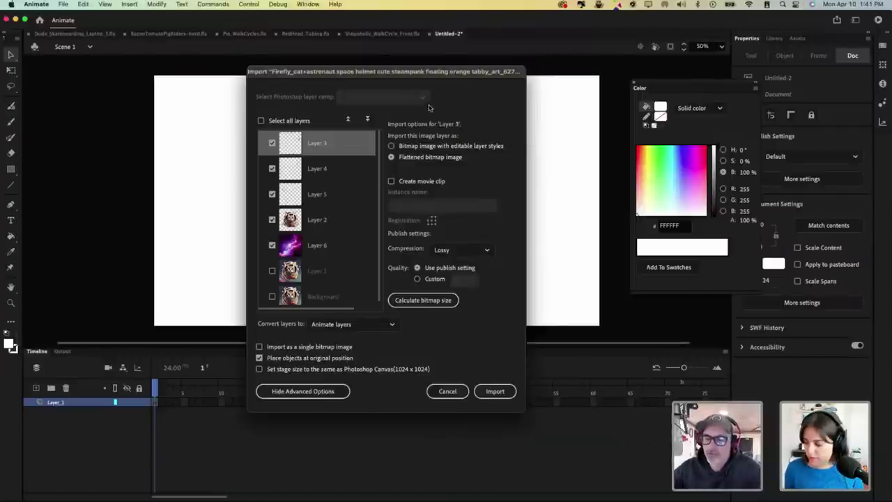
scroll(332, 263, down, 1)
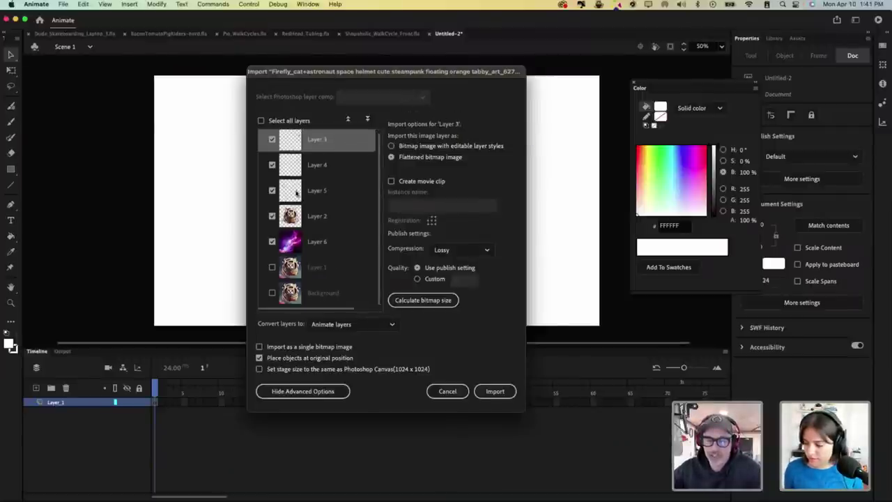
scroll(296, 191, up, 1)
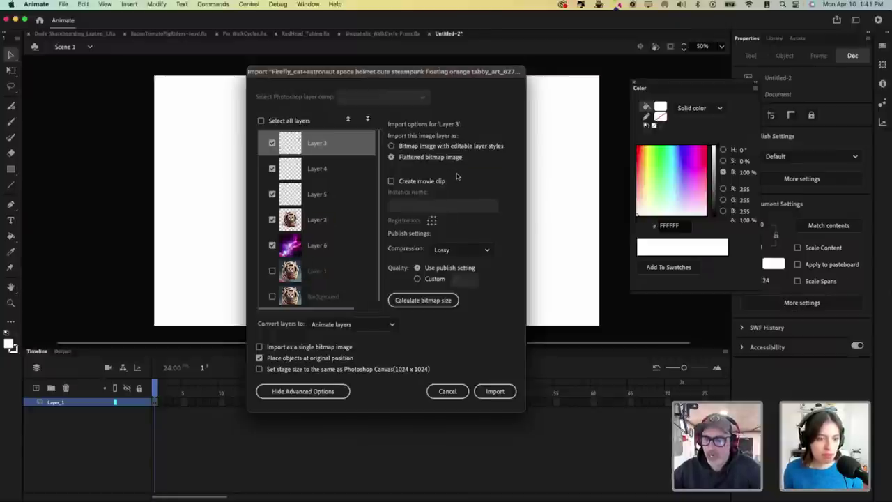
Step: Set Layer 3 to import as a bitmap image with editable layer styles and Lossless compression
click(473, 146)
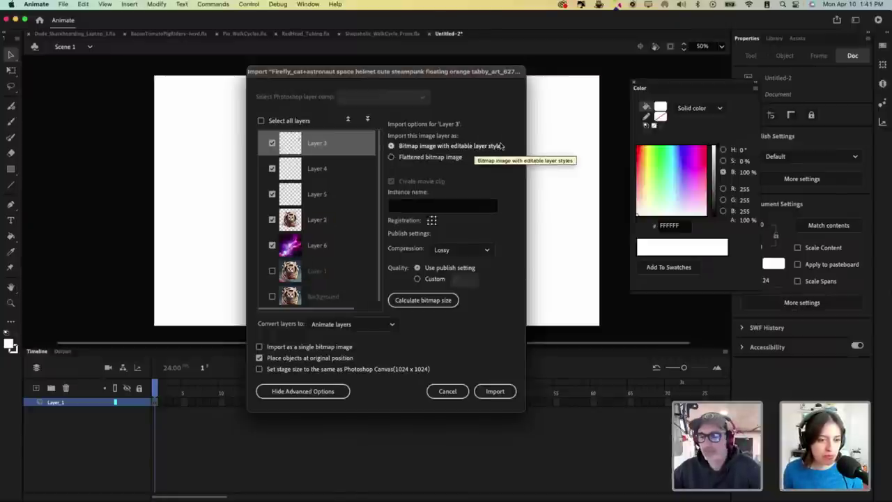
click(457, 249)
click(457, 279)
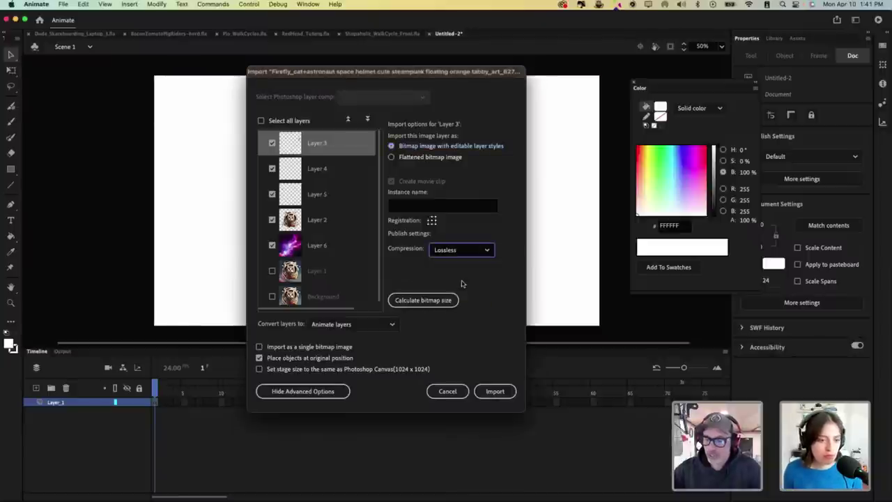
Step: Convert the PSD layers to Animate layers, match the stage size to the 1024 x 1024 Photoshop canvas, and import the file
click(355, 326)
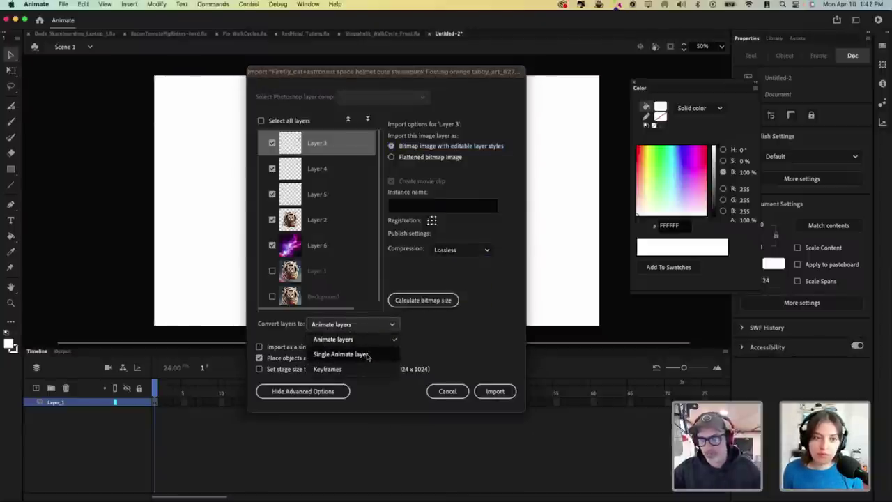
click(361, 338)
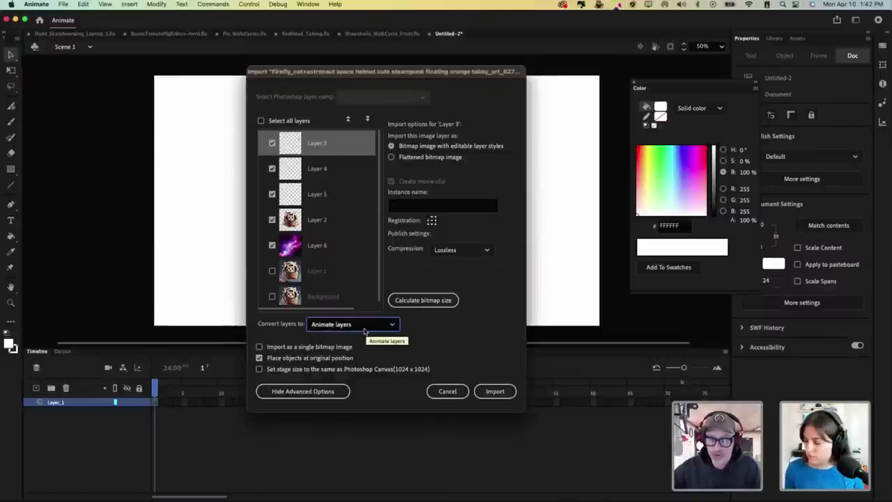
click(278, 371)
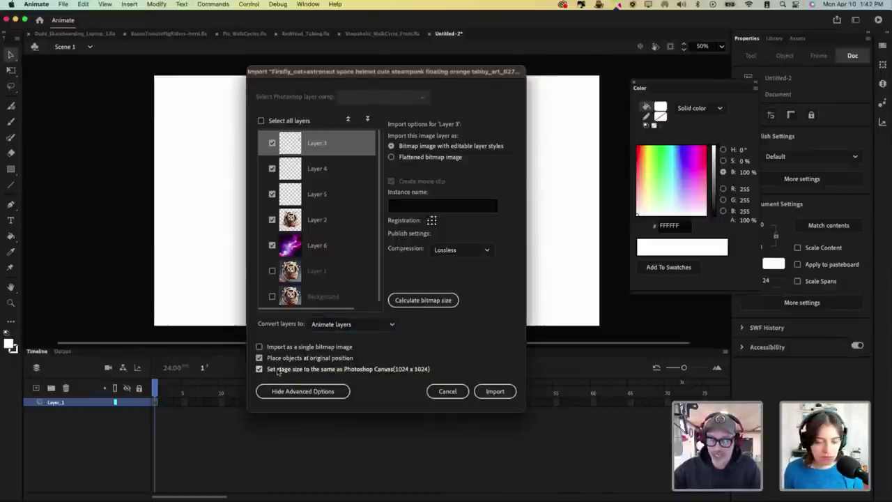
click(487, 391)
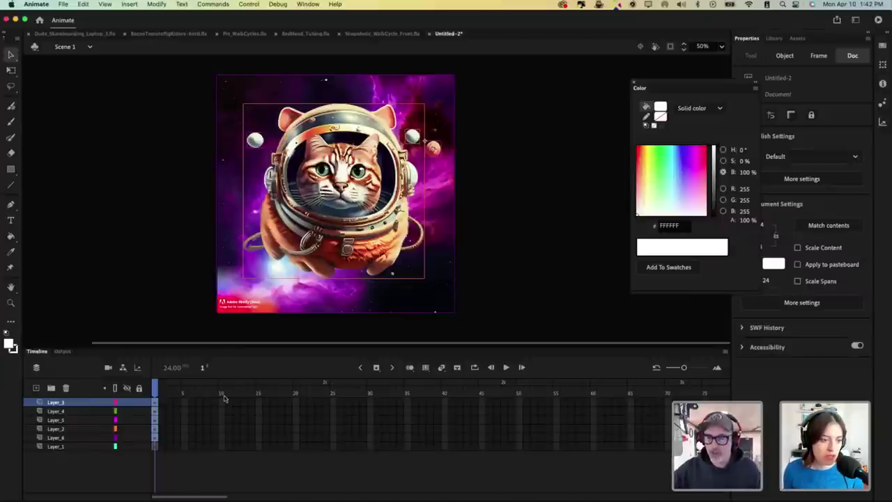
Step: Select the cat bitmap on the stage and move the floating Color panel clear of its properties
click(472, 161)
click(382, 208)
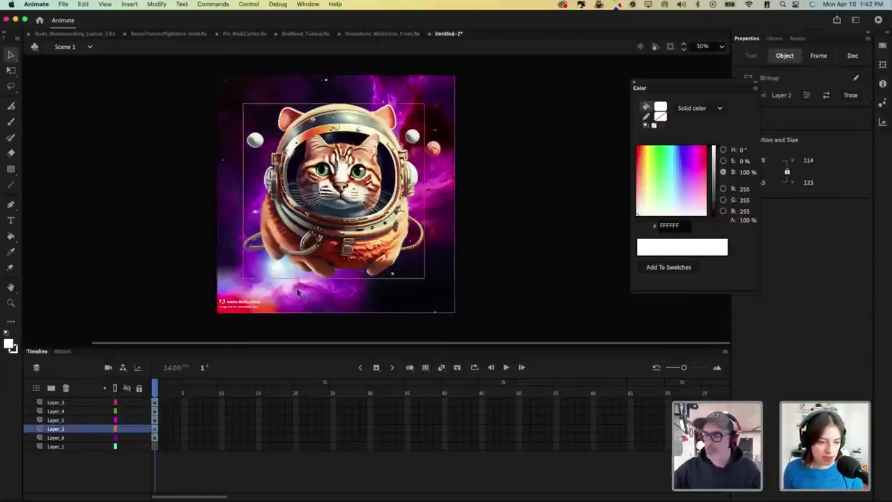
drag(661, 85, 537, 74)
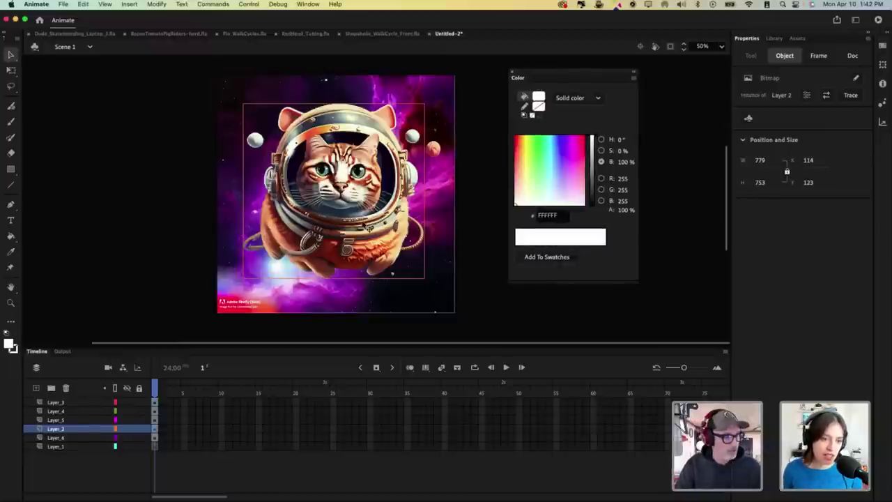
Step: Delete the empty Layer_1 from the timeline and lock Layer_6, which holds the nebula background
drag(198, 402, 298, 412)
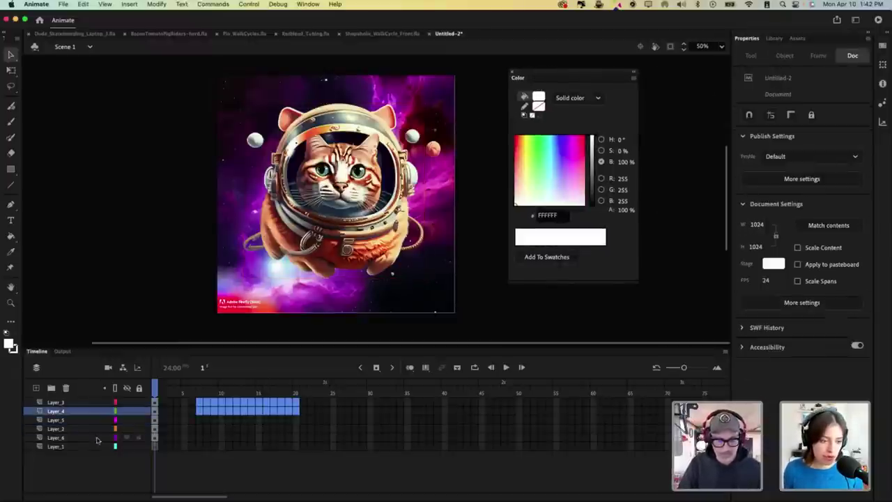
click(87, 446)
click(65, 387)
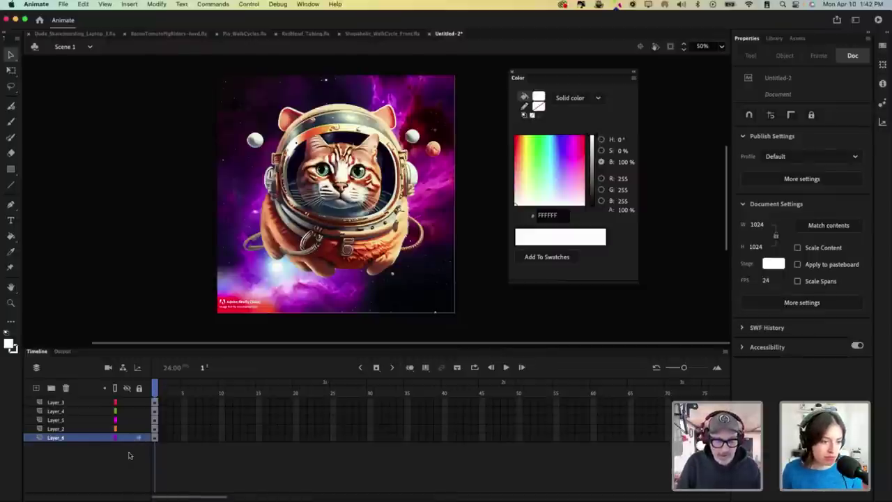
Step: Extend all five layers to frame 58 with regular frames, play the timeline and scrub back to frame 14
drag(169, 401, 577, 457)
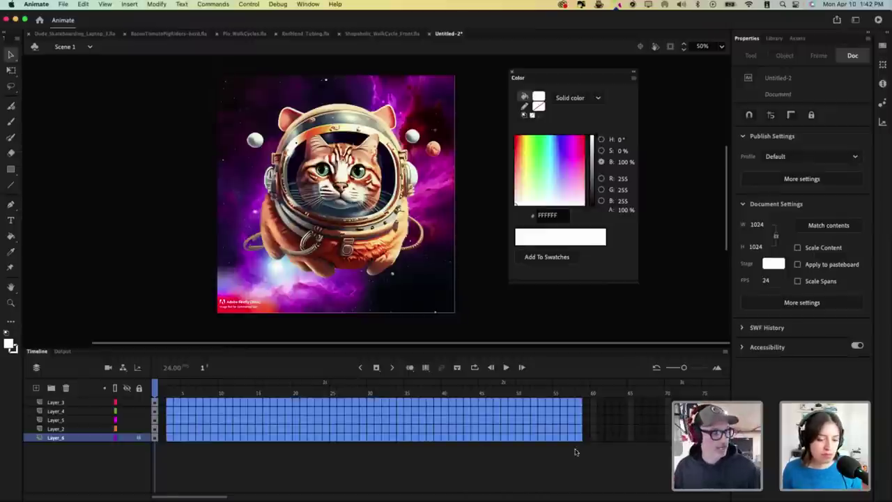
click(376, 367)
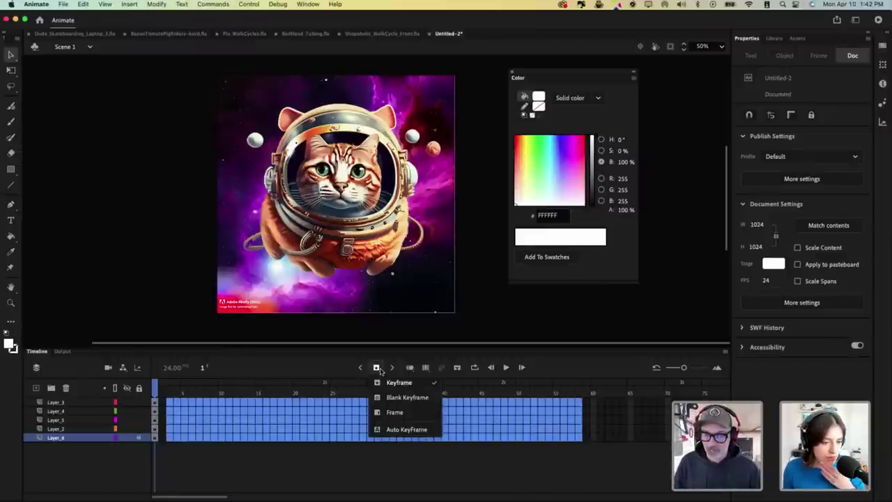
click(396, 412)
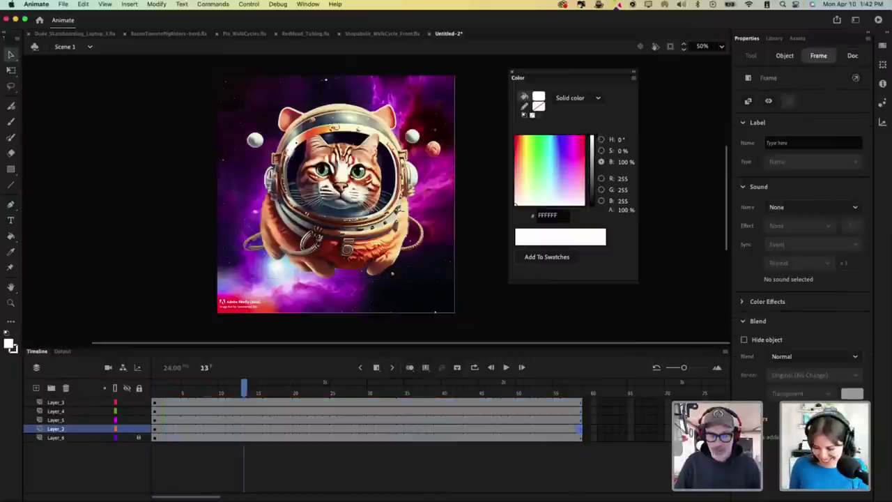
key(Return)
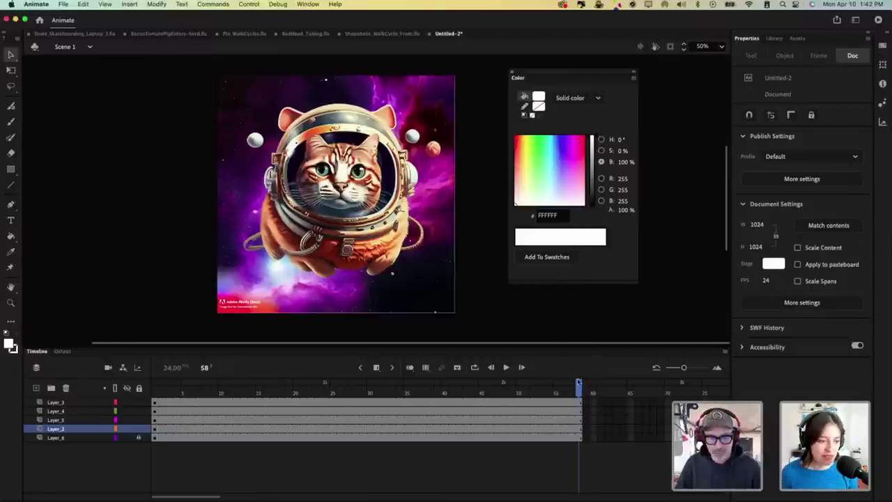
drag(579, 384, 229, 408)
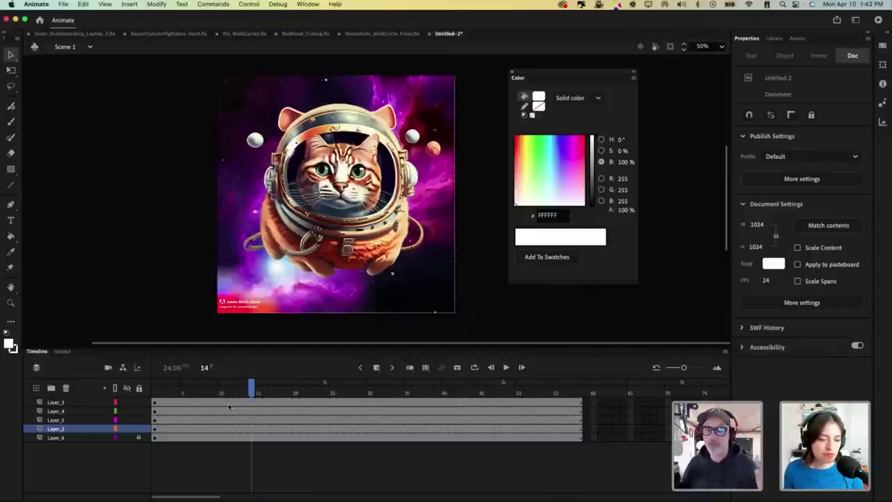
Step: Convert the cat bitmap on the stage to a Graphic symbol named "cat"
click(384, 193)
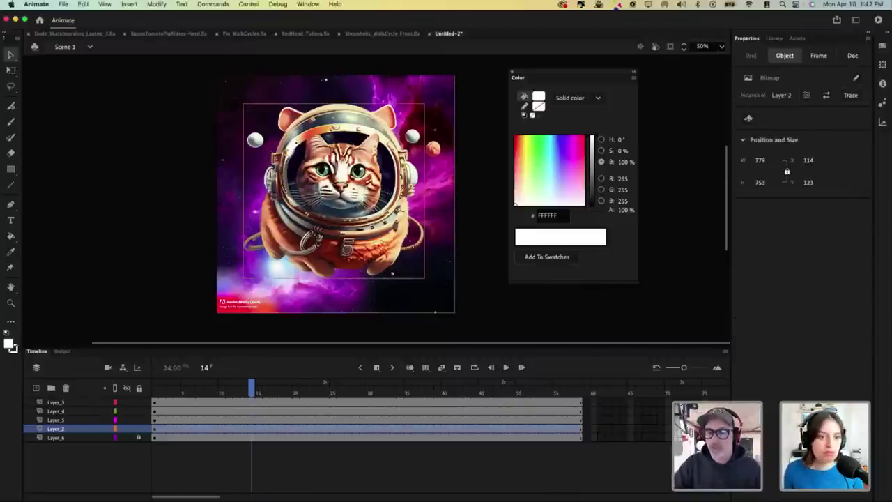
key(F8)
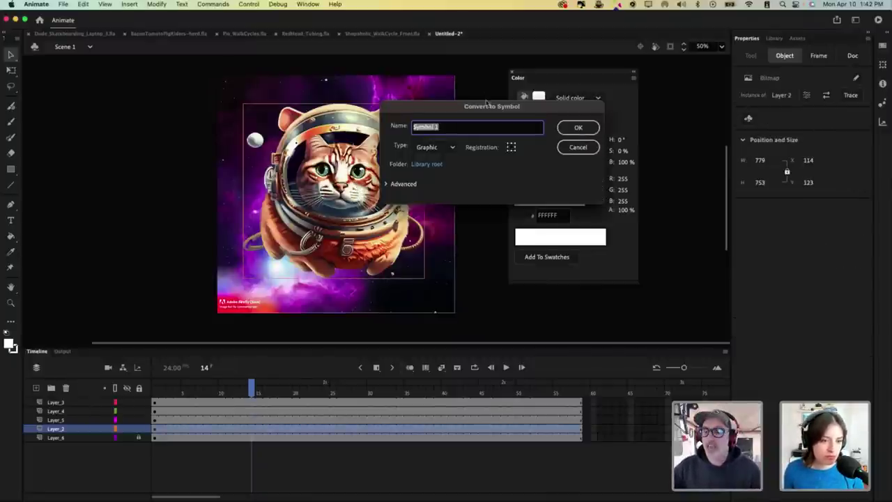
drag(486, 102, 399, 95)
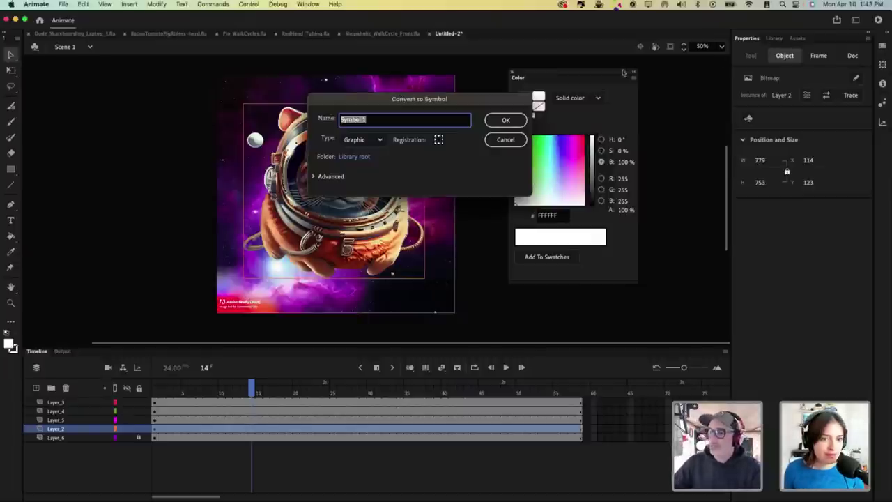
text(ca)
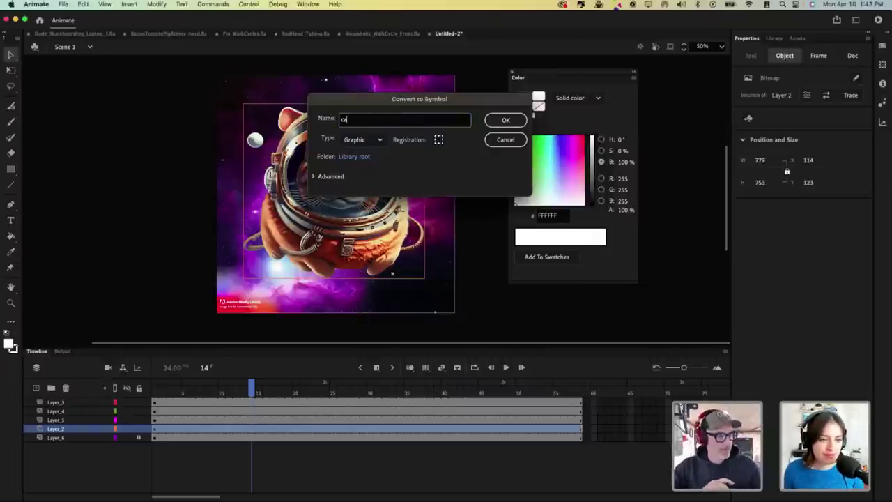
text(t)
click(515, 121)
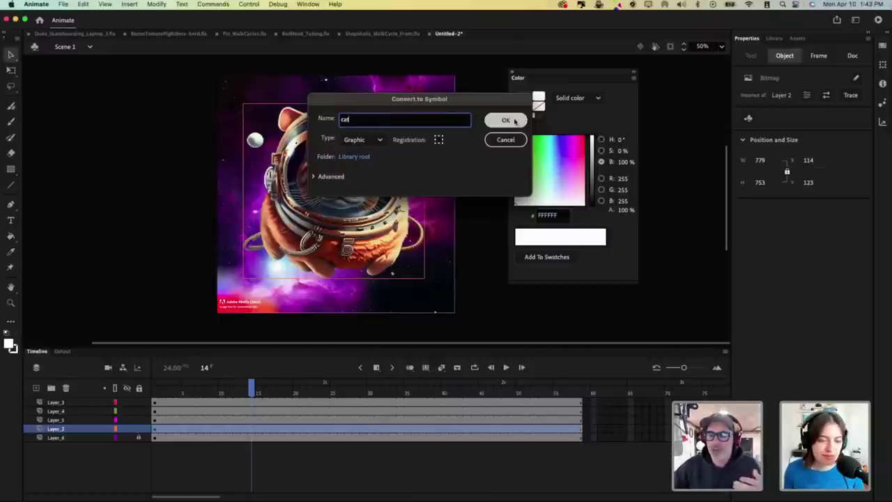
click(513, 120)
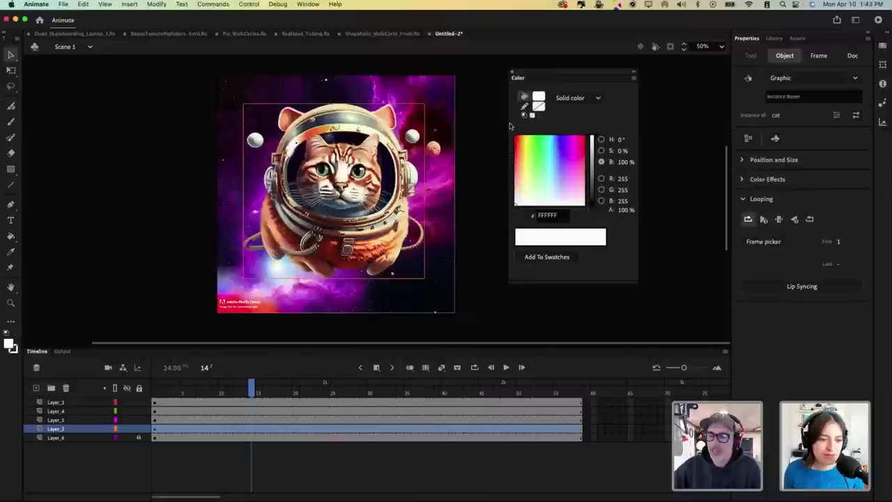
Step: Place a second instance of the cat symbol from the library on the stage, and delete it again
click(775, 38)
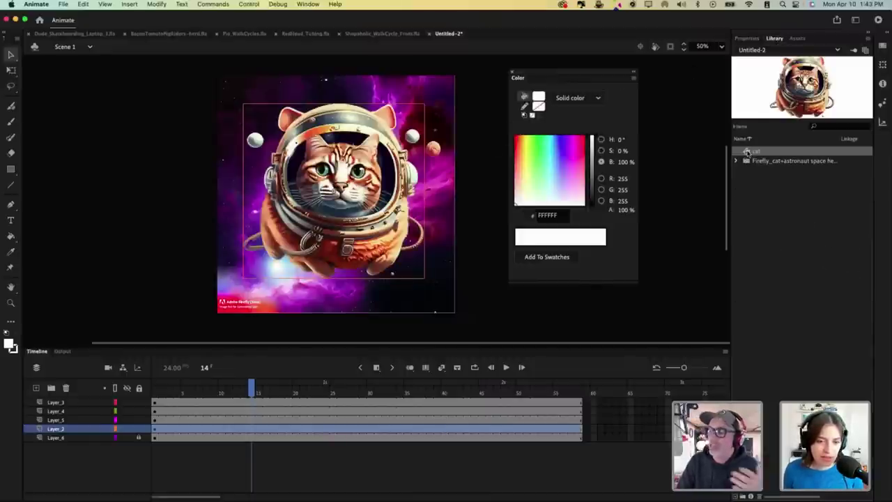
drag(746, 151, 446, 197)
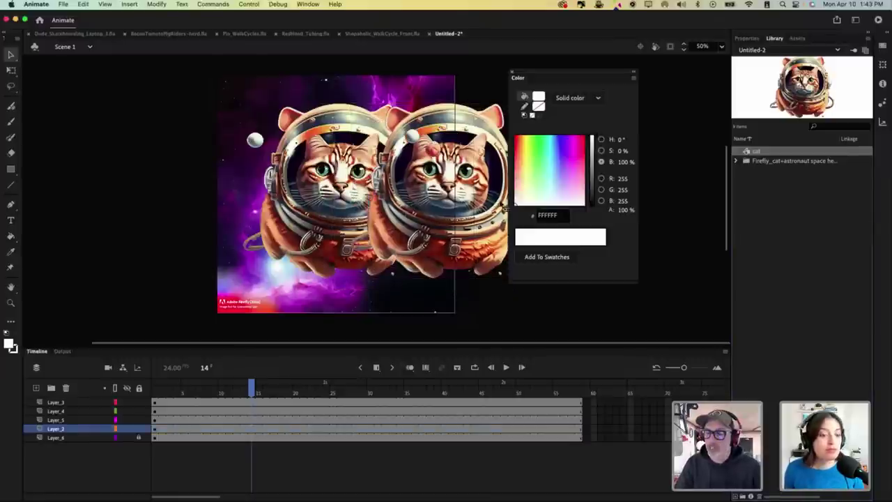
key(Delete)
Step: Scrub the main timeline to frame 24 and select the cat instance on the stage
click(381, 210)
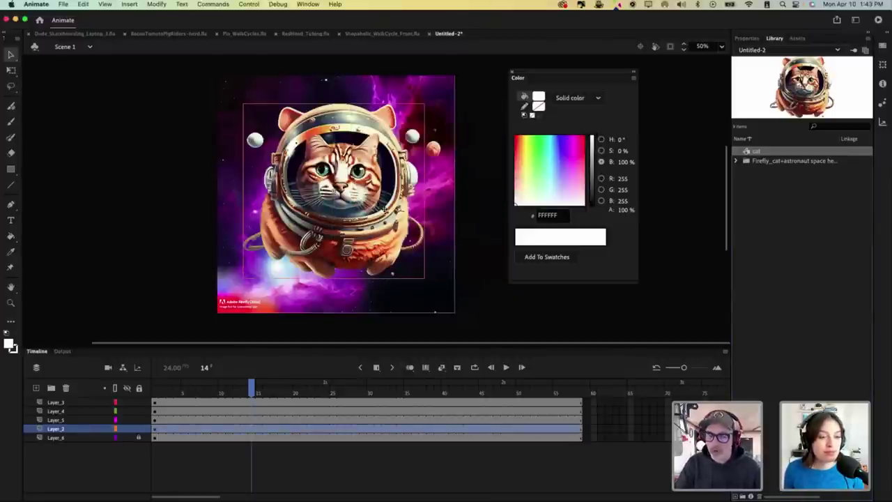
drag(248, 390, 134, 425)
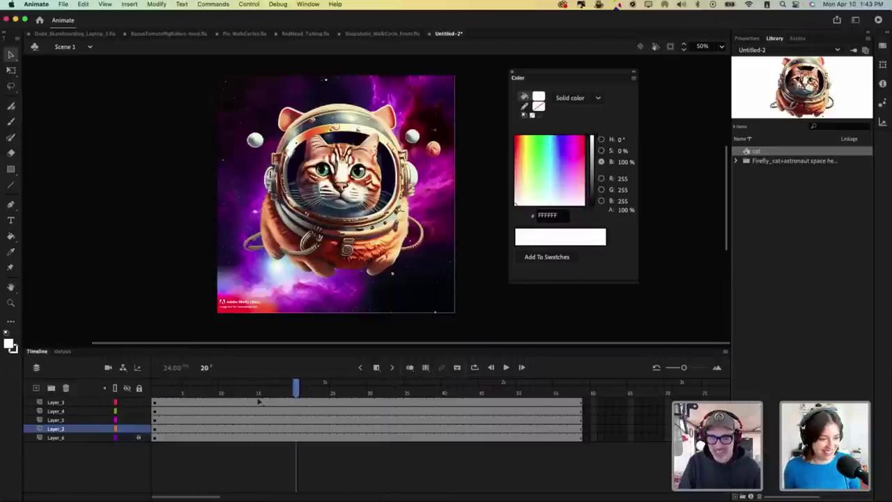
drag(258, 402, 326, 393)
click(383, 237)
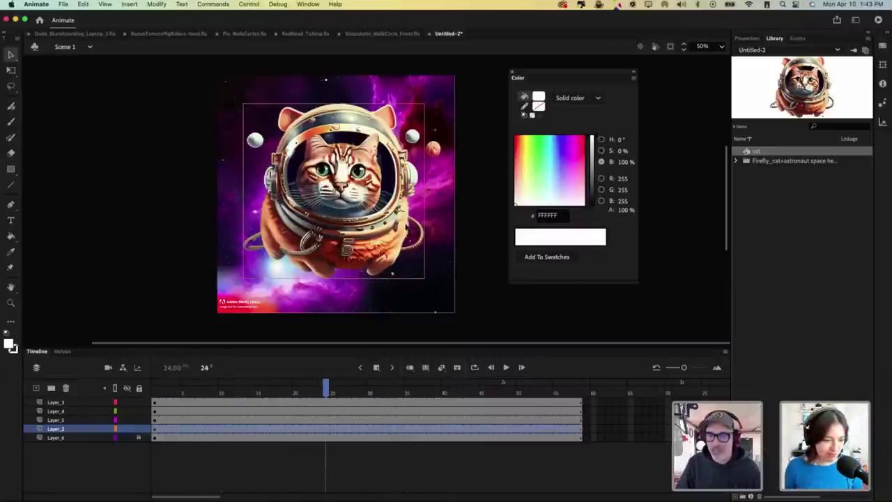
double_click(389, 244)
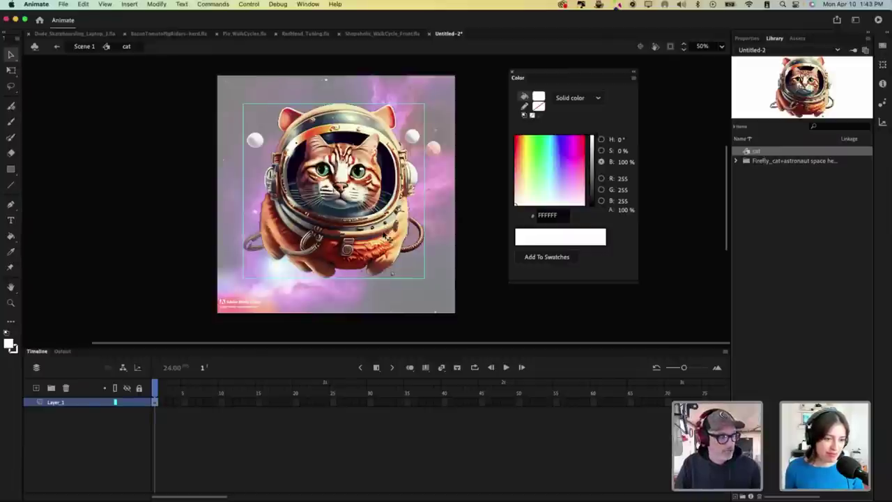
key(F8)
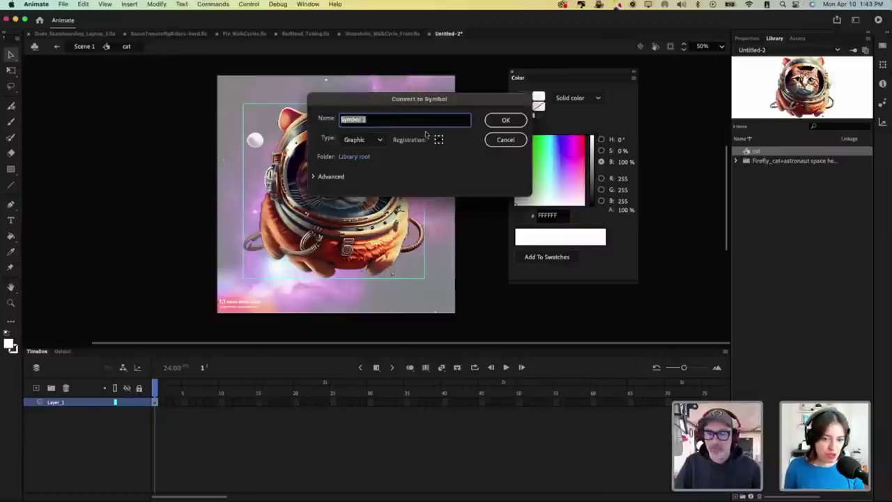
text(cat)
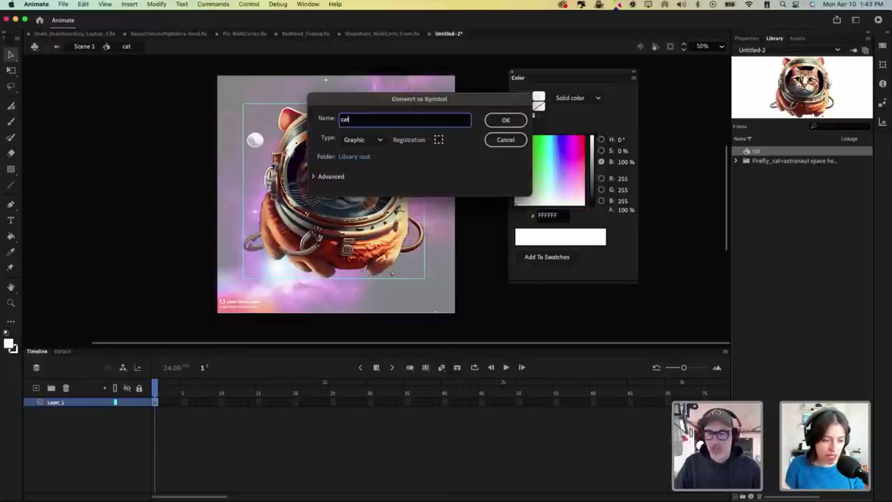
click(505, 140)
click(83, 46)
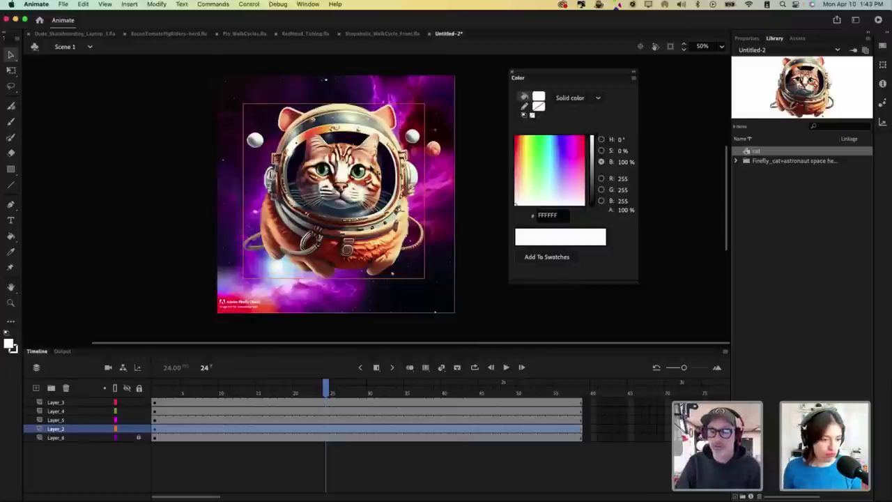
Step: Move the cat instance slightly upward on the stage and open the cat symbol for editing in place
mouse_move(370, 169)
mouse_down()
mouse_move(372, 152)
mouse_move(371, 166)
mouse_up()
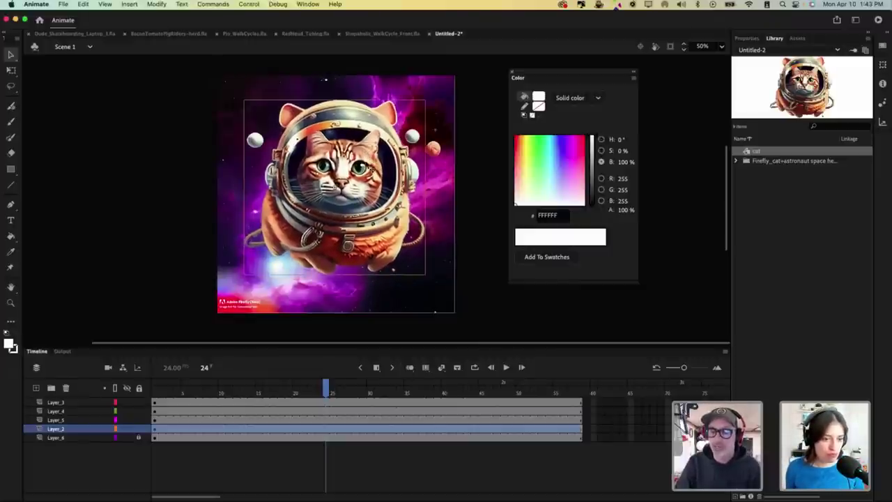
double_click(369, 161)
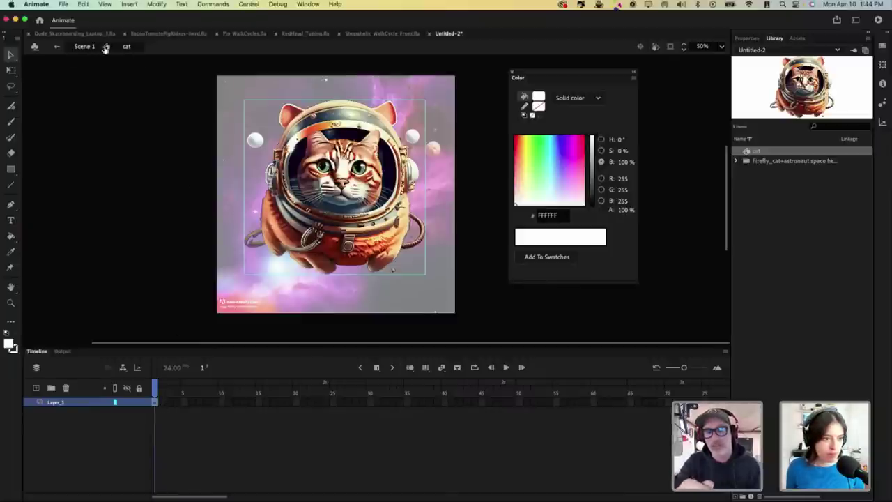
click(81, 46)
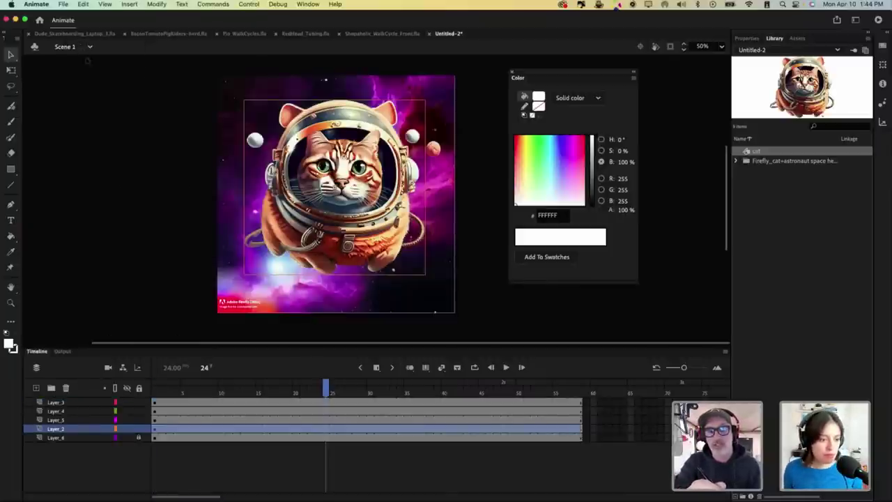
double_click(357, 171)
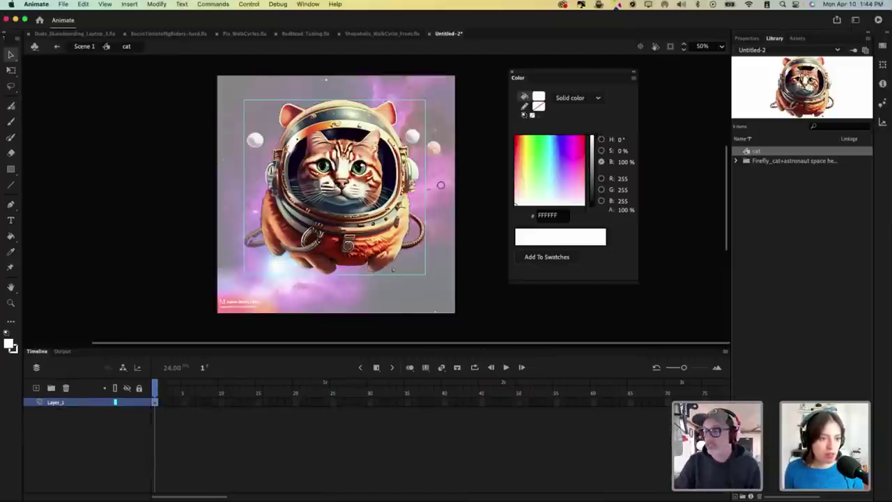
drag(206, 403, 414, 416)
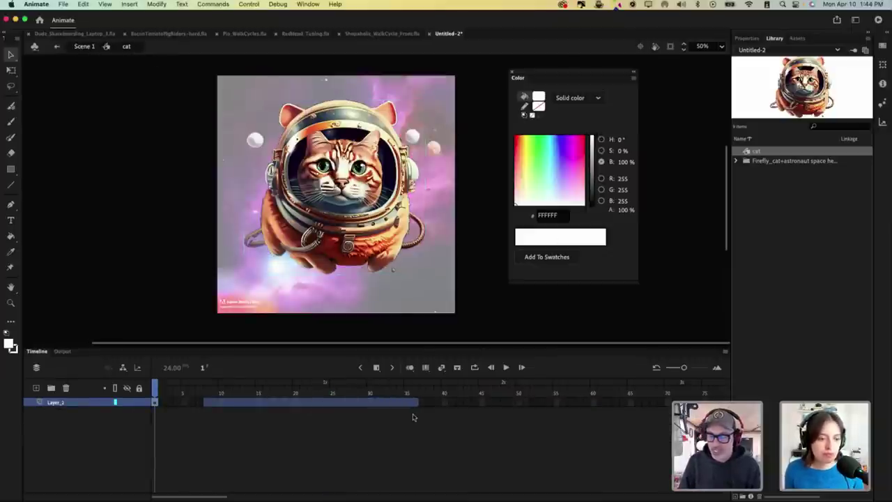
click(454, 421)
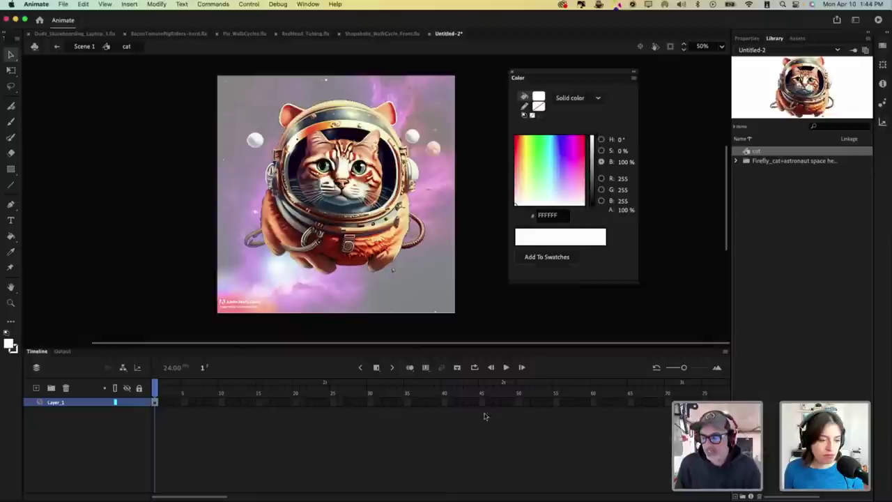
click(518, 403)
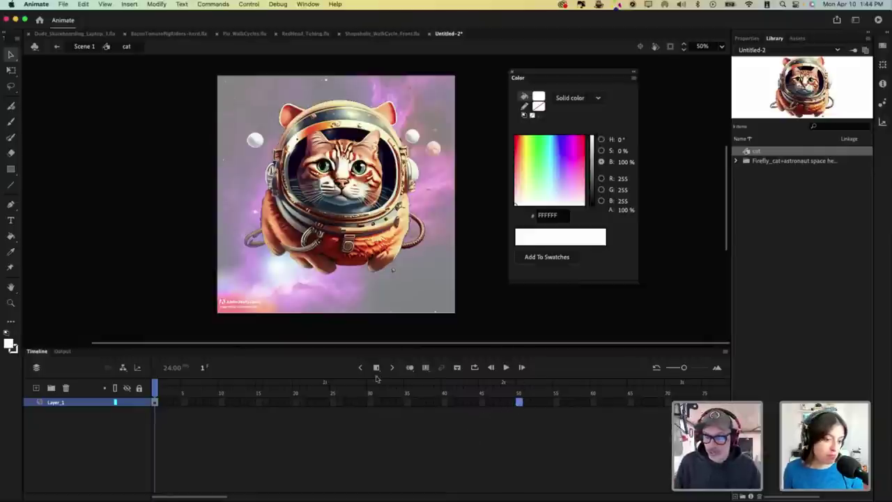
Step: Convert the cat bitmap inside the cat symbol to a nested Graphic symbol named "cat-floating"
click(393, 270)
click(747, 37)
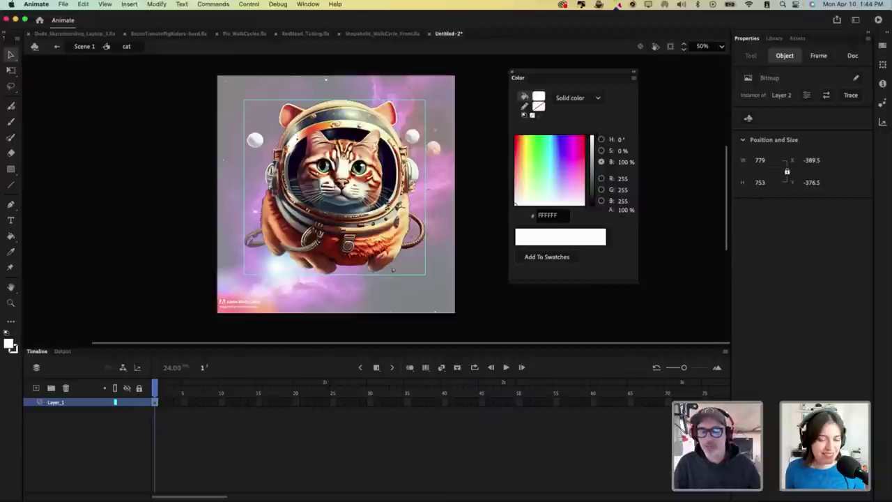
key(F8)
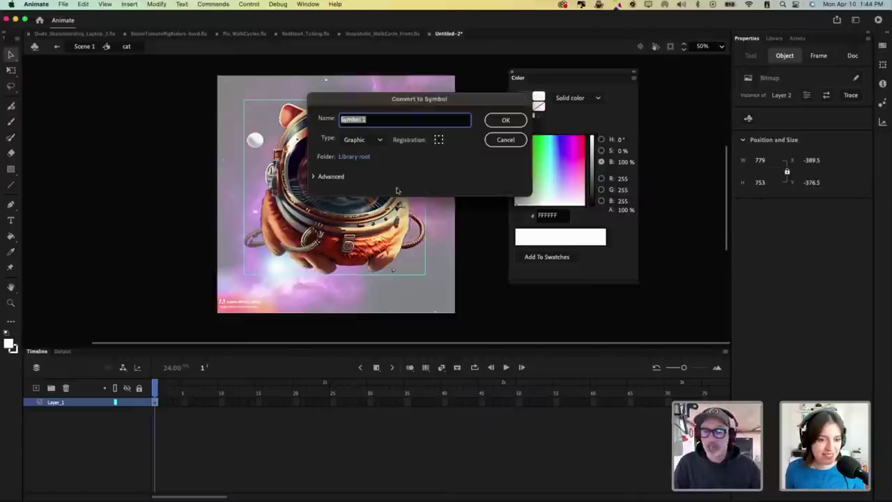
text(ca)
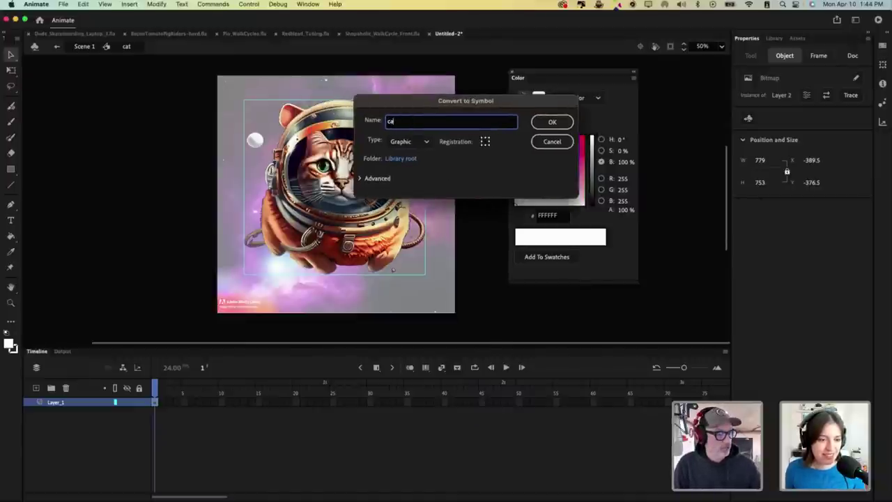
text(t-flaoton)
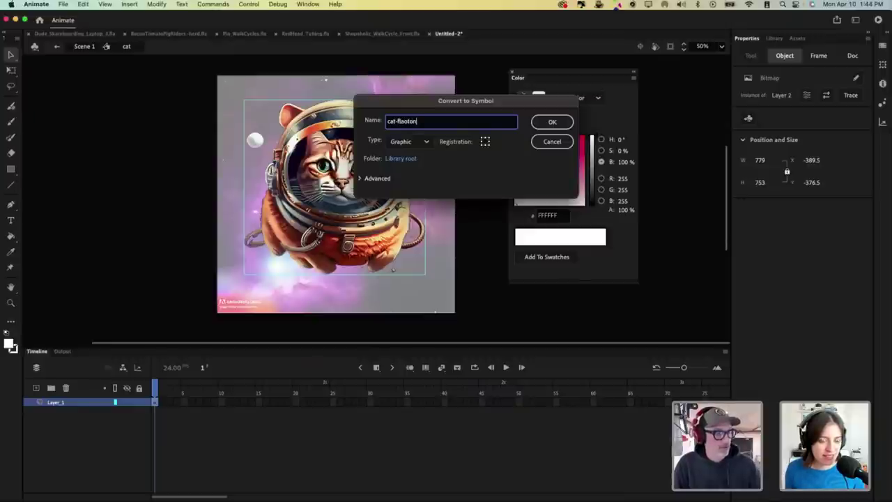
key(BackSpace)
key(BackSpace)
key(BackSpace)
key(BackSpace)
key(BackSpace)
key(BackSpace)
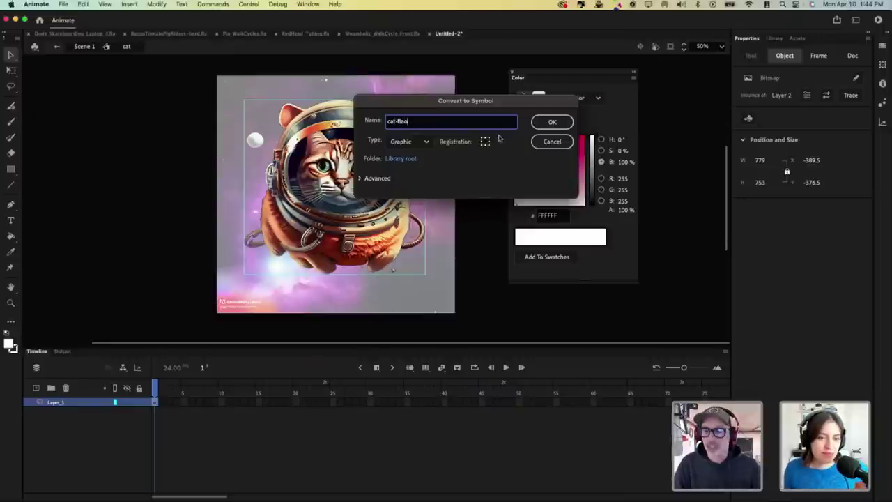
text(oating)
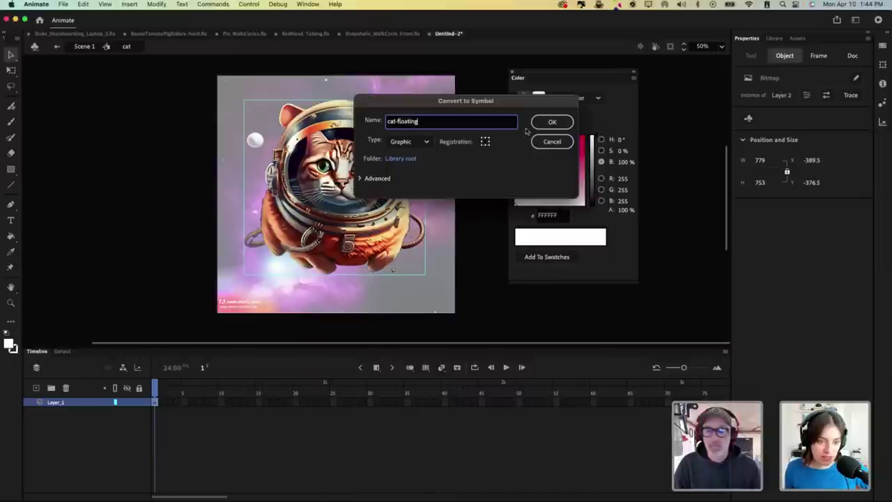
click(562, 120)
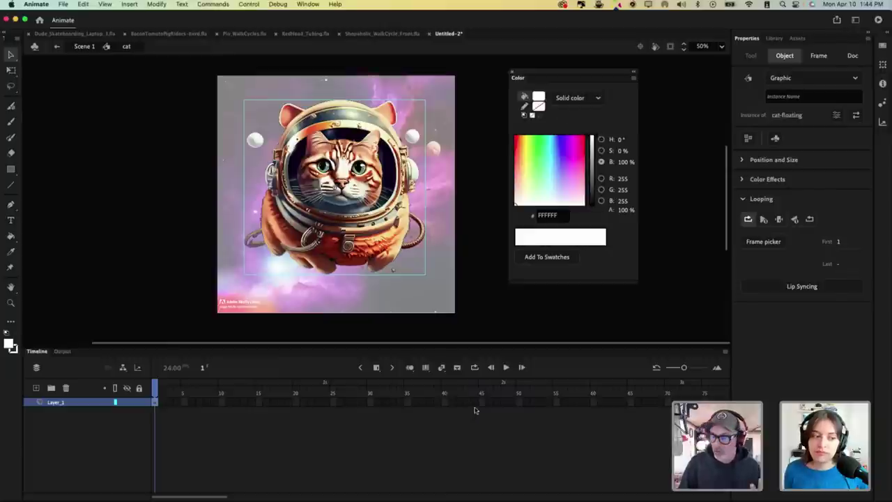
Step: Insert a keyframe at frame 48 of Layer_1 in the cat symbol's timeline
click(520, 402)
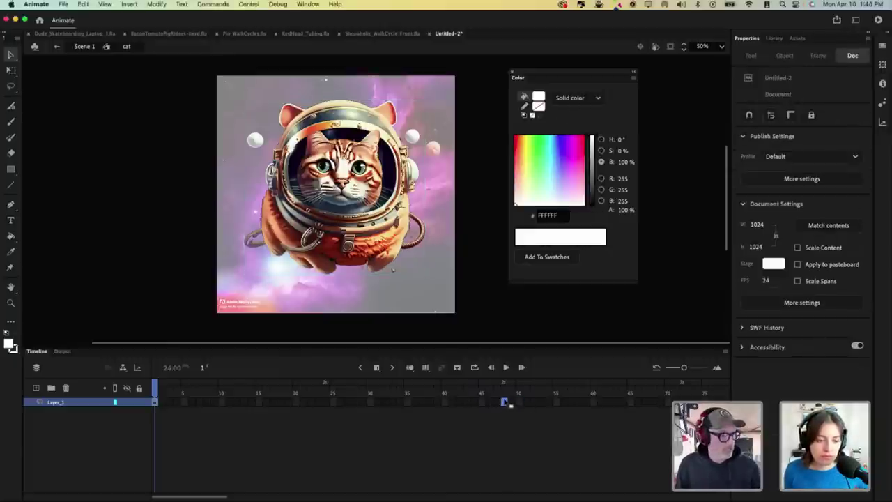
click(504, 402)
key(F5)
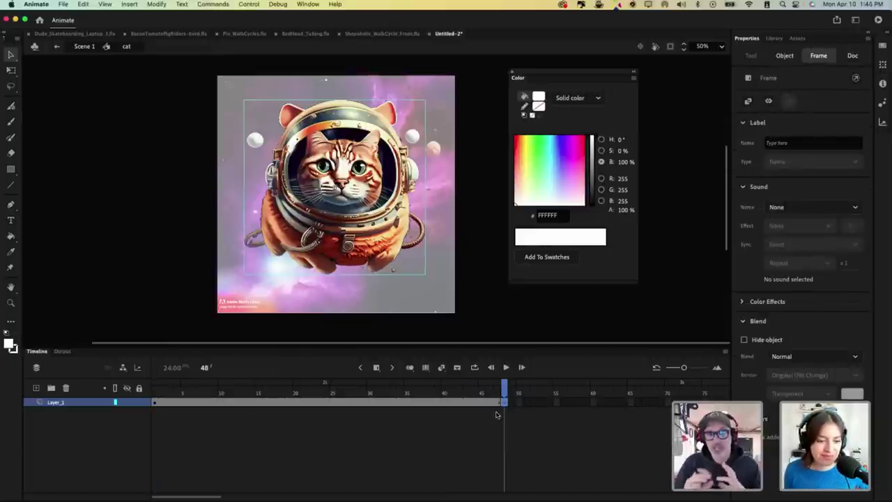
Step: Nudge the cat slightly downward in the keyframe at frame 1 and play the symbol's timeline
click(155, 402)
key(shift+Down)
key(shift+Down)
key(shift+Down)
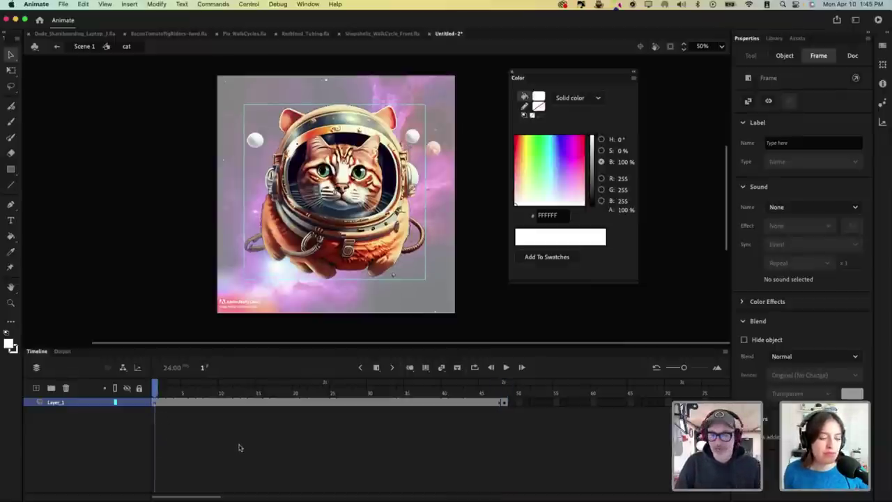
key(Return)
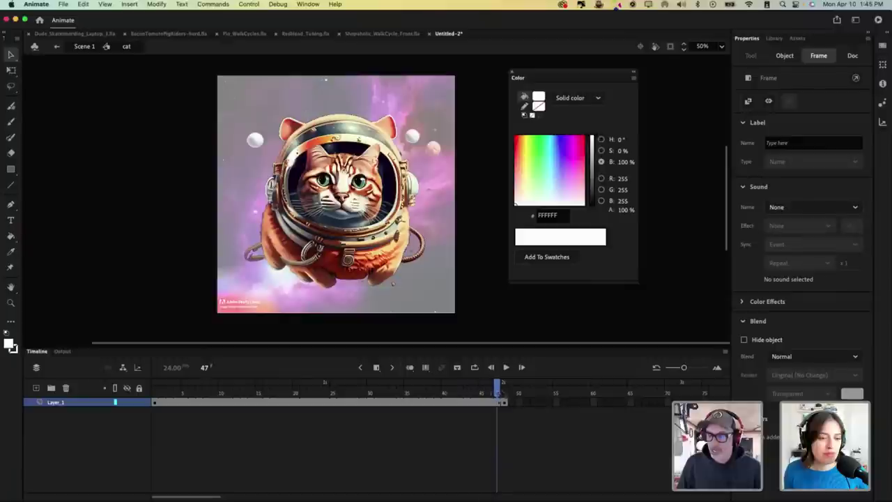
Step: Insert a keyframe at frame 24 and nudge the cat upward there for the high point of the float
drag(492, 393, 331, 412)
click(327, 405)
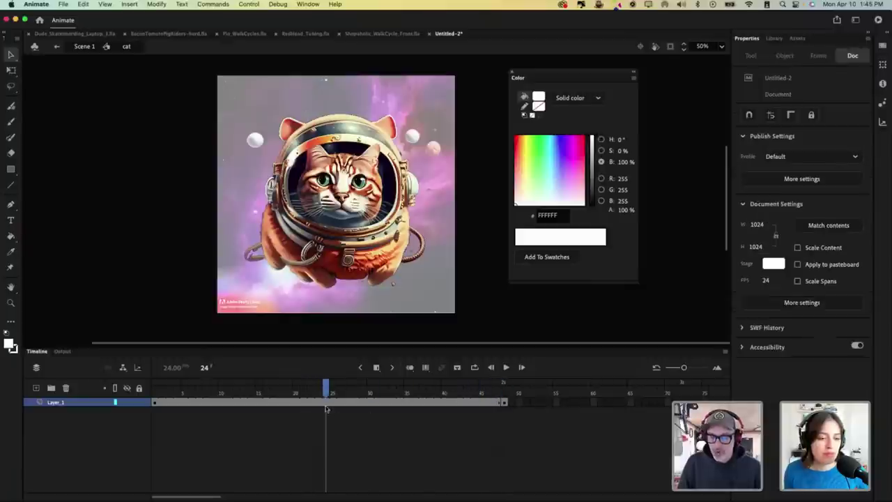
key(F6)
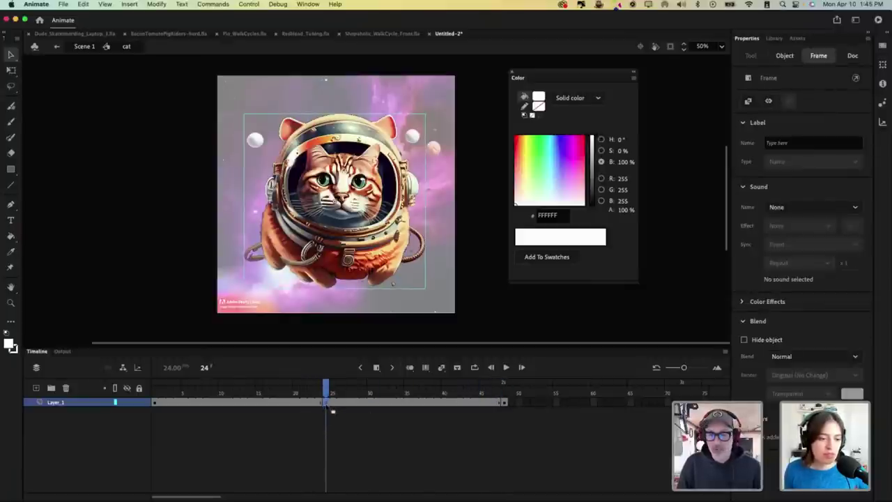
key(shift+Up)
key(shift+Up)
key(shift+Up)
key(shift+Up)
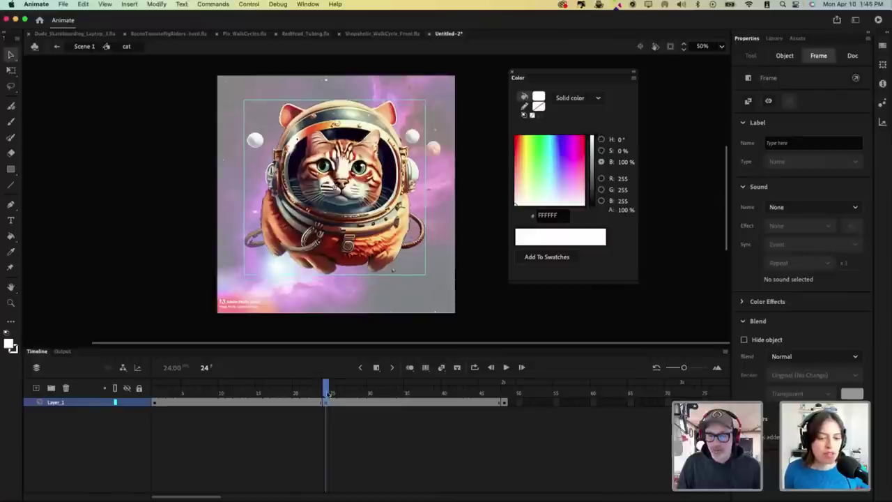
Step: Insert an extra keyframe directly after the one at frame 24, and take it back out
drag(328, 389, 155, 390)
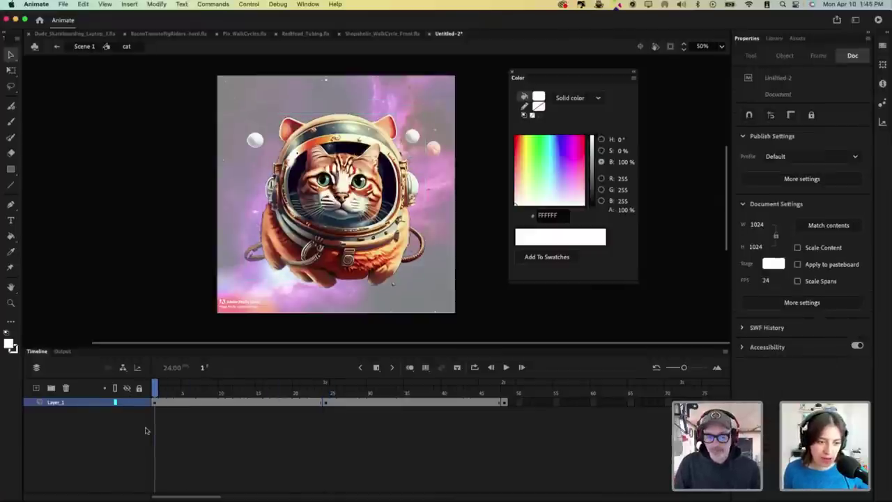
click(326, 404)
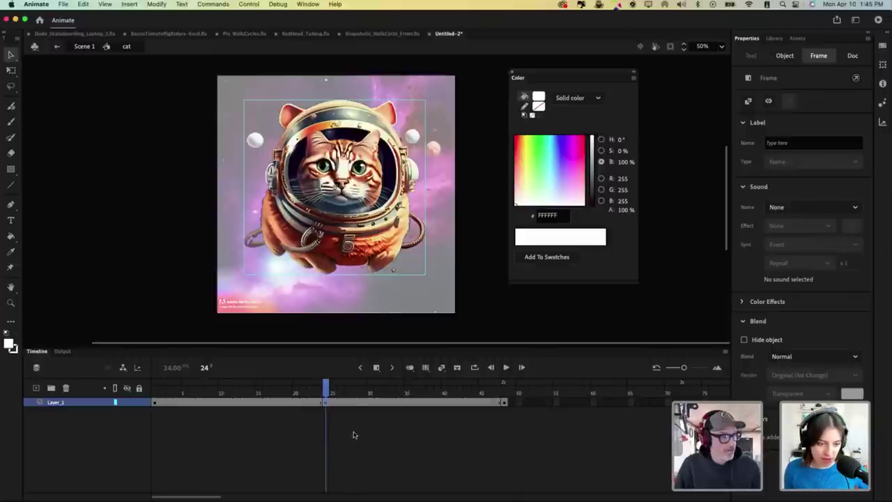
click(377, 368)
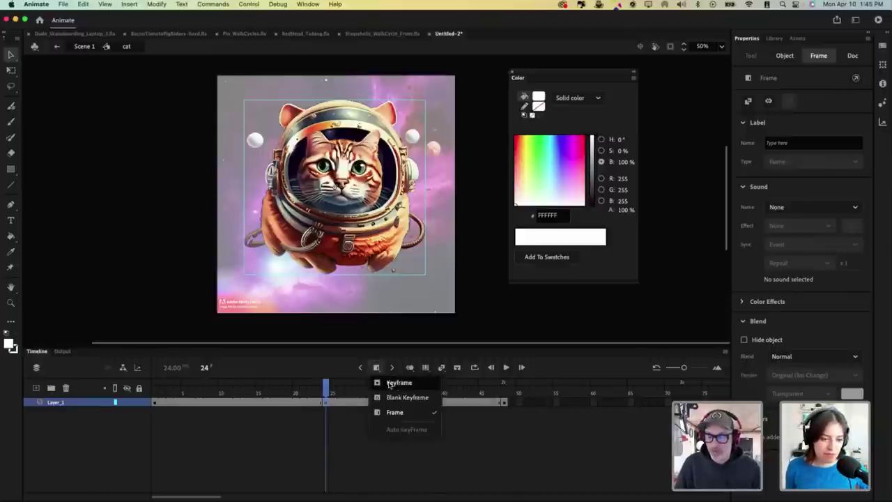
click(397, 383)
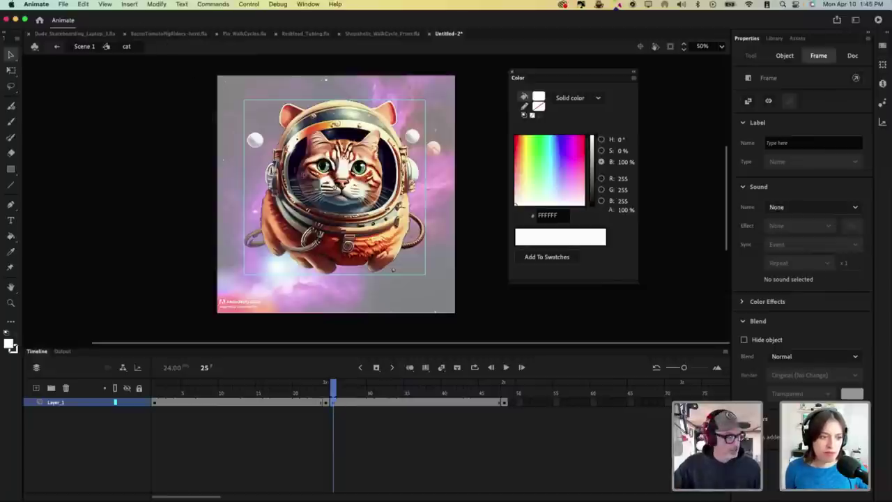
key(comma)
click(129, 4)
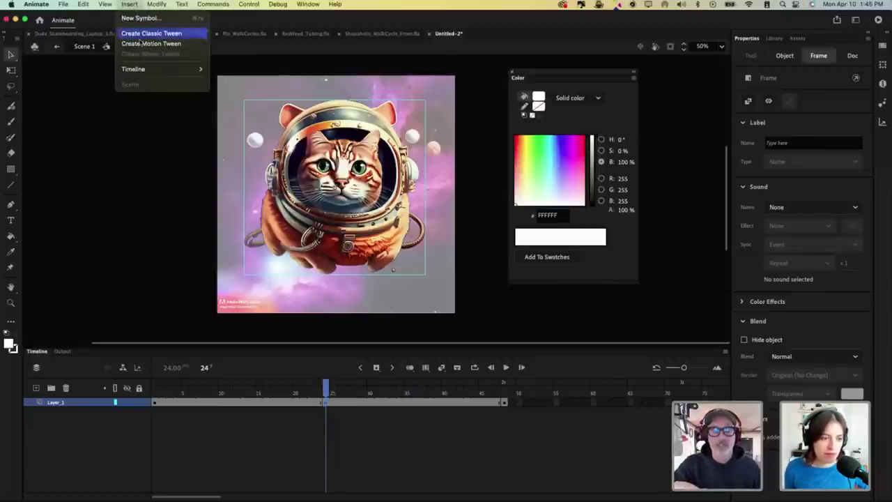
mouse_move(145, 70)
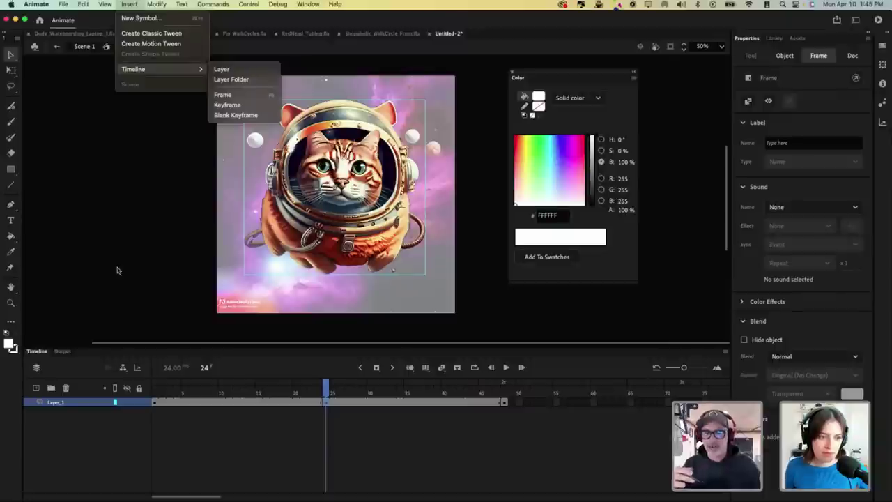
click(325, 393)
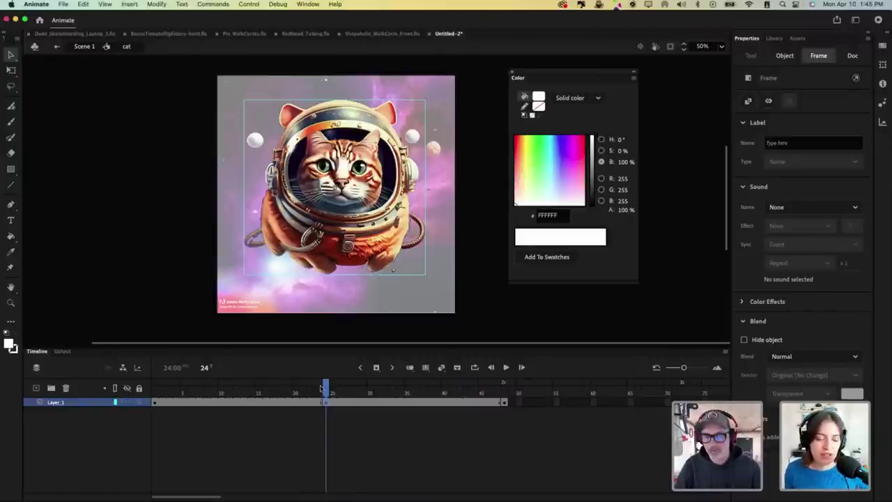
drag(324, 388, 154, 391)
click(155, 403)
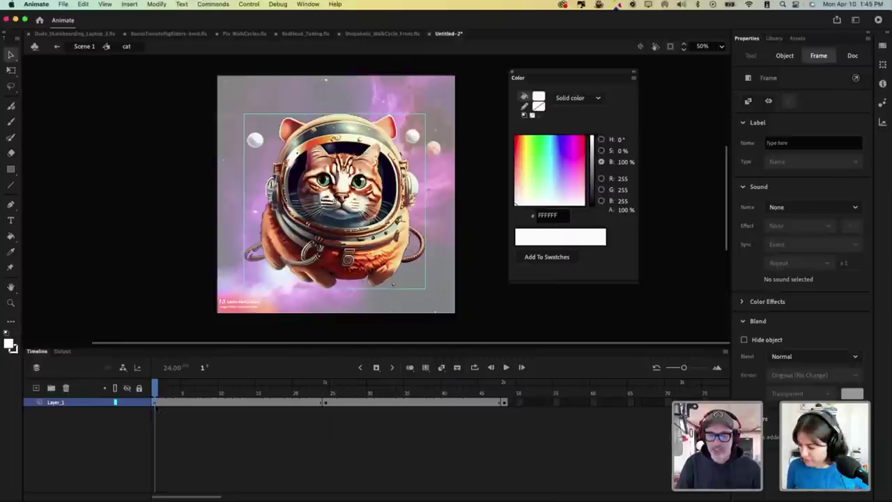
Step: Insert a blank keyframe at frame 27 of Layer_1 and undo it
click(349, 400)
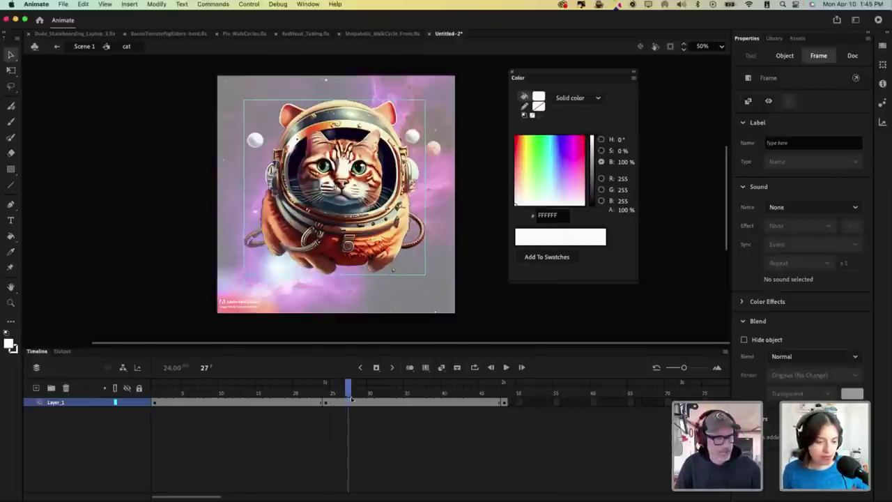
key(F7)
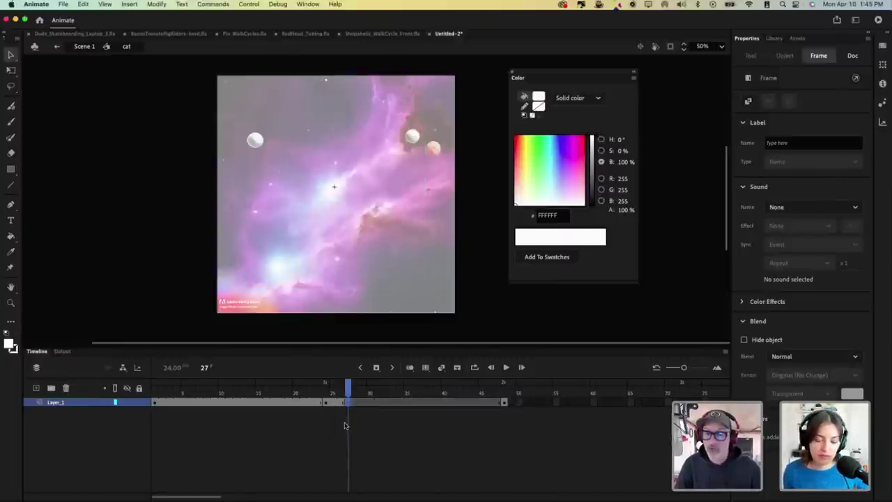
key(super+z)
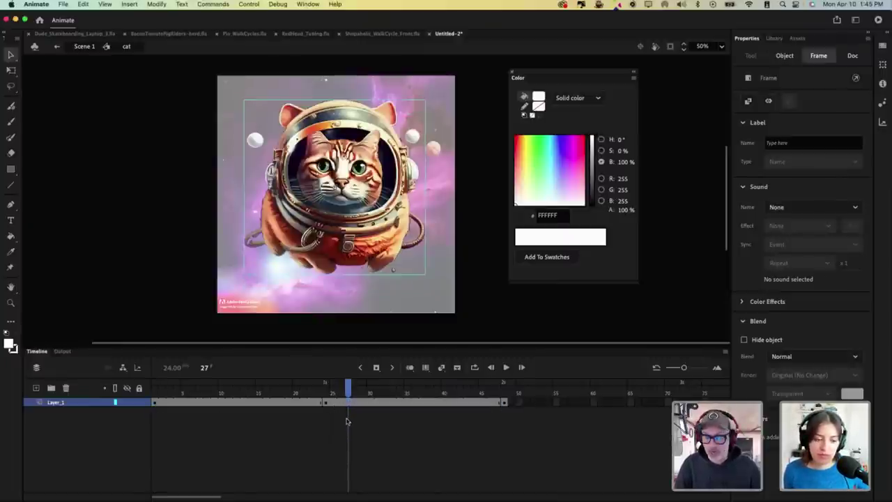
Step: Compare the cat's position in the keyframes at frames 1, 48 and 24
click(158, 403)
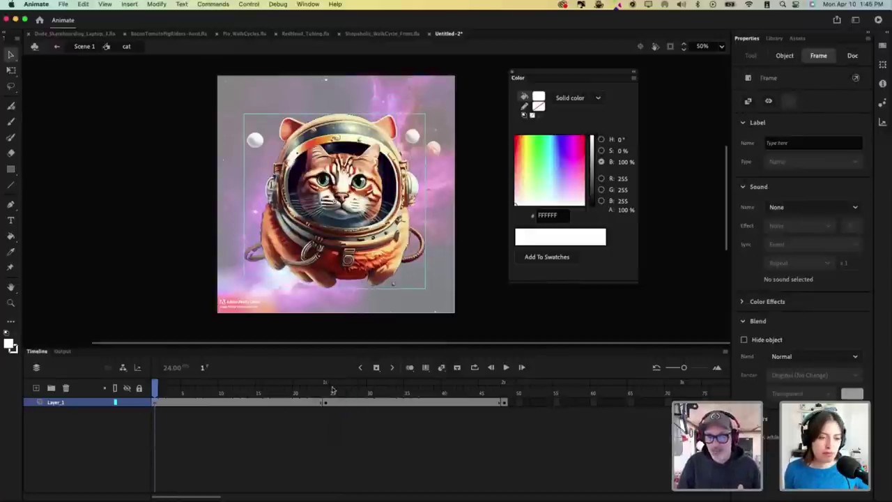
click(506, 395)
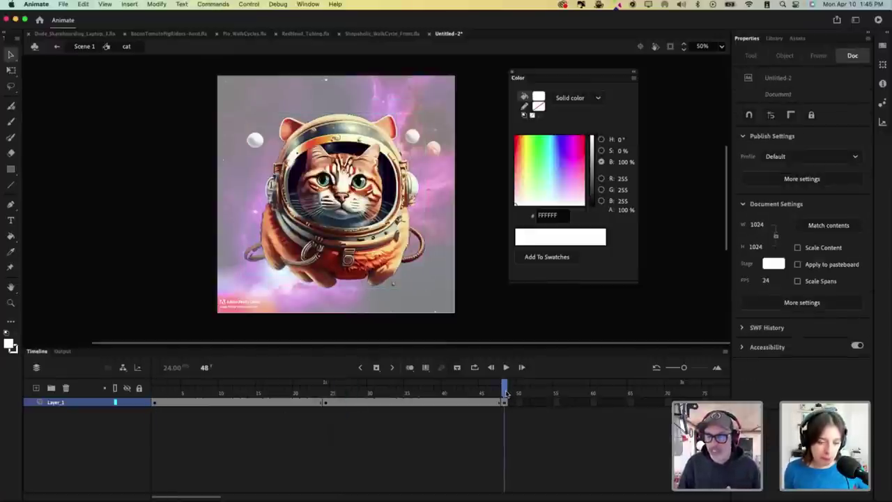
click(506, 403)
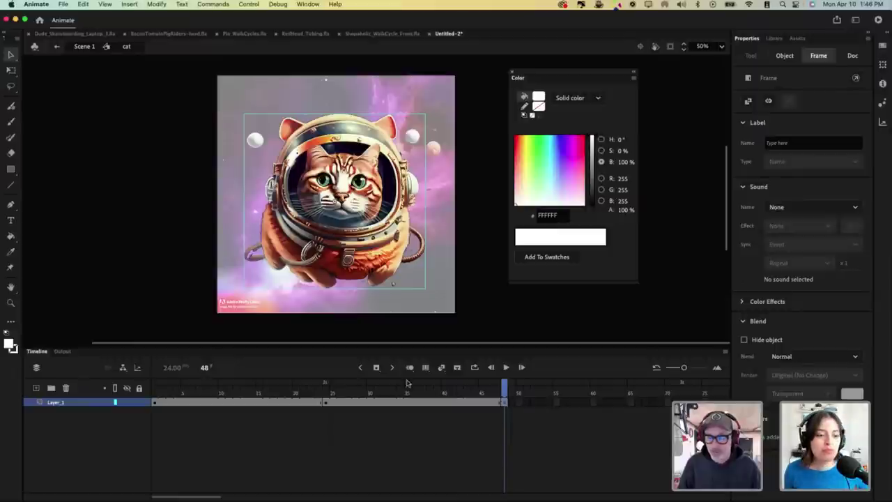
click(325, 402)
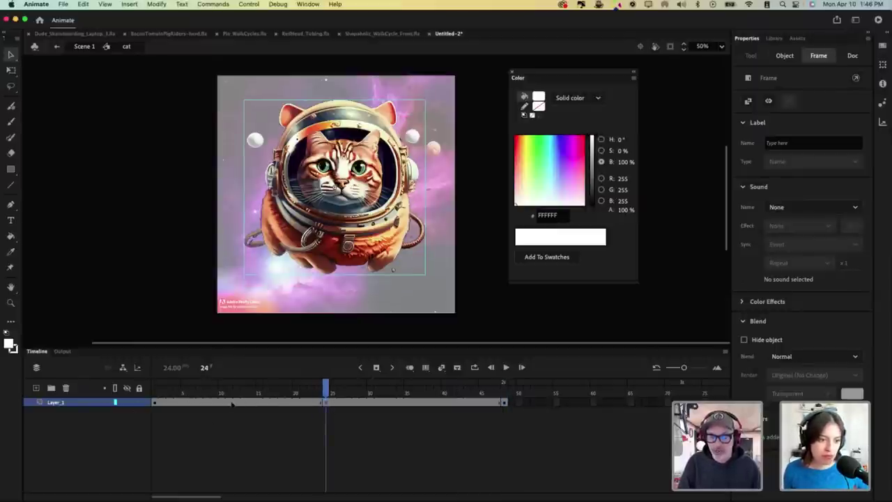
Step: Create classic tweens across both spans of Layer_1, between the keyframes at frames 1, 24 and 48
drag(263, 404, 437, 401)
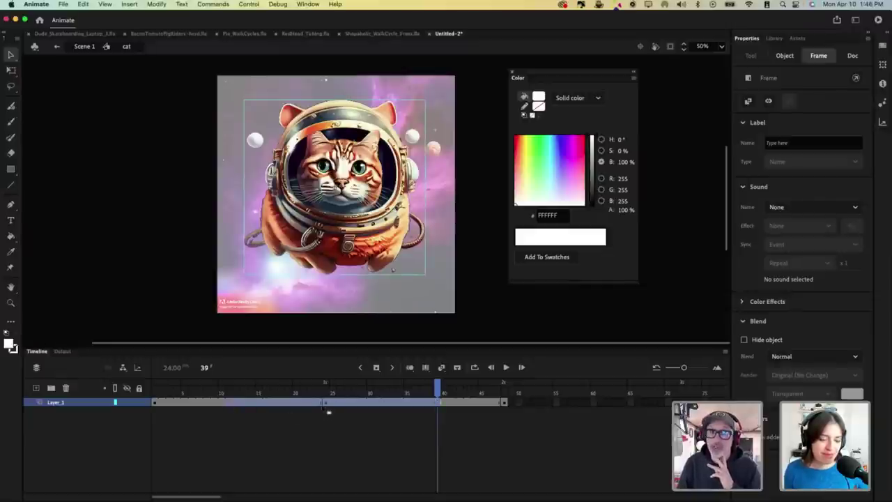
right_click(389, 403)
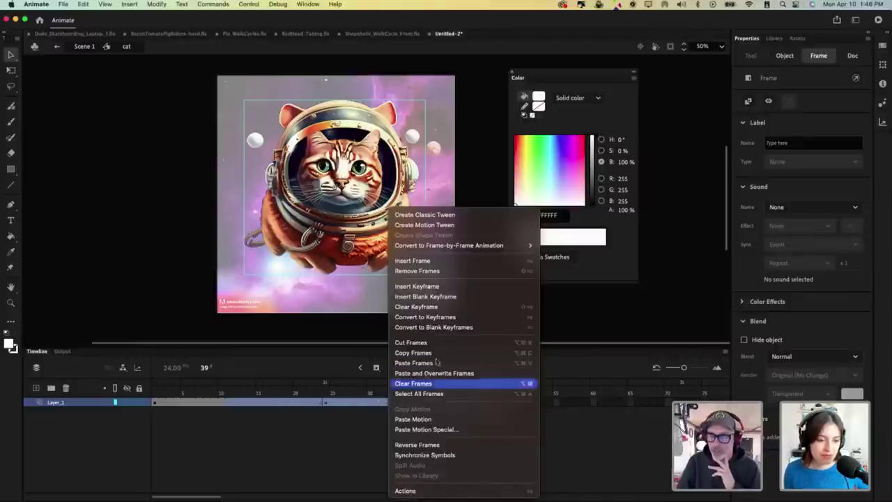
click(461, 216)
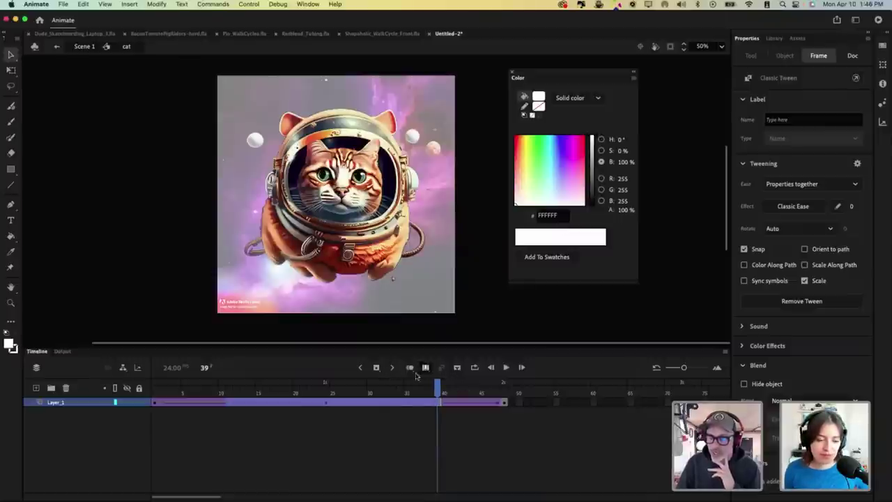
Step: Play the cat's floating animation from frame 1, turn on Loop Playback and play it again
drag(438, 388, 142, 430)
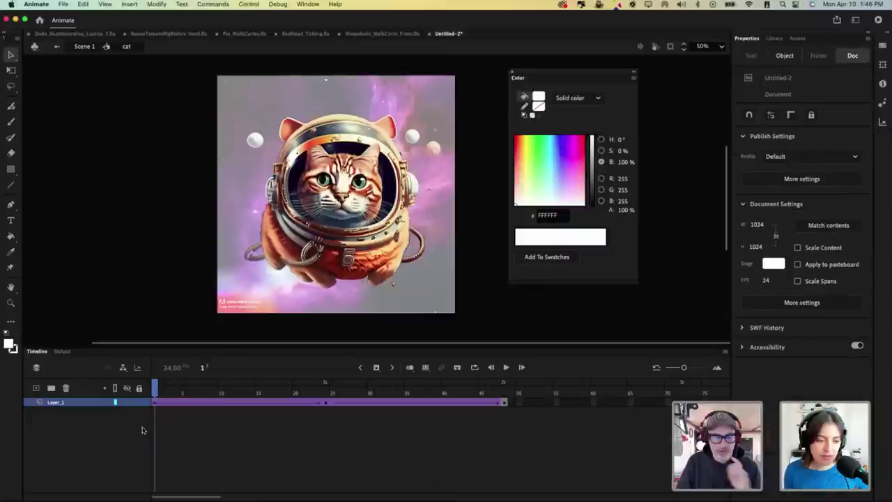
key(Return)
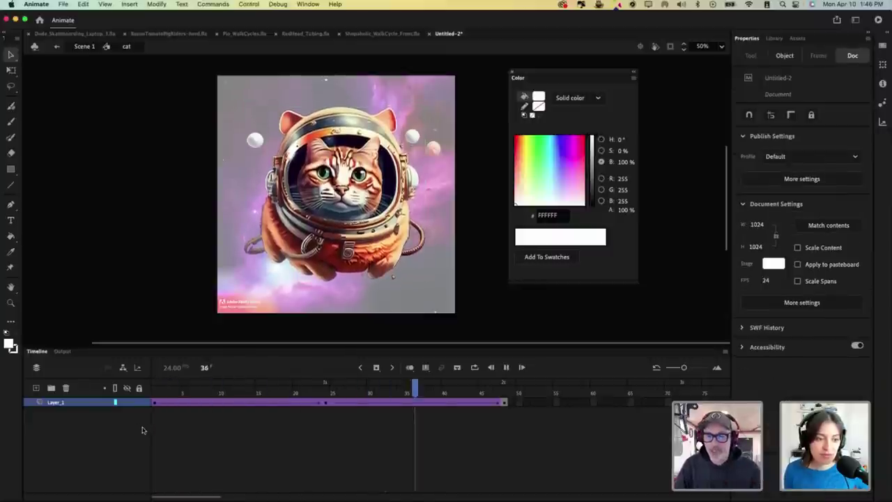
click(251, 5)
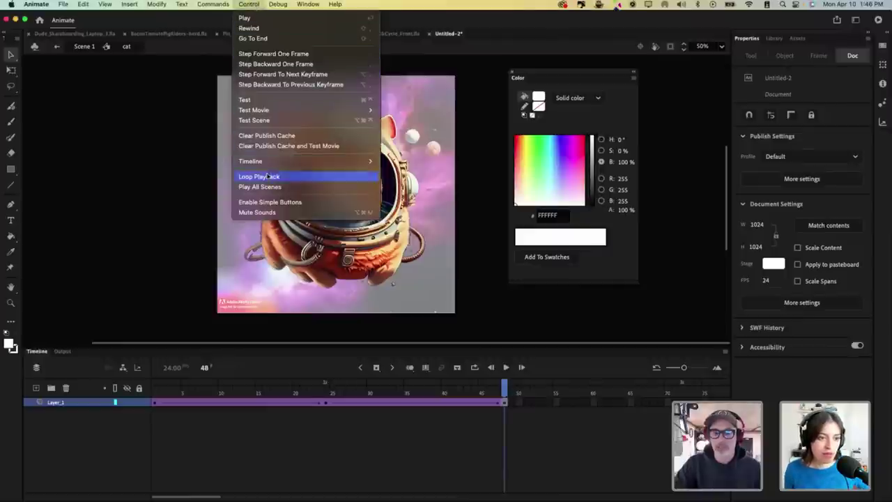
click(302, 179)
key(Return)
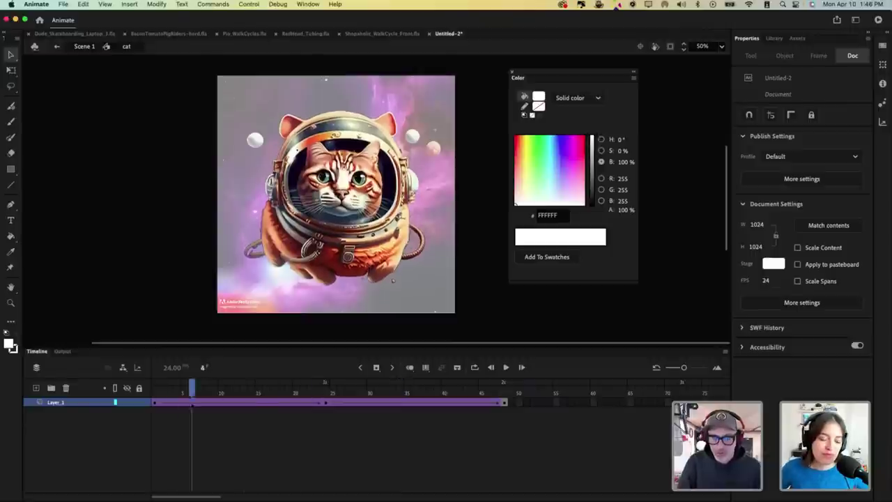
Step: Apply a Quad Ease-In-Out effect to both classic tween spans of the cat's Layer_1
drag(170, 394, 386, 403)
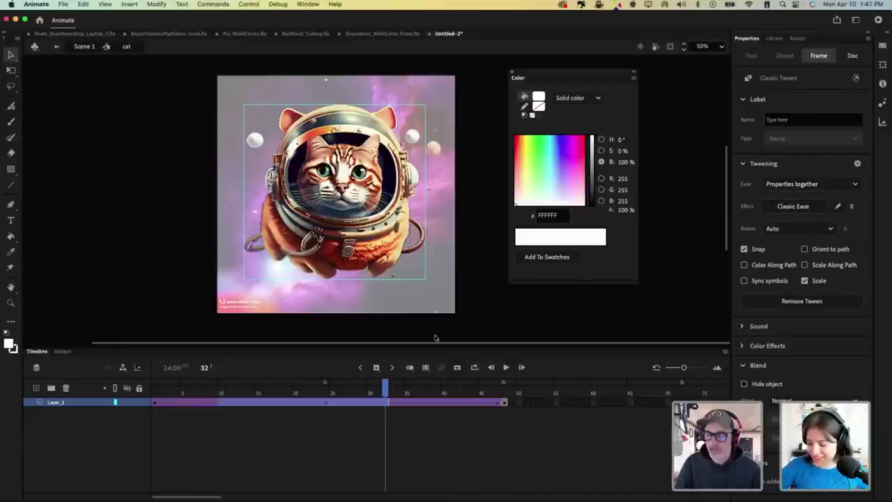
click(284, 426)
click(269, 404)
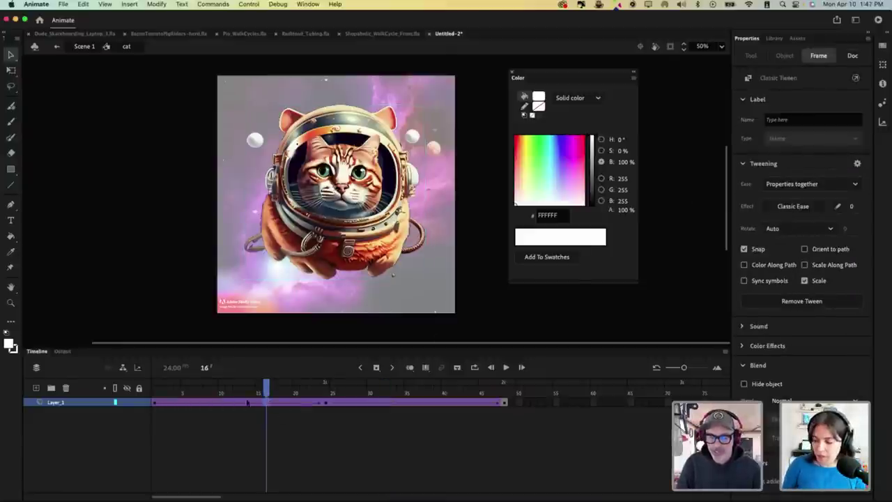
drag(237, 403, 412, 407)
click(287, 433)
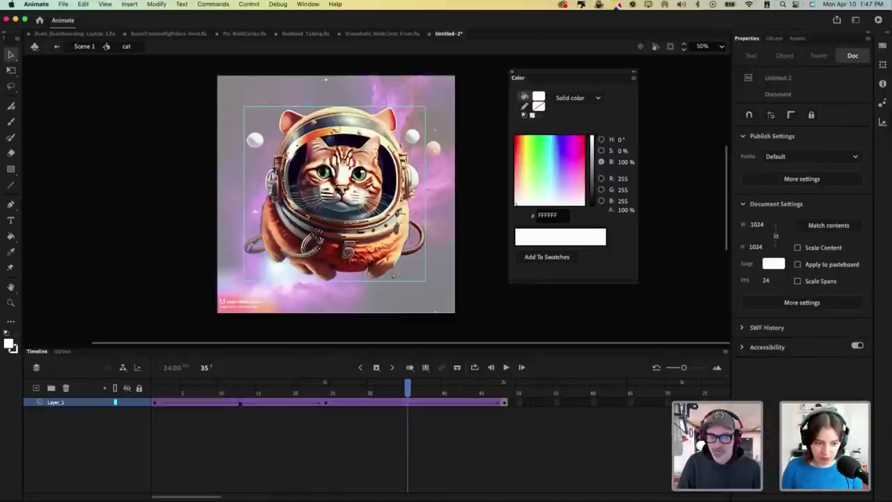
drag(240, 402, 410, 382)
click(328, 428)
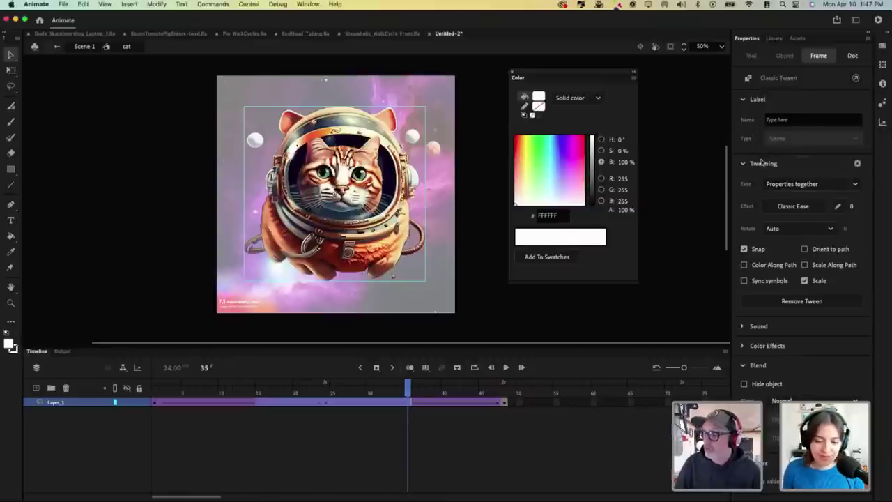
click(802, 208)
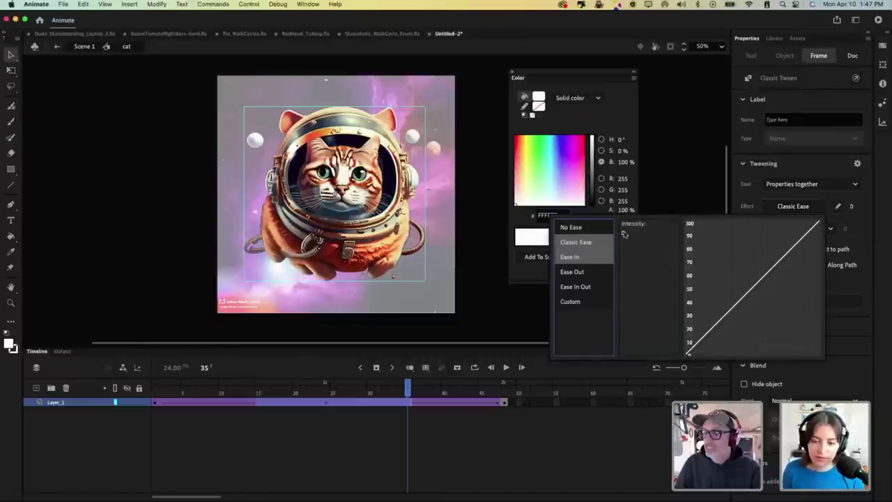
click(584, 287)
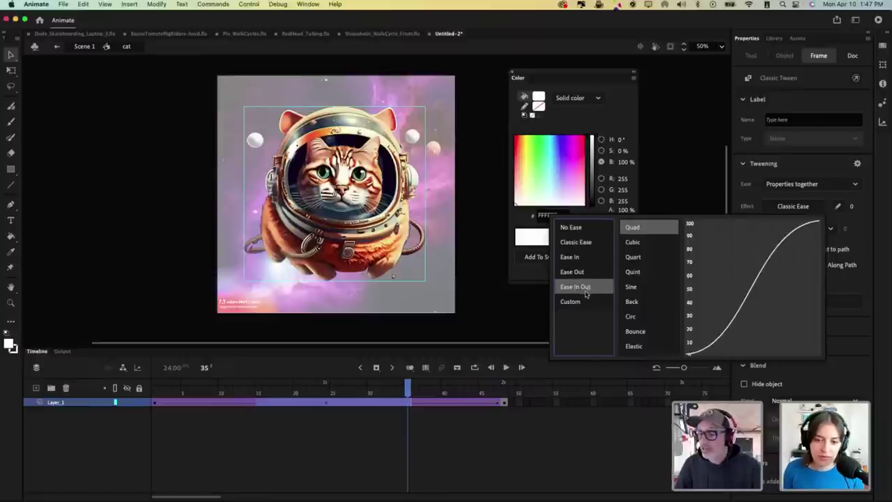
click(647, 228)
Step: Play back the eased float and check the cat's keyframes at frames 1, 24 and 48
click(424, 391)
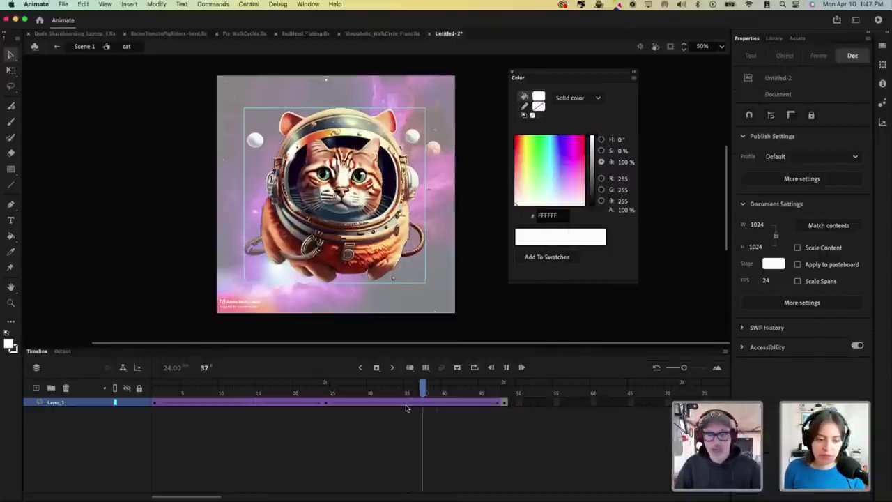
key(Return)
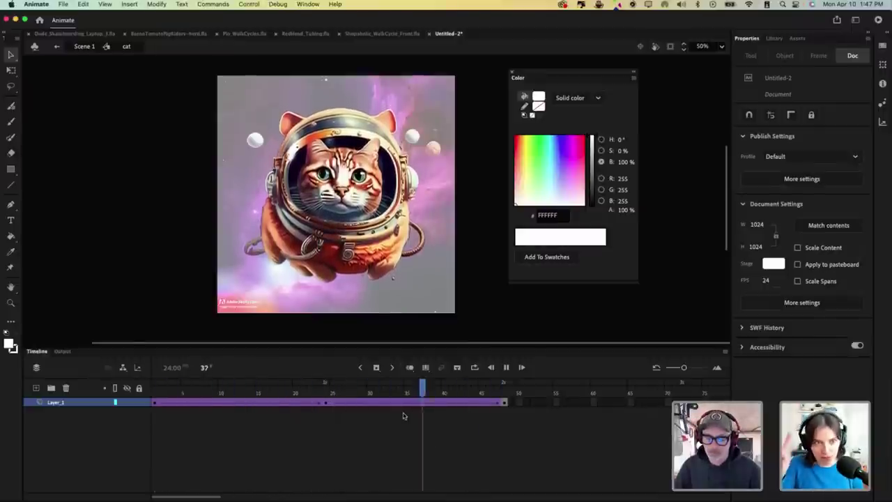
click(161, 409)
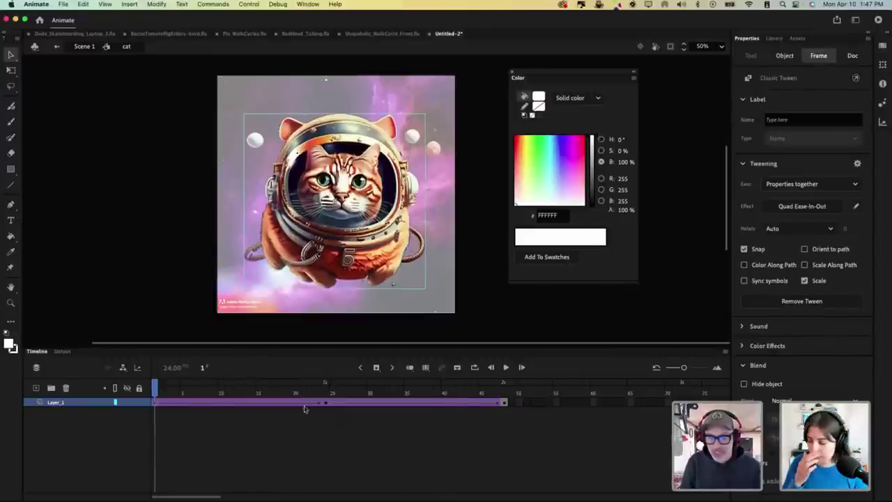
click(326, 408)
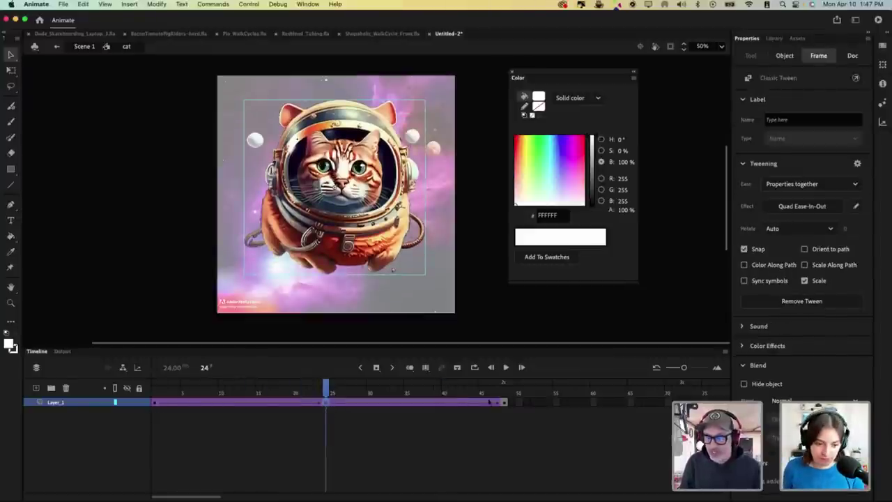
click(506, 403)
drag(215, 403, 444, 403)
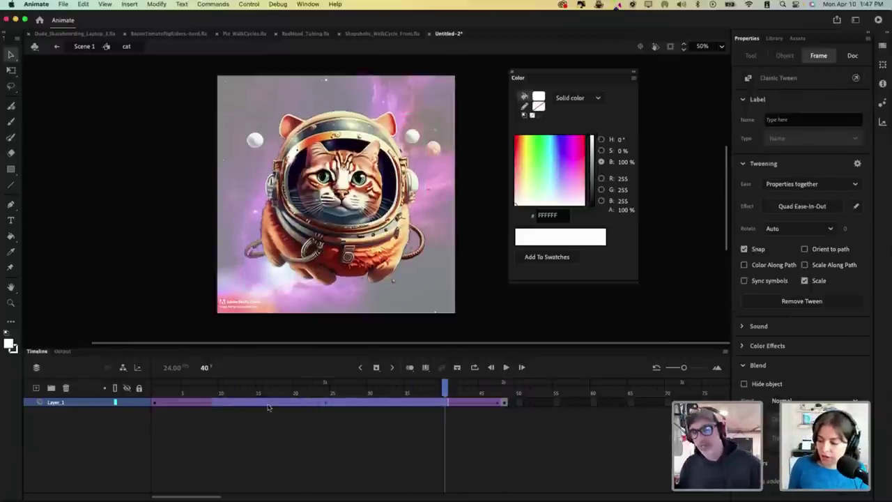
key(Return)
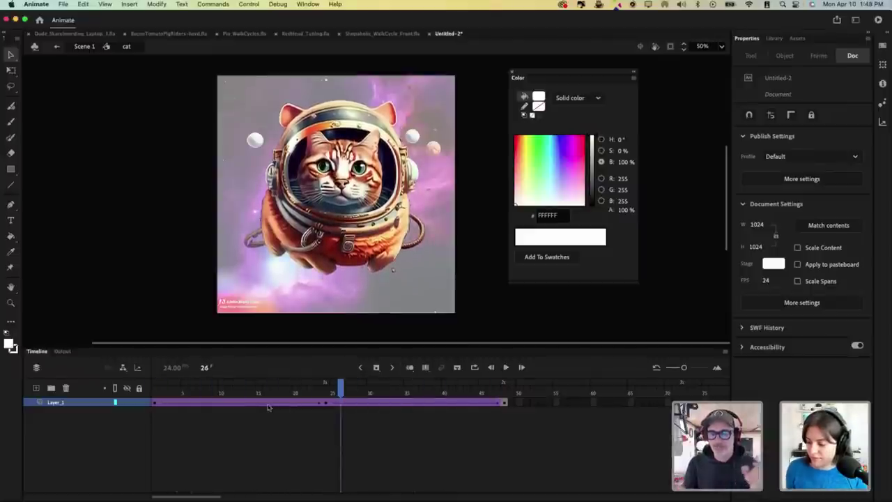
click(394, 403)
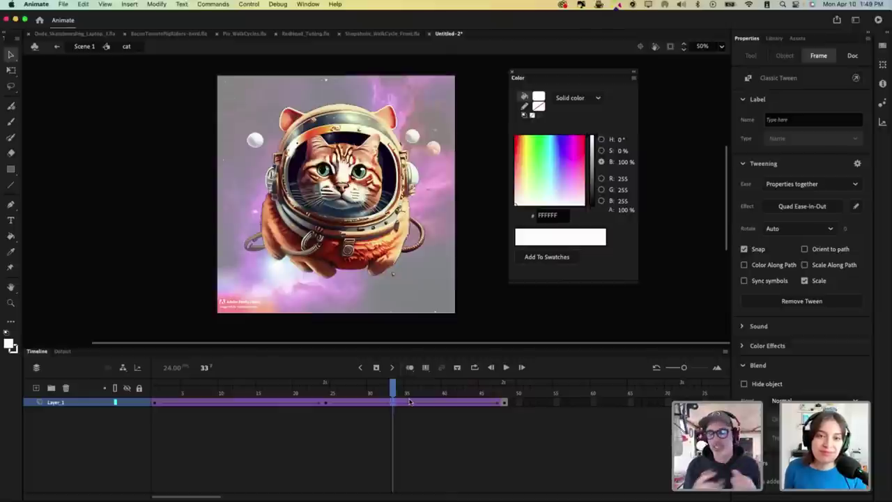
click(272, 399)
Step: Return to Scene 1 and remove the frames after frame 48 from all layers
click(84, 46)
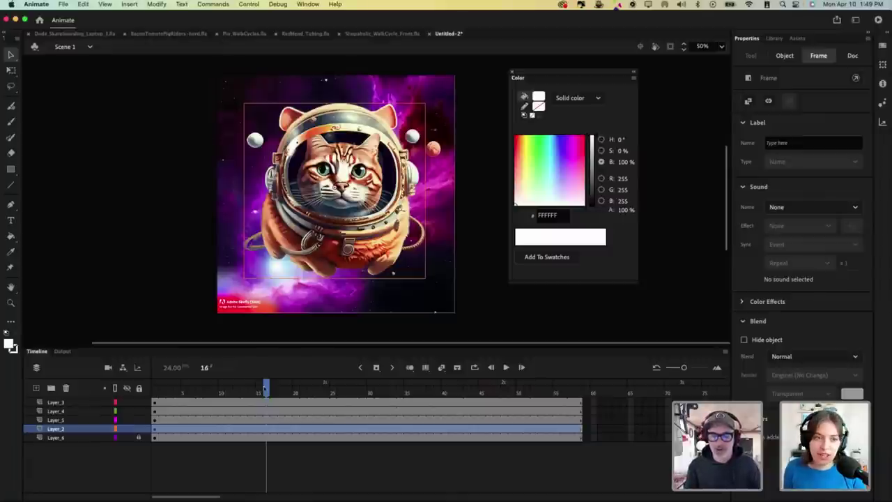
drag(264, 388, 580, 437)
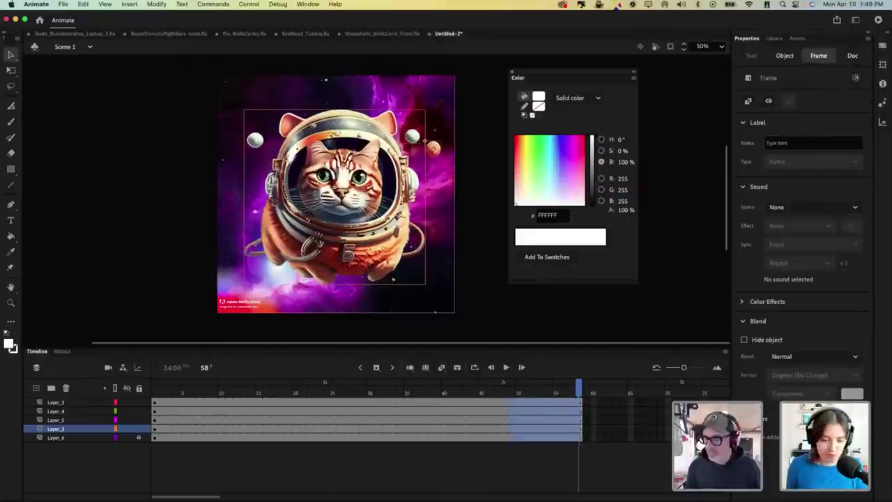
right_click(555, 418)
click(587, 272)
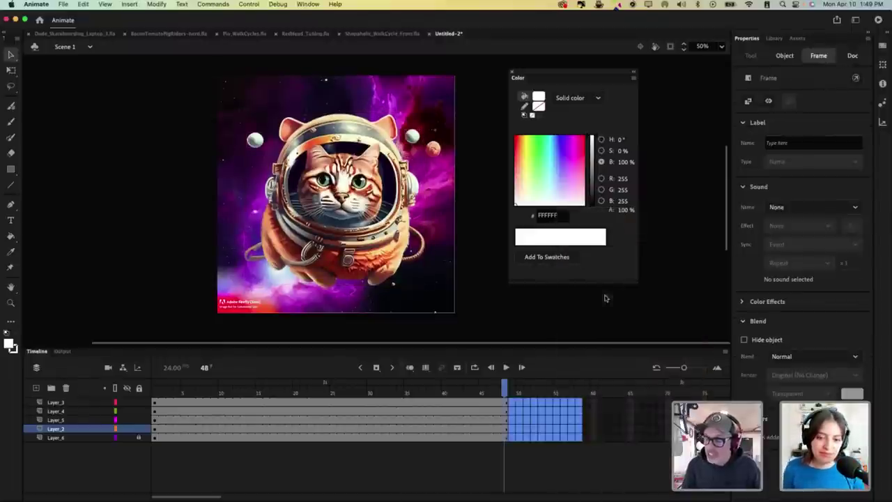
key(Return)
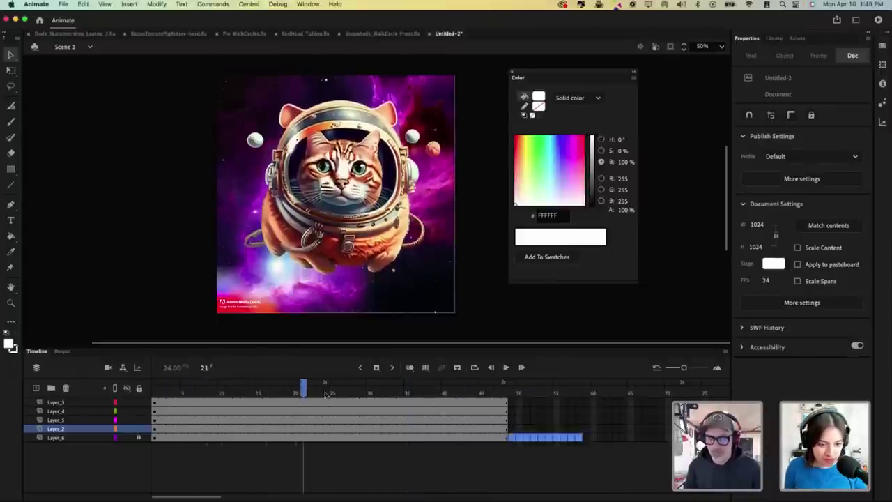
Step: Compare the cat instance's looping modes, including Play Once, while scrubbing, and leave the instance set to Single Frame
click(345, 222)
key(Return)
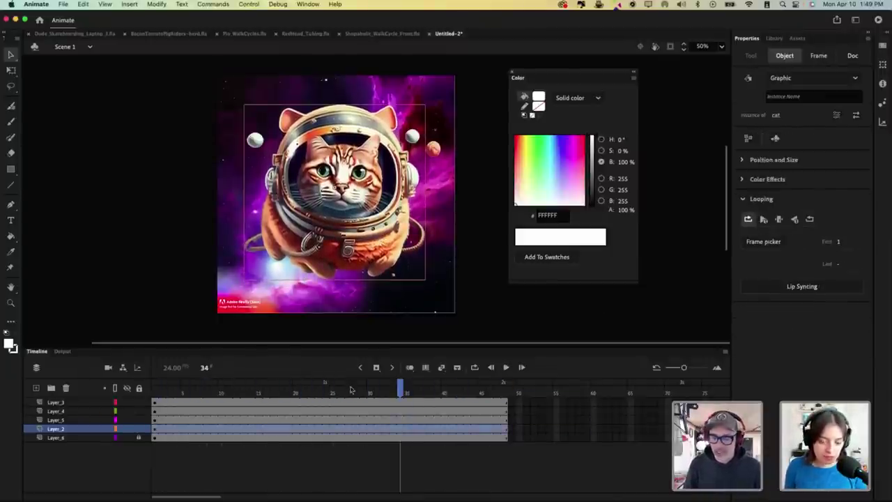
click(311, 392)
click(361, 243)
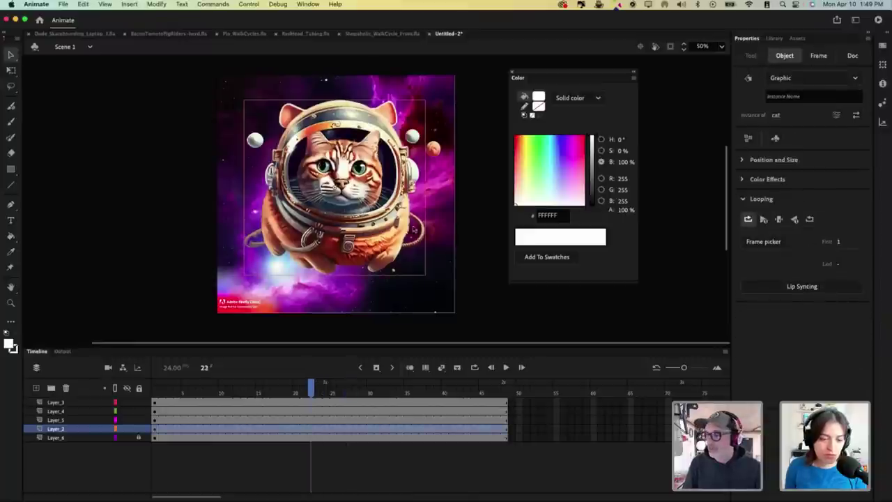
click(779, 219)
drag(304, 392, 119, 411)
drag(154, 387, 259, 387)
click(376, 216)
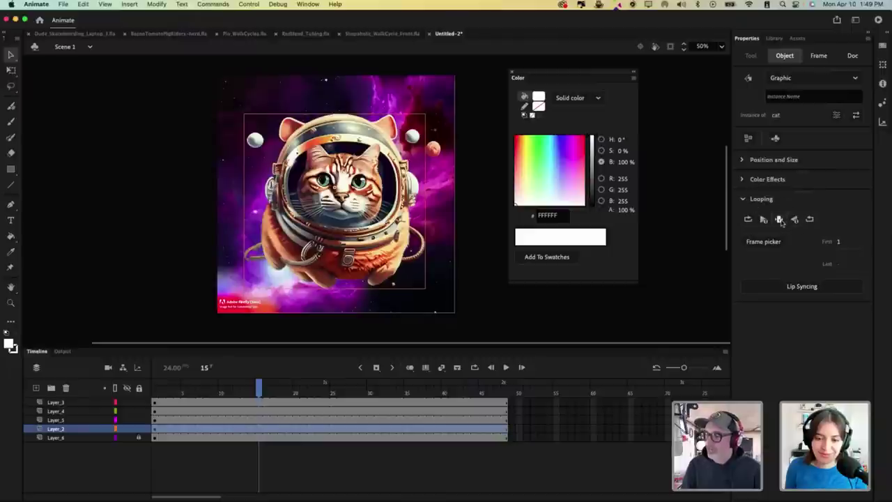
click(748, 219)
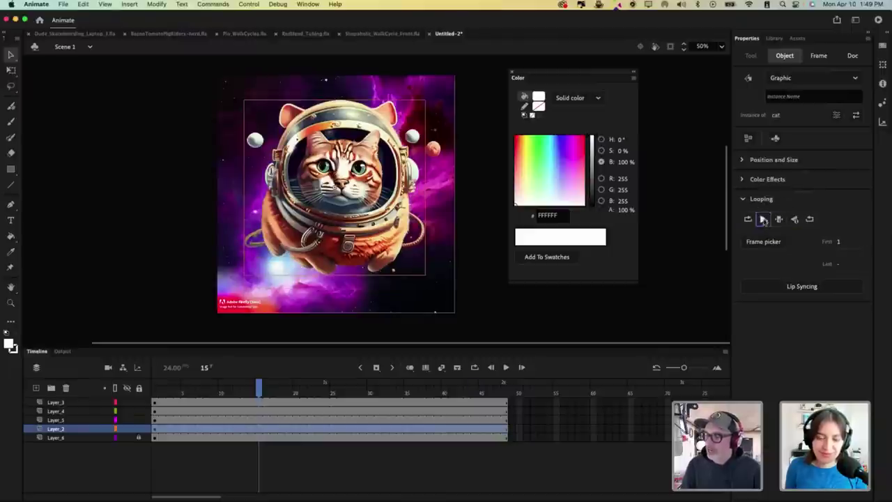
click(780, 220)
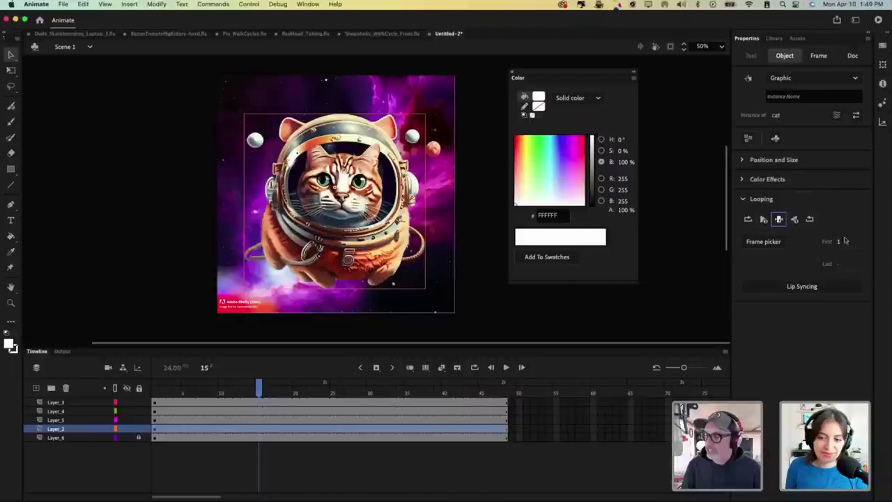
Step: Insert a keyframe at frame 22 of Layer_2 for the cat instance
click(840, 242)
click(310, 429)
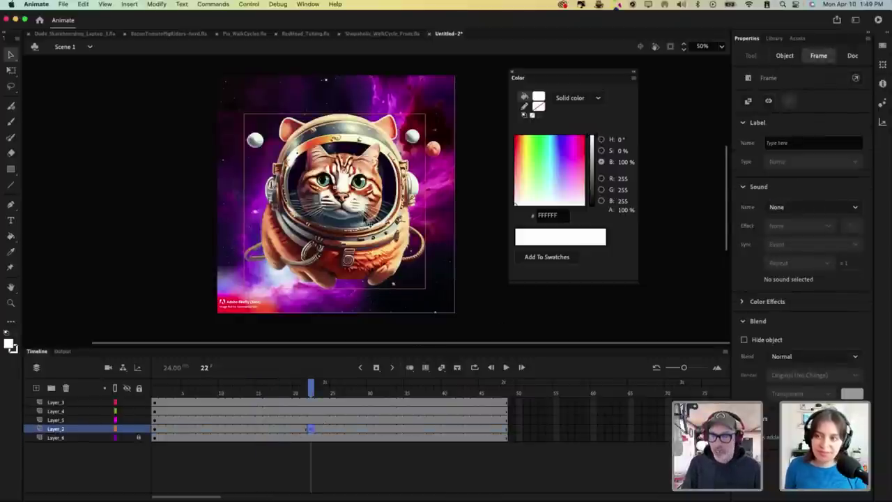
click(309, 429)
Step: Browse the cat symbol's frames in the Frame Picker and set the first frame to 29 at the frame 22 keyframe
click(763, 241)
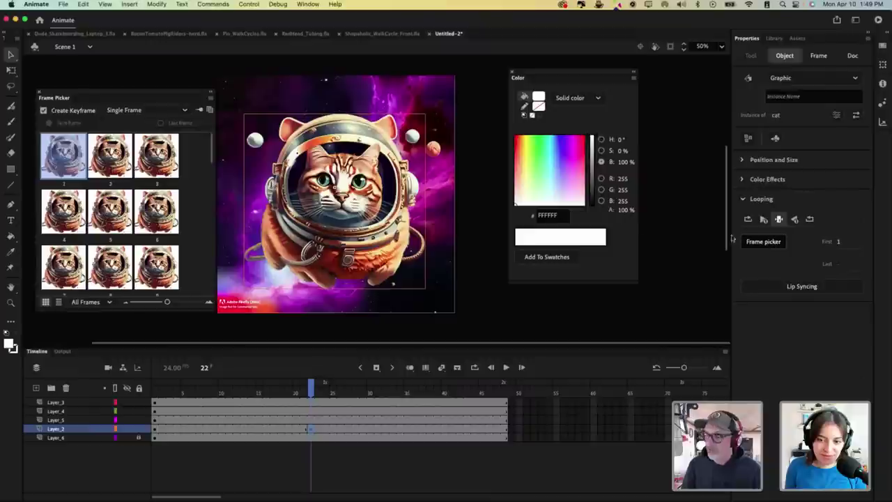
drag(213, 313, 269, 397)
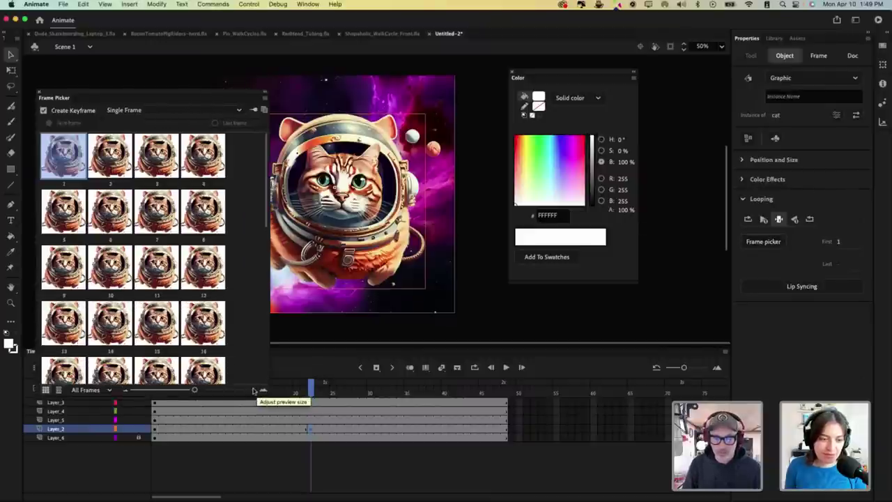
drag(195, 389, 158, 391)
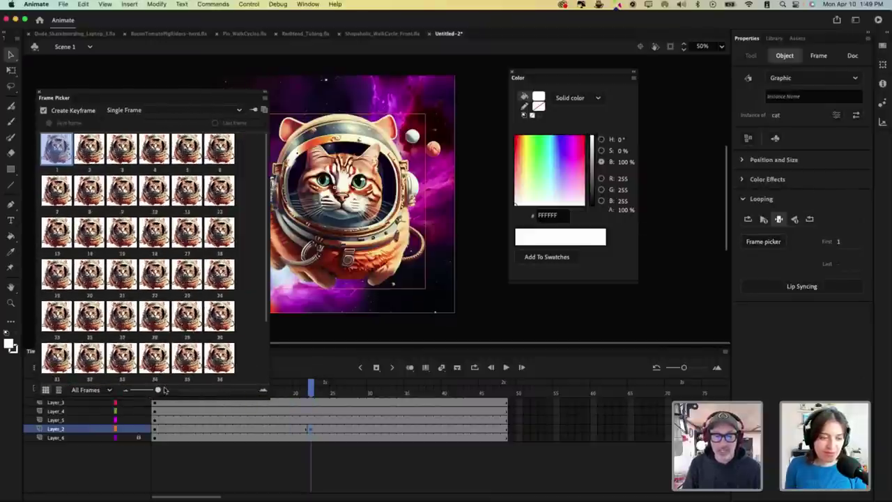
click(46, 91)
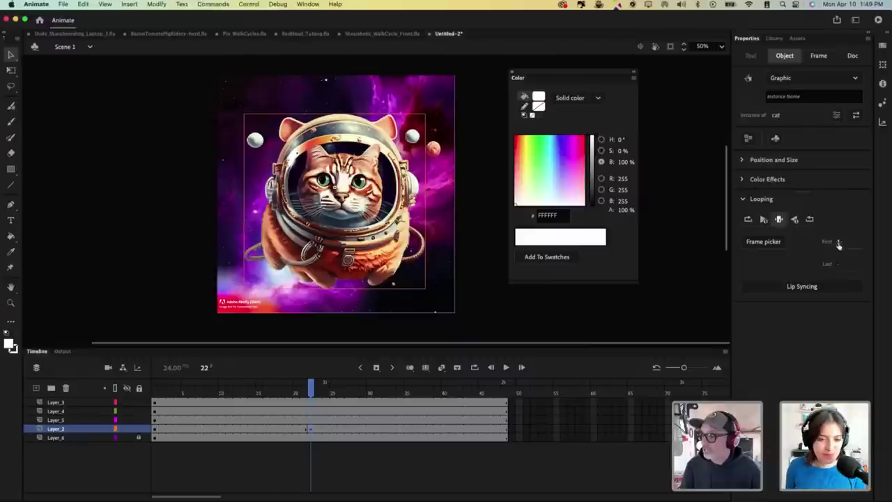
drag(839, 242, 858, 242)
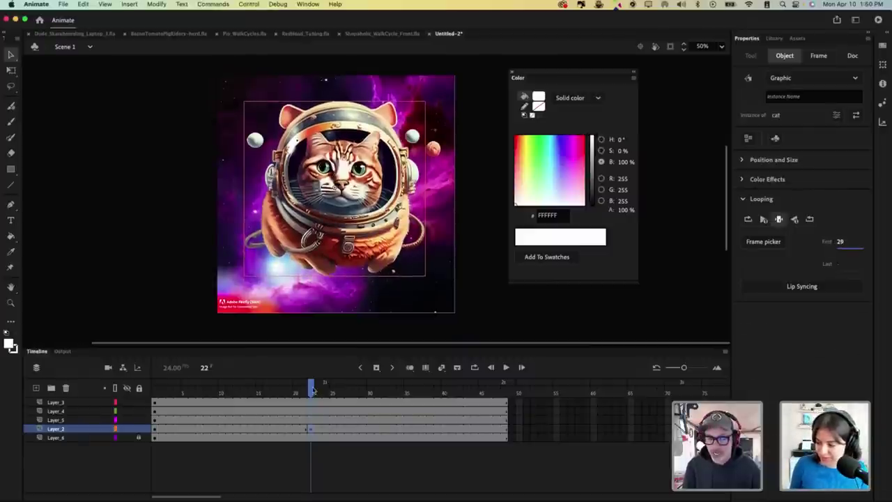
drag(252, 389, 356, 396)
Step: Clear the keyframe at frame 22 of Layer_2 and go back to frame 1
click(310, 429)
click(310, 430)
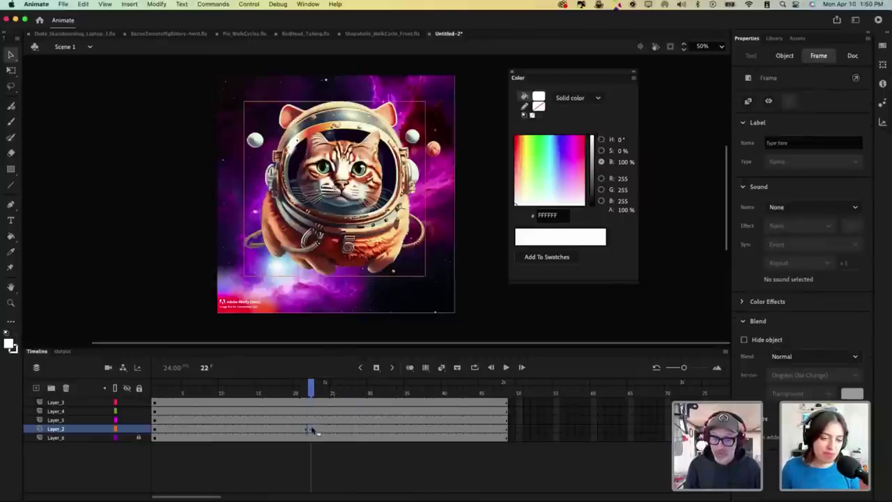
right_click(317, 430)
right_click(313, 433)
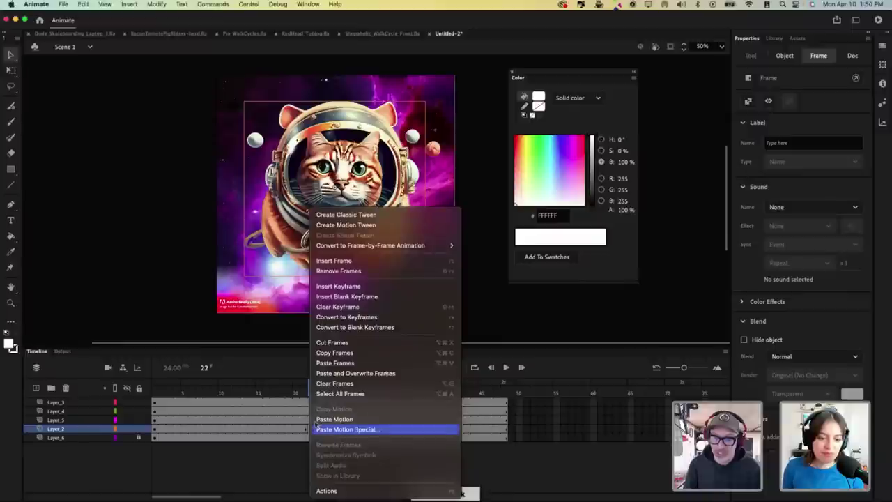
click(343, 308)
drag(317, 390, 153, 396)
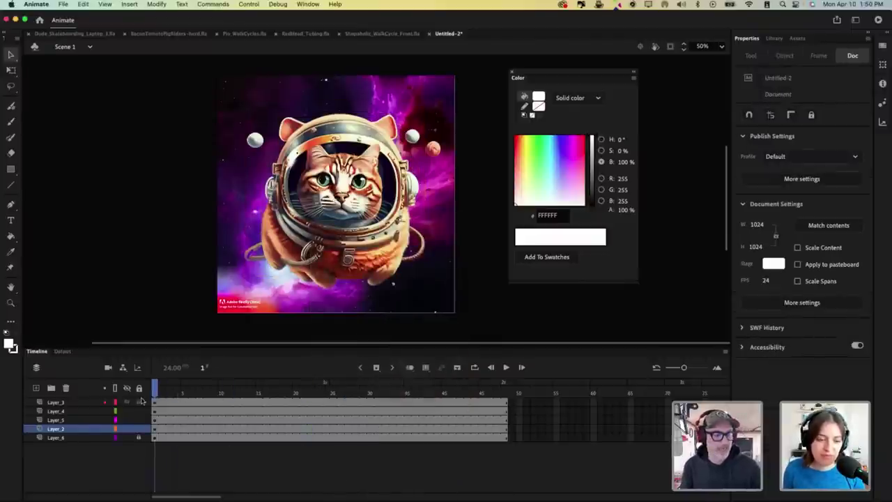
Step: Set the cat instance's graphic looping mode to loop, and play the scene to check the floating motion
key(Return)
key(Return)
click(360, 216)
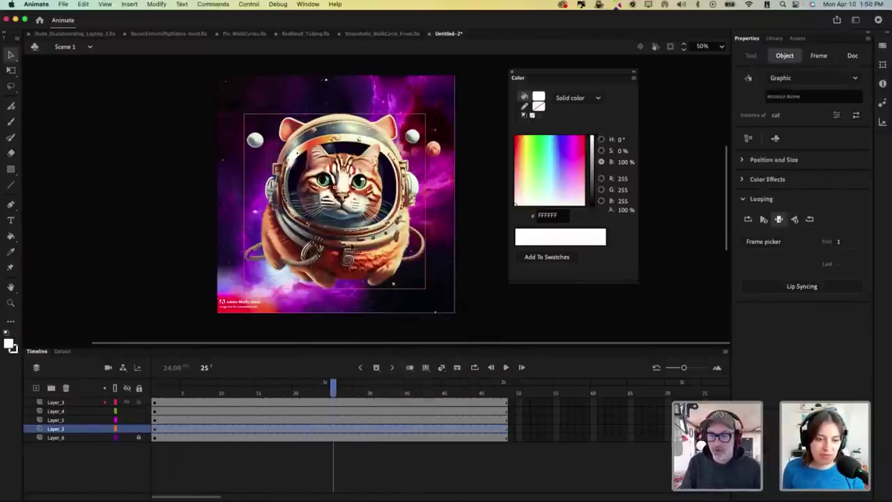
drag(332, 393, 258, 416)
click(353, 233)
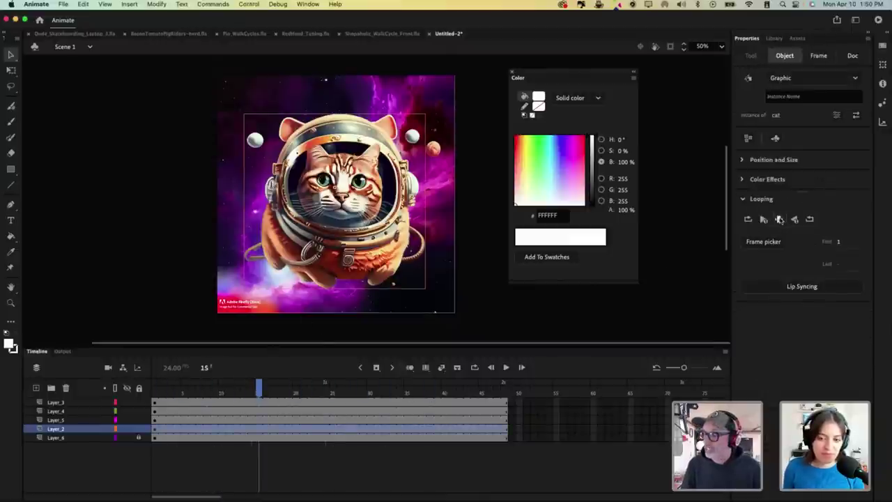
click(748, 219)
click(474, 333)
key(Return)
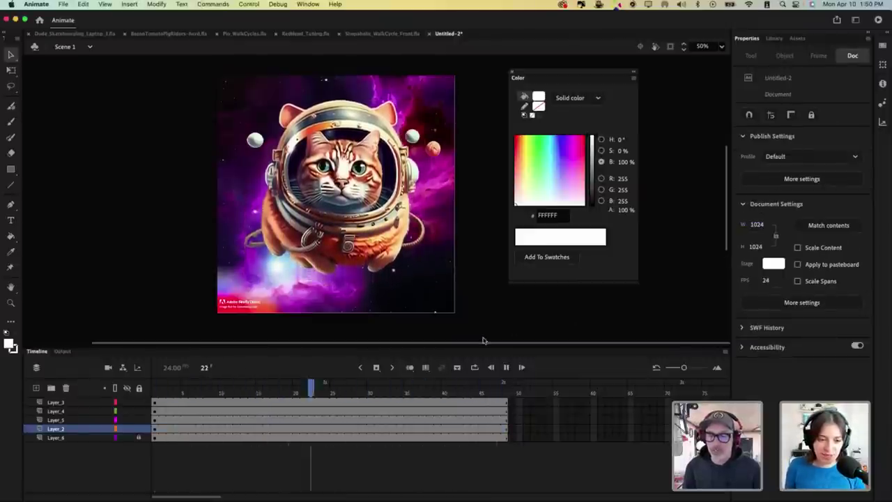
key(Return)
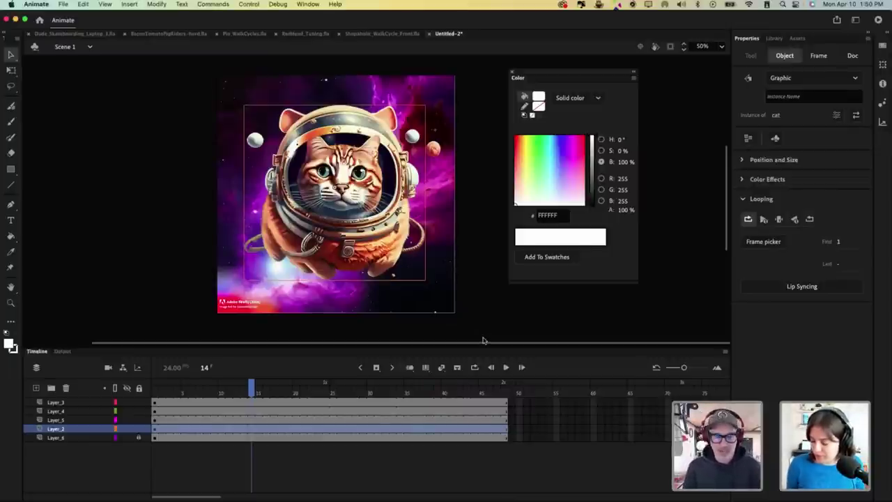
Step: Switch to Photoshop and bring up the Firefly_girl cartoon character document at 100% zoom
key(super+Tab)
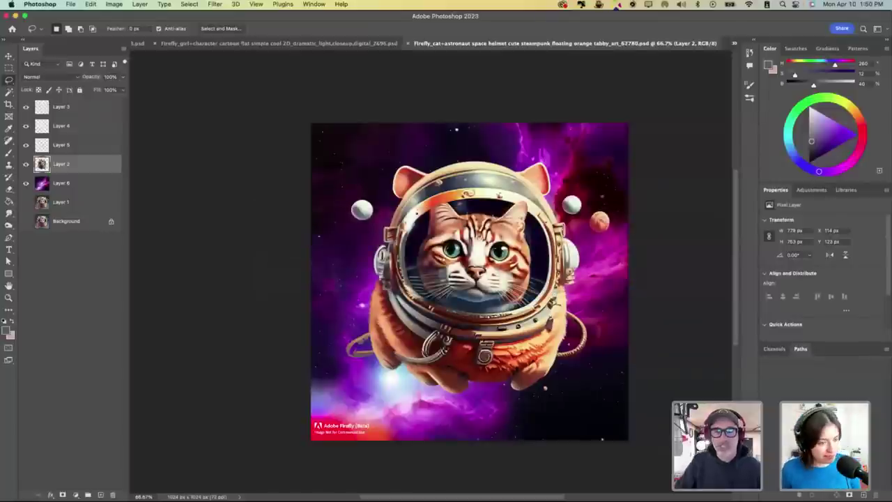
click(321, 43)
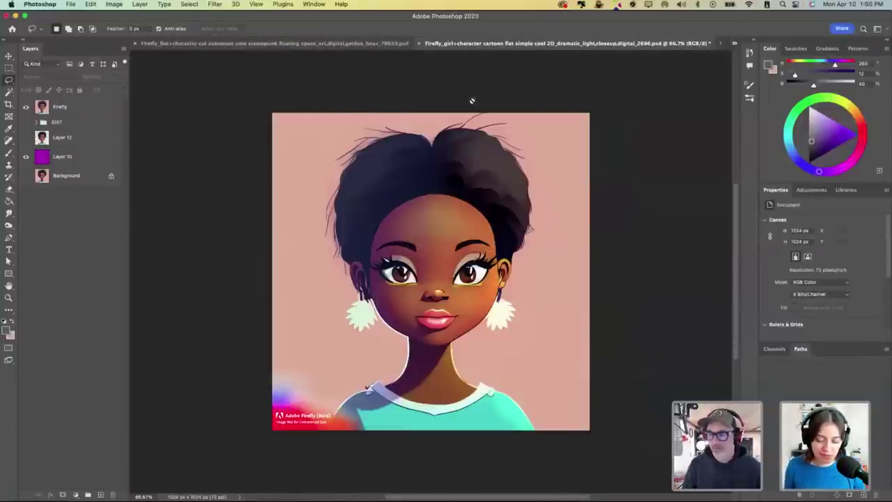
key(super+plus)
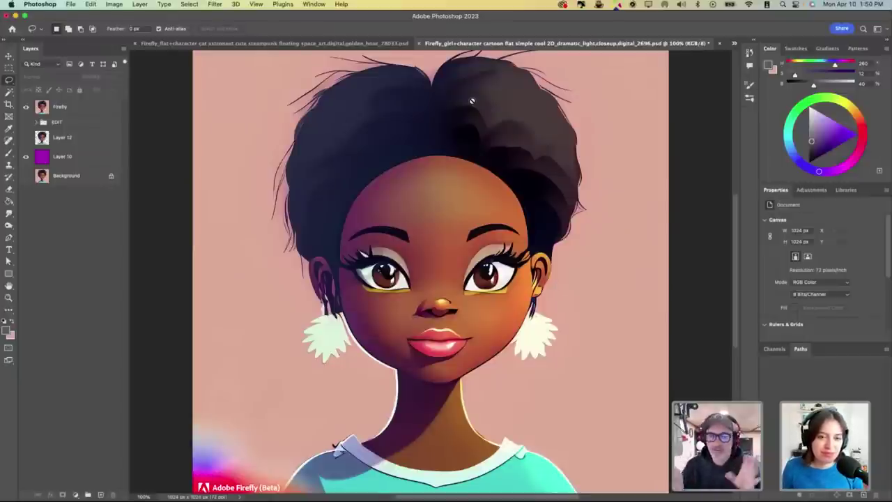
Step: Duplicate the Firefly layer of the girl character
click(88, 108)
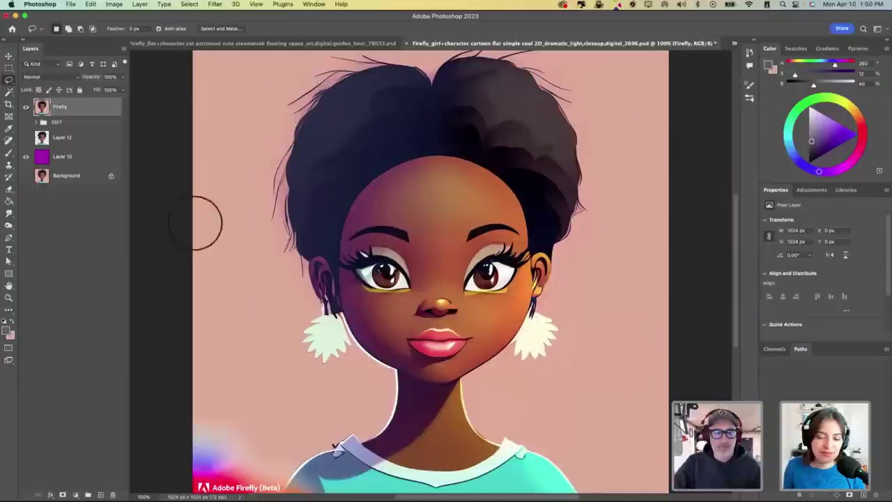
click(9, 56)
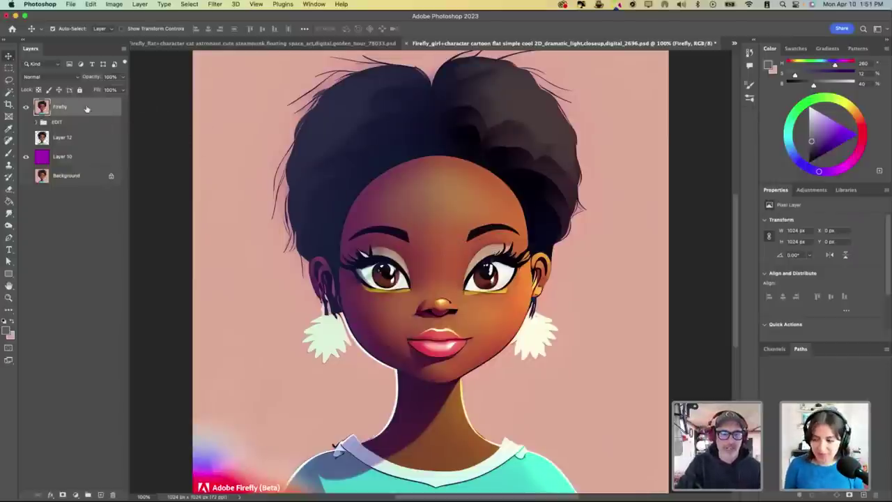
key(v)
key(super+j)
key(b)
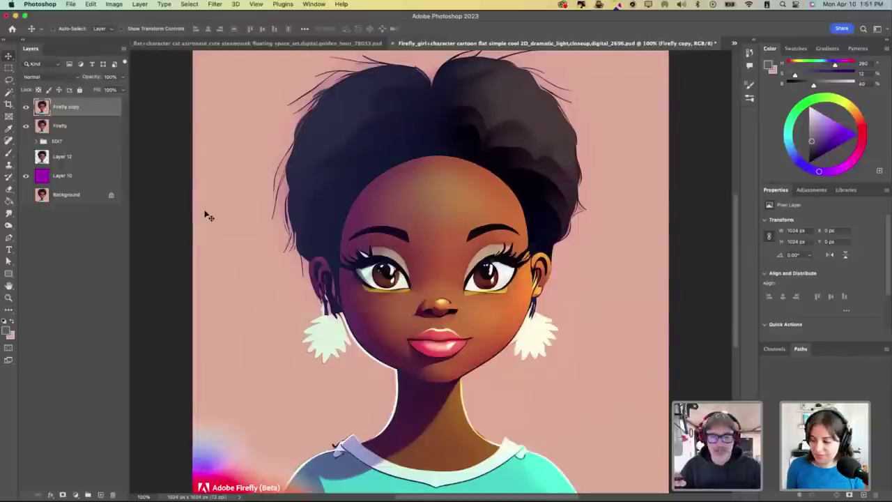
Step: Lasso the girl's right-hand eyebrow on the Firefly copy layer and cut it onto its own layer in place
key(super+plus)
scroll(514, 299, down, 3)
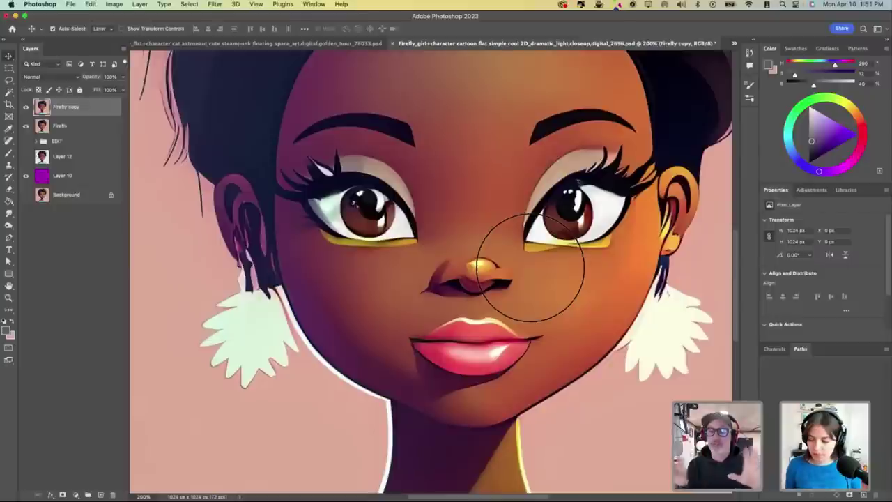
key(l)
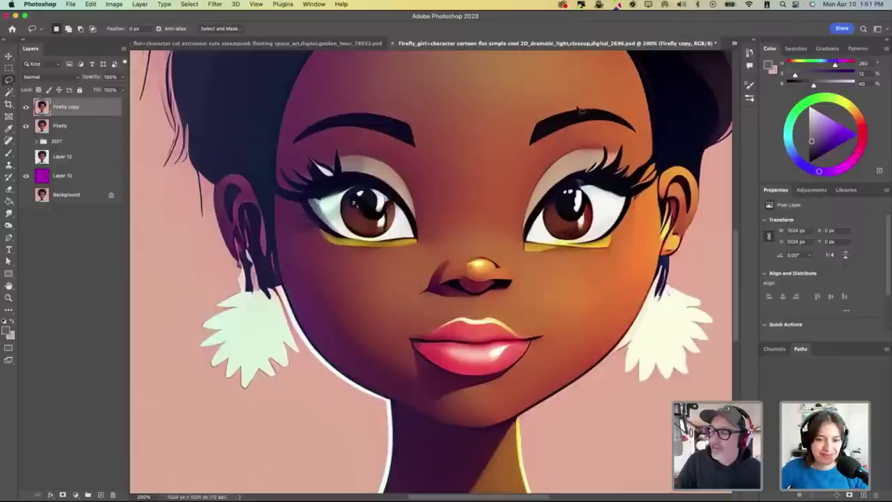
mouse_move(578, 110)
mouse_down()
mouse_move(543, 117)
mouse_move(531, 147)
mouse_move(626, 137)
mouse_move(633, 118)
mouse_move(636, 125)
mouse_up()
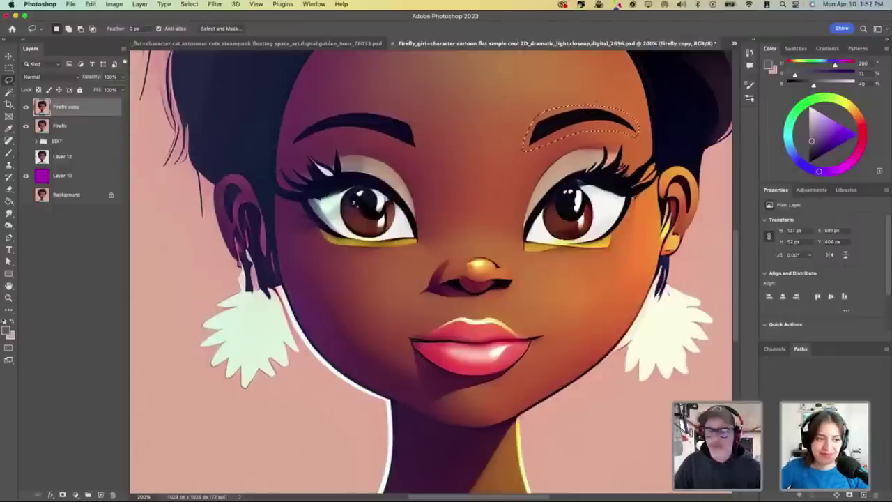
key(super+z)
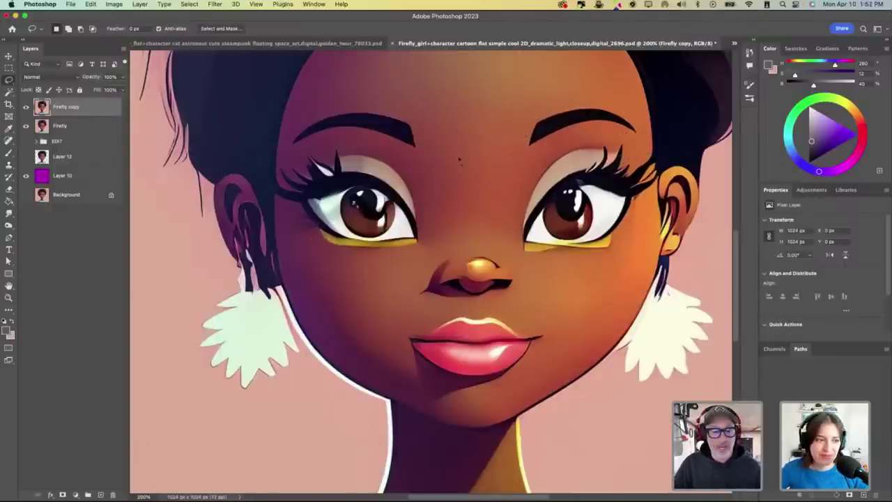
key(super+shift+v)
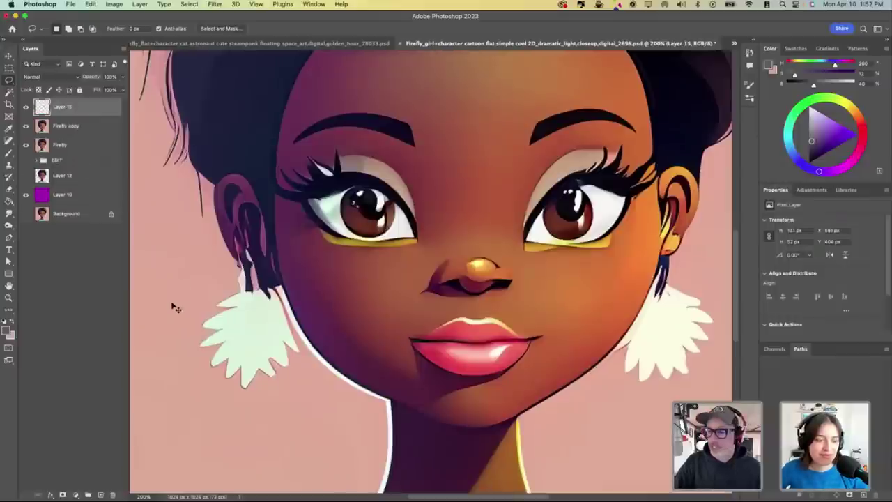
Step: Hide the original Firefly layer and briefly hide Firefly copy to check the cut-out eyebrow on the purple backdrop
click(25, 145)
click(26, 126)
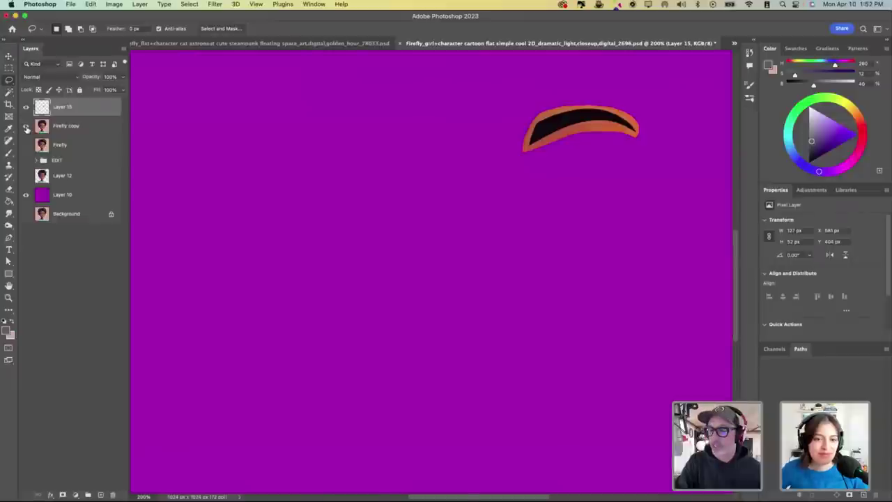
click(25, 126)
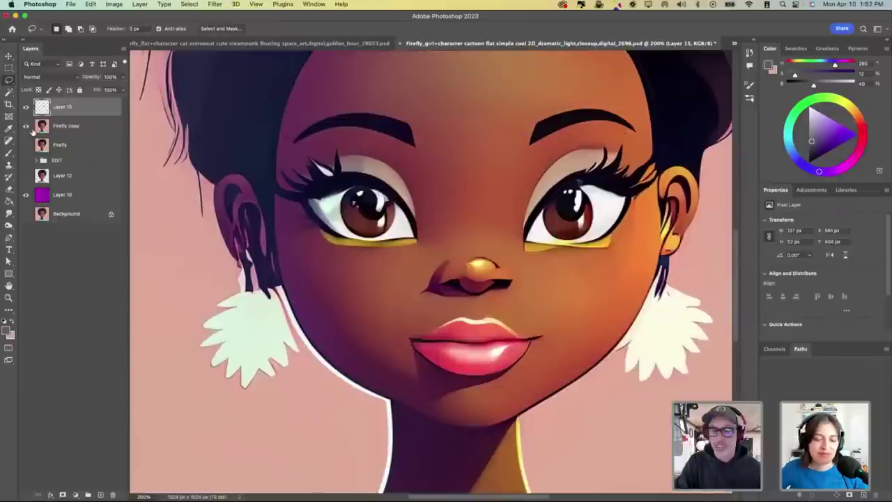
Step: Cut the left-hand eyebrow from Firefly copy onto its own layer in place, and hide Layer 15 and Firefly copy
click(97, 127)
mouse_move(394, 112)
mouse_down()
mouse_move(294, 137)
mouse_move(289, 147)
mouse_move(342, 135)
mouse_move(415, 159)
mouse_move(418, 138)
mouse_up()
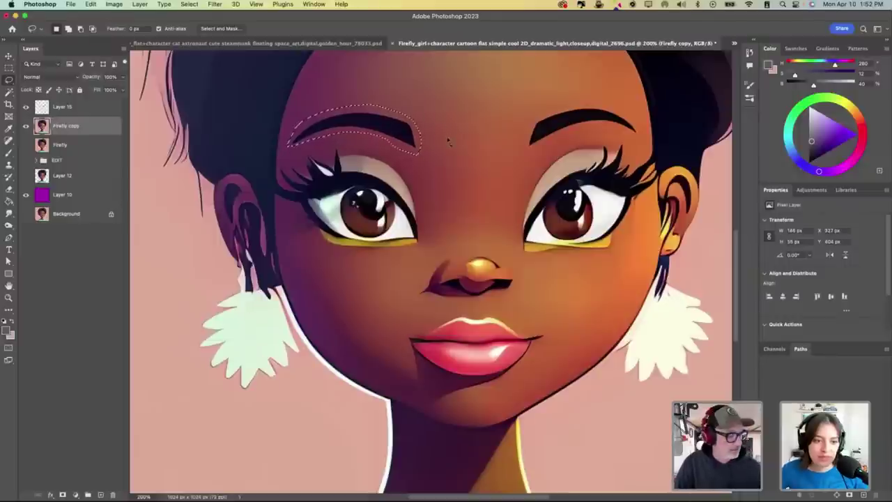
key(super+x)
key(super+v)
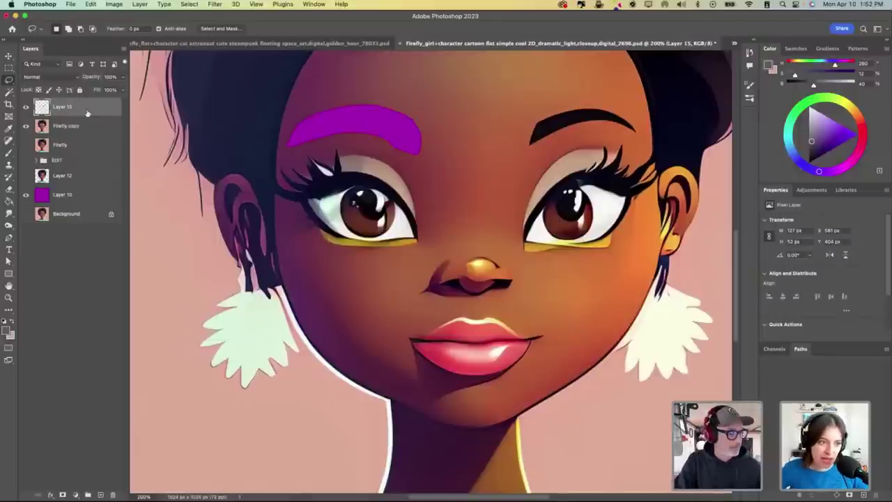
click(25, 126)
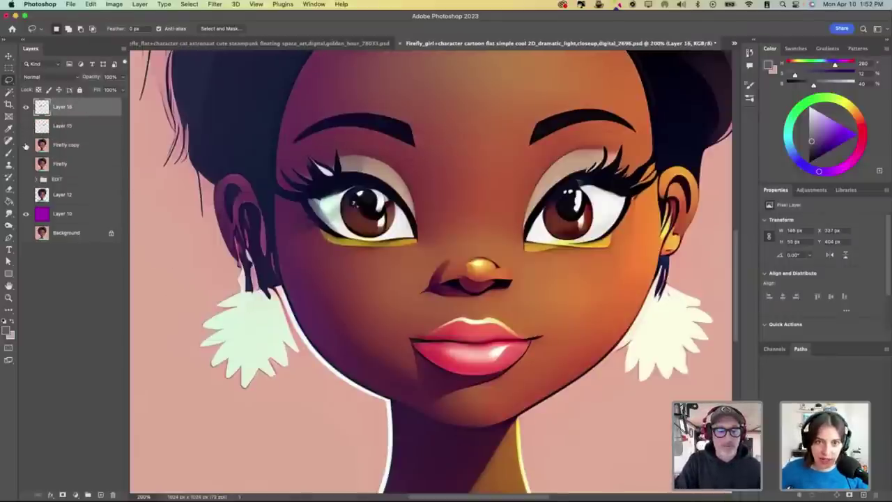
click(26, 145)
Step: Lasso and delete the leftover skin along the upper edge of the left-hand eyebrow, working in a rotated close-up view
key(z)
click(337, 123)
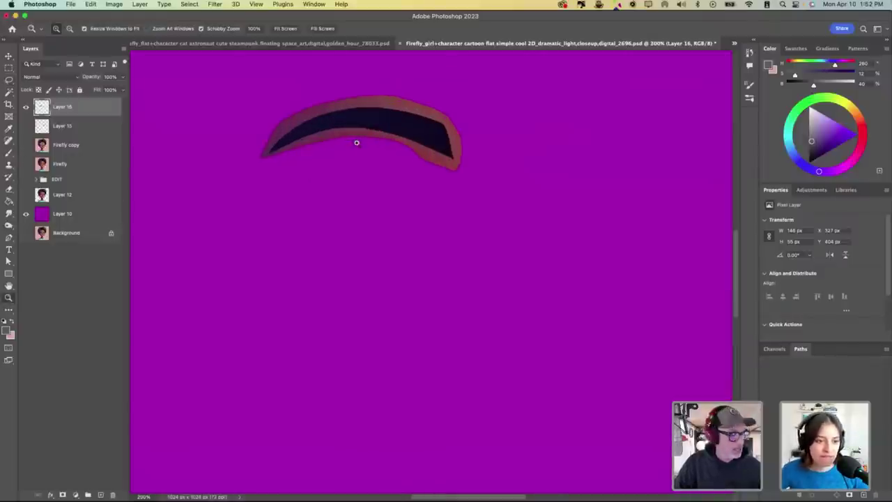
click(353, 127)
key(r)
drag(394, 112, 443, 274)
key(z)
key(l)
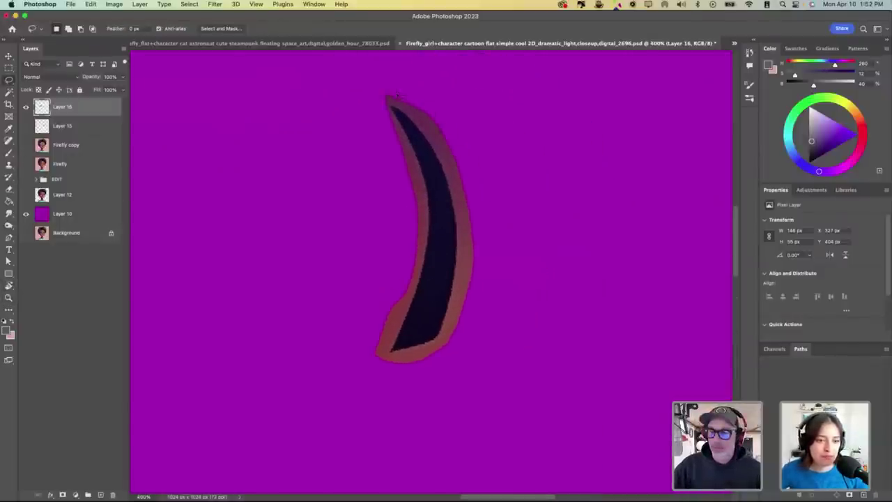
mouse_move(374, 86)
mouse_down()
mouse_move(406, 113)
mouse_move(447, 172)
mouse_up()
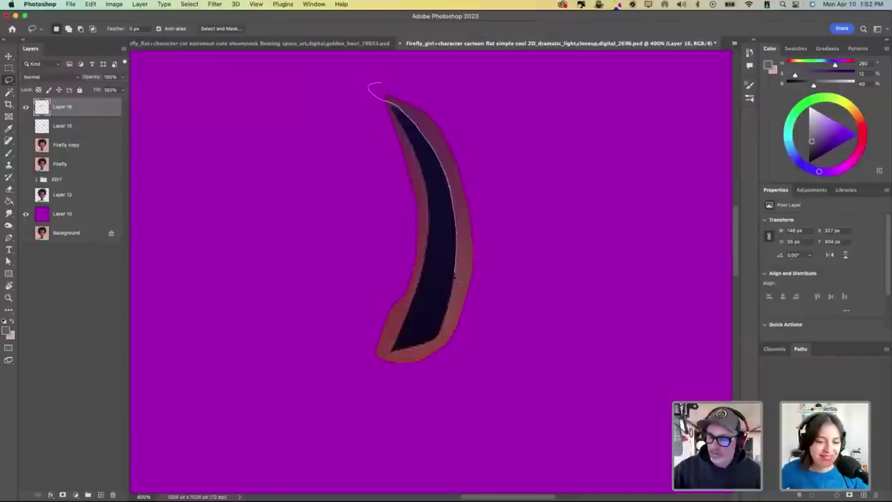
mouse_move(443, 326)
mouse_down()
mouse_move(428, 398)
mouse_move(377, 82)
mouse_up()
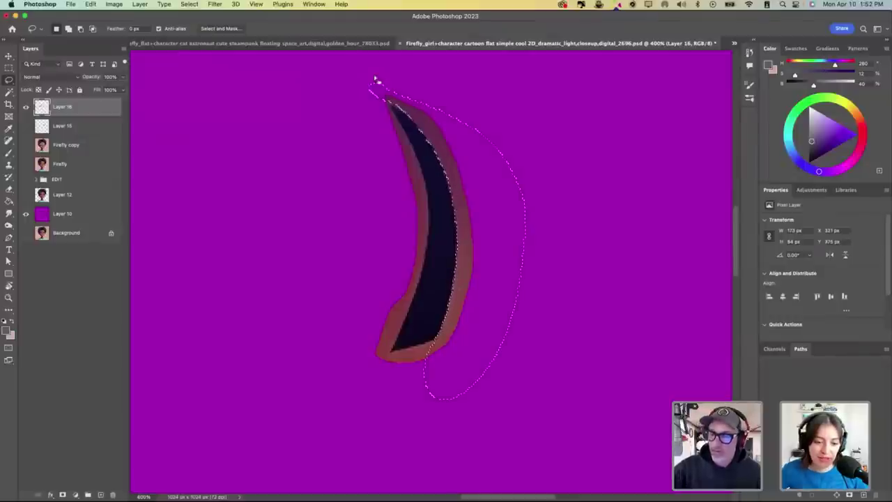
key(Delete)
key(super+d)
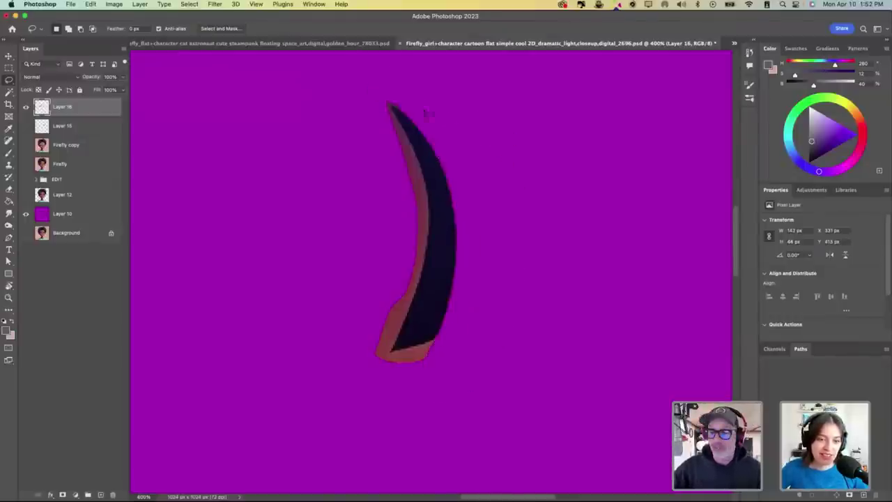
Step: Delete the remaining skin along the lower edge and thick inner end of the left-hand eyebrow, and clear the selection
mouse_move(392, 106)
mouse_down()
mouse_move(428, 182)
mouse_move(433, 243)
mouse_move(423, 294)
mouse_move(383, 359)
mouse_move(345, 90)
mouse_move(392, 106)
mouse_up()
key(BackSpace)
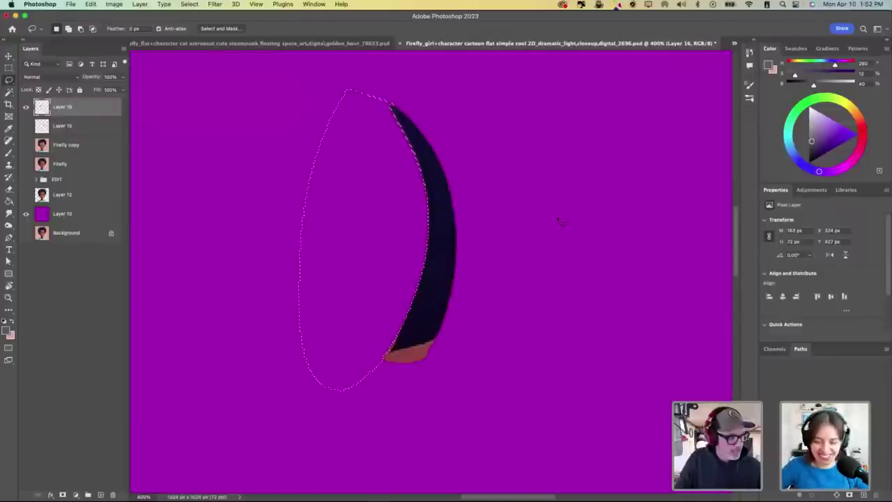
key(super+d)
mouse_move(450, 325)
mouse_down()
mouse_move(438, 342)
mouse_move(388, 354)
mouse_move(399, 385)
mouse_move(451, 325)
mouse_up()
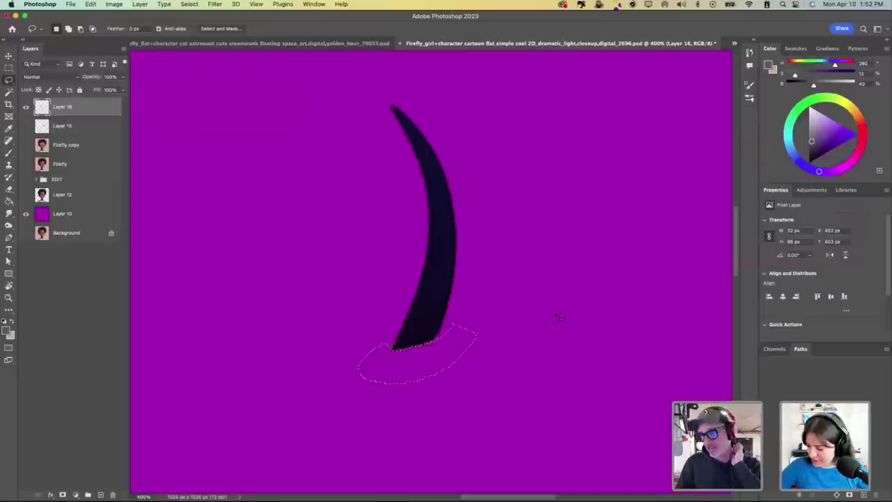
key(super+d)
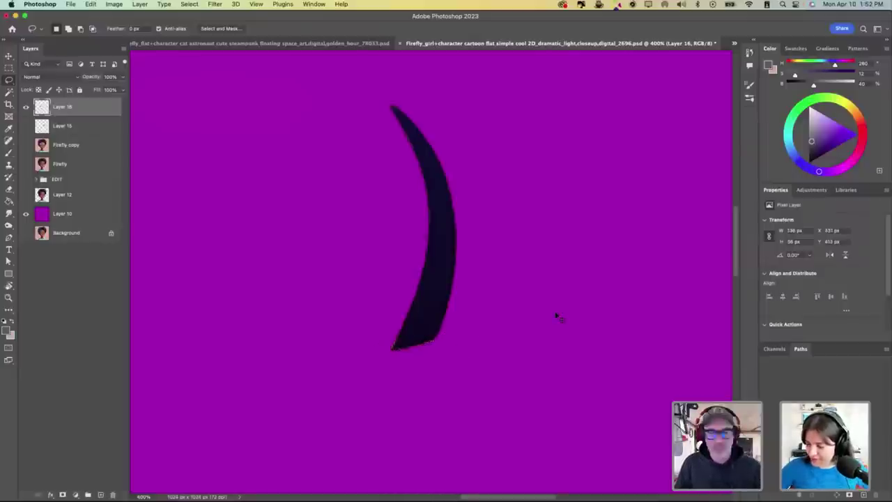
Step: Show Layer 15 with the right-hand eyebrow, hide Layer 16, and make Layer 15 the active layer
key(super+minus)
key(super+minus)
key(super+minus)
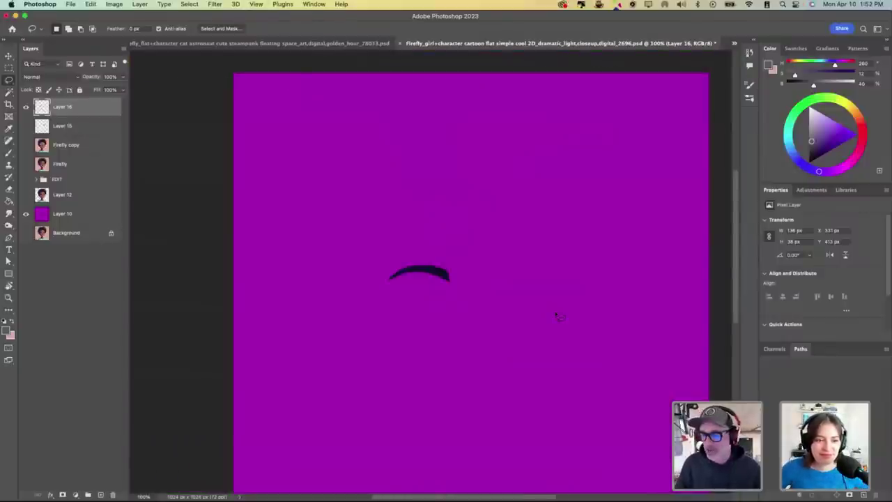
click(26, 125)
click(26, 107)
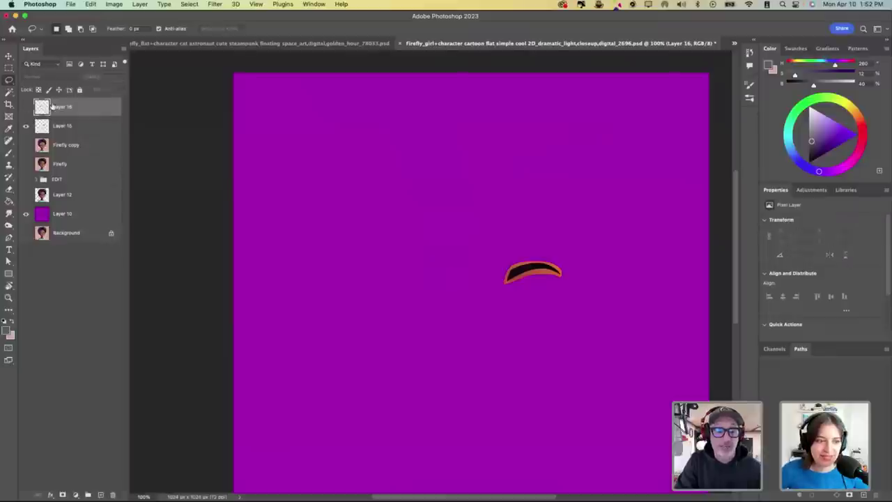
click(73, 126)
Step: Lasso and delete the leftover skin along the upper edge of the right-hand eyebrow on Layer 15
key(super+plus)
key(super+plus)
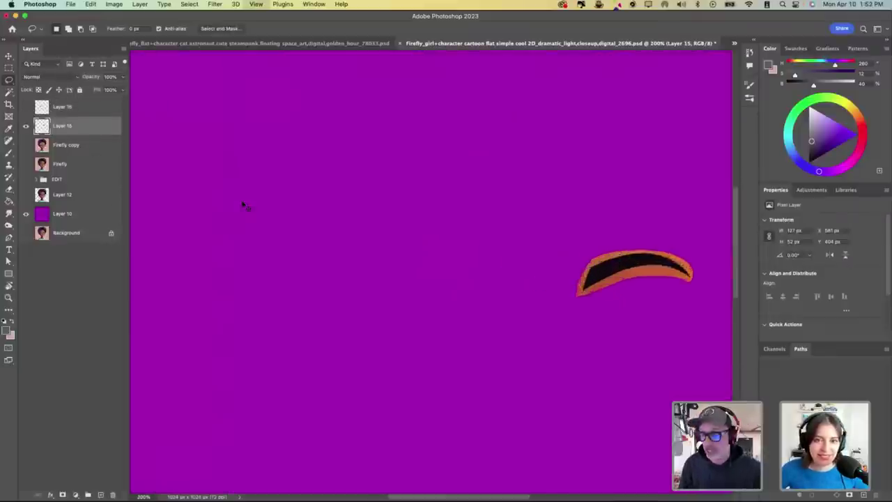
drag(590, 321, 370, 303)
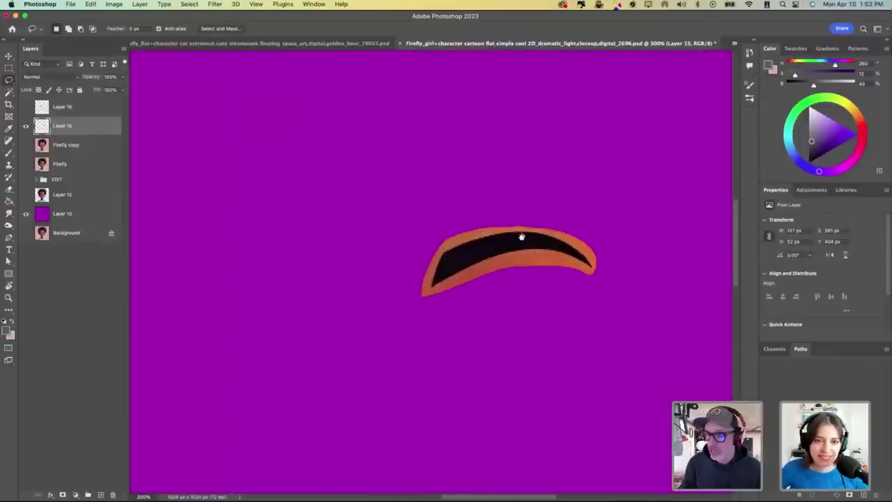
key(super+plus)
drag(550, 309, 529, 313)
key(r)
drag(615, 249, 458, 231)
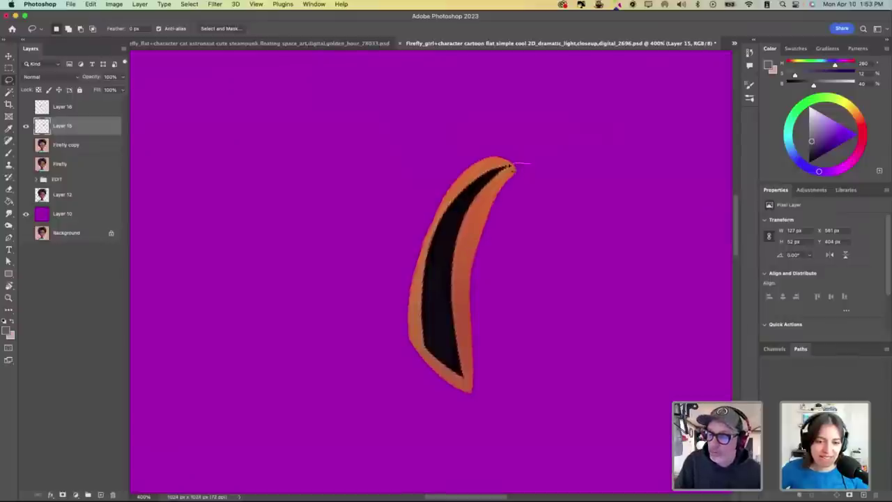
drag(483, 181, 440, 226)
key(super+d)
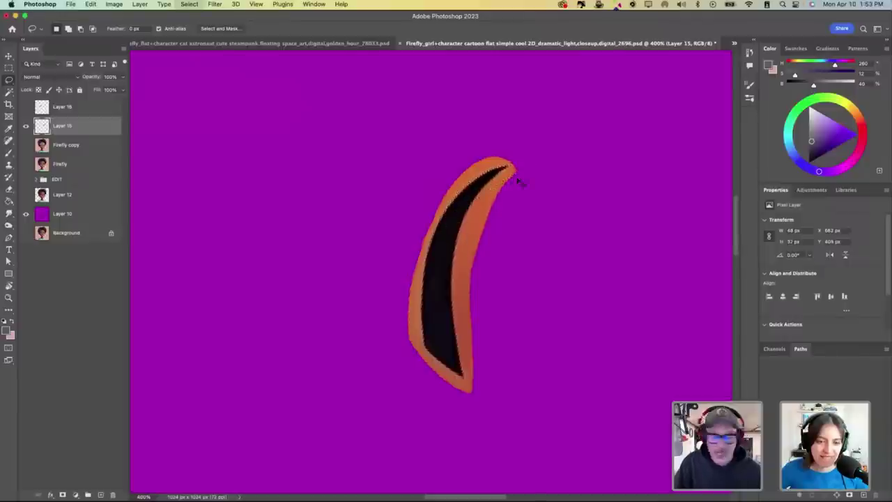
mouse_move(499, 175)
mouse_down()
mouse_move(440, 238)
mouse_move(428, 345)
mouse_move(546, 108)
mouse_move(570, 113)
mouse_up()
key(Delete)
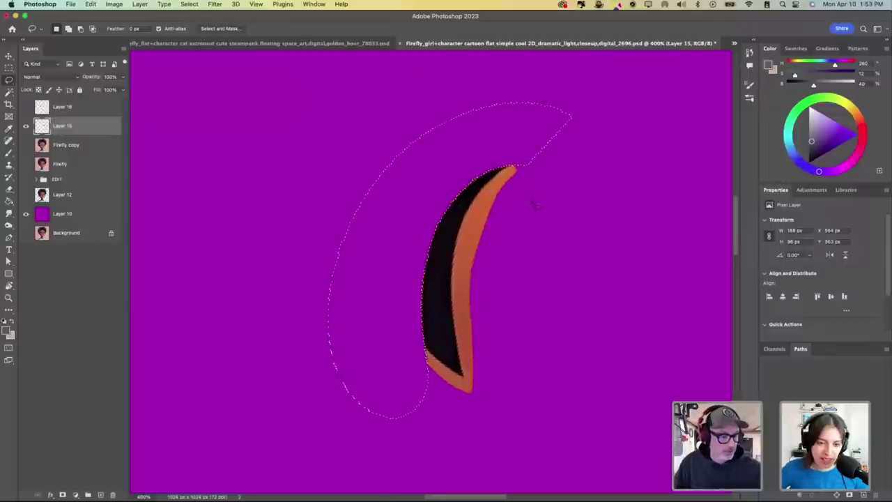
Step: Lasso and delete the leftover skin along the lower edge of the right-hand eyebrow on Layer 15
key(super+d)
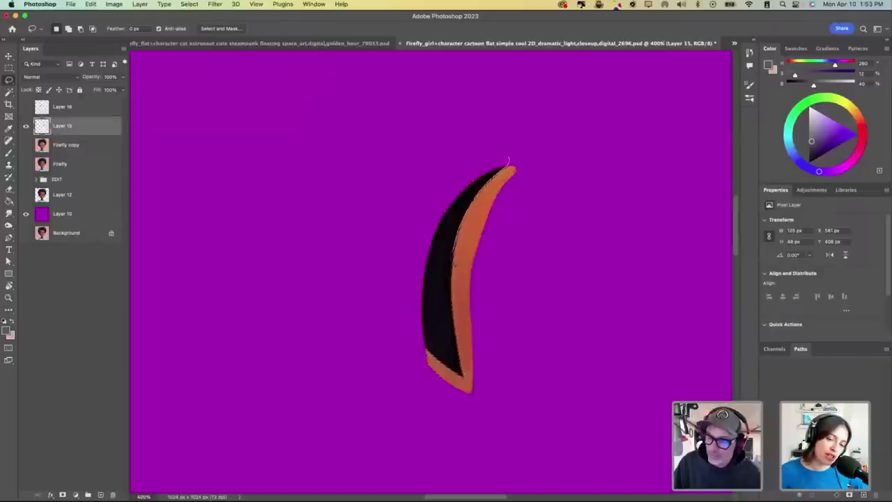
mouse_move(508, 161)
mouse_down()
mouse_move(555, 243)
mouse_move(515, 143)
mouse_up()
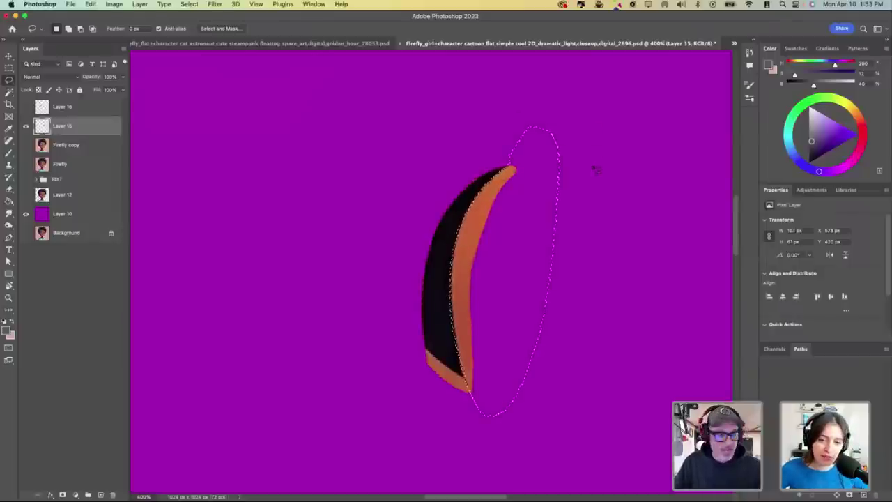
key(Delete)
key(super+d)
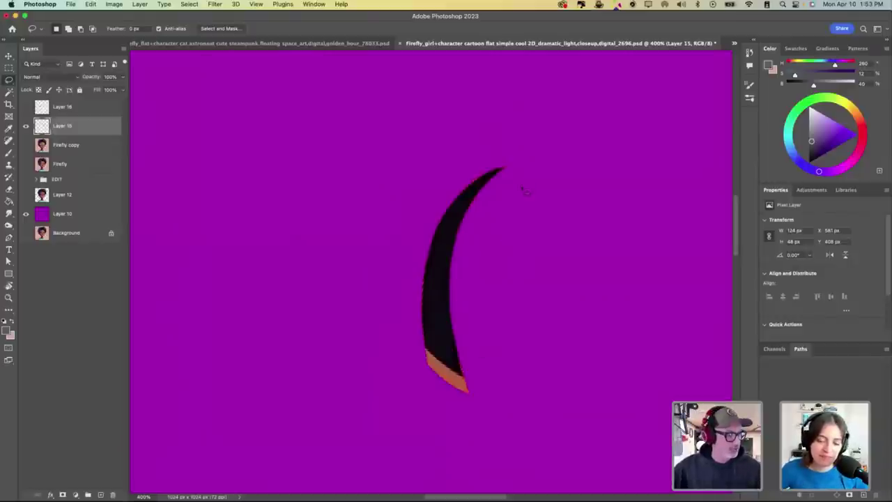
Step: Lasso and delete the remaining skin at the thick inner end of the right-hand eyebrow, and clear the selection
mouse_move(519, 188)
mouse_down()
mouse_move(318, 165)
mouse_move(293, 300)
mouse_up()
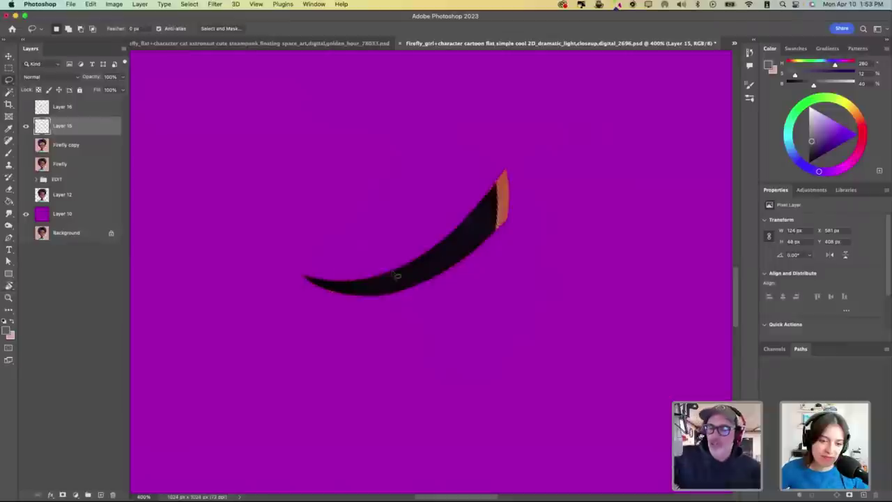
drag(526, 176, 488, 165)
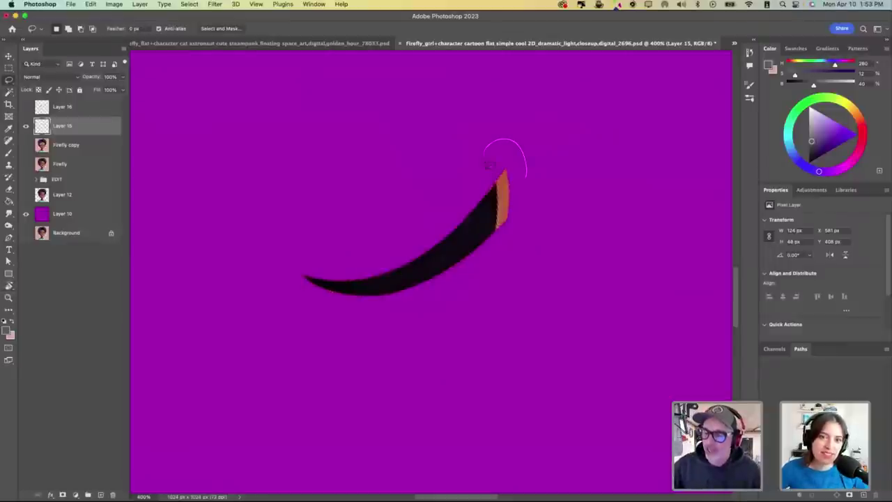
drag(499, 271, 528, 196)
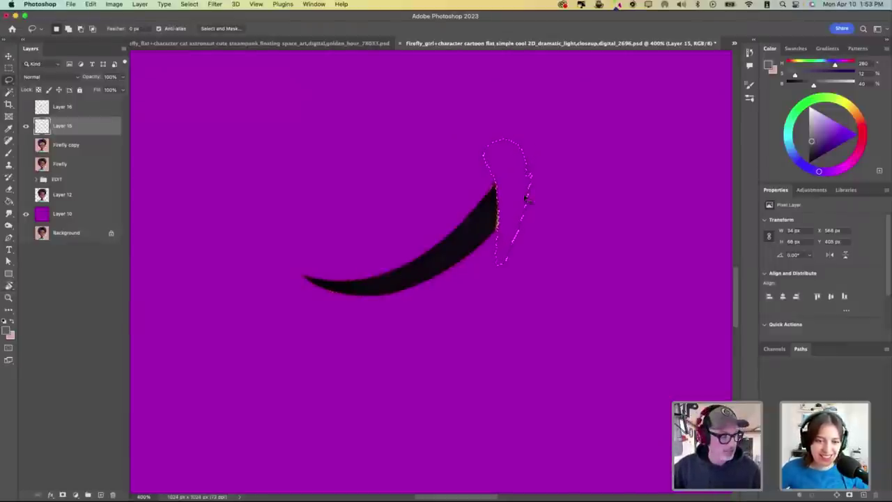
key(super+d)
mouse_move(532, 188)
mouse_down()
mouse_move(515, 253)
mouse_move(522, 203)
mouse_move(513, 160)
mouse_up()
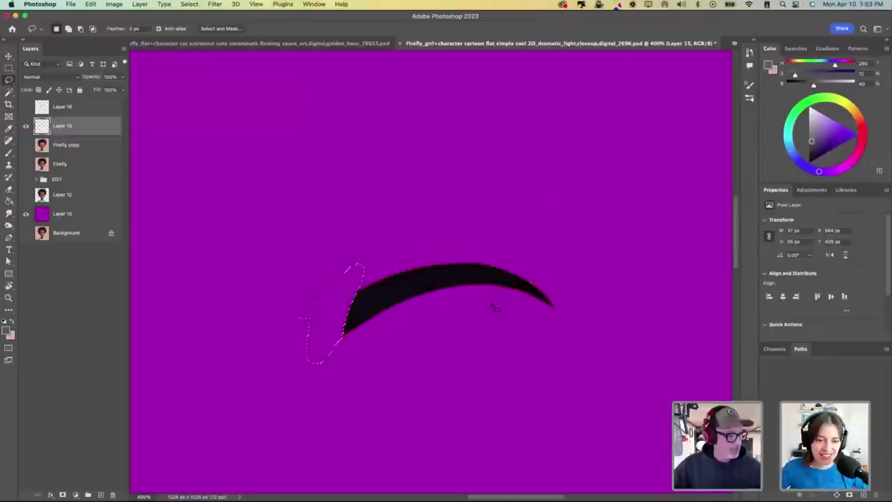
key(super+d)
Step: Show Layer 16 and the Firefly copy layer, and make Firefly copy the active layer
key(super+minus)
key(super+minus)
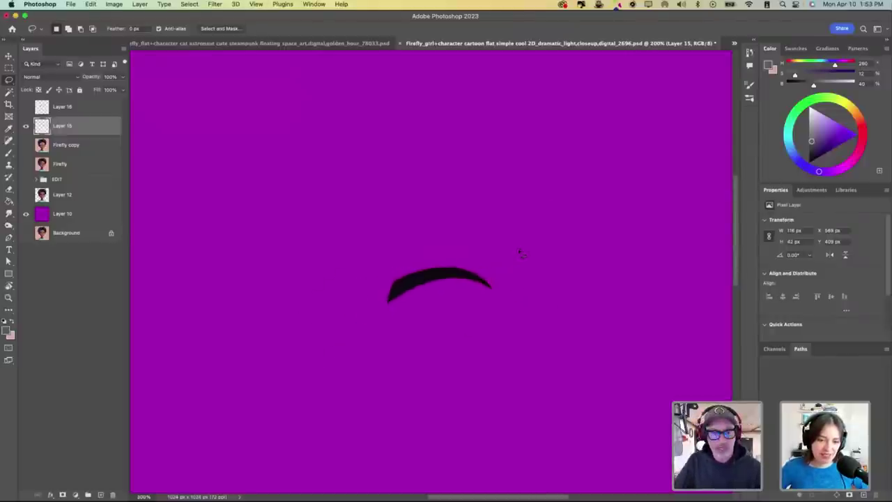
click(26, 107)
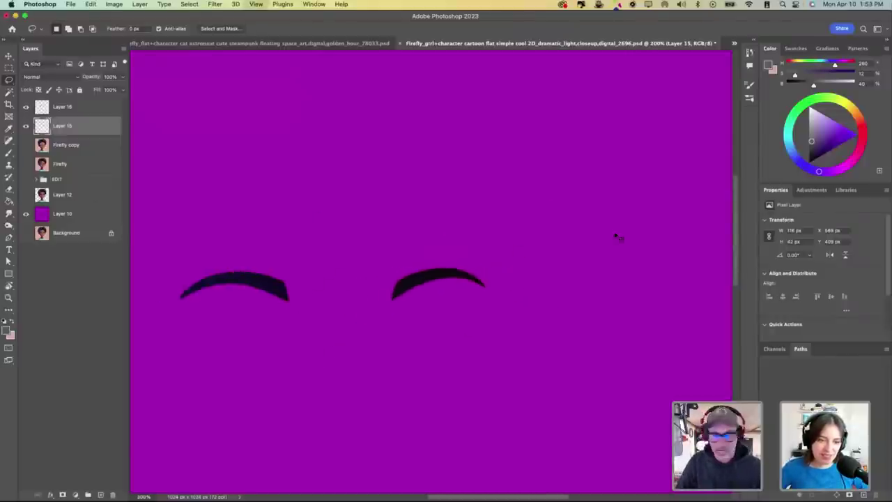
key(super+minus)
click(26, 144)
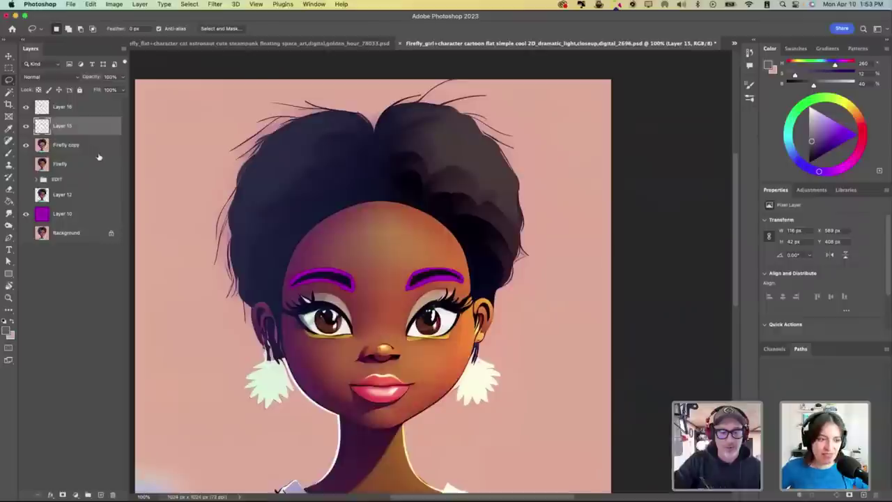
click(76, 148)
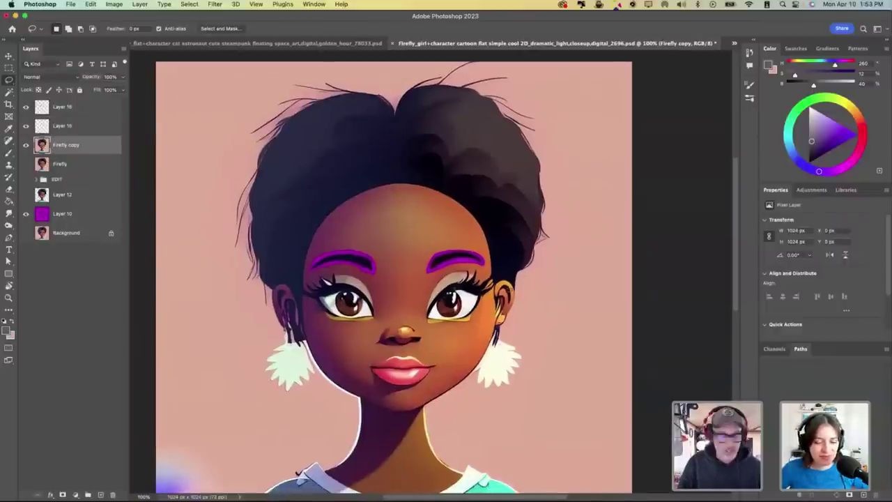
Step: Lasso around the iris of the right-hand eye on Firefly copy and copy it to a new layer
key(z)
click(442, 304)
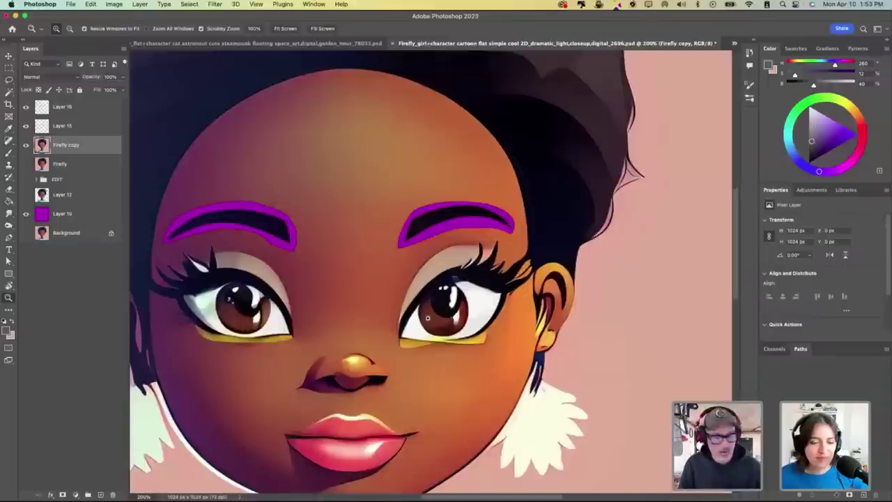
drag(480, 319, 488, 292)
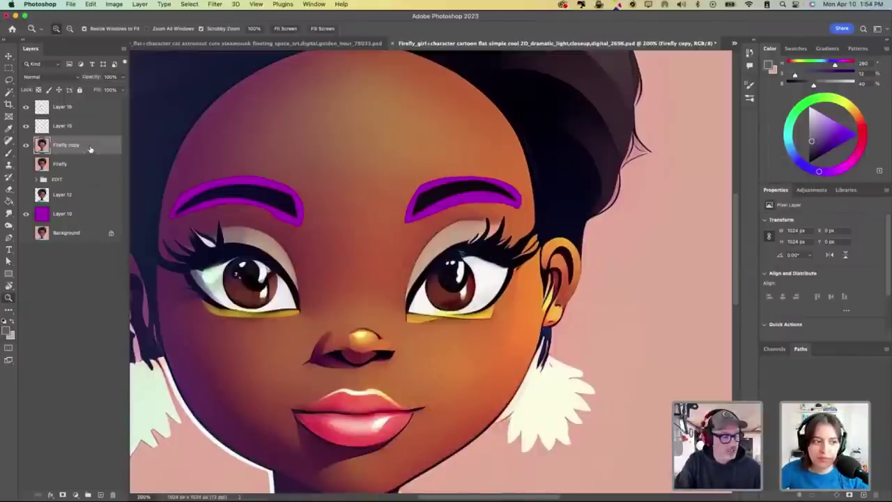
click(469, 275)
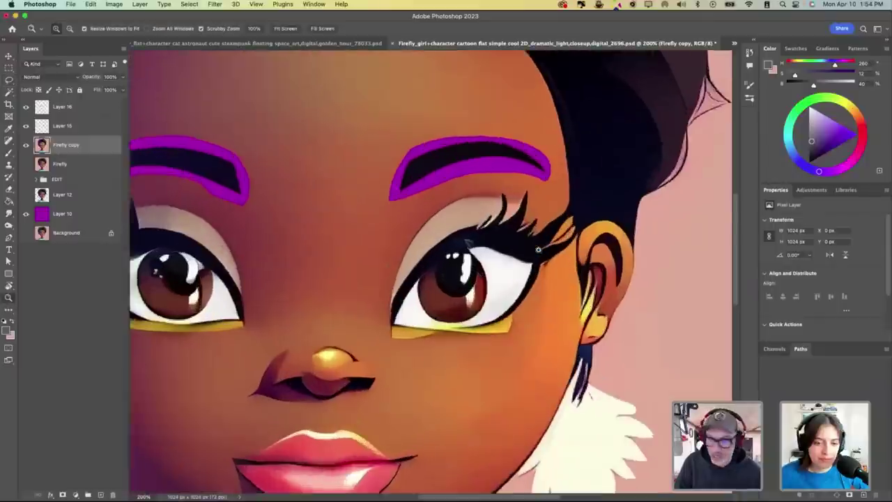
key(l)
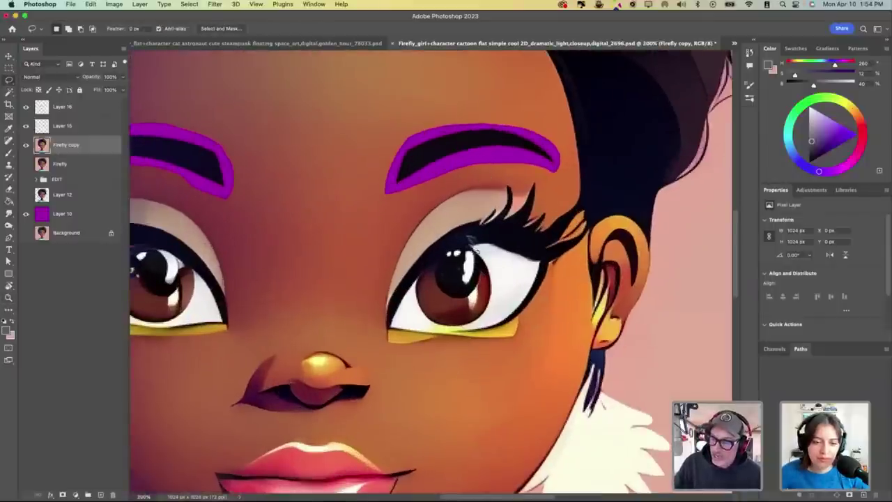
mouse_move(467, 240)
mouse_down()
mouse_move(419, 283)
mouse_move(427, 319)
mouse_move(441, 330)
mouse_move(462, 333)
mouse_move(487, 318)
mouse_move(495, 287)
mouse_move(471, 240)
mouse_up()
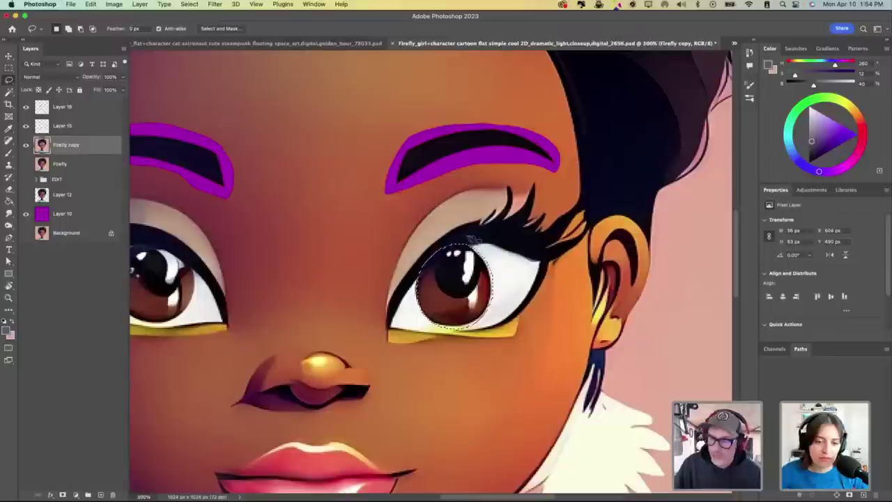
key(super+j)
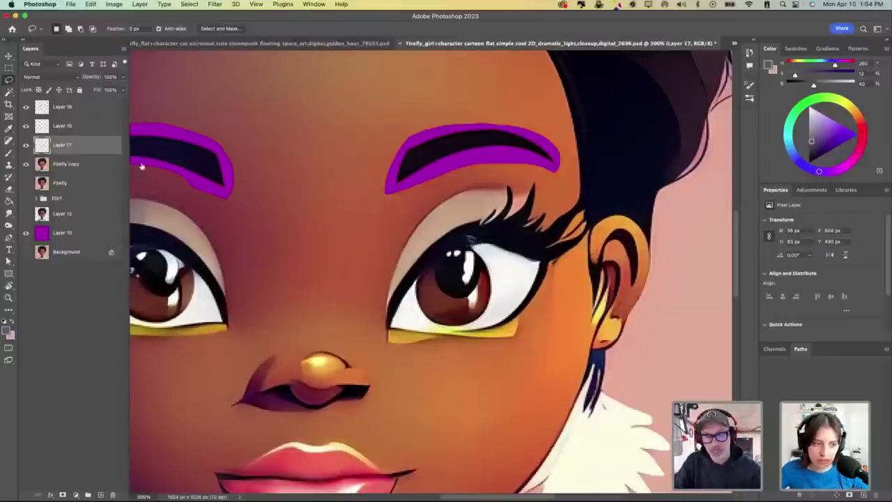
Step: Lasso the eyeball outline of the right-hand eye on Firefly copy and copy it to a new layer
click(80, 164)
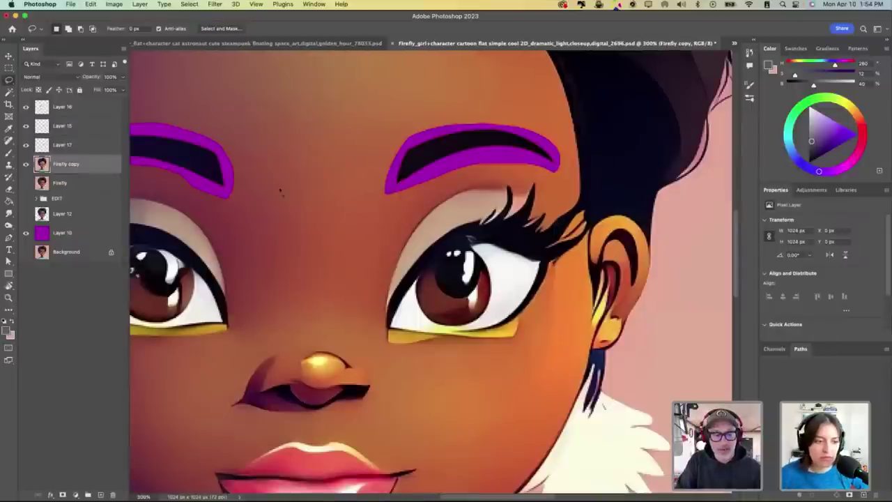
mouse_move(490, 249)
mouse_down()
mouse_move(453, 251)
mouse_move(418, 280)
mouse_move(392, 335)
mouse_move(425, 341)
mouse_up()
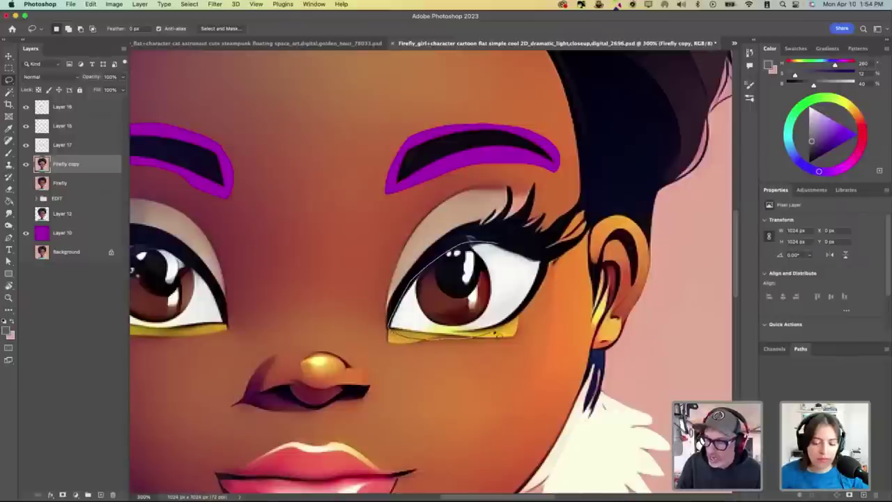
mouse_move(497, 334)
mouse_down()
mouse_move(547, 275)
mouse_move(545, 263)
mouse_move(492, 244)
mouse_up()
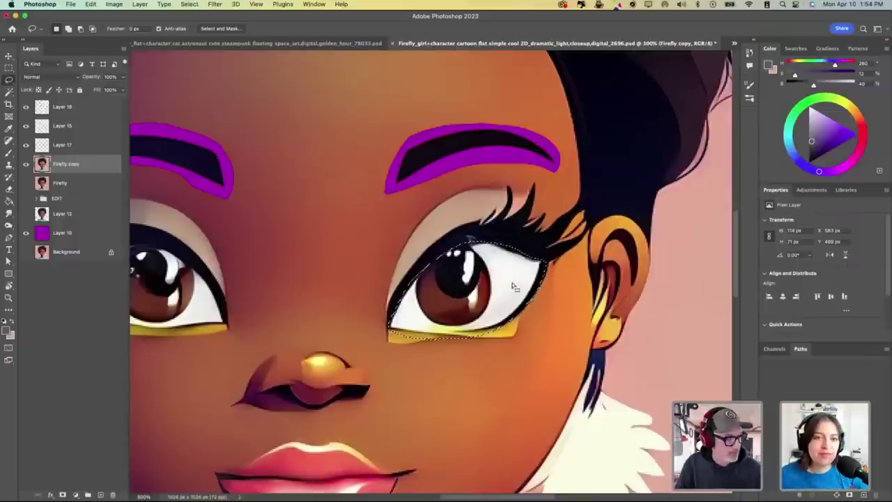
key(super+j)
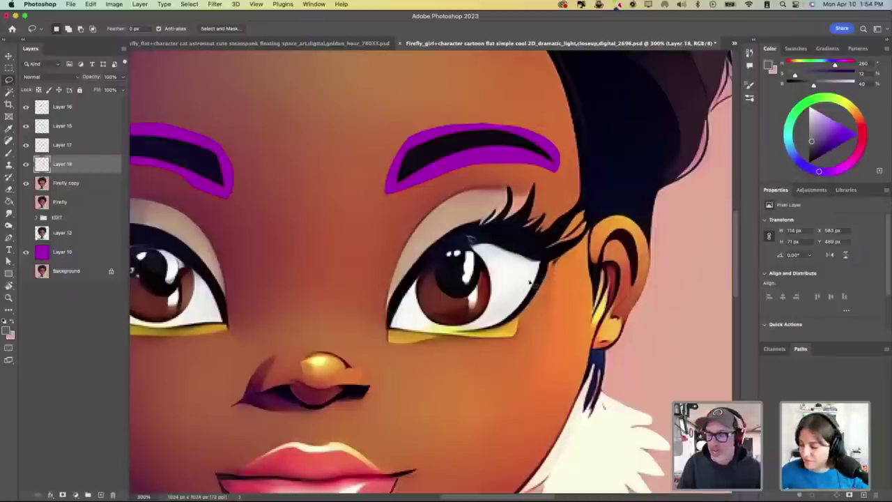
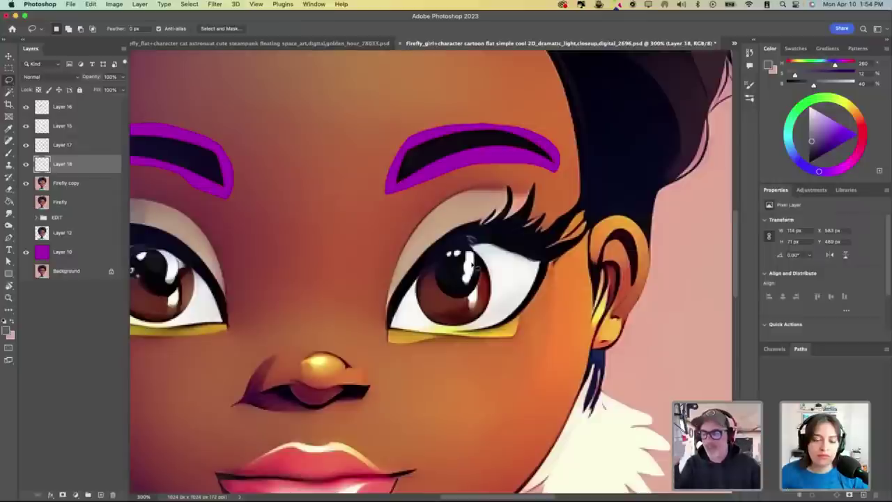
Step: Lasso the whole right-hand eye with its lashes and eyeshadow on Firefly copy, and cut it onto its own layer in place
click(83, 184)
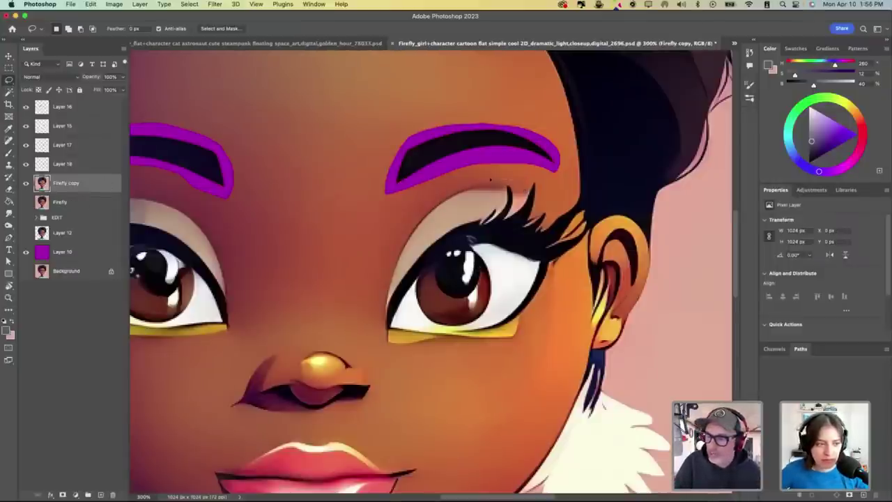
mouse_move(490, 179)
mouse_down()
mouse_move(381, 276)
mouse_move(378, 322)
mouse_move(390, 352)
mouse_move(516, 348)
mouse_move(595, 231)
mouse_move(587, 187)
mouse_up()
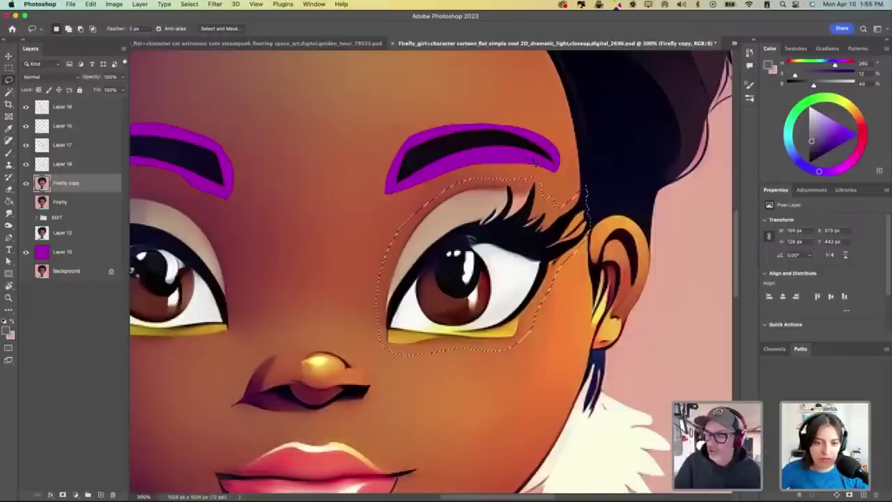
key(alt+BackSpace)
key(ctrl+d)
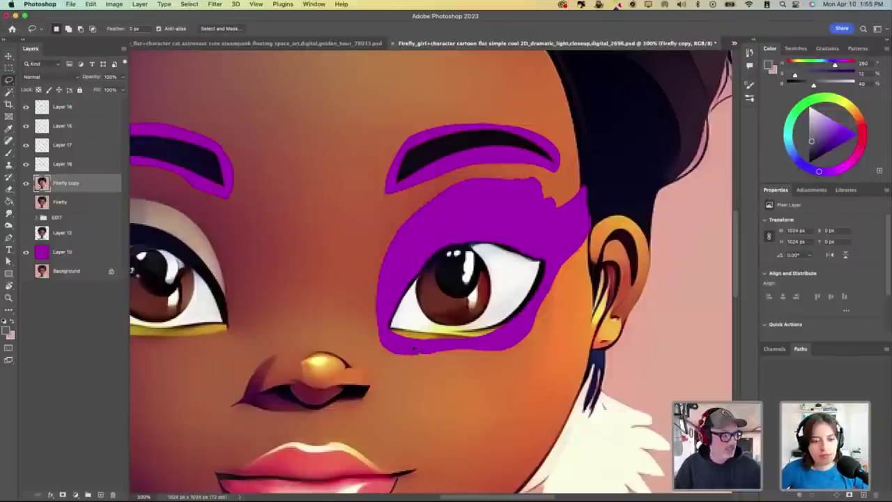
key(ctrl+v)
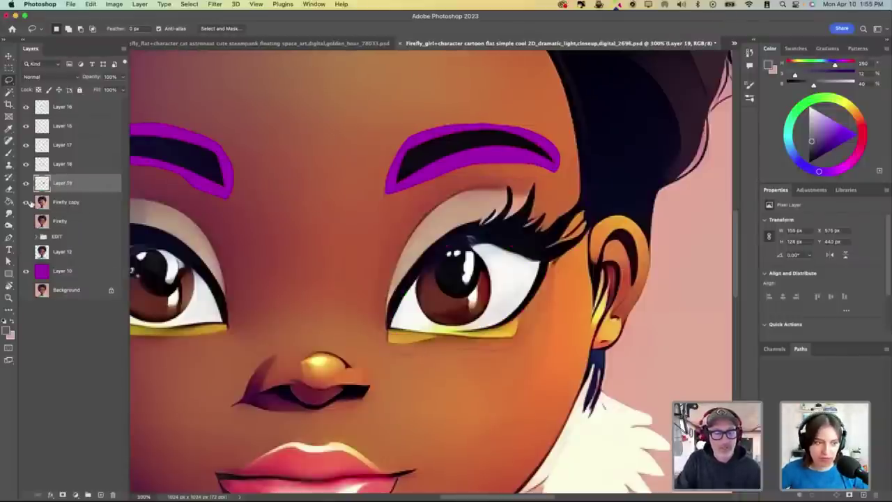
Step: Hide Firefly copy, Layer 19 and Layer 17, keeping the eyeball on Layer 18 visible as the active layer
click(26, 202)
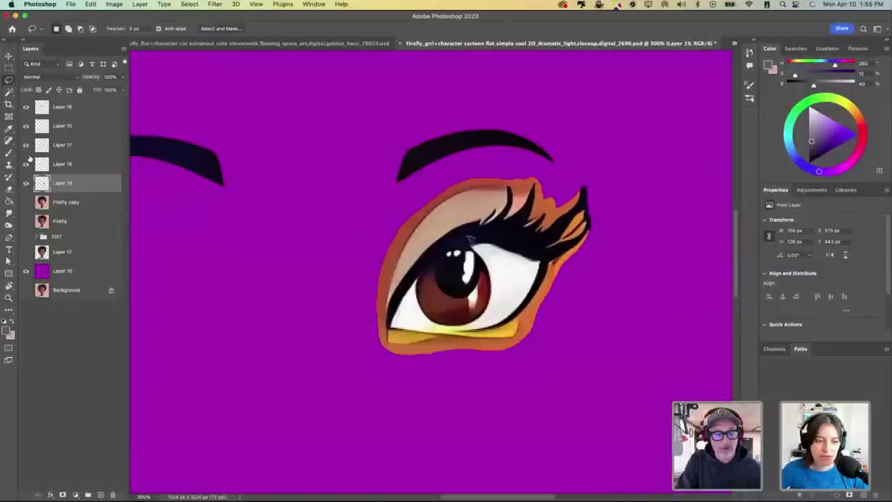
click(26, 183)
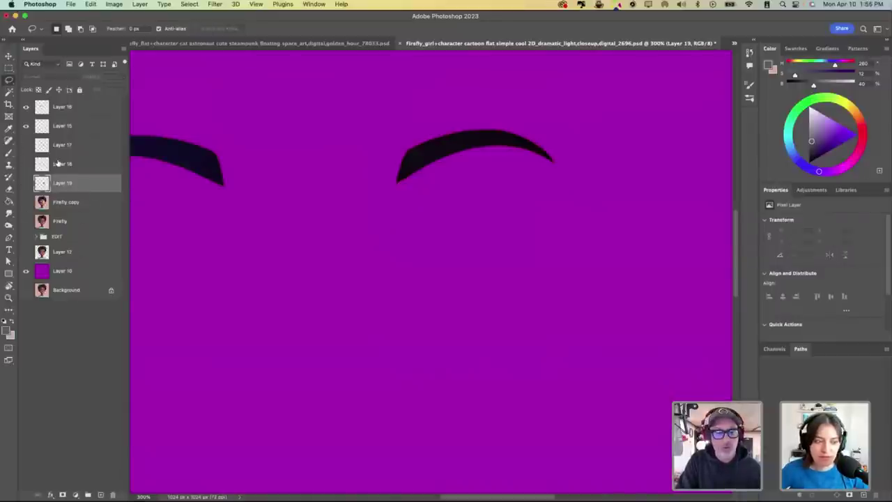
click(59, 165)
click(27, 164)
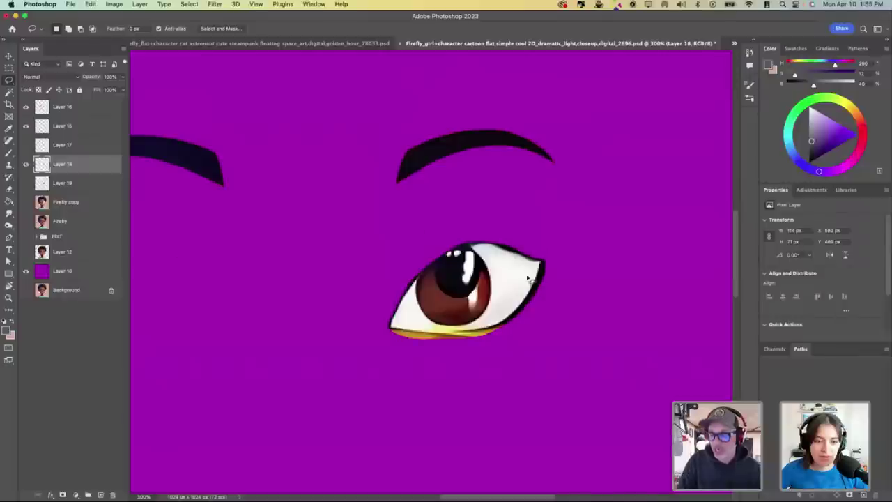
Step: Sample the eye white and paint over the iris and adjoining upper outline on Layer 18 with a smaller brush
key(z)
click(458, 301)
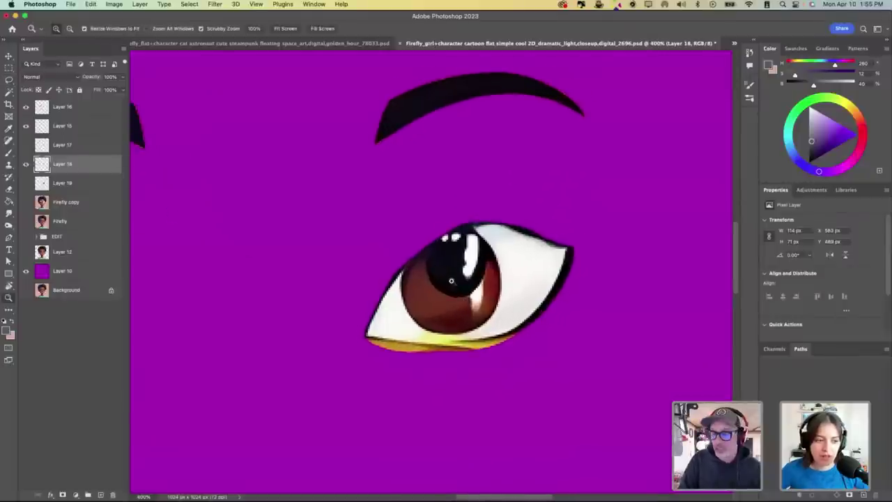
drag(451, 281, 464, 288)
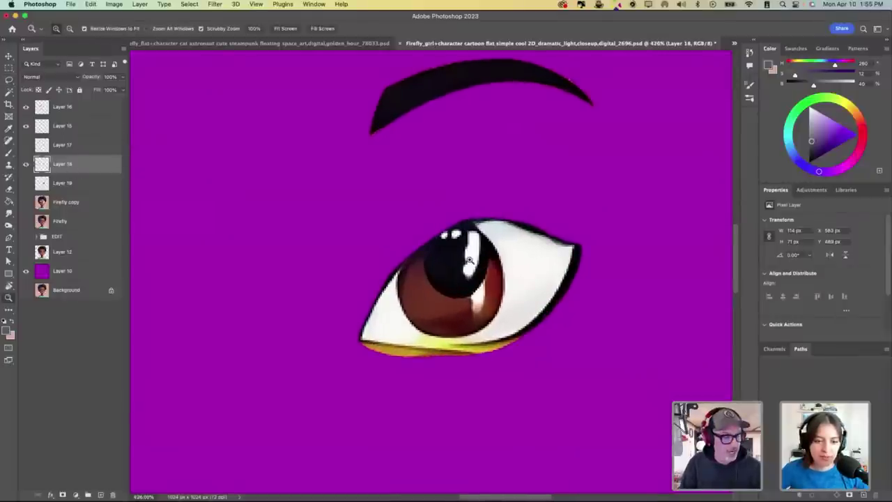
key(i)
click(531, 262)
key(b)
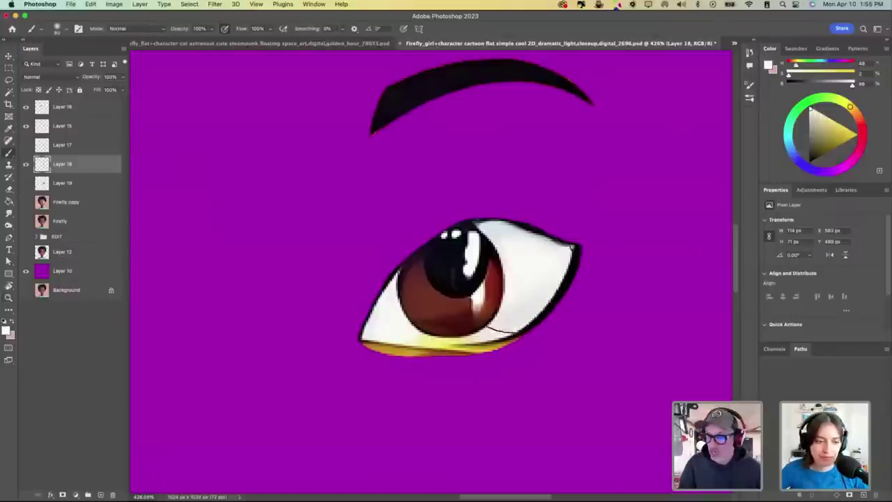
key([)
key([)
key([)
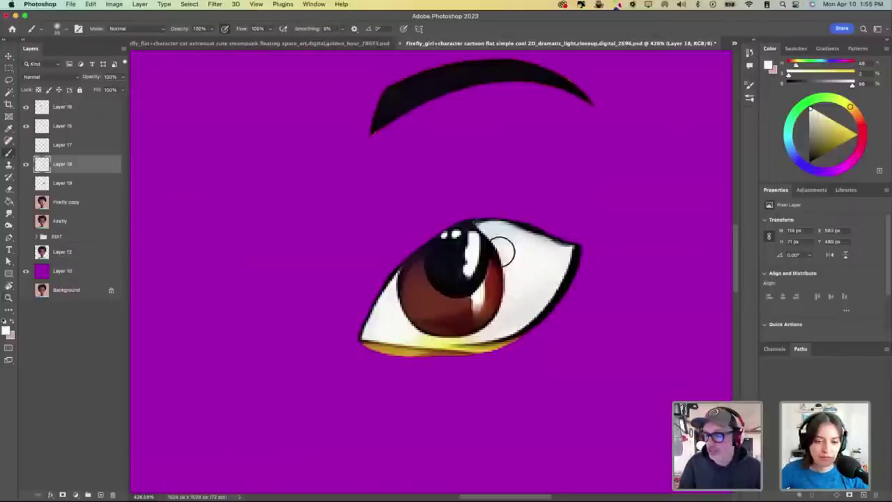
key([)
key([)
key([)
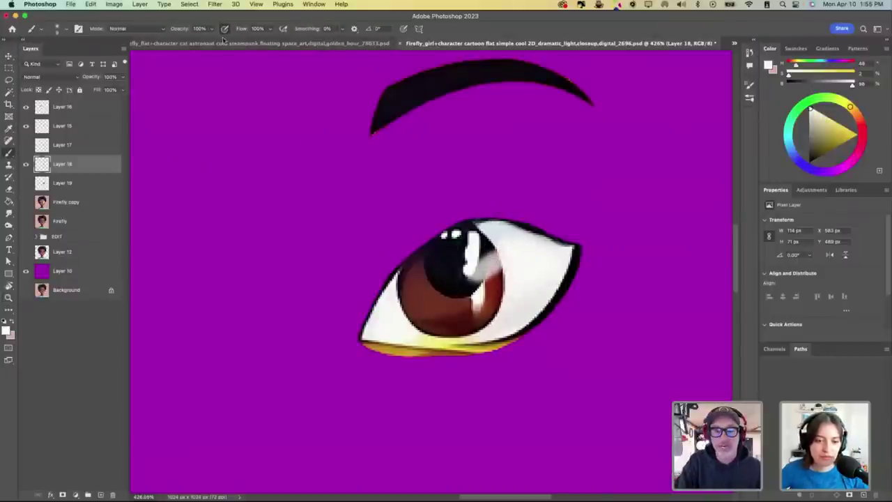
mouse_move(490, 249)
mouse_down()
mouse_move(457, 270)
mouse_move(446, 265)
mouse_move(470, 247)
mouse_move(465, 241)
mouse_move(434, 251)
mouse_move(400, 293)
mouse_move(405, 317)
mouse_move(460, 327)
mouse_move(478, 314)
mouse_move(419, 297)
mouse_move(508, 289)
mouse_move(480, 329)
mouse_move(506, 249)
mouse_move(432, 257)
mouse_move(440, 237)
mouse_move(381, 306)
mouse_move(416, 255)
mouse_move(362, 332)
mouse_move(381, 286)
mouse_move(472, 231)
mouse_move(506, 224)
mouse_move(486, 221)
mouse_move(518, 224)
mouse_up()
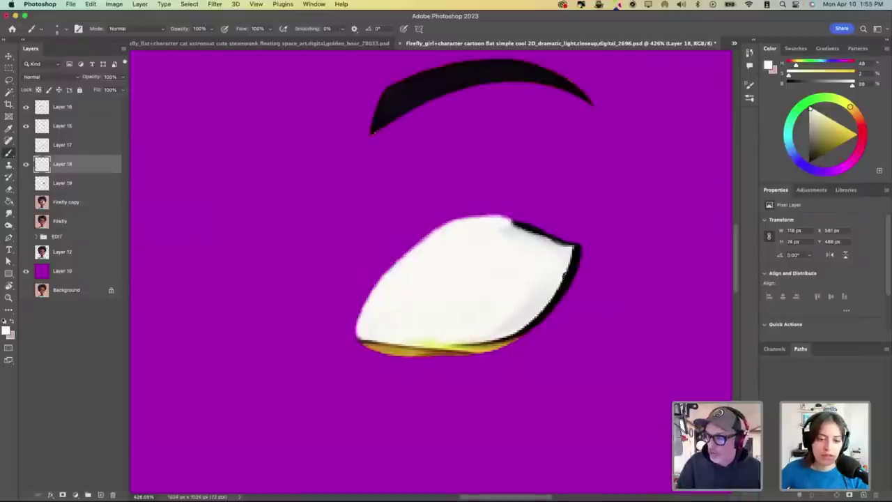
Step: Sample the light grey of the eye white and paint over the black outline along the eyeball's outer and upper edges on Layer 18
alt+click(541, 301)
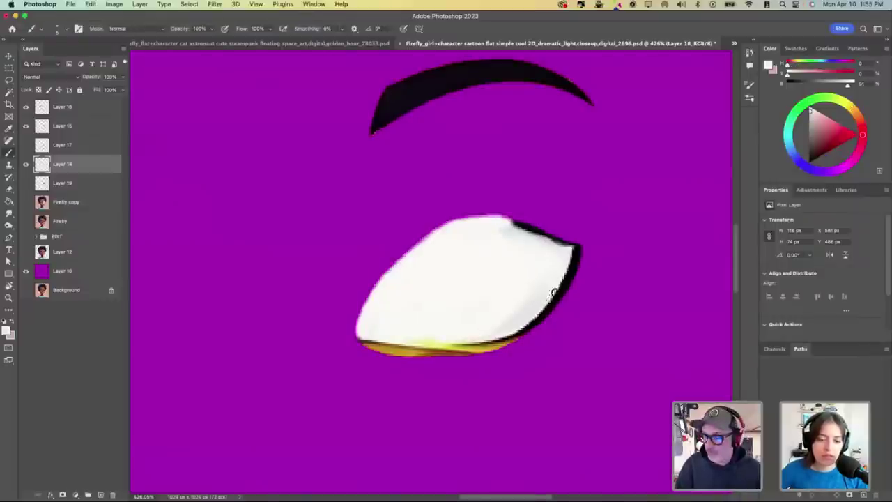
mouse_move(555, 293)
mouse_down()
mouse_move(502, 339)
mouse_move(478, 343)
mouse_move(474, 326)
mouse_up()
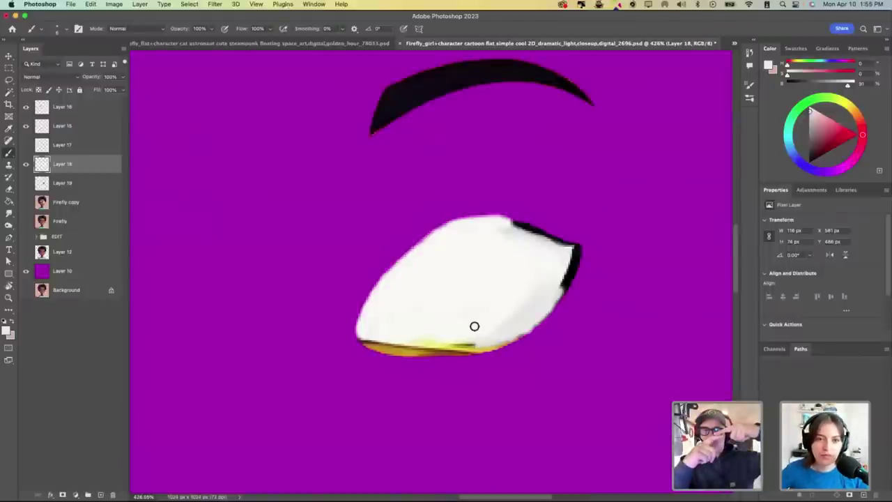
mouse_move(570, 287)
mouse_down()
mouse_move(572, 265)
mouse_move(555, 240)
mouse_move(516, 223)
mouse_up()
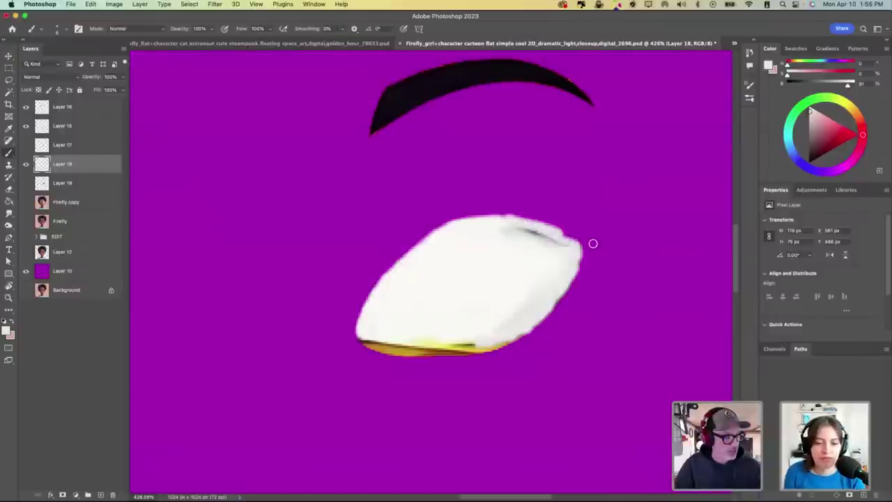
Step: Lasso the whole eyeball on Layer 18 and scale it up slightly to about 124 by 80 px, nudging it back into place
key(l)
mouse_move(453, 183)
mouse_down()
mouse_move(488, 380)
mouse_move(481, 163)
mouse_up()
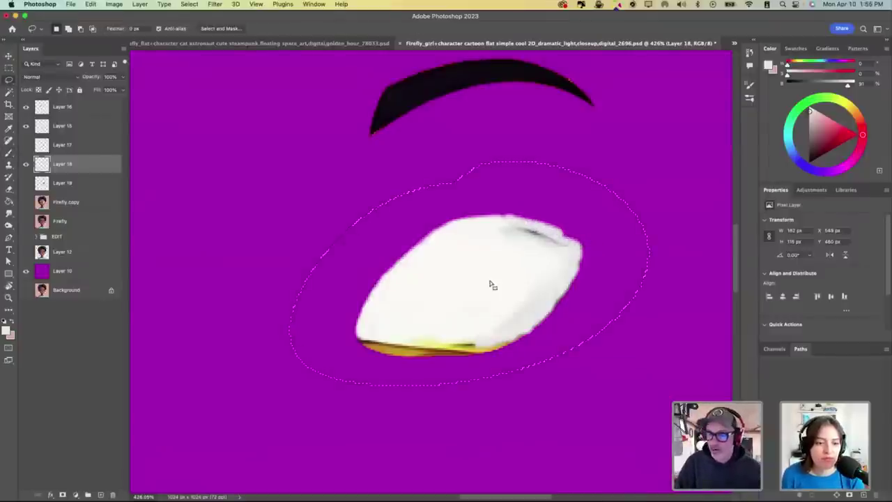
key(ctrl+t)
drag(649, 159, 665, 145)
drag(527, 273, 523, 278)
key(Return)
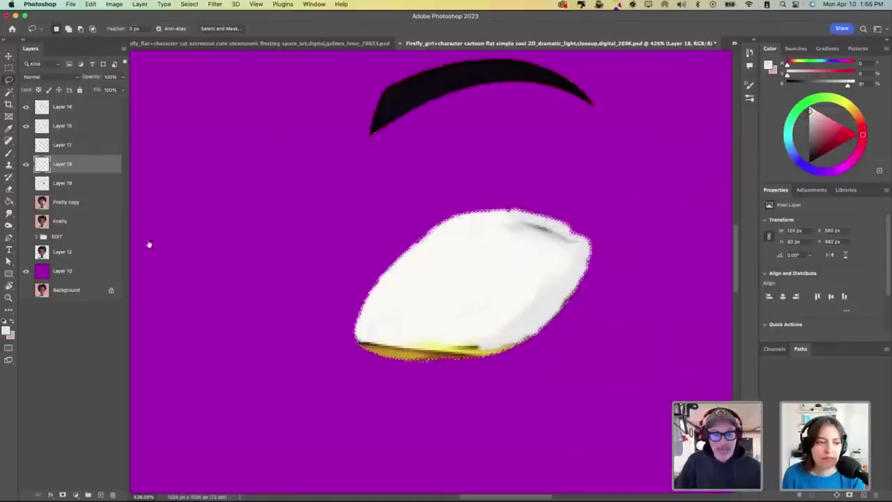
Step: Show Layer 19 and move it above Layer 17, leave Layers 17 and 18 hidden, and clear the selection
click(26, 144)
click(63, 182)
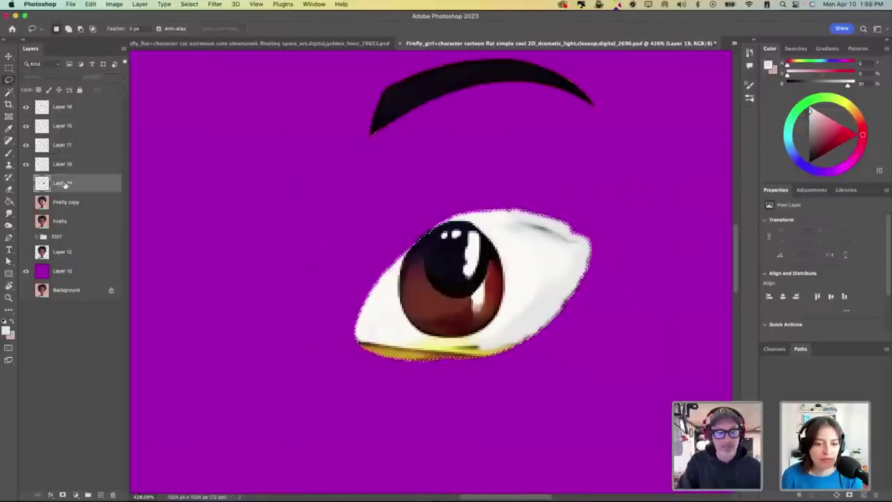
click(25, 182)
drag(86, 183, 84, 144)
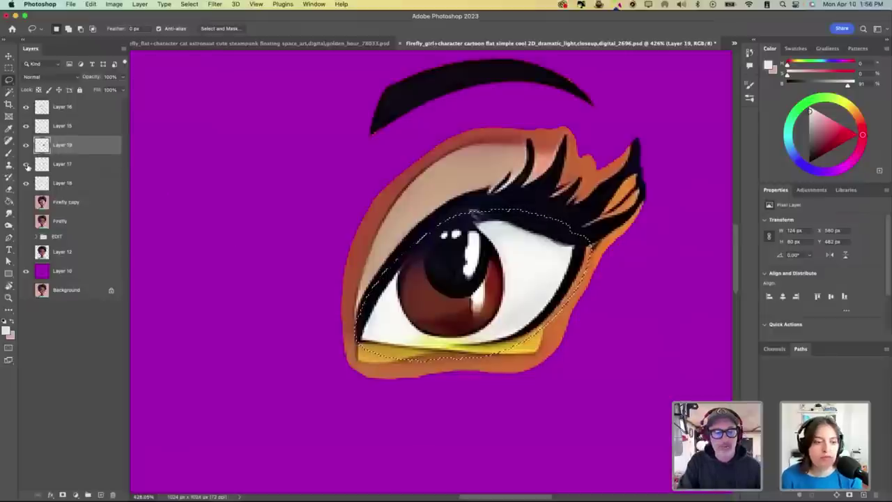
drag(28, 166, 26, 183)
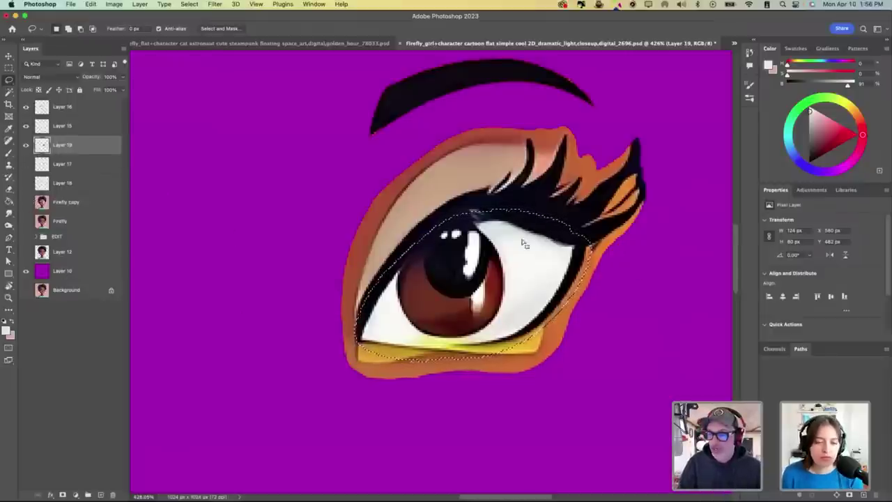
key(super+d)
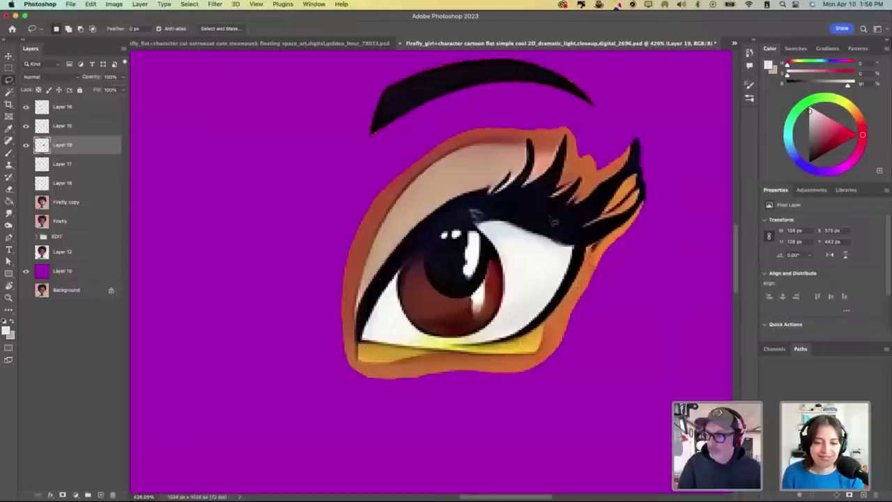
Step: Examine the iris on Layer 17 and the eyeball on Layer 18 by toggling their visibility, with only Layer 19 shown again at the end
click(26, 145)
click(27, 184)
click(26, 184)
click(26, 165)
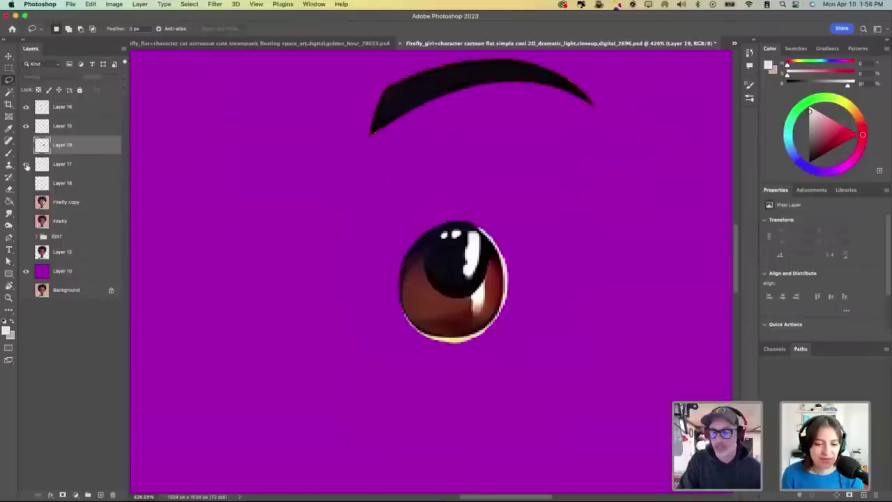
click(27, 165)
click(26, 183)
click(26, 184)
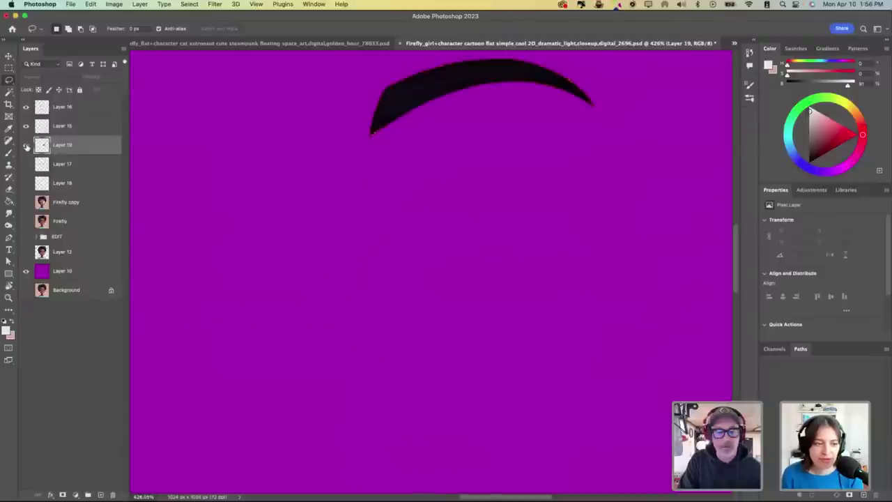
click(26, 145)
Step: Lasso the eye white and iris inside the lash outline on Layer 19, delete them, and deselect
mouse_move(482, 221)
mouse_down()
mouse_move(455, 224)
mouse_move(403, 270)
mouse_move(363, 338)
mouse_move(367, 347)
mouse_move(492, 343)
mouse_move(551, 304)
mouse_move(575, 248)
mouse_move(474, 216)
mouse_up()
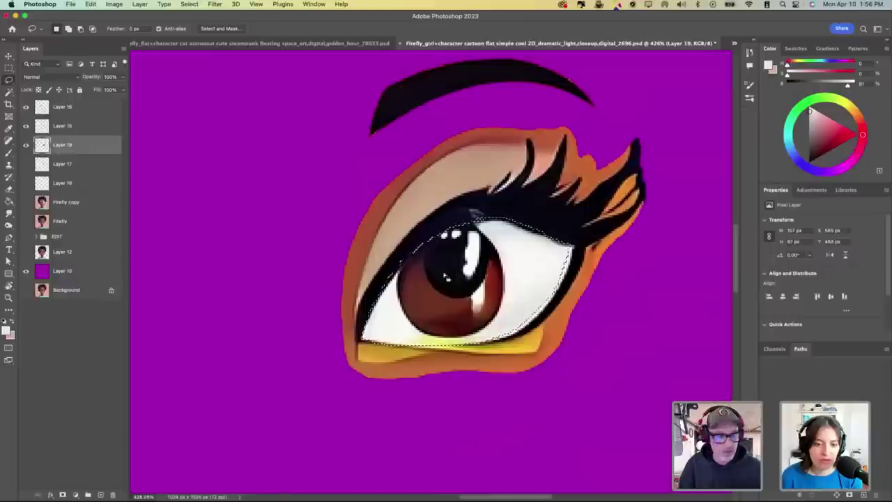
key(Delete)
key(ctrl+d)
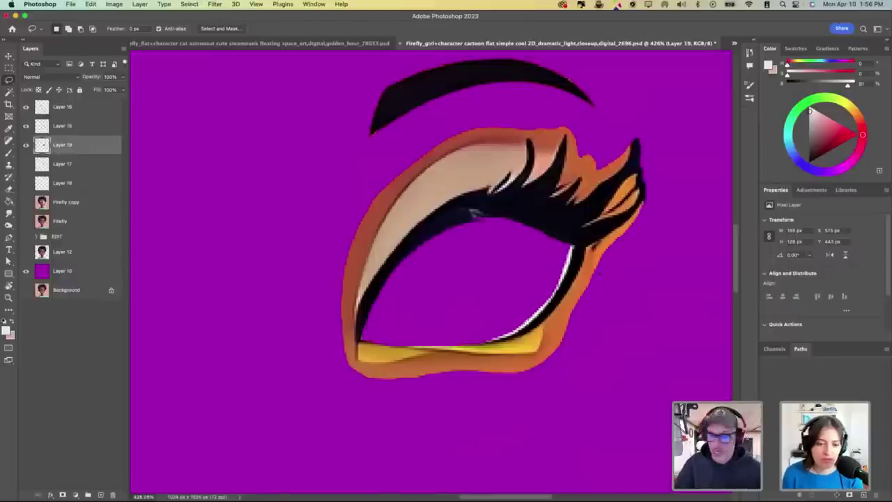
Step: Switch to the Eraser and shrink its brush to a very small tip for cleaning the edge of the eye opening
key(e)
key(bracketleft)
key(bracketleft)
key(bracketleft)
key(bracketleft)
key(bracketleft)
key(bracketleft)
key(bracketleft)
key(bracketleft)
key(bracketleft)
key(bracketleft)
key(bracketleft)
key(bracketleft)
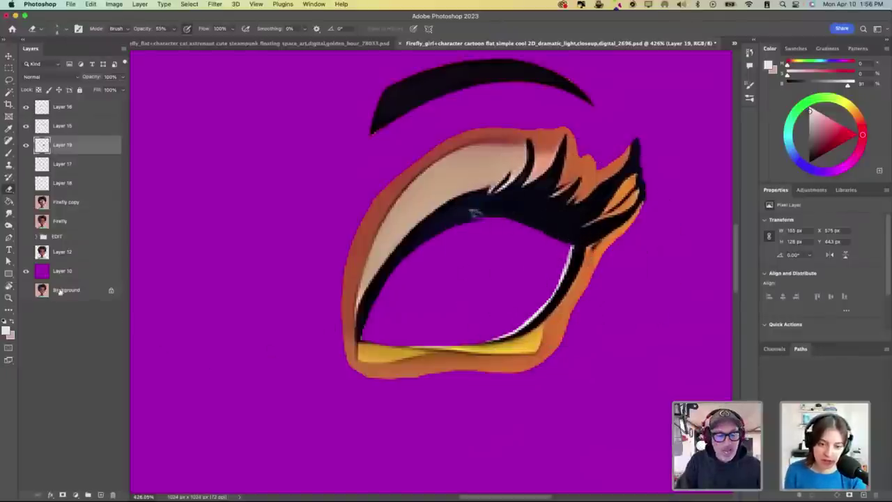
Step: Examine the cut-out eye opening by toggling the purple backdrop on Layer 10 and the lashes on Layer 19
click(26, 272)
click(79, 276)
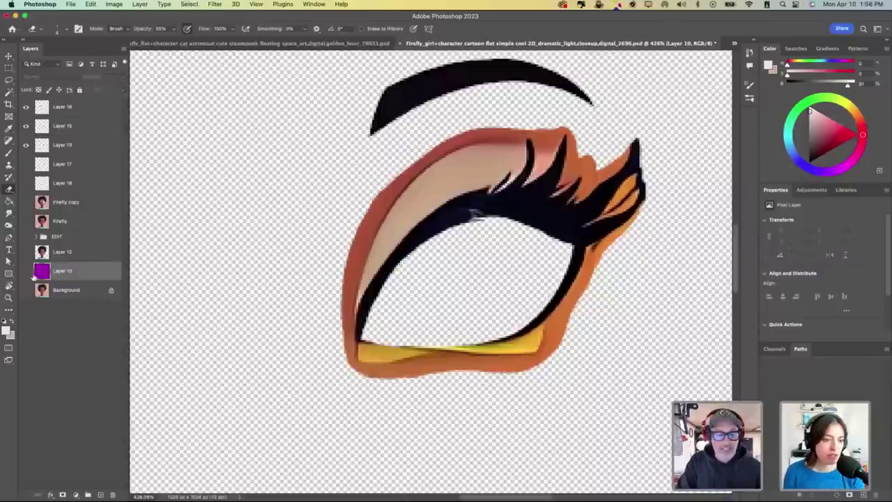
click(27, 272)
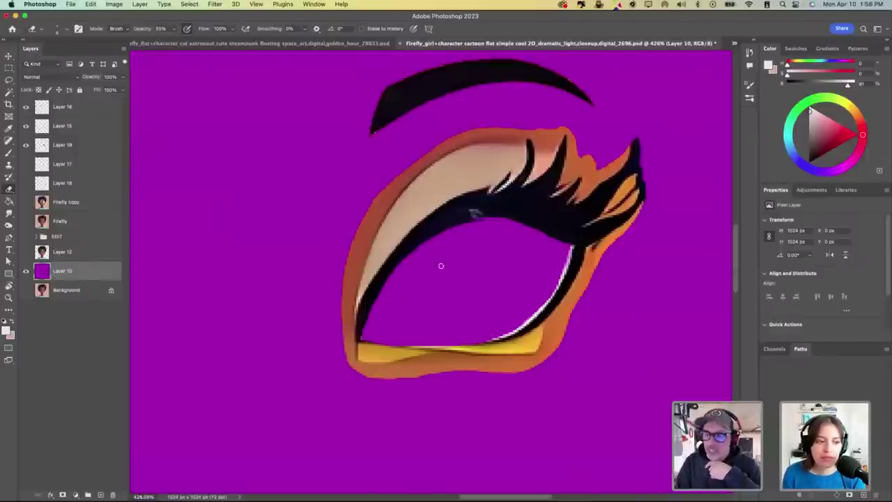
click(26, 272)
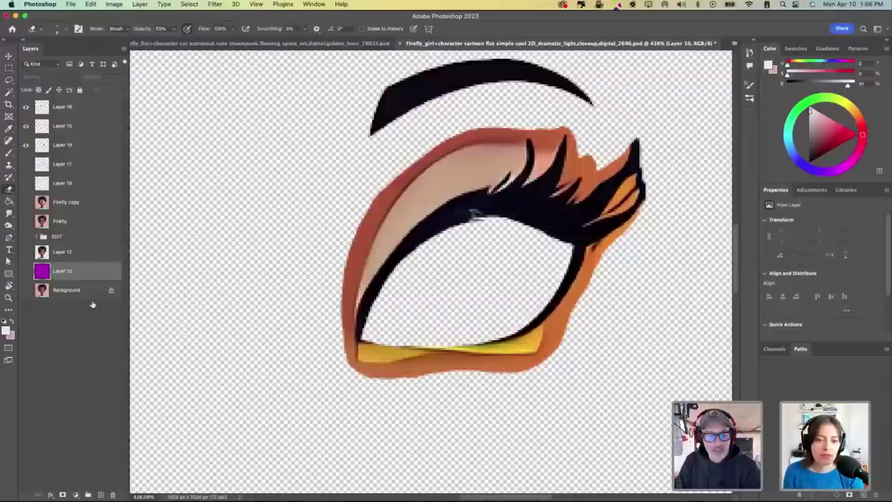
click(26, 272)
click(26, 144)
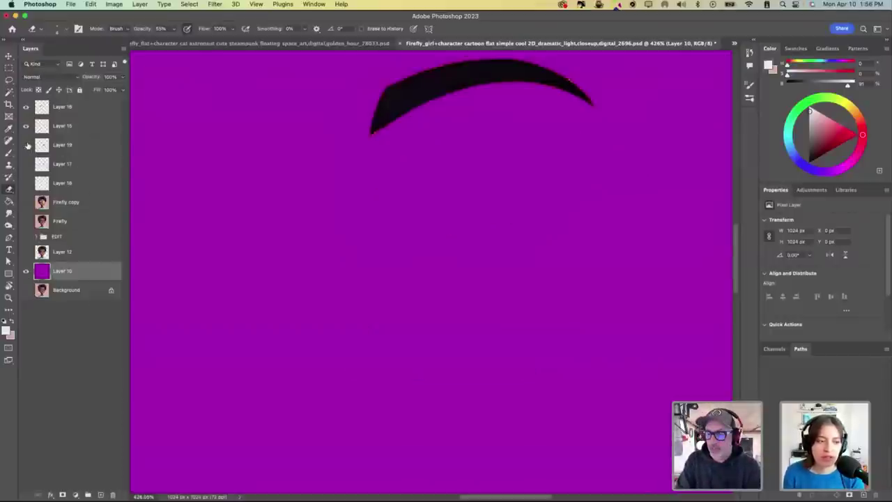
click(26, 144)
drag(570, 250, 564, 265)
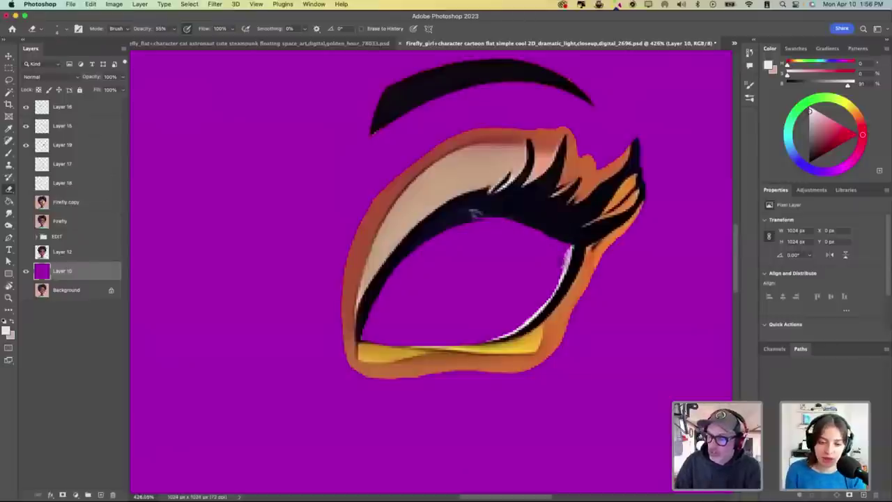
click(26, 144)
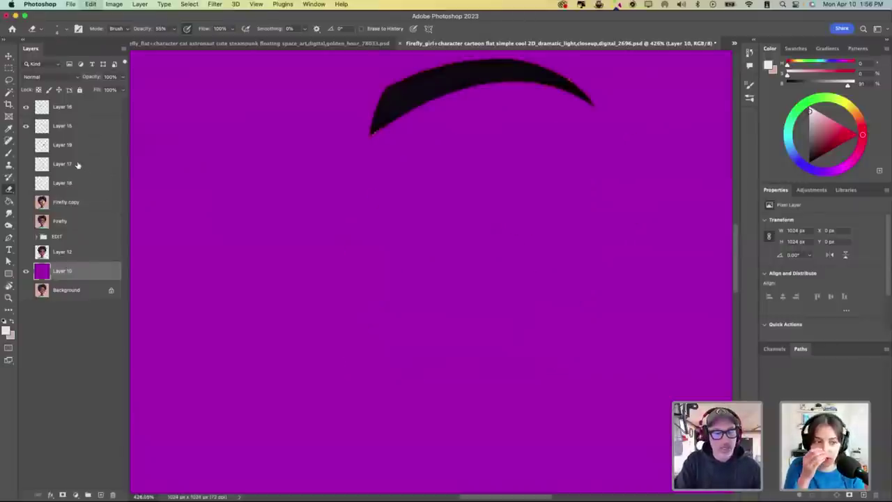
click(26, 144)
Step: Erase the leftover white rim along the outer edge of the eye opening on Layer 19, with the Eraser at 100% opacity
click(70, 150)
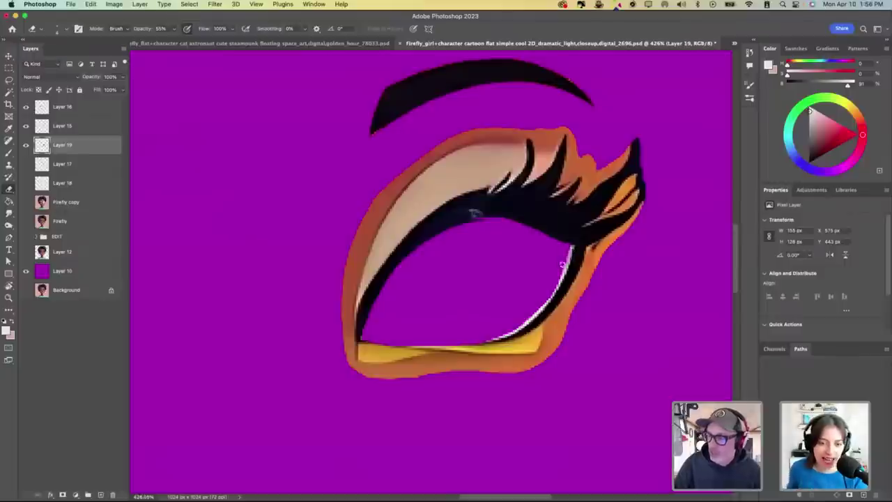
drag(565, 262, 549, 288)
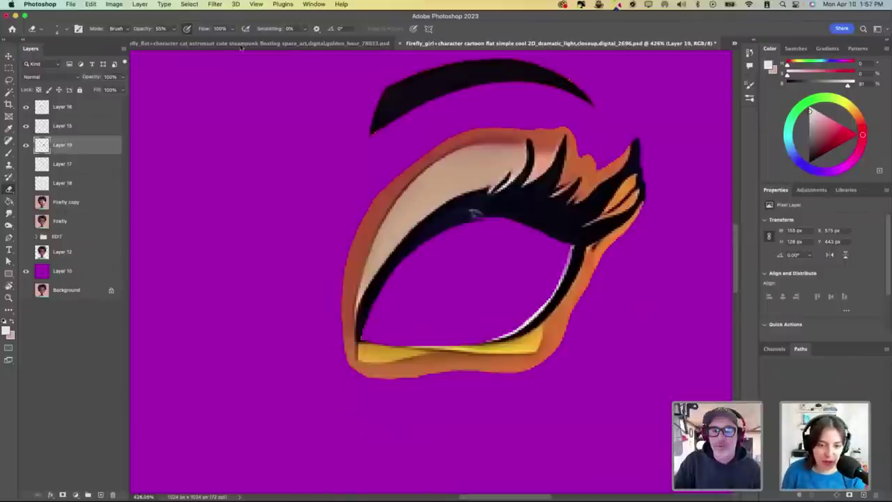
key(0)
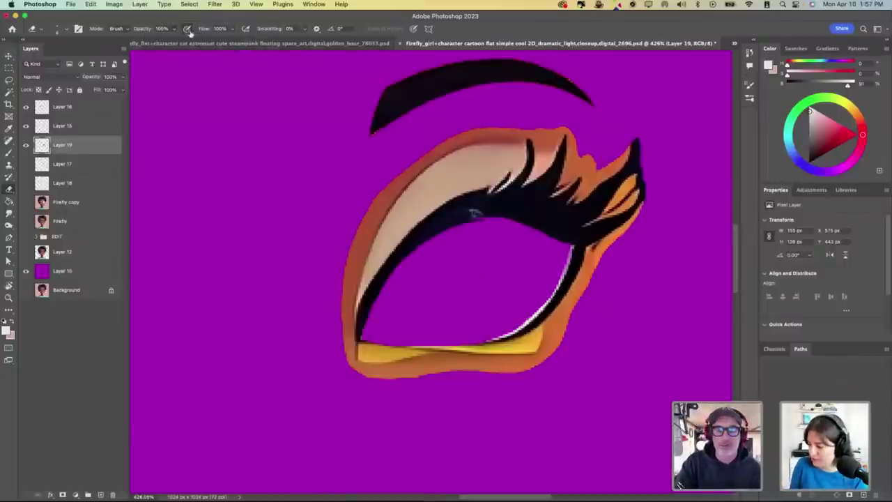
mouse_move(568, 258)
mouse_down()
mouse_move(543, 306)
mouse_move(487, 337)
mouse_up()
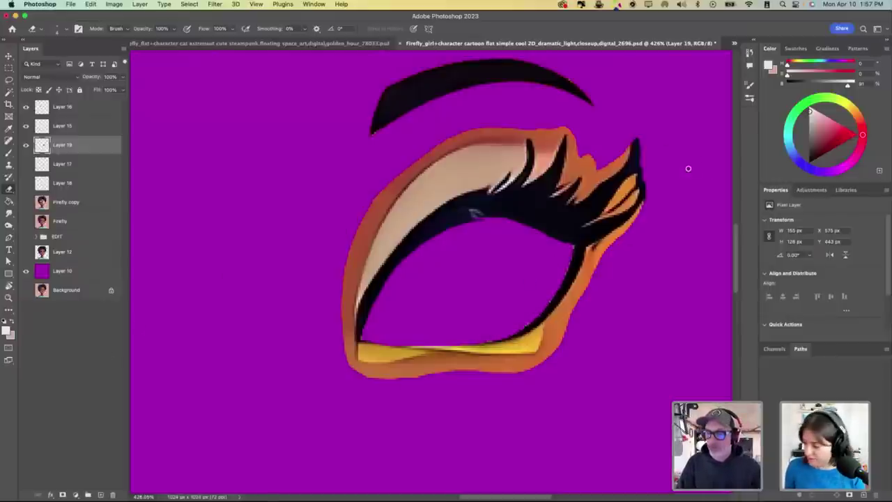
Step: Remove the brown skin bordering the upper and inner sides of the eyeshadow on Layer 19, lassoing the area and deleting it
drag(430, 143, 368, 217)
key(l)
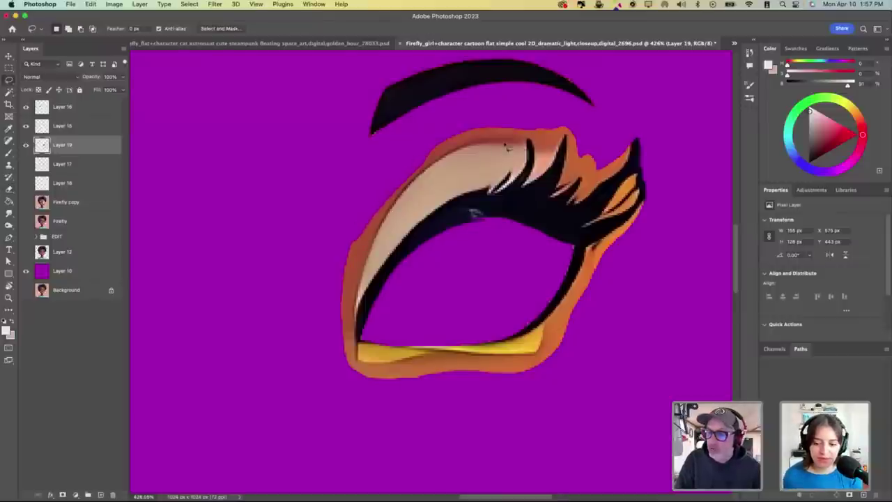
mouse_move(504, 141)
mouse_down()
mouse_move(468, 146)
mouse_move(418, 181)
mouse_move(378, 235)
mouse_move(357, 317)
mouse_move(305, 385)
mouse_move(501, 126)
mouse_up()
key(Delete)
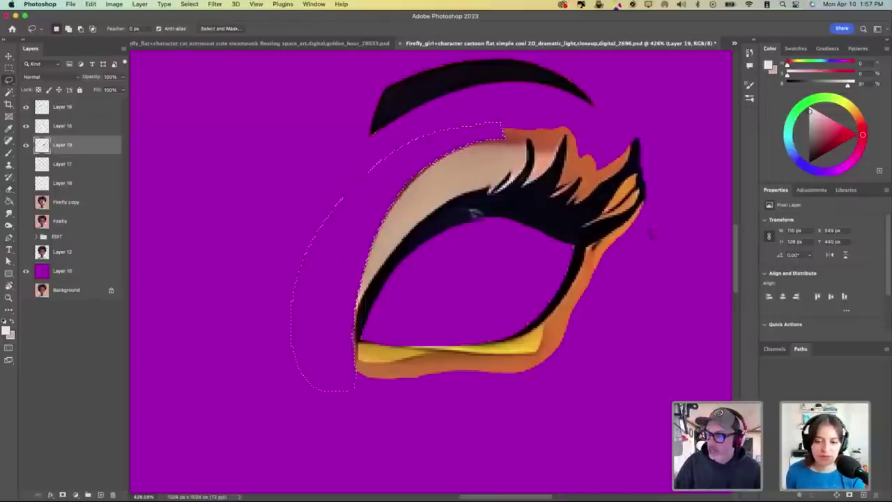
Step: Lasso the orange skin below the lashes' outer corner and under the yellow lower lid on Layer 19, delete it, and deselect
mouse_move(648, 230)
mouse_down()
mouse_move(585, 257)
mouse_move(551, 323)
mouse_up()
drag(528, 358, 439, 356)
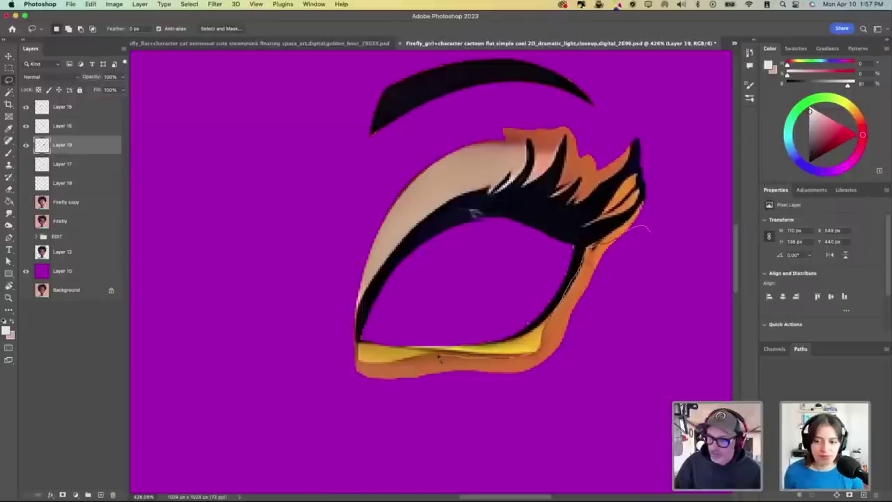
mouse_move(382, 370)
mouse_down()
mouse_move(377, 417)
mouse_move(651, 237)
mouse_up()
key(Delete)
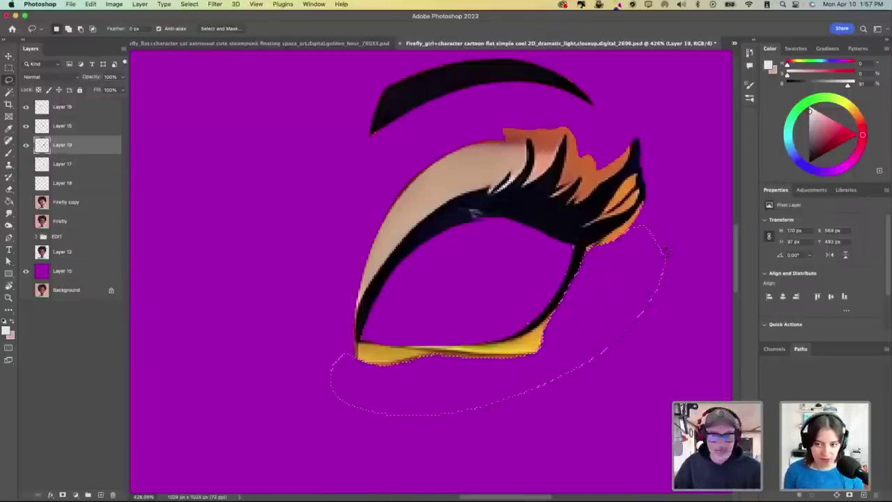
key(super+d)
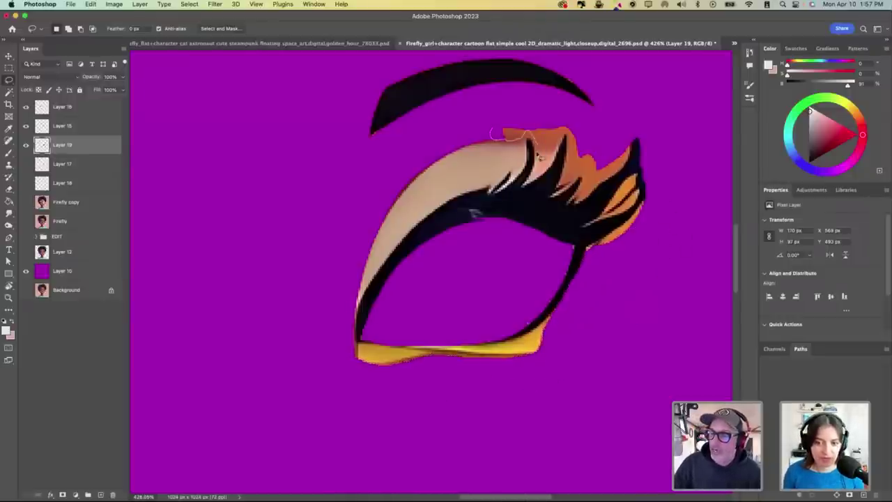
Step: Lasso and delete the orange skin above and between the upper lash tips on Layer 19, working towards the outer corner
mouse_move(538, 156)
mouse_down()
mouse_move(567, 118)
mouse_move(513, 111)
mouse_up()
key(Delete)
key(super+d)
drag(580, 124, 569, 142)
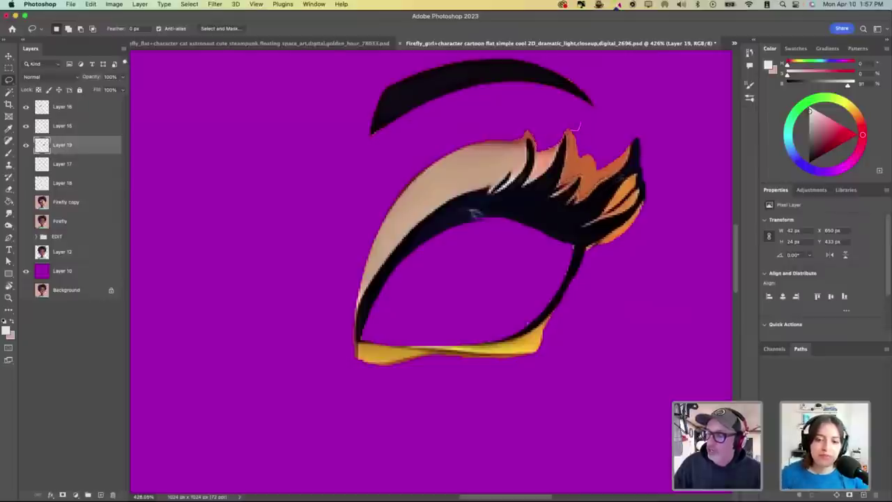
Step: Delete the orange skin remnants above and below the outer lashes on Layer 19 using lasso selections
drag(626, 132, 582, 123)
key(Delete)
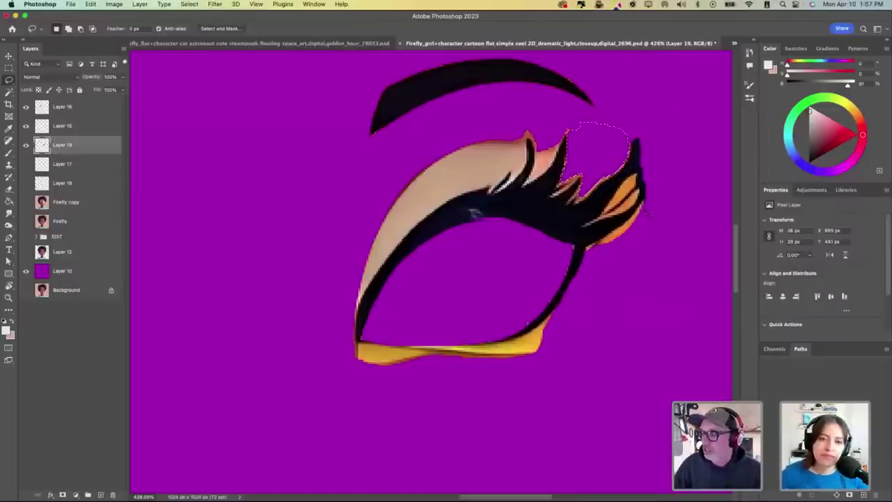
key(super+d)
drag(619, 251, 661, 209)
key(Delete)
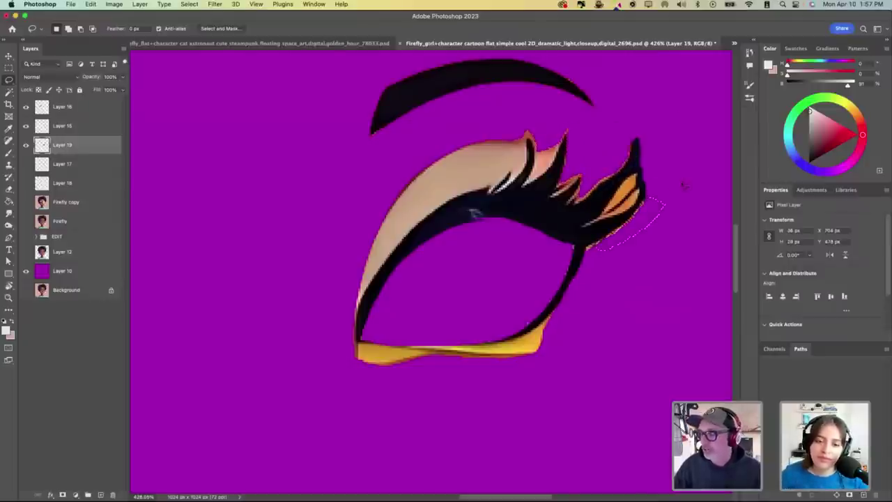
key(super+d)
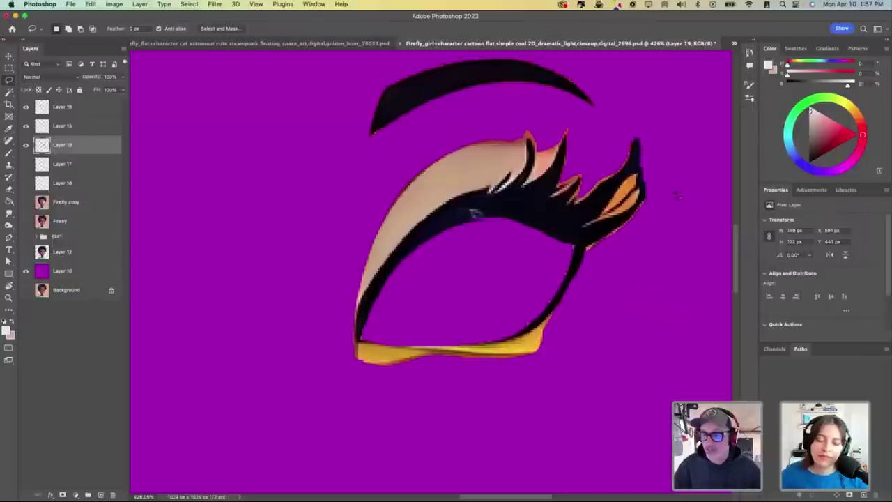
Step: Show Layer 18 and delete the white that spills past the eye's outer outline
click(26, 183)
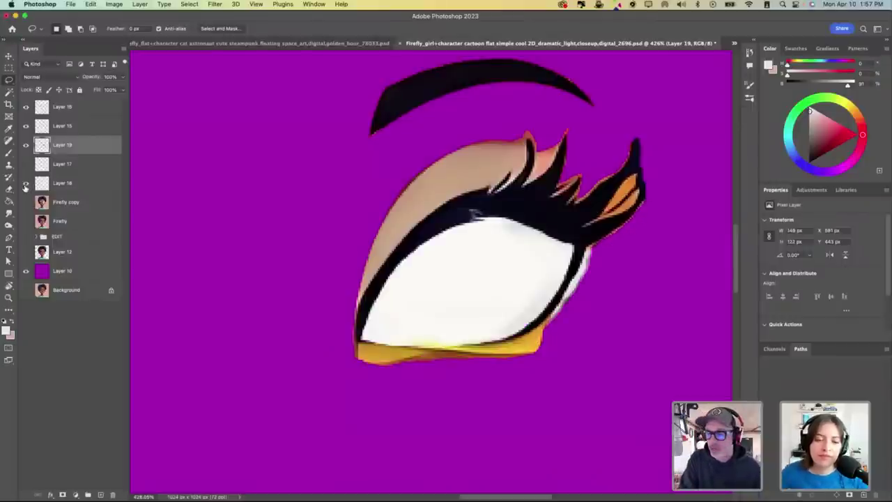
click(83, 166)
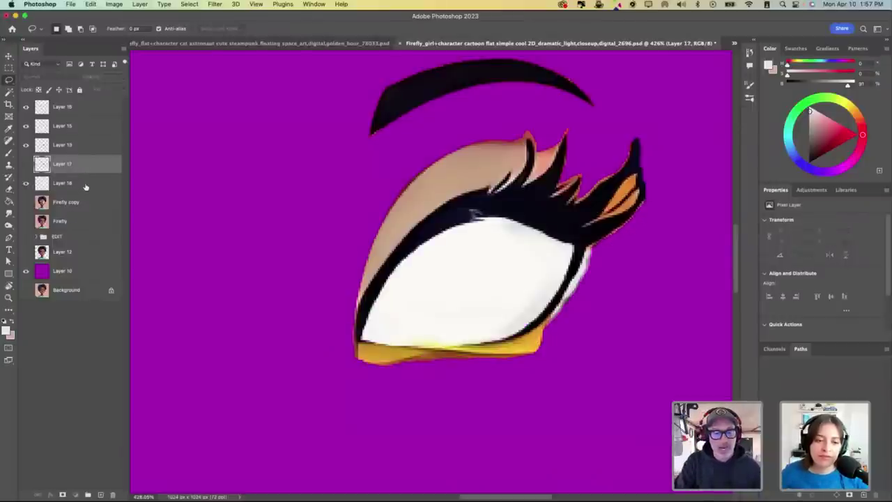
click(82, 187)
mouse_move(589, 240)
mouse_down()
mouse_move(551, 317)
mouse_move(636, 271)
mouse_move(663, 238)
mouse_up()
key(BackSpace)
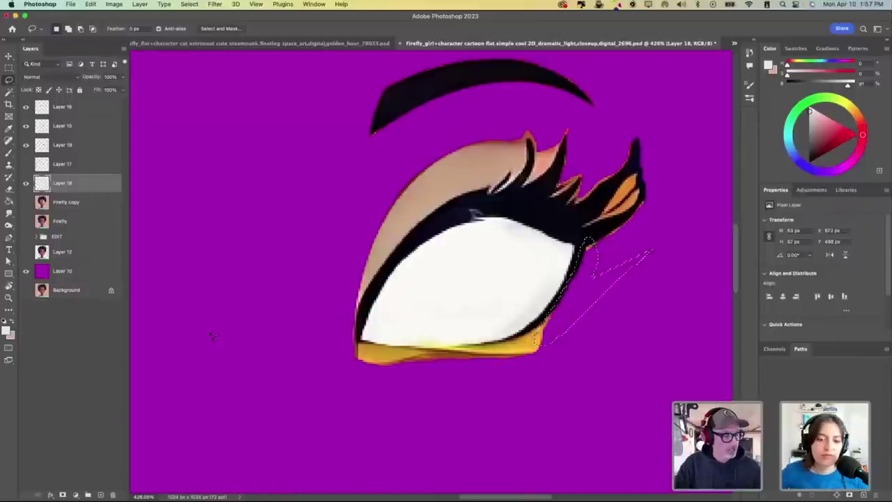
key(super+d)
Step: Show the iris on Layer 17 and shift it slightly within the eye white
click(71, 162)
click(26, 163)
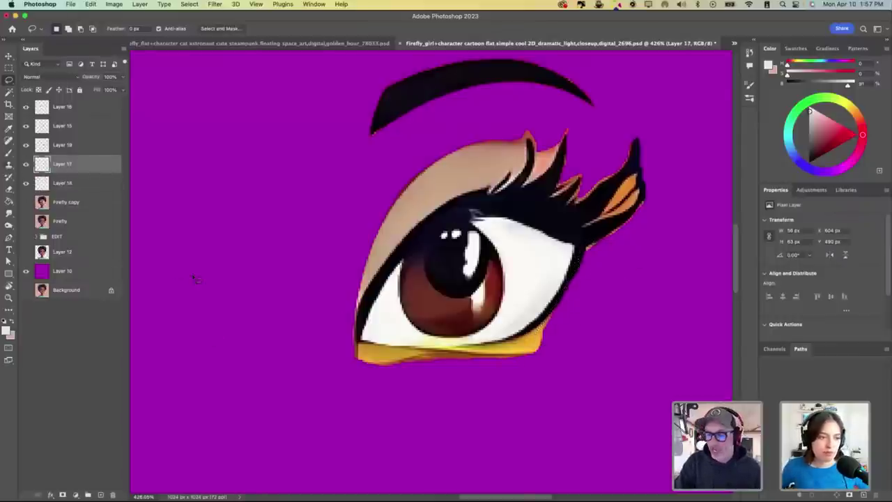
key(v)
click(86, 147)
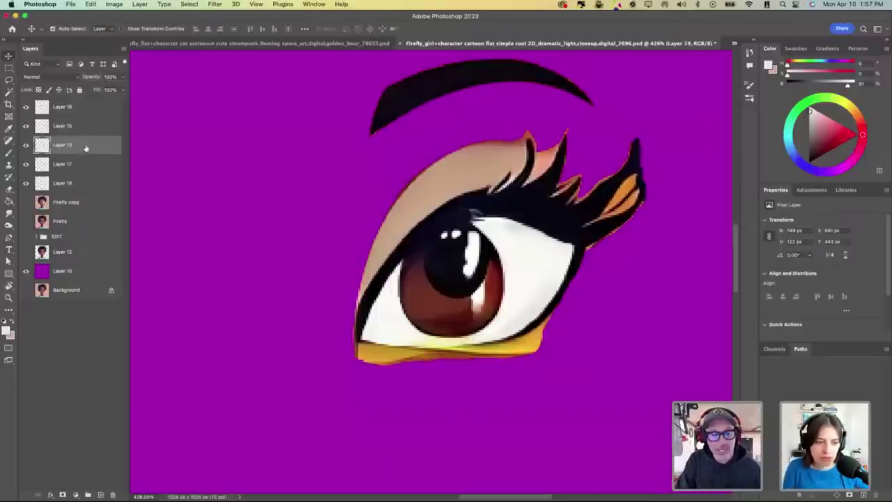
click(68, 164)
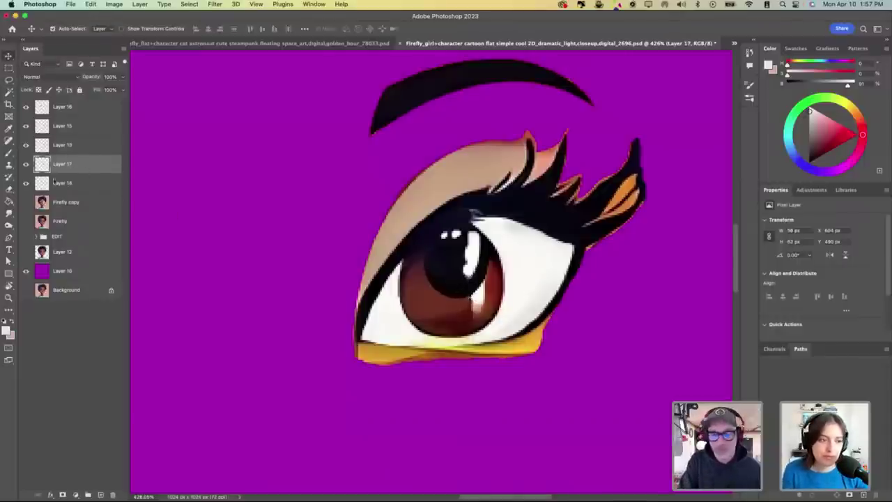
drag(470, 294, 471, 268)
scroll(474, 289, down, 3)
scroll(470, 294, down, 2)
Step: Hide Layers 19 and 18, and trim the white fringe around the iris on Layer 17 with a lasso selection
click(26, 145)
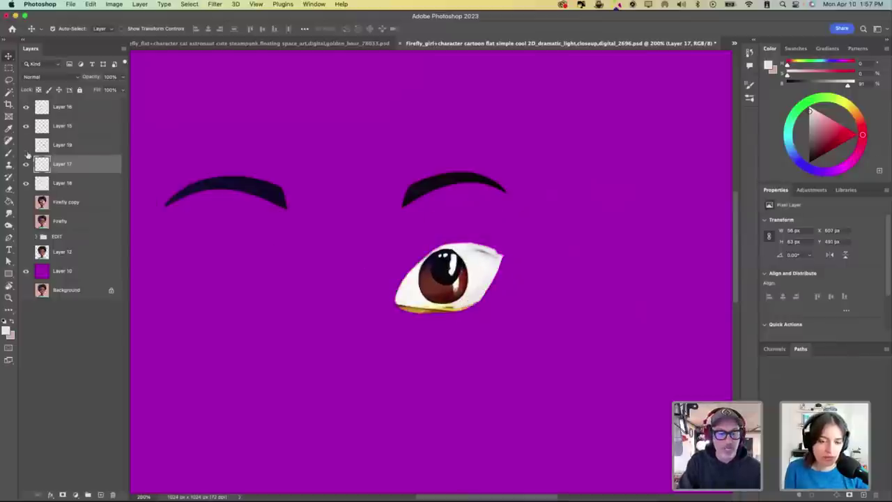
click(26, 182)
key(l)
scroll(460, 287, up, 4)
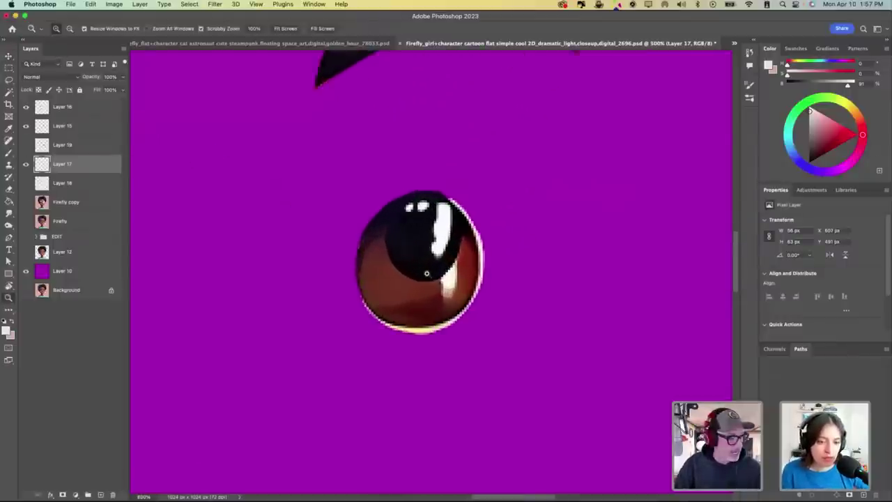
mouse_move(474, 182)
mouse_down()
mouse_move(439, 178)
mouse_move(481, 254)
mouse_move(480, 280)
mouse_up()
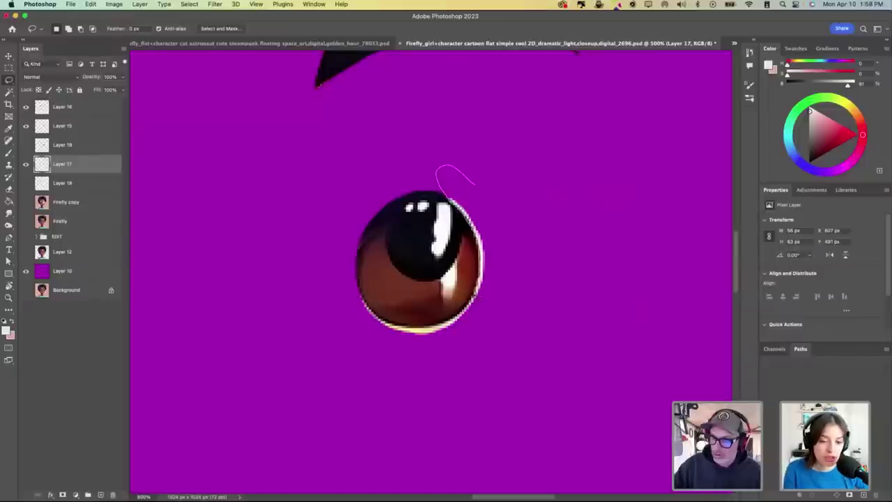
mouse_move(446, 325)
mouse_down()
mouse_move(390, 328)
mouse_move(358, 299)
mouse_move(588, 199)
mouse_up()
key(BackSpace)
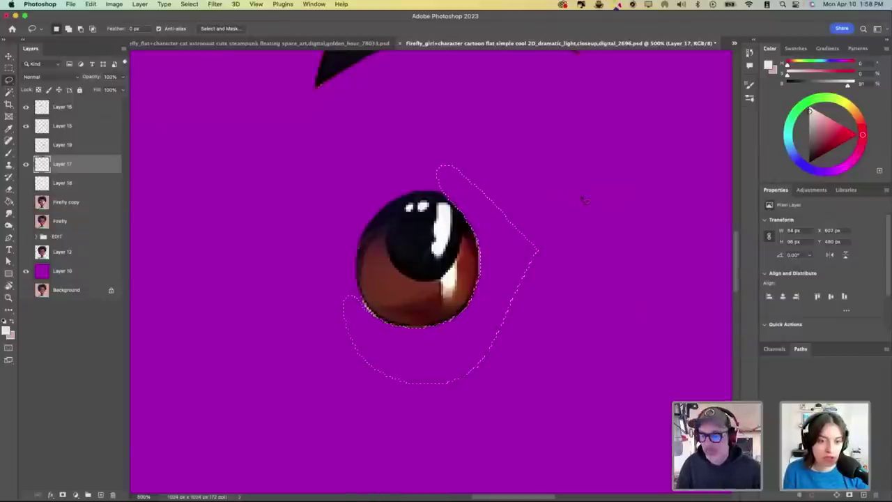
key(super+d)
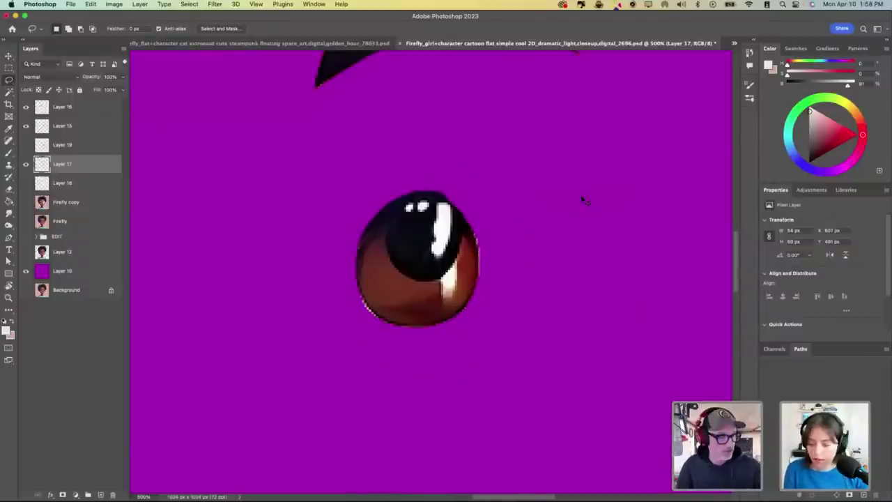
Step: Hide Layers 17, 18 and 19 and bring up the Firefly copy portrait as the active layer
key(super+1)
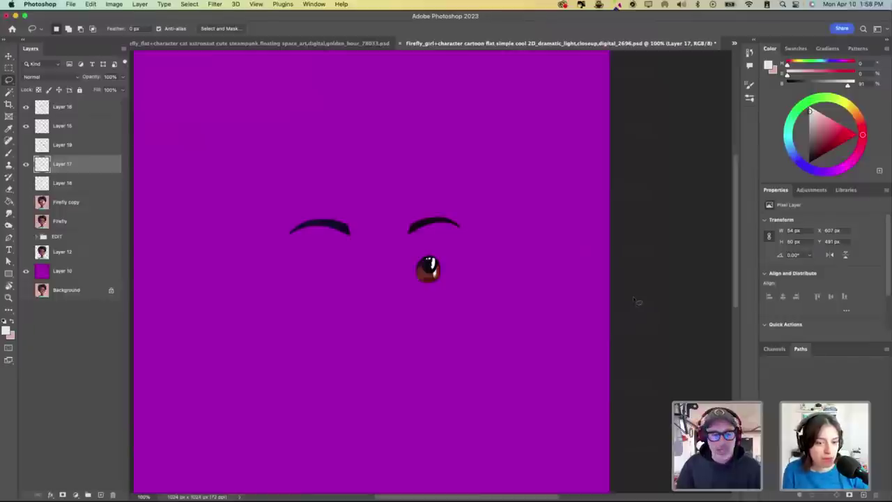
click(27, 144)
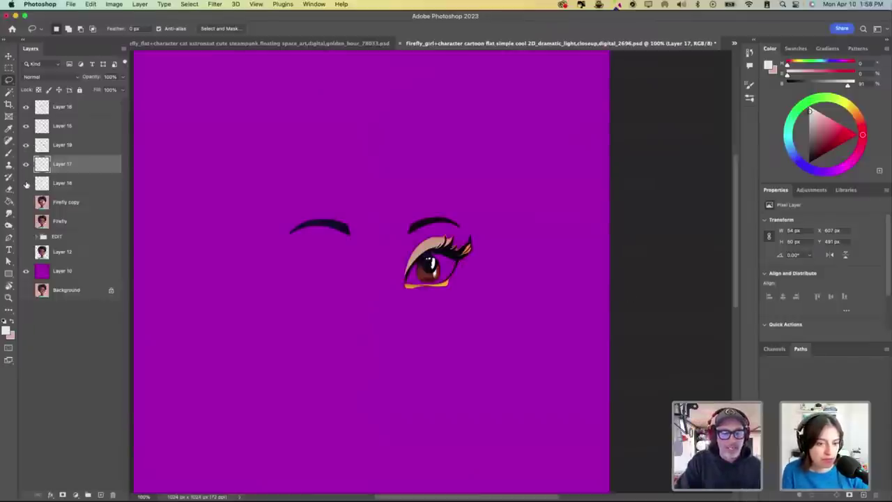
click(26, 182)
drag(28, 183, 27, 145)
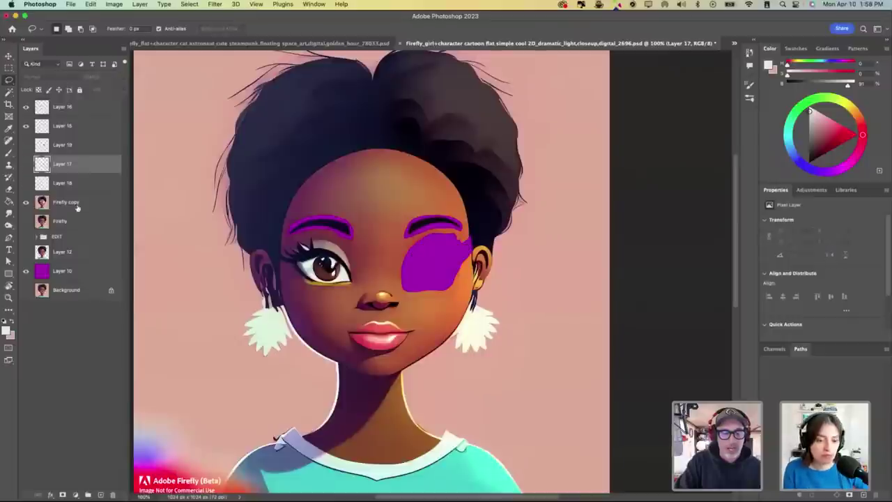
click(75, 204)
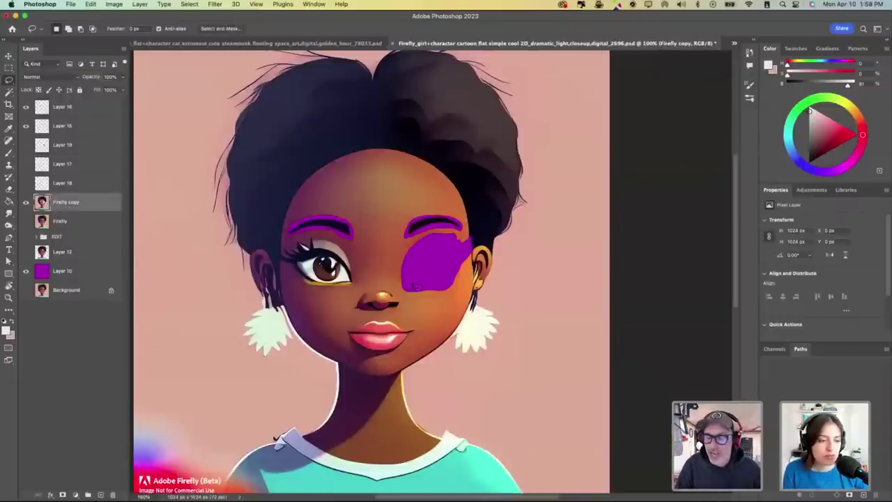
Step: Show Layers 18, 19 and 17 over the portrait to check the assembled eye, and test shifting the lash layer
click(26, 183)
click(66, 182)
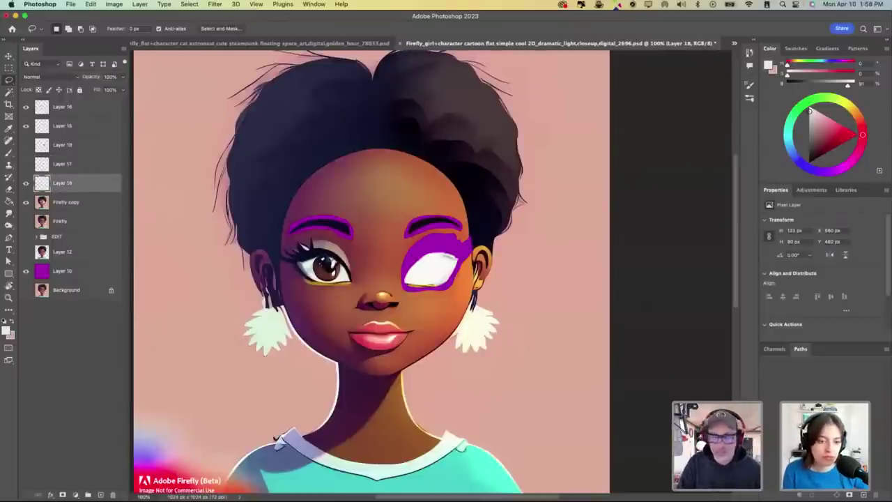
key(v)
click(57, 161)
click(46, 145)
click(27, 145)
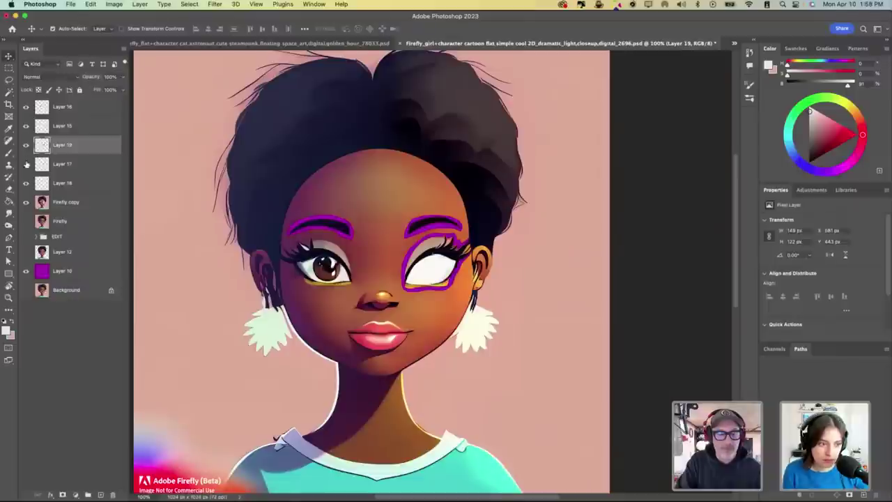
click(27, 163)
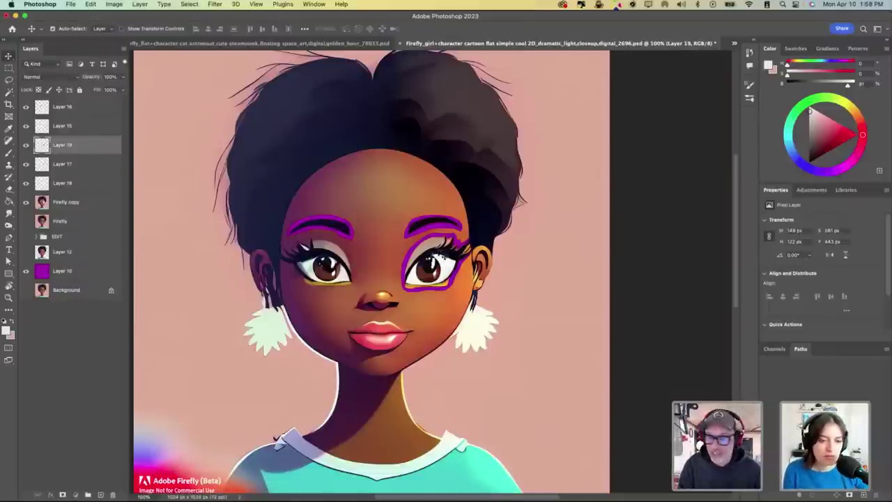
mouse_move(453, 245)
mouse_down()
mouse_move(439, 252)
mouse_move(459, 235)
mouse_move(450, 243)
mouse_up()
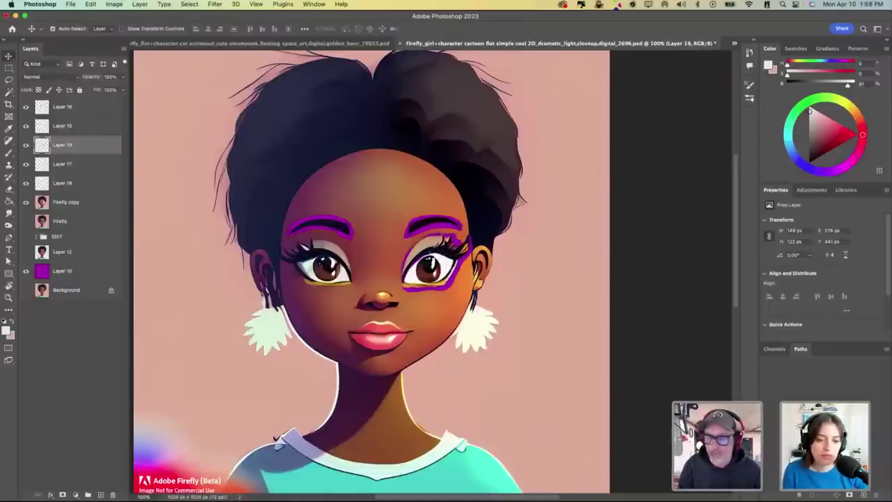
key(super+z)
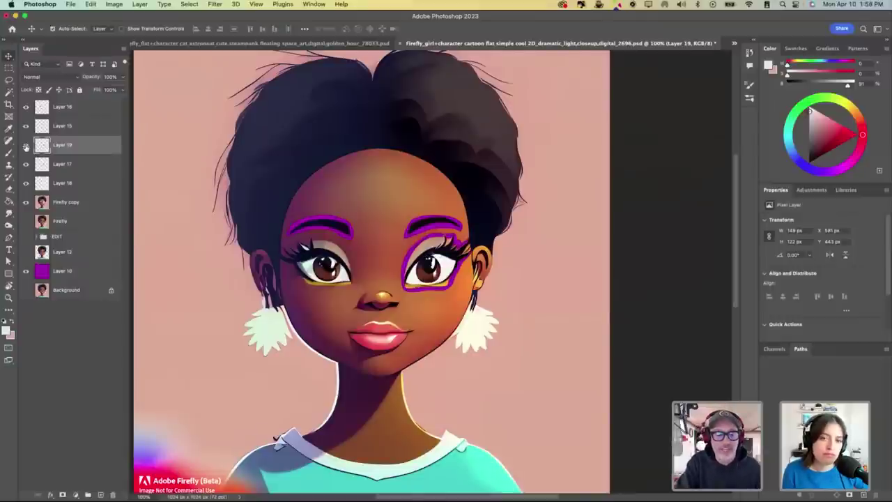
Step: Hide Layers 19, 17, 15 and 16, and make Firefly copy the active layer
drag(26, 147, 26, 165)
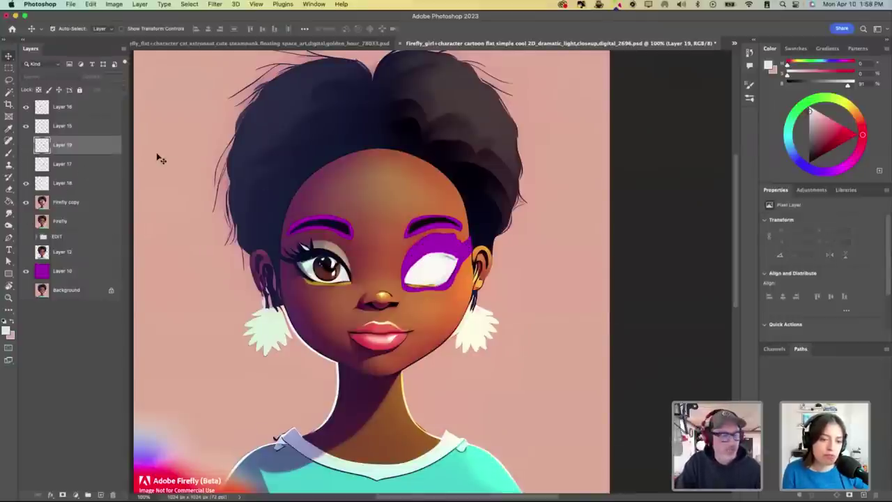
key(z)
click(419, 269)
click(84, 201)
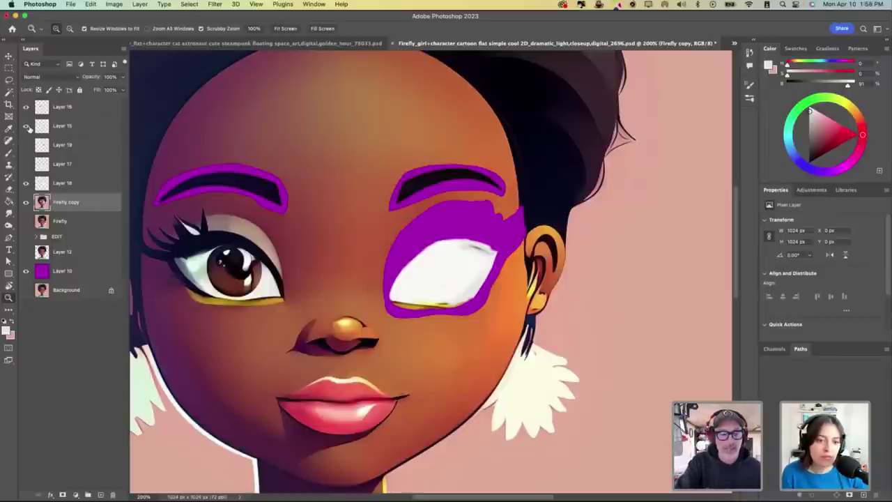
drag(28, 128, 26, 106)
Step: Lasso around the purple eyebrow gap above the cut-out eye and fill it with Content-Aware skin
key(l)
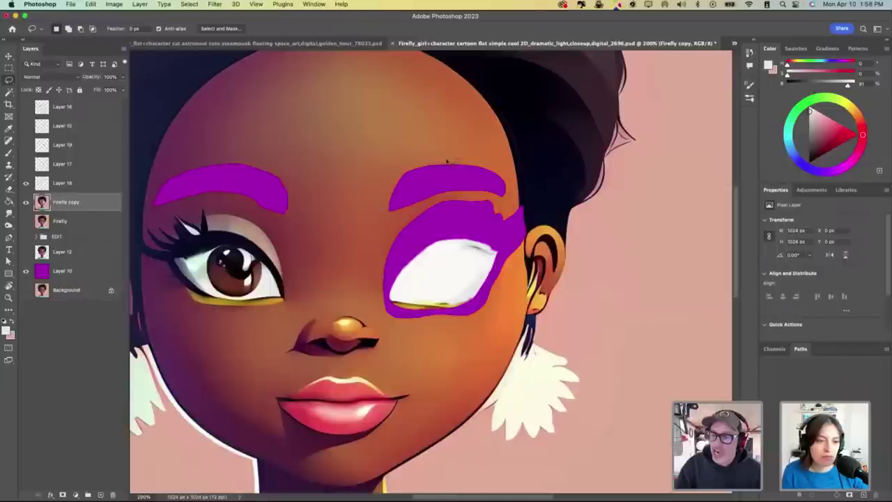
mouse_move(447, 161)
mouse_down()
mouse_move(380, 221)
mouse_move(456, 200)
mouse_move(502, 205)
mouse_move(493, 174)
mouse_up()
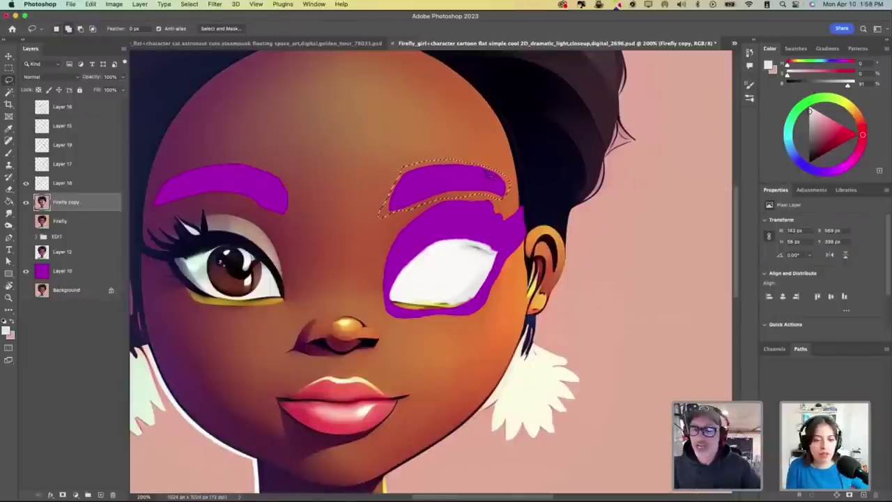
key(shift+BackSpace)
click(507, 165)
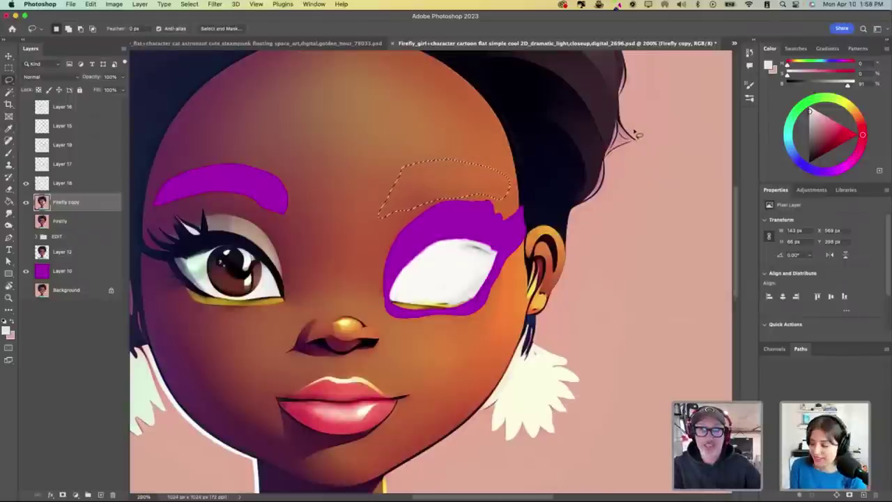
key(super+d)
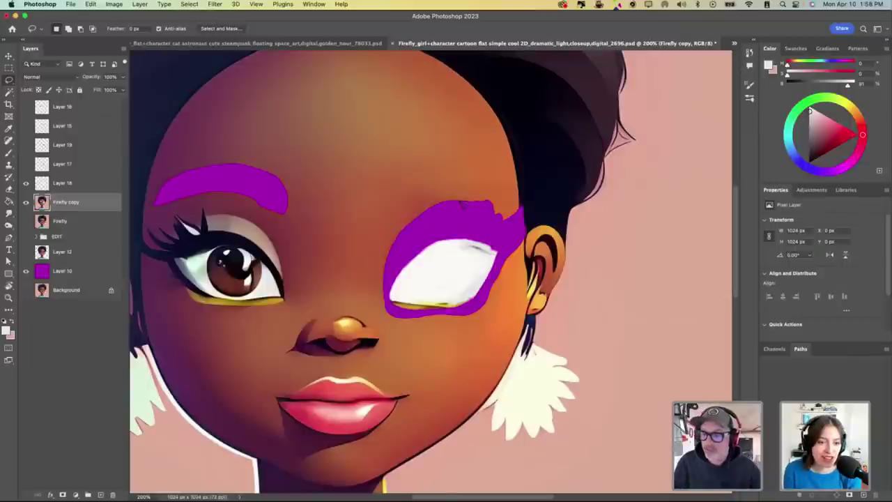
Step: Lasso around the cut-out eye area on Firefly copy and replace it with a Content-Aware fill
mouse_move(416, 213)
mouse_down()
mouse_move(389, 242)
mouse_move(380, 295)
mouse_up()
mouse_move(429, 321)
mouse_down()
mouse_move(513, 280)
mouse_move(526, 238)
mouse_move(471, 199)
mouse_move(439, 198)
mouse_up()
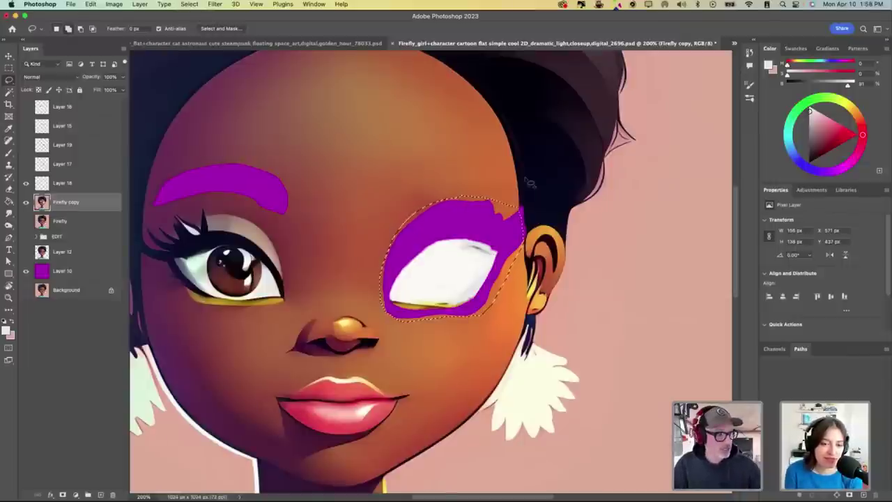
key(shift+BackSpace)
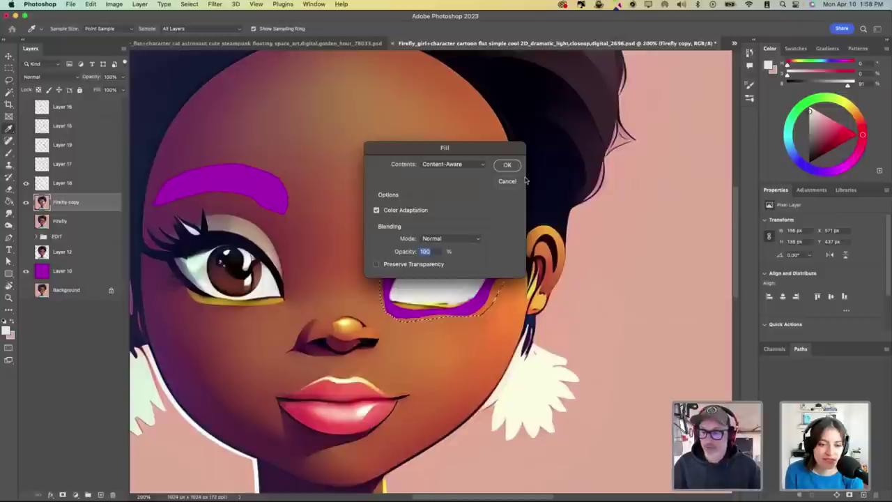
click(507, 165)
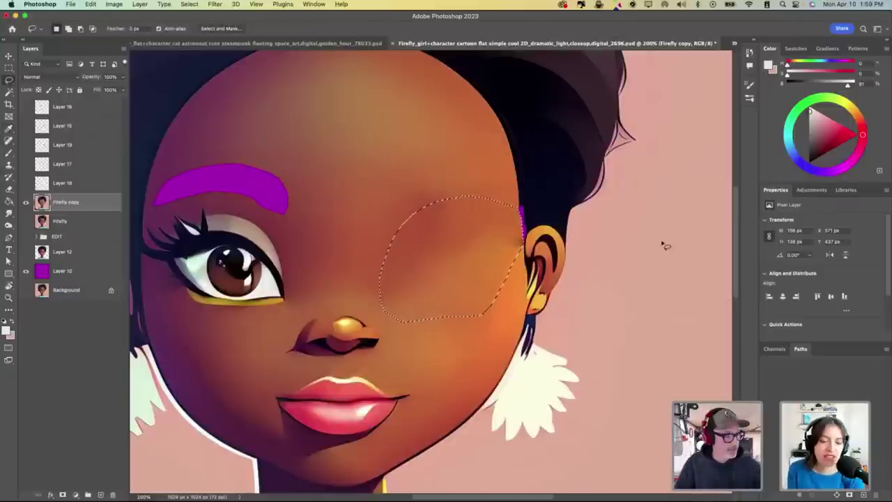
key(ctrl+d)
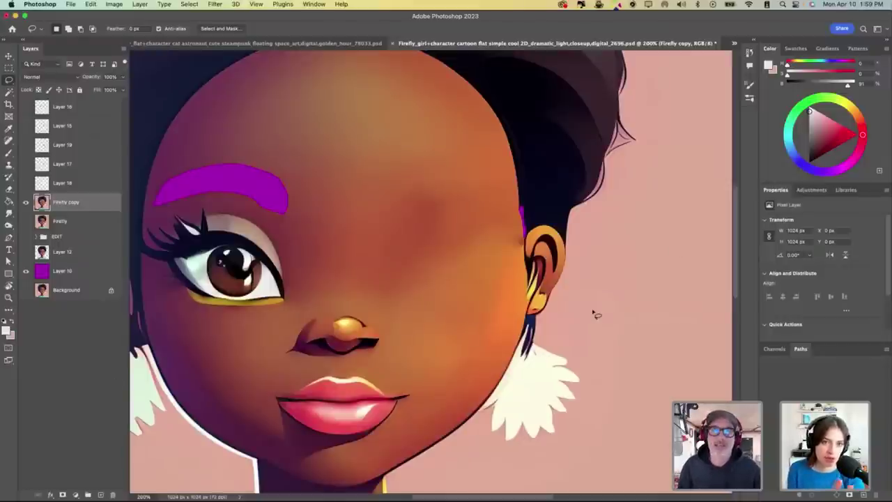
Step: Lasso around the nose on Firefly copy, cut it, paste it in place on a new layer and hide that layer
drag(503, 312, 558, 295)
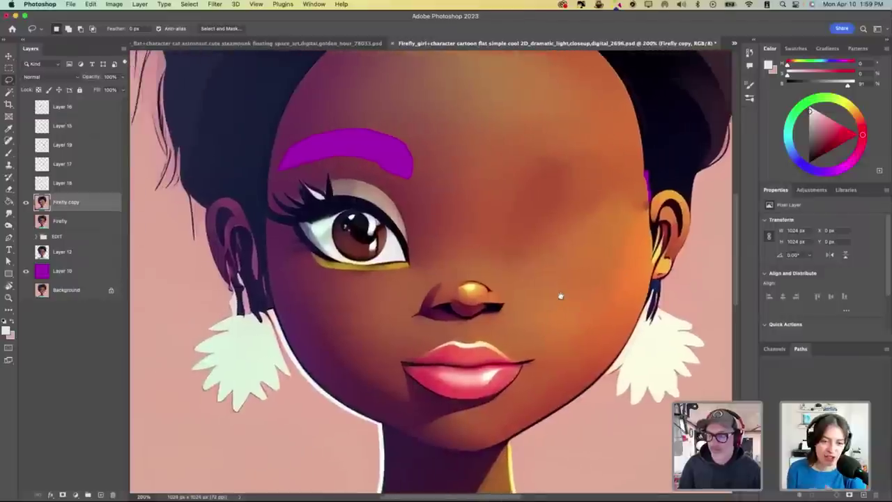
drag(479, 279, 435, 298)
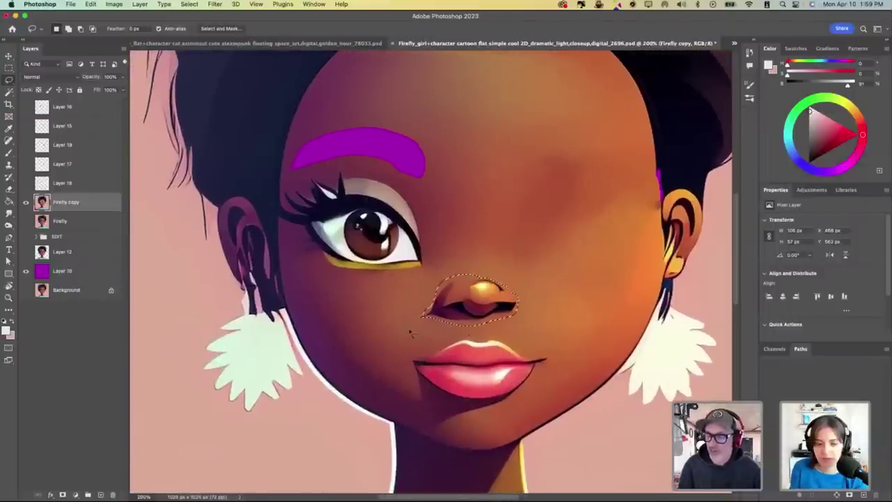
key(alt+BackSpace)
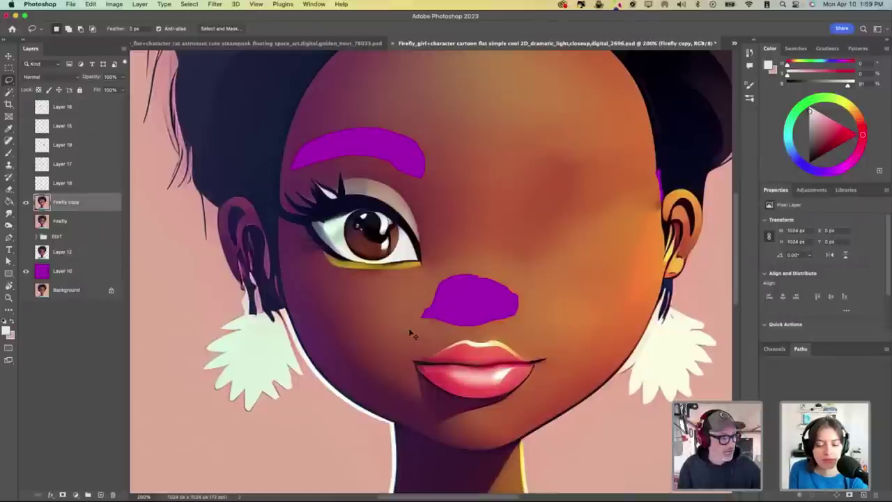
key(super+shift+v)
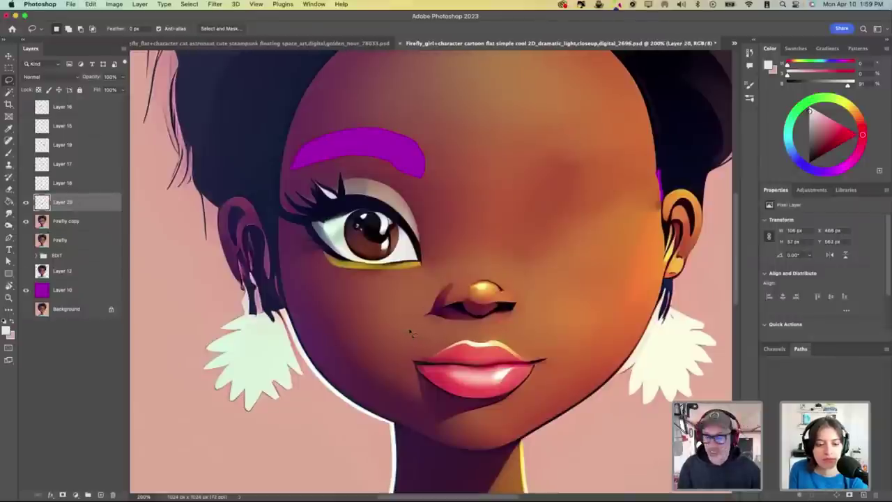
click(26, 202)
Step: Lasso around the purple nose gap, fill it on Firefly copy with Content-Aware skin, and deselect
mouse_move(422, 296)
mouse_down()
mouse_move(468, 330)
mouse_move(520, 316)
mouse_move(492, 279)
mouse_up()
key(Return)
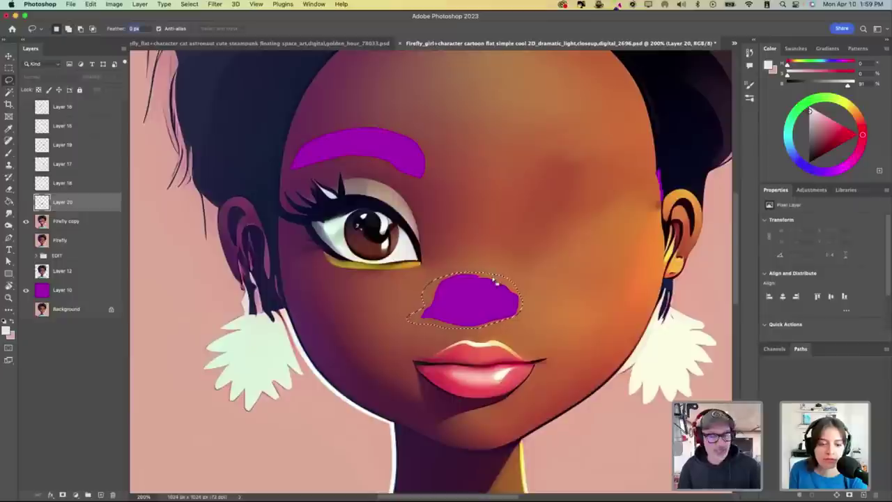
key(BackSpace)
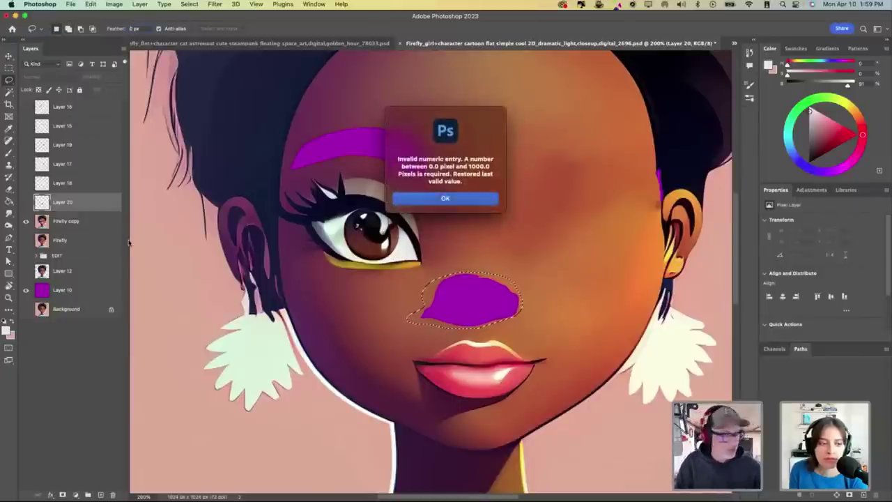
click(468, 196)
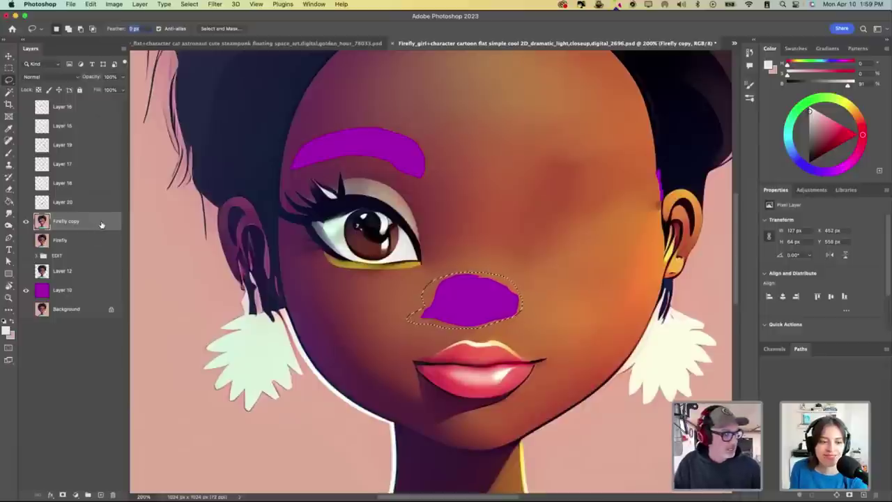
key(shift+BackSpace)
key(Return)
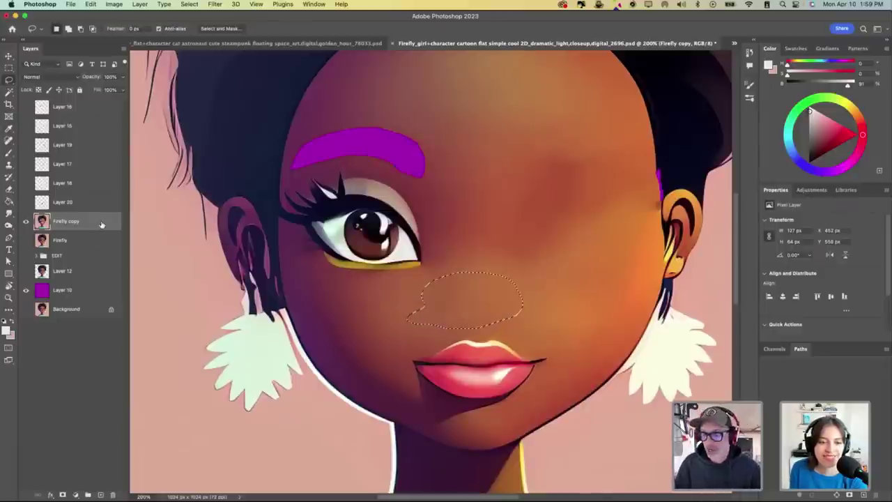
key(super+minus)
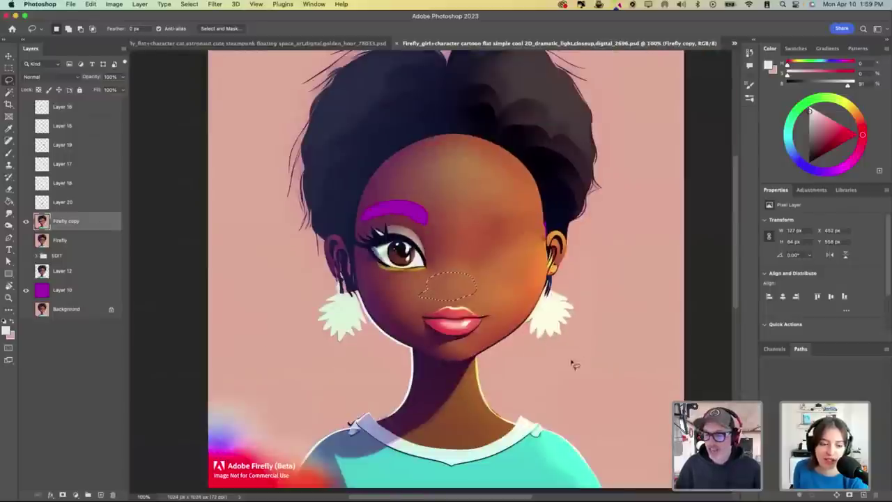
key(super+d)
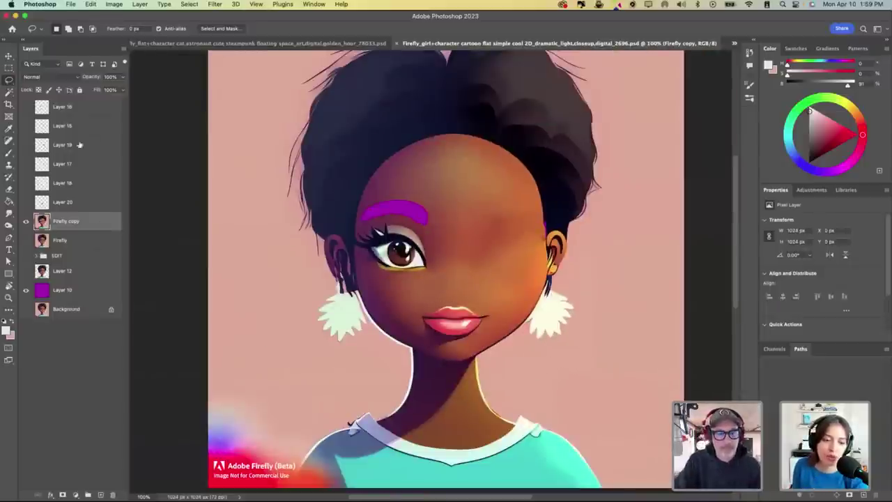
Step: Hide Firefly copy, show the EDIT group and expand it to reveal its separated character layers
click(26, 221)
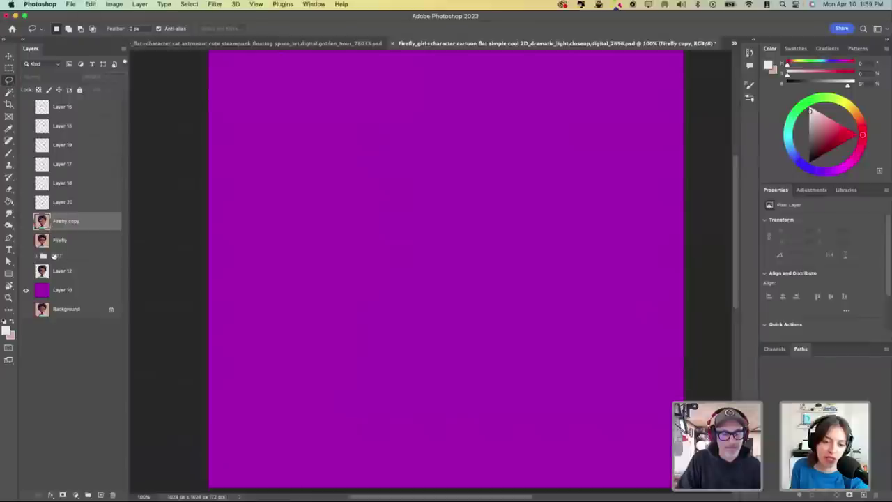
click(26, 256)
click(37, 256)
click(73, 259)
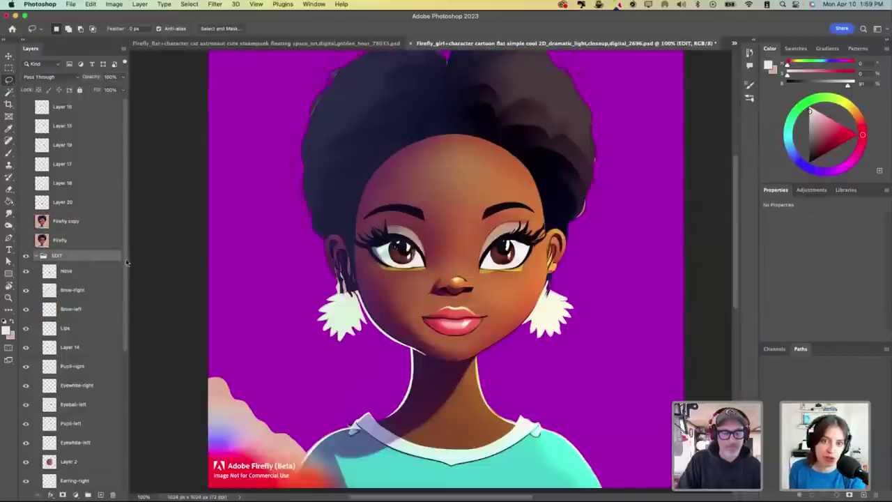
scroll(119, 300, down, 3)
scroll(118, 300, down, 3)
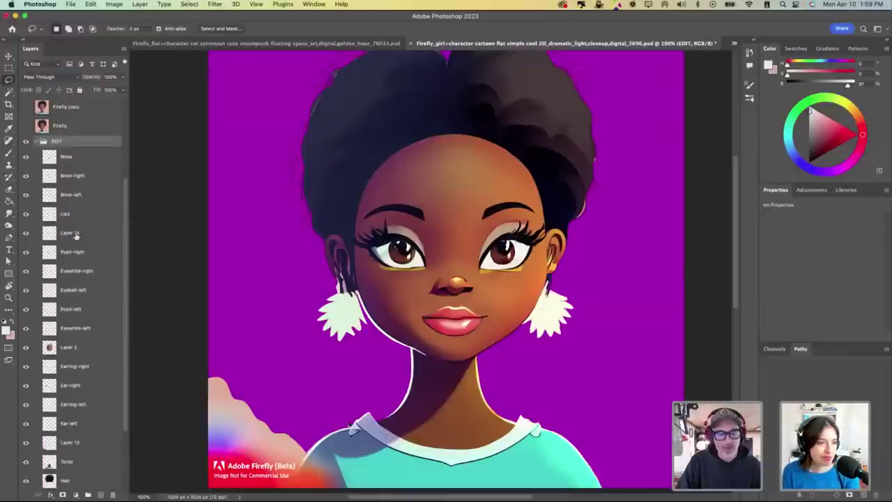
scroll(119, 369, down, 2)
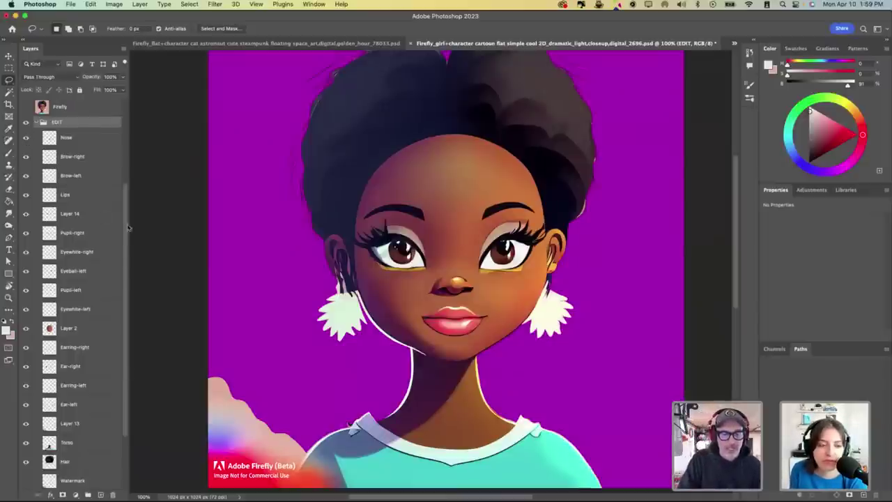
scroll(107, 214, down, 1)
Step: Hide all the visible layers inside the EDIT group, from Nose down to Hair, leaving only the purple backdrop
drag(27, 120, 27, 393)
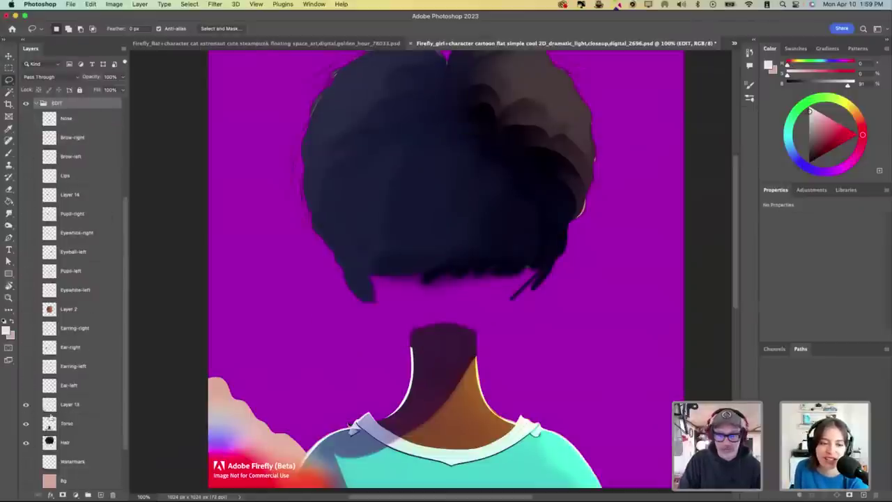
click(27, 407)
drag(26, 424, 26, 442)
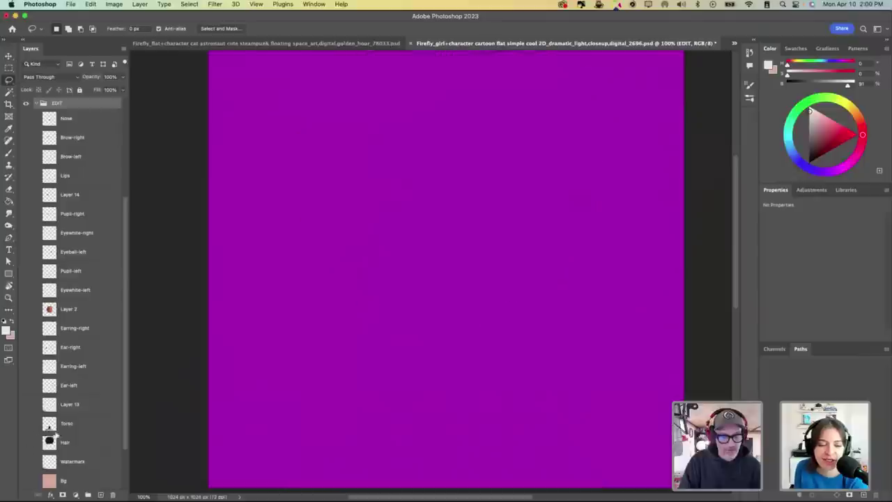
scroll(56, 439, down, 3)
Step: Show the Watermark, Hair and Torso layers one by one, and toggle Layer 13 on and off
click(26, 404)
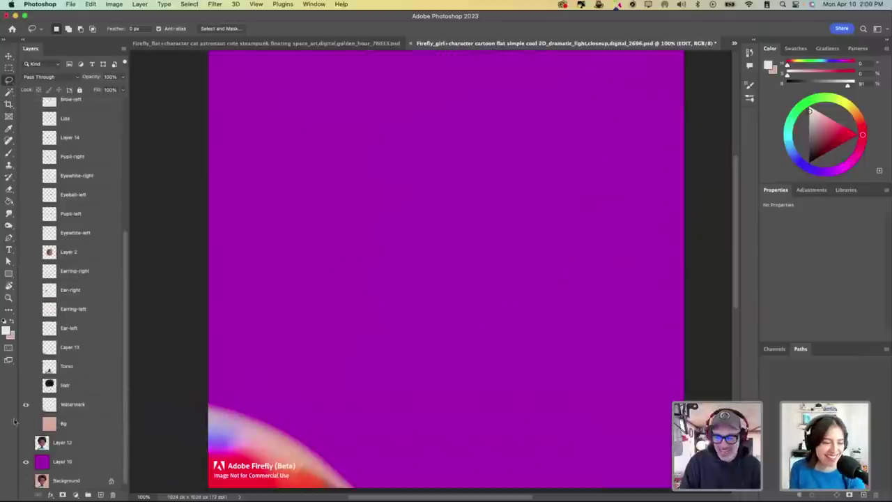
click(25, 385)
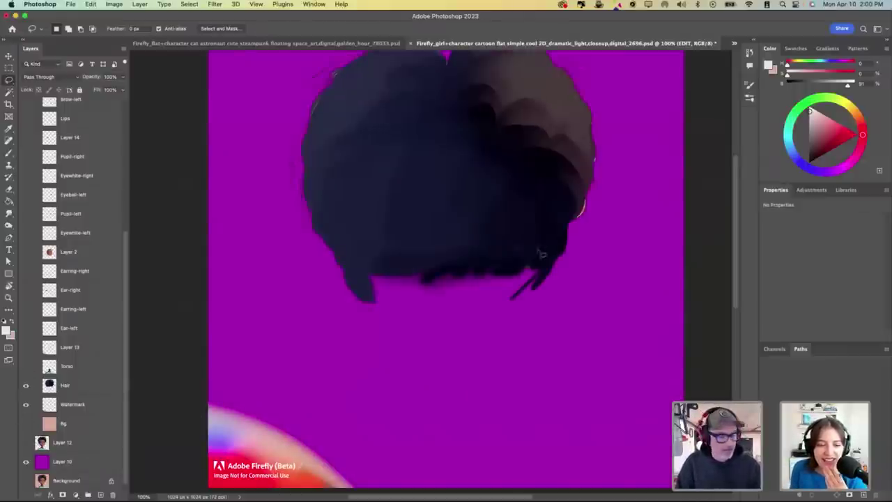
drag(538, 280, 495, 334)
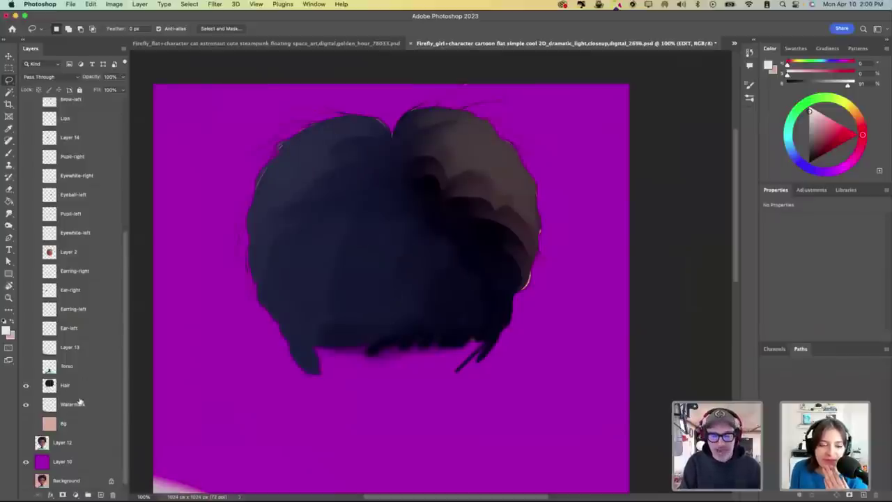
click(26, 366)
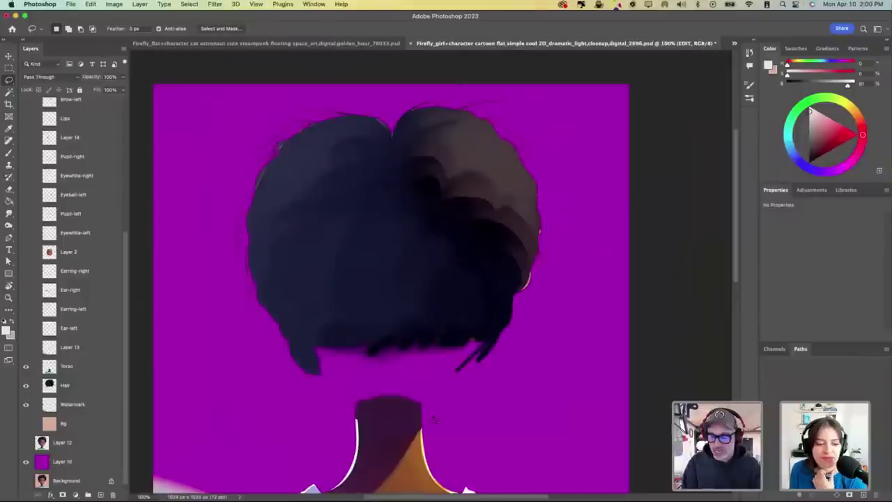
drag(494, 395, 521, 359)
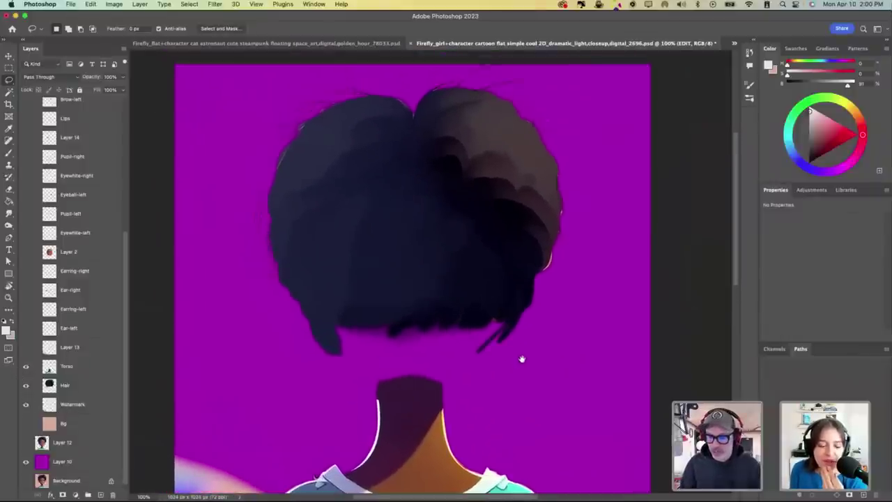
click(26, 347)
click(26, 348)
Step: Show the Ear-left, Earring-left, Ear-right and Earring-right layers over the hair
click(26, 328)
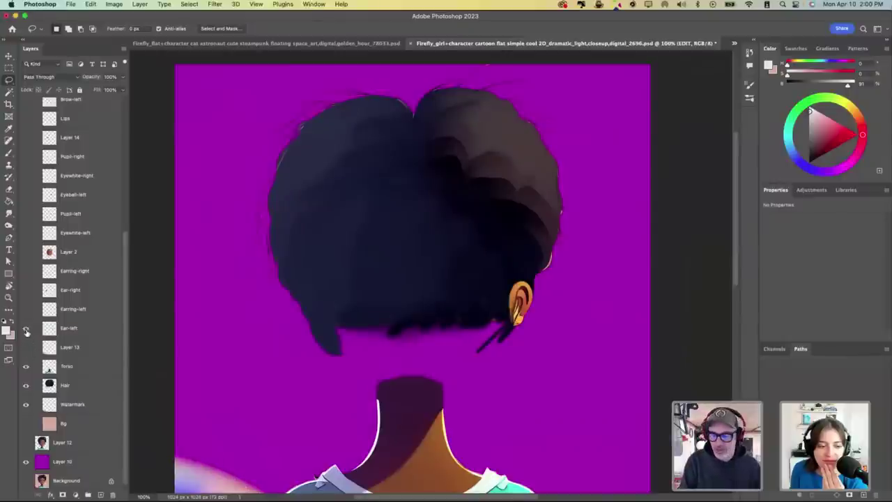
click(26, 309)
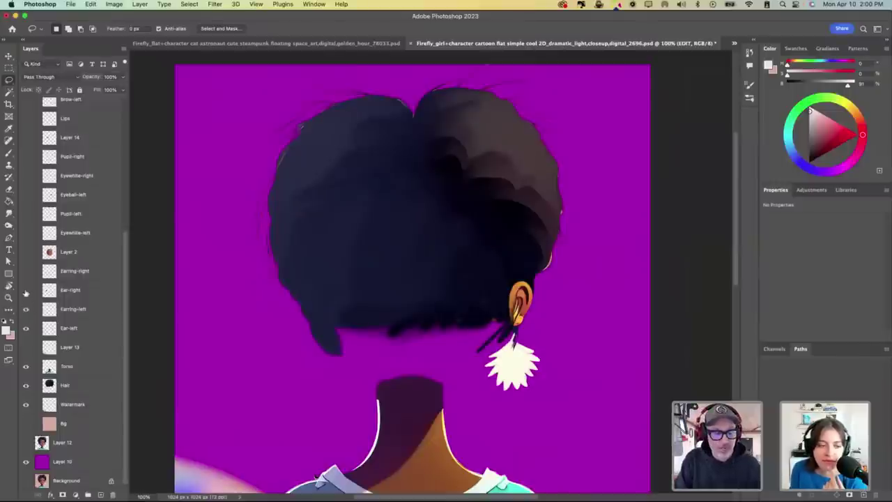
click(26, 290)
click(26, 271)
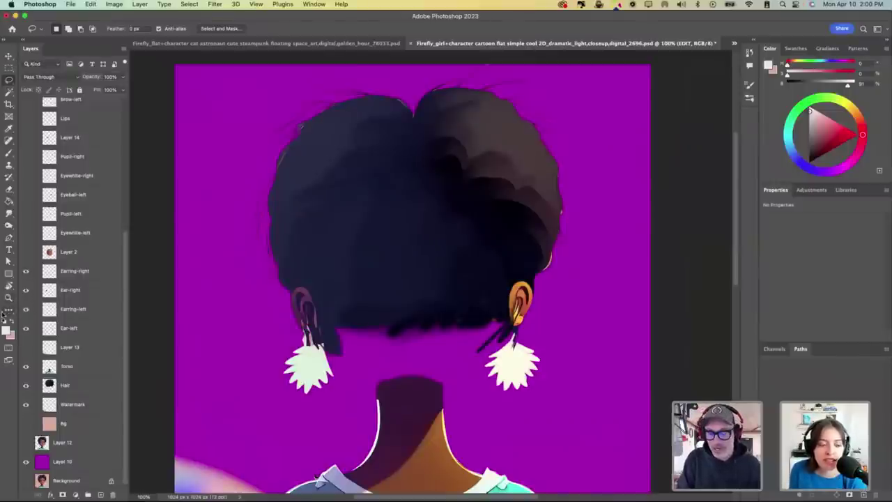
Step: Show the blank face on Layer 2 and build up its first eye with Eyewhite-left, Pupil-left and Eyeball-left
click(26, 252)
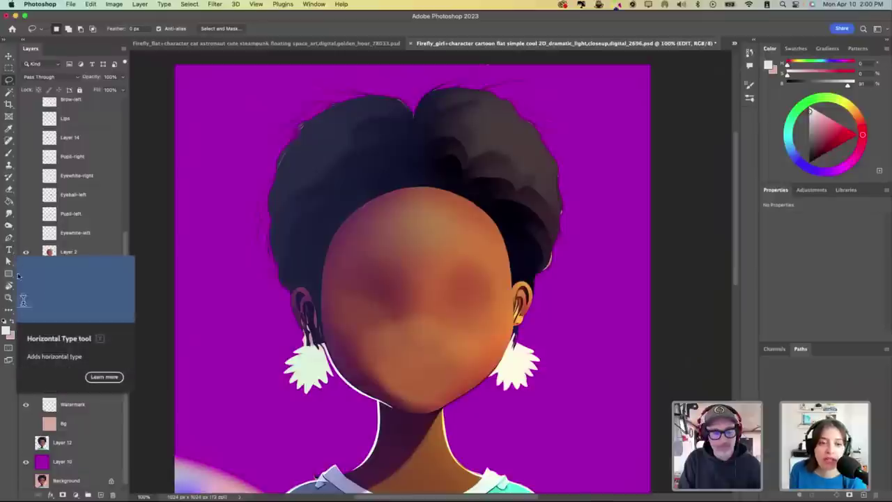
click(26, 233)
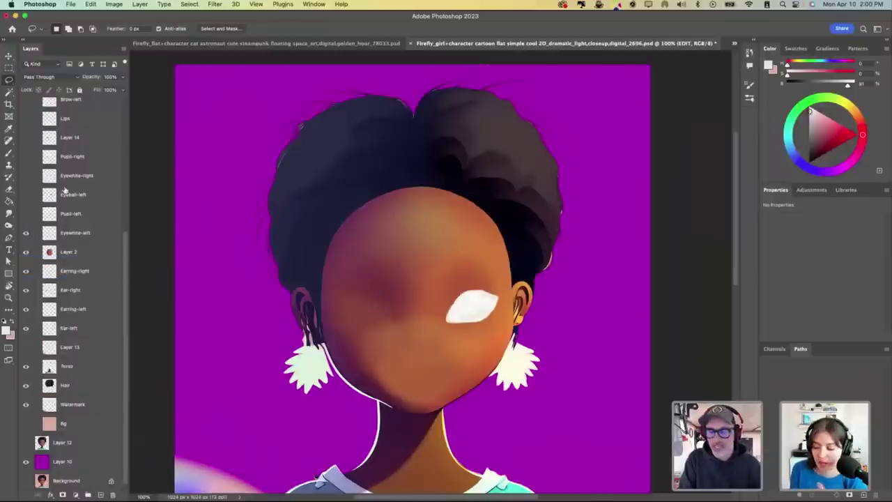
click(26, 213)
click(25, 194)
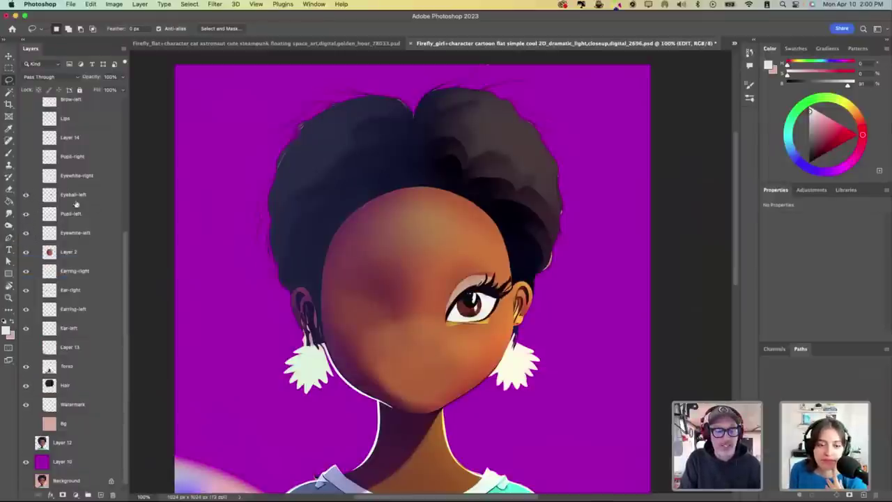
Step: Show Eyewhite-right, Pupil-right and Layer 14 to build up the other eye
scroll(125, 221, up, 2)
scroll(123, 210, up, 2)
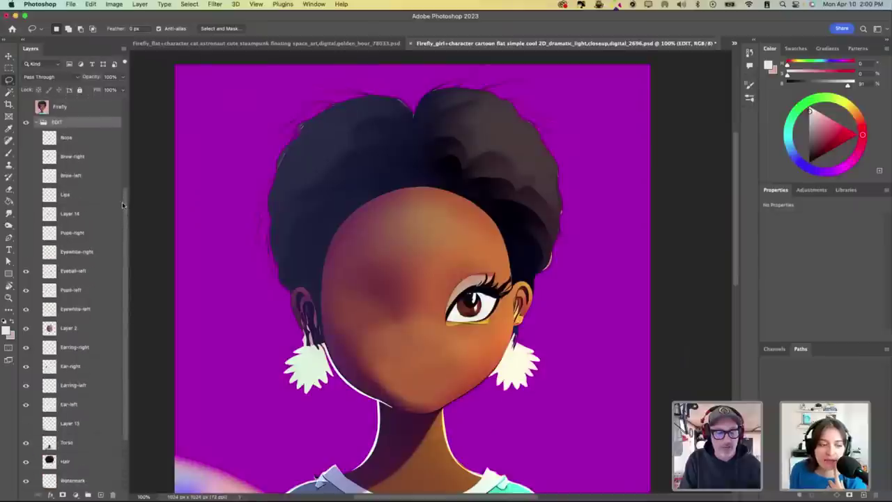
click(26, 254)
click(26, 232)
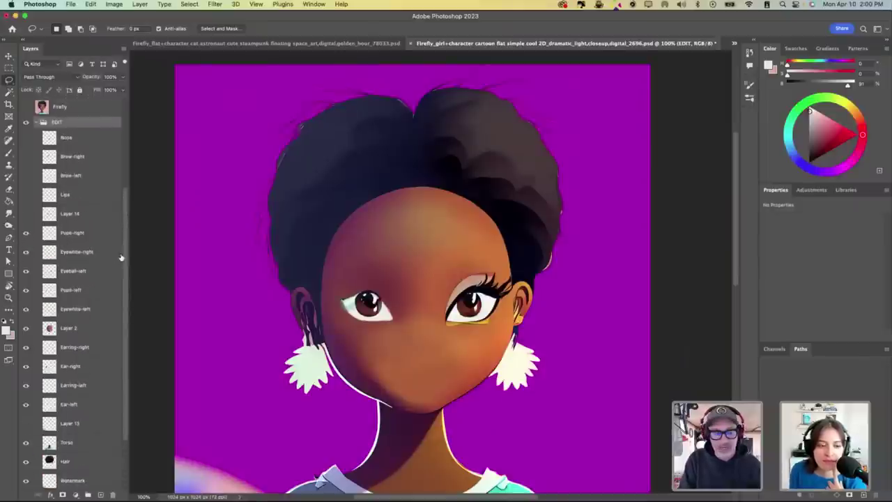
scroll(122, 229, up, 2)
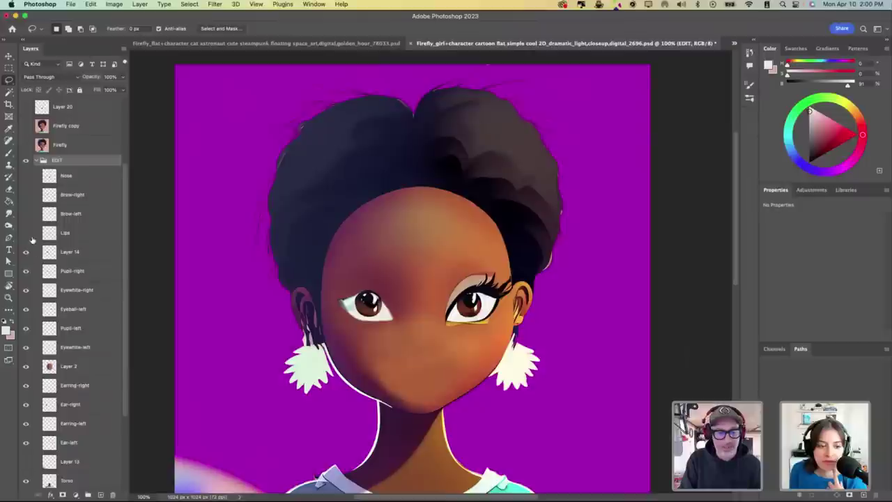
Step: Show the Lips, Brow-left, Brow-right and Nose layers to complete the assembled face
click(26, 233)
click(26, 213)
click(25, 194)
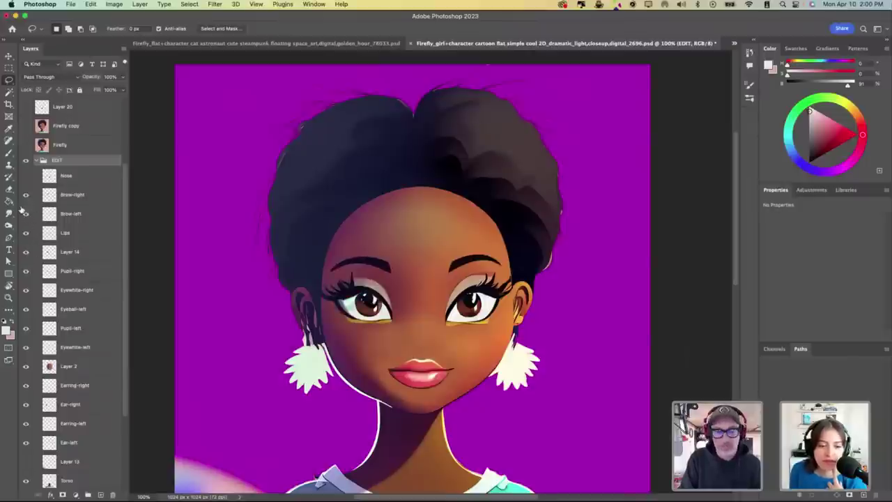
click(26, 175)
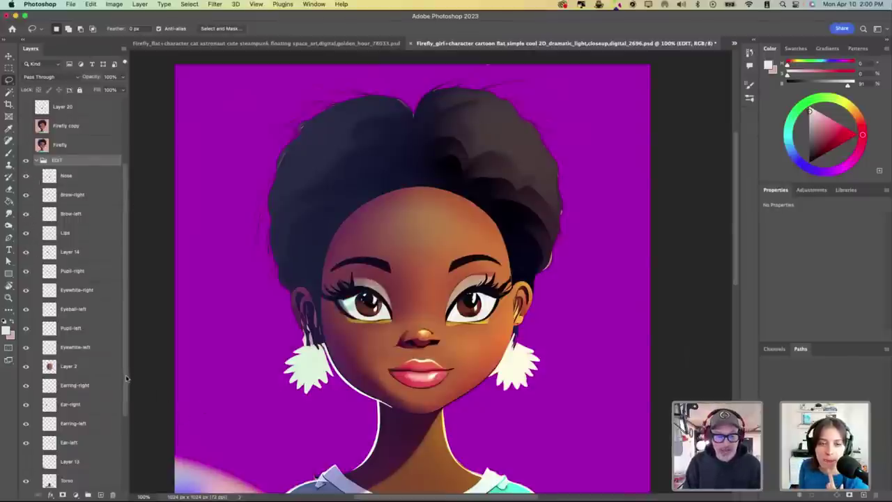
Step: Show the original Firefly layer briefly to compare it with the assembled character, and hide it again
click(25, 145)
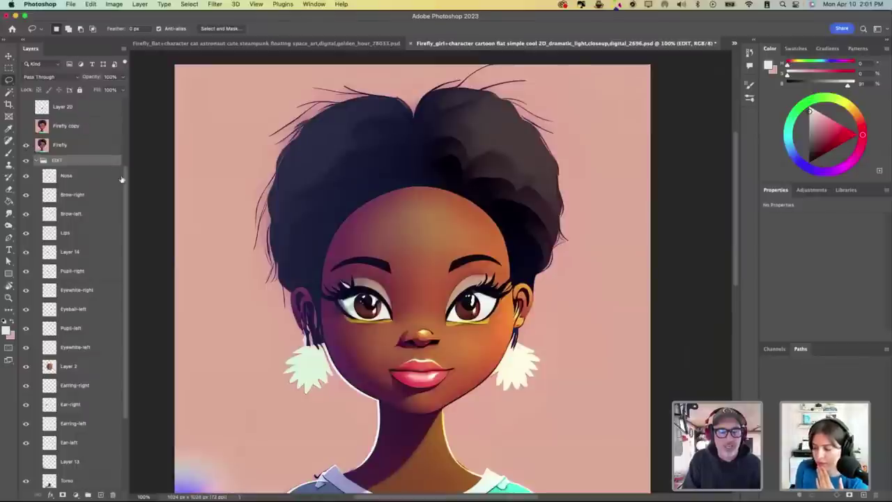
drag(124, 179, 127, 107)
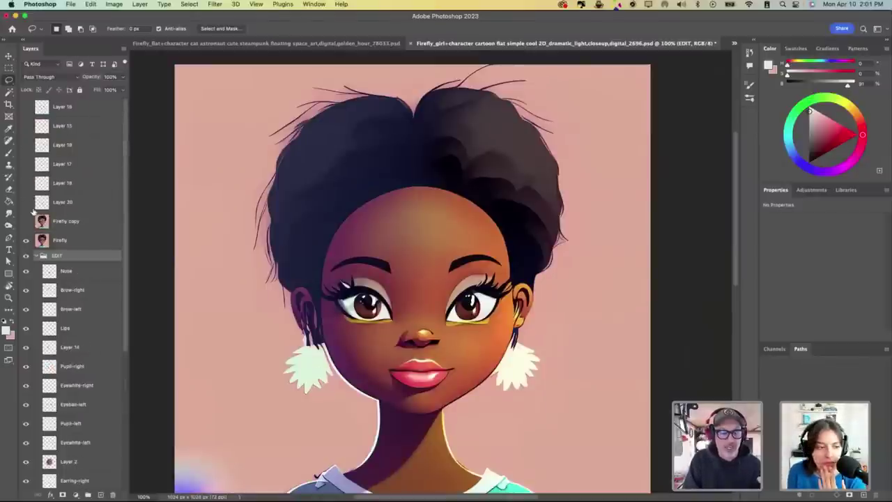
click(26, 241)
drag(126, 220, 120, 387)
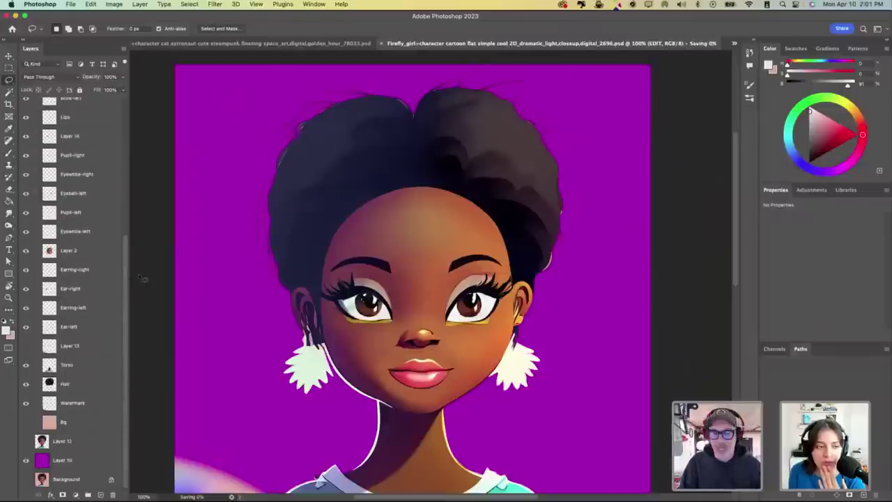
Step: Switch to Animate and create a new 1920 x 1080 Full HD character animation document
key(super+Tab)
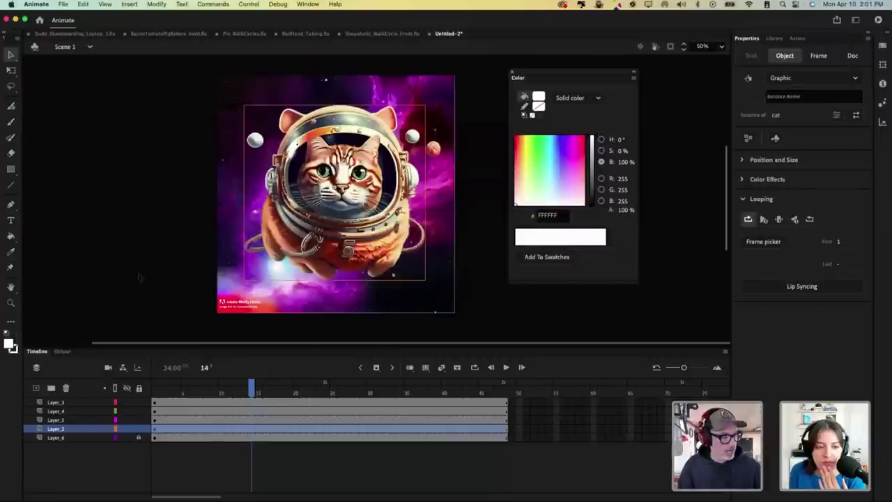
key(super+n)
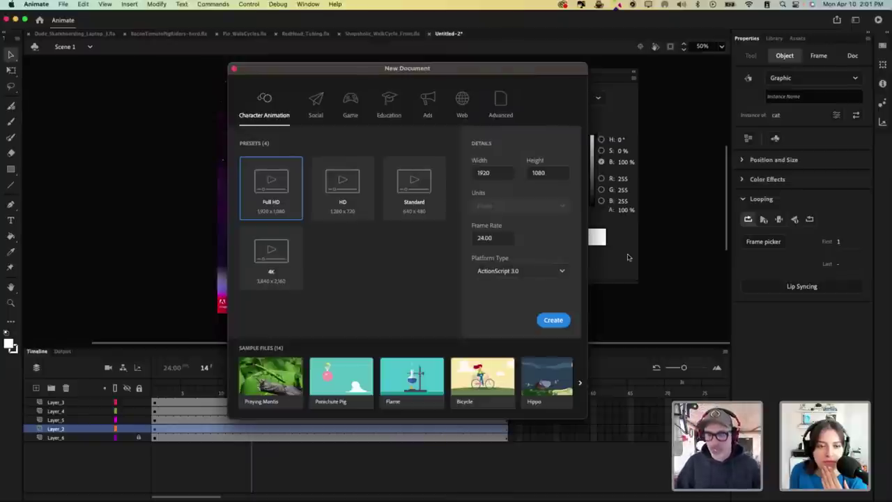
click(554, 320)
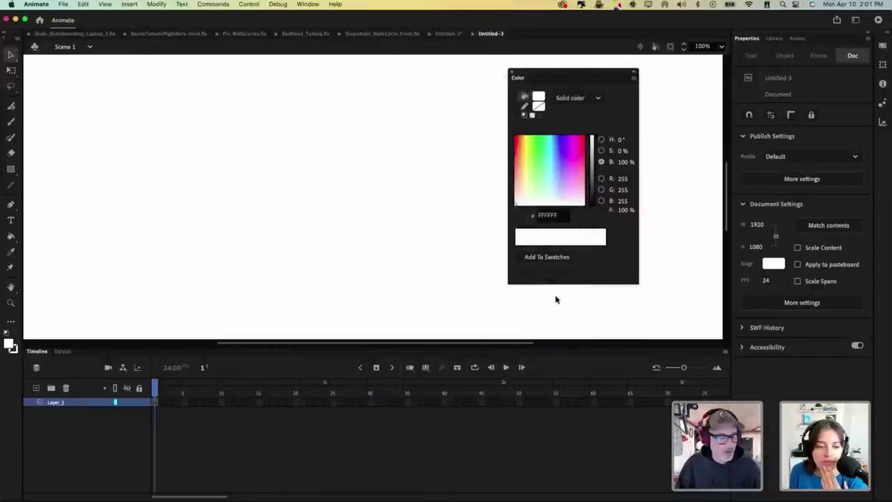
Step: Set the document's frame rate to 30 and move the Color panel aside to clear the stage
key(super+j)
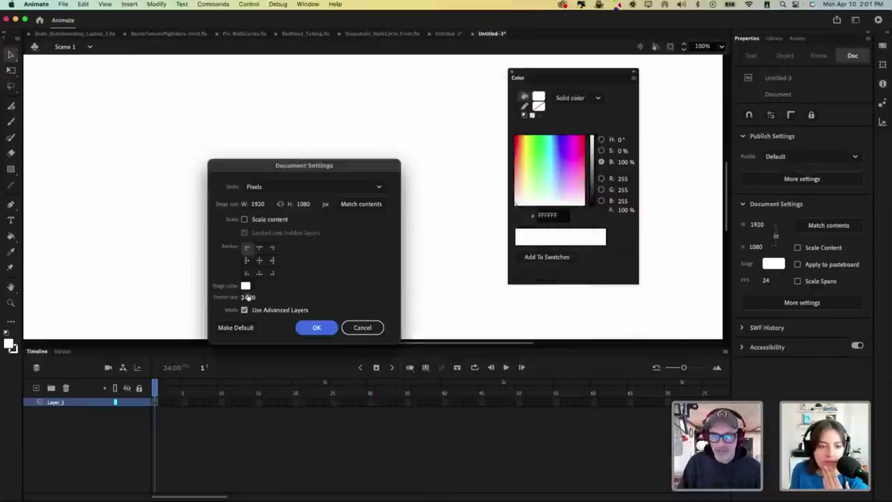
double_click(246, 296)
text(30)
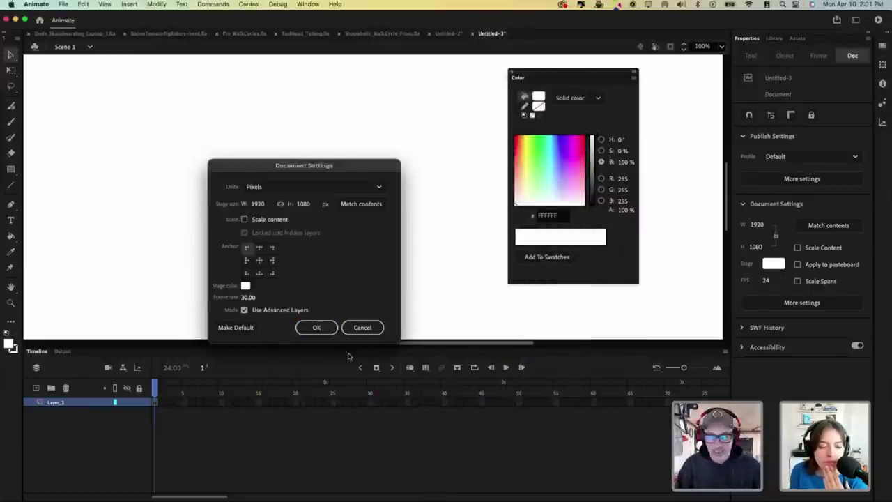
click(318, 327)
drag(548, 74, 621, 73)
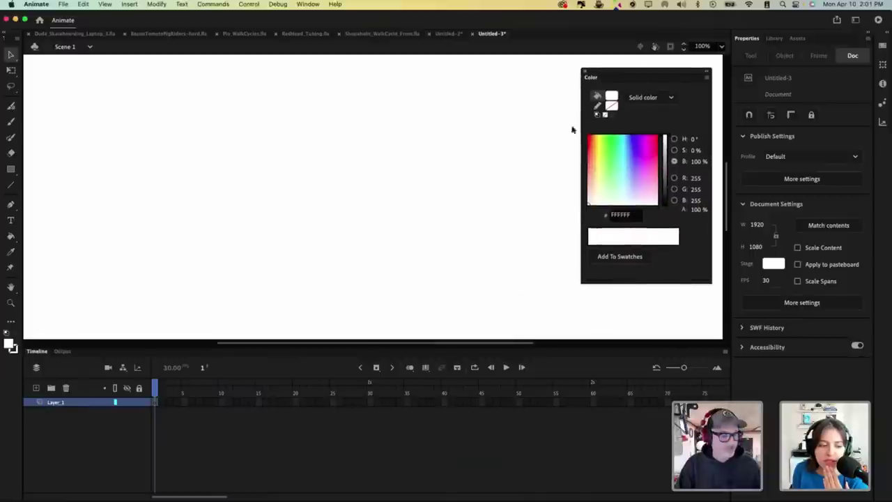
drag(456, 254, 490, 202)
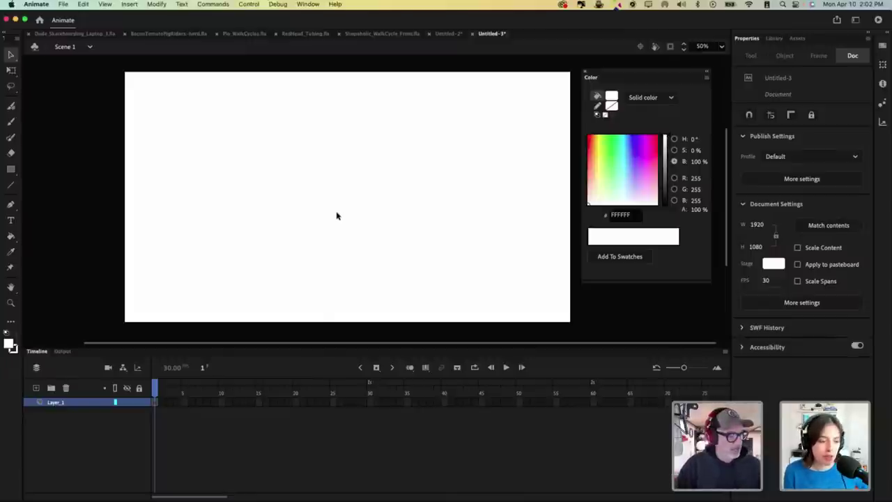
Step: Import the layered Firefly girl PSD to the stage from the Girl folder, opening its import options
key(super+r)
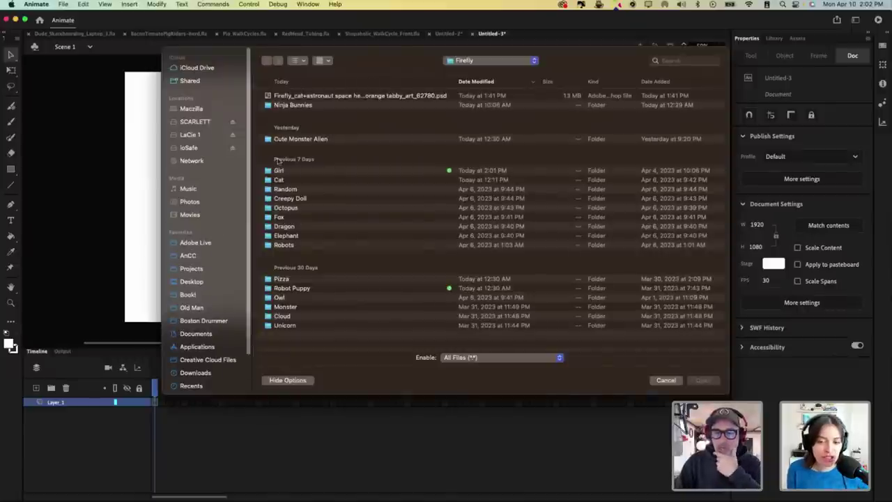
click(278, 171)
double_click(273, 174)
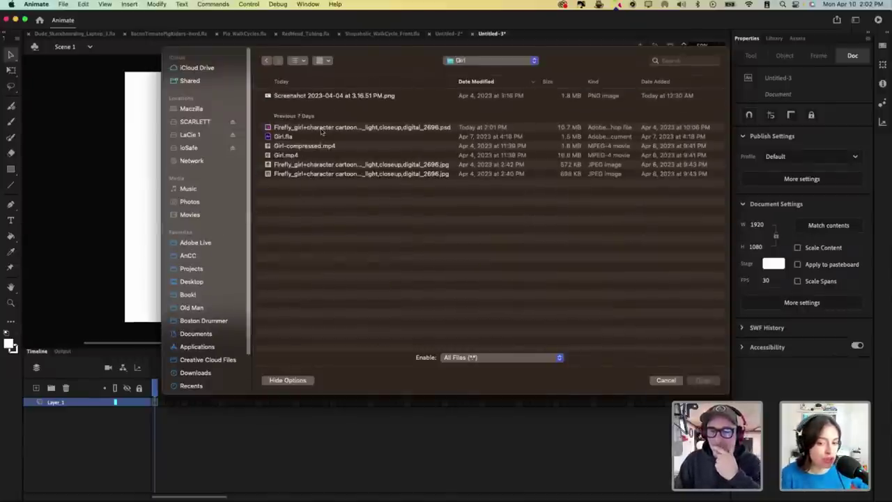
click(323, 128)
key(space)
key(space)
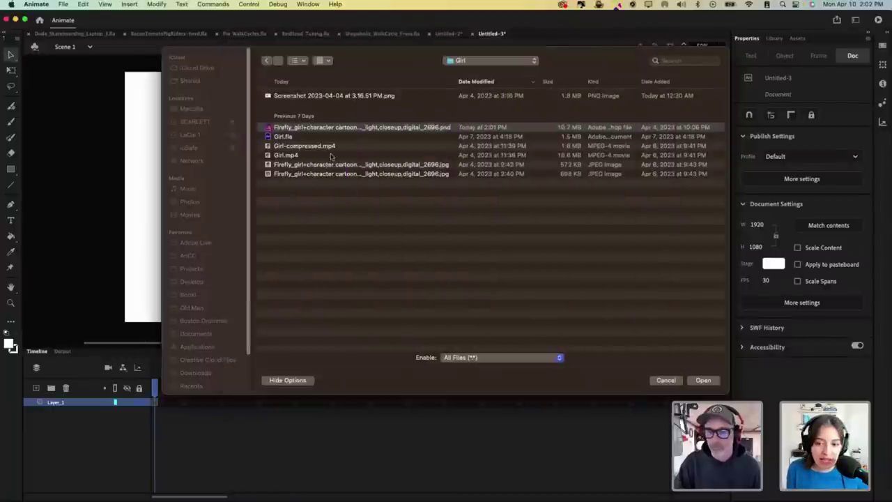
double_click(305, 129)
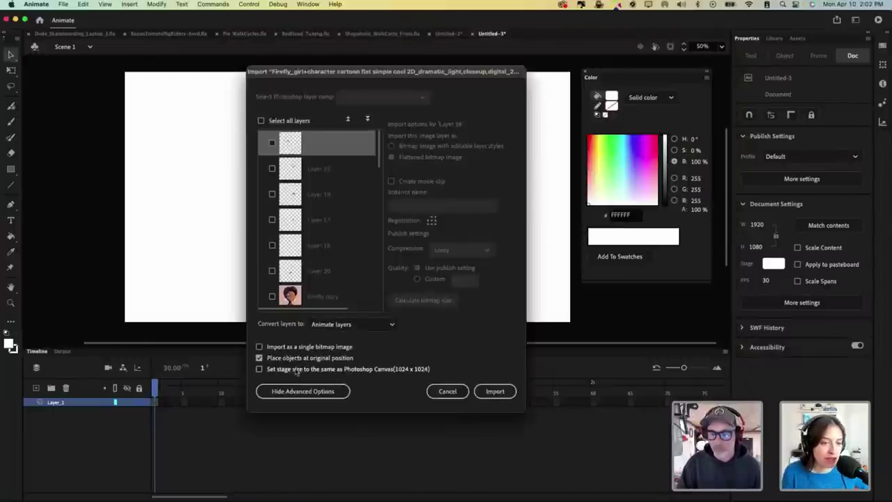
Step: Exclude the purple Layer 10 from the import and include the Bg layer instead
drag(379, 149, 380, 280)
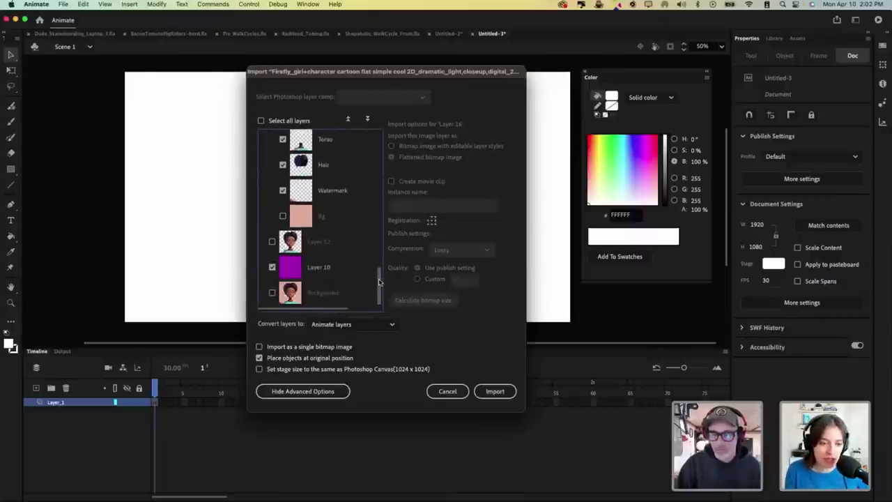
click(272, 267)
scroll(277, 258, up, 2)
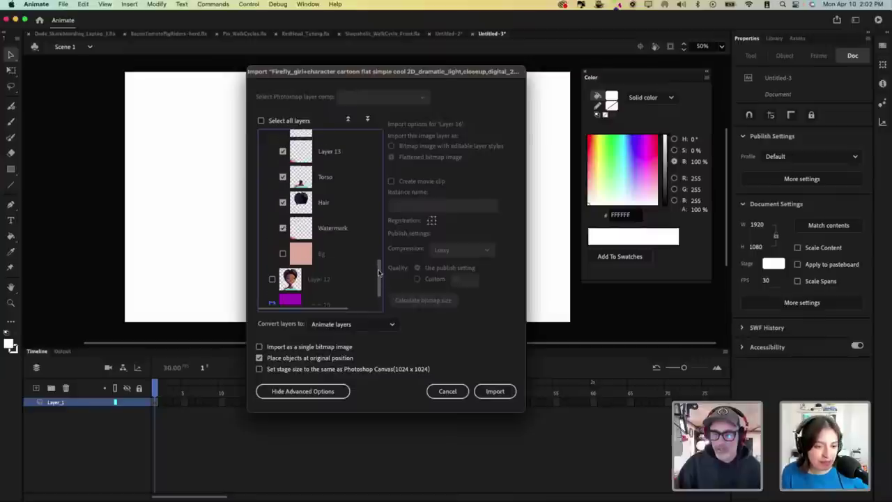
mouse_move(380, 276)
mouse_down()
mouse_move(377, 200)
mouse_move(378, 282)
mouse_up()
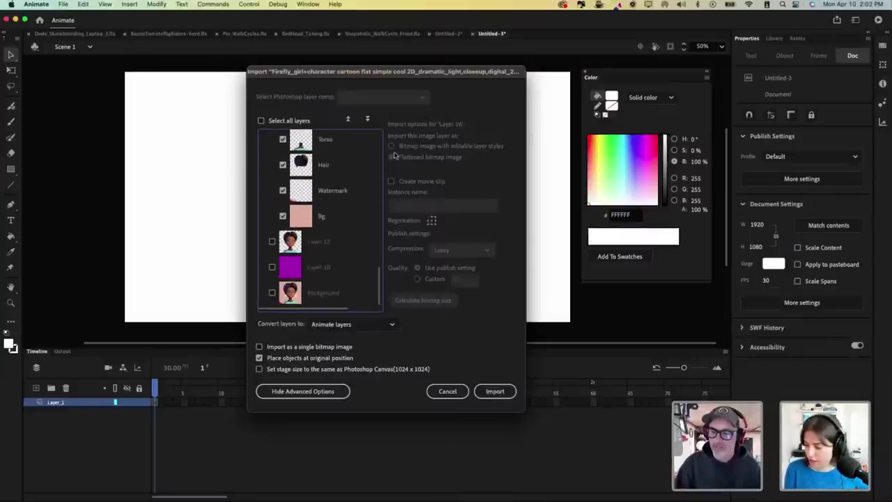
scroll(371, 297, up, 1)
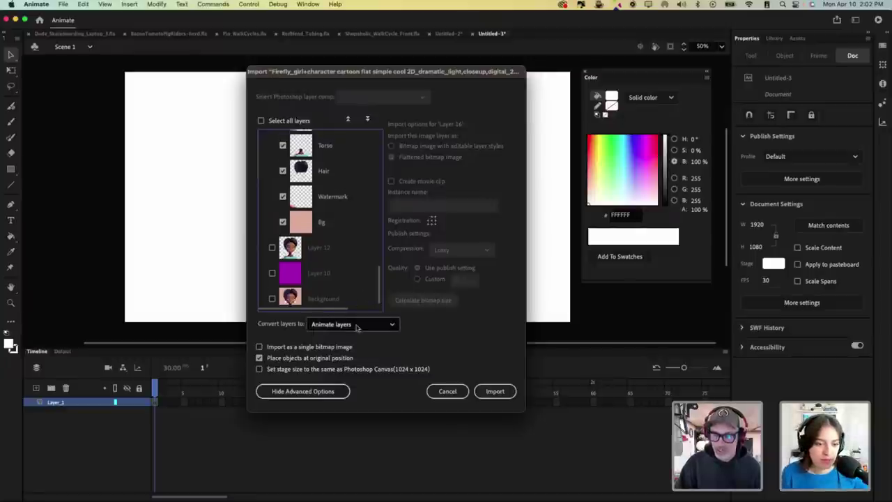
Step: Convert to Animate layers, match the stage to the 1024 x 1024 Photoshop canvas, and import the artwork
click(358, 326)
click(352, 338)
click(343, 369)
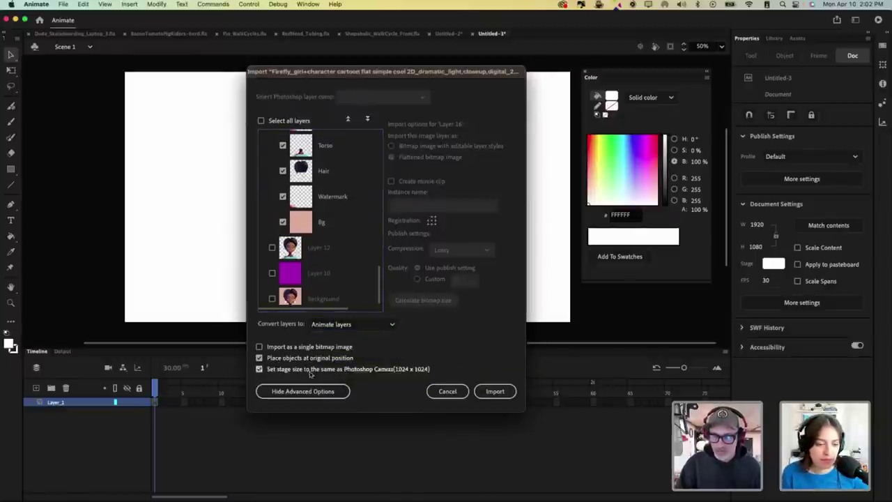
drag(375, 285, 381, 160)
scroll(380, 160, down, 10)
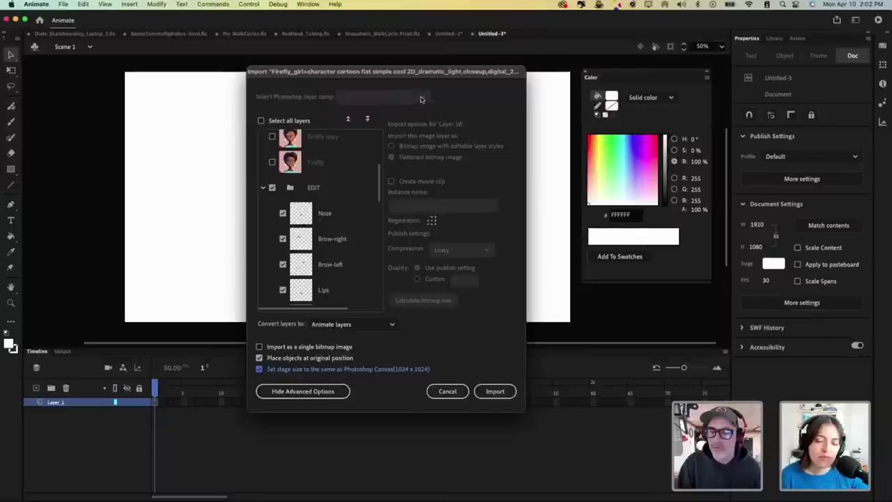
scroll(380, 174, down, 5)
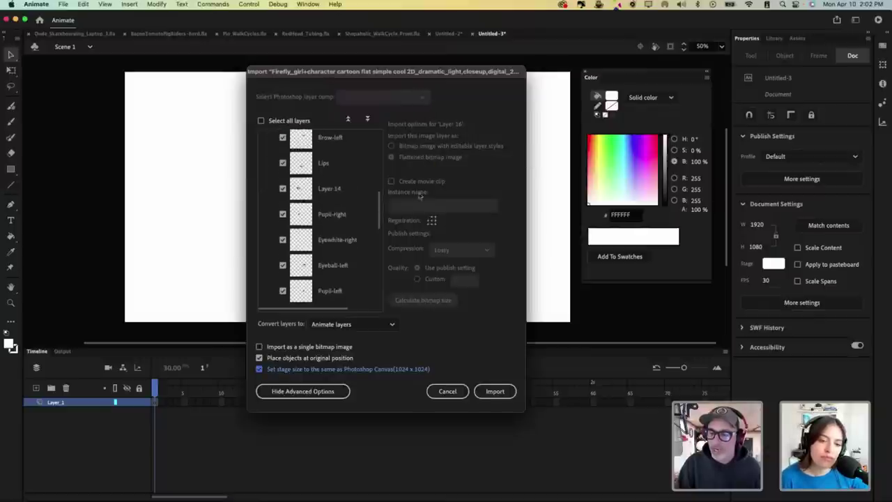
click(495, 391)
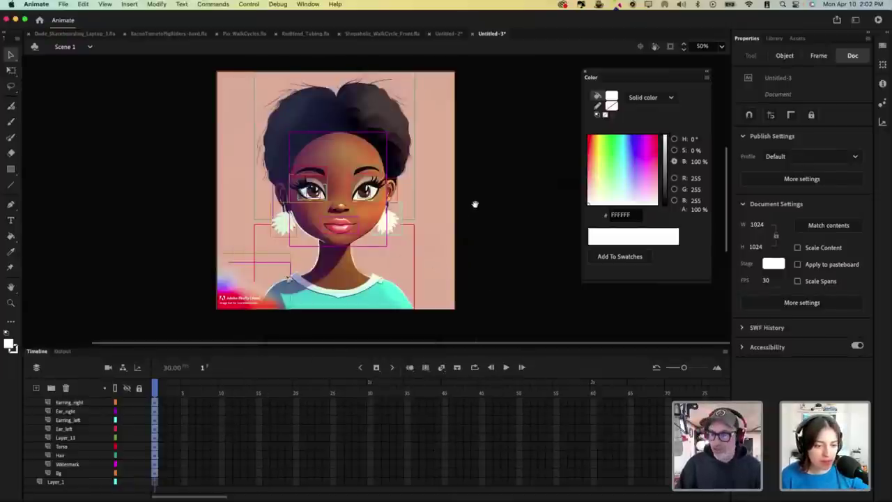
Step: Shrink the timeline area, lock the Bg and Layer_13 layers, and briefly hide Bg to check the cut-out artwork
drag(474, 203, 509, 227)
drag(451, 348, 453, 393)
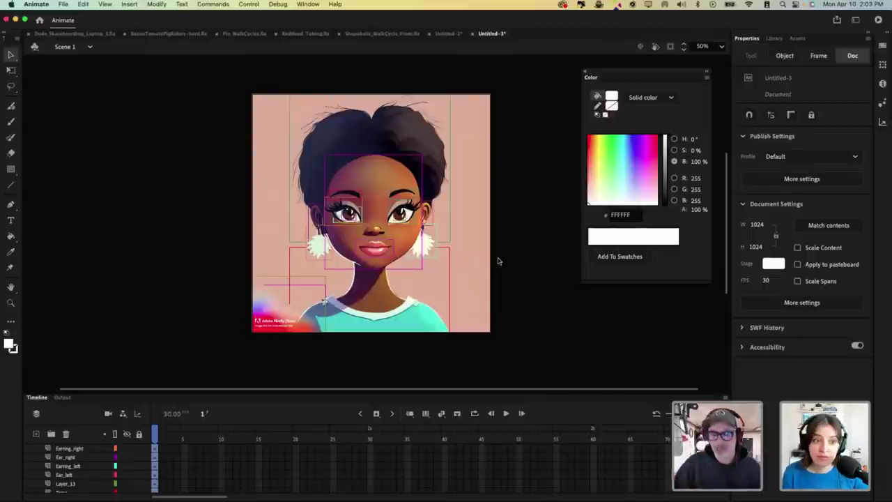
click(285, 225)
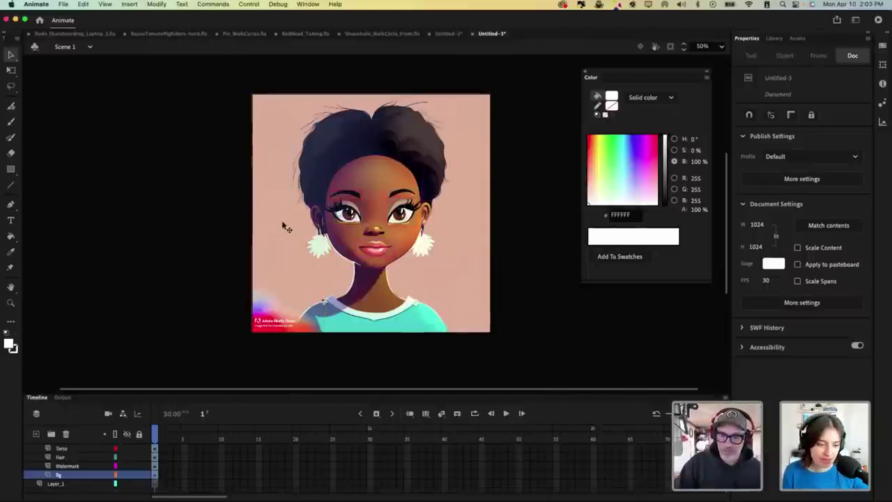
click(138, 477)
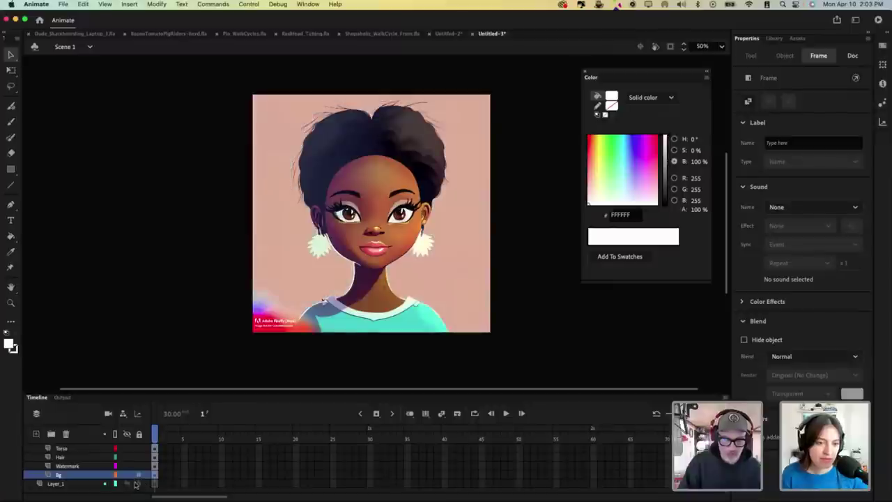
click(129, 475)
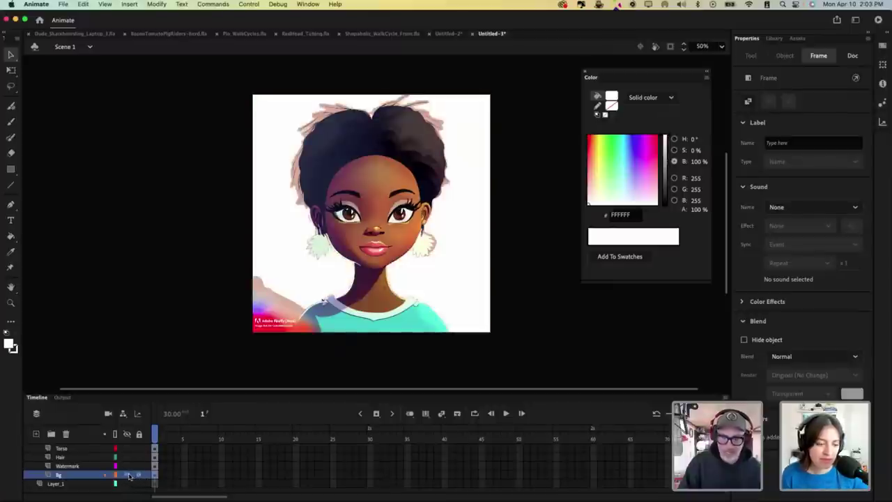
click(128, 475)
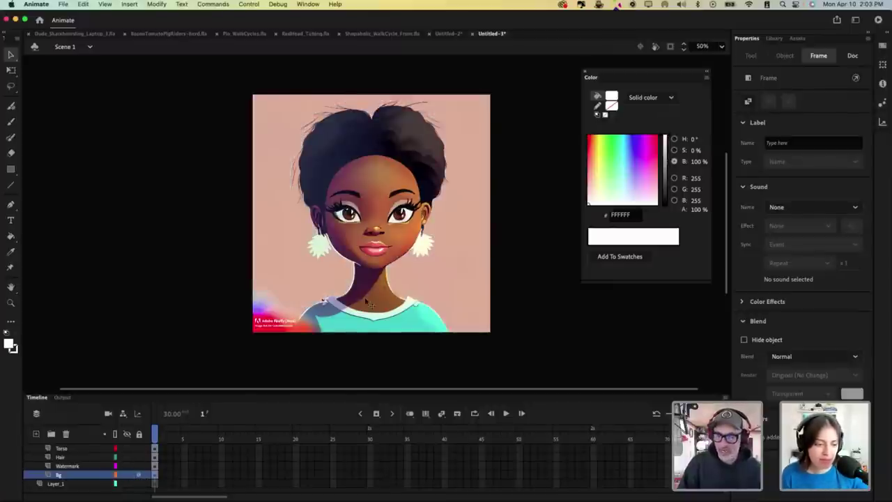
click(281, 321)
click(139, 448)
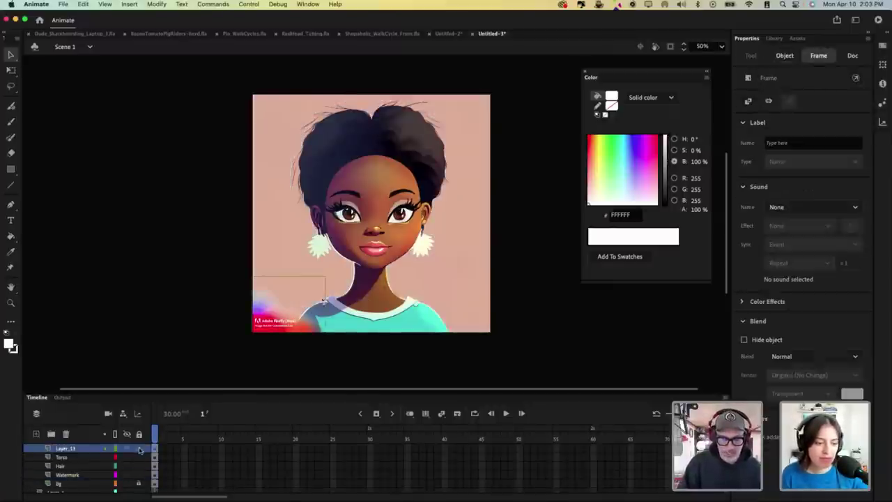
Step: Select all the head pieces, including hair, face, features, ears and earrings, and convert them to a Graphic symbol named head
click(377, 208)
click(412, 146)
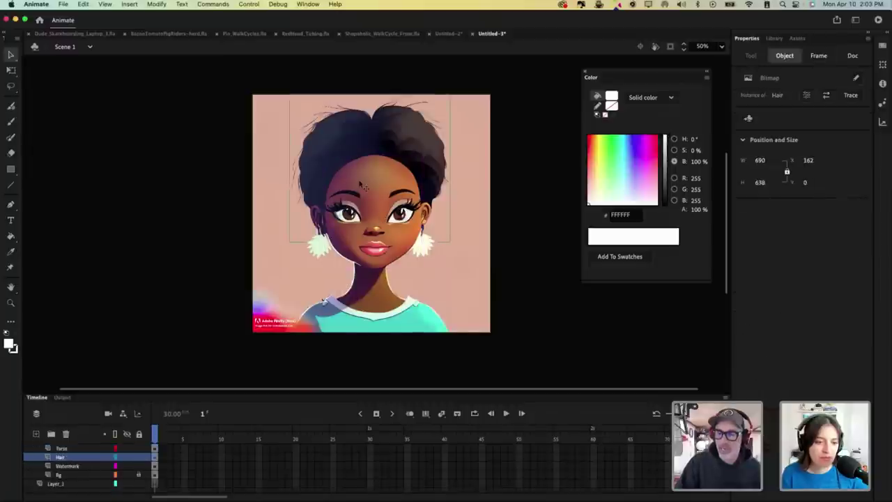
click(359, 182)
drag(204, 76, 499, 244)
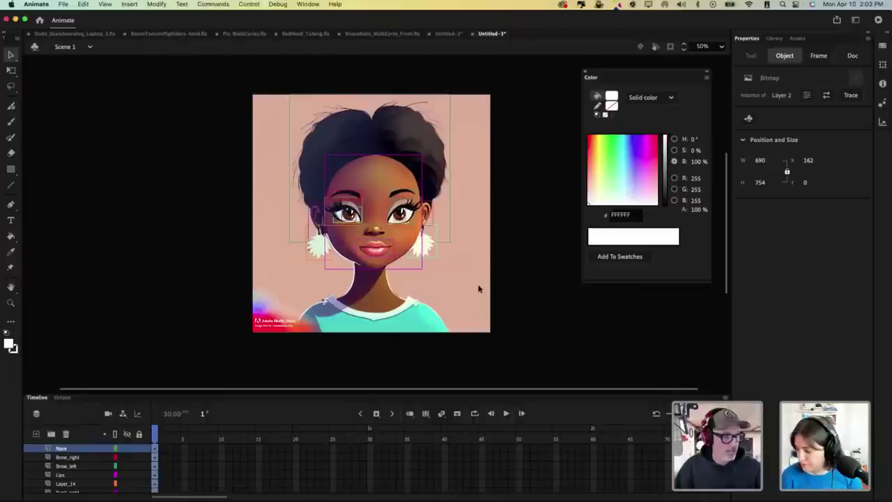
key(F8)
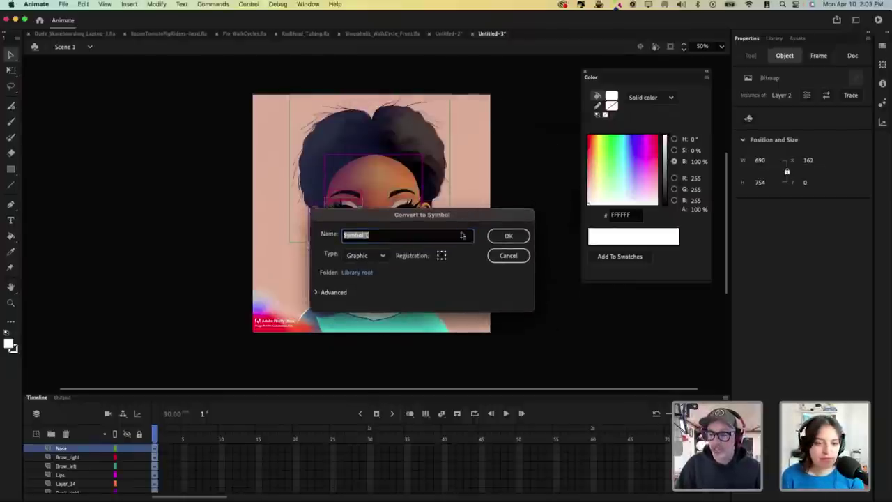
click(364, 255)
click(362, 302)
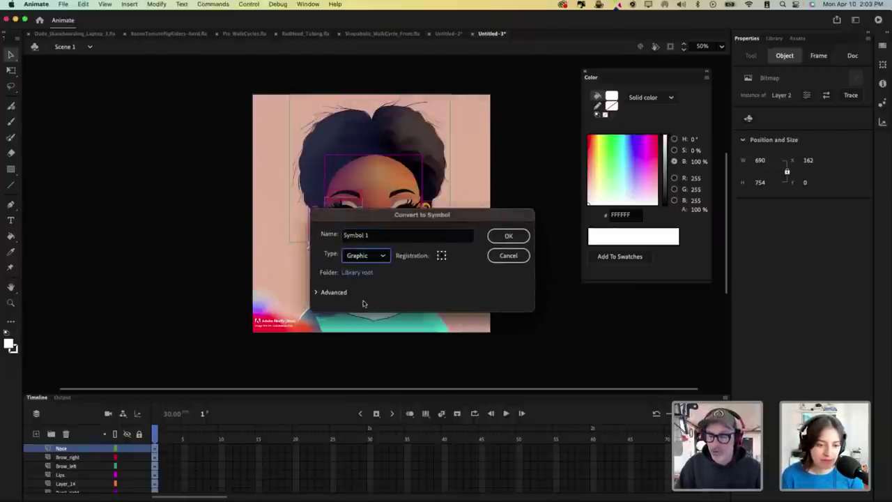
click(379, 256)
click(379, 255)
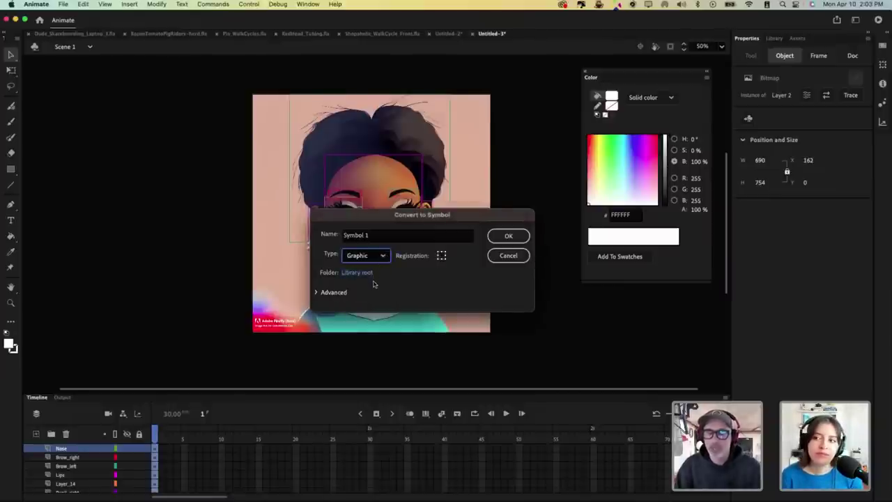
click(381, 258)
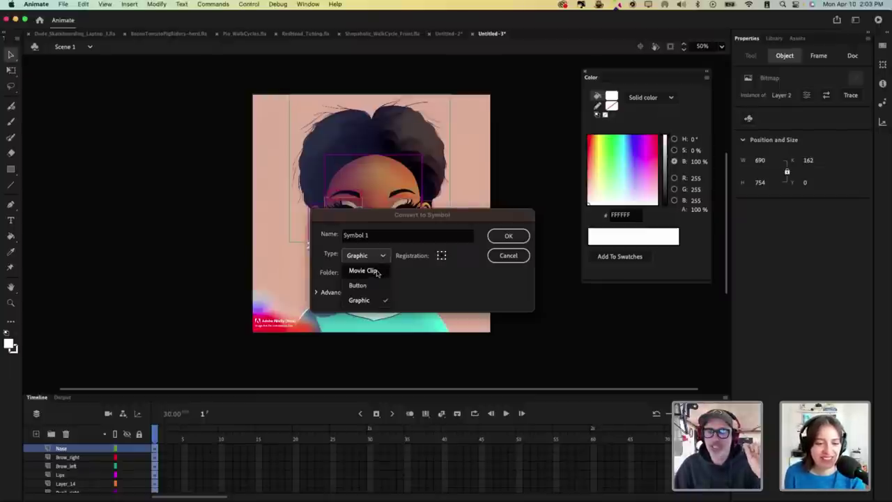
click(369, 300)
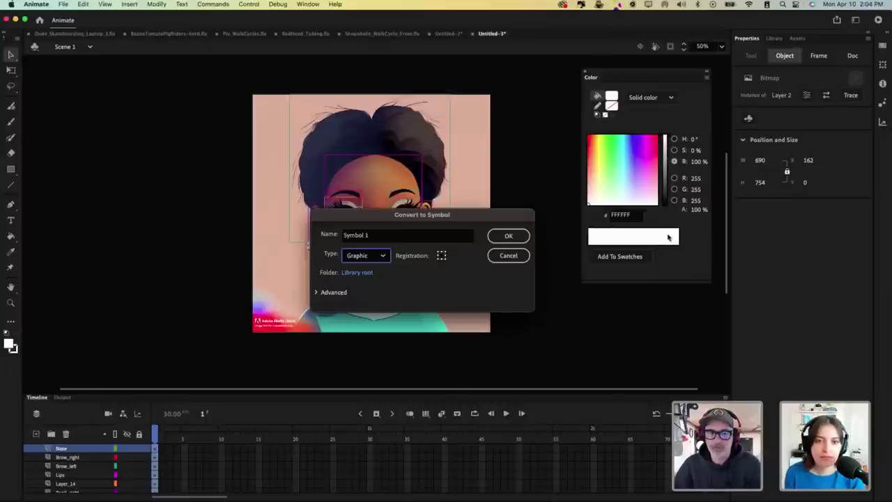
triple_click(369, 234)
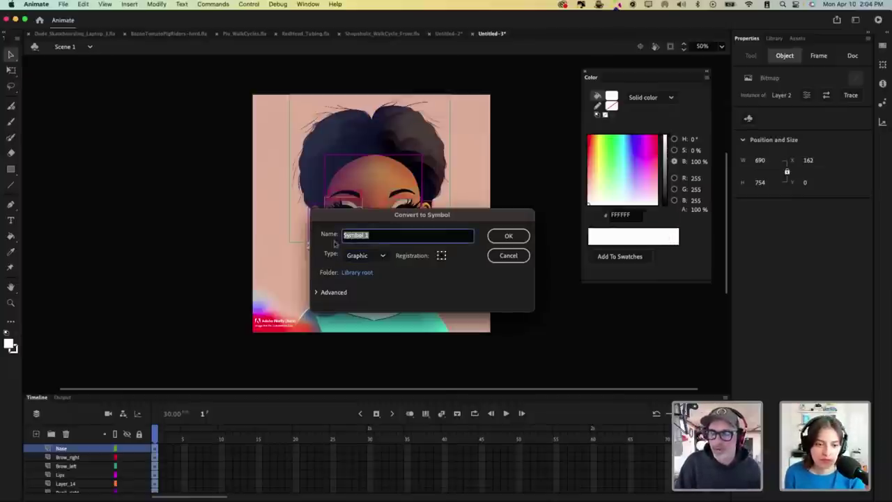
text(Nead)
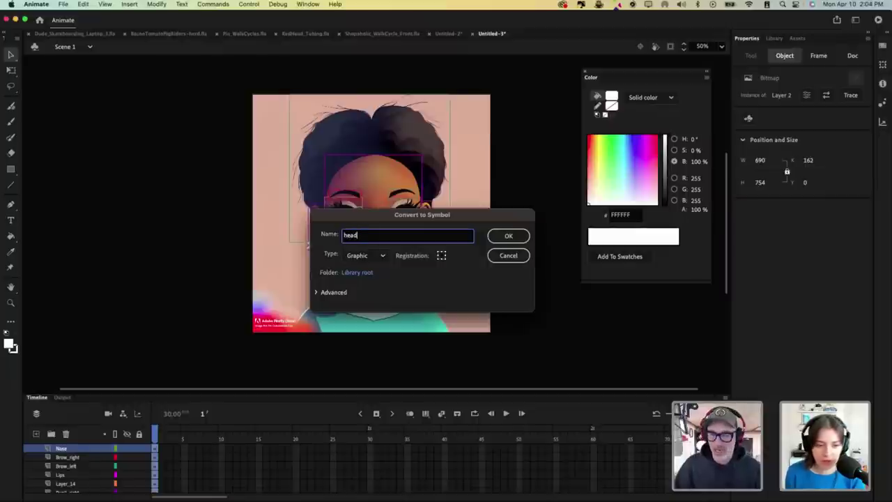
click(514, 235)
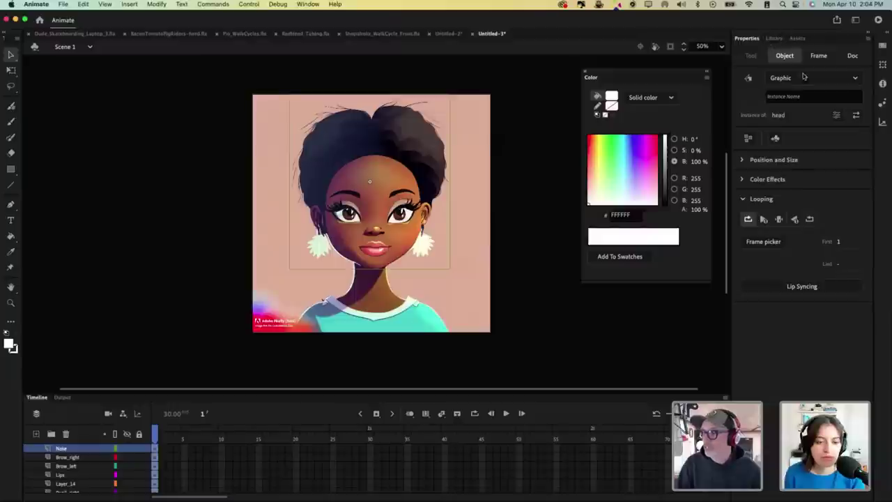
Step: Check the head symbol in the library and move its transformation point to the chin at the top of the neck
click(774, 37)
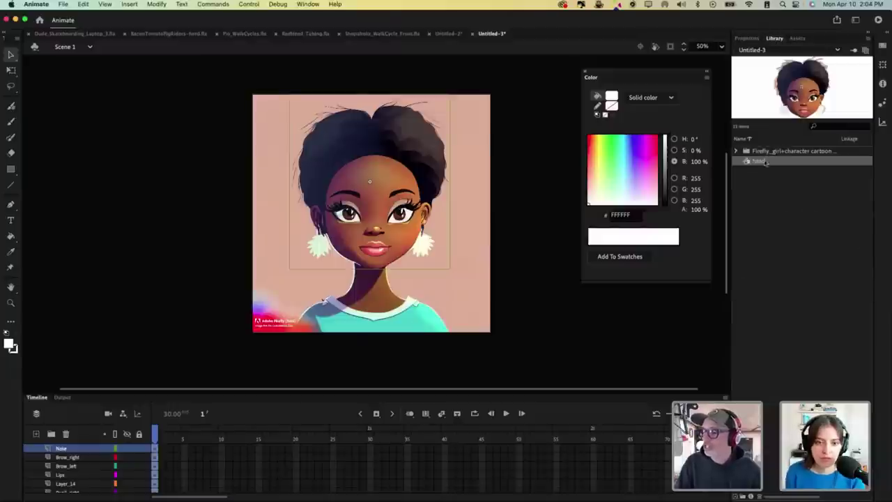
click(747, 39)
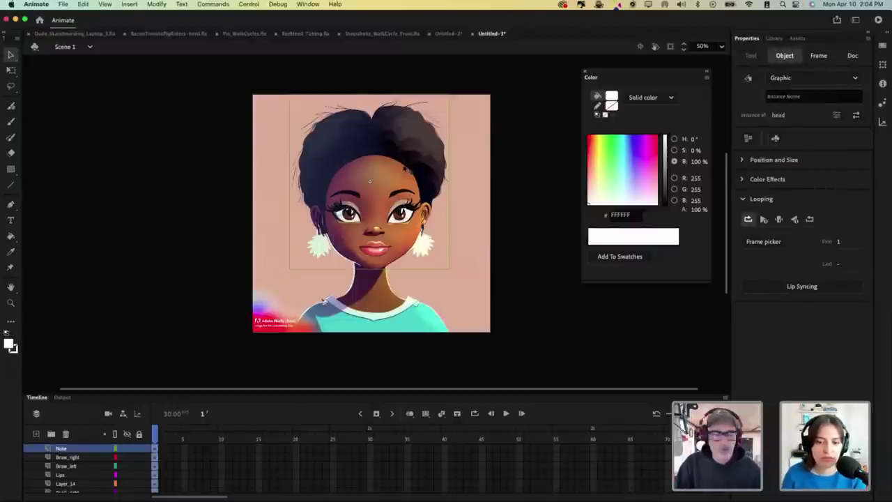
key(q)
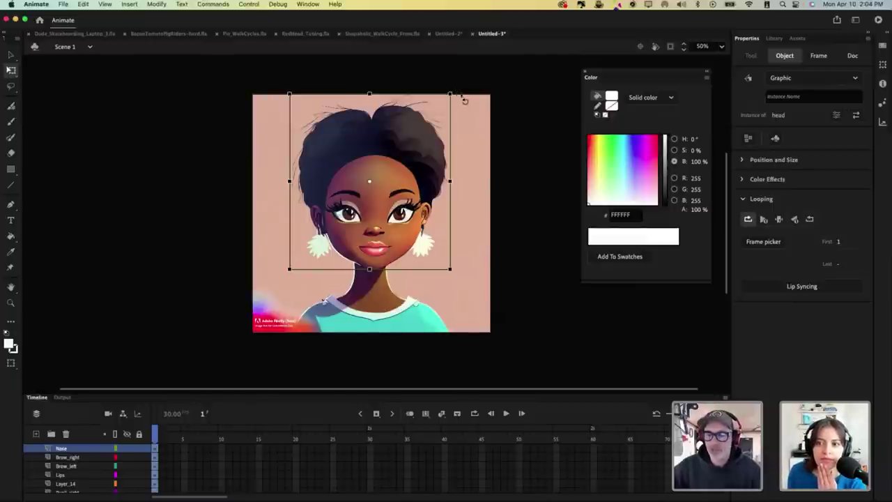
mouse_move(462, 95)
mouse_down()
mouse_move(472, 116)
mouse_move(467, 100)
mouse_move(430, 80)
mouse_move(304, 79)
mouse_move(420, 76)
mouse_move(415, 71)
mouse_move(450, 98)
mouse_up()
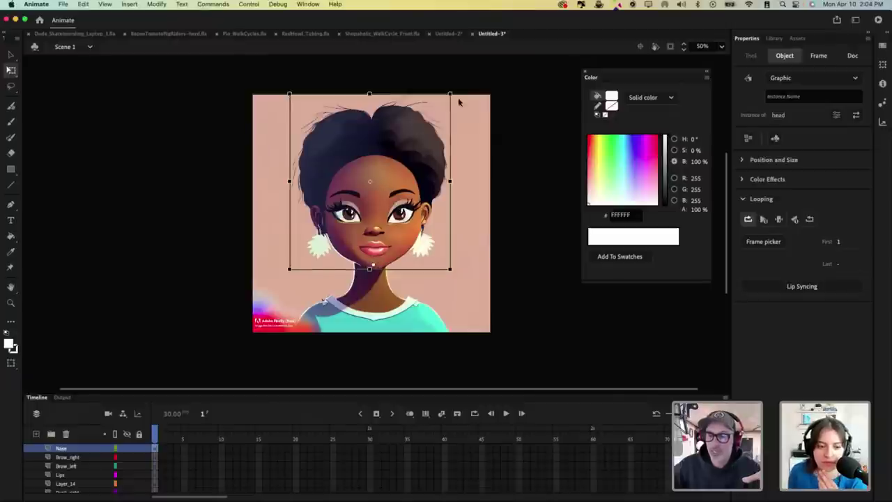
mouse_move(459, 102)
mouse_down()
mouse_move(471, 118)
mouse_move(457, 101)
mouse_up()
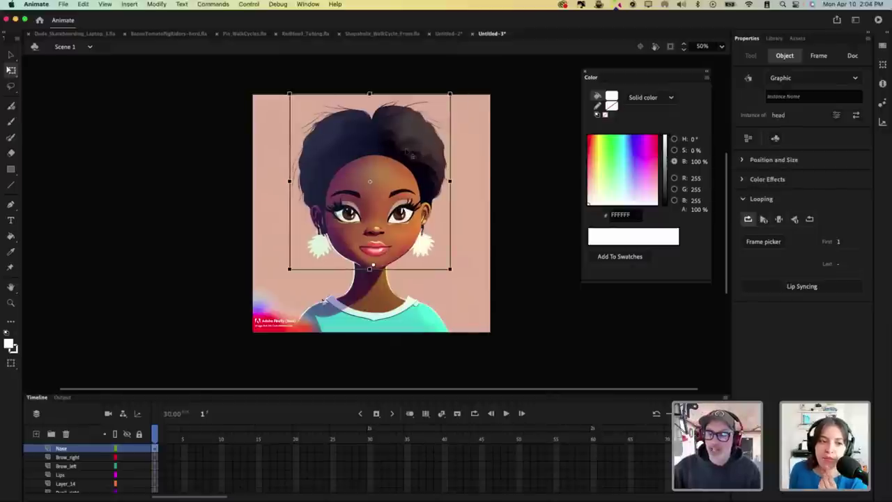
Step: Open the head symbol for editing, distribute its bitmaps to separate layers, and enlarge the timeline area to show them all
double_click(410, 157)
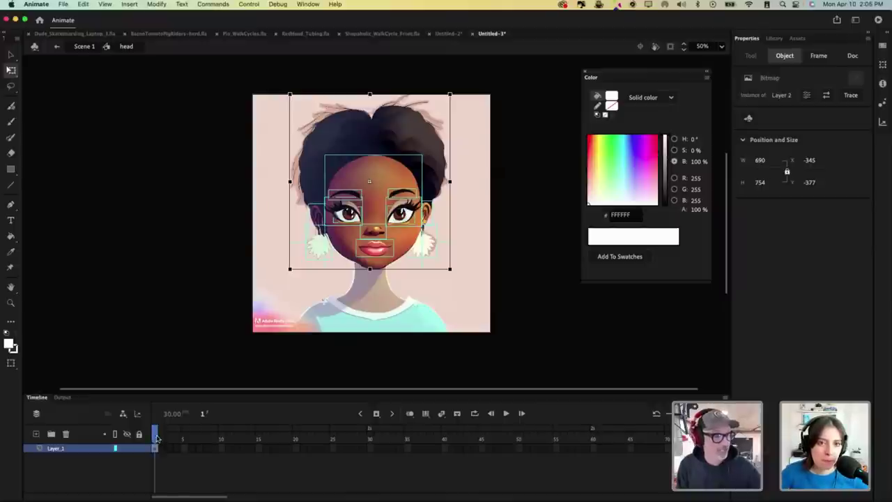
key(super+shift+d)
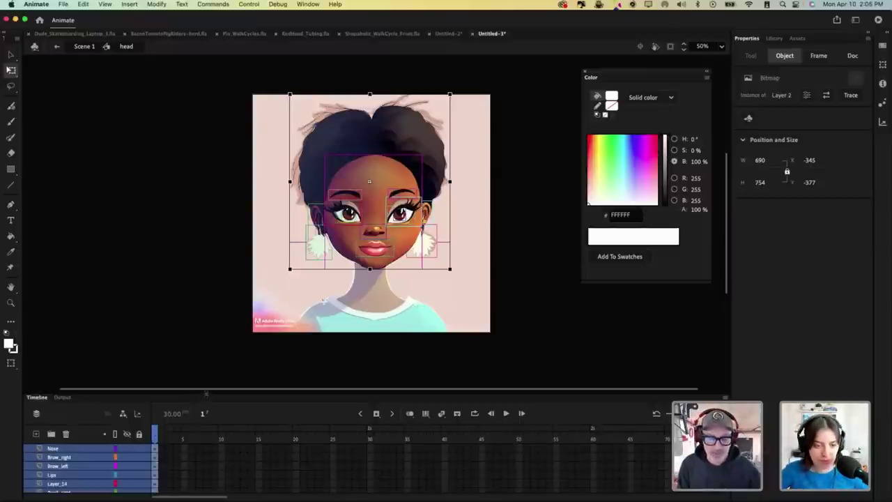
drag(205, 394, 206, 277)
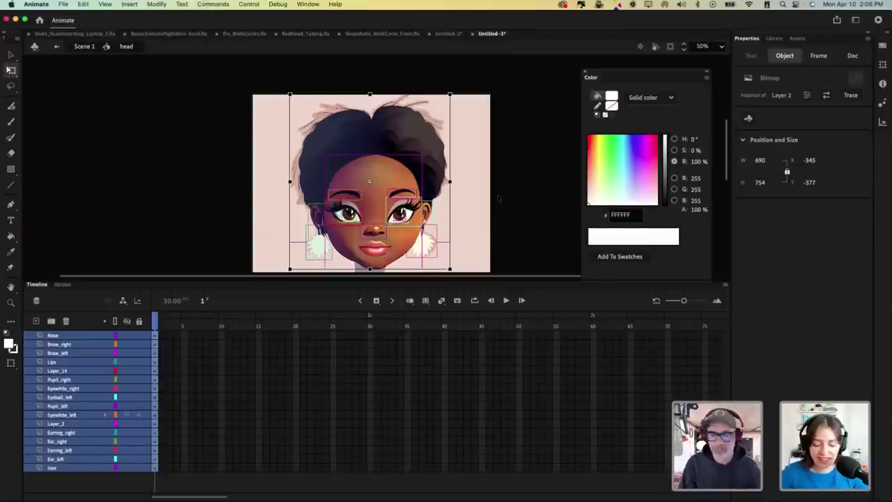
scroll(520, 174, down, 3)
click(497, 187)
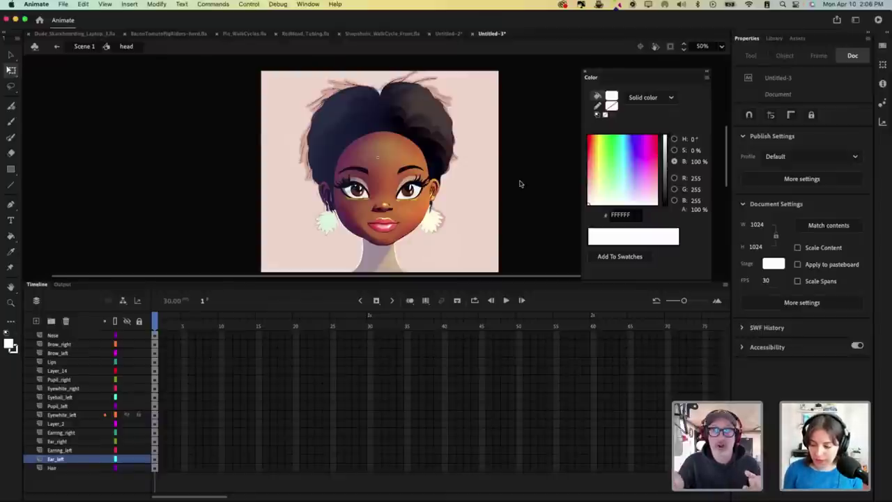
Step: Create a new Full HD 1920 x 1080 ActionScript 3.0 document at 24 fps and shrink its timeline area
key(super+n)
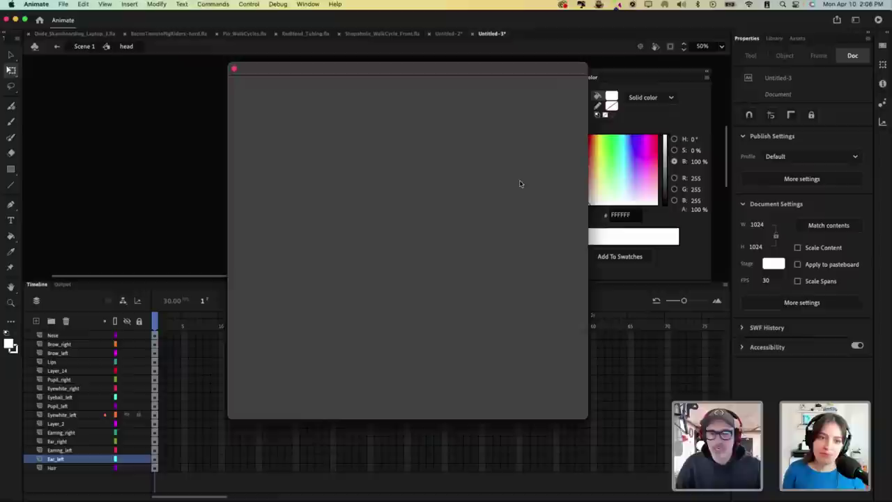
key(Return)
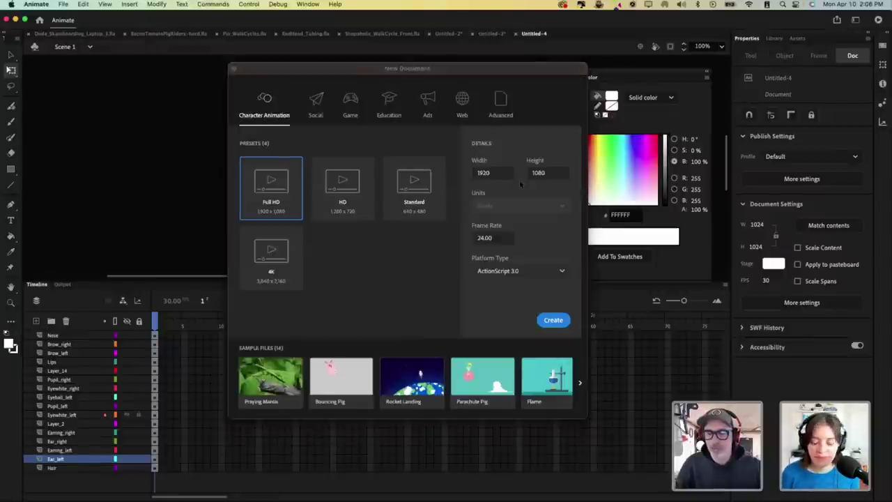
key(super+minus)
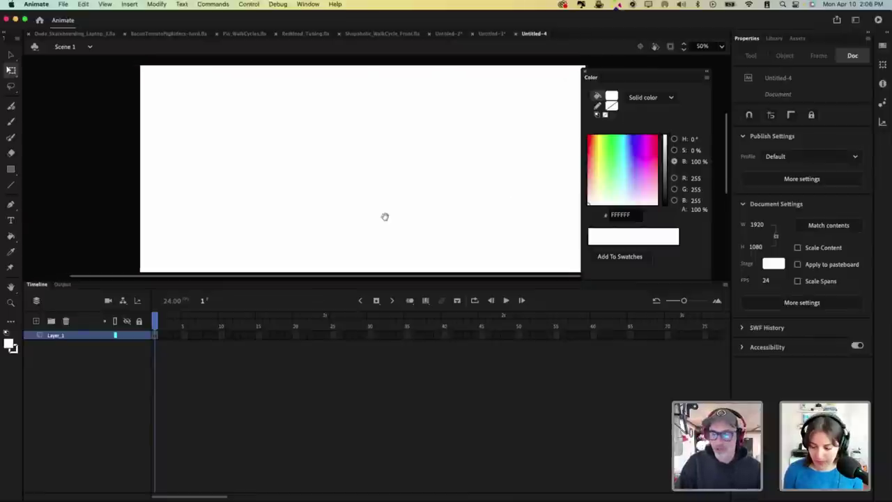
drag(380, 280, 380, 346)
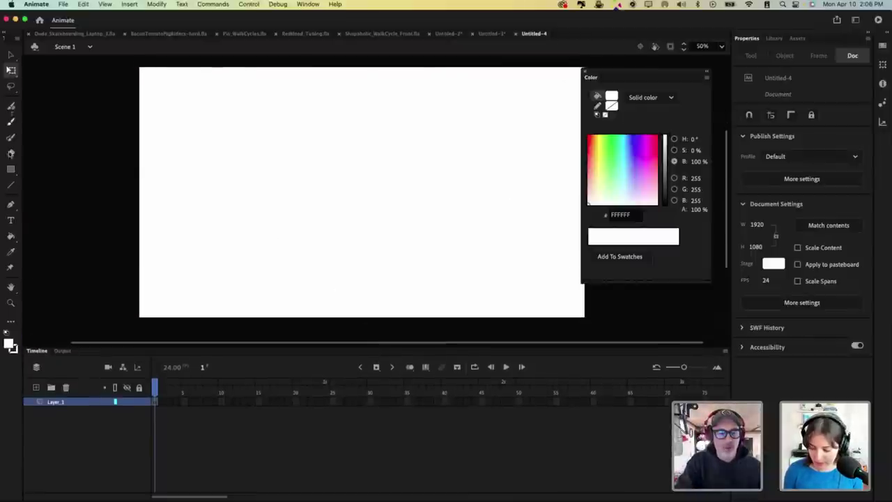
Step: Set up the Classic Brush with dark navy fill 00001E and brush size 80, undoing any test stroke
key(b)
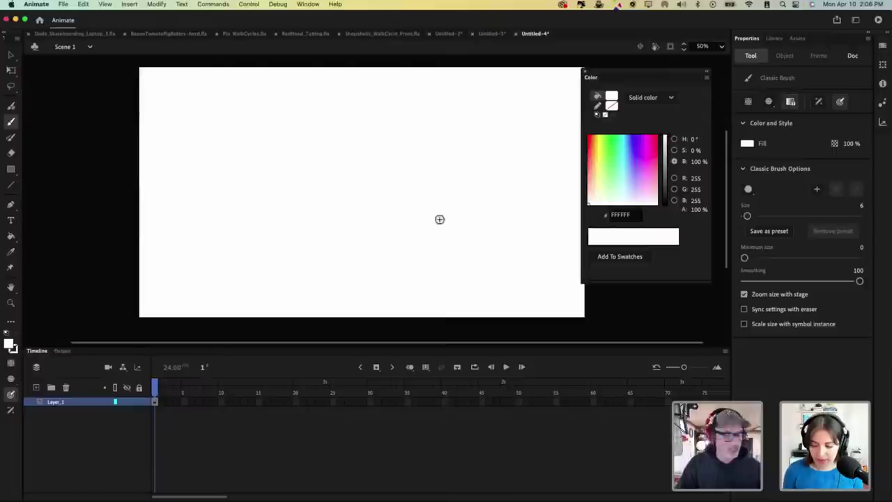
click(612, 97)
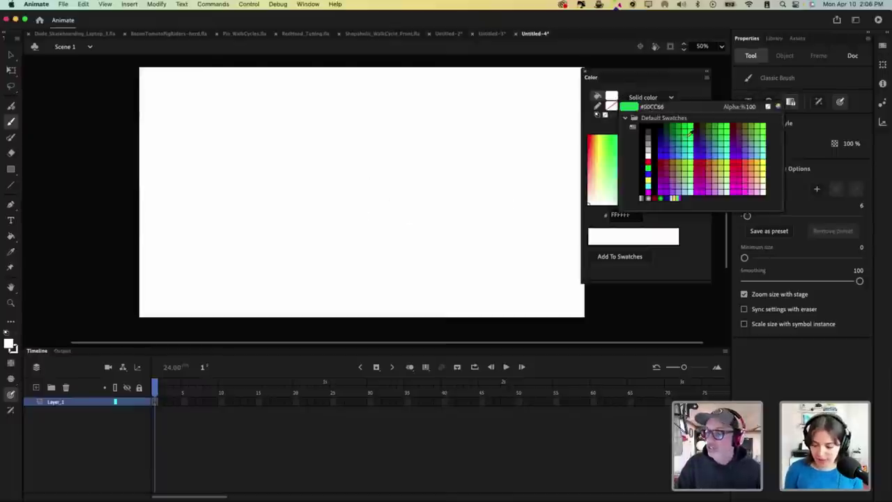
click(667, 152)
mouse_move(244, 130)
mouse_down()
mouse_move(336, 111)
mouse_move(329, 142)
mouse_move(345, 187)
mouse_move(391, 215)
mouse_move(411, 203)
mouse_up()
key(super+z)
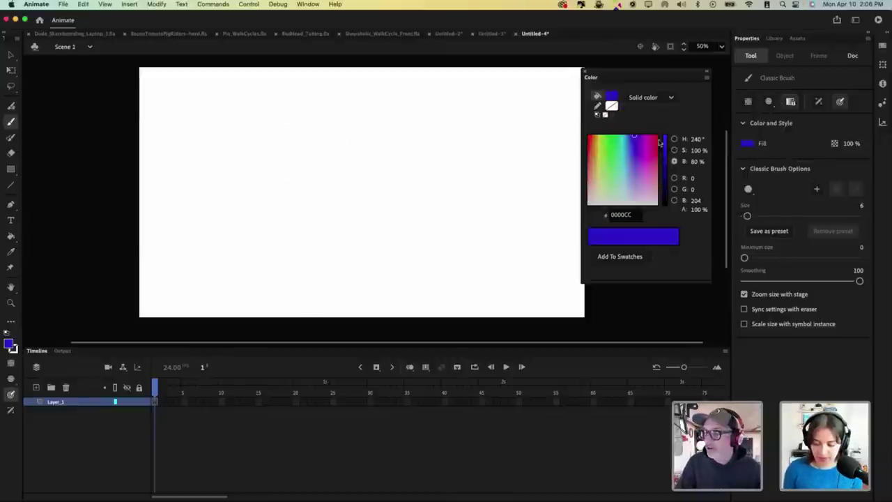
drag(666, 161, 666, 197)
drag(747, 216, 790, 216)
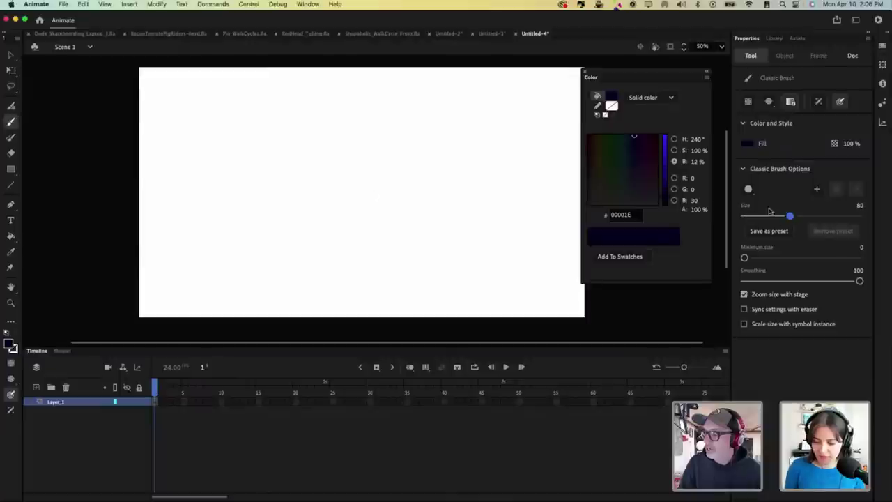
Step: Paint pressure-sensitive scribbles across the stage with the Classic Brush and delete them all
drag(318, 118, 342, 119)
mouse_move(280, 138)
mouse_down()
mouse_move(390, 181)
mouse_move(327, 258)
mouse_move(237, 282)
mouse_move(328, 166)
mouse_move(490, 190)
mouse_up()
key(super+a)
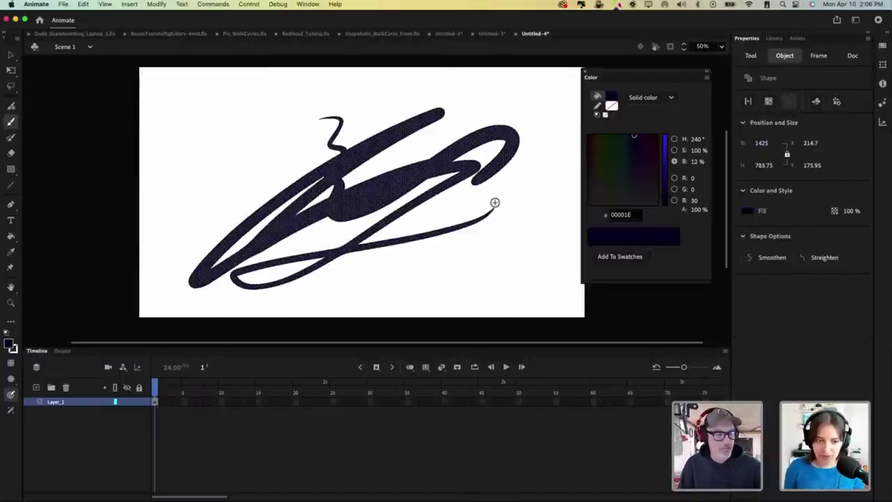
key(Delete)
Step: Try the Fluid Brush with looping tapered strokes across the stage and clear the drawing
click(12, 107)
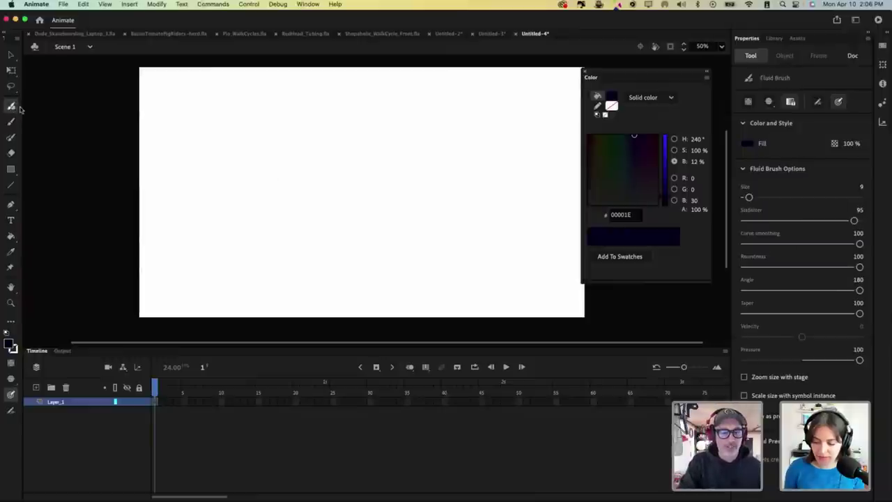
drag(241, 140, 520, 193)
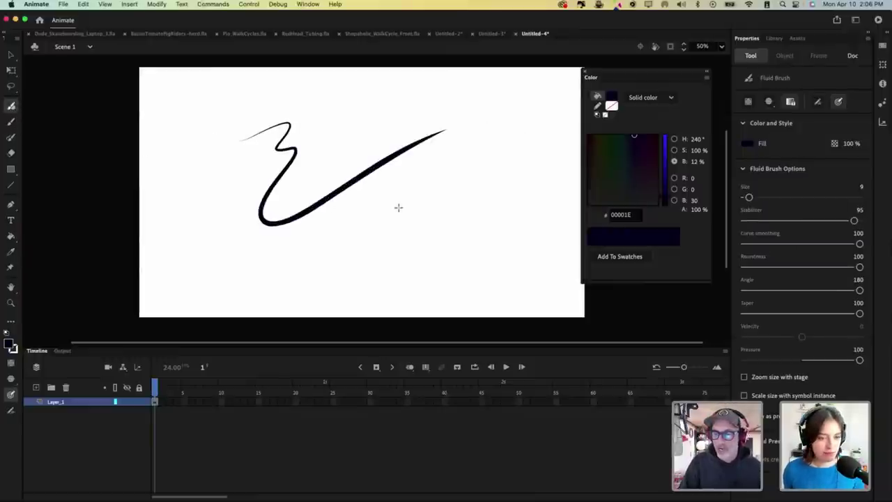
mouse_move(398, 207)
mouse_down()
mouse_move(443, 93)
mouse_move(262, 232)
mouse_move(451, 188)
mouse_move(359, 254)
mouse_move(535, 192)
mouse_up()
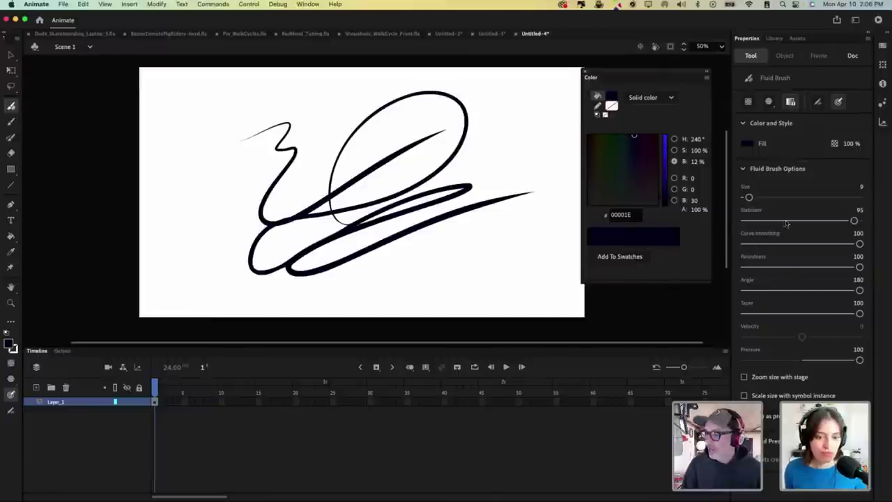
key(super+a)
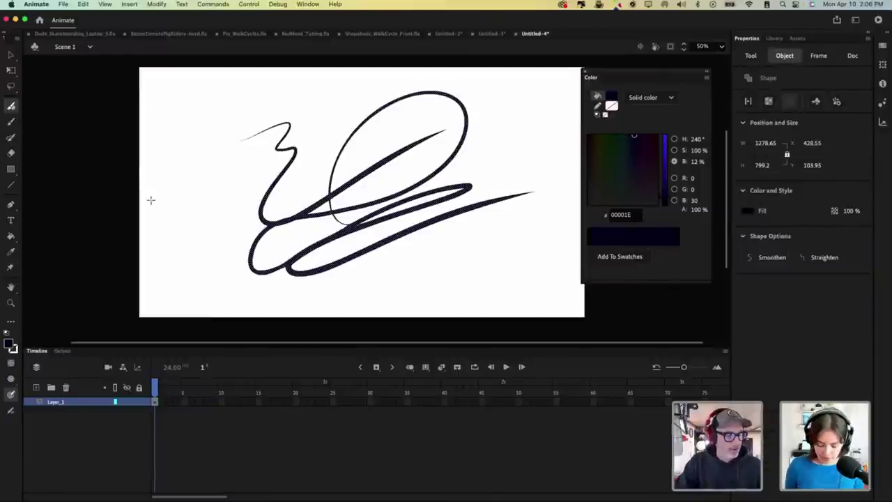
key(BackSpace)
Step: Load the Chalk - Scribble brush from the Artistic Chalk Charcoal set for the Paint Brush and paint a zigzag stroke
click(12, 138)
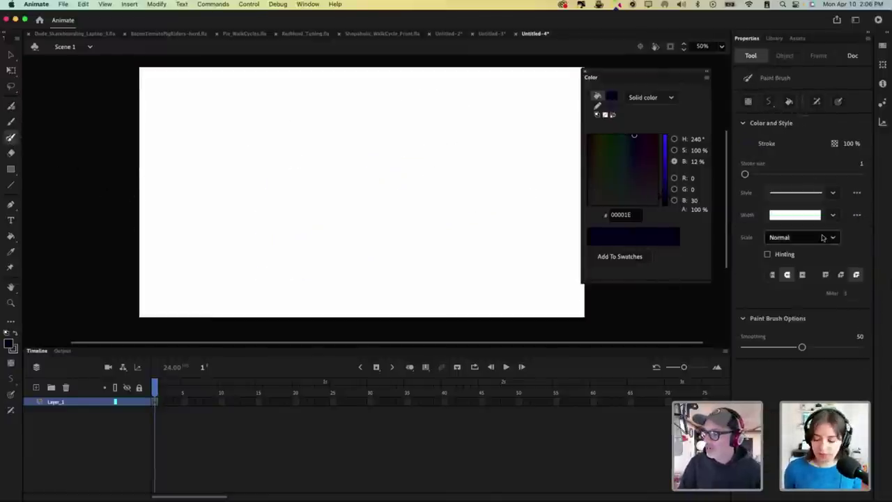
click(307, 5)
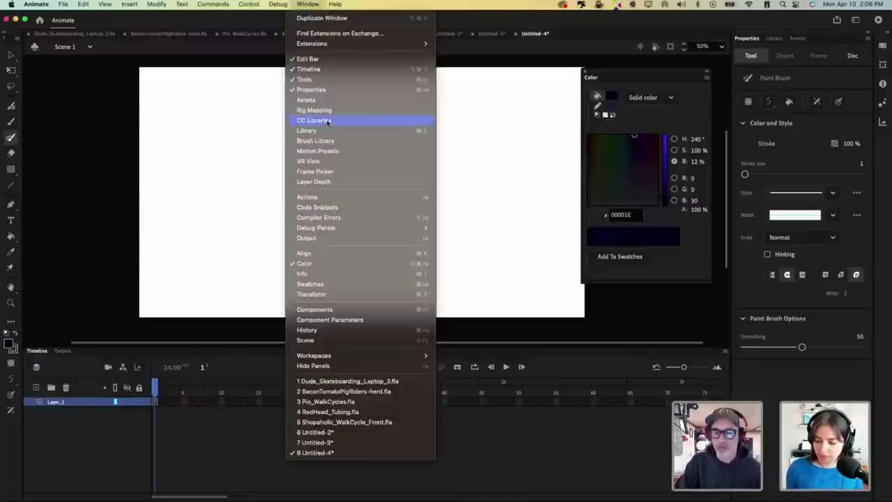
click(328, 140)
click(535, 198)
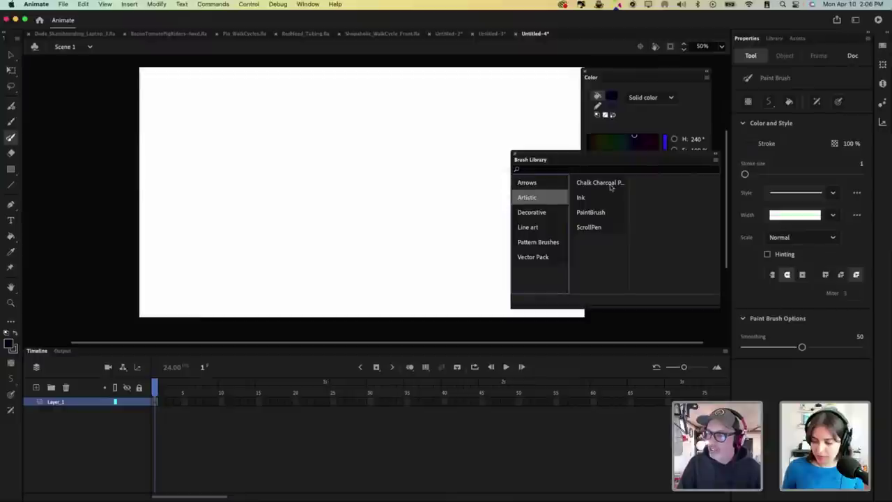
click(612, 184)
double_click(670, 225)
mouse_move(290, 180)
mouse_down()
mouse_move(402, 249)
mouse_move(412, 244)
mouse_up()
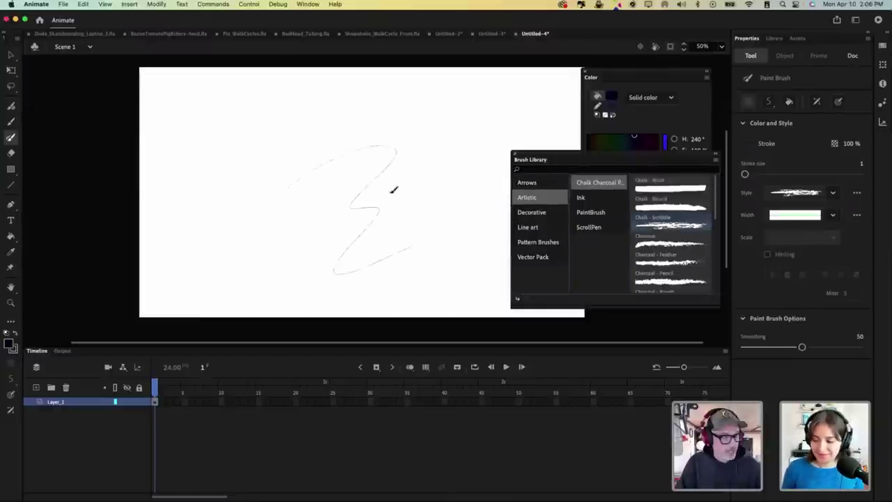
Step: Set the zigzag chalk stroke's size to 35 and delete the stroke from the stage
key(v)
drag(225, 118, 523, 333)
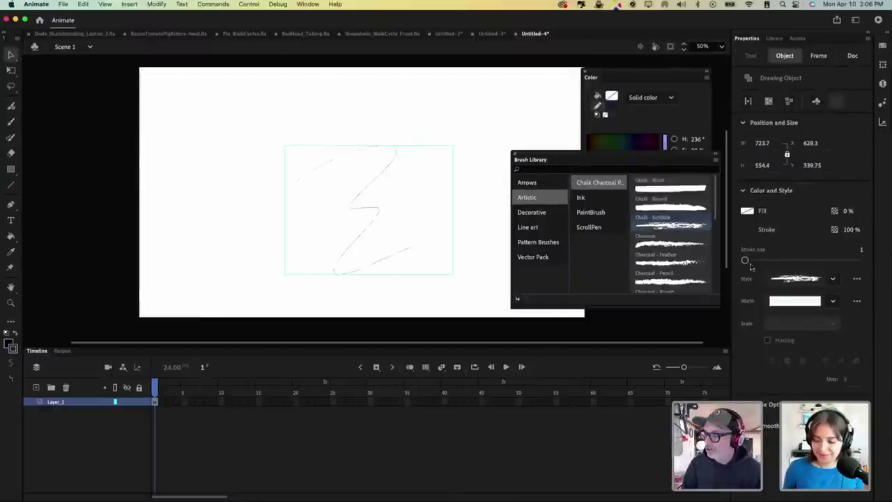
mouse_move(758, 262)
mouse_down()
mouse_move(795, 260)
mouse_move(763, 259)
mouse_up()
click(480, 283)
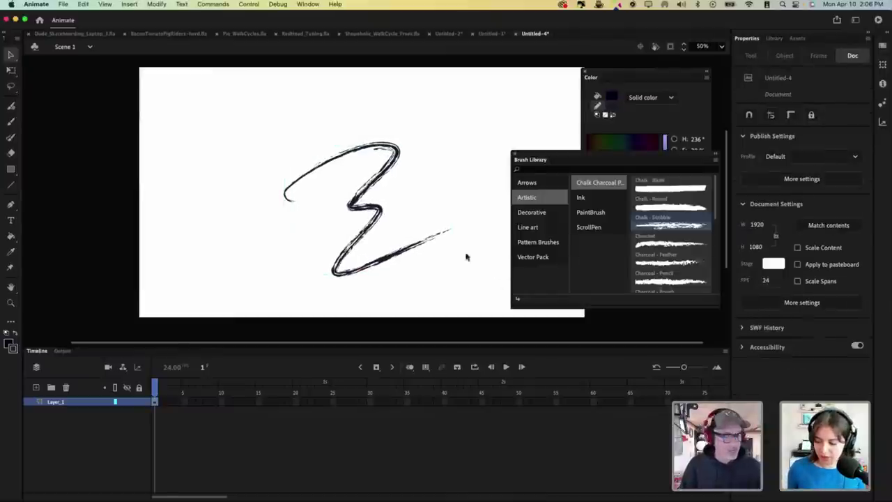
click(388, 141)
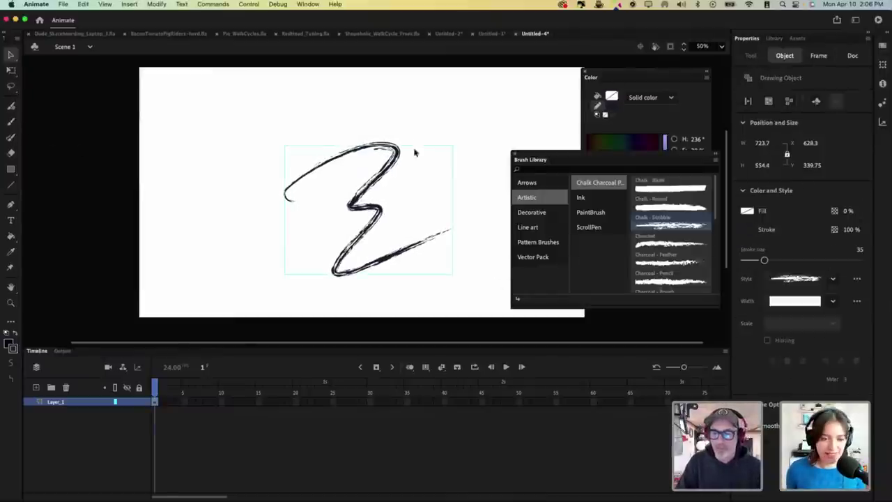
key(Delete)
Step: Close the Brush Library and draw a rectangle near the stage centre with no stroke and blue fill 0033CC
click(11, 169)
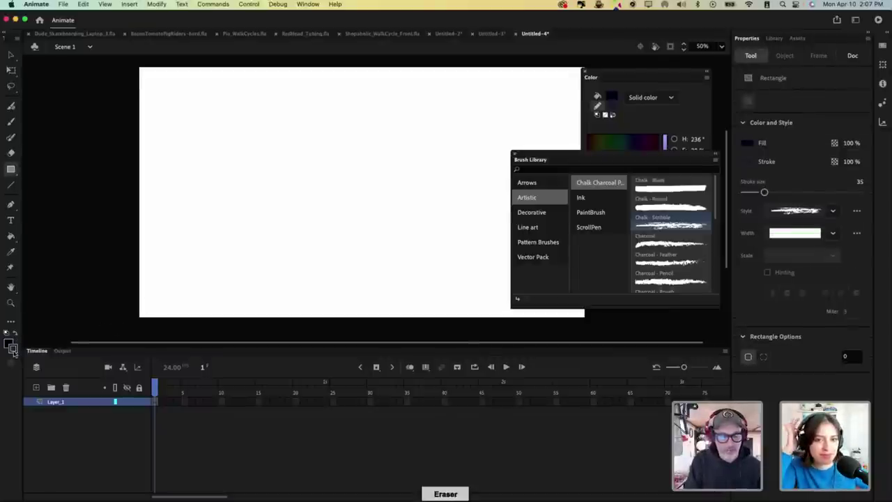
drag(575, 160, 198, 156)
click(138, 152)
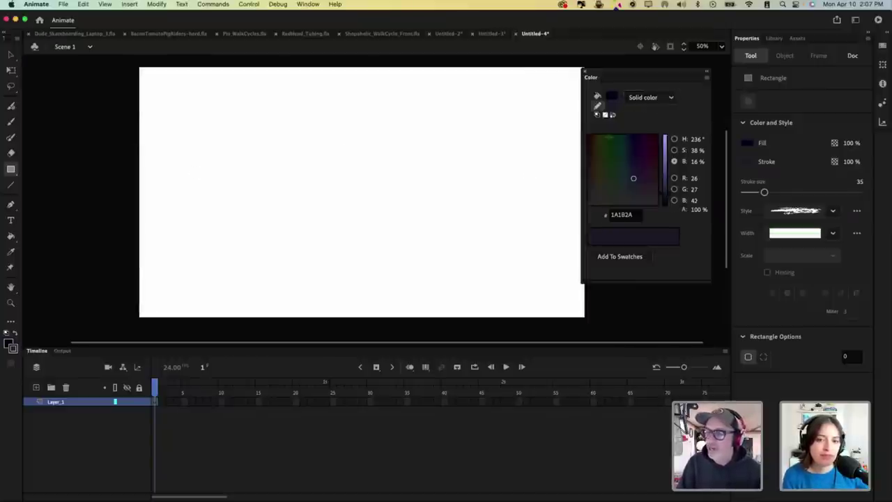
click(613, 99)
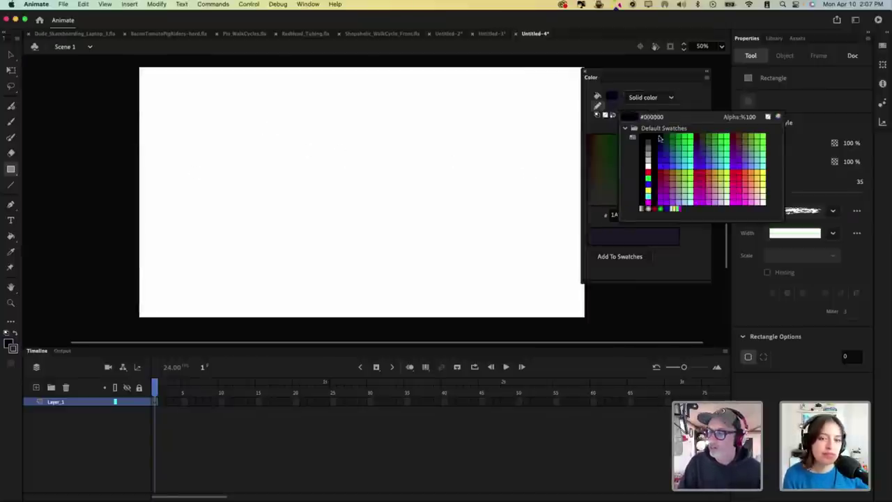
click(770, 117)
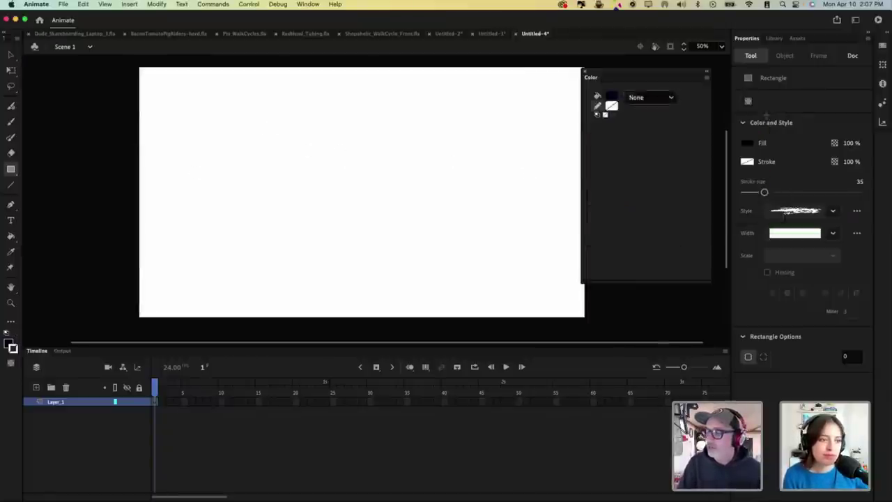
click(611, 106)
mouse_move(304, 121)
mouse_down()
mouse_move(418, 209)
mouse_move(388, 199)
mouse_move(380, 224)
mouse_move(379, 191)
mouse_up()
Step: Reshape the blue rectangle by pulling its lower-right corner outward and bending its right edge inward
key(v)
click(394, 180)
click(410, 206)
click(427, 189)
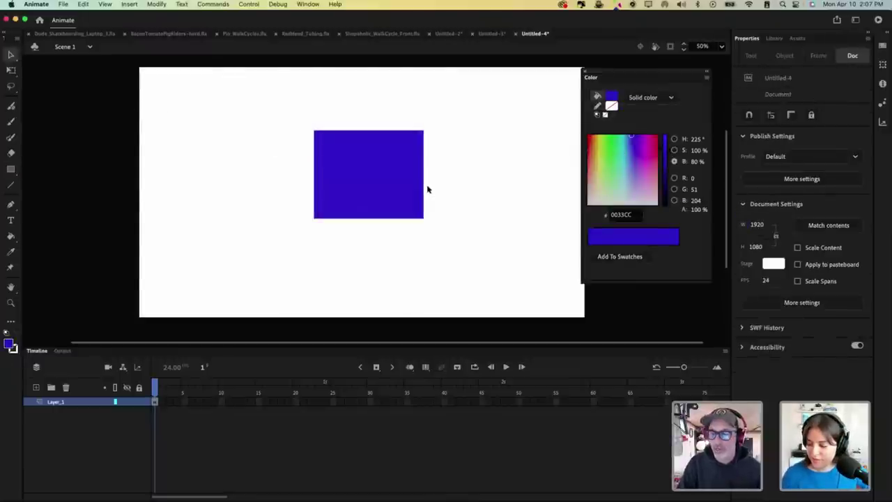
drag(423, 223, 439, 234)
mouse_move(431, 180)
mouse_down()
mouse_move(384, 185)
mouse_move(482, 182)
mouse_move(407, 181)
mouse_move(430, 179)
mouse_up()
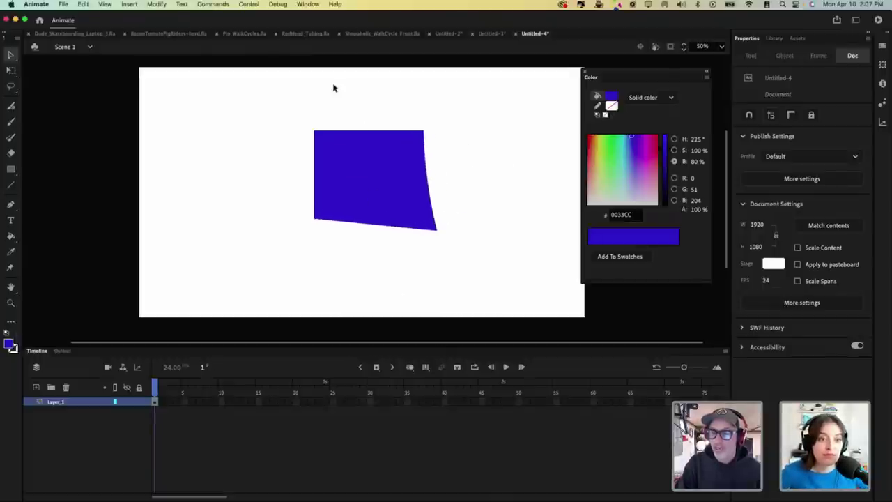
Step: Cut a notch out of the blue shape's top edge and pull its upper-left arm upward and its left edge outward
drag(333, 83, 401, 182)
key(Delete)
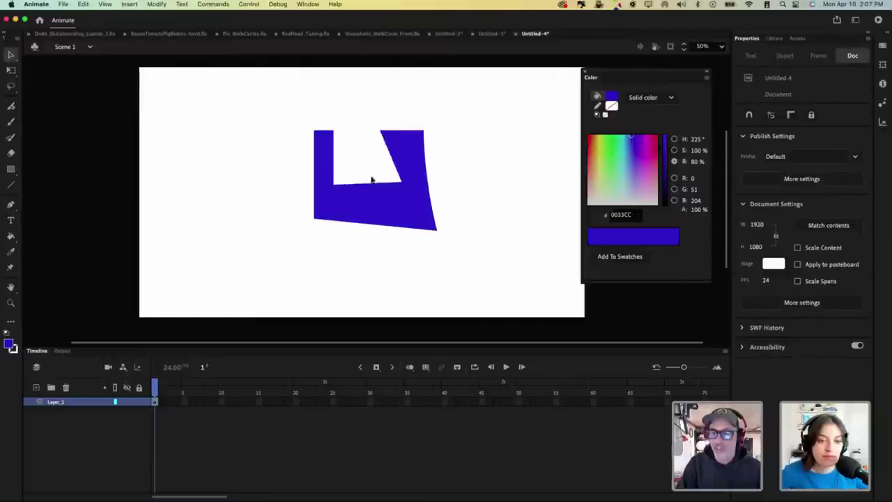
drag(336, 136, 364, 124)
drag(316, 163, 268, 183)
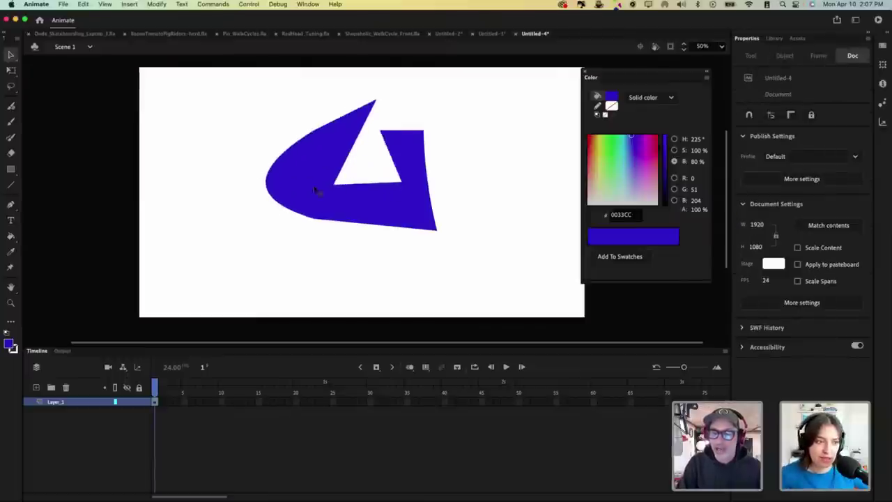
Step: Form the blue shape into a letter A by extending the lower-left leg, straightening the left edge and notching the bottom
drag(315, 221, 261, 257)
drag(253, 207, 295, 191)
drag(368, 277, 391, 208)
key(Delete)
drag(368, 241, 316, 201)
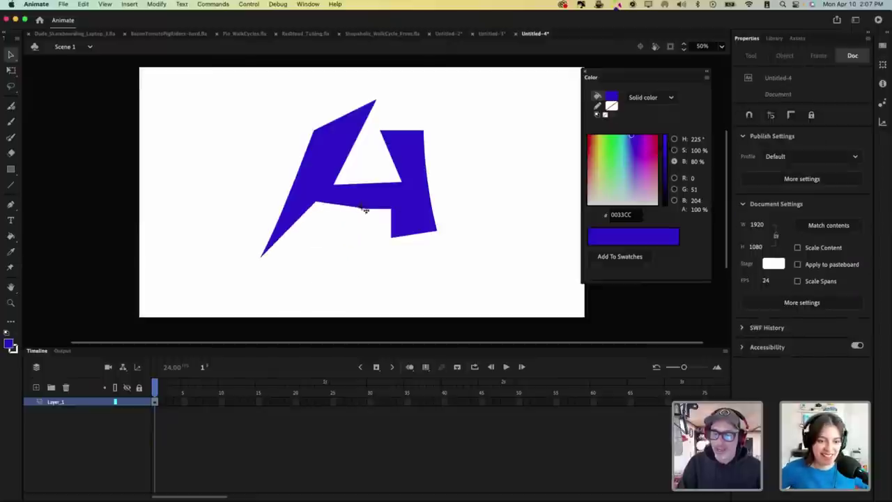
drag(397, 236, 358, 275)
Step: Move the blue A toward the stage's left side and draw a strokeless CC3279 circle about 358 px wide beside it
click(440, 198)
drag(371, 218, 331, 190)
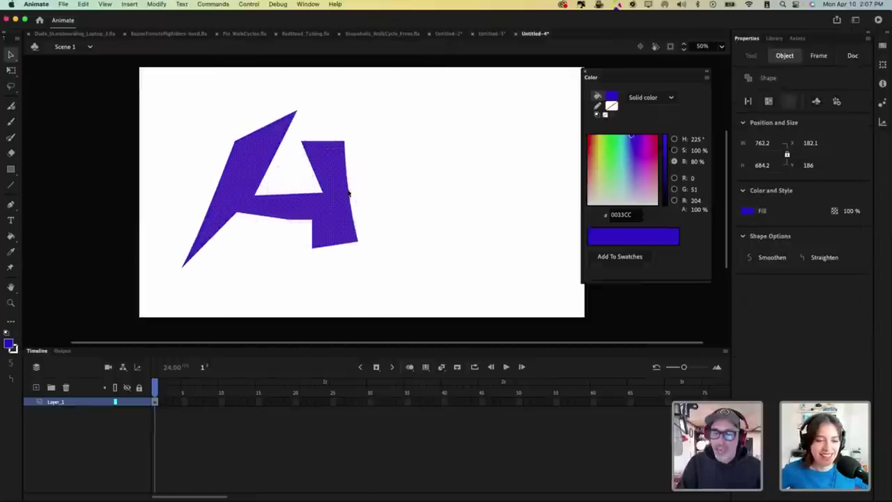
key(o)
click(652, 152)
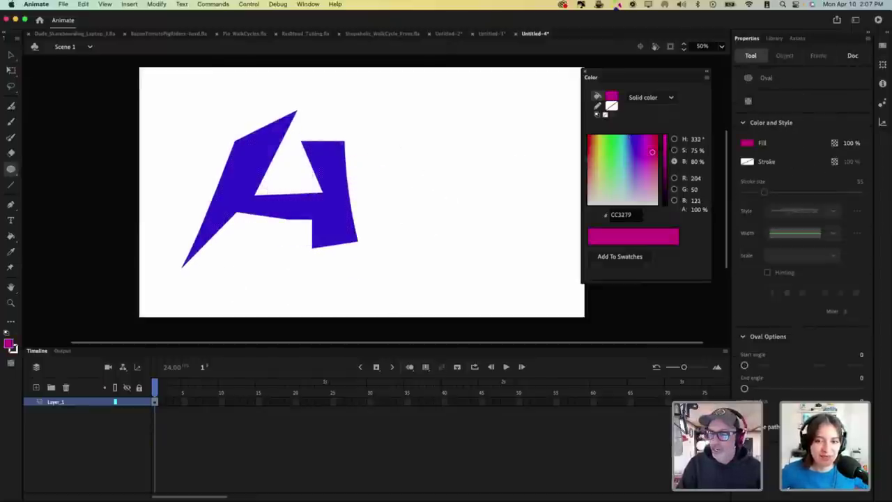
mouse_move(405, 164)
mouse_down()
mouse_move(474, 243)
mouse_move(489, 247)
mouse_up()
key(v)
click(449, 225)
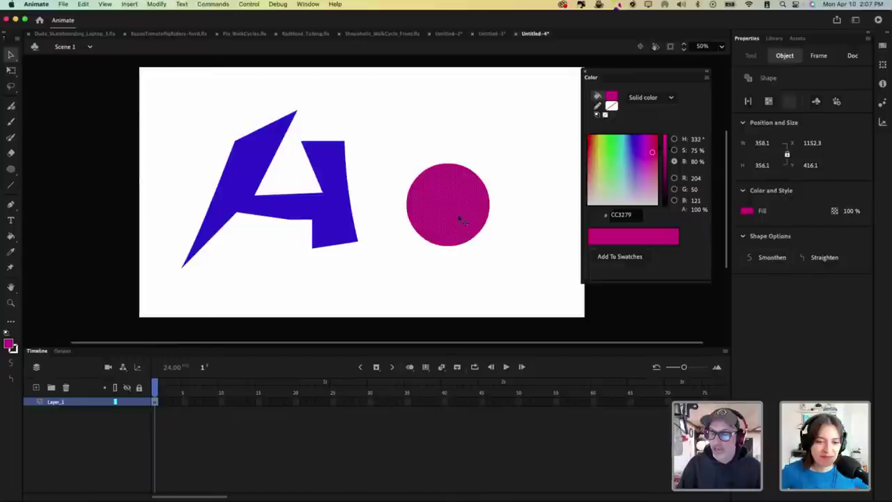
Step: Cut a circular bite from the A's right leg by overlapping it with the pink circle, deselecting, and moving the circle away
mouse_move(460, 221)
mouse_down()
mouse_move(458, 155)
mouse_move(444, 199)
mouse_move(455, 201)
mouse_move(369, 237)
mouse_move(460, 213)
mouse_move(430, 242)
mouse_up()
click(466, 205)
key(super+z)
click(433, 201)
click(426, 203)
click(381, 243)
click(420, 249)
Step: Try drawing two crossing chalk-style lines with the Line tool at stroke size 35, and undo both
key(n)
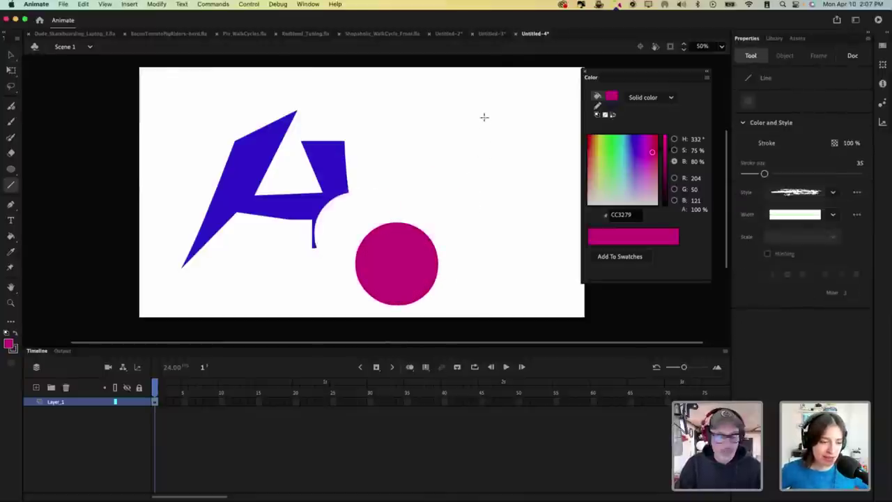
drag(483, 118, 513, 257)
drag(424, 162, 509, 178)
key(super+z)
key(super+z)
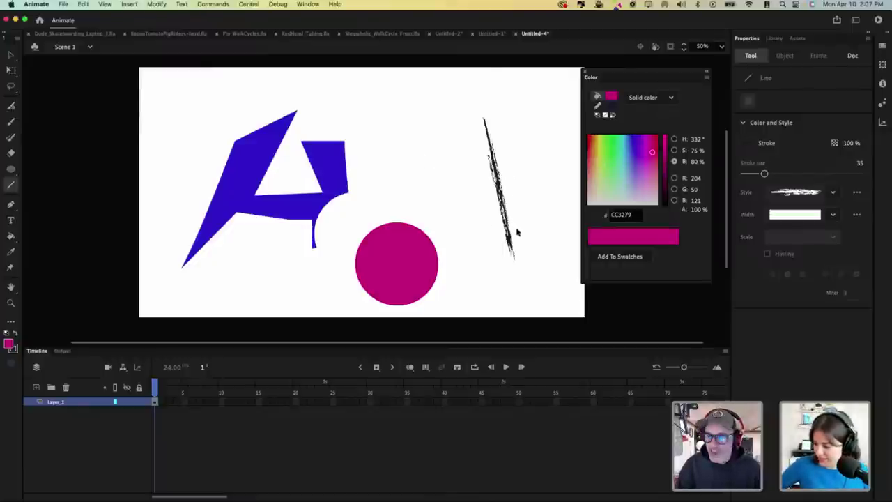
Step: Delete the pink circle and the blue A from the stage
key(v)
click(403, 269)
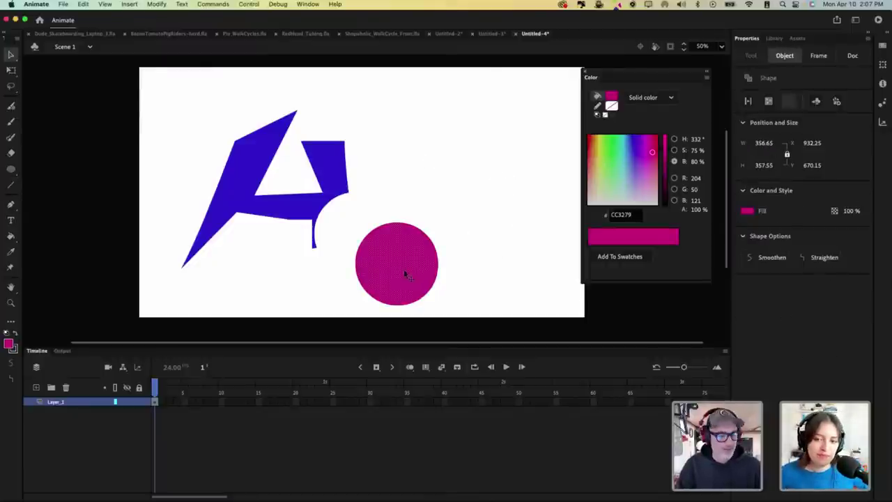
key(Delete)
click(345, 183)
key(Delete)
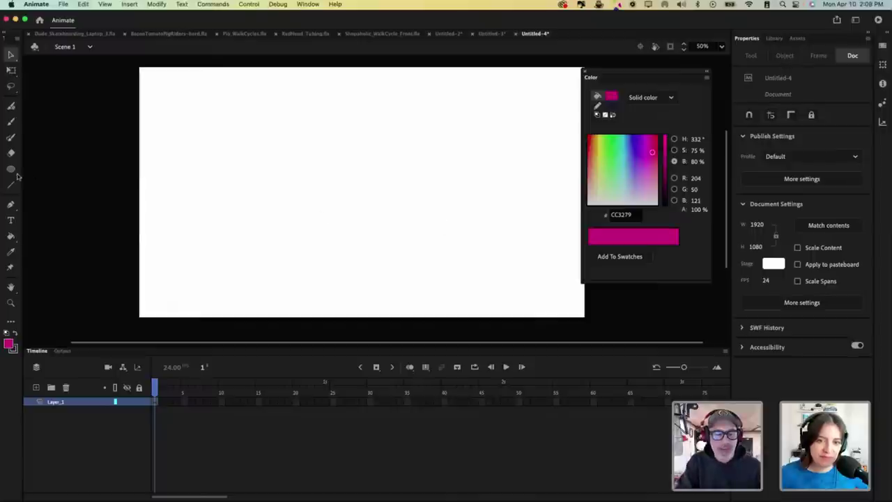
Step: Try drawing rectangles with CC3279 fill and the size 35 chalk-style stroke, undoing each one
click(11, 170)
click(56, 173)
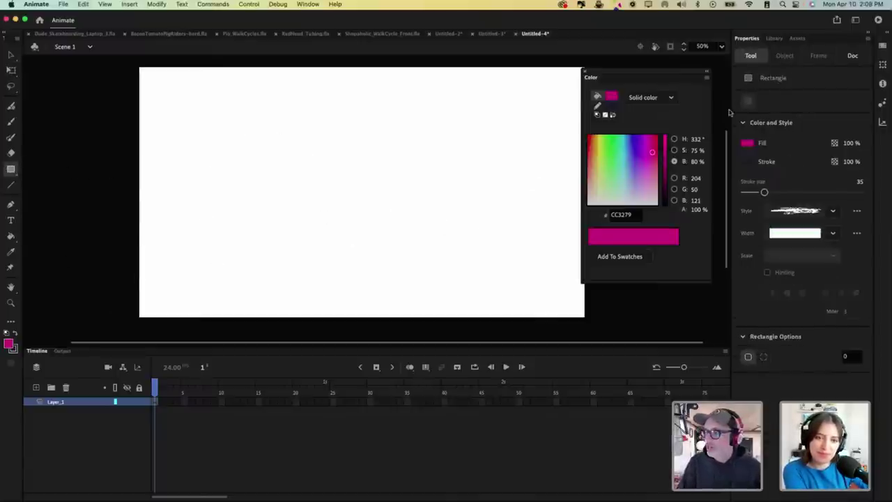
drag(369, 167, 402, 190)
key(super+z)
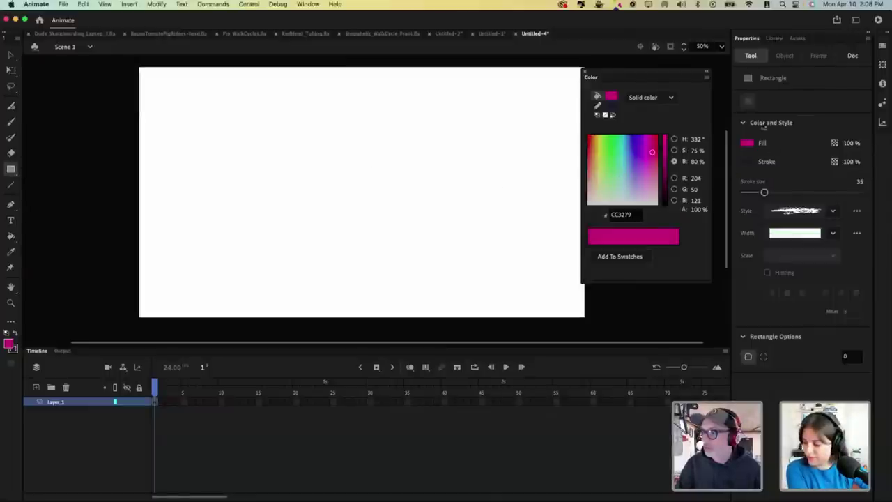
key(v)
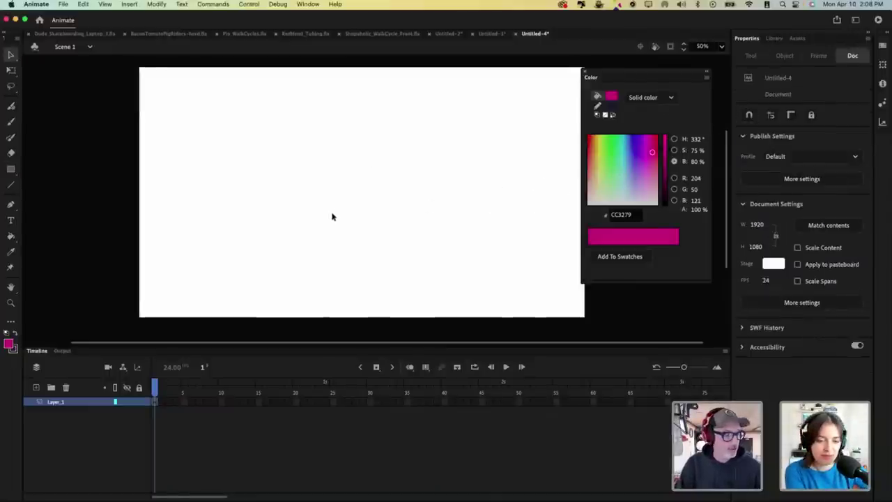
key(r)
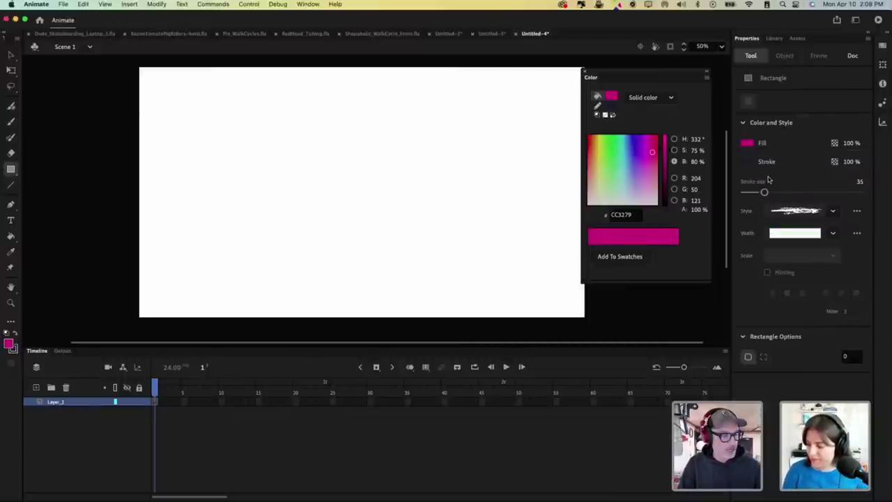
drag(366, 143, 470, 247)
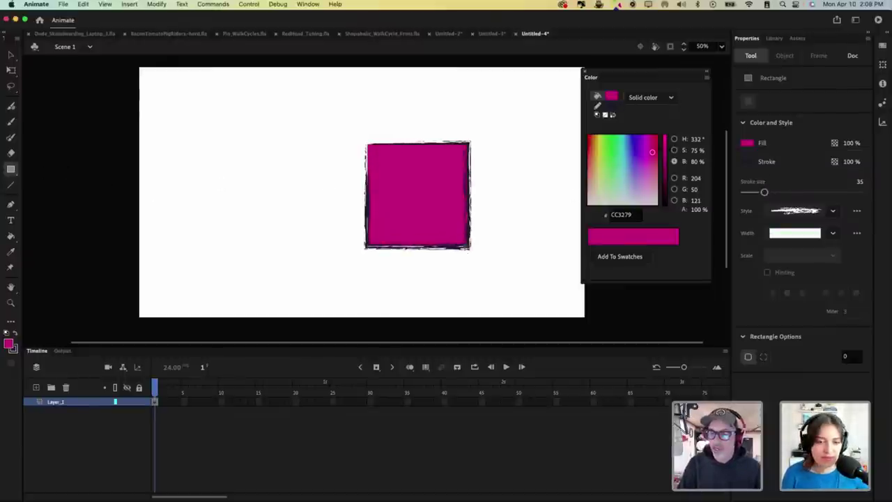
key(super+z)
Step: Remove the stroke and draw a CC3279 rectangle about 350 by 328 px just right of the stage centre
click(749, 164)
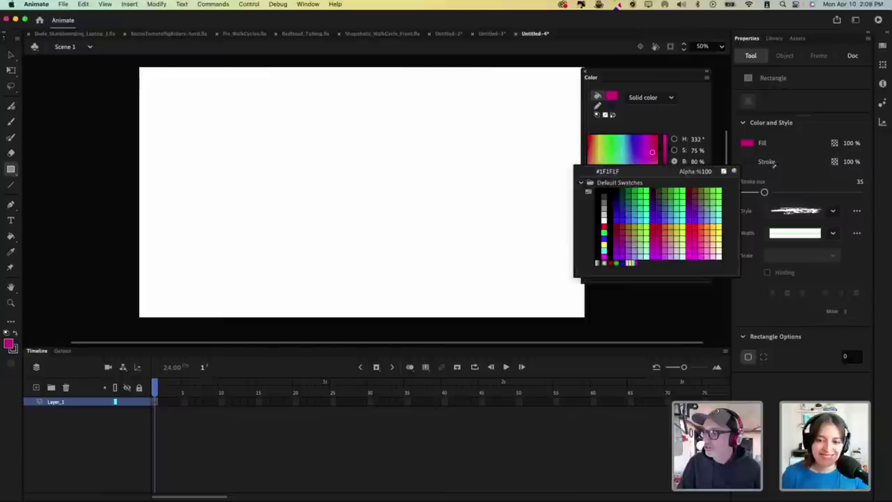
click(724, 171)
drag(357, 144, 438, 219)
key(v)
click(418, 202)
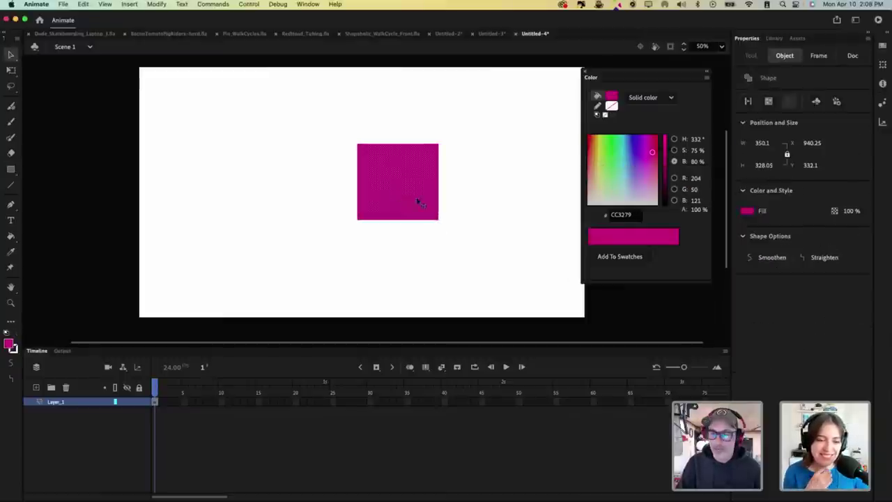
click(458, 210)
Step: Draw a second CC3279 rectangle in Object Drawing mode to the left of the first, and delete the first one
key(r)
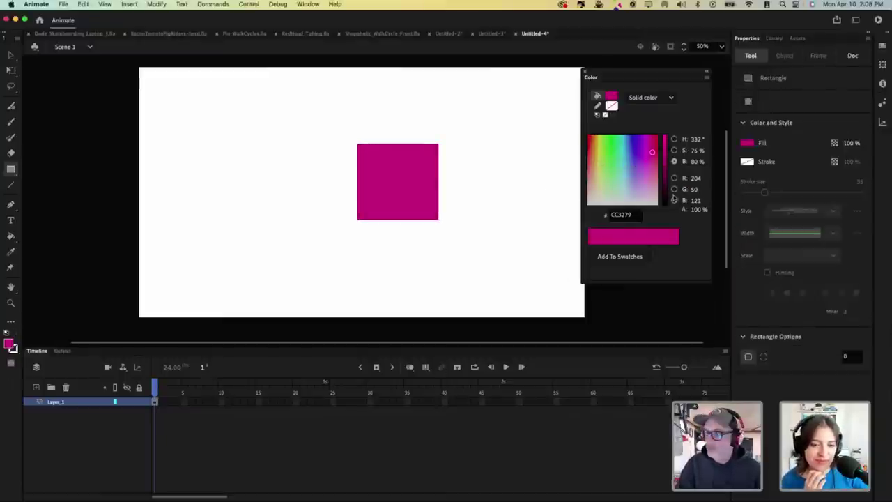
drag(228, 147, 307, 217)
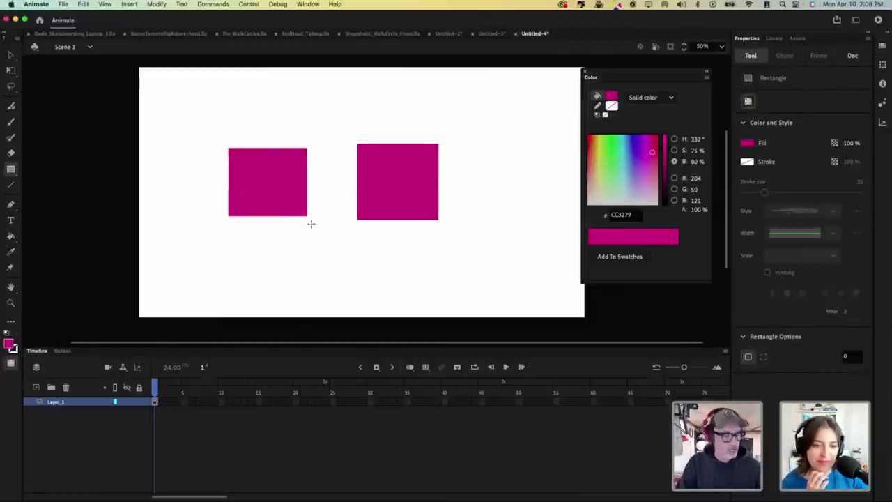
key(v)
click(299, 207)
click(367, 200)
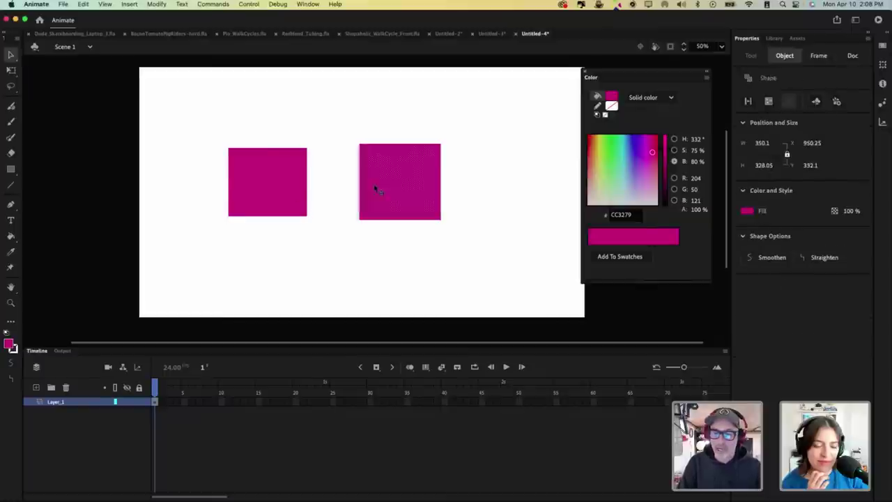
key(Delete)
Step: Enter and leave editing of the rectangle drawing object, and move the rectangle toward the stage centre
double_click(291, 203)
double_click(319, 216)
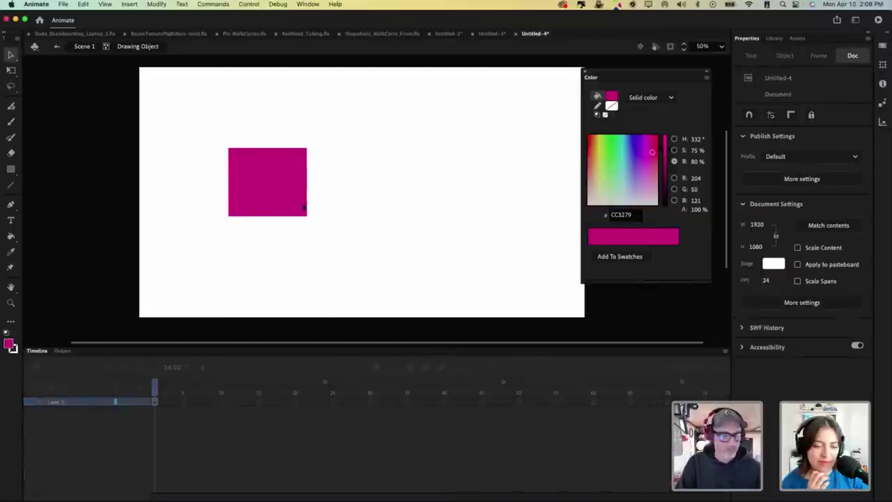
mouse_move(265, 184)
mouse_down()
mouse_move(341, 207)
mouse_move(346, 195)
mouse_move(329, 183)
mouse_up()
double_click(348, 207)
double_click(376, 145)
click(392, 196)
Step: Draw a green 7CCC64 circle as a drawing object overlapping the pink rectangle's lower-right corner
key(o)
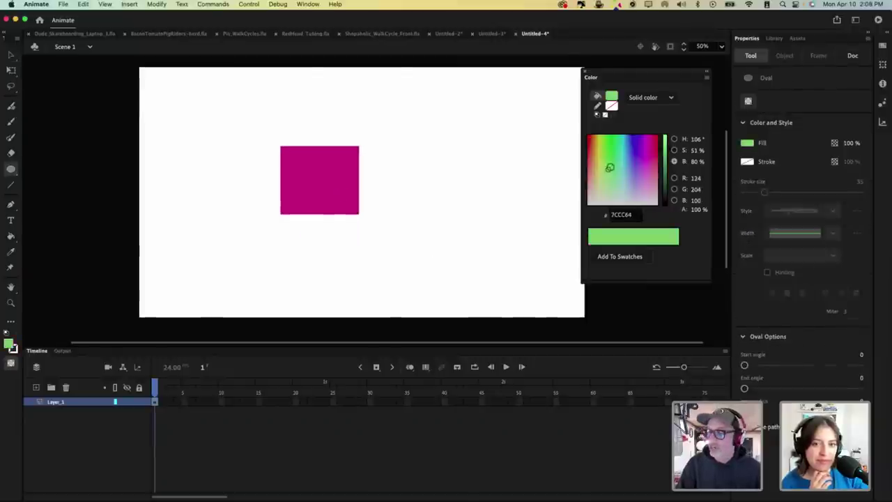
drag(333, 173, 410, 251)
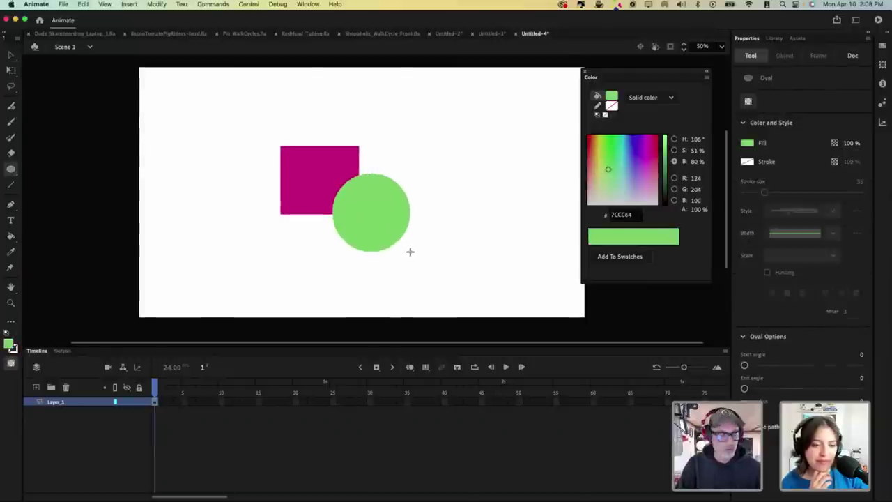
key(v)
click(376, 225)
Step: Rearrange the two drawing objects so the green circle overlaps the rectangle's upper-right corner, and select both
drag(394, 207, 436, 202)
click(417, 194)
click(341, 201)
drag(339, 194, 359, 251)
click(435, 203)
drag(446, 196, 395, 226)
drag(398, 179, 300, 286)
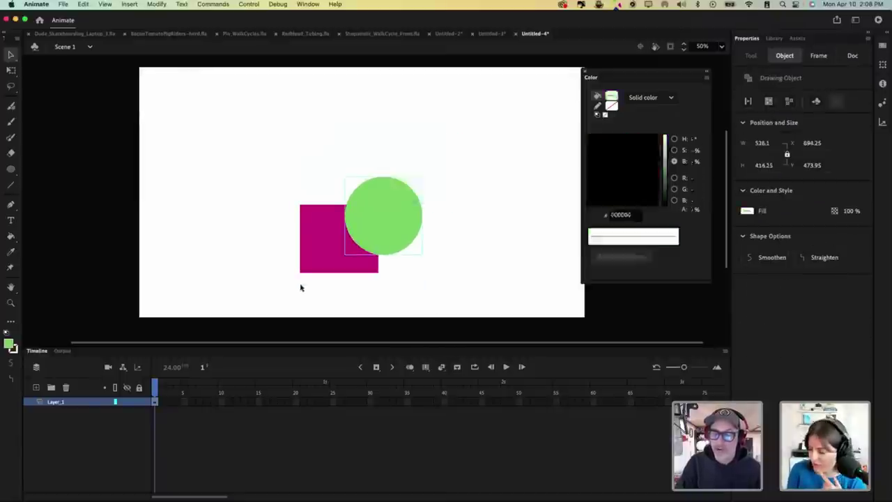
Step: Combine the circle and rectangle with Union, move the united object up and to the right, and open it for editing
click(156, 4)
mouse_move(188, 111)
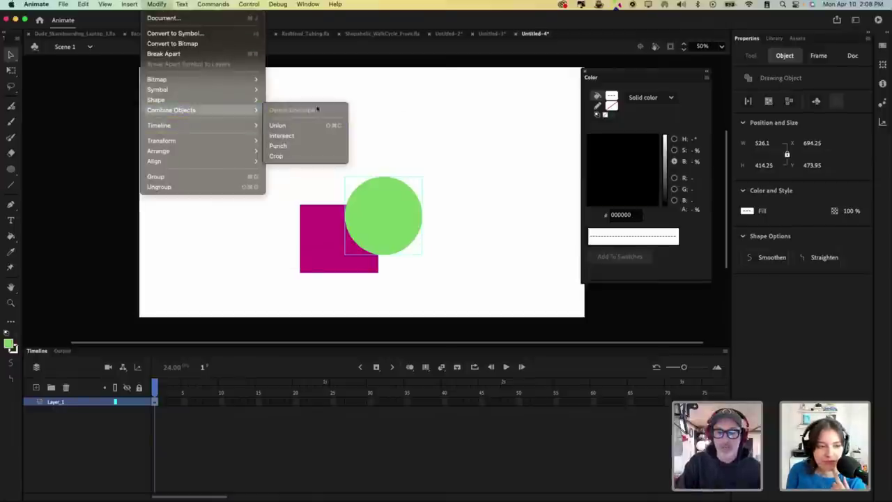
click(303, 124)
mouse_move(380, 221)
mouse_down()
mouse_move(401, 162)
mouse_move(444, 160)
mouse_move(397, 190)
mouse_move(439, 172)
mouse_up()
click(449, 158)
click(420, 165)
double_click(399, 184)
Step: Undo the union and the move, restoring the separate circle and rectangle drawing objects
key(super+z)
key(super+z)
key(super+z)
key(super+z)
key(super+z)
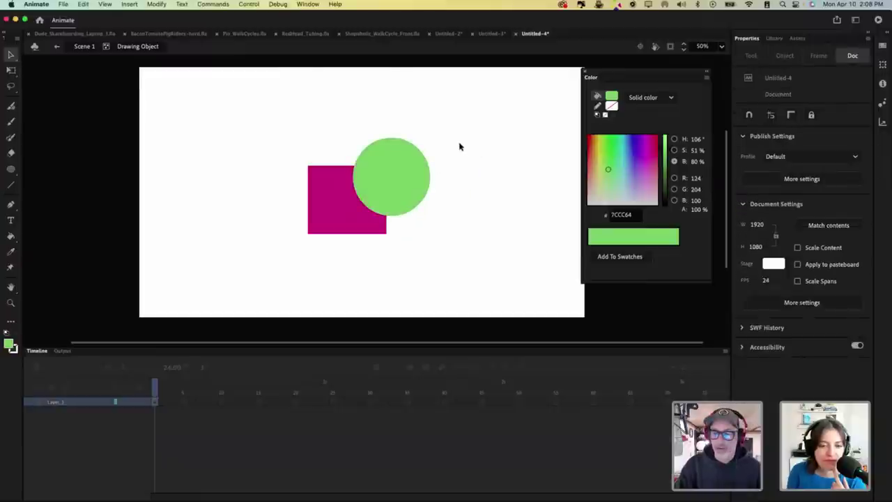
double_click(413, 175)
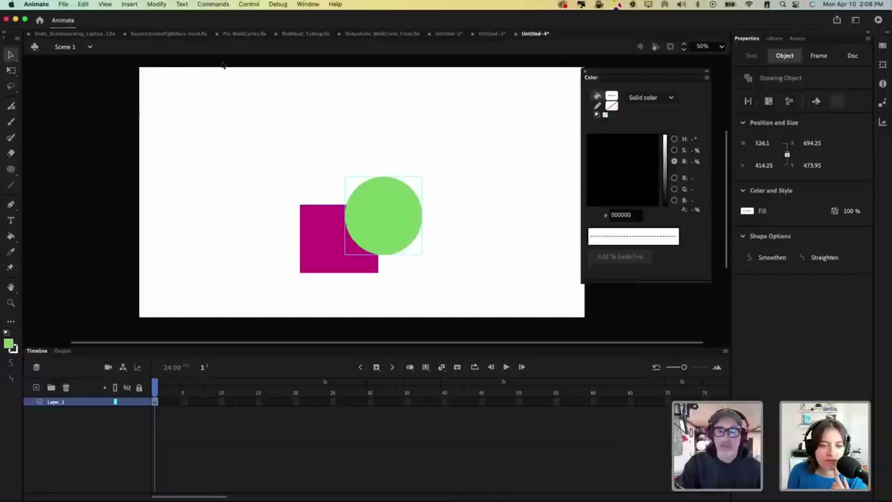
Step: Punch the green circle out of the pink rectangle and delete the resulting shape
click(157, 4)
mouse_move(179, 113)
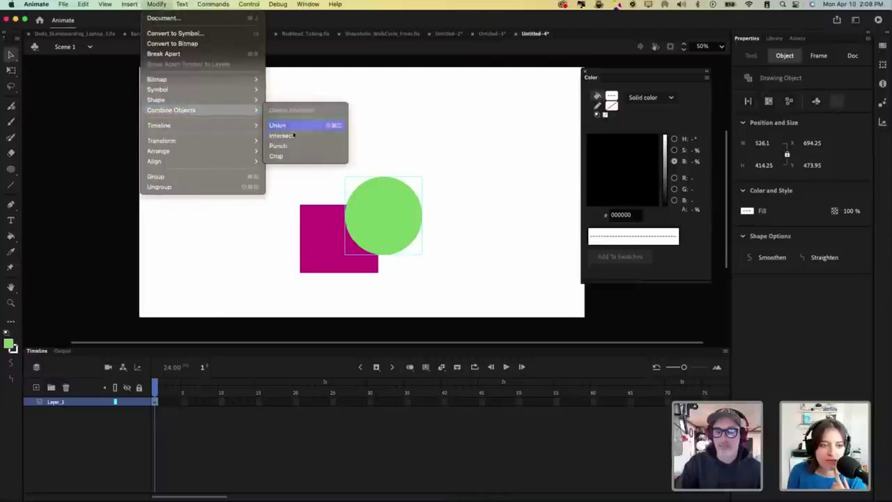
click(295, 147)
click(356, 265)
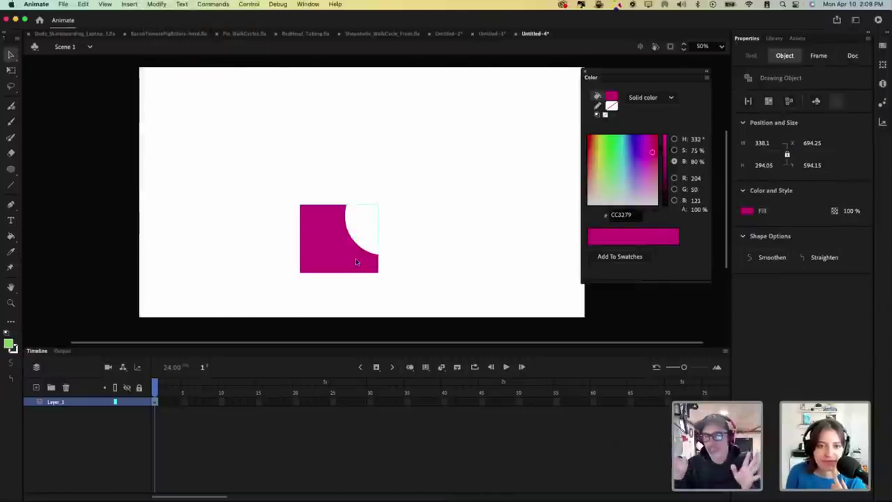
key(Delete)
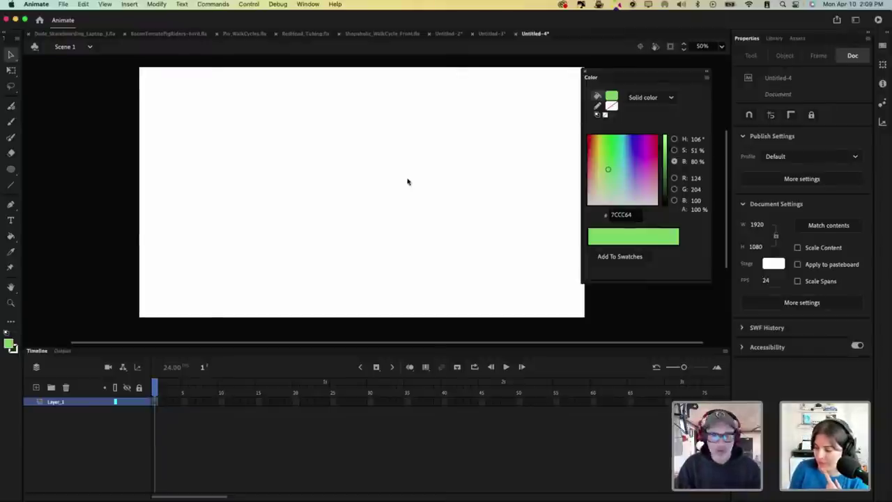
Step: Close the Untitled-4 document without saving and enlarge the timeline to show more of the head symbol's layers
click(516, 35)
click(451, 204)
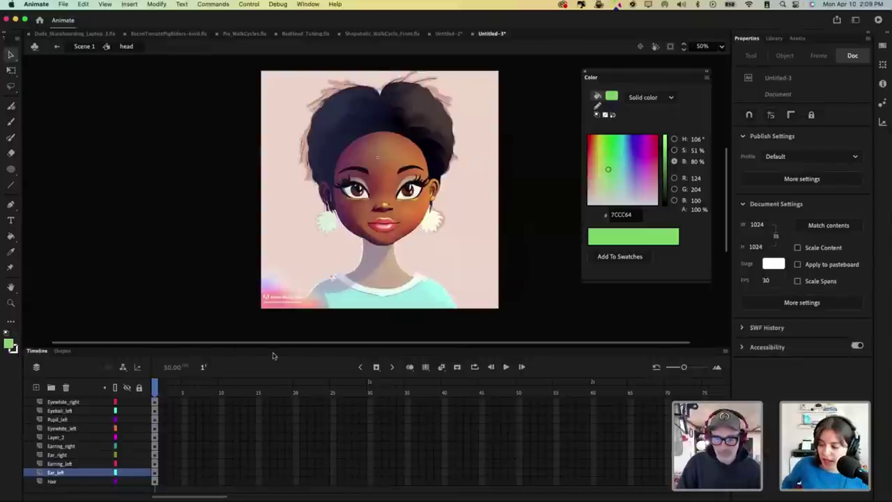
drag(277, 335, 287, 292)
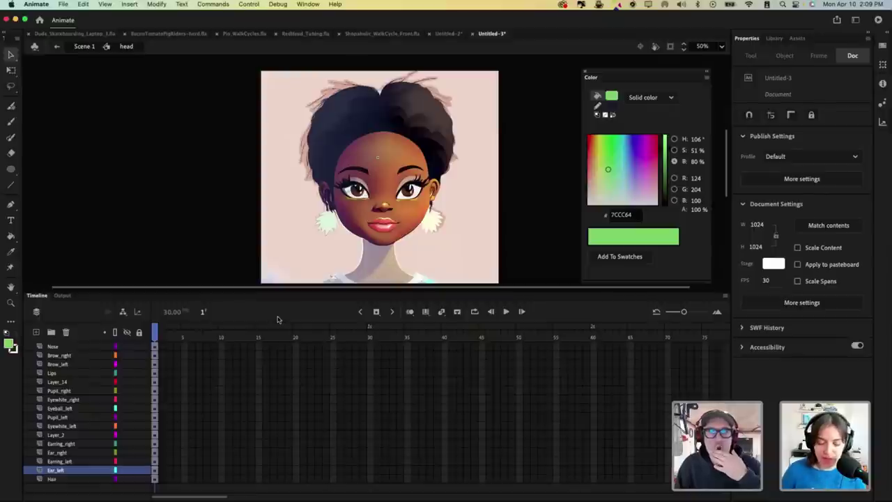
Step: Select the Eyeball_left bitmap and examine the girl's facial parts at 100% zoom
click(418, 207)
scroll(434, 209, up, 2)
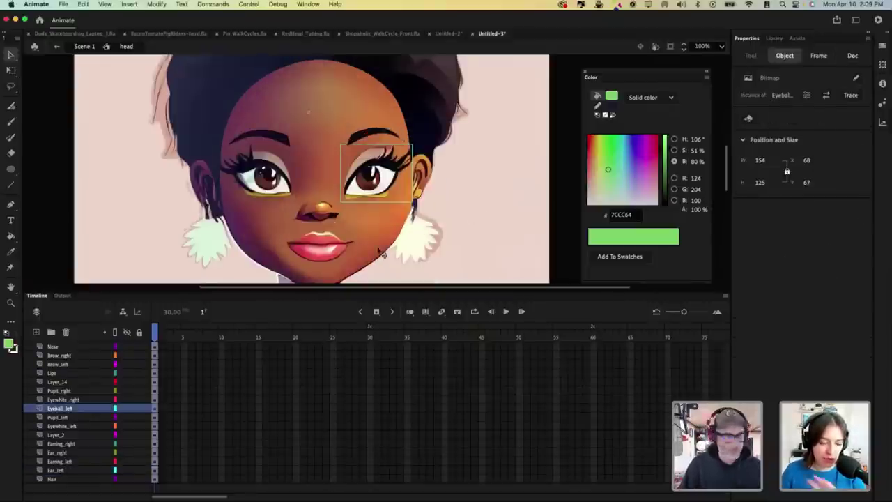
drag(390, 293, 394, 305)
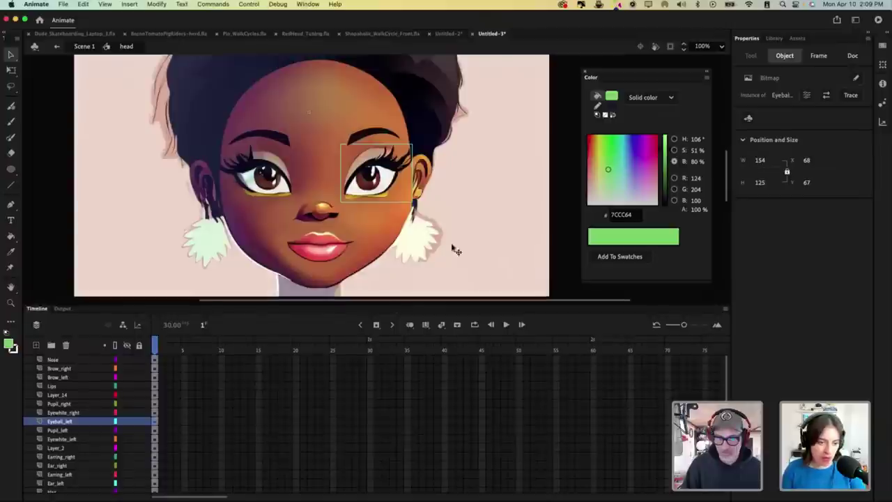
drag(468, 209, 506, 198)
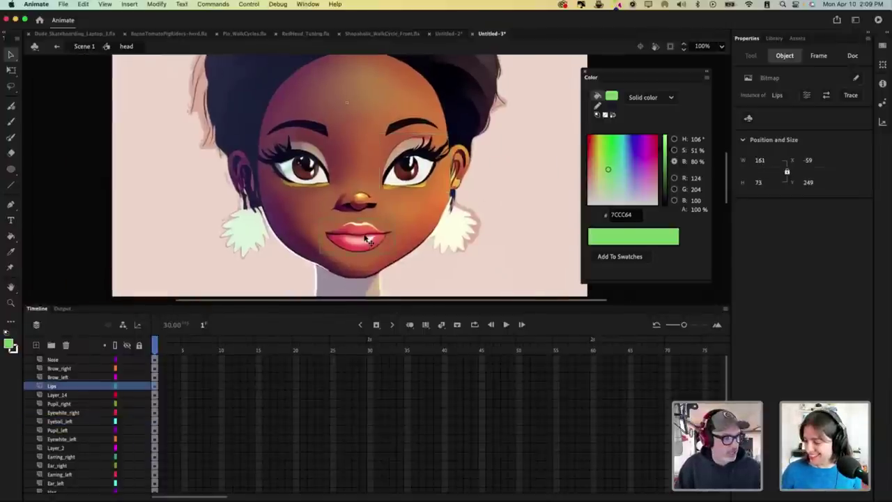
Step: Convert the girl's lips bitmap into a graphic symbol named "lips"
key(F8)
text(lips)
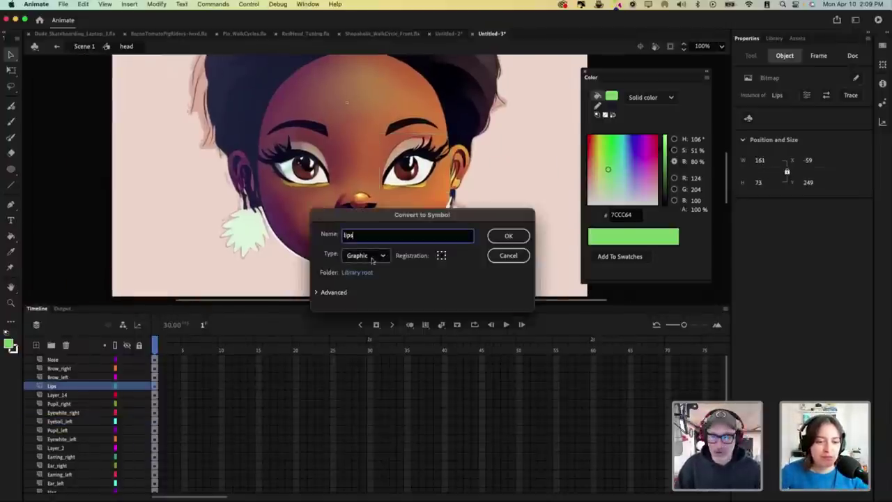
click(505, 236)
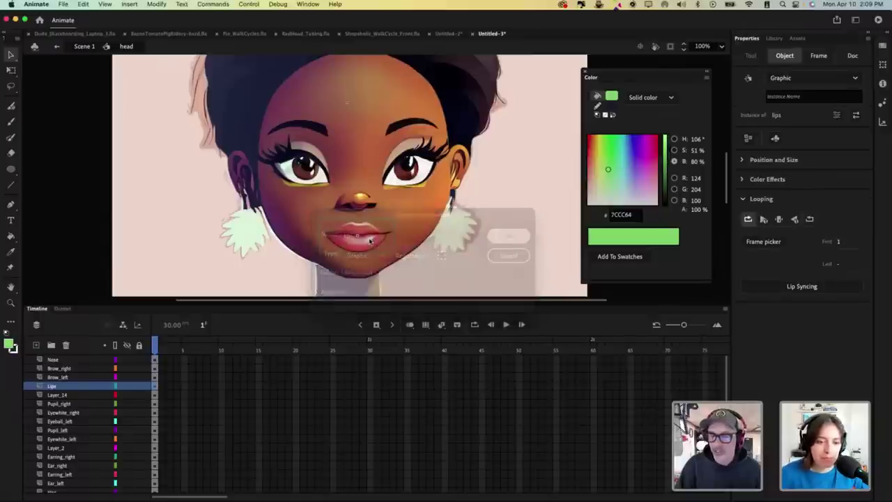
Step: Convert the Eyeball_left bitmap into a graphic symbol named "eyeball" and lock its layer
click(417, 176)
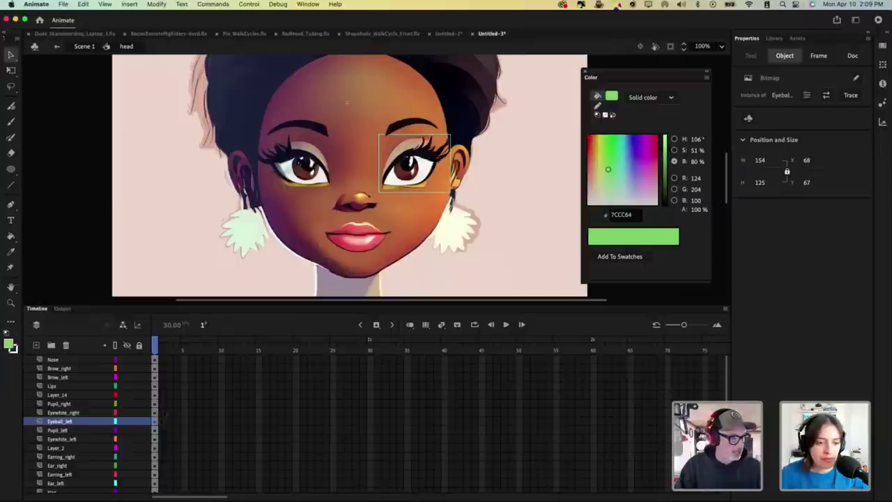
key(F8)
text(eyeball)
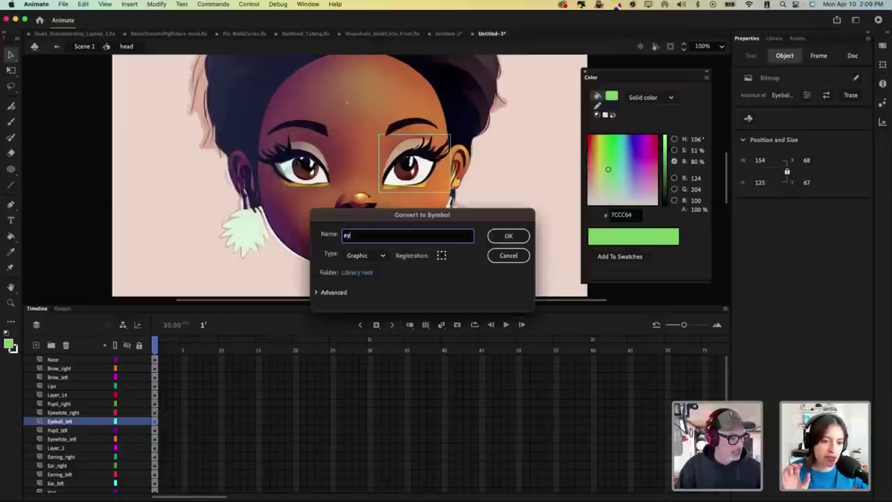
click(509, 237)
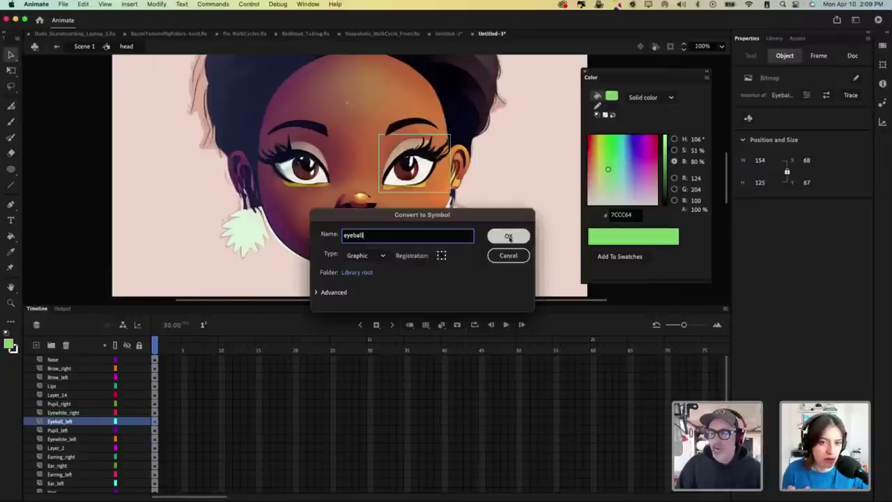
click(509, 237)
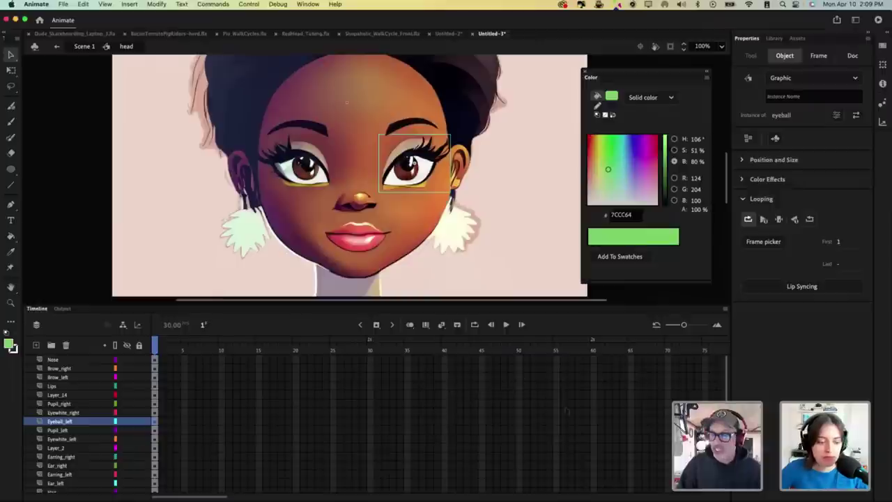
click(139, 421)
Step: Convert the Pupil_left bitmap into a graphic symbol named "pupil-l"
click(411, 176)
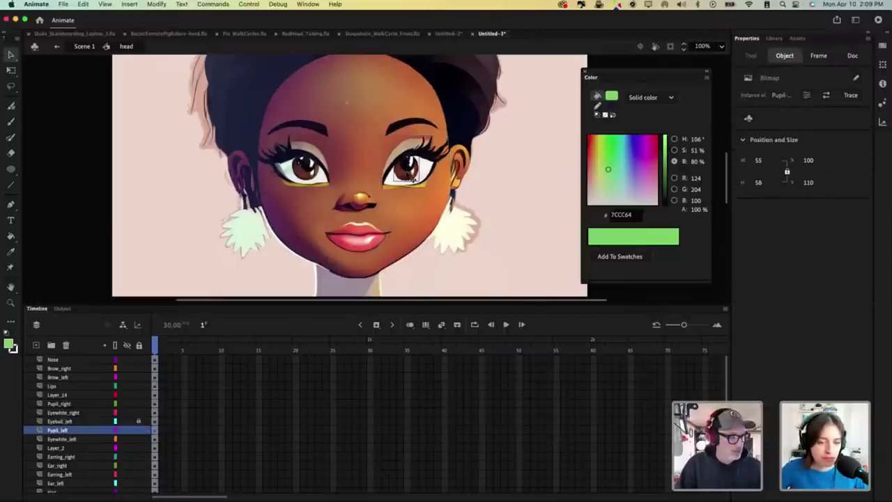
key(F8)
text(pupil-)
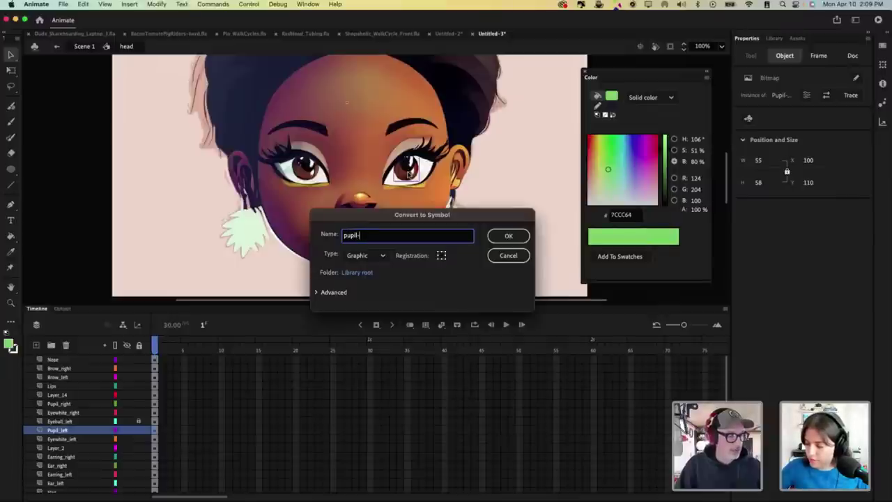
text(l)
click(509, 236)
Step: Convert the Eyewhite_left bitmap into a graphic symbol named "white-l"
click(427, 170)
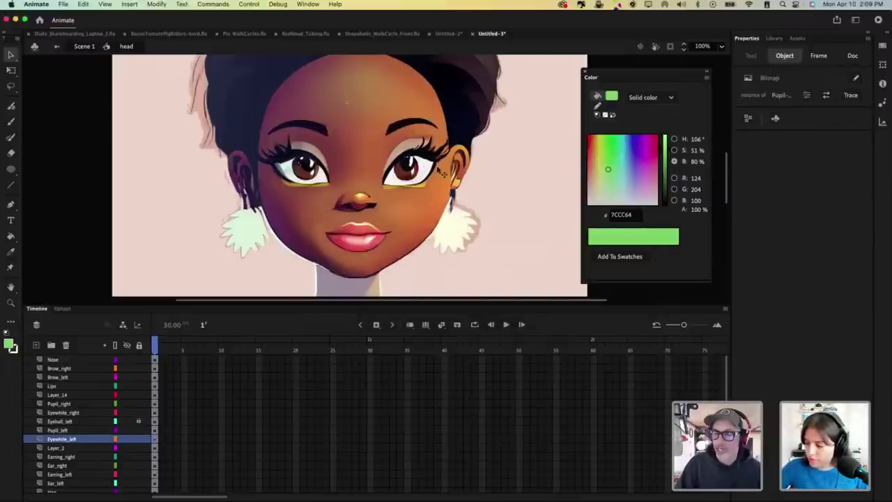
key(F8)
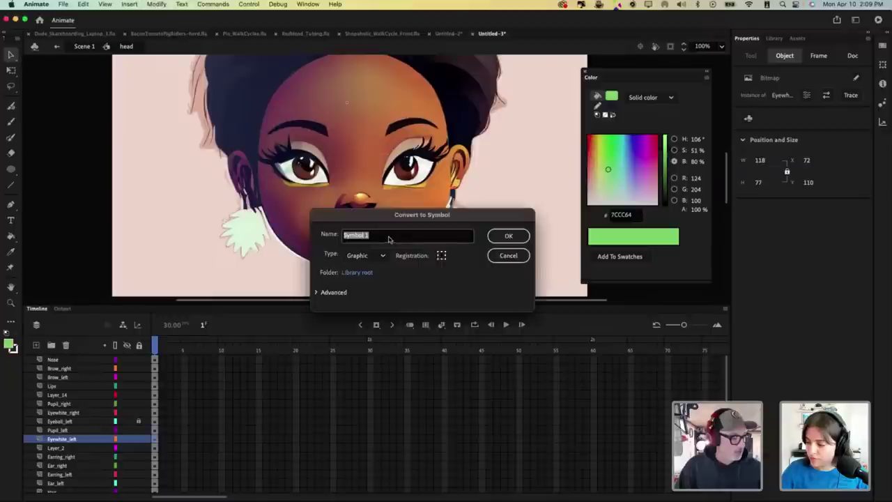
text(white)
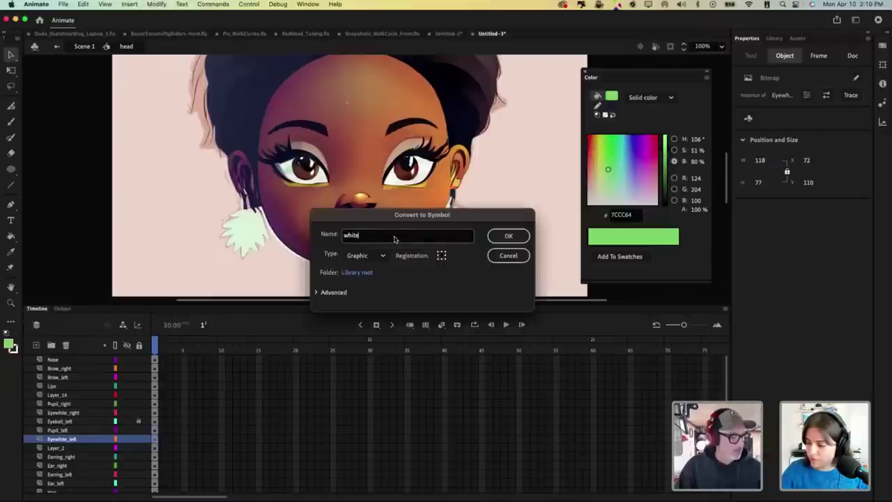
text(-)
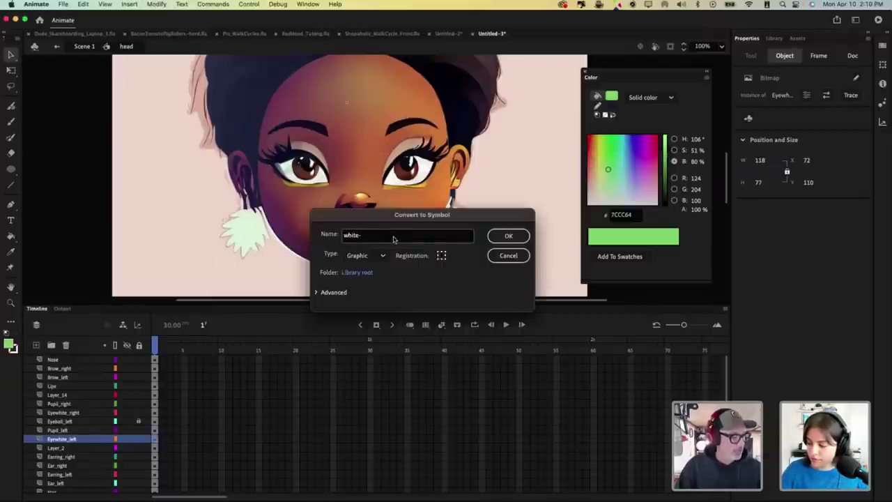
text(1)
click(508, 236)
click(407, 168)
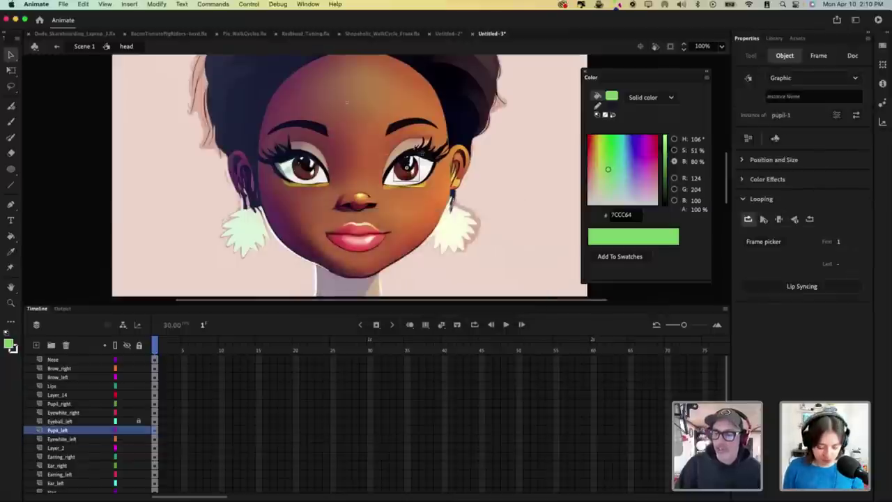
Step: Convert the face bitmap on Layer_2 into a graphic symbol named "face"
click(421, 151)
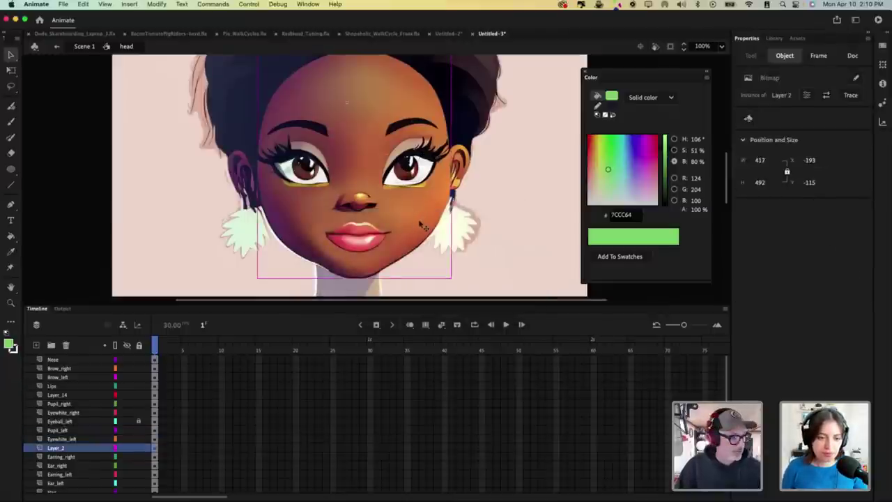
key(F8)
text(face)
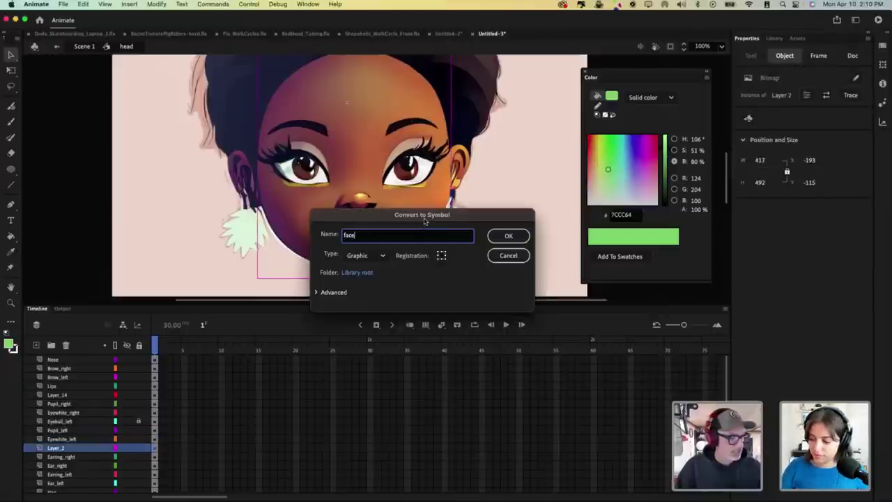
key(Return)
Step: Convert the Ear_left and Earring_left bitmaps into separate graphic symbols, keeping the default names
click(477, 186)
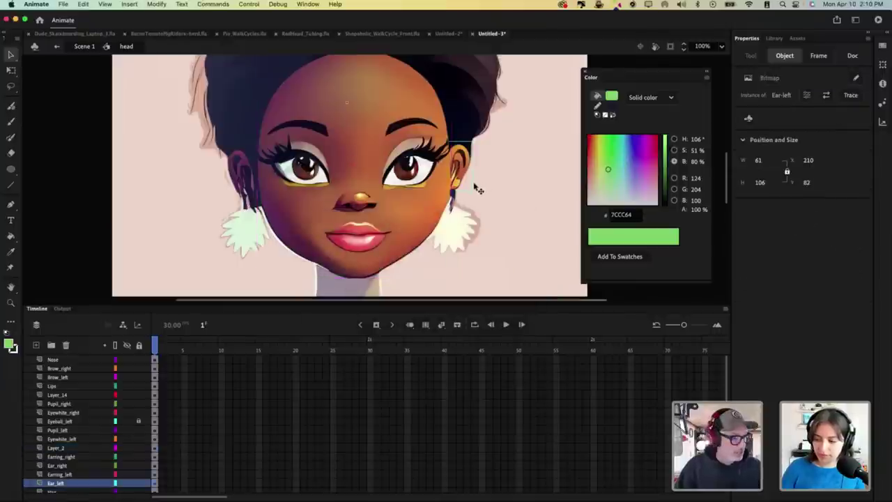
key(F8)
click(509, 235)
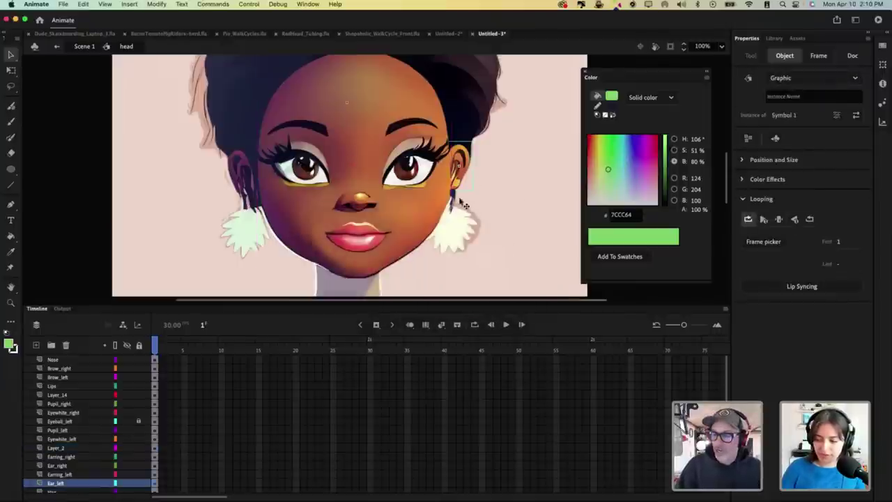
click(470, 233)
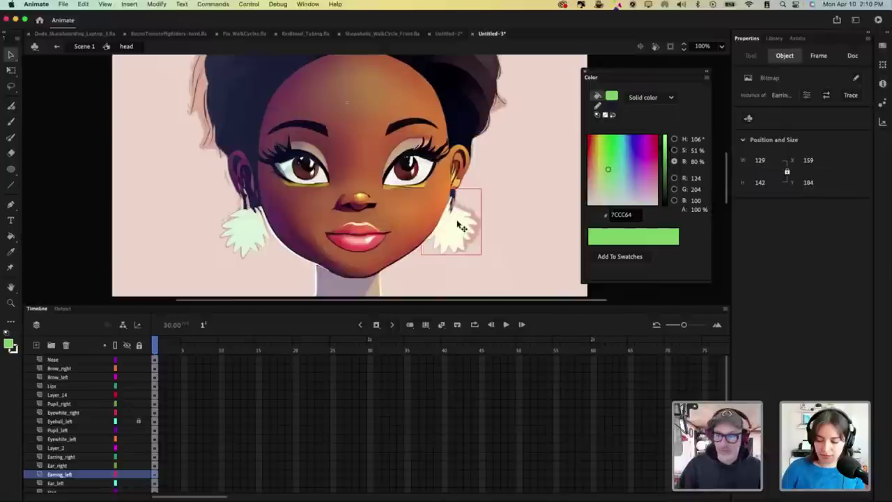
key(F8)
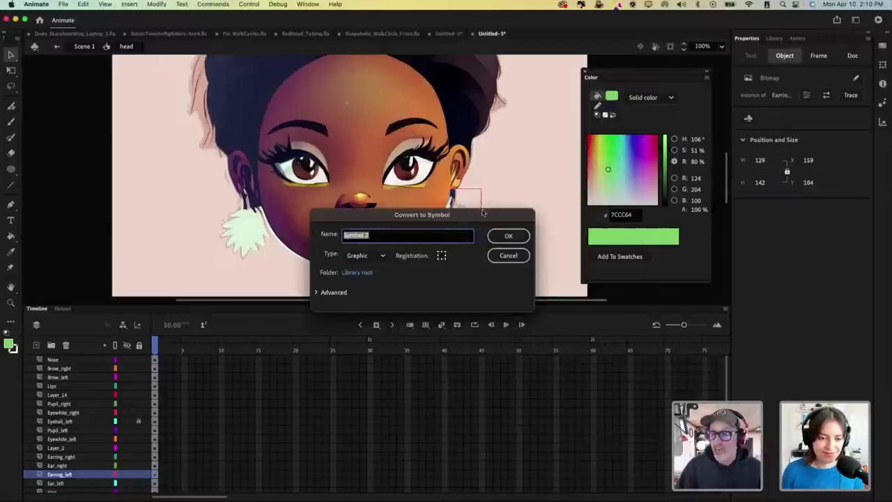
click(496, 233)
Step: Convert the Ear_right and Earring_right bitmaps into separate graphic symbols, keeping the default names
click(400, 200)
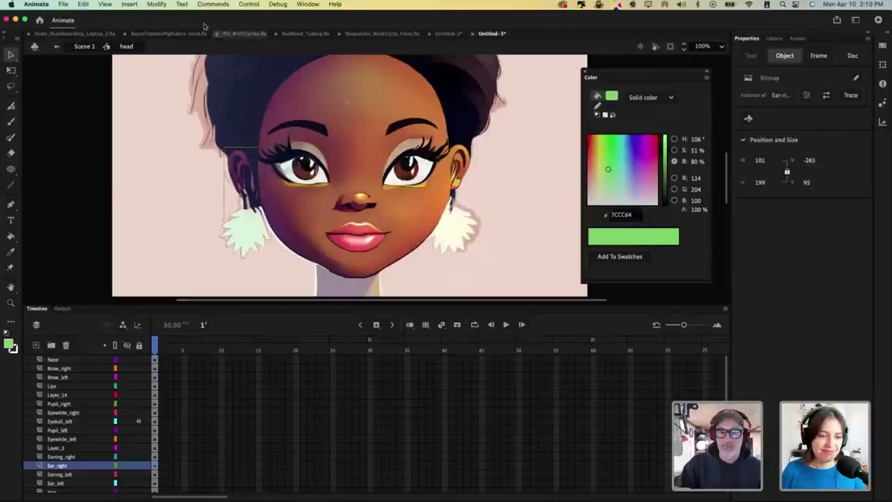
click(156, 4)
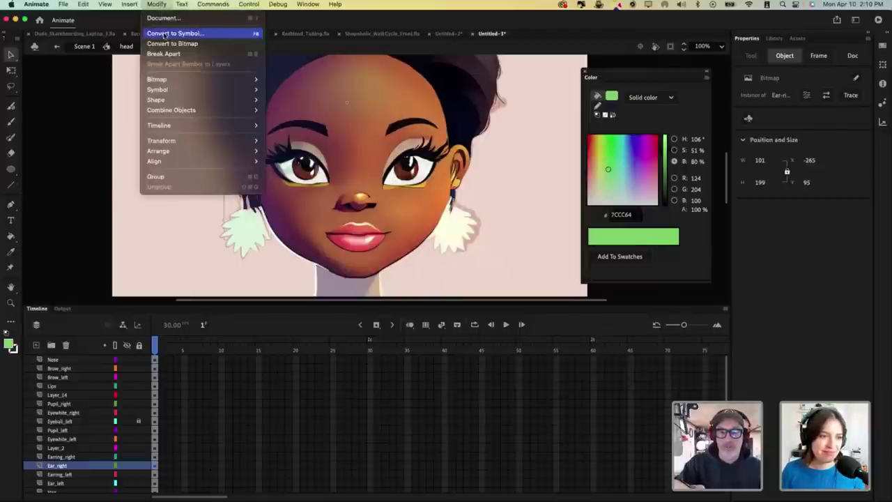
click(171, 34)
click(508, 236)
click(244, 227)
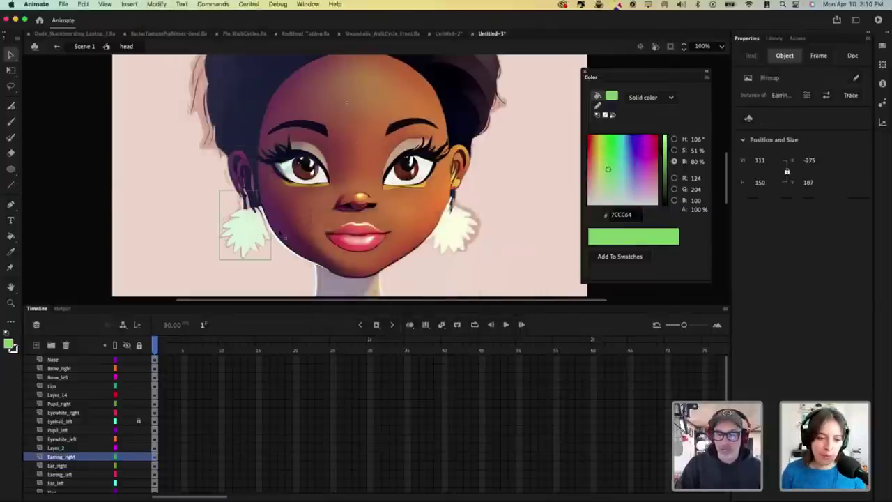
key(F8)
click(509, 235)
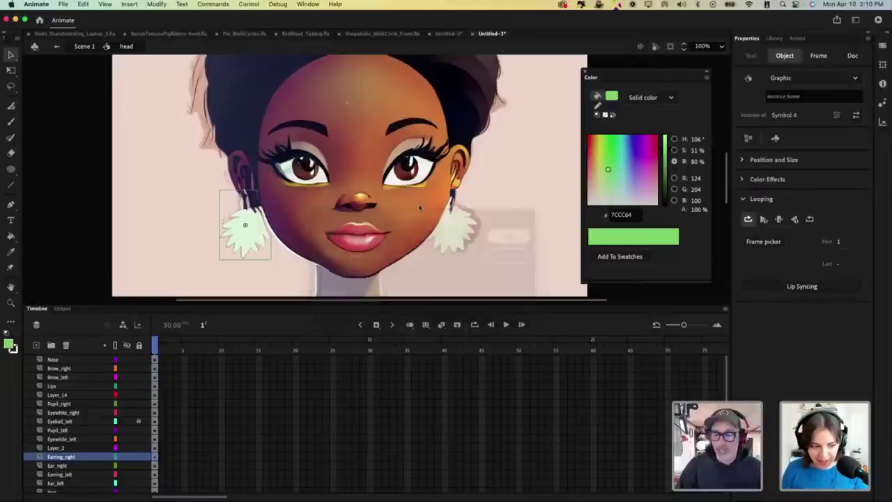
Step: Convert the eye bitmap on Layer_14 into a graphic symbol with the default name and lock that layer
click(310, 171)
key(F8)
click(508, 236)
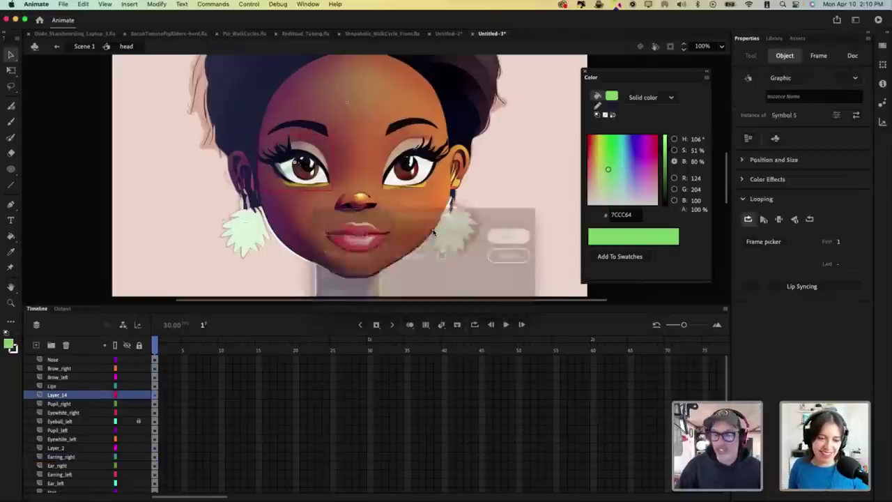
click(138, 394)
Step: Convert the Eyewhite_right and Pupil_right bitmaps into separate graphic symbols, keeping the default names
click(327, 172)
key(F8)
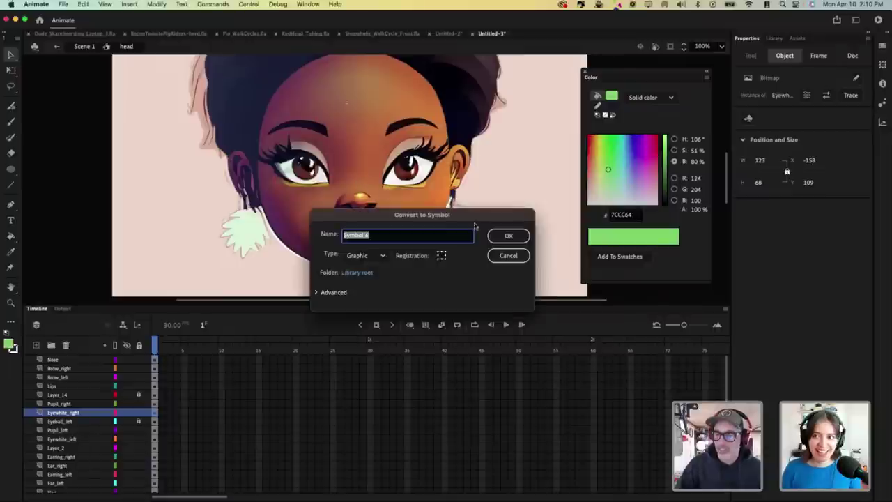
click(508, 235)
click(396, 180)
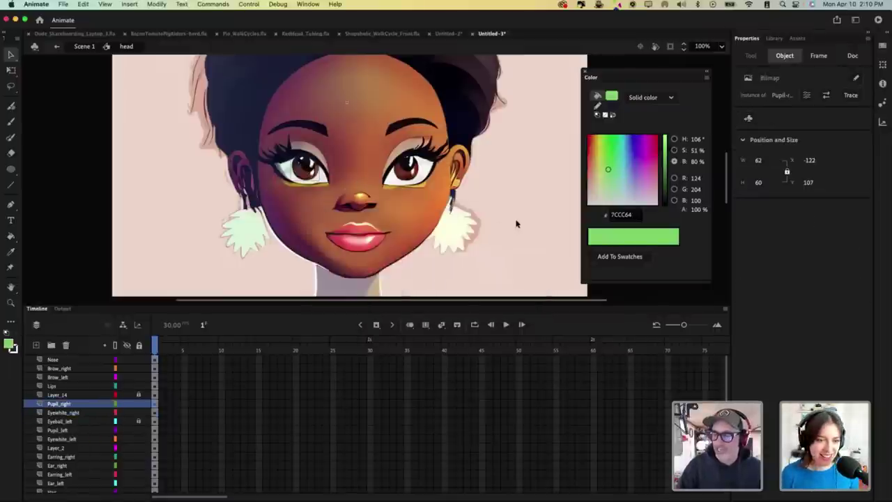
key(F8)
click(509, 235)
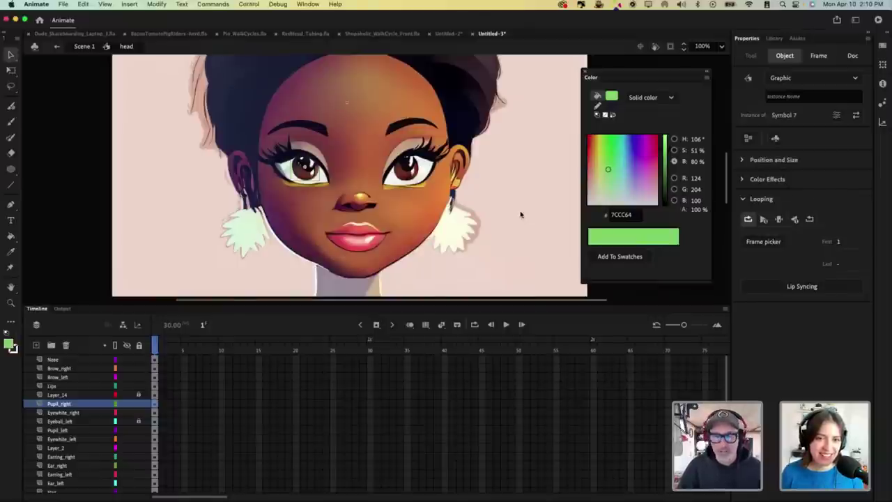
Step: Convert the girl's hair bitmap into a graphic symbol with the default name
scroll(516, 209, up, 3)
click(504, 203)
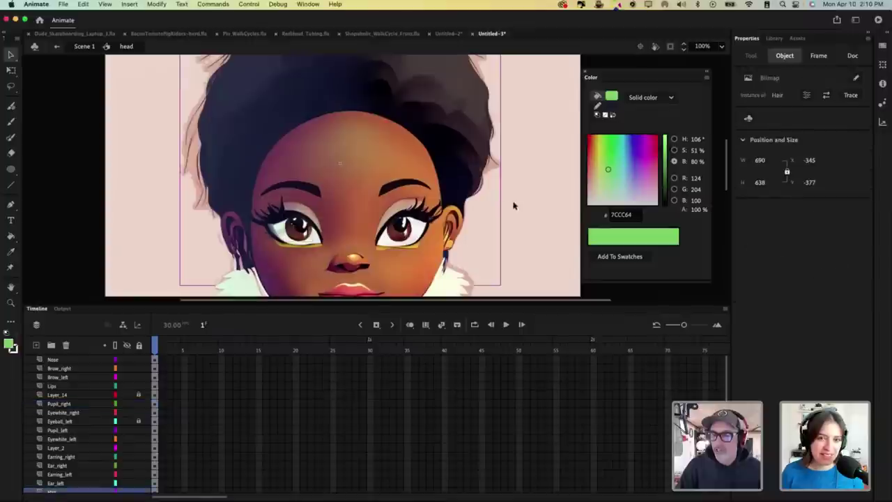
key(F8)
click(516, 230)
click(506, 233)
scroll(510, 188, down, 5)
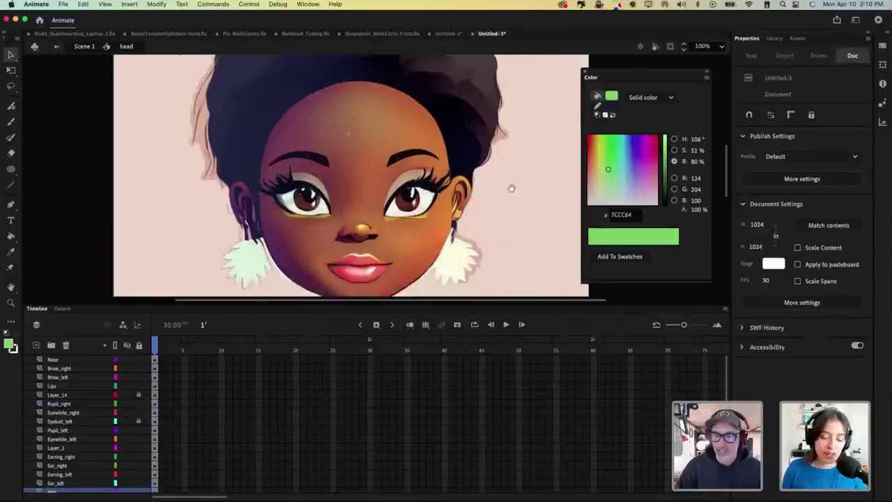
Step: Convert the girl's nose bitmap into a graphic symbol with the default name
click(386, 180)
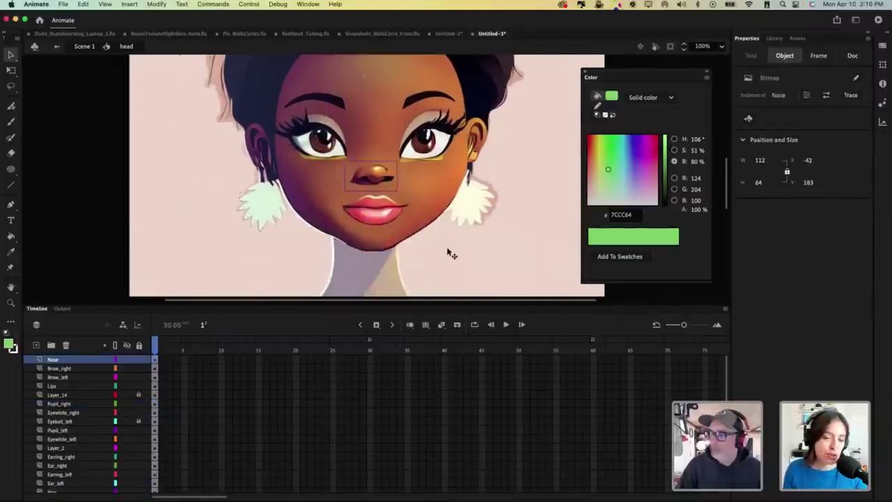
key(F8)
click(508, 234)
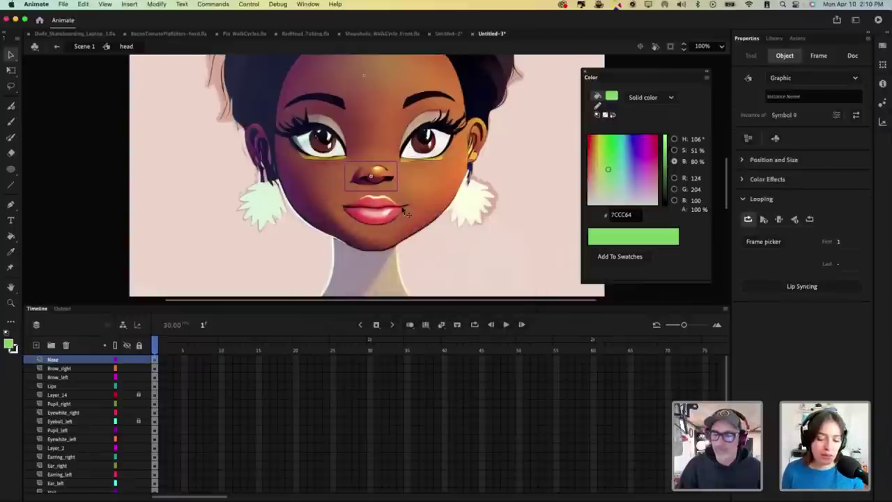
Step: Select the ears, the right earring and the lips one by one to check their symbol instances
click(516, 183)
scroll(516, 182, up, 3)
key(Tab)
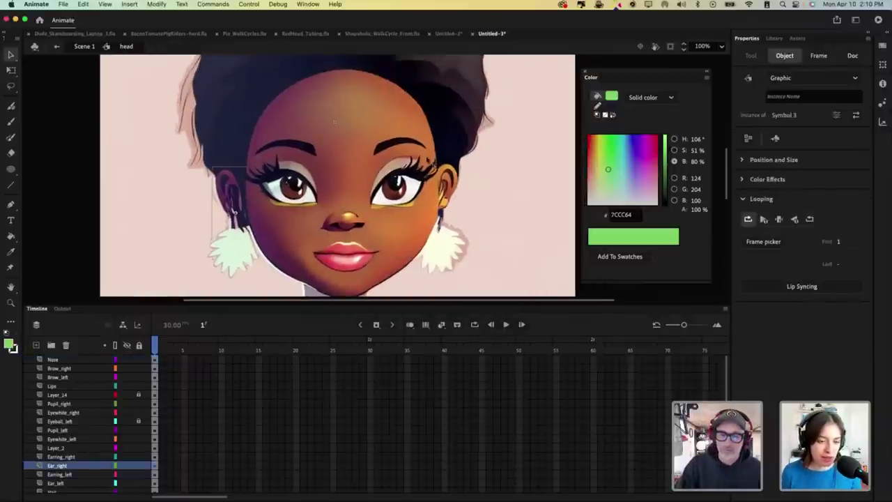
click(459, 186)
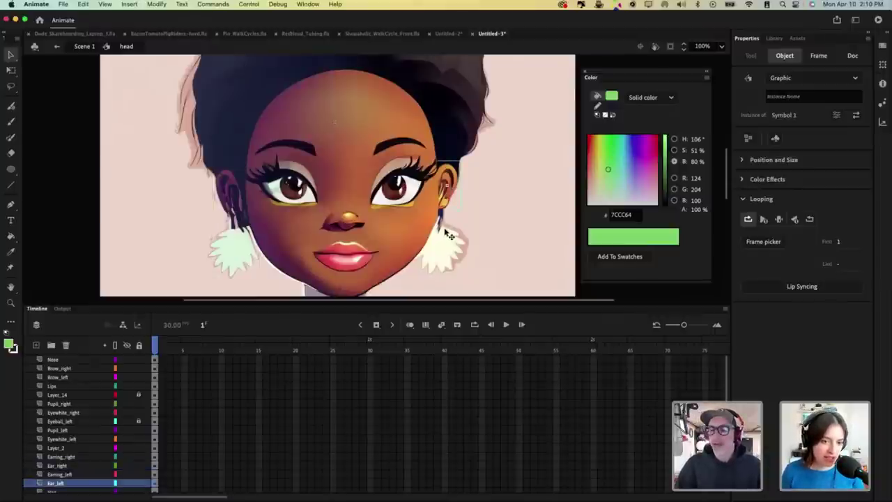
click(232, 197)
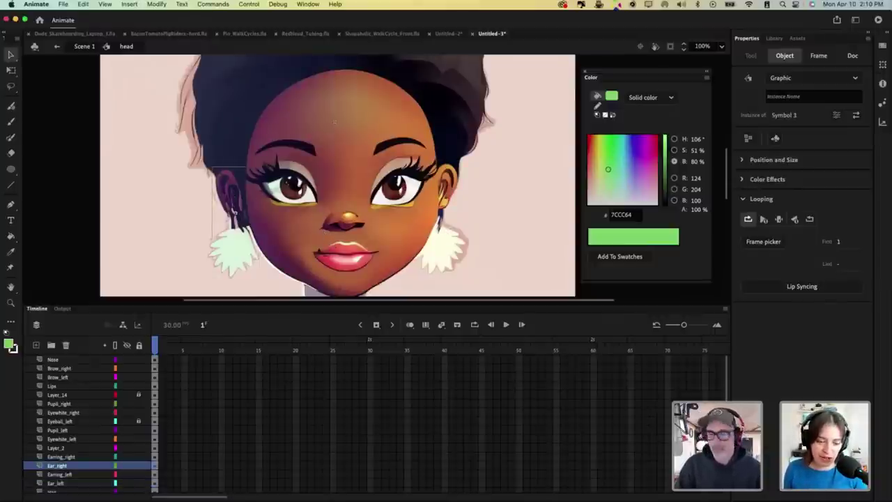
click(244, 255)
click(350, 259)
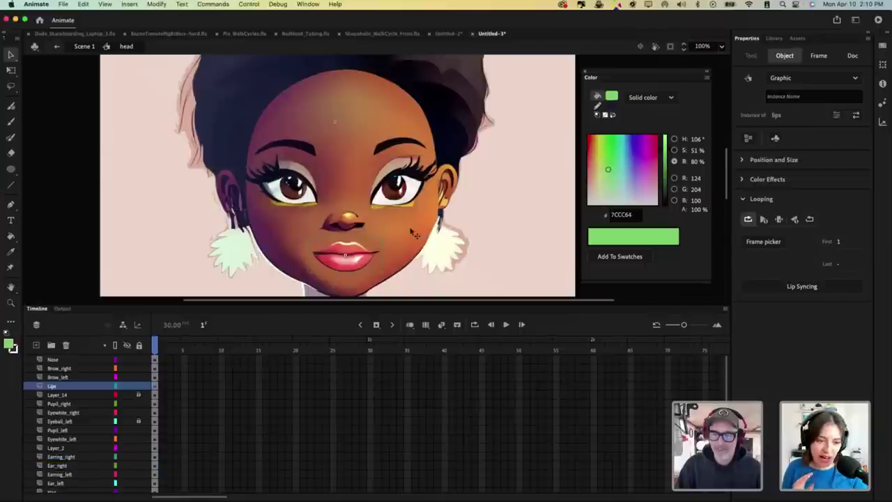
Step: Convert the Brow_right and Brow_left bitmaps into separate graphic symbols, keeping the default names
click(307, 195)
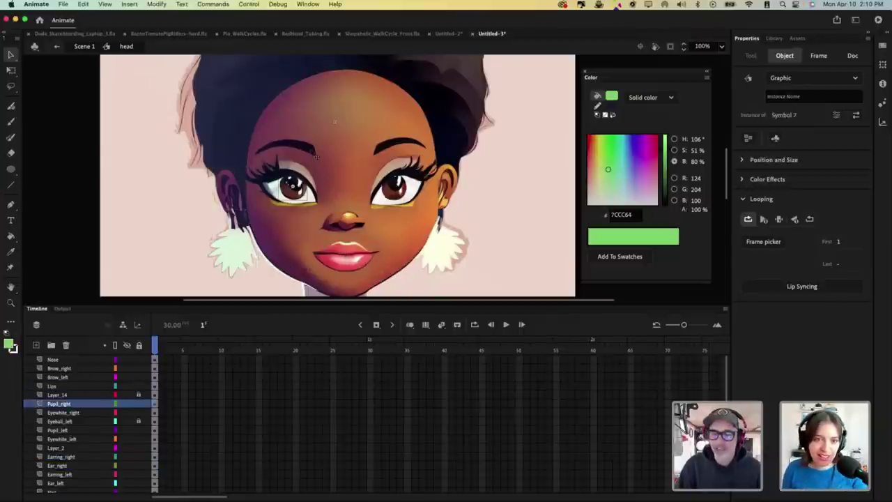
click(308, 150)
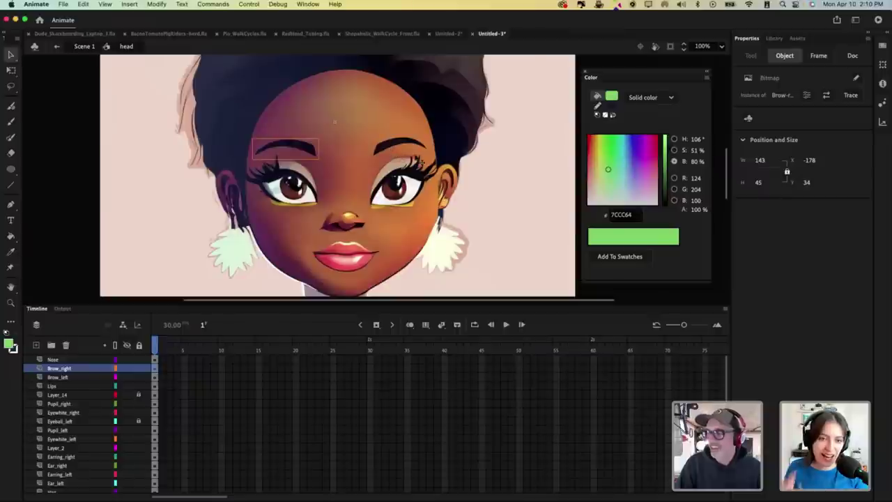
key(F8)
click(509, 235)
click(401, 144)
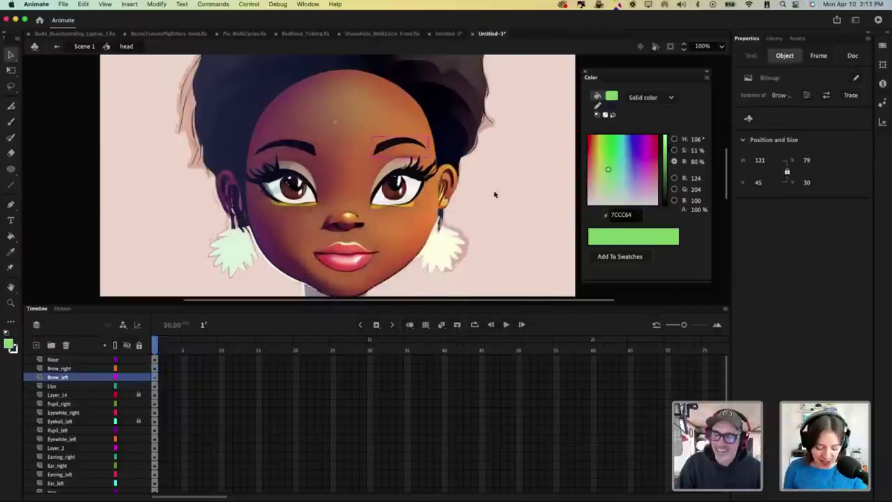
key(F8)
click(510, 235)
click(502, 212)
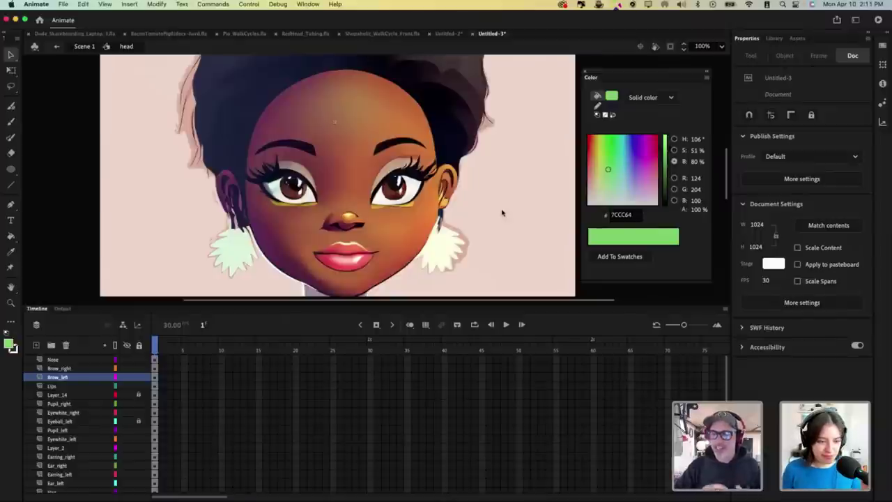
Step: Shrink the timeline's height to give the stage more room and recentre the head
scroll(491, 307, right, 5)
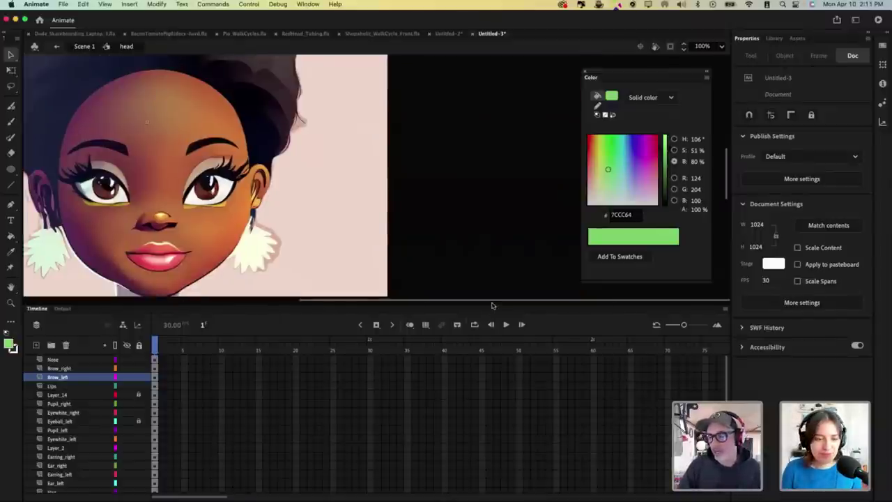
drag(339, 241, 472, 209)
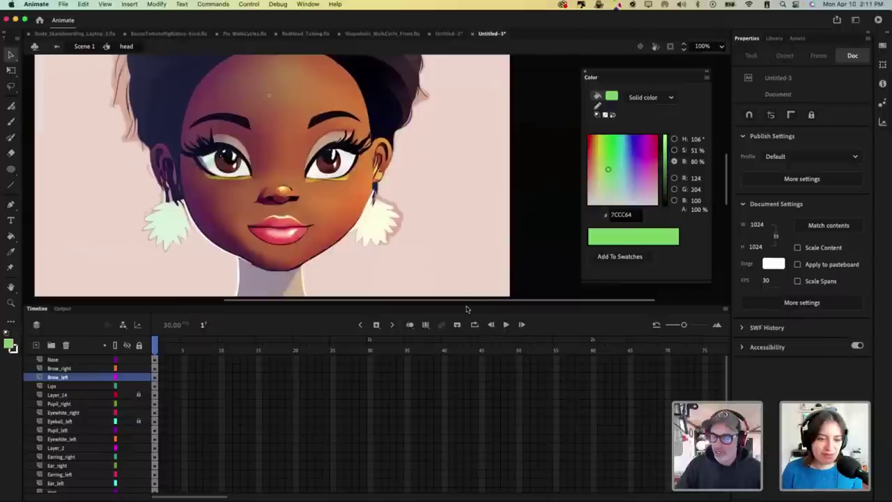
drag(466, 306, 466, 377)
drag(424, 233, 507, 291)
Step: Move the face symbol's transformation point down to the chin with the Free Transform tool
click(421, 278)
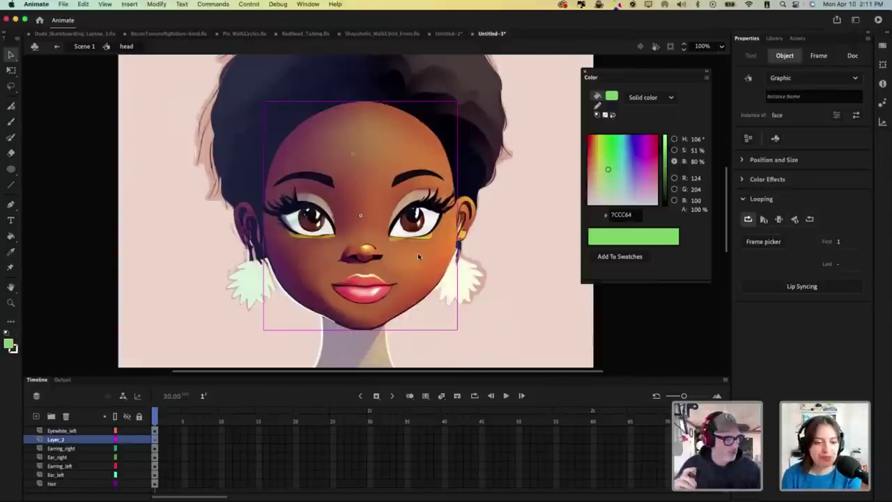
click(11, 70)
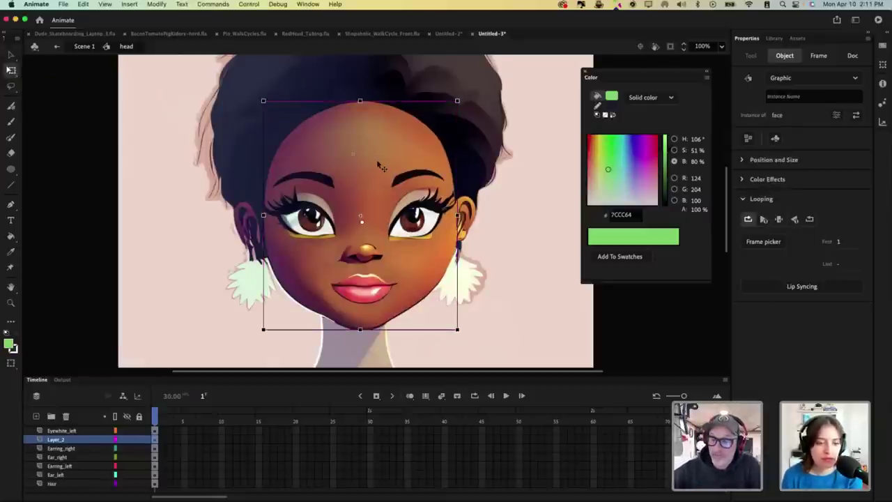
drag(361, 221, 361, 231)
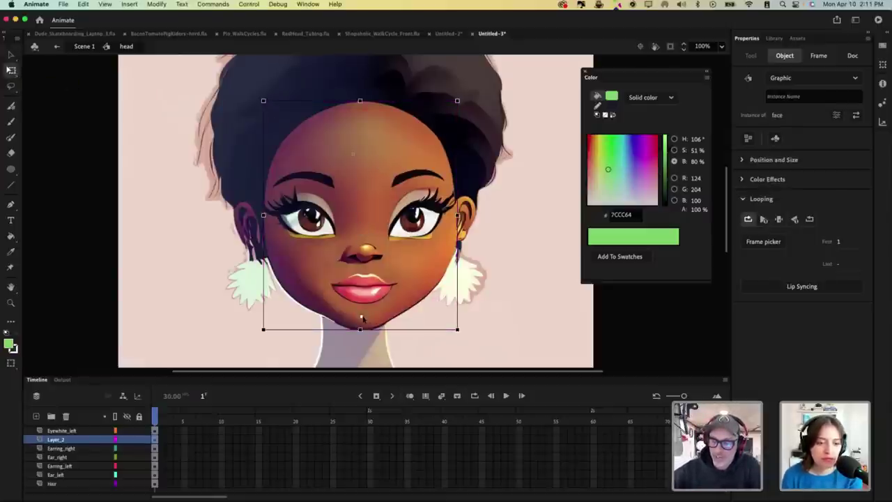
Step: Check the transformation points of the lips and both brows, and shift the nose's point slightly off-centre toward the nostril
click(369, 291)
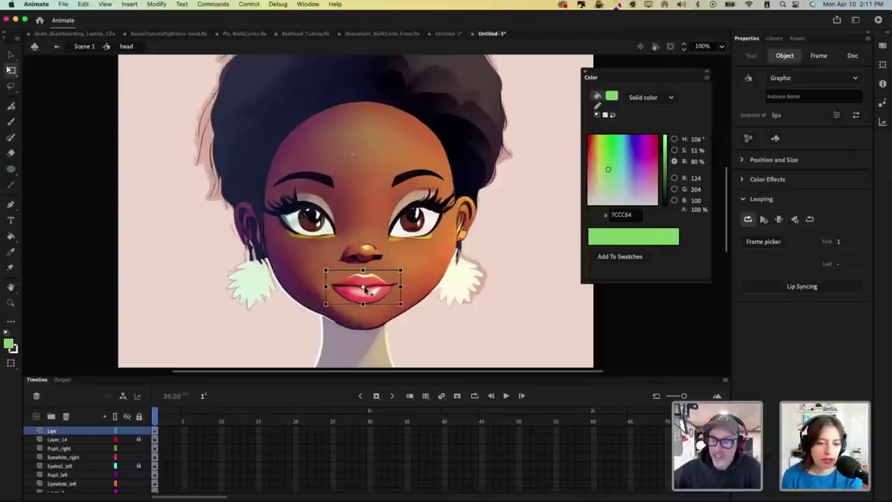
click(375, 258)
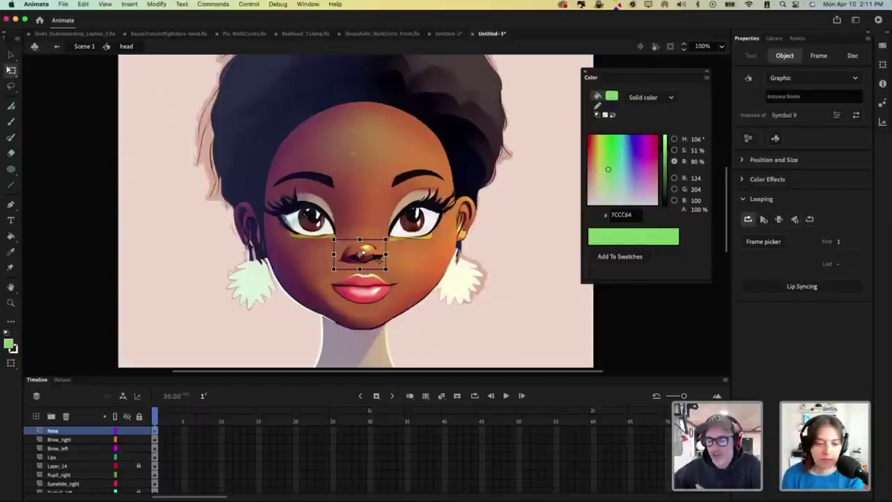
click(429, 430)
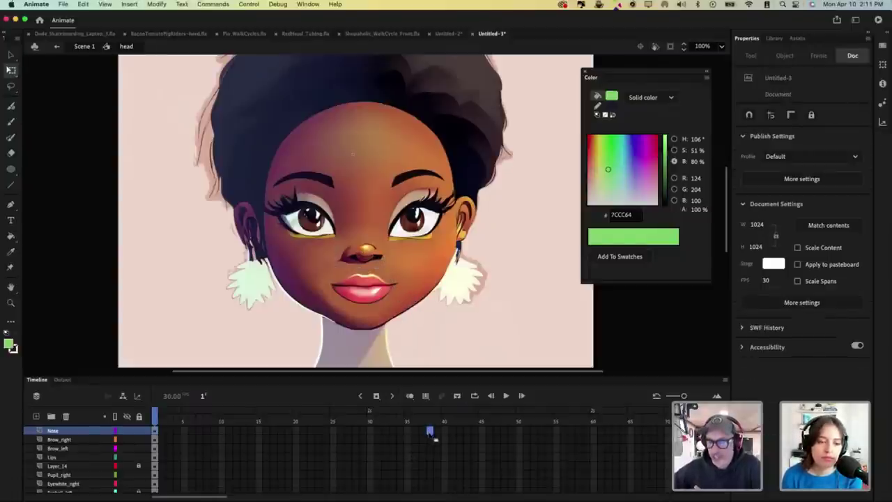
click(380, 259)
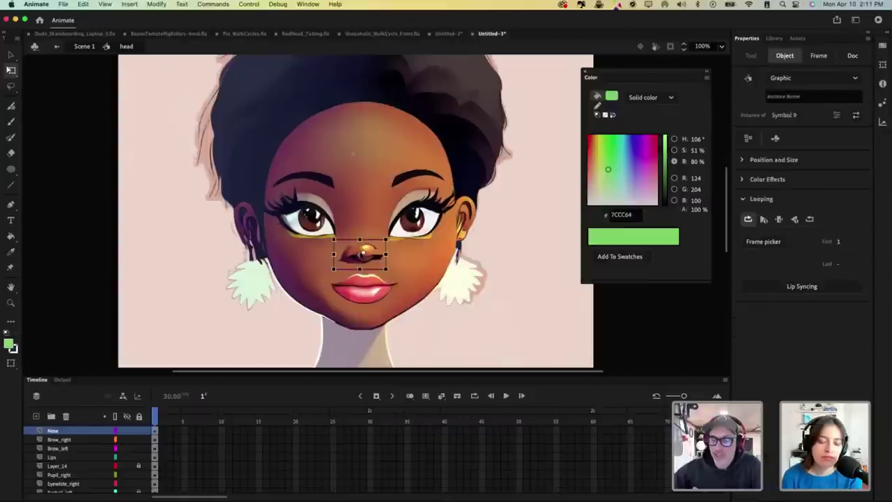
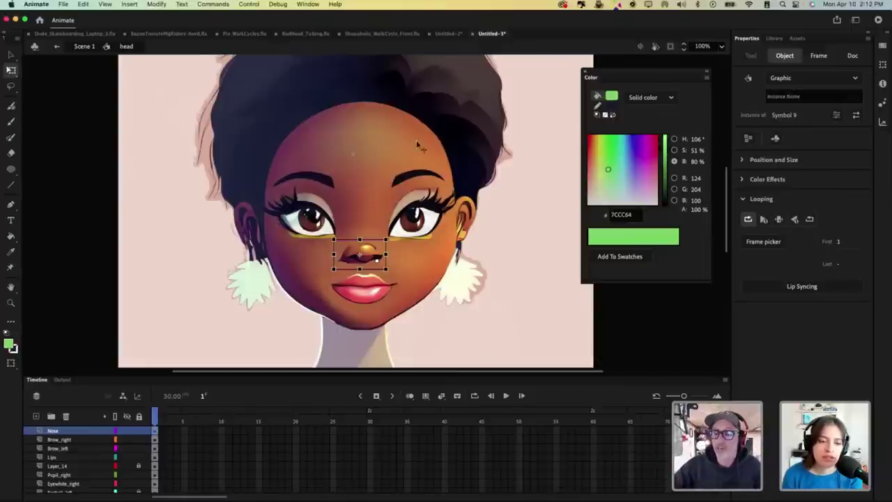
click(419, 176)
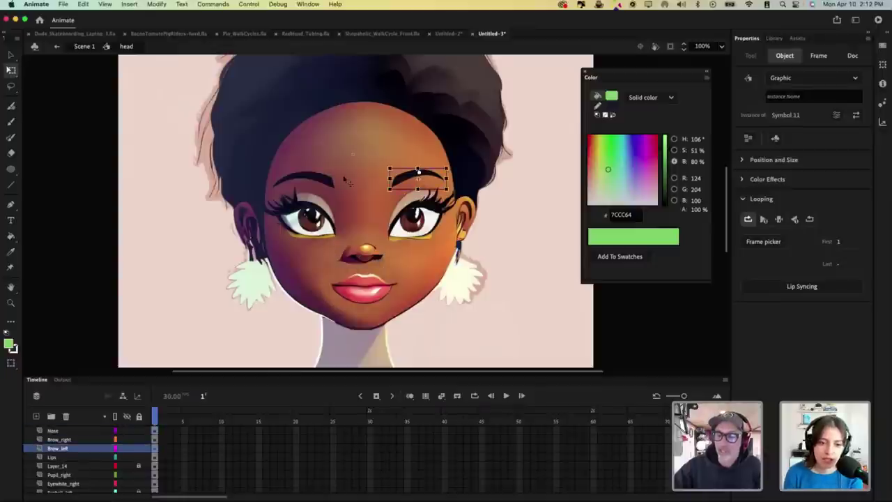
click(320, 177)
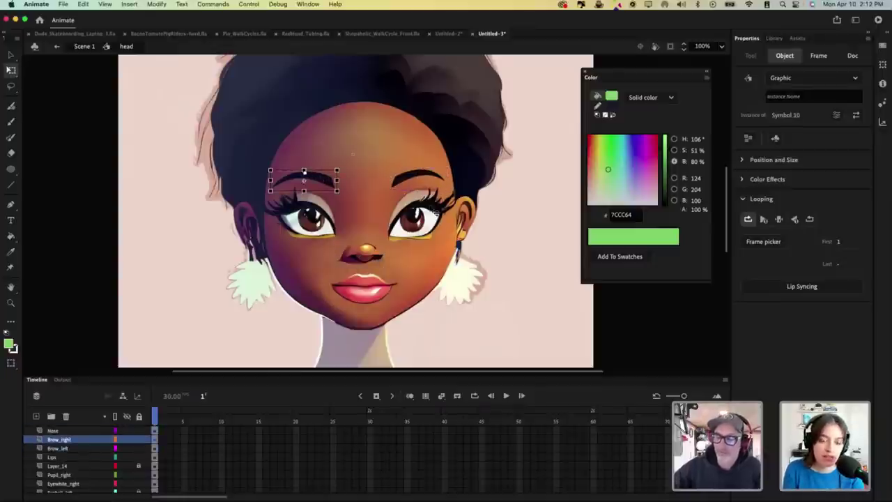
Step: Lock the face artwork's layer, Layer_2
click(435, 208)
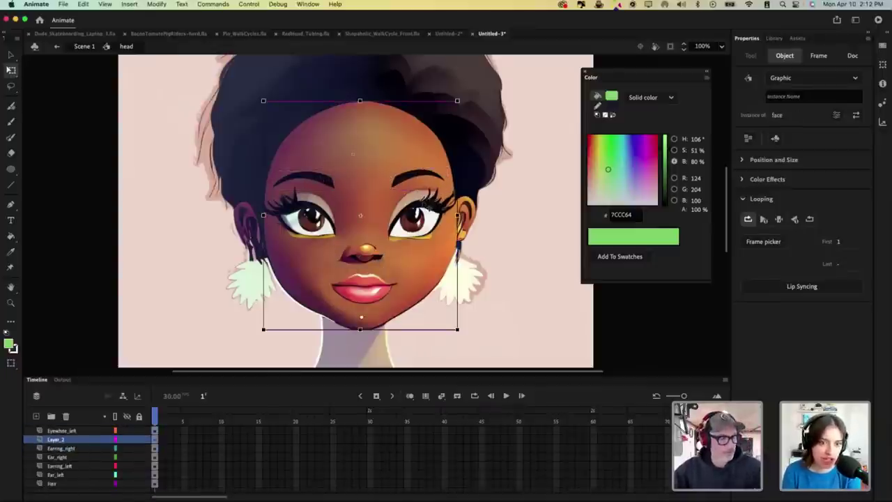
key(super+equal)
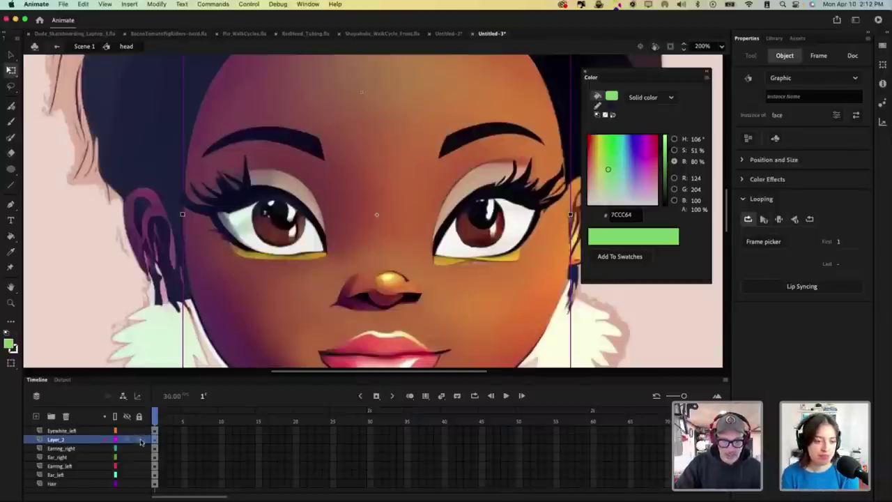
click(140, 441)
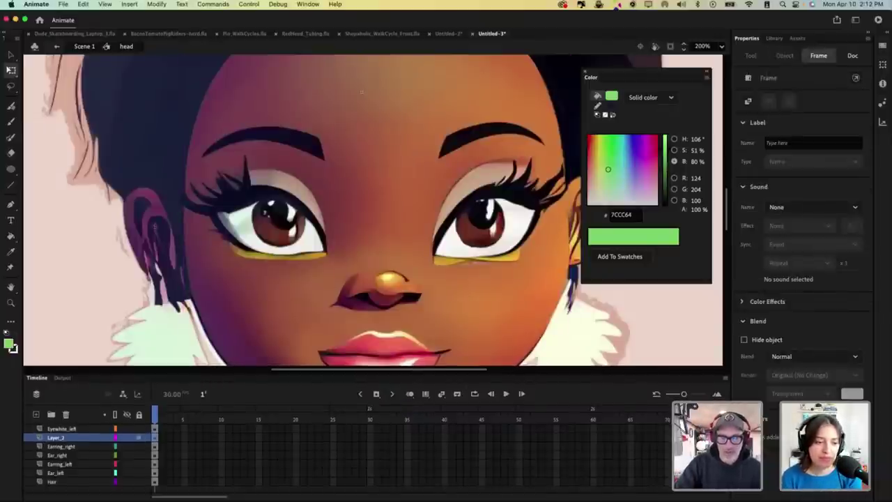
Step: Set the right ear's transformation point beside the face and each earring's transformation point at its hook
click(154, 225)
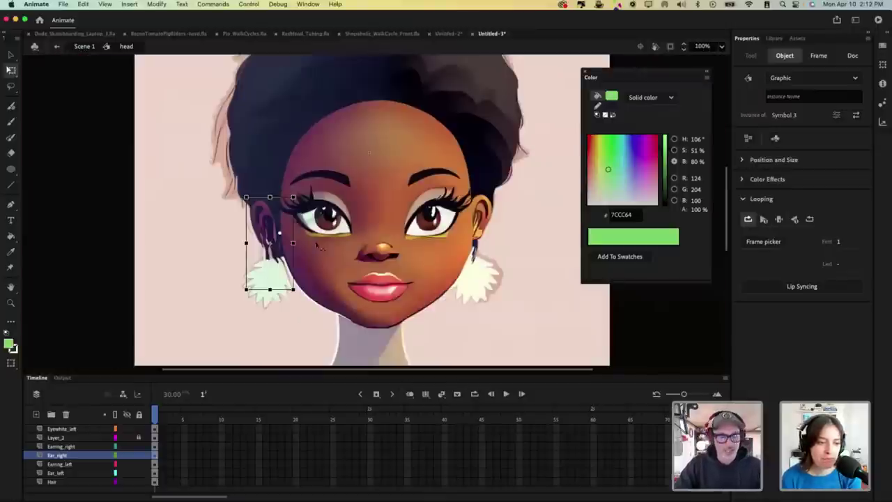
key(super+minus)
click(284, 277)
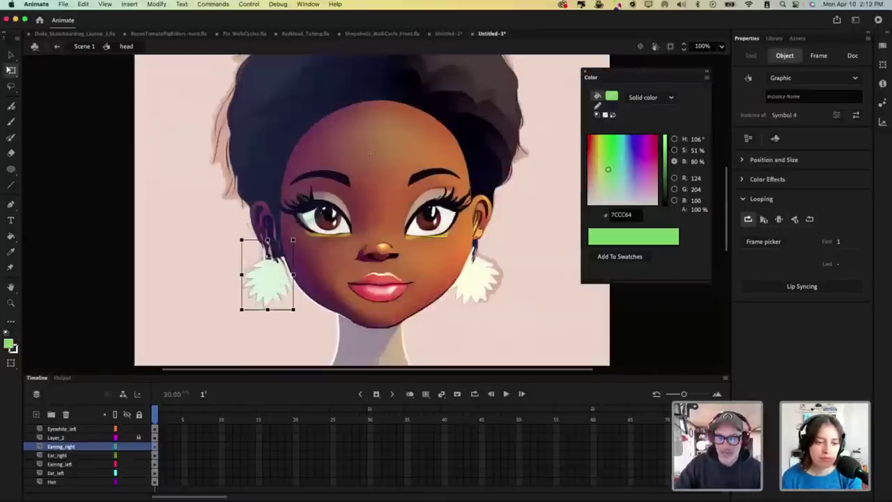
click(484, 215)
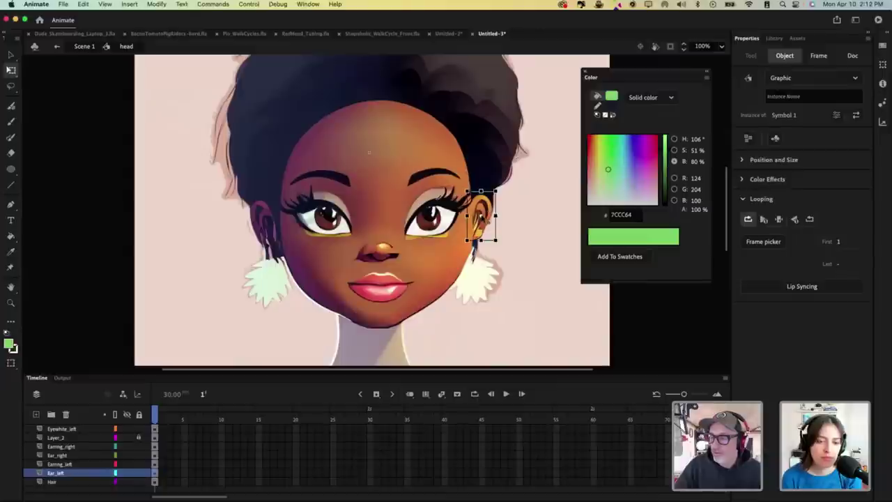
click(482, 278)
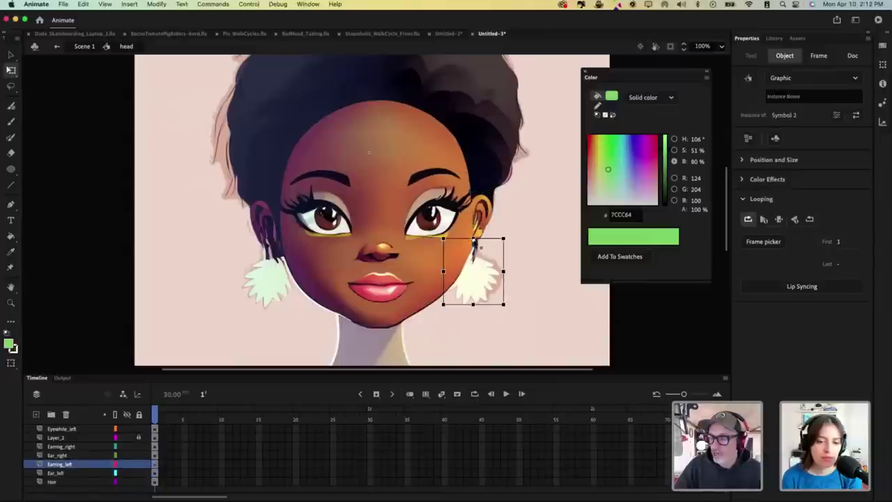
Step: Swing the Earring_left symbol back and forth around its hook to test the pivot, returning it near its original angle
drag(509, 311, 541, 300)
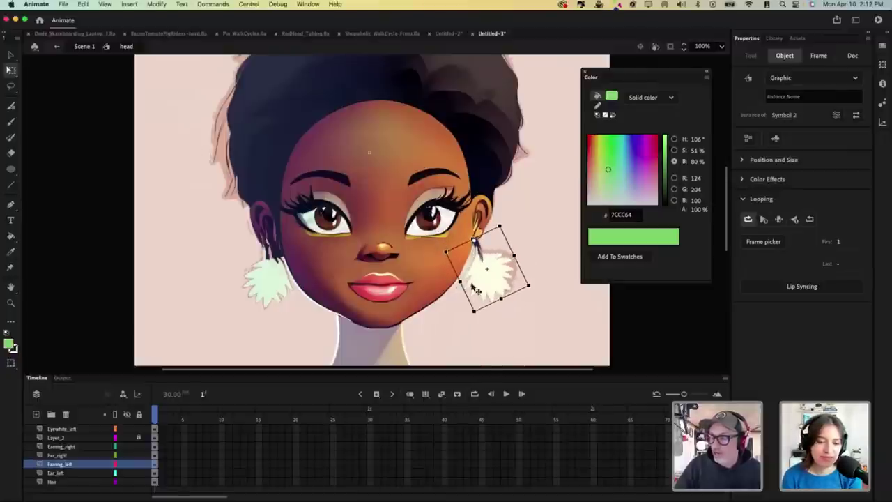
drag(535, 297, 482, 317)
mouse_move(538, 296)
mouse_down()
mouse_move(510, 313)
mouse_move(528, 299)
mouse_up()
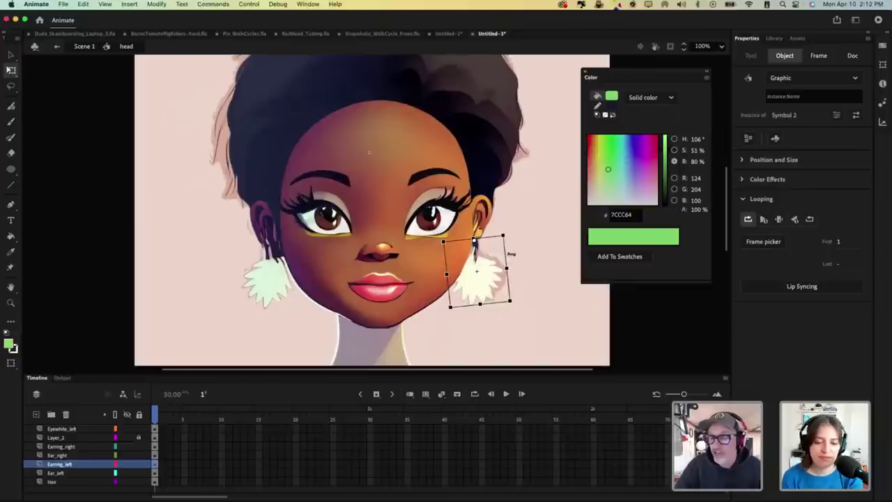
Step: Select the pupils and the right eye white one by one to check their transformation points
click(433, 220)
click(334, 224)
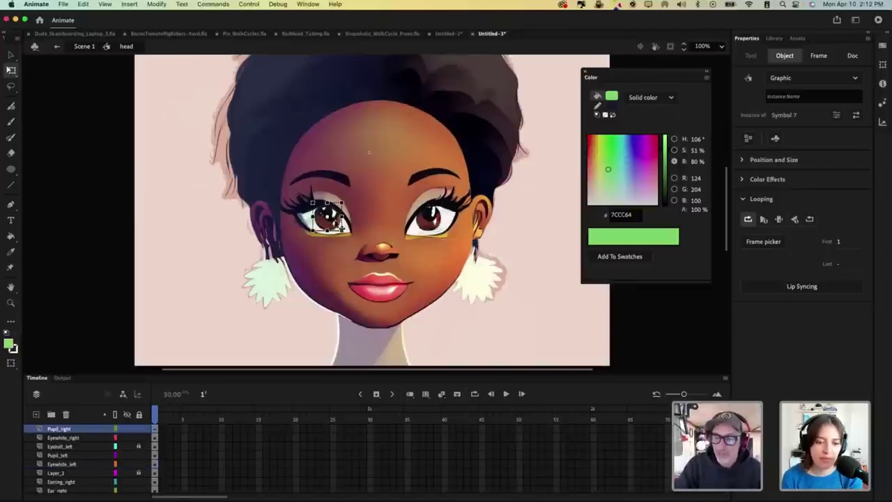
click(309, 207)
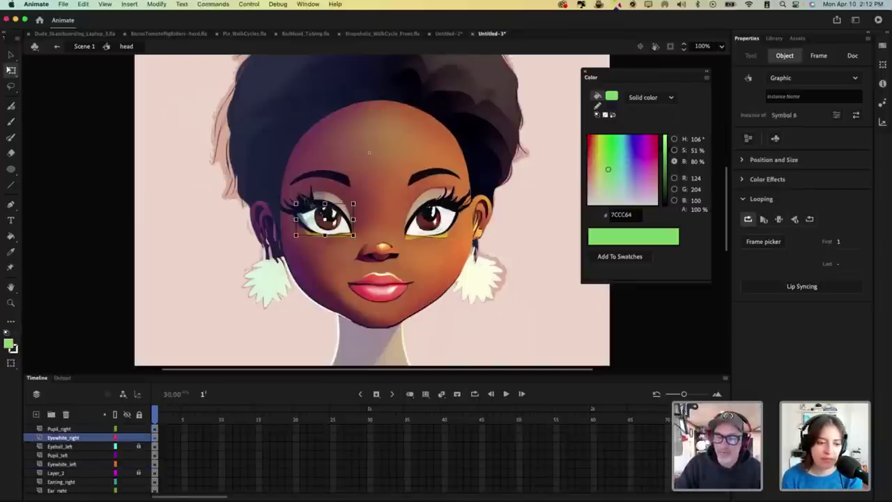
Step: Unlock the Eyeball_left layer and the face artwork's layer, Layer_2
click(139, 446)
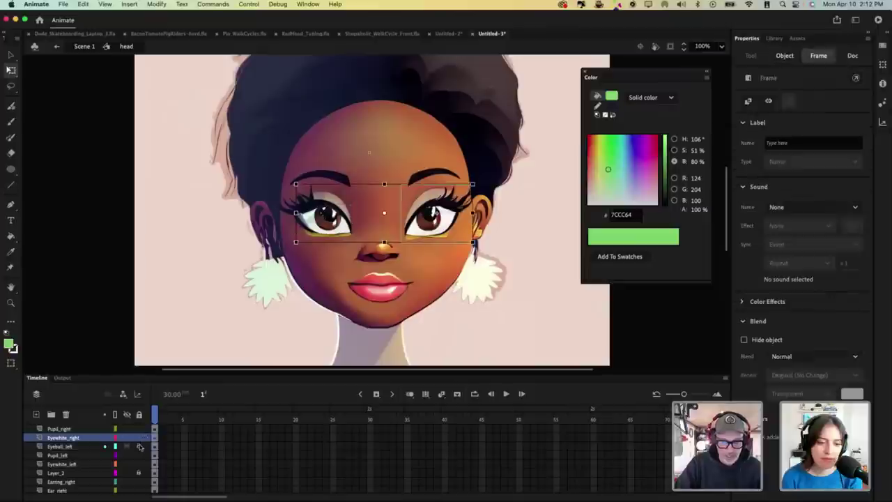
click(139, 472)
click(323, 198)
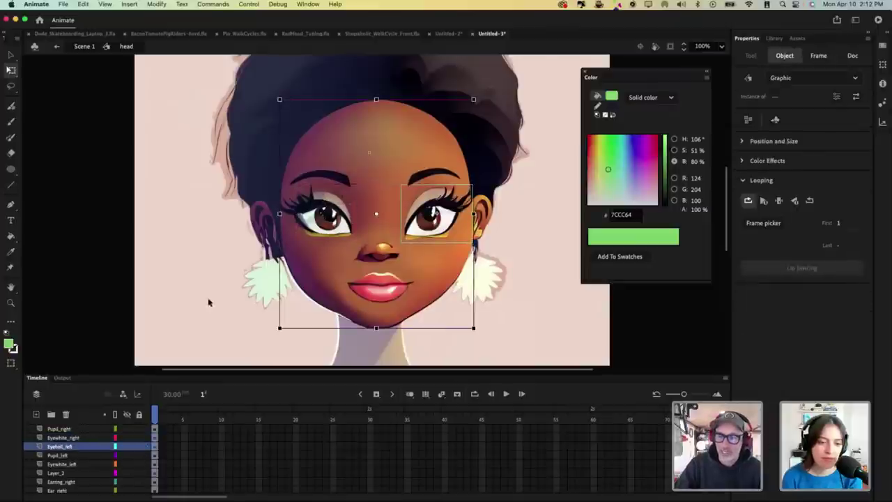
click(137, 447)
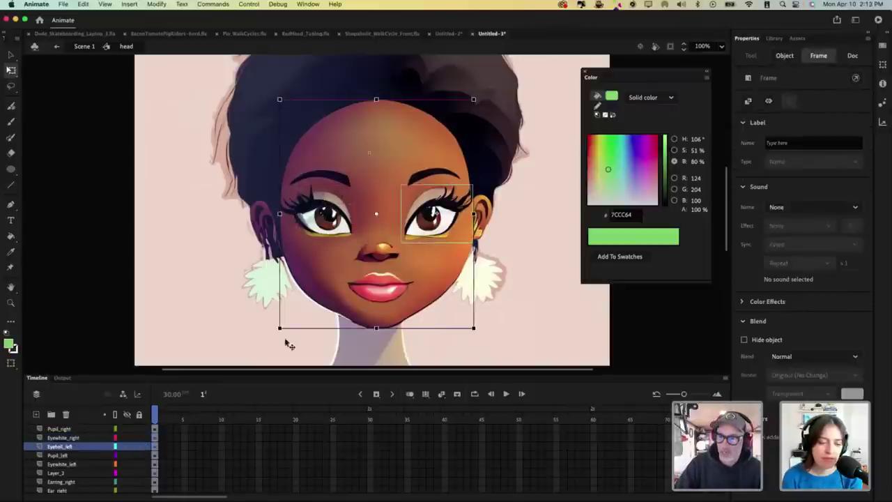
Step: Probe the eyelid and lash areas of both eyes to find which layer holds them
click(503, 183)
click(459, 205)
click(327, 208)
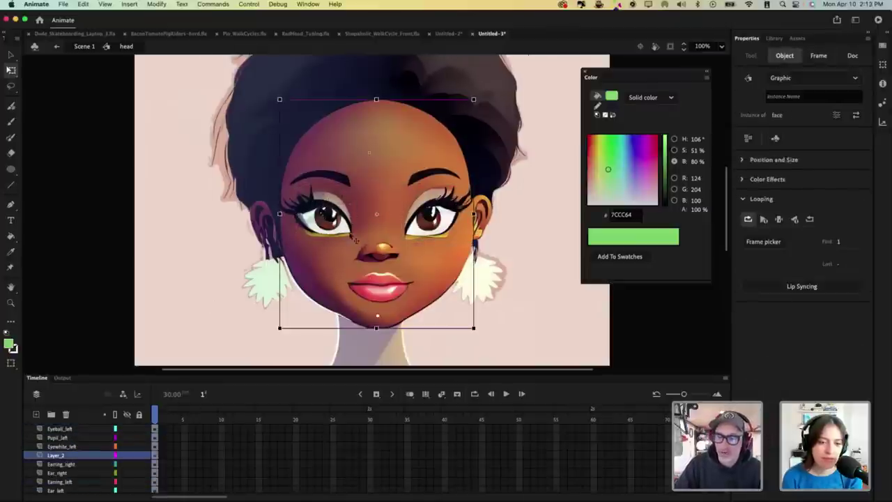
click(348, 236)
click(330, 242)
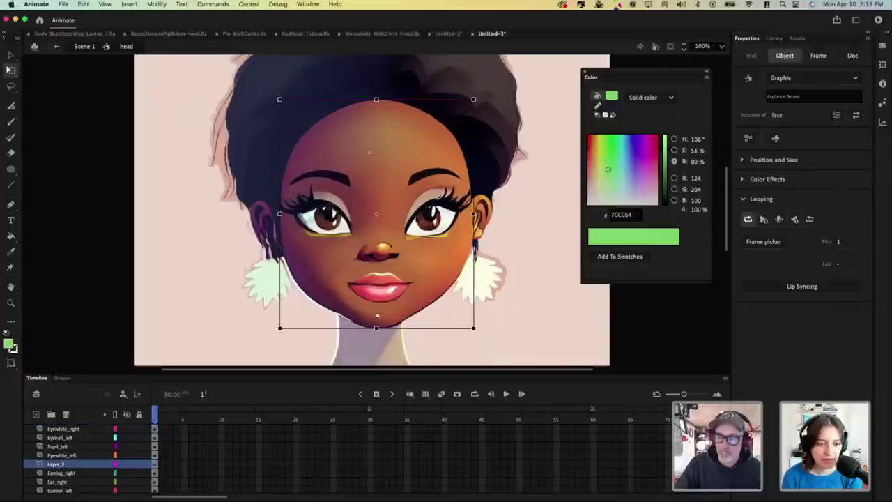
Step: Rename Layer_2 as face and lock it before selecting the right eye white
click(128, 466)
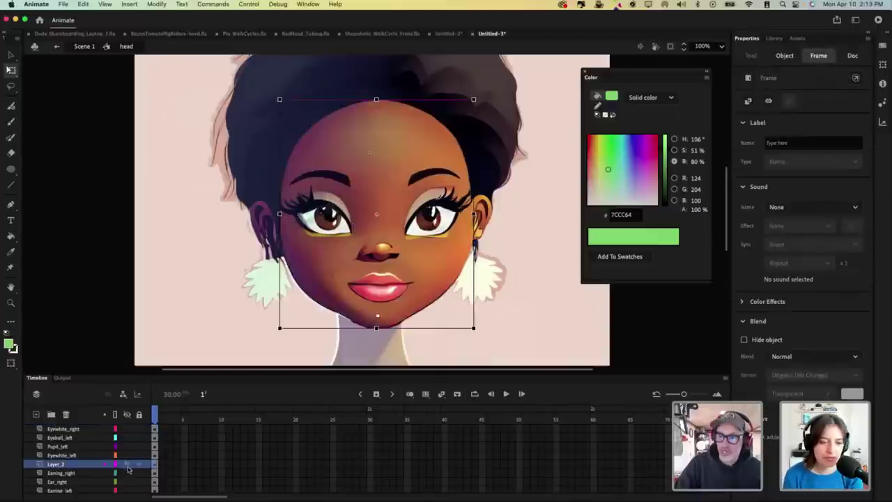
double_click(62, 464)
text(face)
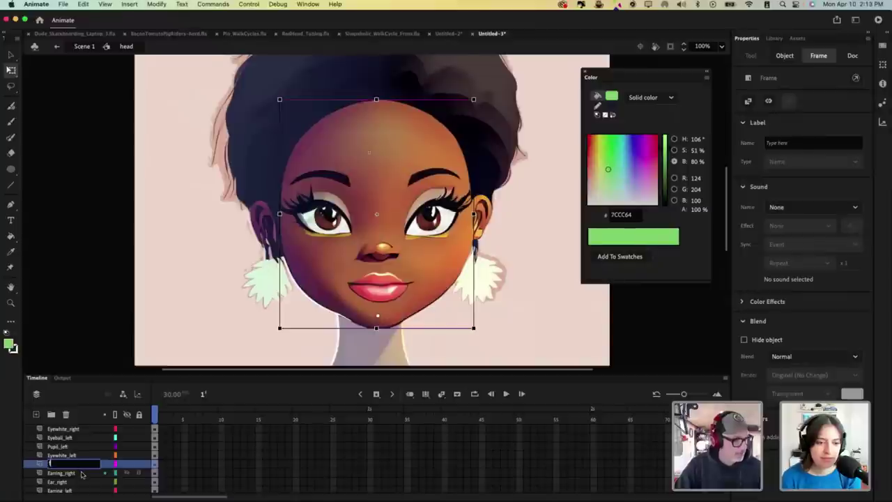
click(139, 464)
click(304, 214)
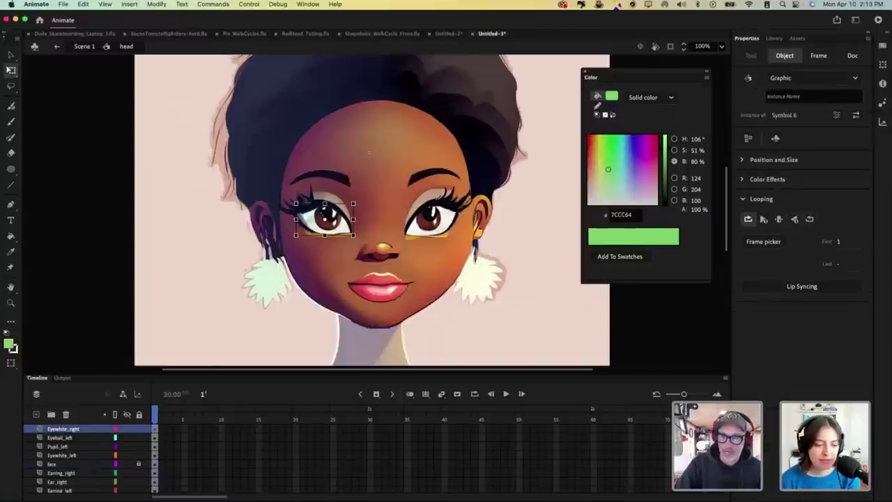
Step: Examine which layer holds the lids and lashes of the eye beside the Eyewhite_right artwork, toggling the face layer's lock while checking
click(320, 196)
click(139, 438)
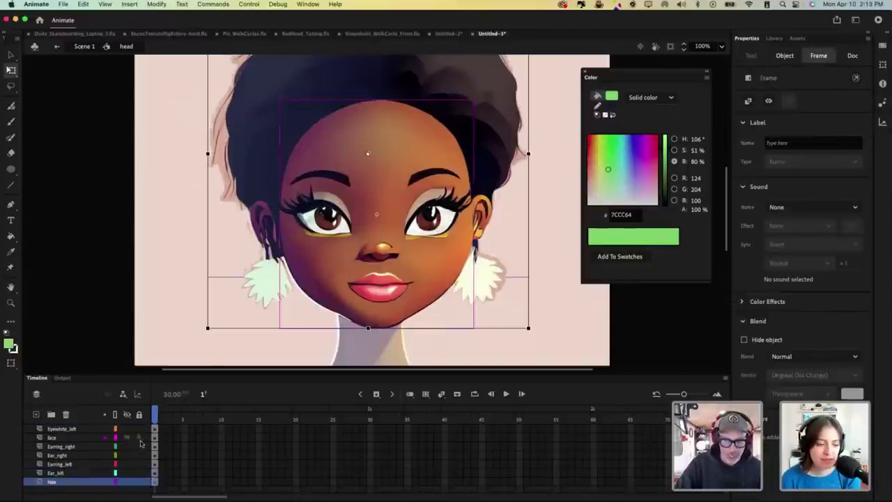
click(139, 438)
drag(201, 374, 200, 247)
click(324, 203)
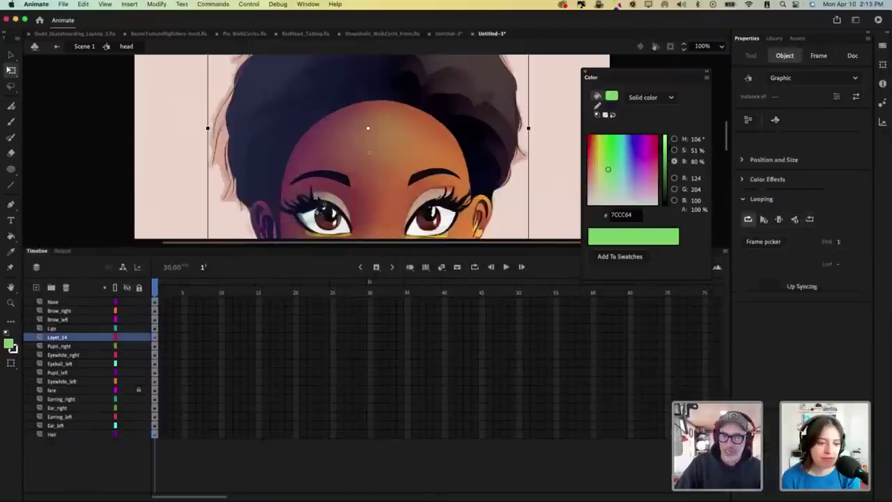
click(157, 211)
drag(295, 247, 287, 331)
drag(370, 293, 369, 329)
click(338, 213)
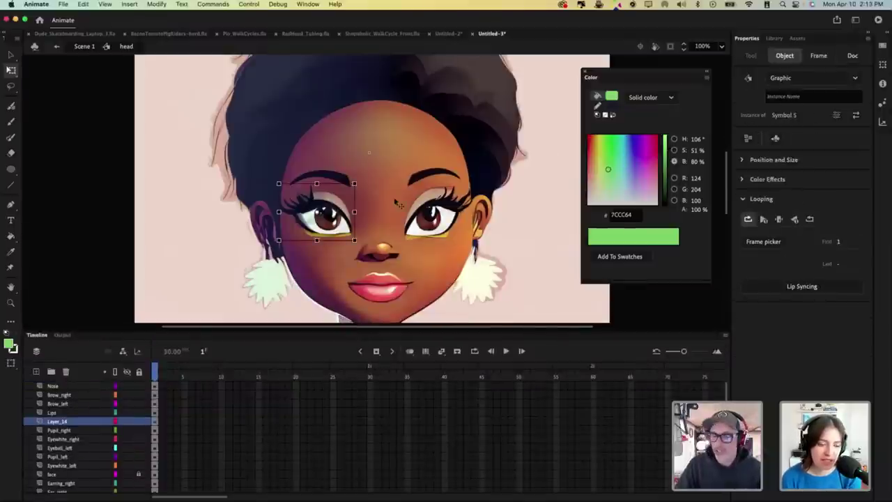
Step: Rename Layer_14 as eye_r, accepting the correction of the special character in the layer name
double_click(77, 421)
text(eye)
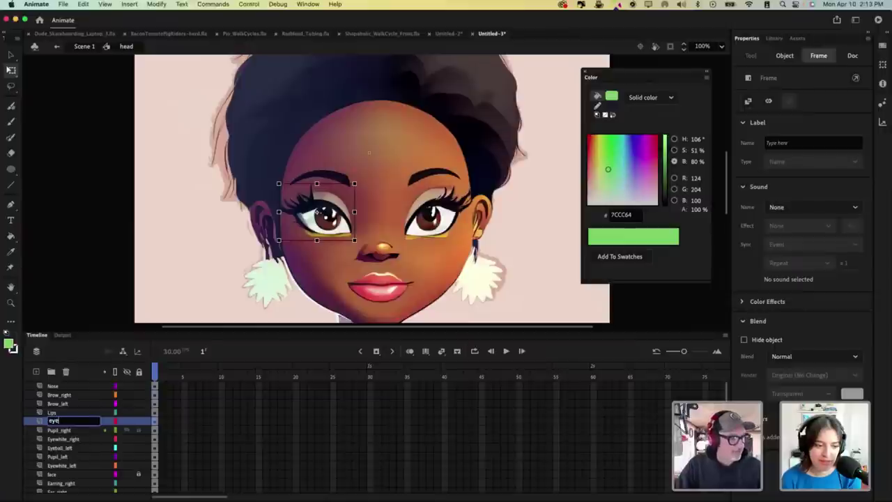
text(-r)
key(Return)
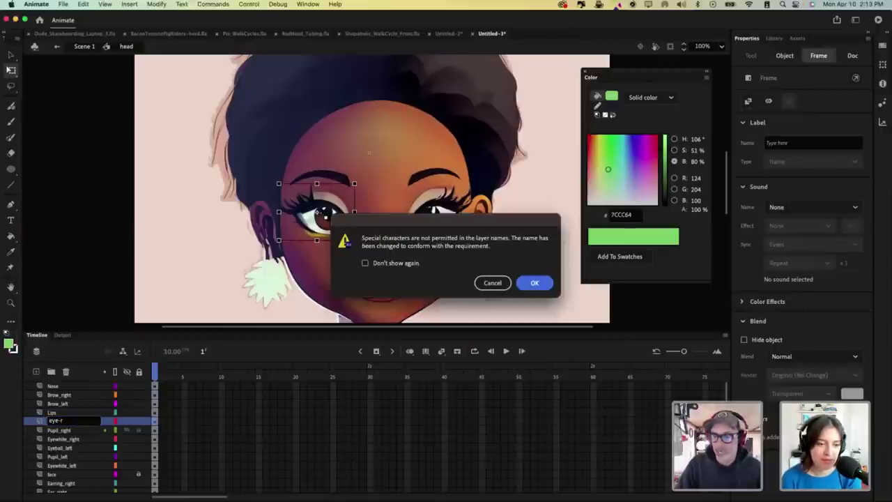
click(534, 283)
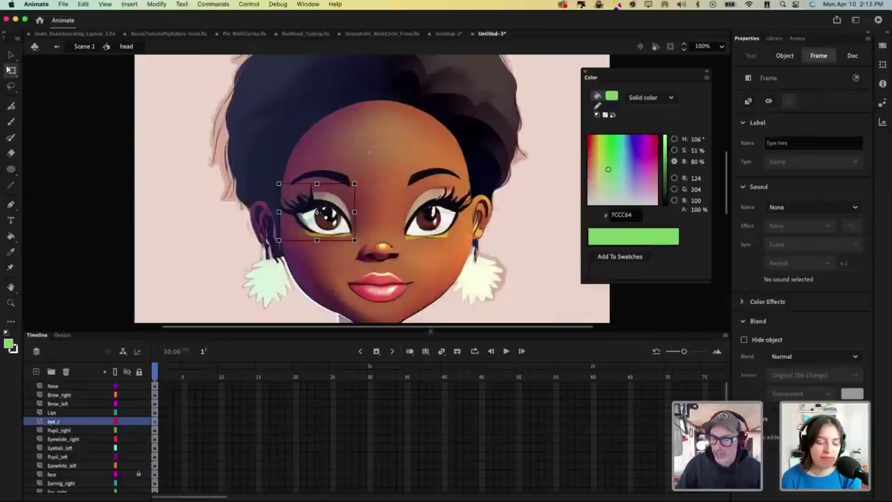
Step: Save the document as girl.fla in the Surprise folder
drag(430, 331, 430, 395)
drag(512, 310, 506, 333)
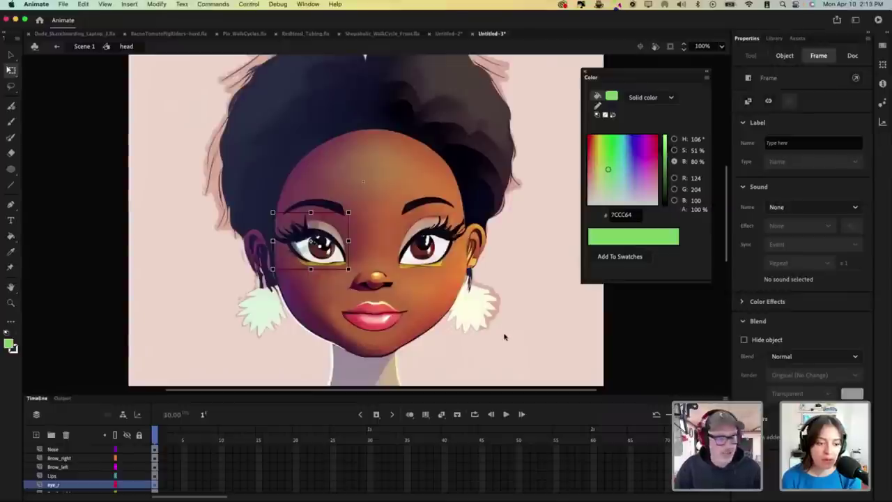
key(super+s)
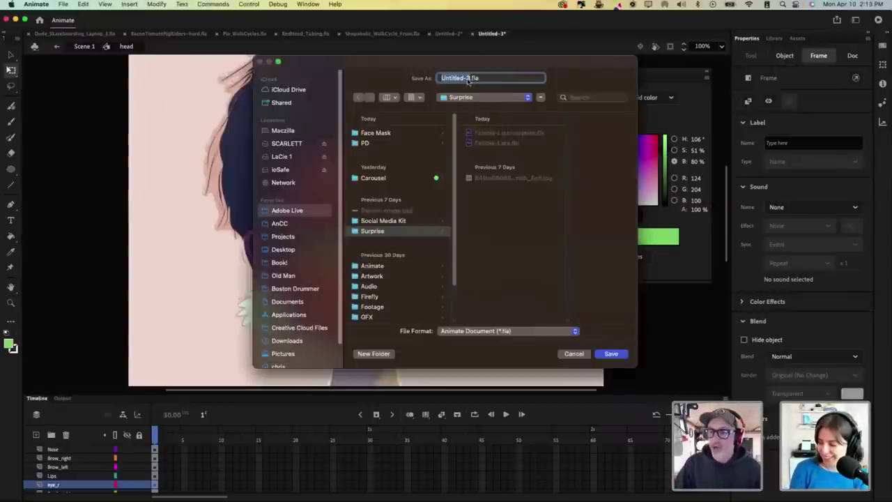
text(g)
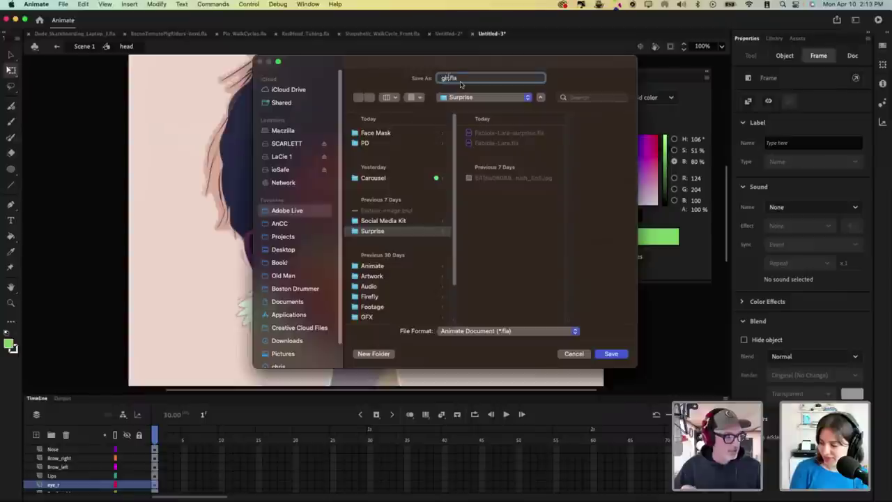
text(irl)
key(Return)
Step: Select the hair symbol and move its transformation point down to the middle of the face, between the eyes
click(481, 249)
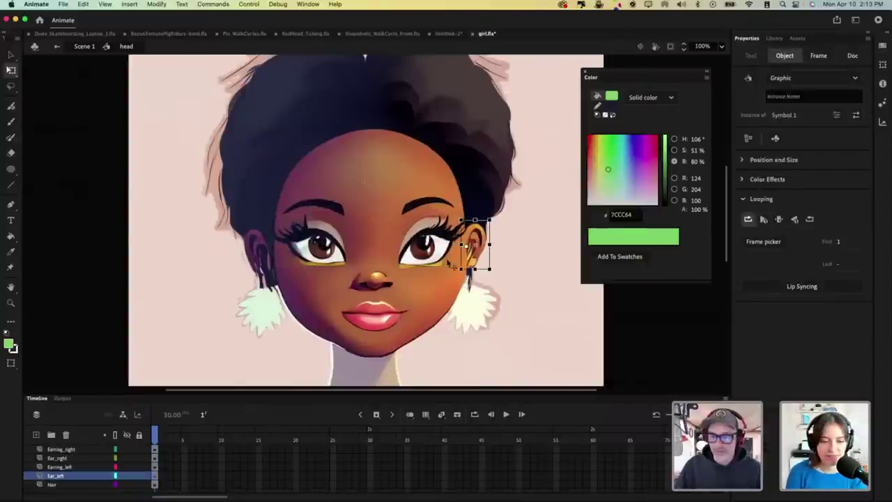
click(500, 225)
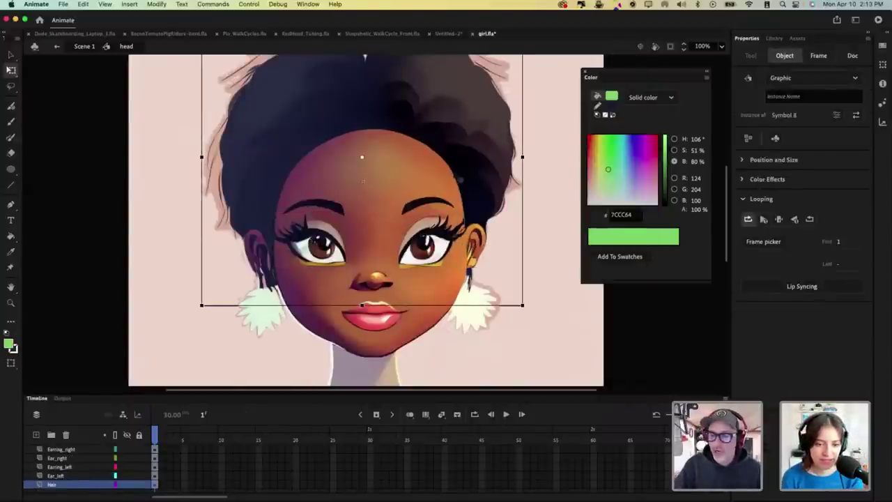
mouse_move(494, 180)
mouse_down()
mouse_move(504, 161)
mouse_move(472, 119)
mouse_move(549, 184)
mouse_move(522, 213)
mouse_move(524, 205)
mouse_up()
click(428, 358)
click(449, 182)
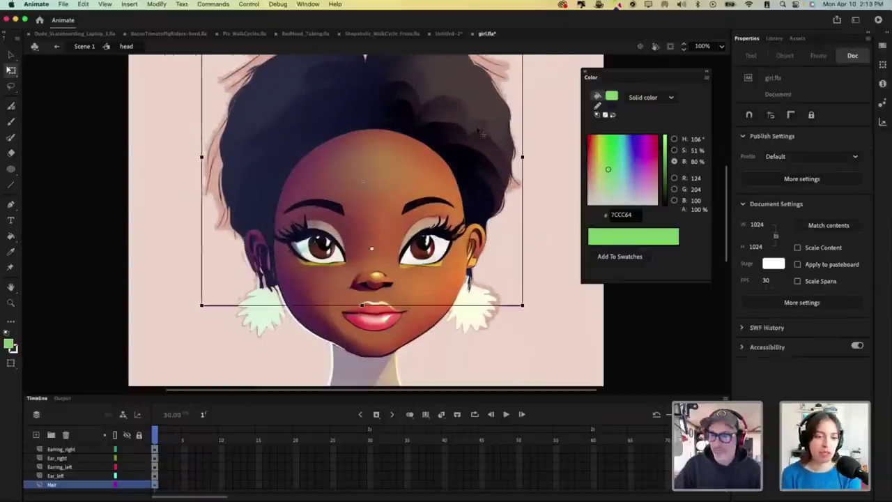
Step: Return to Scene 1, select the torso and the head to check their transformation points, and reopen the head symbol
key(super+minus)
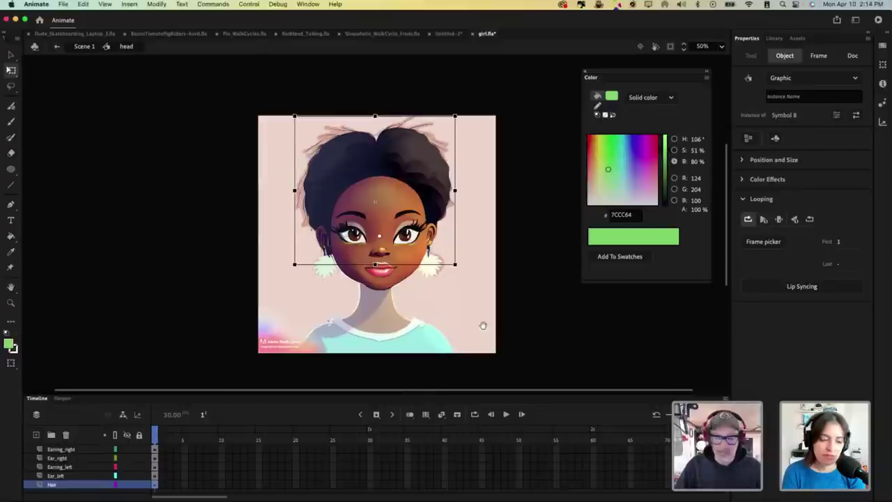
drag(483, 325, 446, 264)
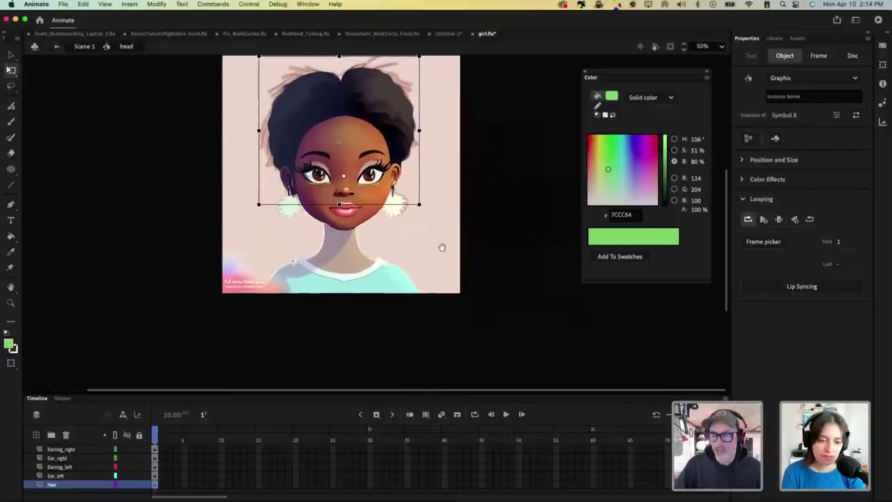
click(82, 47)
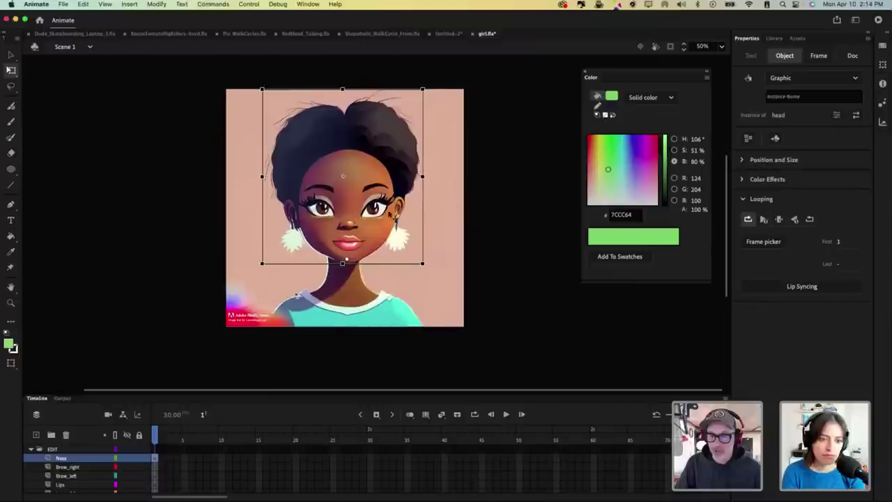
click(359, 295)
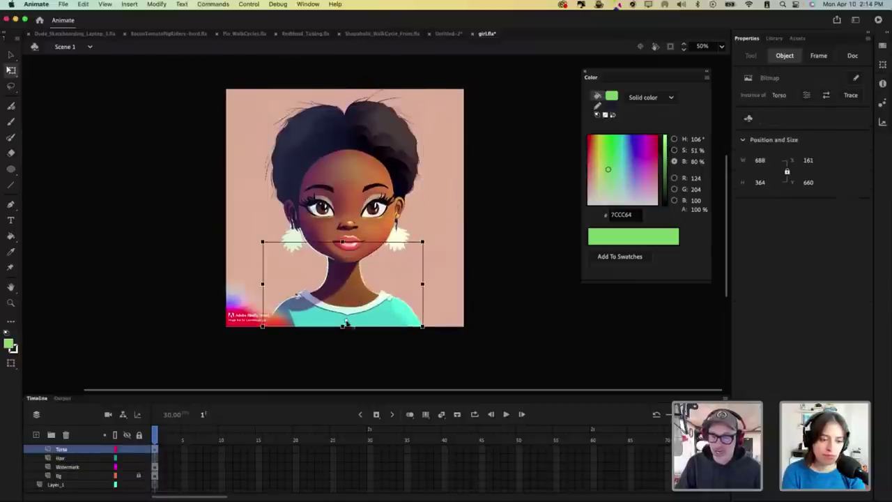
click(368, 226)
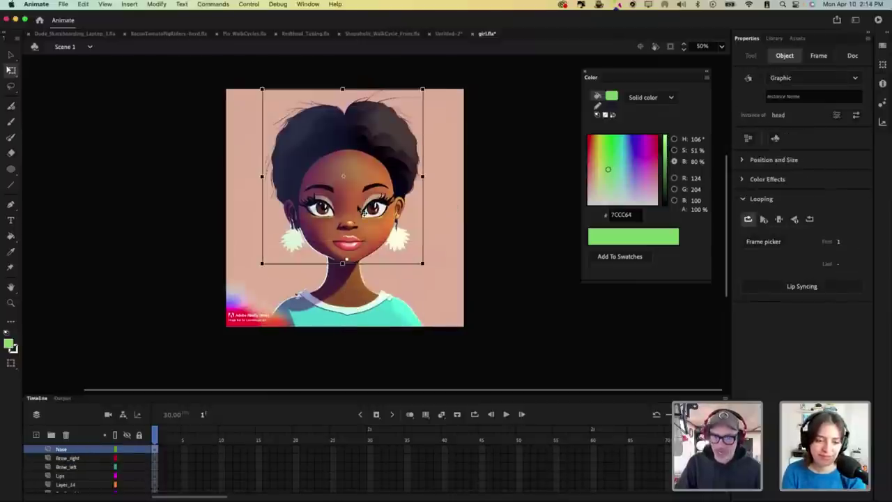
key(v)
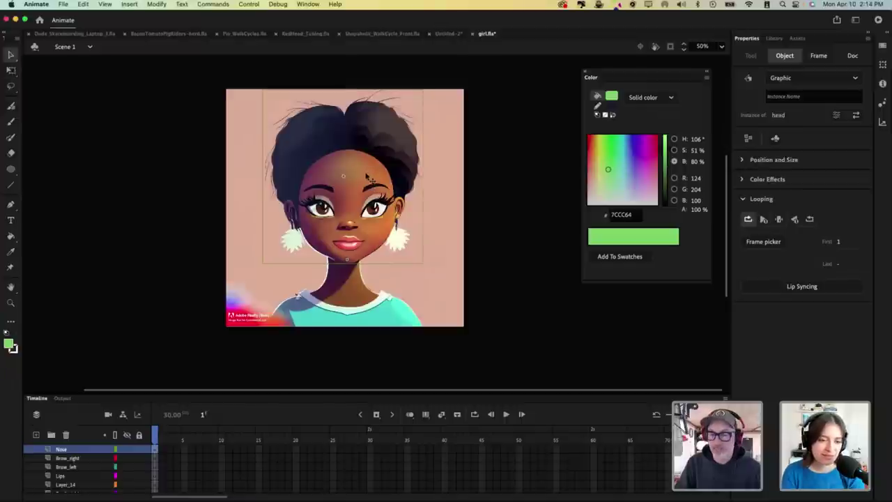
double_click(369, 174)
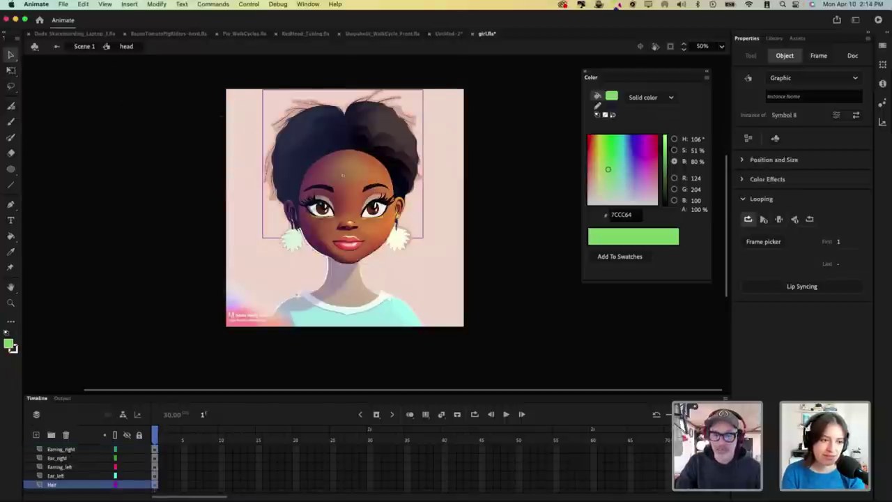
Step: Enlarge the timeline to show all of the head's layers and unlock the face layer
drag(207, 103, 413, 248)
drag(285, 402, 291, 304)
click(138, 444)
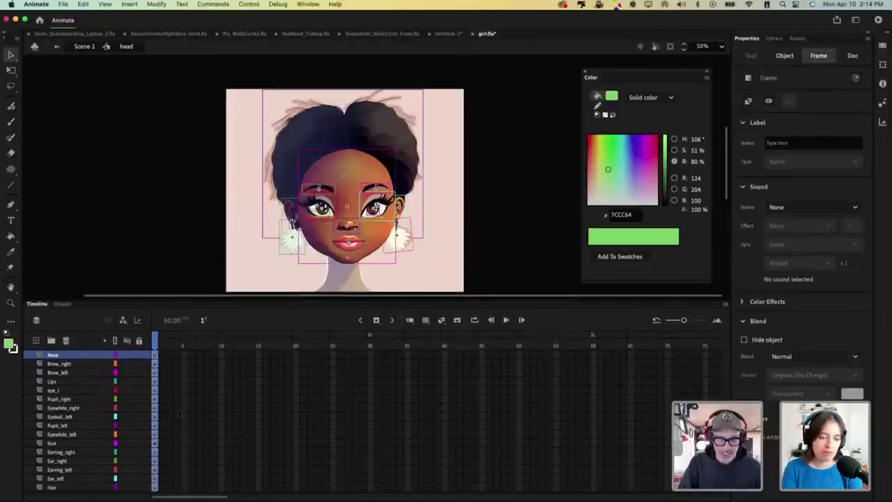
drag(396, 299, 394, 288)
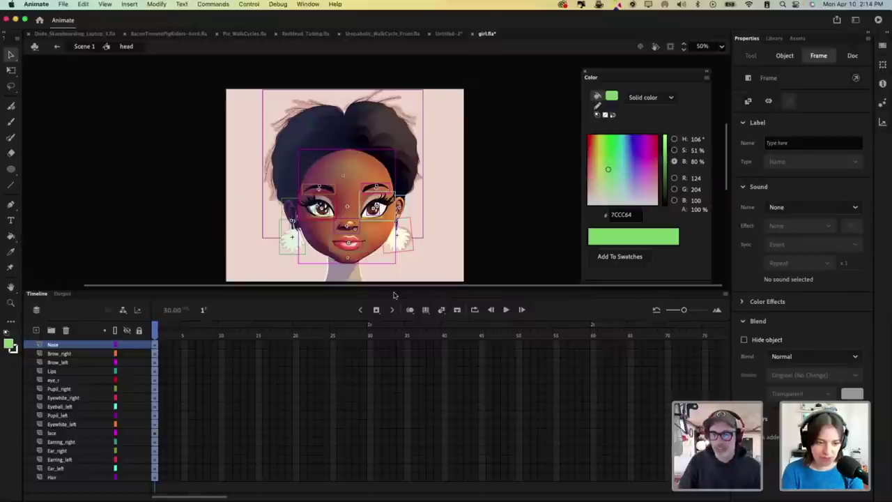
Step: Insert keyframes at frame 30 on all of the head's layers, from Nose down to Hair
click(482, 239)
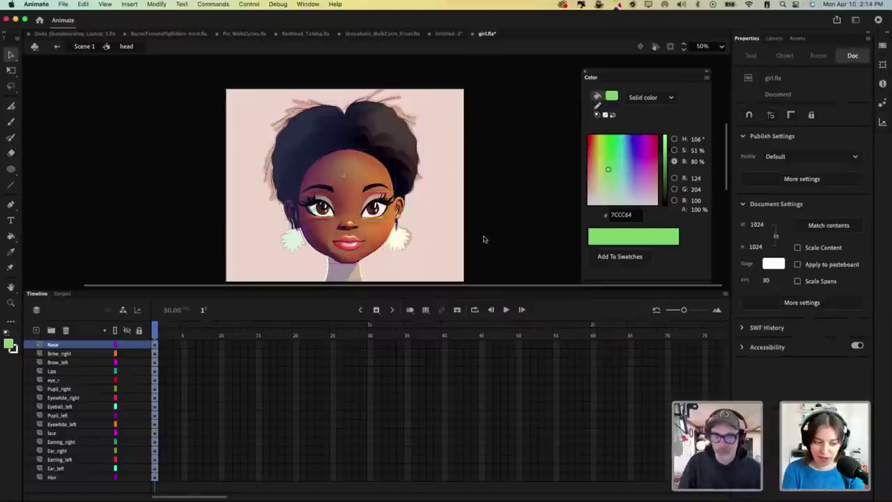
shift+click(155, 478)
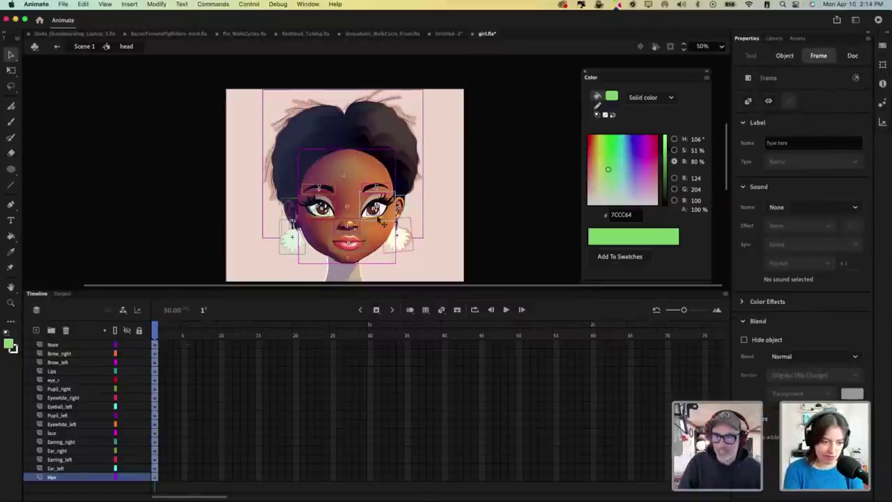
click(468, 222)
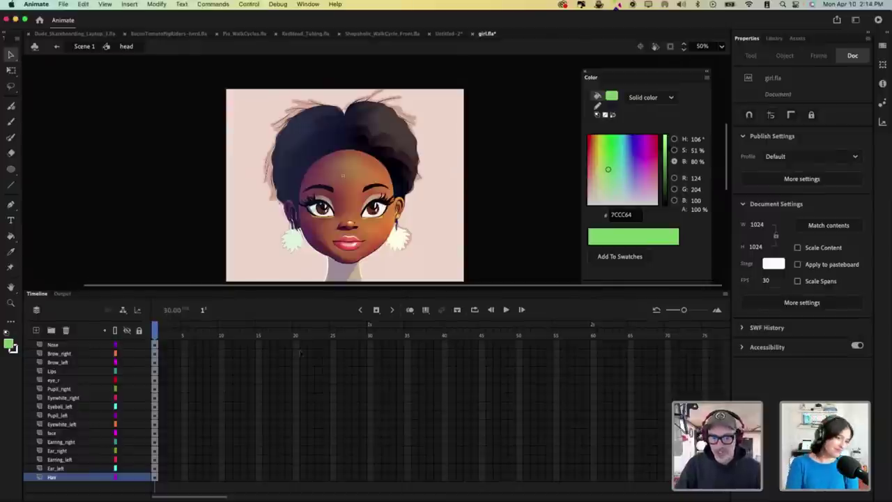
drag(371, 349, 378, 479)
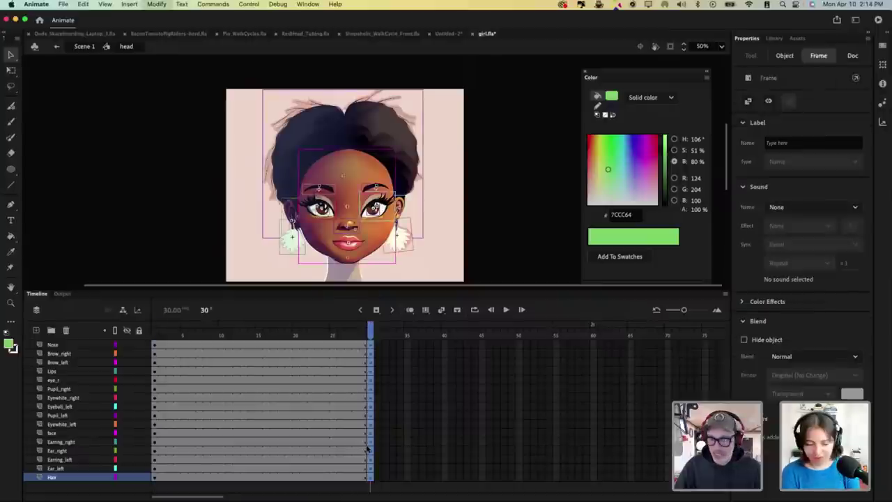
key(F5)
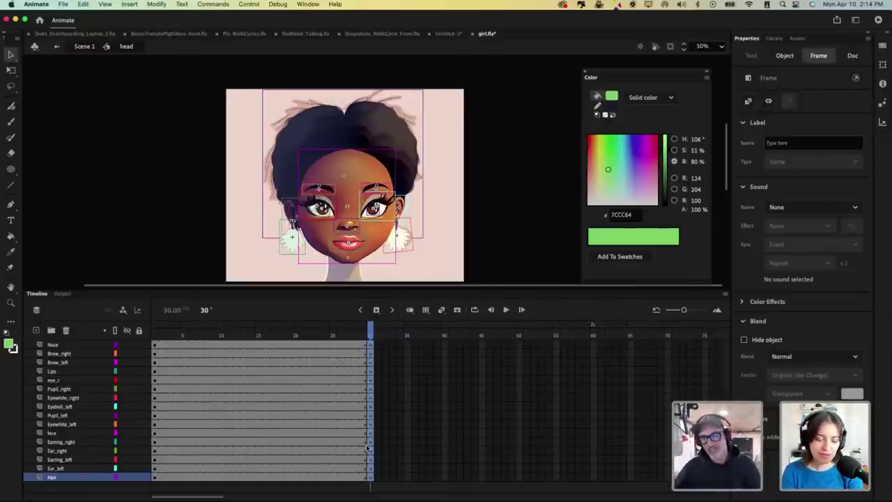
Step: Nudge the nose and lips slightly to the left at frame 30
click(483, 211)
key(super+1)
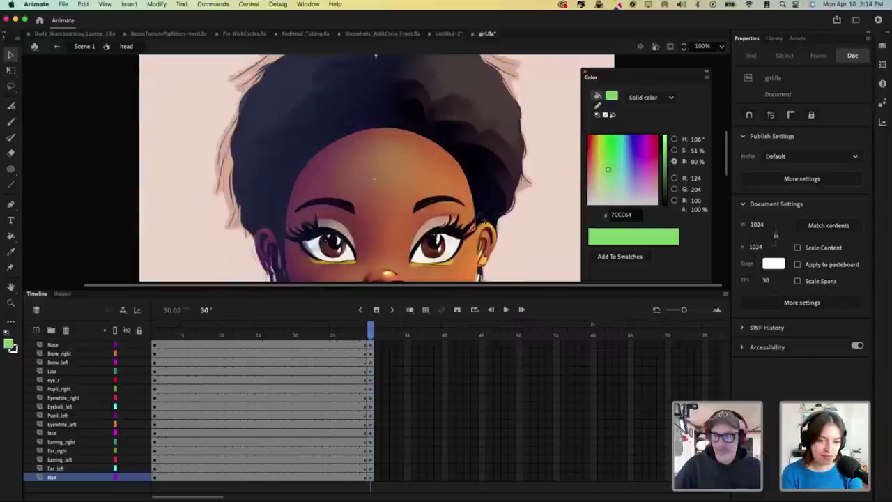
key(p)
click(518, 251)
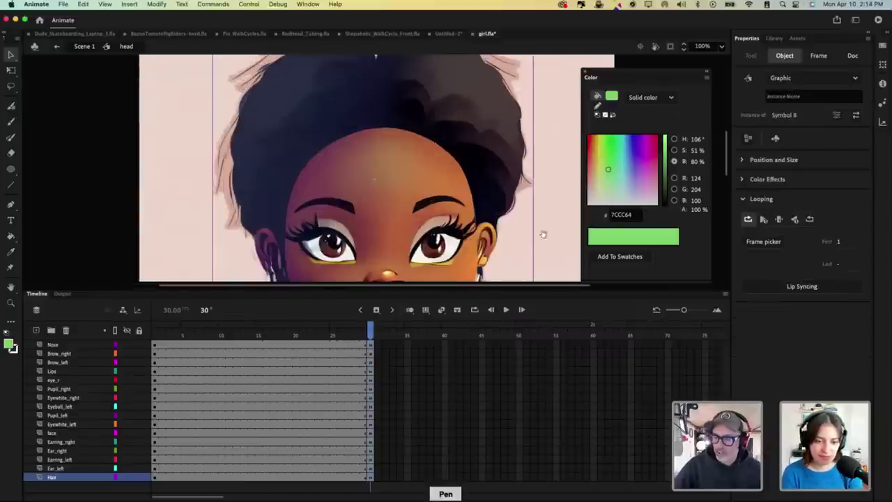
scroll(542, 210, down, 5)
click(387, 210)
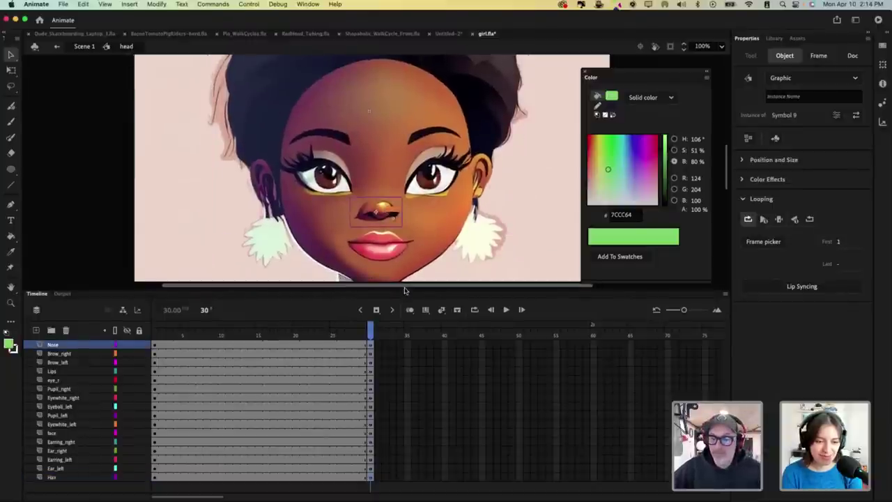
click(406, 248)
key(shift+Left)
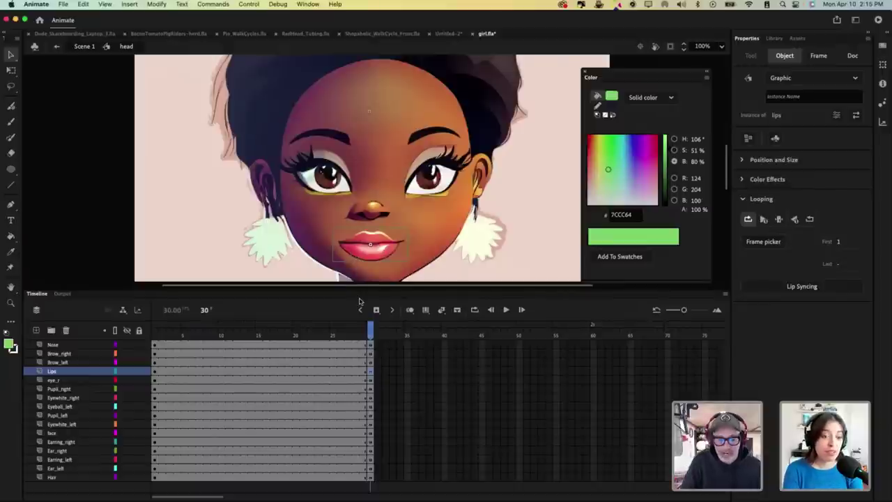
Step: Lock all existing layers and add a new layer directly above eye_r
click(139, 332)
click(73, 380)
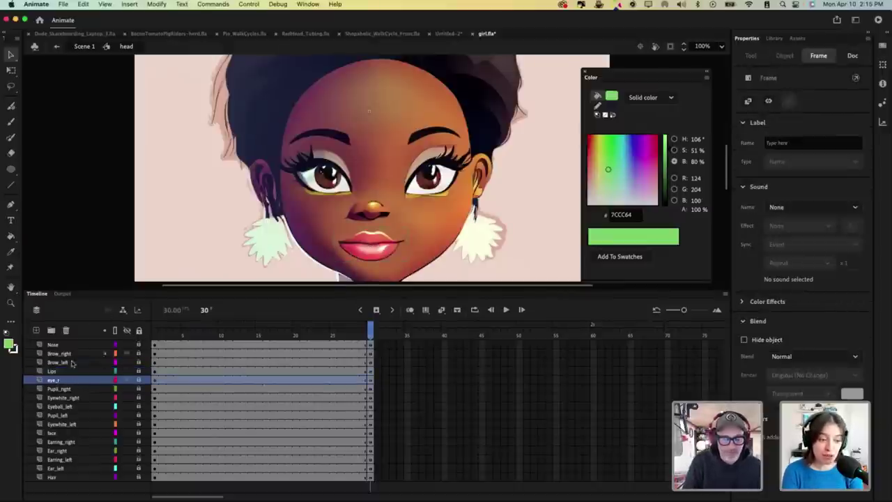
click(36, 330)
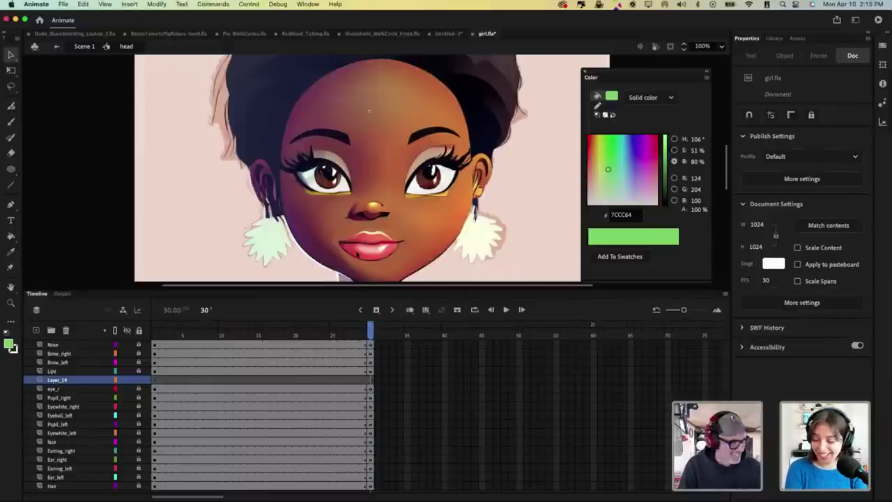
Step: Change the fill type from solid colour to a linear gradient
key(z)
click(349, 266)
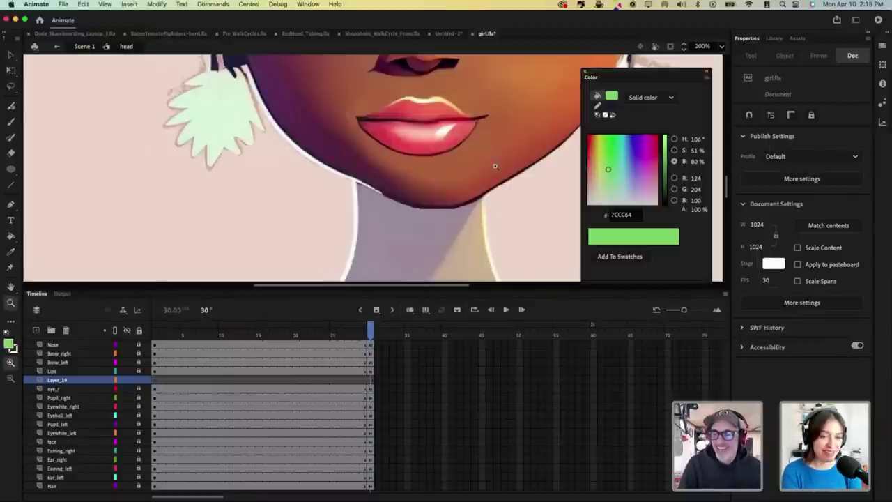
key(v)
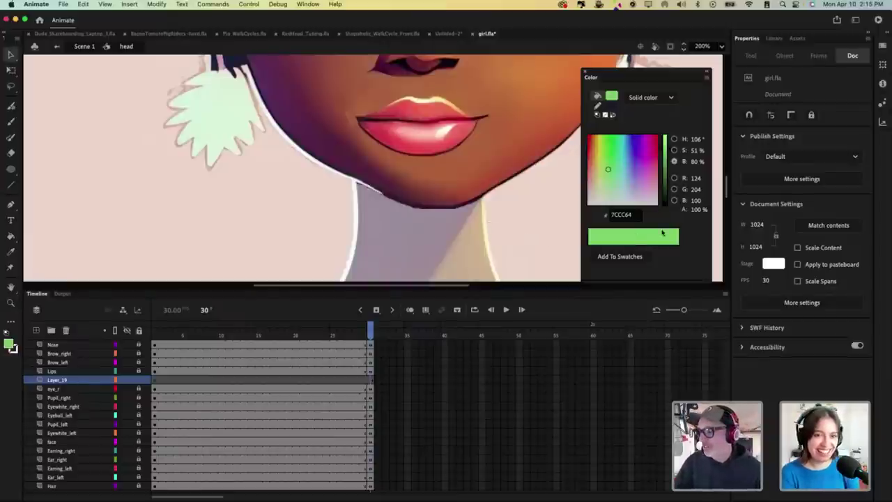
click(644, 97)
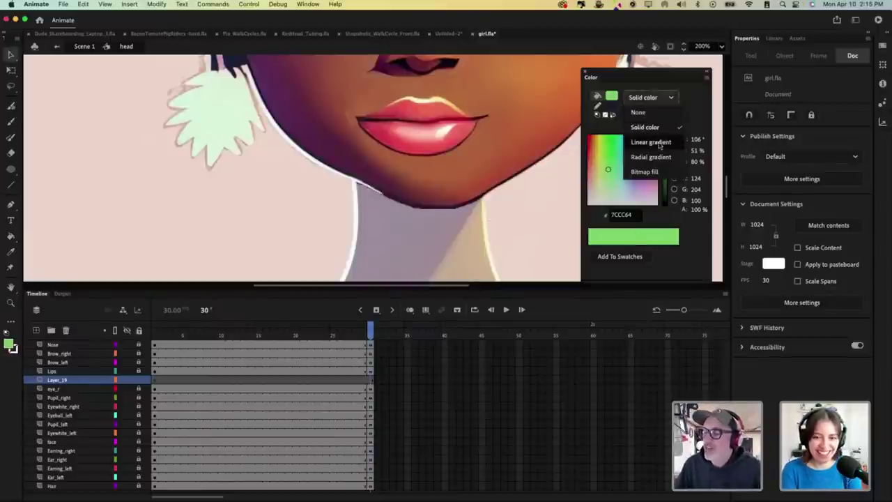
click(655, 141)
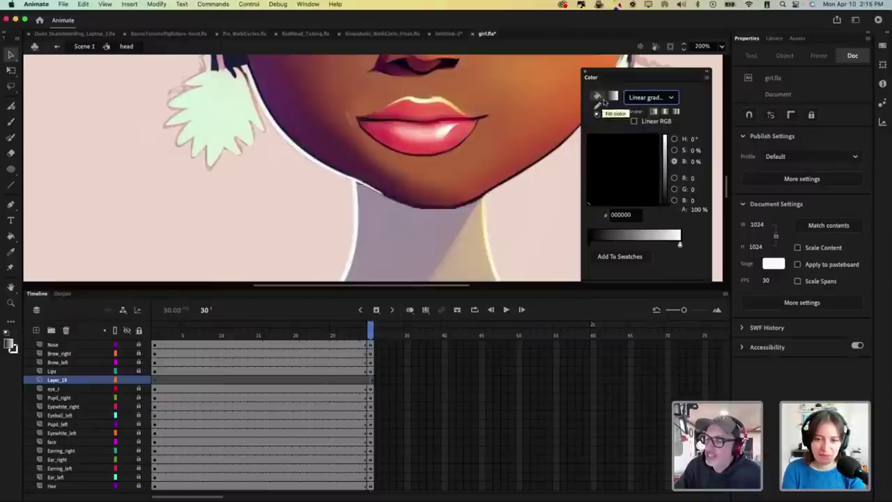
click(611, 98)
click(654, 91)
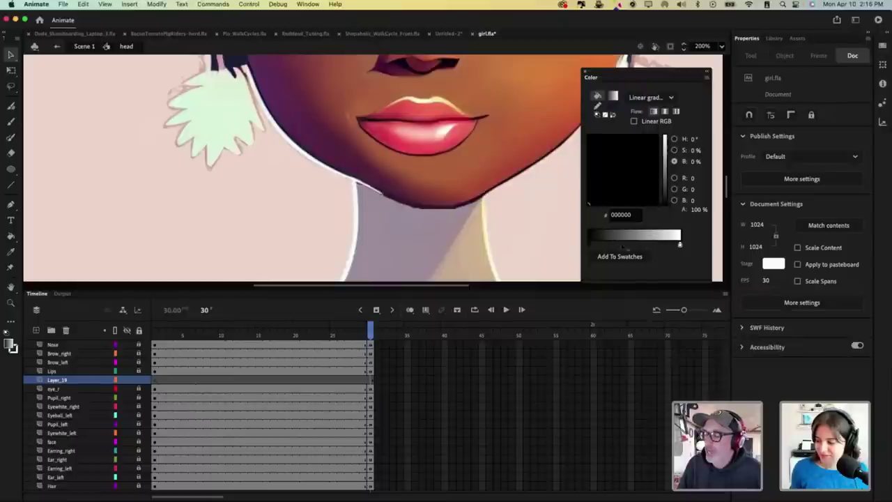
Step: Sample the gradient's start colour #542338 and end colour #522340 from the shadowed jaw, and set the end colour's alpha to 0%
click(589, 245)
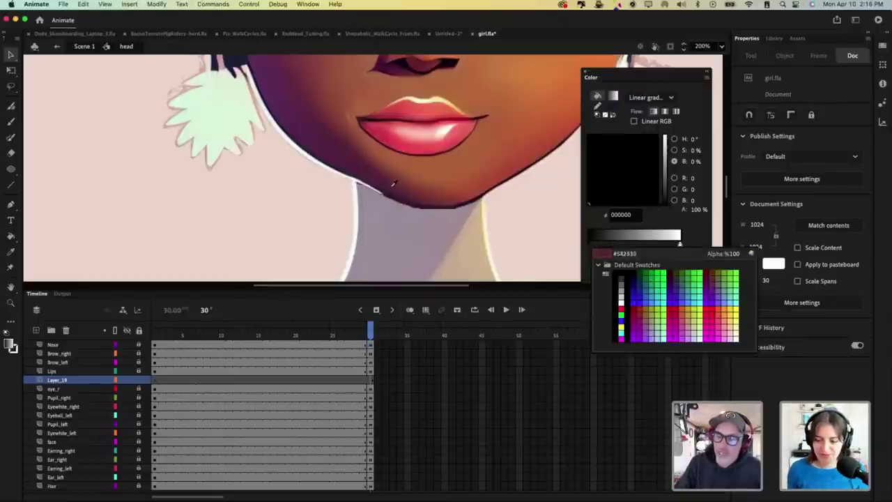
click(361, 172)
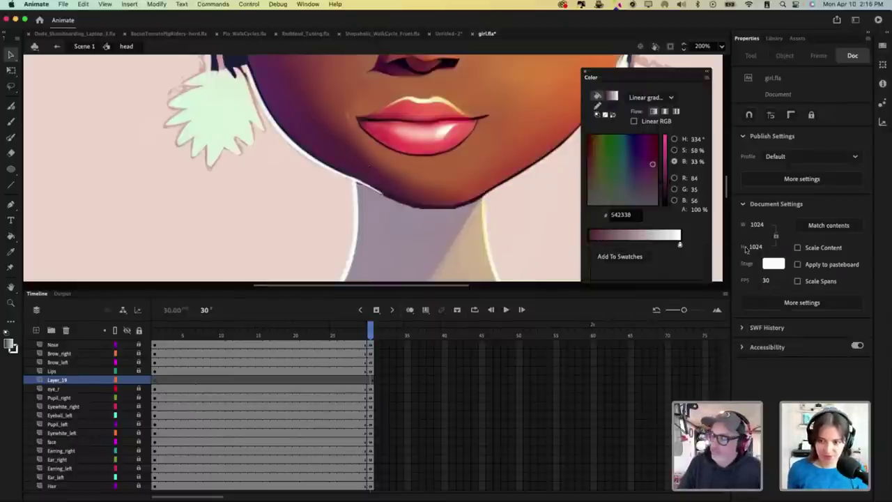
click(681, 246)
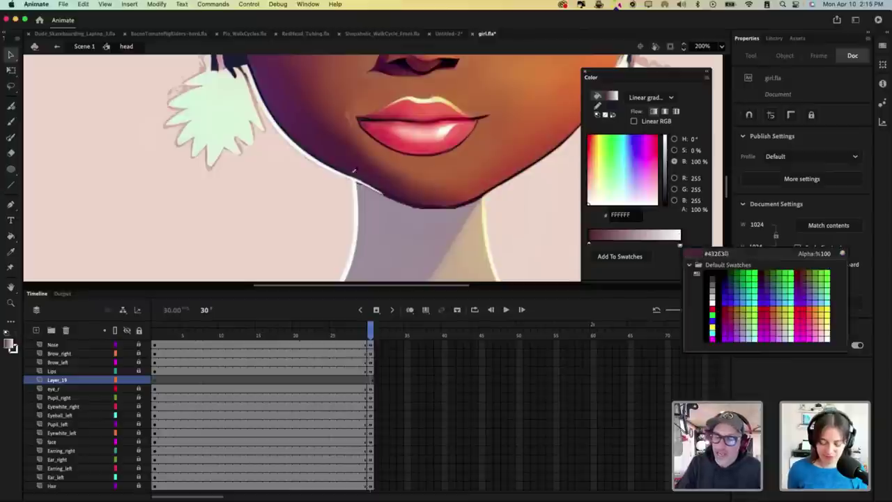
click(358, 169)
drag(698, 209, 661, 212)
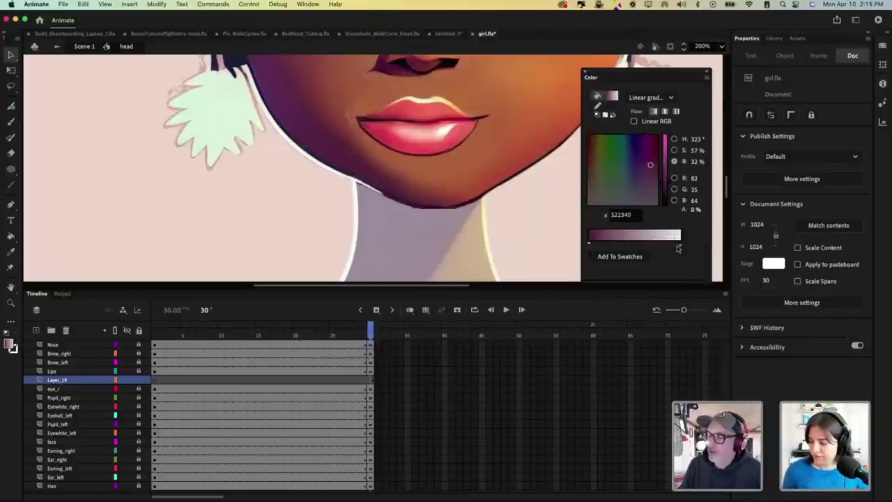
click(707, 78)
click(723, 88)
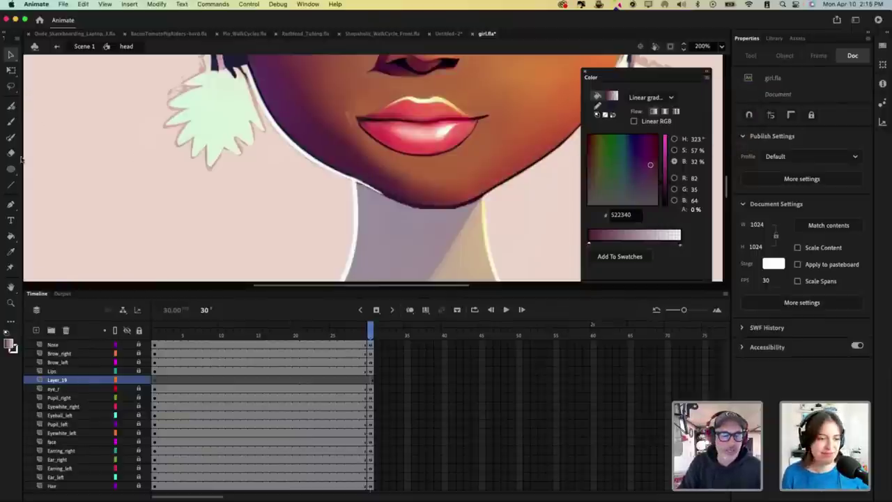
Step: Draw a gradient-filled rectangle without a stroke, about 75 by 72 px, beside the neck on the new layer
drag(11, 169, 44, 171)
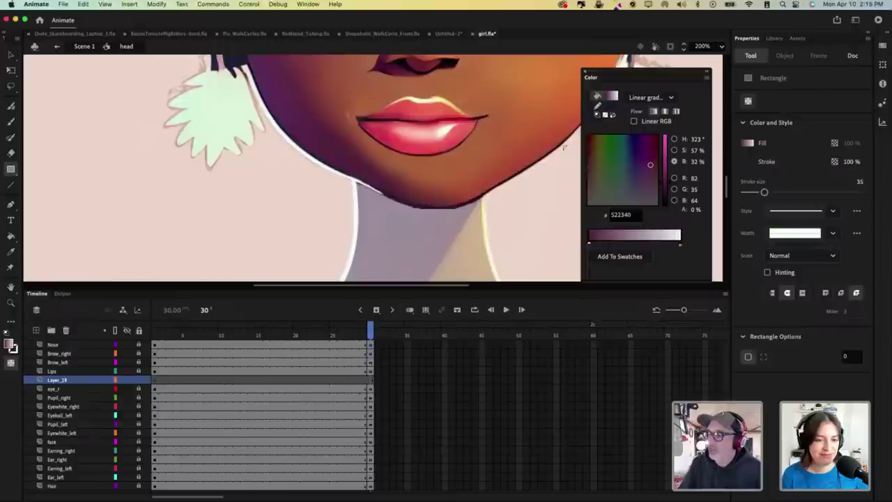
click(748, 163)
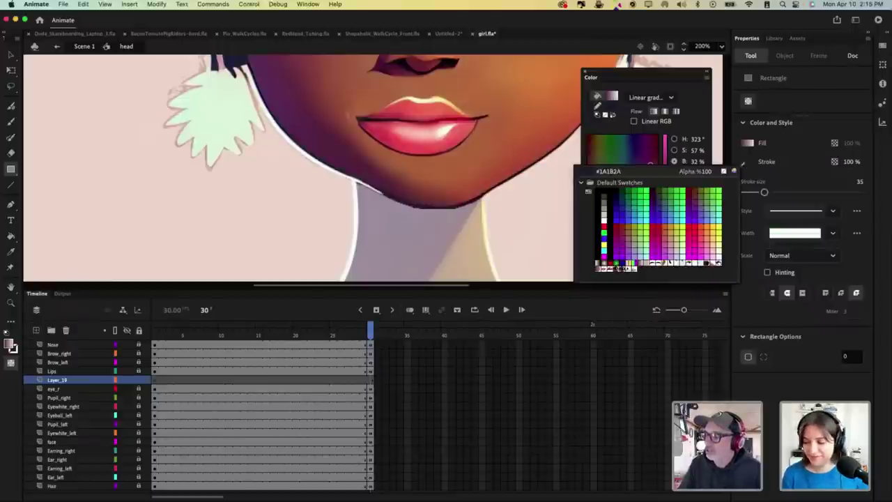
click(726, 172)
mouse_move(368, 152)
mouse_down()
mouse_move(436, 216)
mouse_move(370, 201)
mouse_move(339, 211)
mouse_up()
key(v)
click(418, 183)
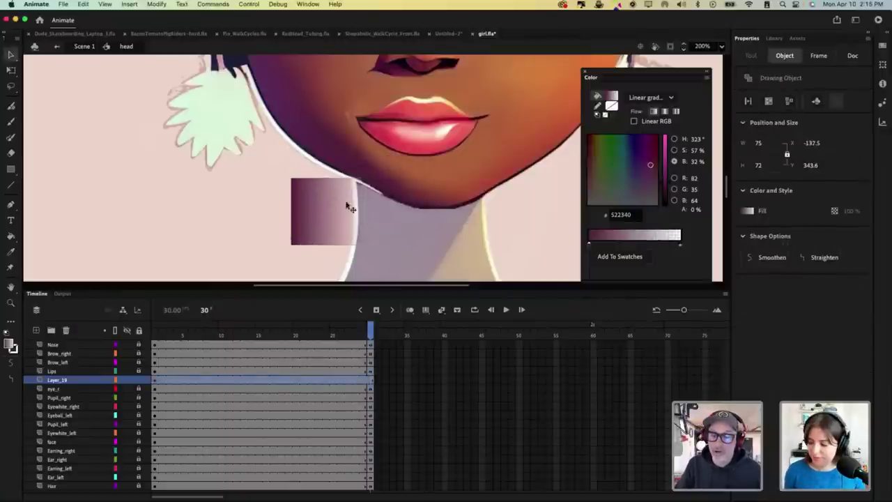
click(272, 234)
click(310, 195)
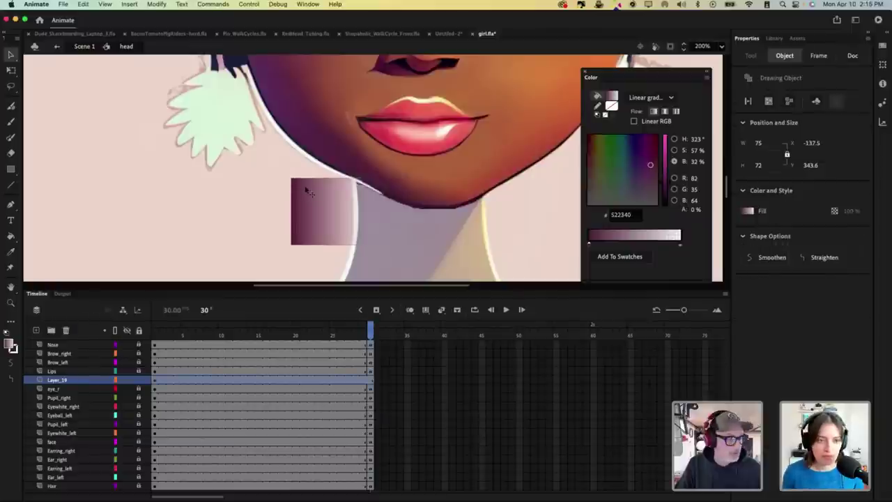
Step: Rotate the gradient rectangle diagonally with its dark end facing the lips and move it over the shadowed side of the chin
key(q)
drag(367, 179, 327, 269)
key(v)
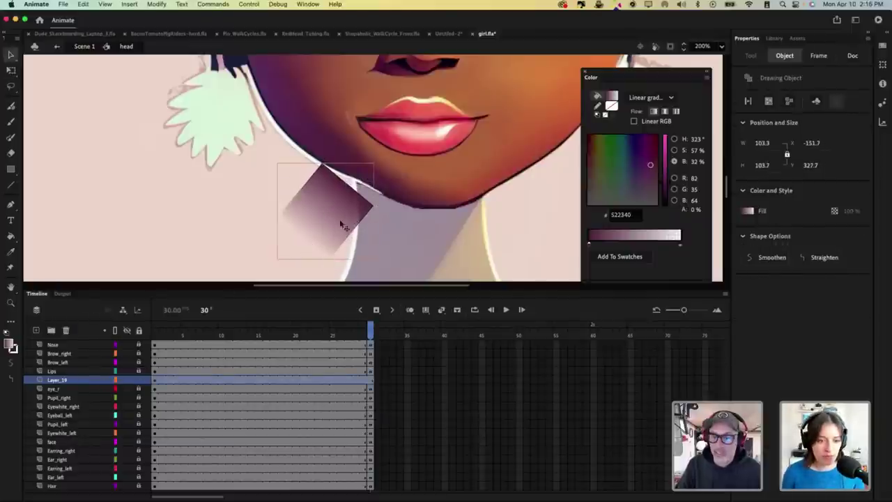
drag(339, 225, 403, 193)
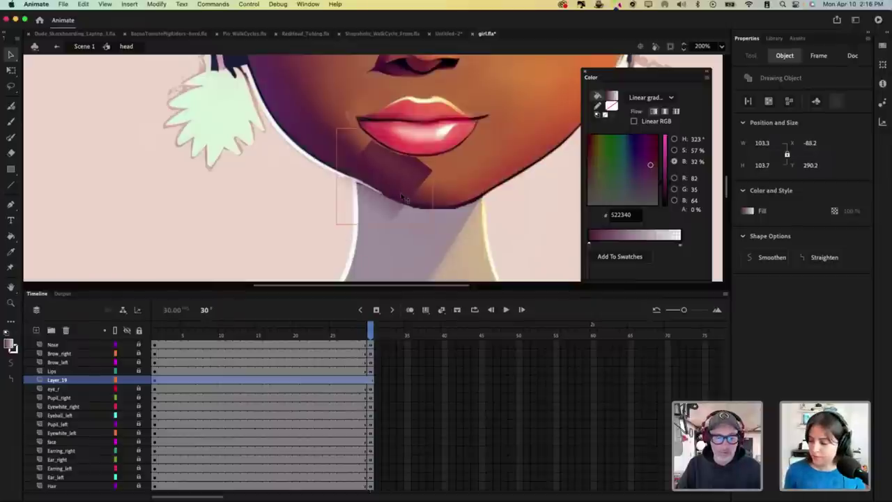
Step: Switch to Photoshop, show the Firefly layer to examine the original artwork's chin shading, and return to Animate
key(super+Tab)
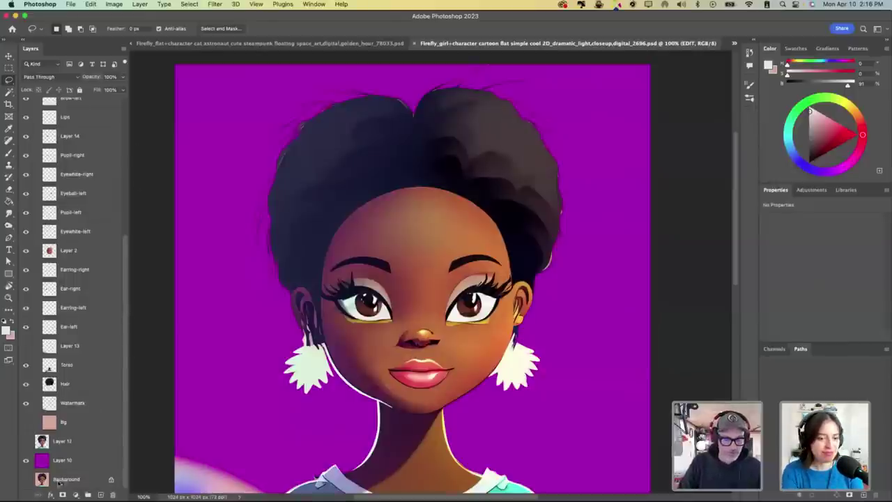
scroll(101, 199, up, 5)
click(26, 240)
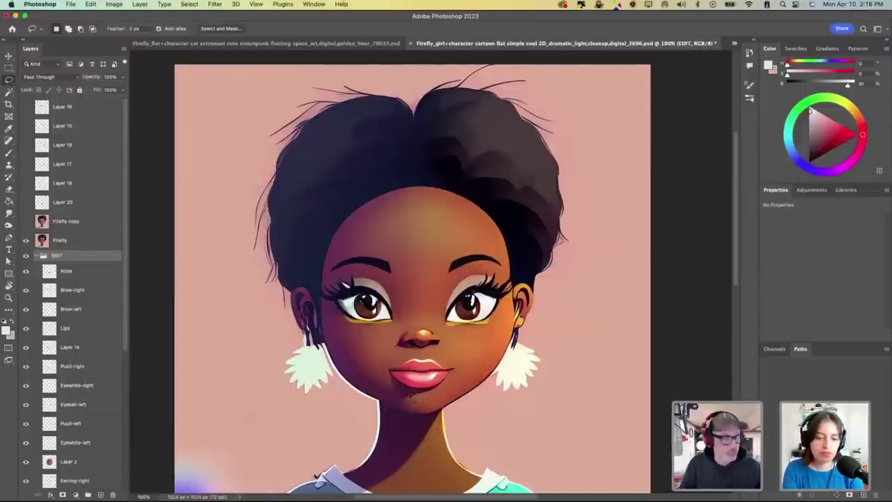
key(super+Tab)
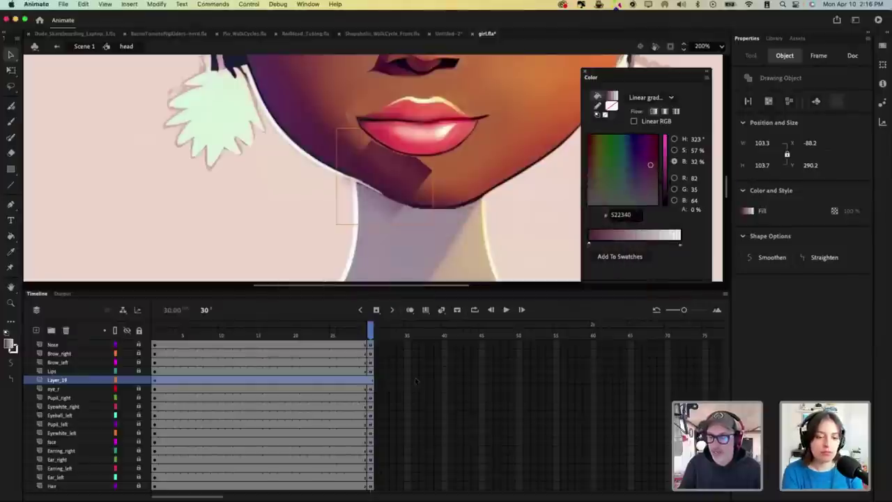
Step: Nudge the gradient shape up and left, extend its corner toward the lower lip, and curve its chin-side edge inward
drag(415, 184, 406, 177)
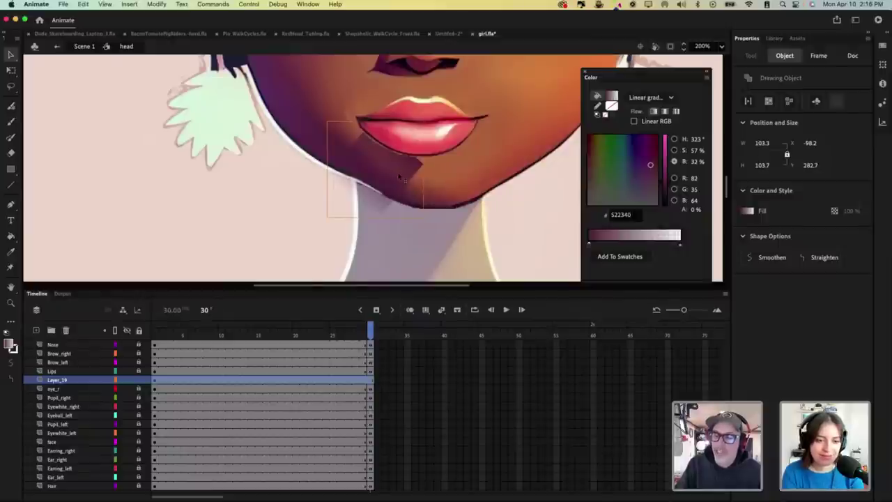
key(super+equal)
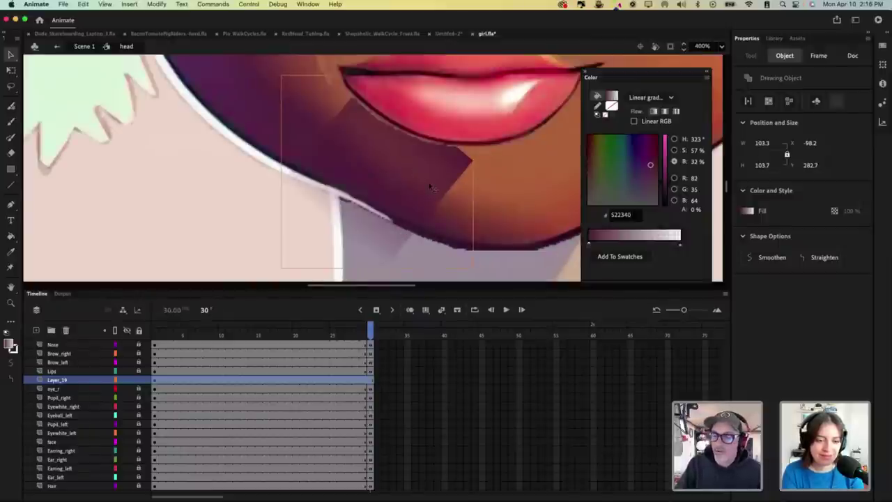
double_click(430, 187)
drag(472, 165, 493, 141)
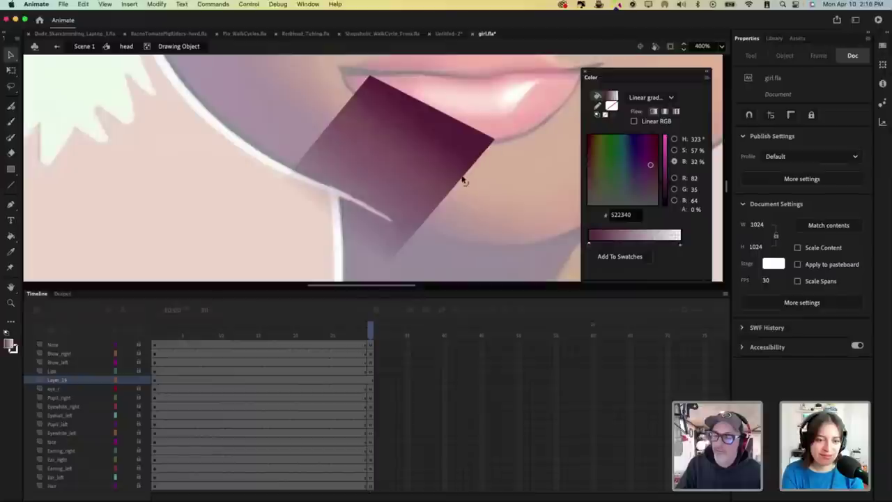
drag(463, 180, 437, 146)
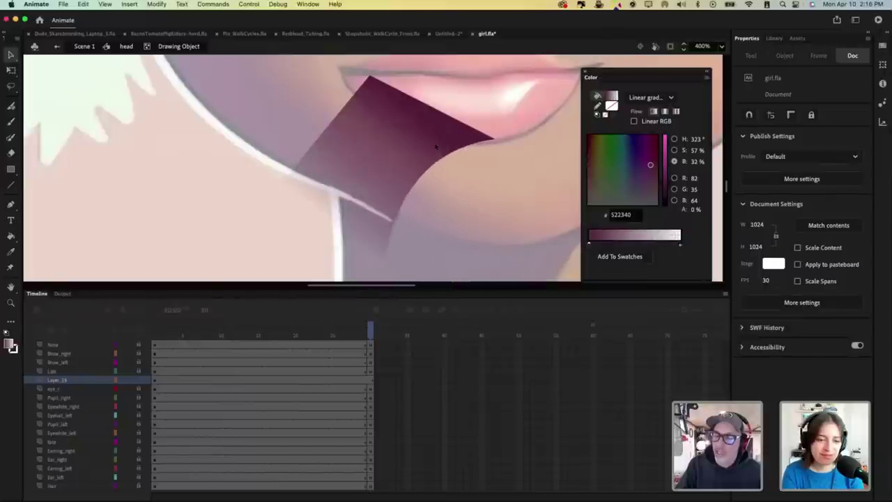
Step: Stretch the shape's tip farther under the lower lip and round its end to follow the lip's underside
mouse_move(495, 140)
mouse_down()
mouse_move(511, 141)
mouse_move(500, 143)
mouse_up()
mouse_move(422, 178)
mouse_down()
mouse_move(440, 191)
mouse_move(422, 180)
mouse_up()
drag(490, 191, 480, 220)
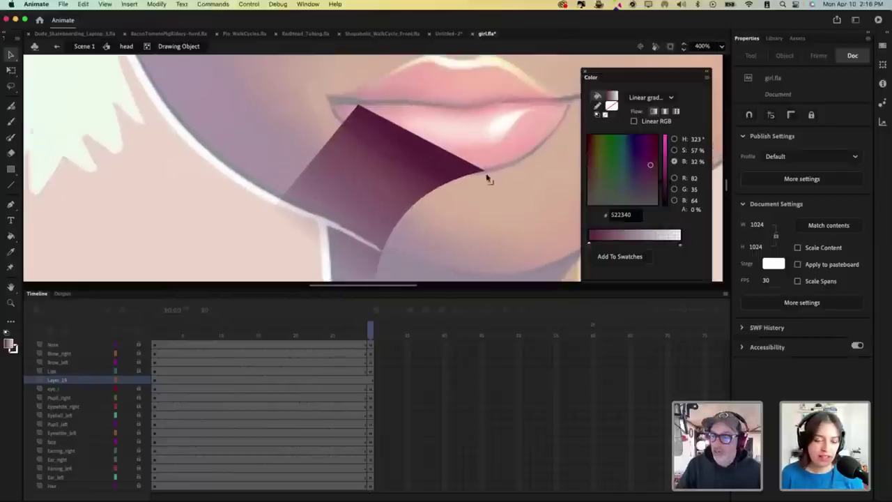
mouse_move(484, 172)
mouse_down()
mouse_move(508, 145)
mouse_move(485, 167)
mouse_up()
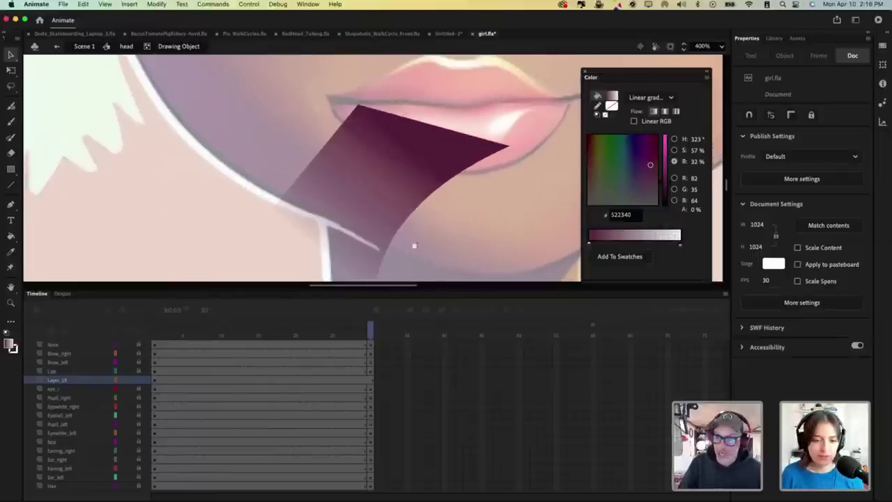
drag(460, 241, 467, 208)
drag(163, 132, 354, 256)
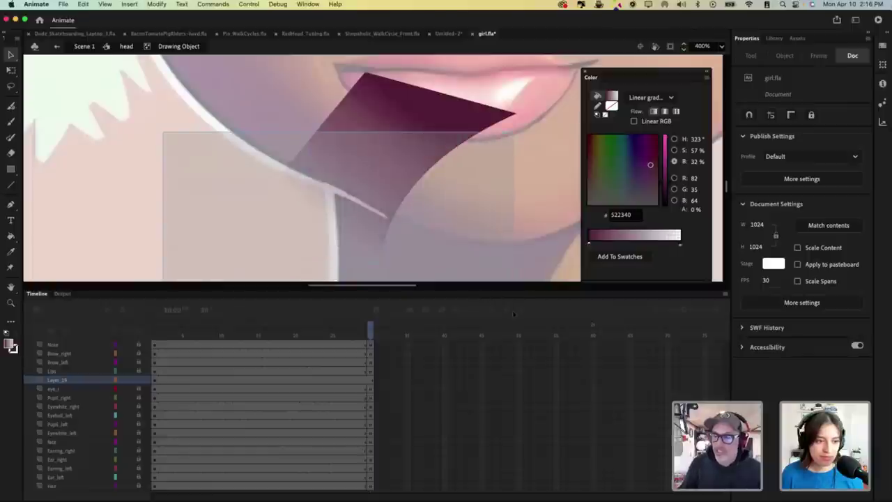
click(492, 134)
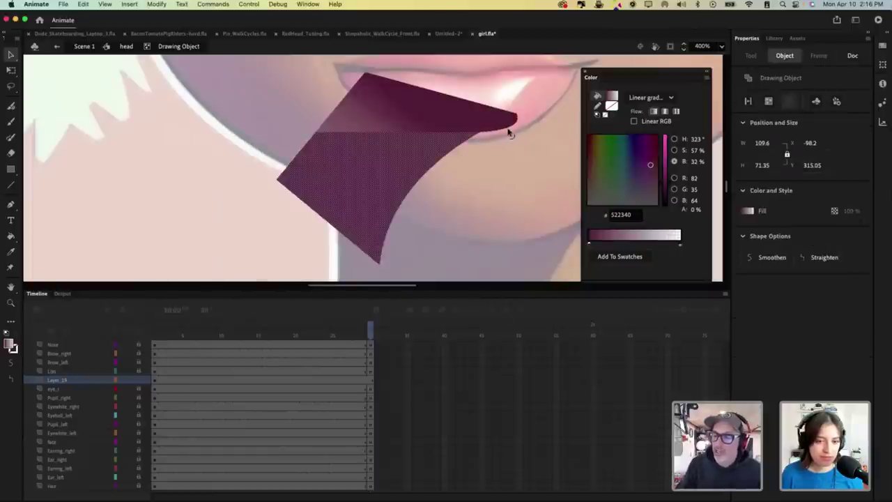
drag(485, 122, 513, 106)
click(492, 168)
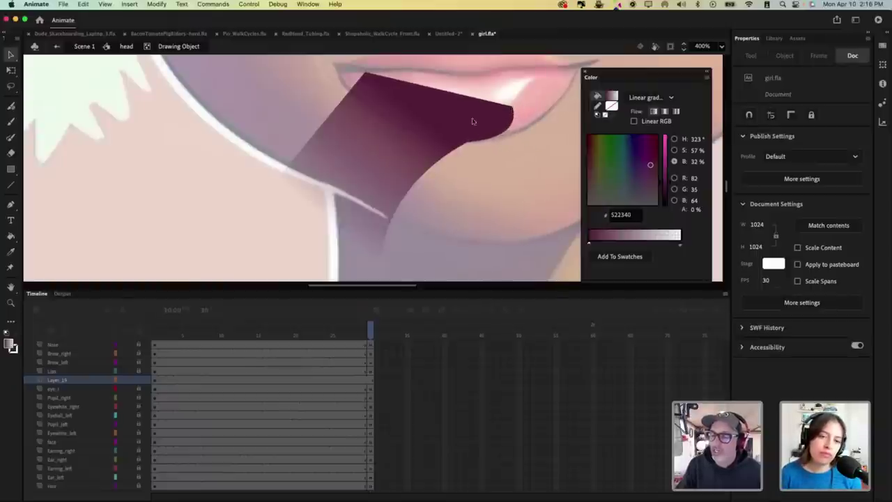
Step: Shift the shape's corner under the mouth slightly inward and pull its outer lower corner in to the jawline
scroll(500, 174, up, 2)
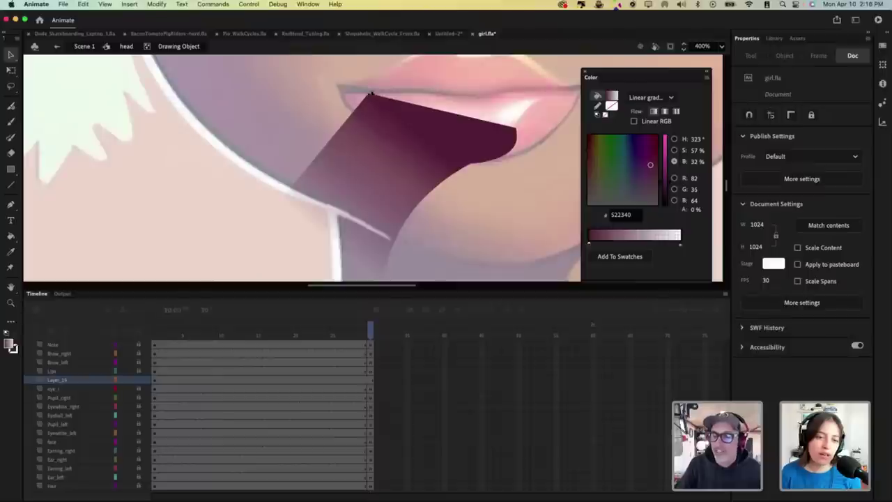
drag(371, 93, 377, 102)
click(319, 175)
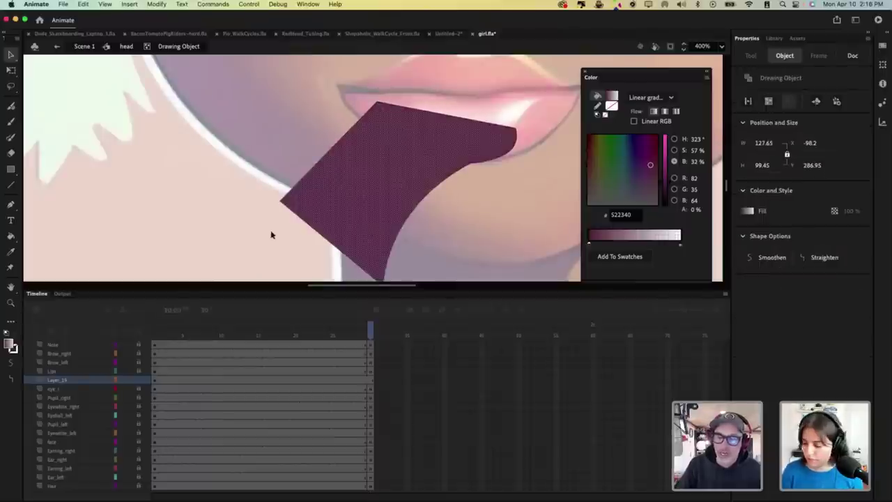
click(272, 235)
drag(280, 203, 390, 240)
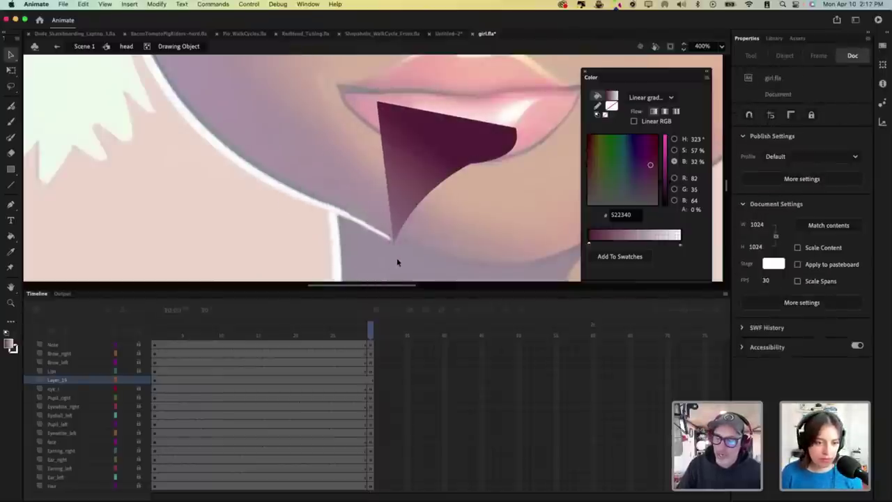
Step: Curve the shadow shape's outer edge, extend its upper corner to the mouth corner, and rotate its linear gradient to fade downward from the lips
drag(384, 169, 352, 157)
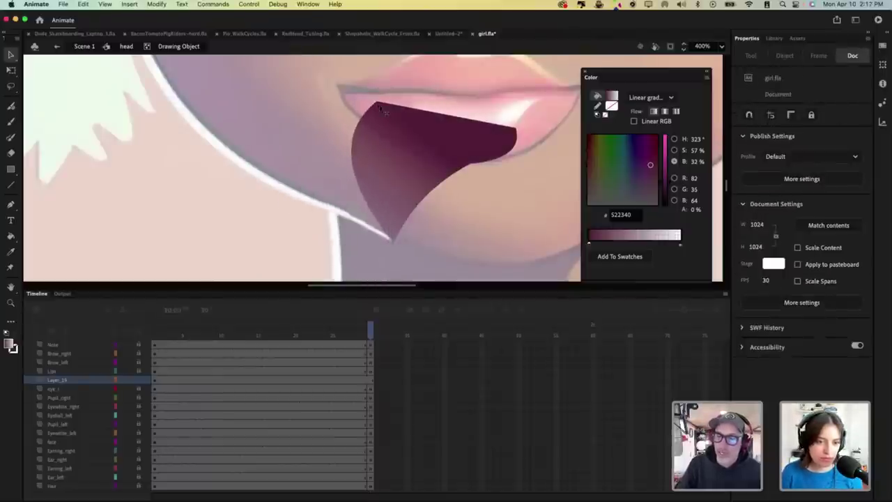
drag(379, 104, 345, 94)
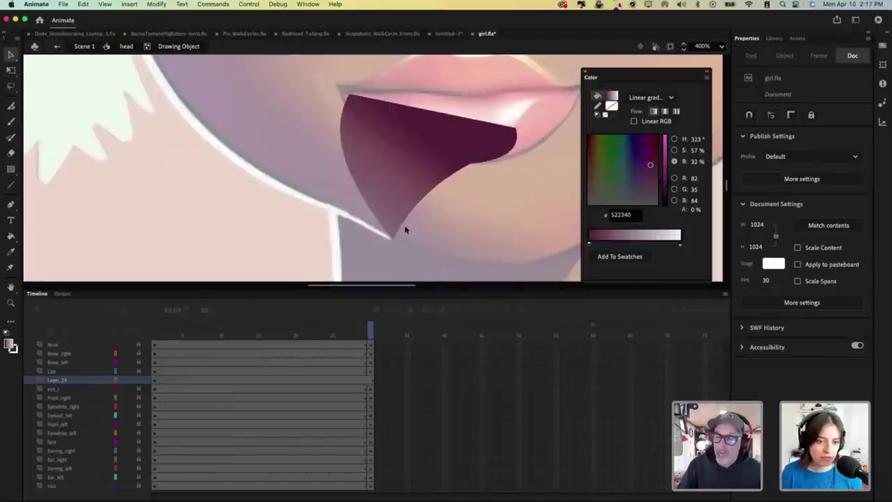
key(f)
click(411, 178)
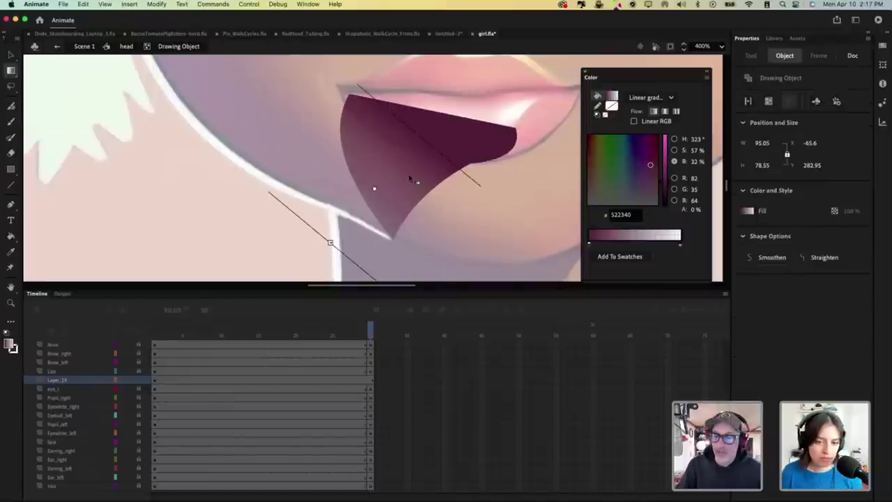
key(super+minus)
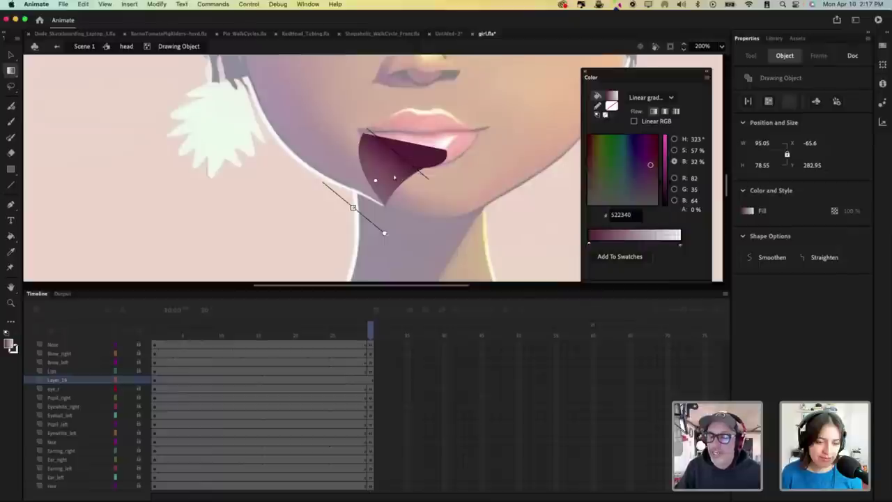
click(409, 201)
click(389, 175)
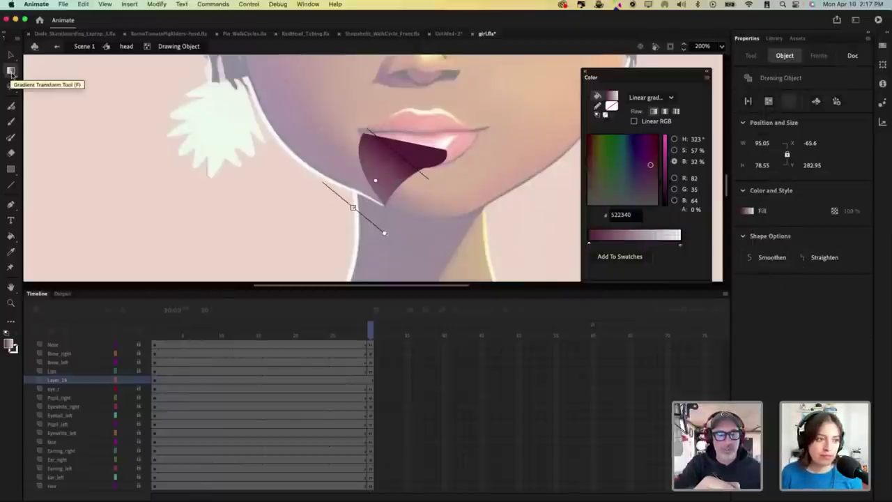
mouse_move(379, 178)
mouse_down()
mouse_move(395, 165)
mouse_move(386, 180)
mouse_move(383, 173)
mouse_up()
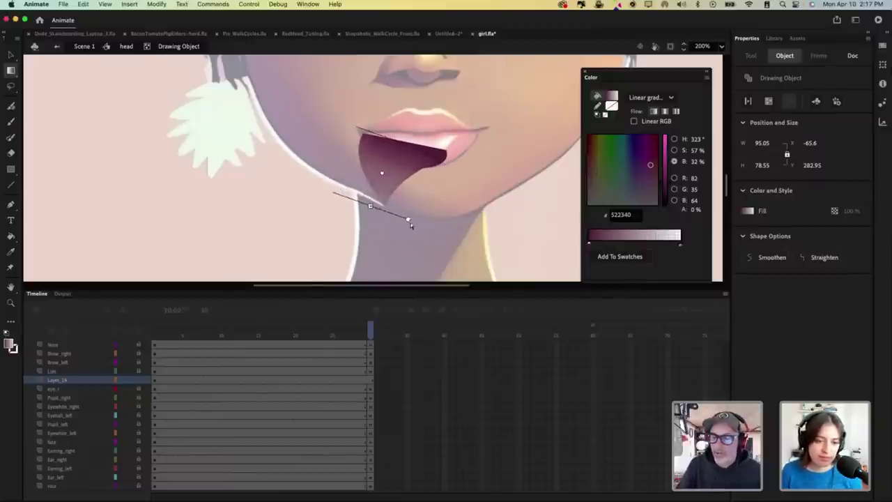
key(v)
Step: Deepen the curves on both sides of the shadow's lower part and return to the head symbol
click(358, 208)
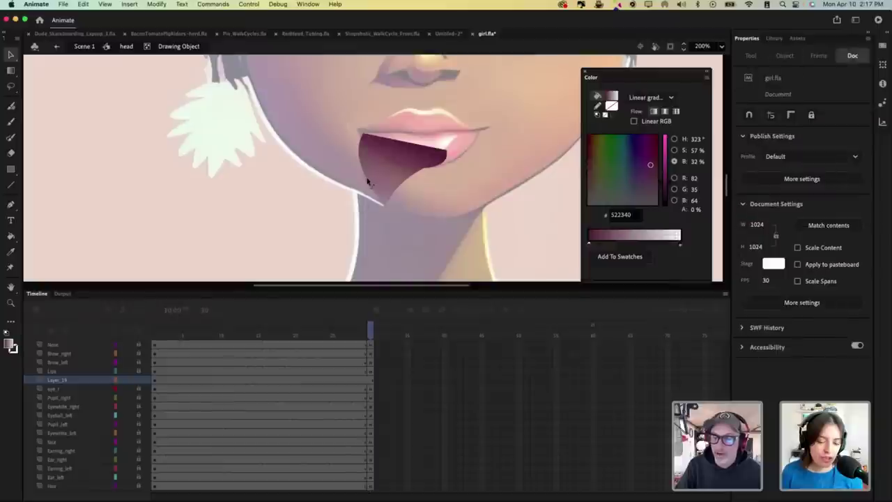
drag(366, 179, 392, 203)
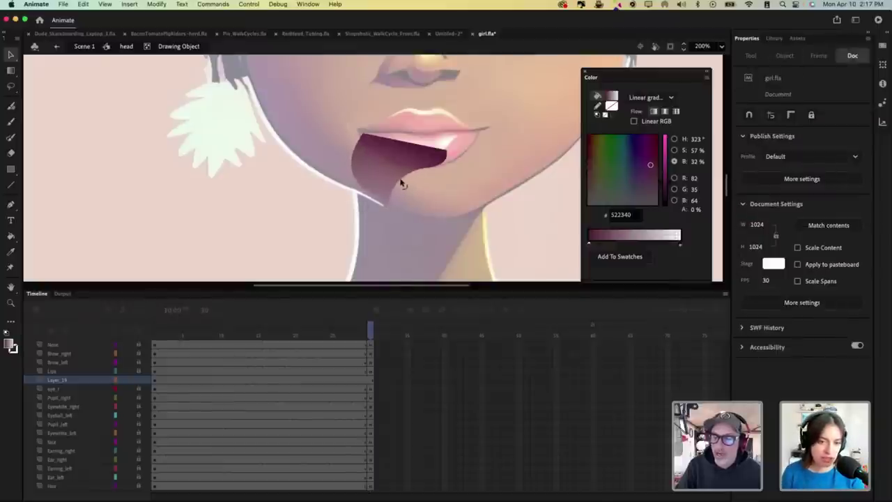
double_click(344, 226)
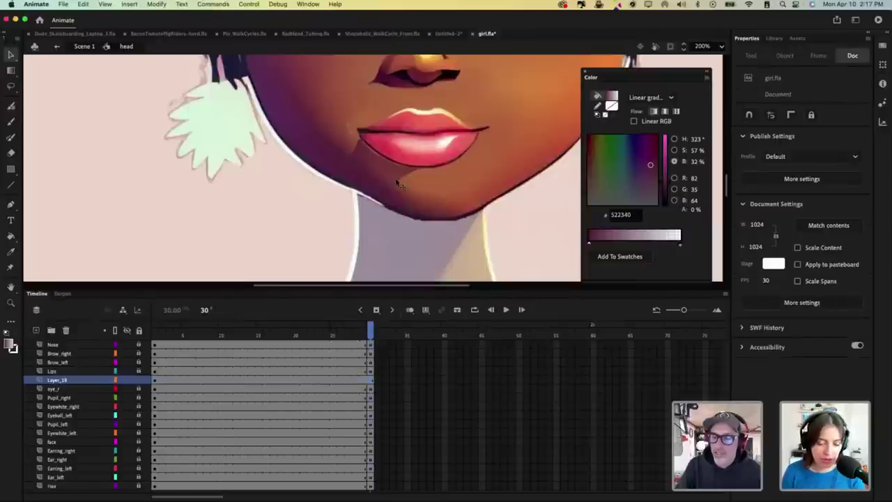
key(super+minus)
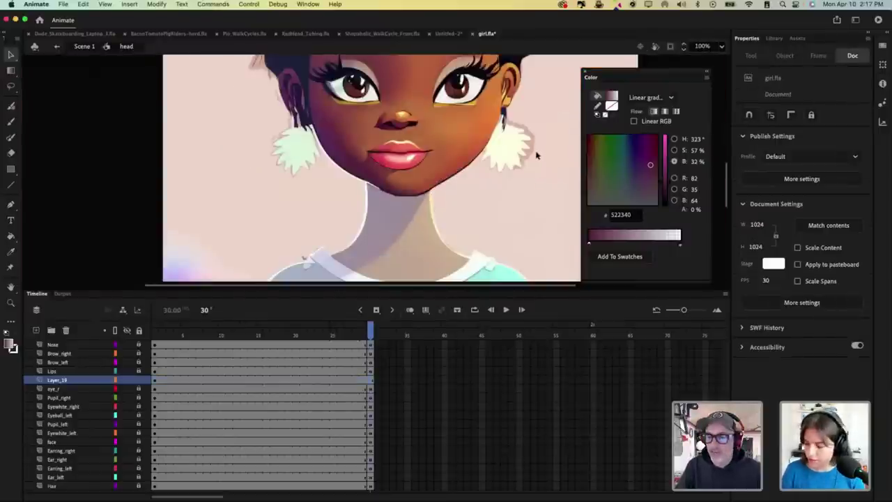
Step: Reopen the shadow drawing, reshape its edge under the lower lip, narrow its outer edge, extend its lower end along the chin, and return to the head
key(z)
click(395, 167)
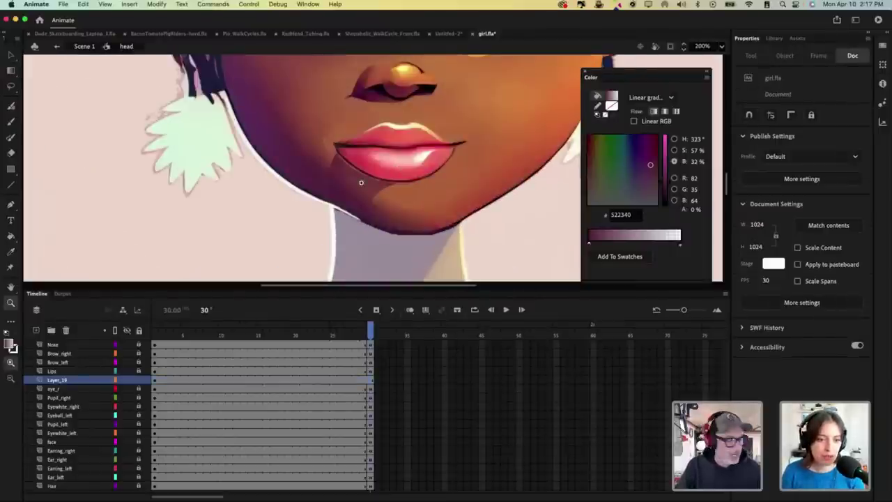
key(v)
double_click(375, 191)
mouse_move(418, 181)
mouse_down()
mouse_move(430, 186)
mouse_move(434, 169)
mouse_move(450, 165)
mouse_up()
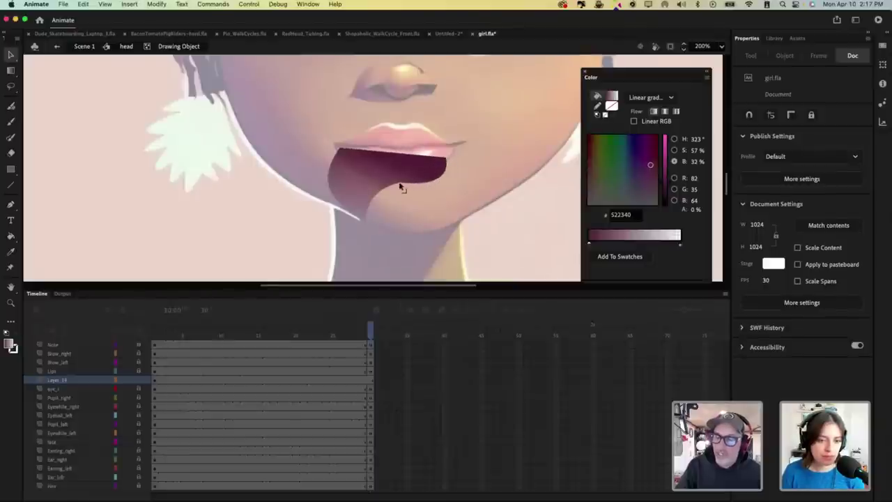
mouse_move(401, 189)
mouse_down()
mouse_move(434, 183)
mouse_move(386, 196)
mouse_up()
drag(325, 184, 342, 189)
drag(317, 263, 384, 225)
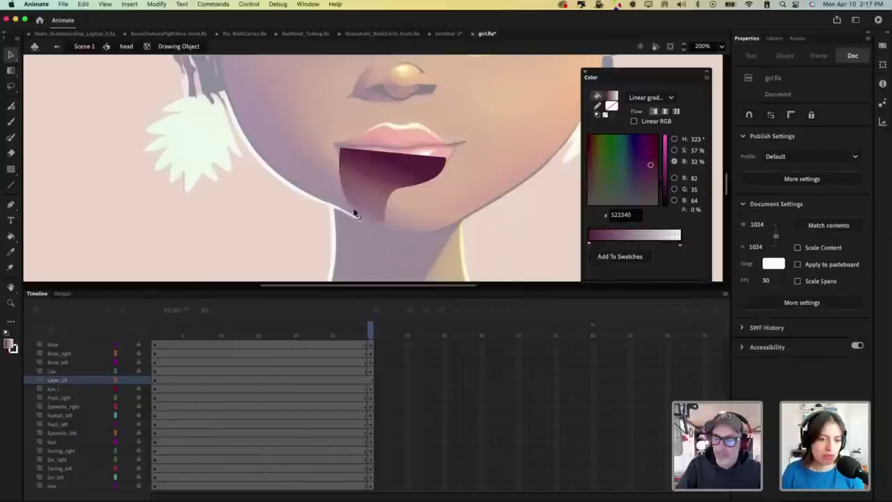
double_click(283, 244)
click(276, 256)
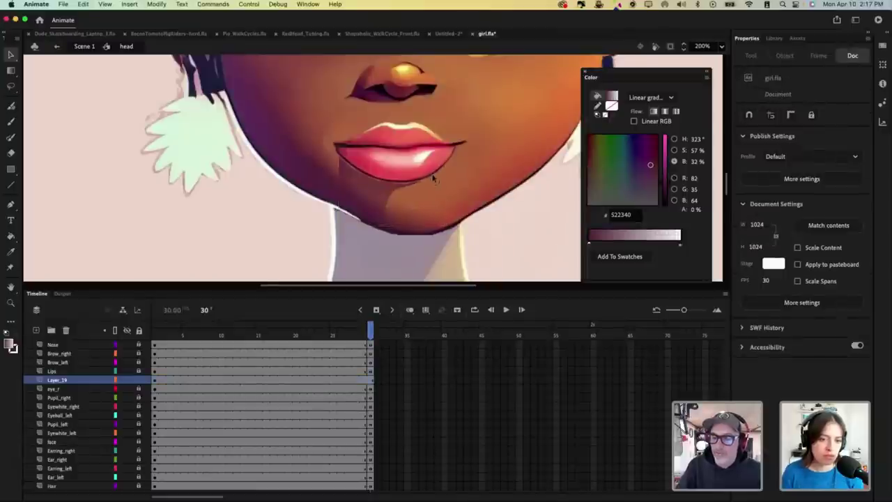
Step: Convert the shadow shape under the lips to a graphic symbol named lipshadow
key(super+minus)
click(371, 186)
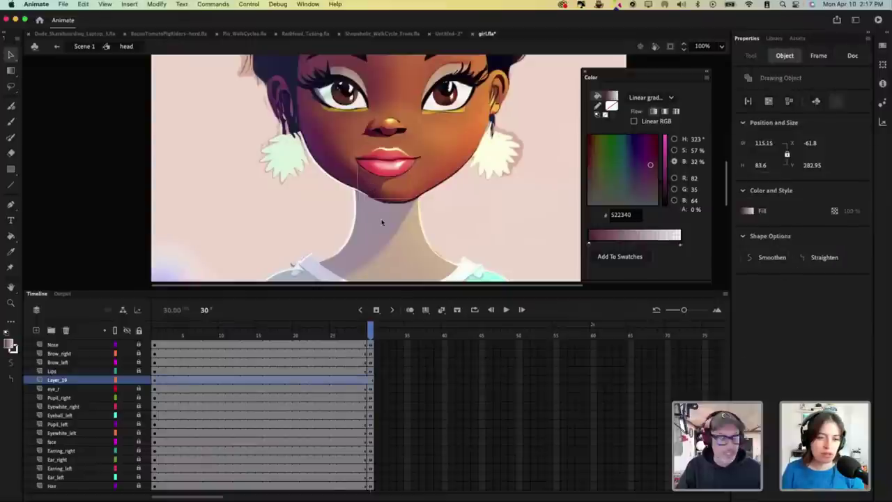
key(F8)
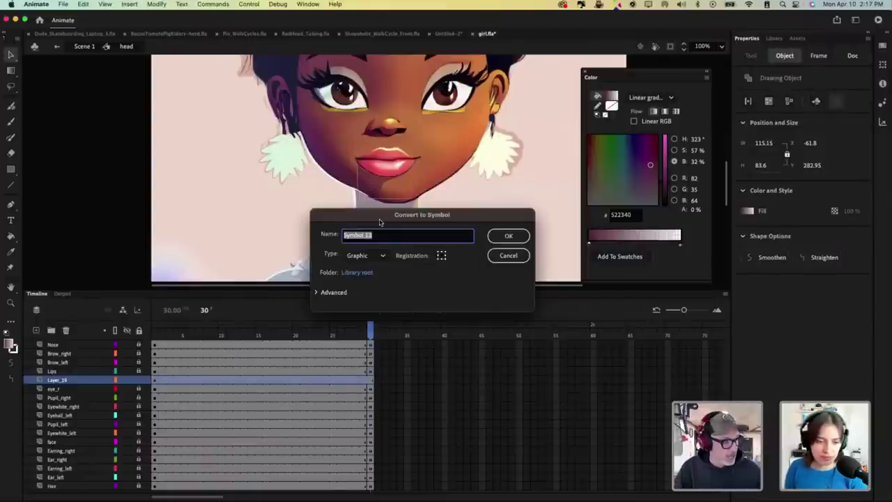
key(BackSpace)
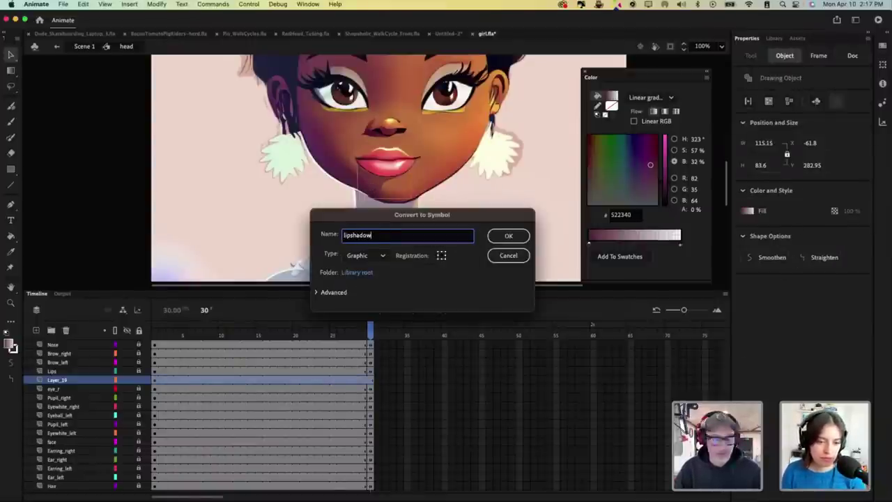
click(508, 236)
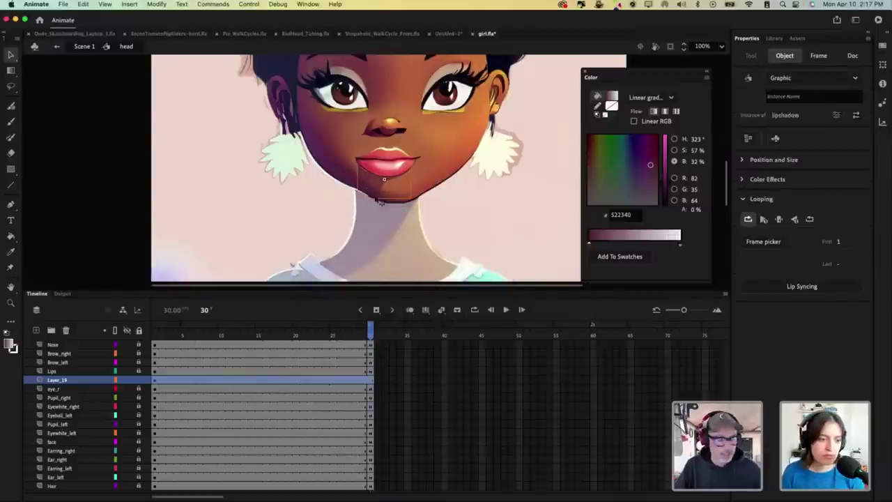
Step: Add a keyframe at frame 30 of Layer_19 and reposition the lip shadow under the lips at frame 1
key(q)
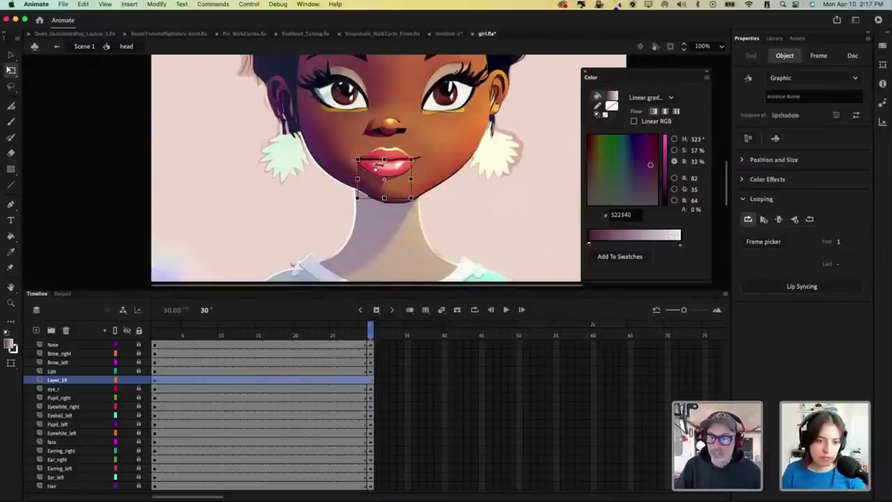
click(377, 383)
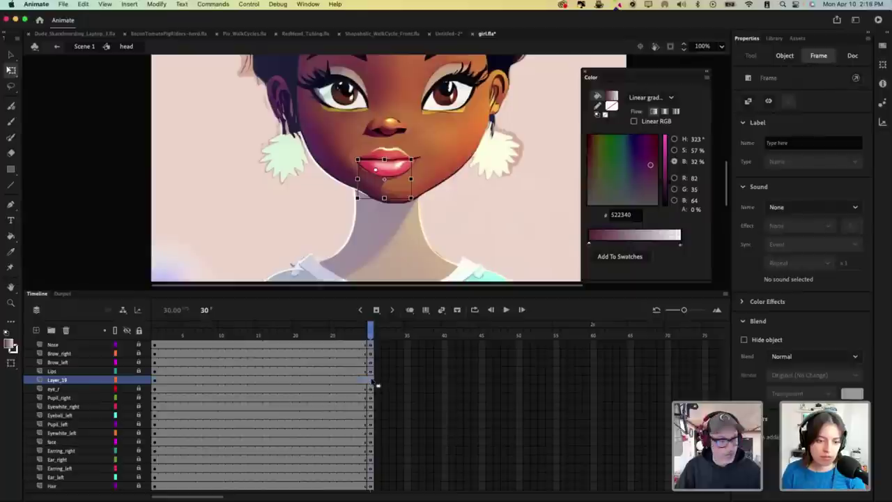
click(371, 381)
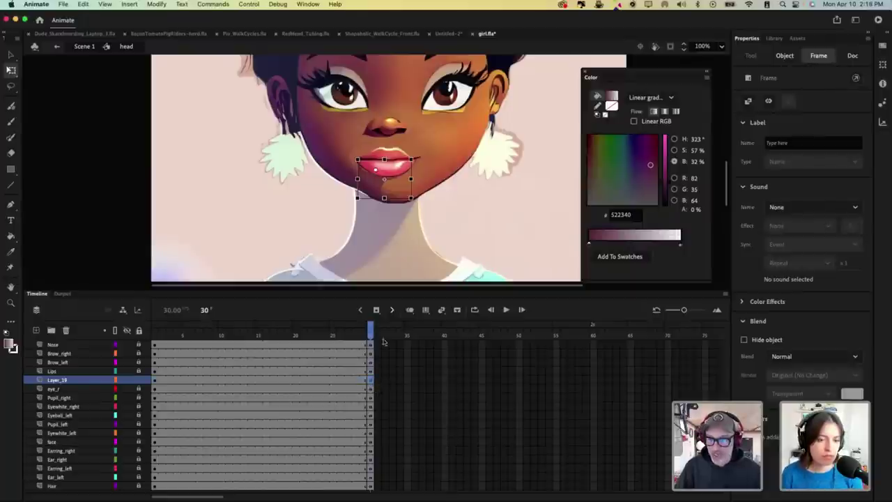
drag(366, 327, 155, 342)
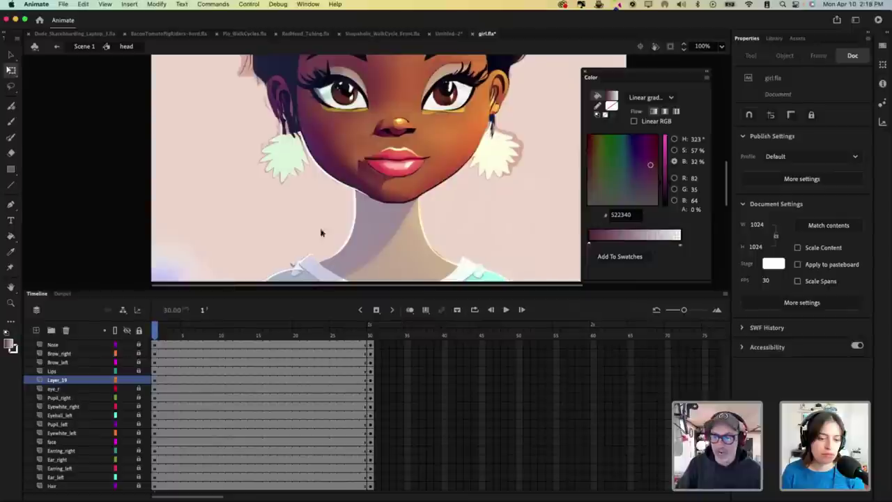
click(381, 185)
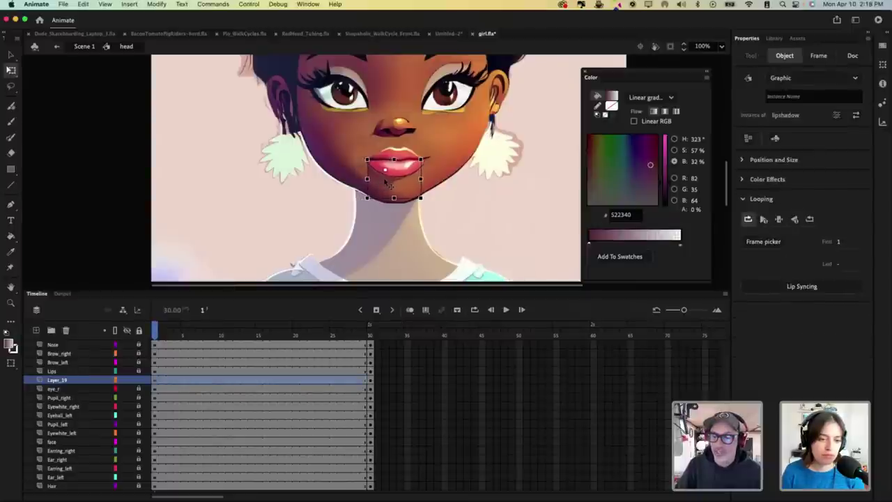
mouse_move(165, 330)
mouse_down()
mouse_move(375, 330)
mouse_move(351, 343)
mouse_move(373, 343)
mouse_up()
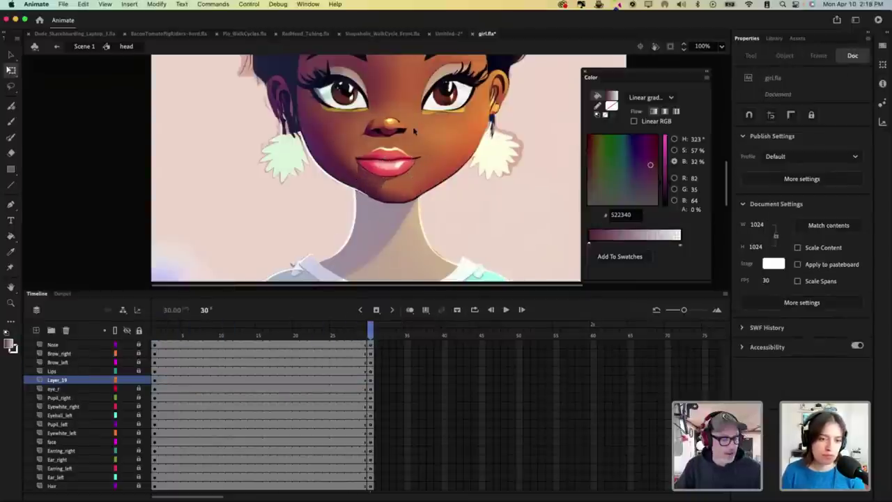
Step: Unlock all layers of the head symbol
key(super+equal)
click(139, 330)
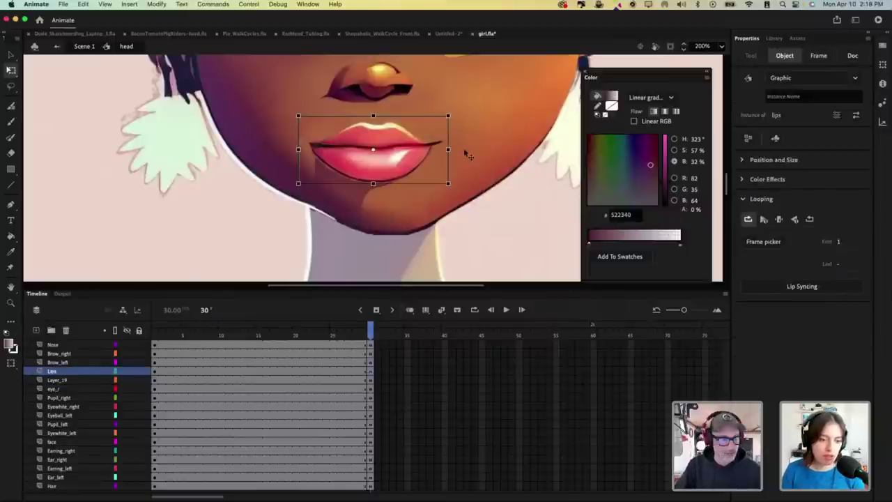
scroll(464, 160, up, 3)
Step: Try to rotate the nose slightly clockwise at frame 30
click(424, 134)
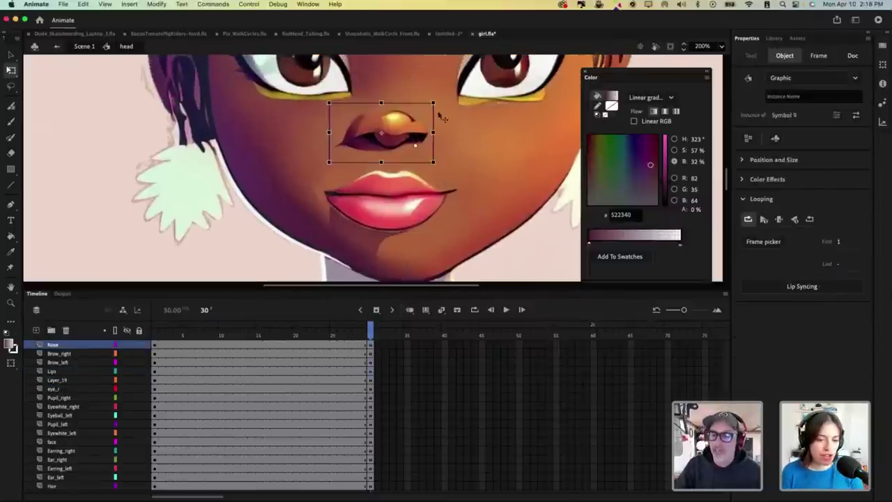
drag(441, 108, 444, 111)
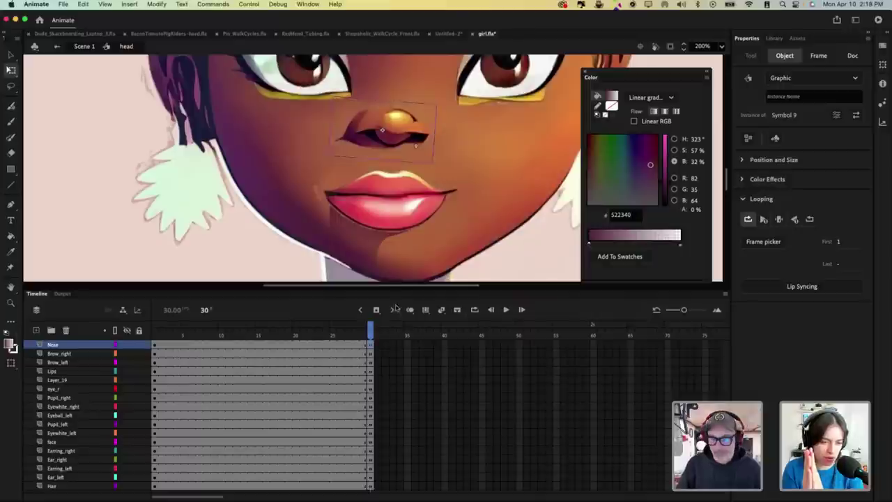
drag(373, 329, 303, 328)
click(369, 329)
click(416, 148)
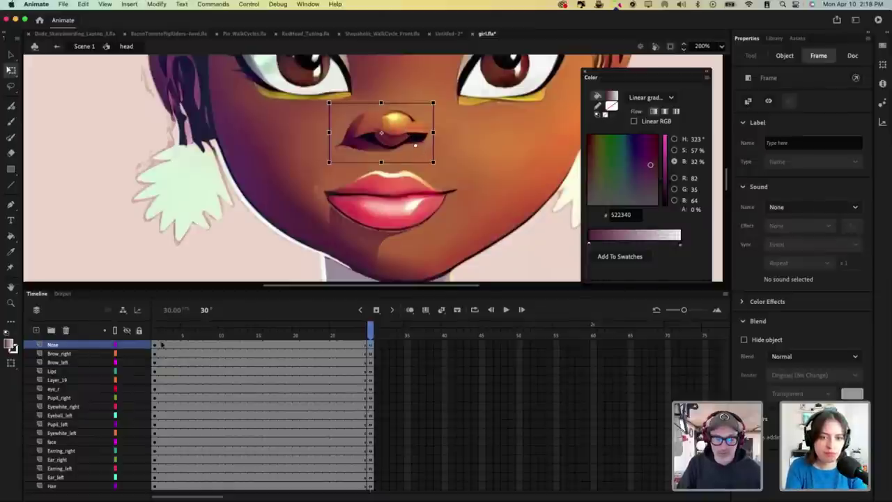
Step: Move the nose's transformation point toward its center at frame 1, and clear the Nose layer's keyframe at frame 30
click(158, 346)
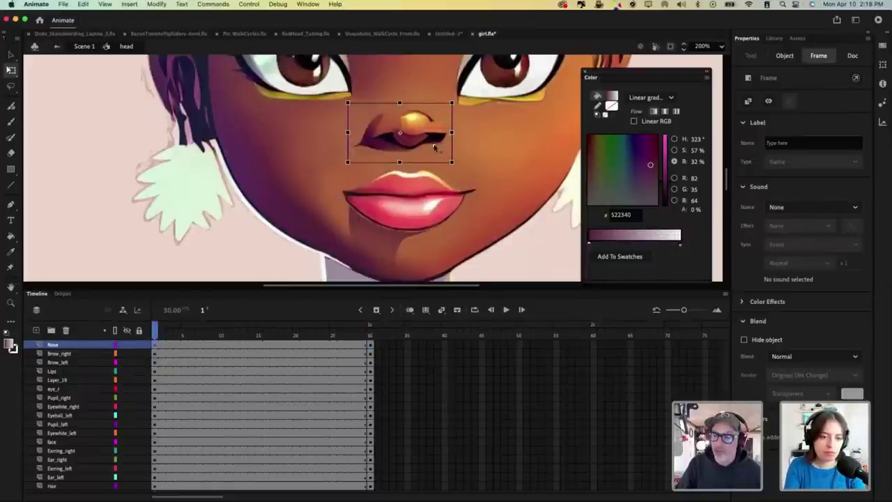
click(416, 132)
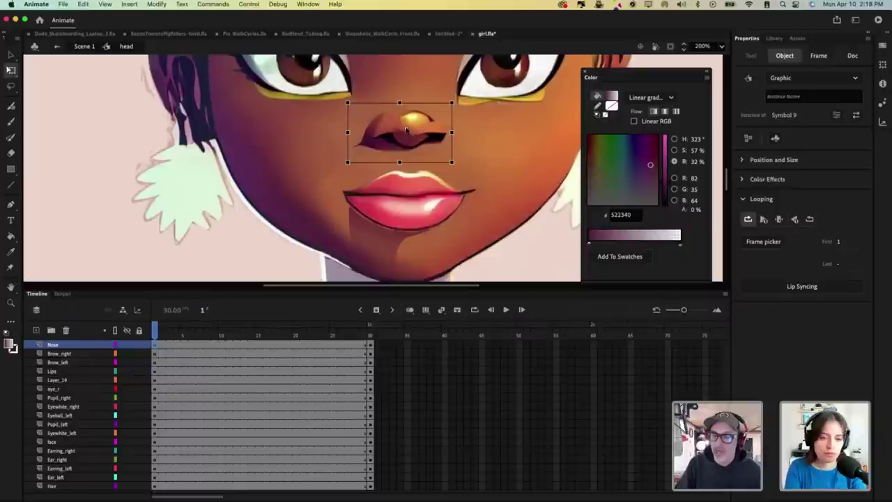
click(370, 337)
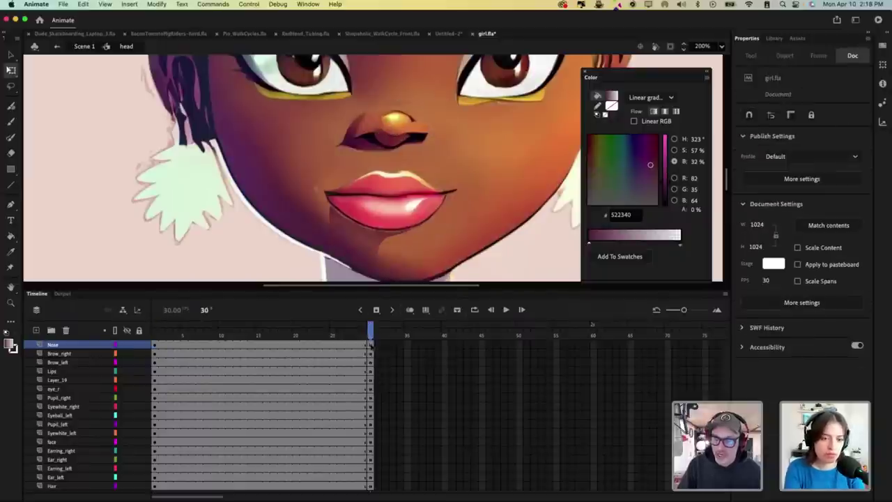
right_click(370, 345)
click(409, 310)
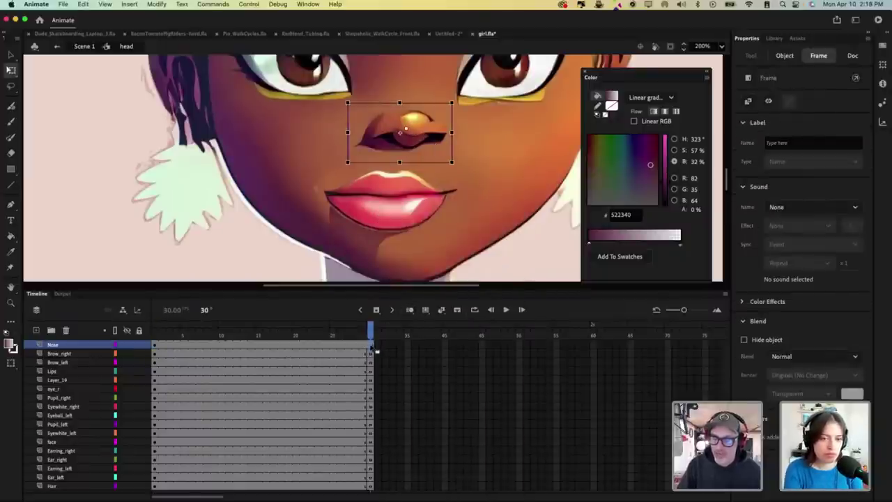
right_click(371, 346)
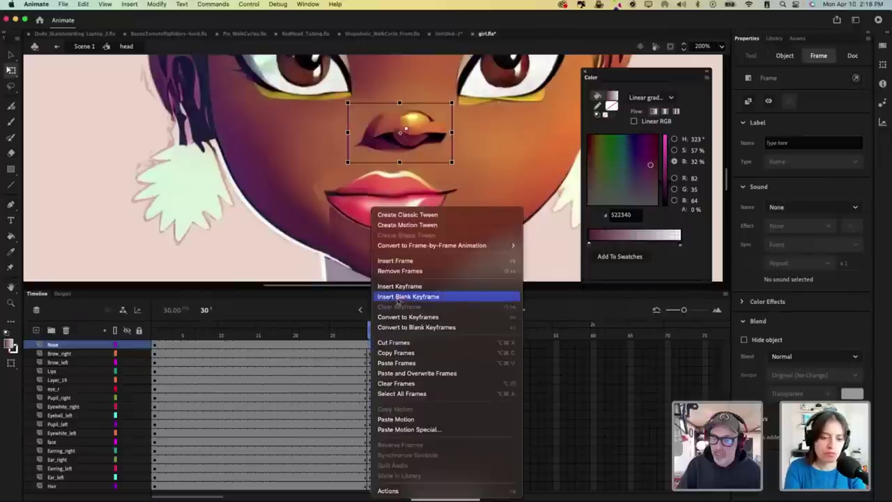
click(419, 316)
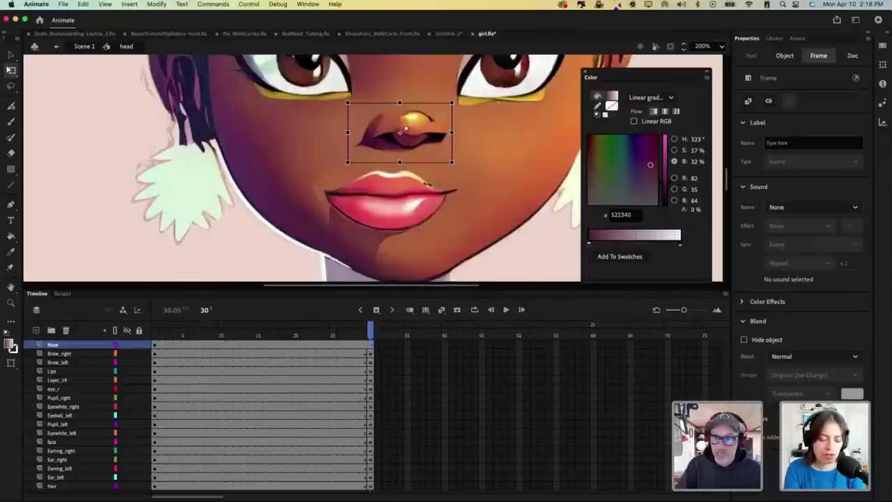
click(406, 132)
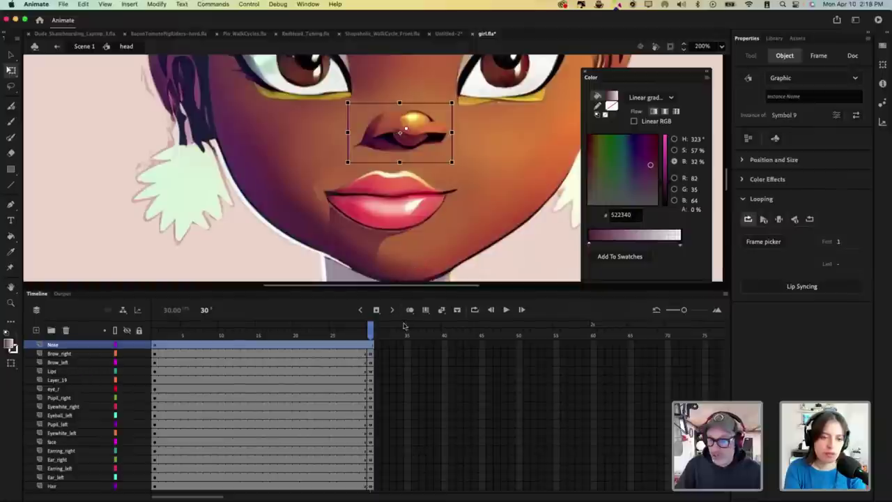
Step: Add a keyframe at frame 30 of the Nose layer, shift the nose leftward across the face and rotate it slightly clockwise
click(375, 345)
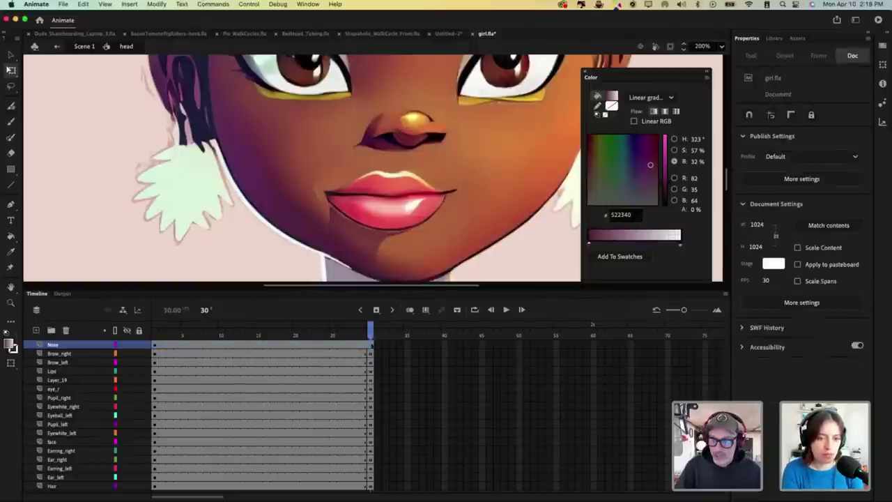
key(F6)
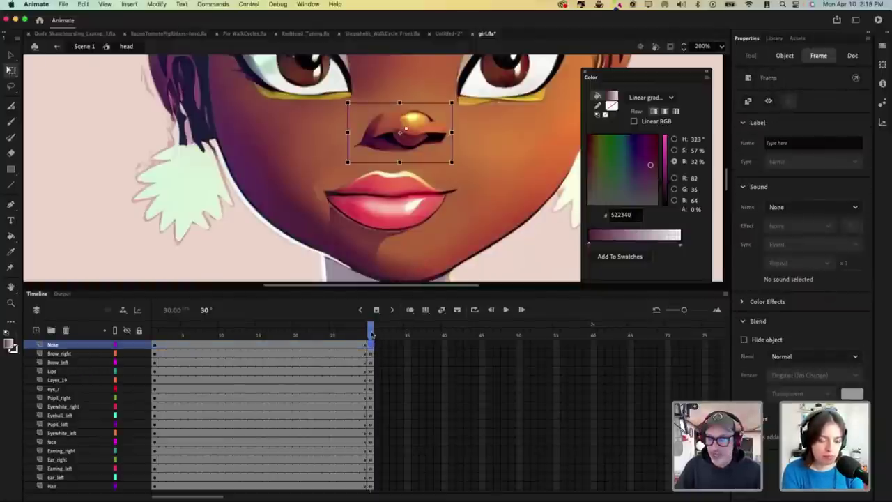
mouse_move(371, 332)
mouse_down()
mouse_move(341, 330)
mouse_move(371, 330)
mouse_up()
click(427, 138)
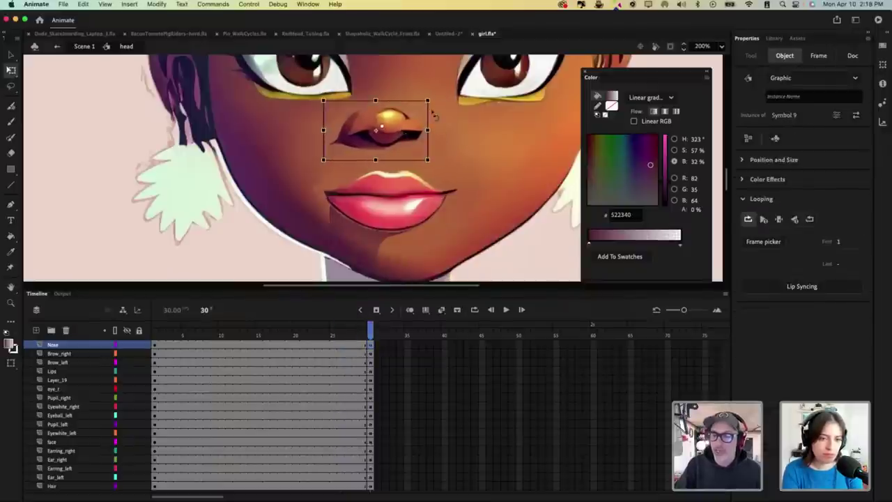
drag(436, 104, 439, 107)
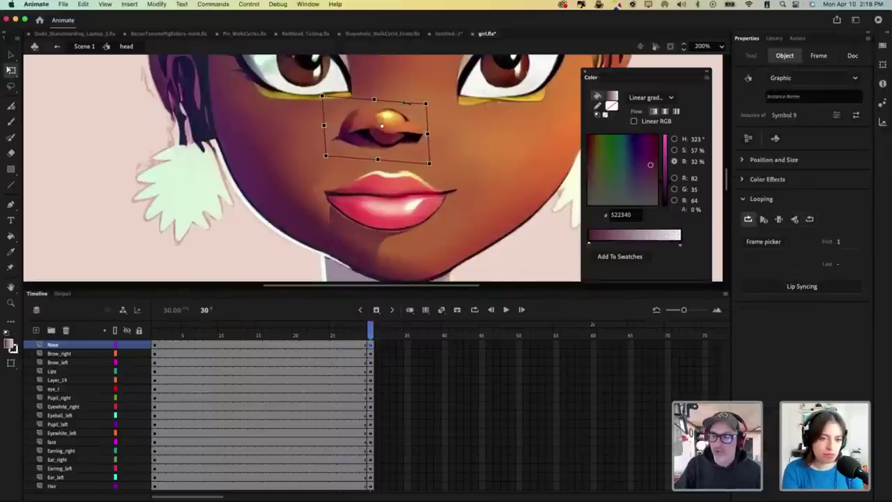
drag(401, 122, 403, 123)
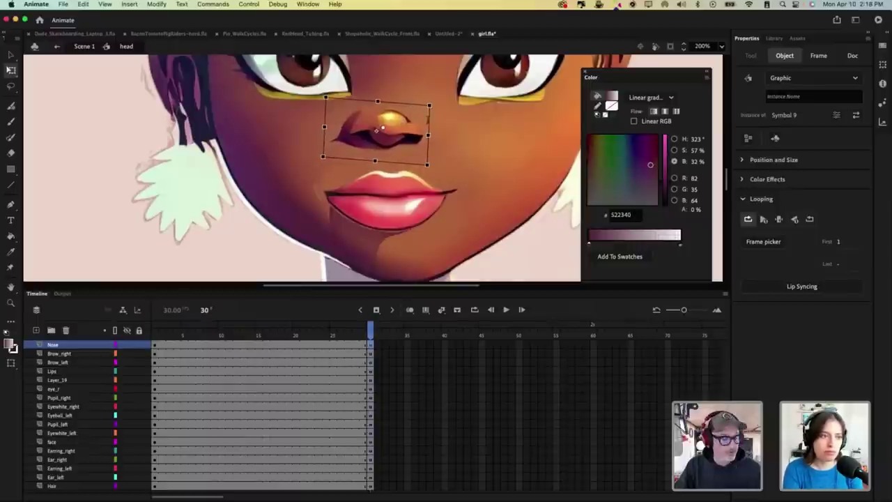
Step: Shift the lips leftward under the nose at frame 30, rotate them slightly clockwise, and select the lip shadow
click(421, 202)
drag(462, 179, 420, 194)
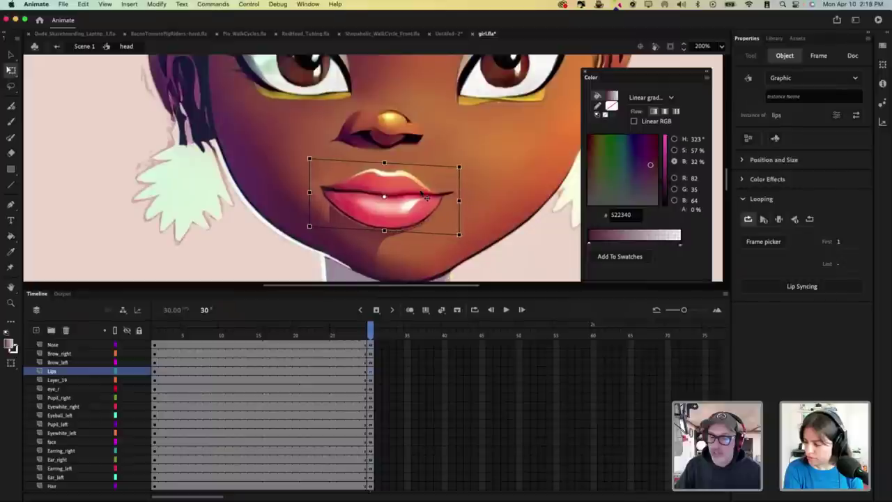
click(368, 249)
Step: Move the eye_r lash and lid symbol leftward toward the edge of the face at frame 30
key(super+1)
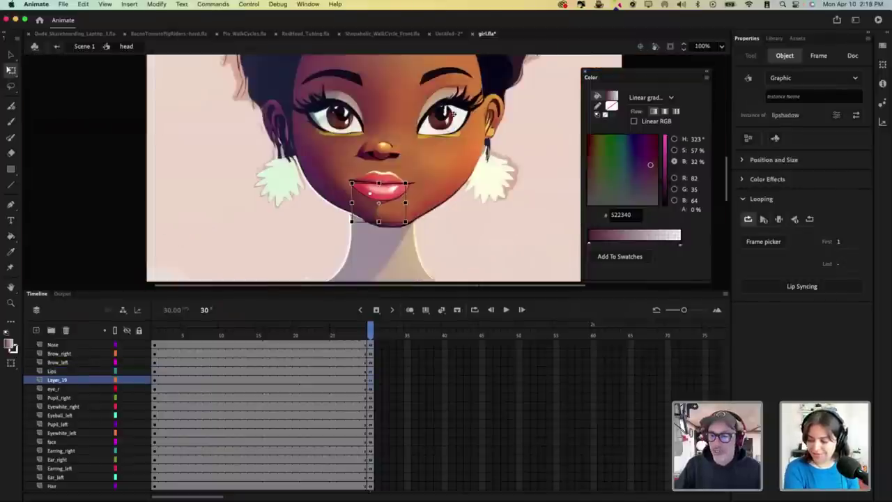
click(341, 120)
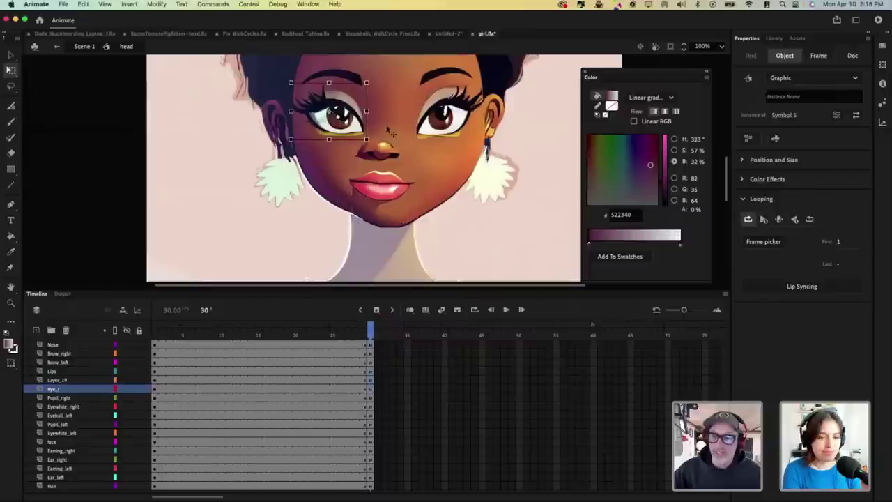
key(super+=)
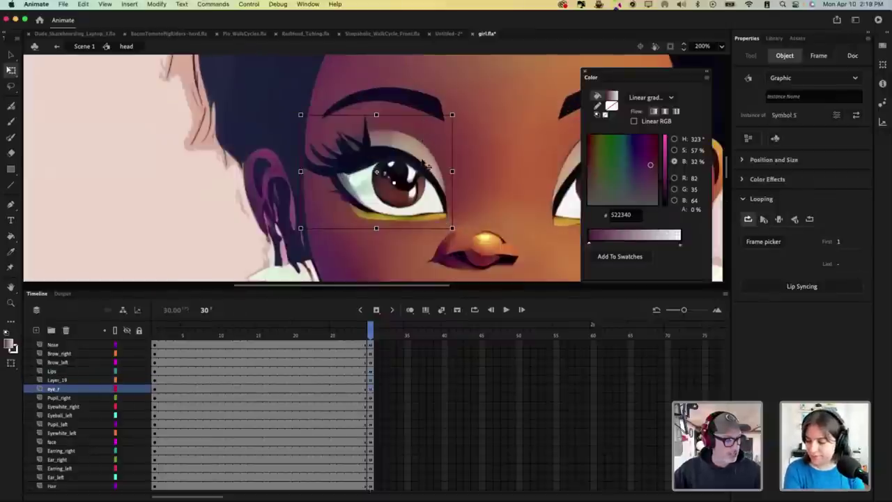
key(v)
drag(419, 156, 408, 156)
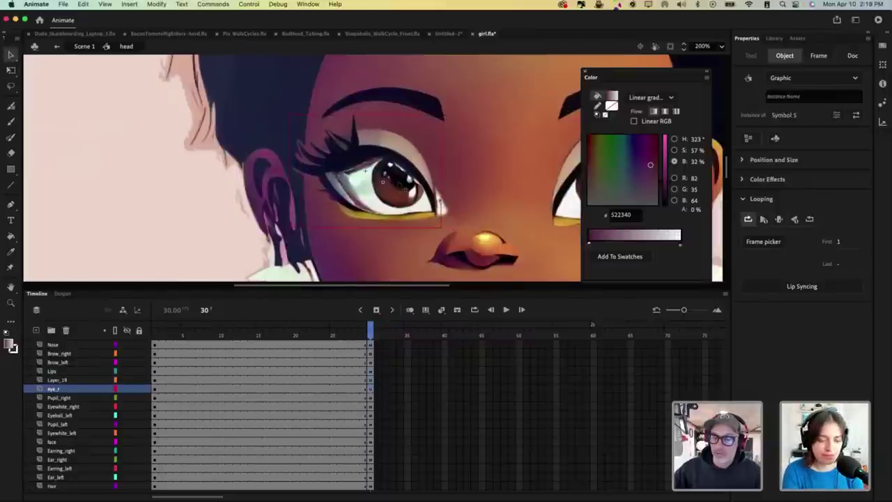
drag(363, 191, 356, 193)
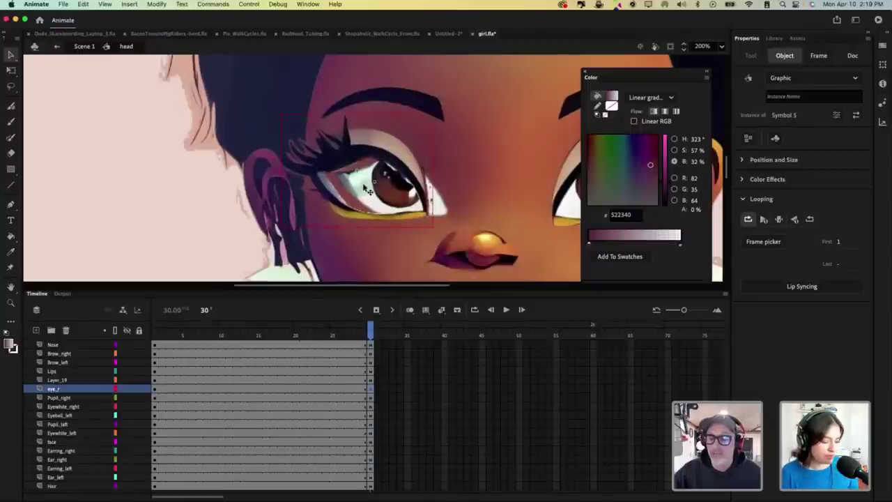
Step: Lock the eye_r layer and move the right eye white and pupil leftward to fit inside the shifted eye outline
click(138, 389)
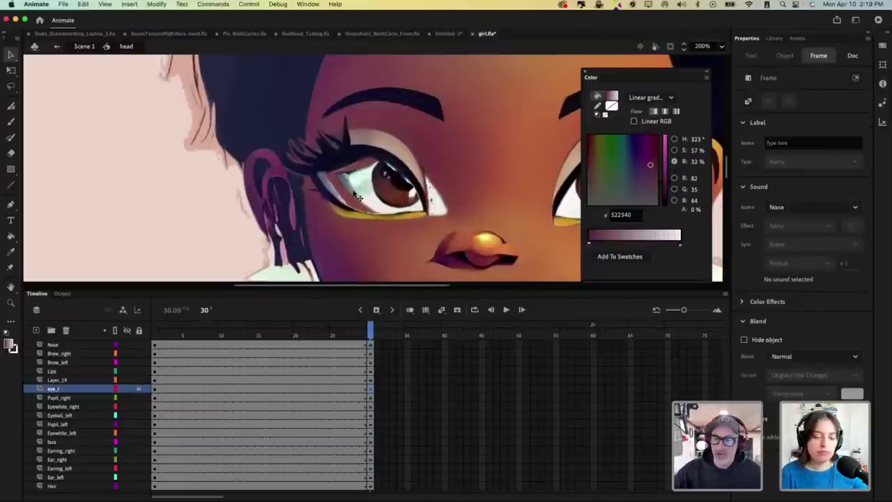
click(353, 191)
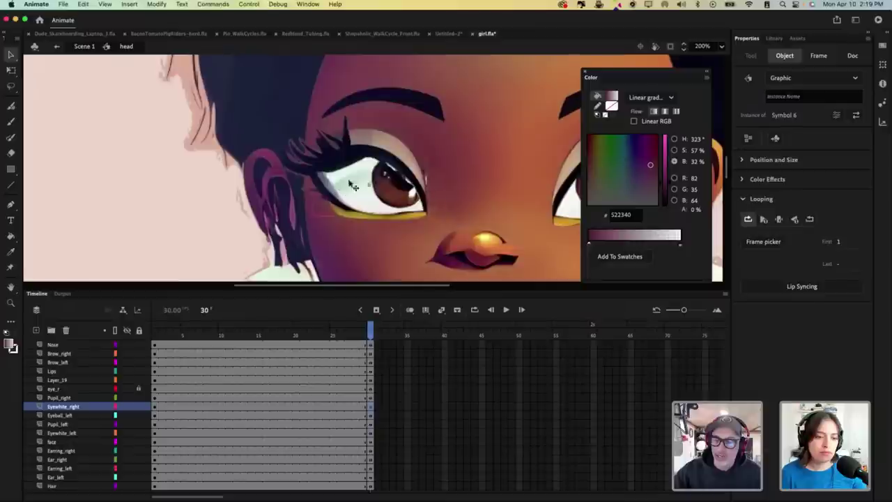
click(369, 184)
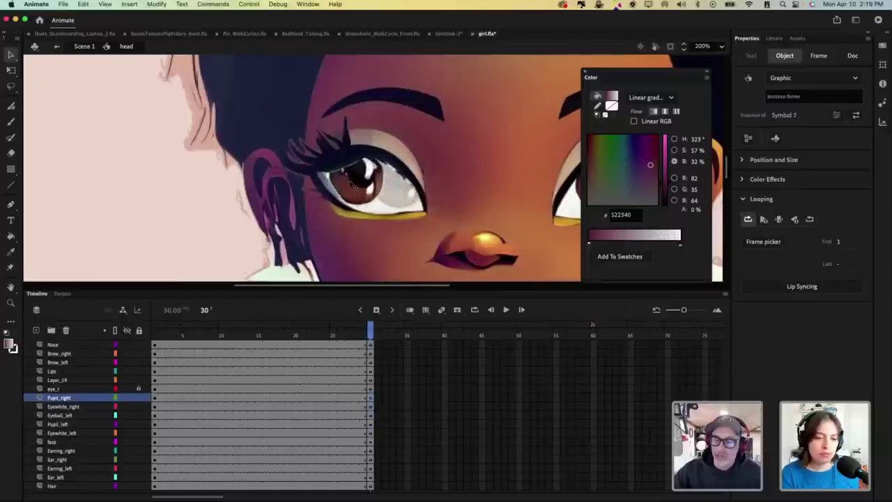
Step: Shift the Eyeball_left symbol leftward at frame 30, lock its layer, and move the left eye white and pupil to match
key(super+minus)
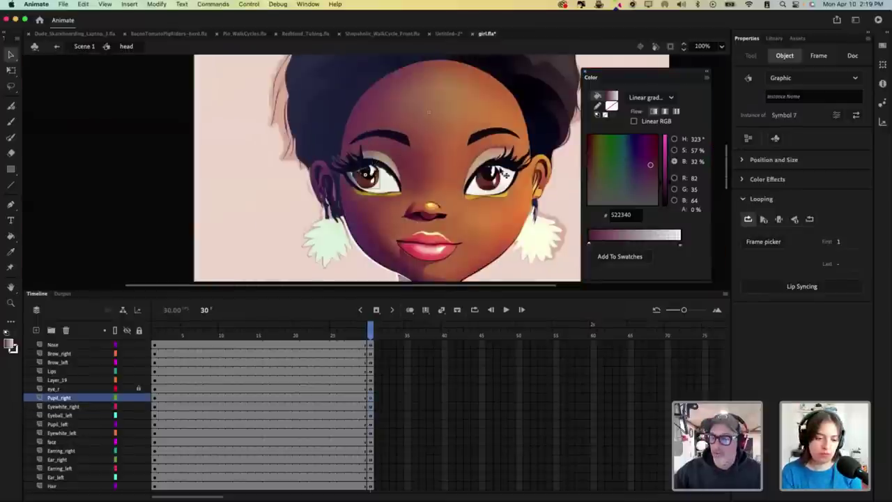
click(492, 164)
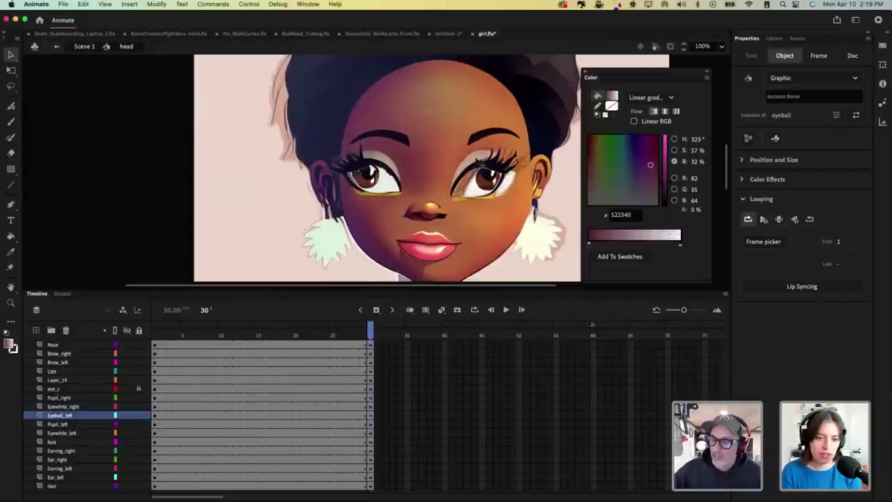
click(139, 415)
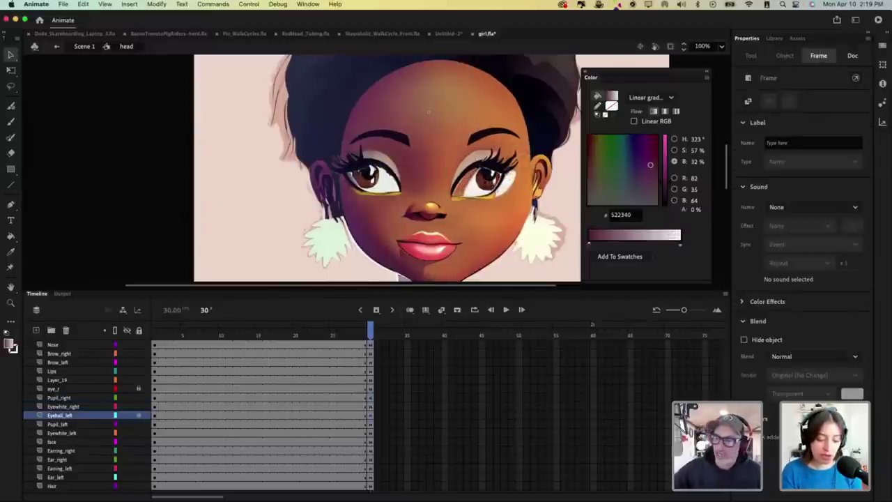
click(468, 197)
click(476, 188)
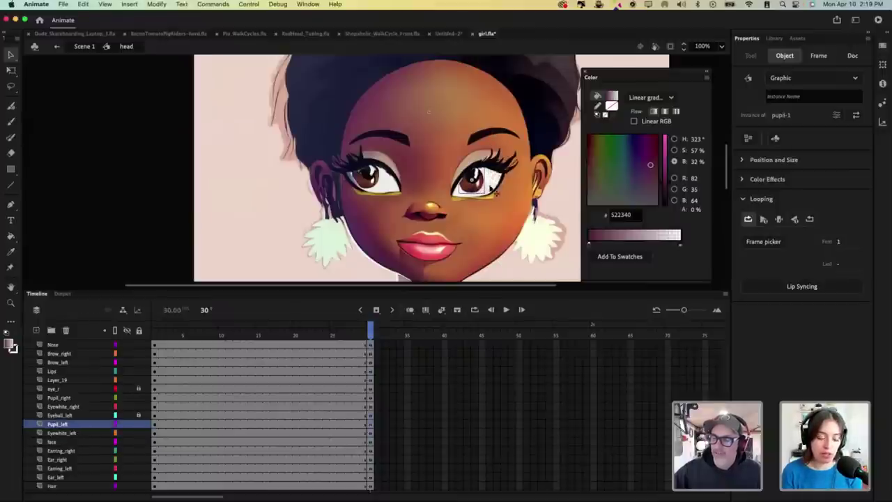
Step: Move both eyebrows leftward above the shifted eyes at frame 30
click(399, 143)
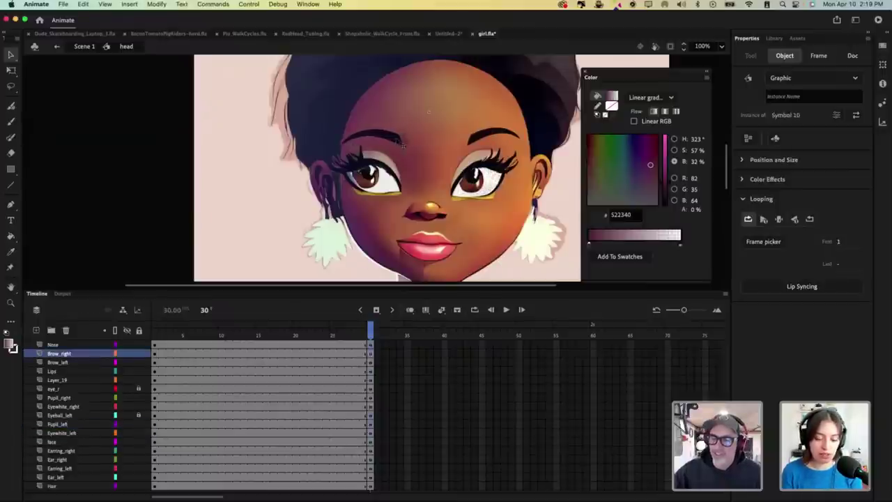
click(497, 139)
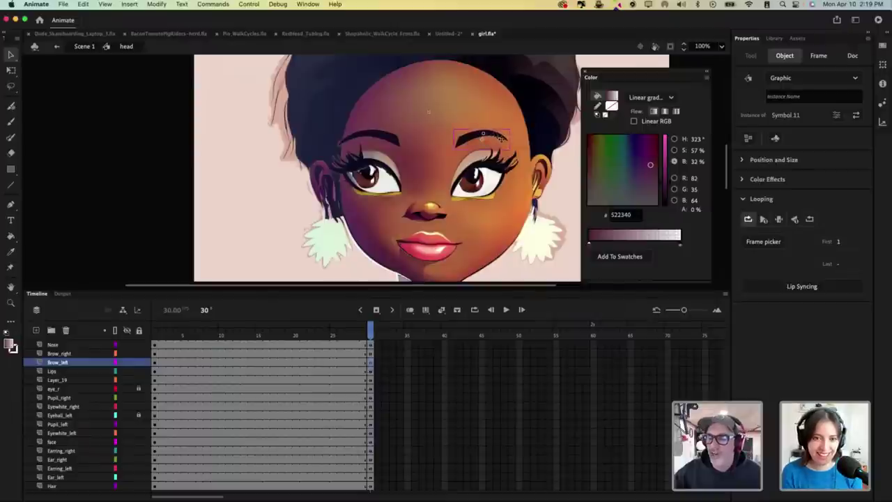
click(393, 144)
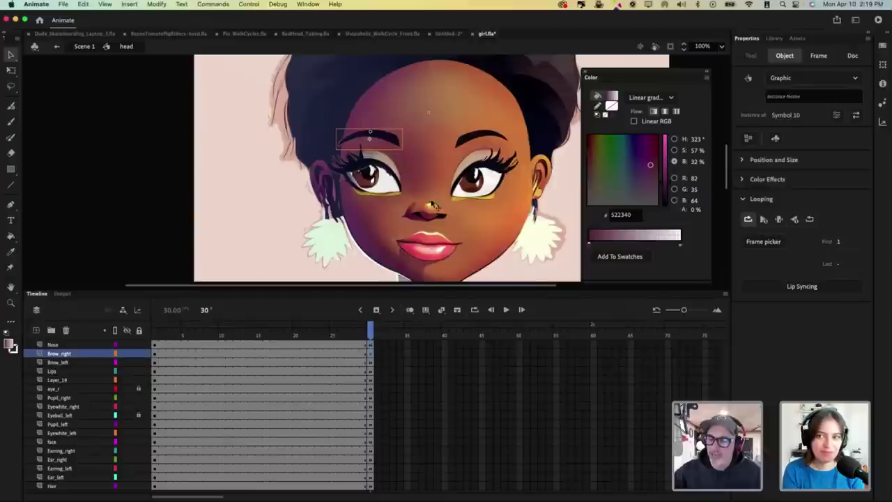
click(436, 178)
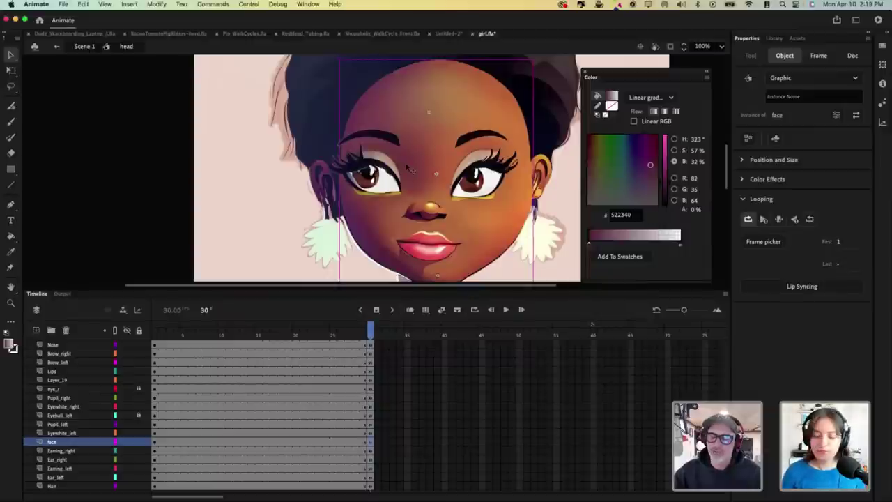
Step: Narrow the Brow_right symbol horizontally, and shift Brow_left leftward while widening it slightly at frame 30
click(393, 141)
key(q)
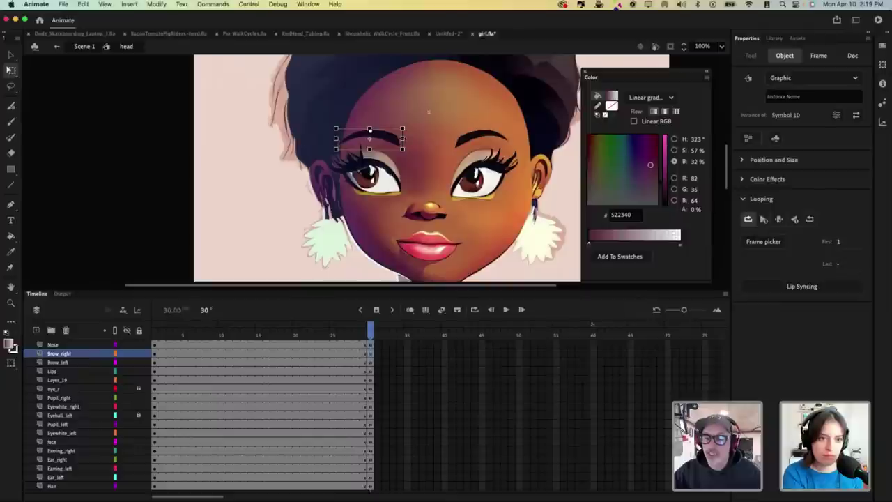
drag(403, 139, 382, 152)
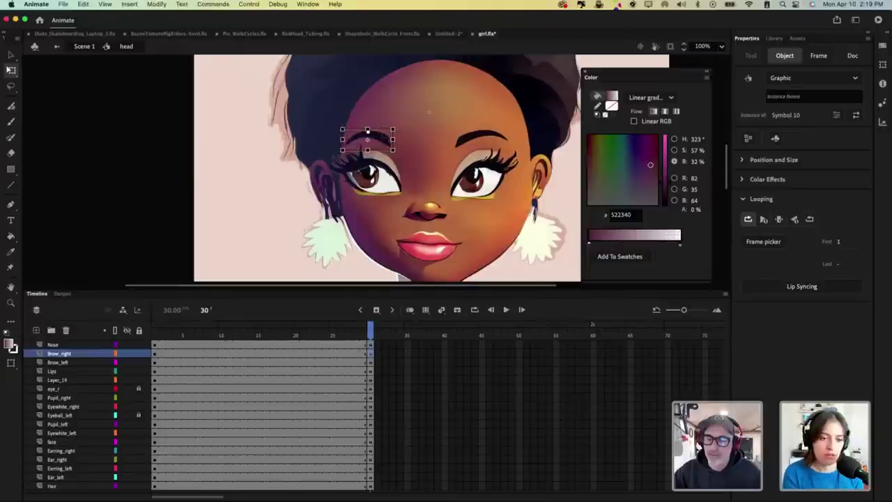
click(493, 140)
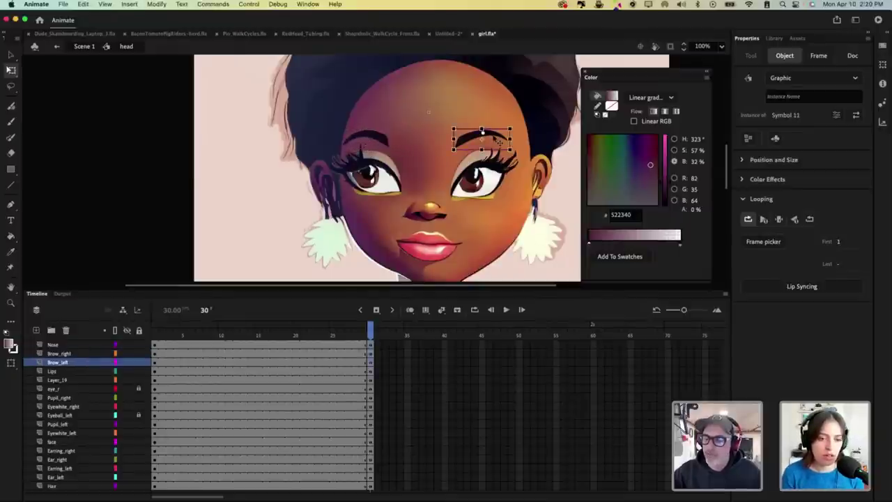
drag(509, 141, 486, 136)
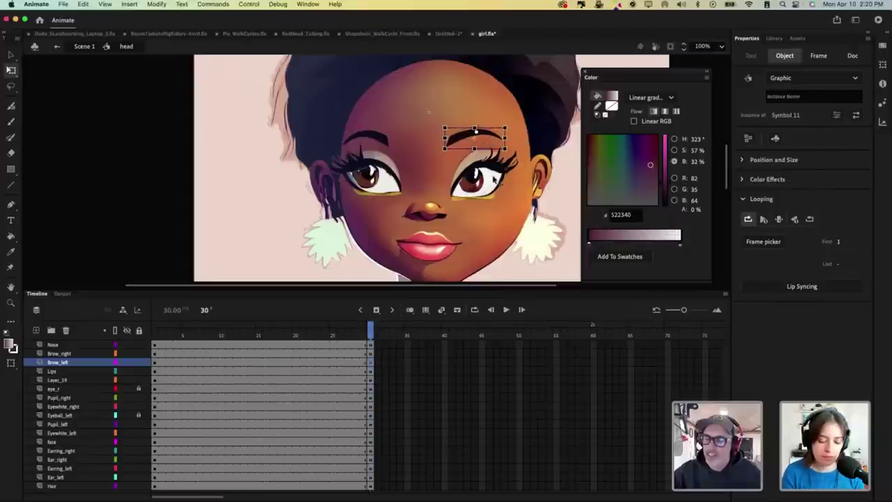
Step: Nudge the nose slightly leftward, compare the pose with frame 29, and move Brow_left slightly back rightward at frame 30
click(435, 213)
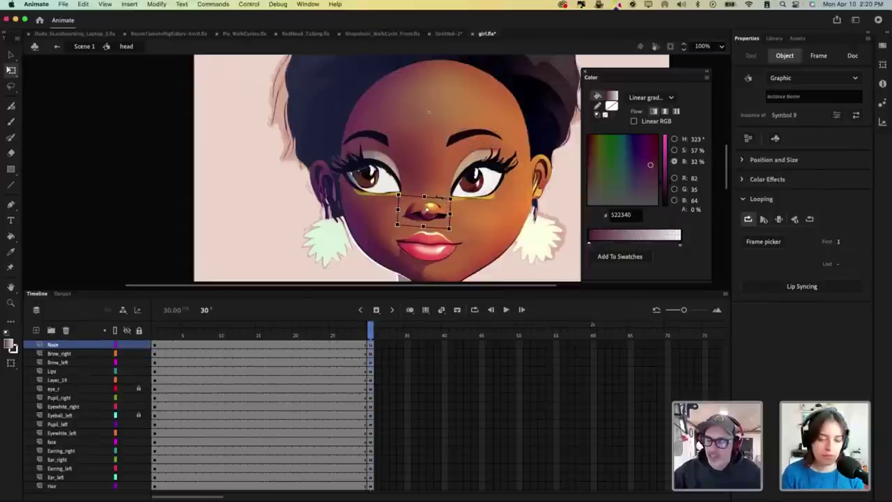
drag(441, 199, 439, 216)
click(364, 334)
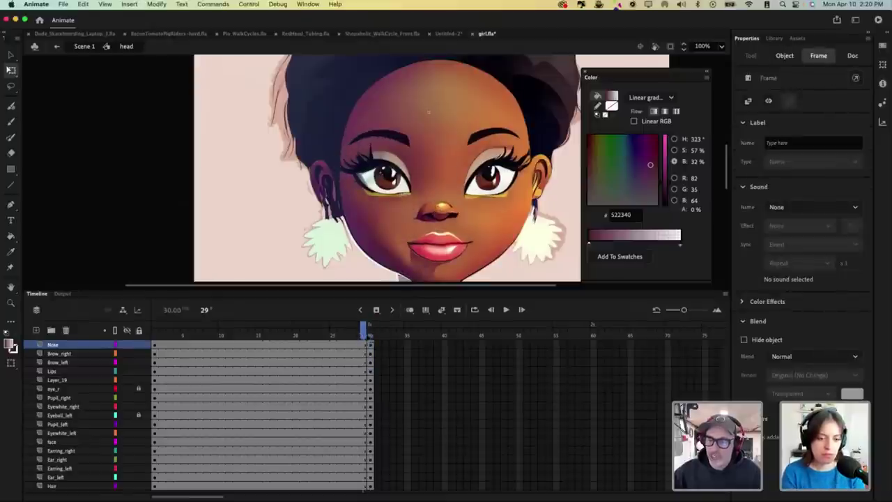
drag(364, 335, 371, 335)
click(494, 137)
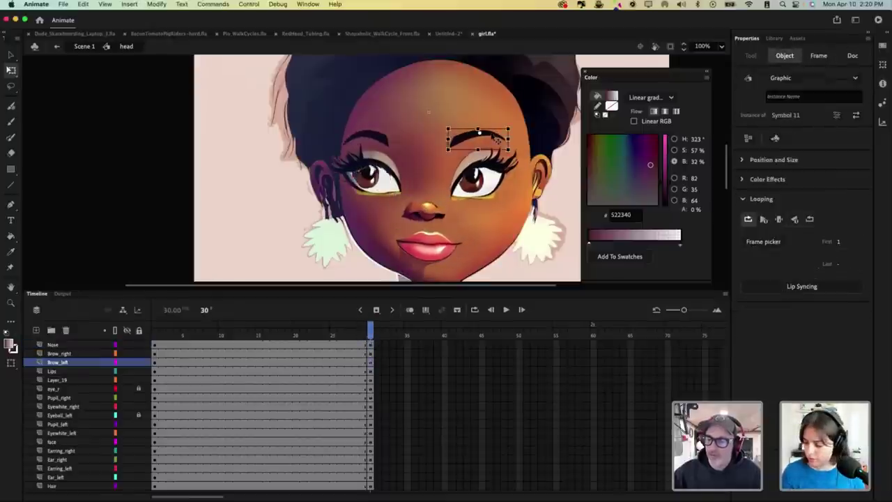
drag(497, 139, 499, 139)
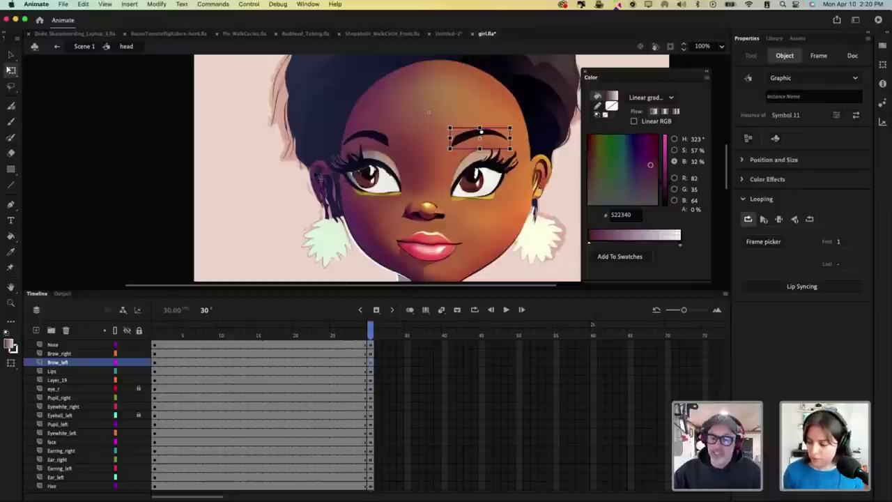
Step: Move the Ear_right and Earring_right symbols slightly inward toward the face at frame 30
click(324, 204)
key(v)
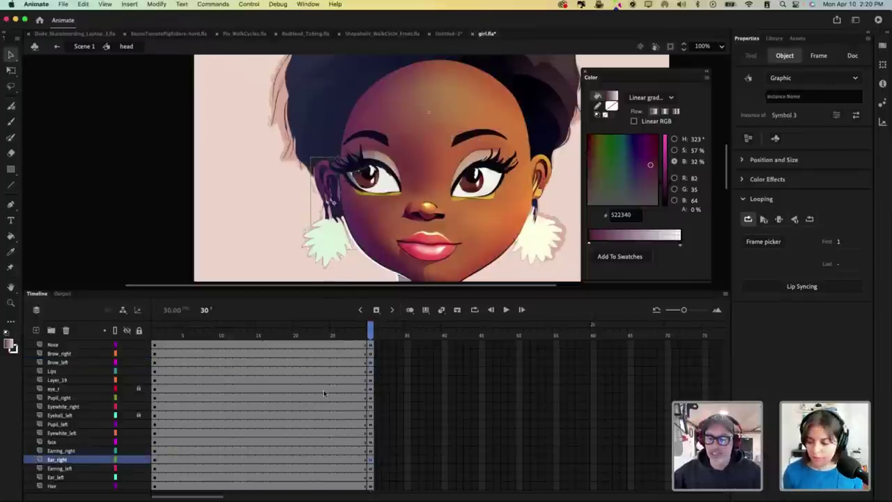
click(327, 269)
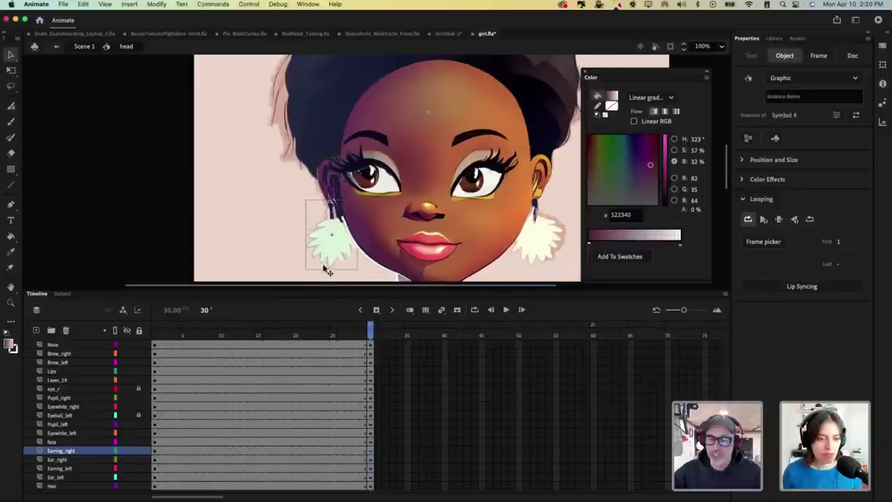
drag(370, 331, 369, 335)
Step: Shift Ear_left slightly inward toward the face and widen it a little horizontally at frame 30
key(super+minus)
click(437, 181)
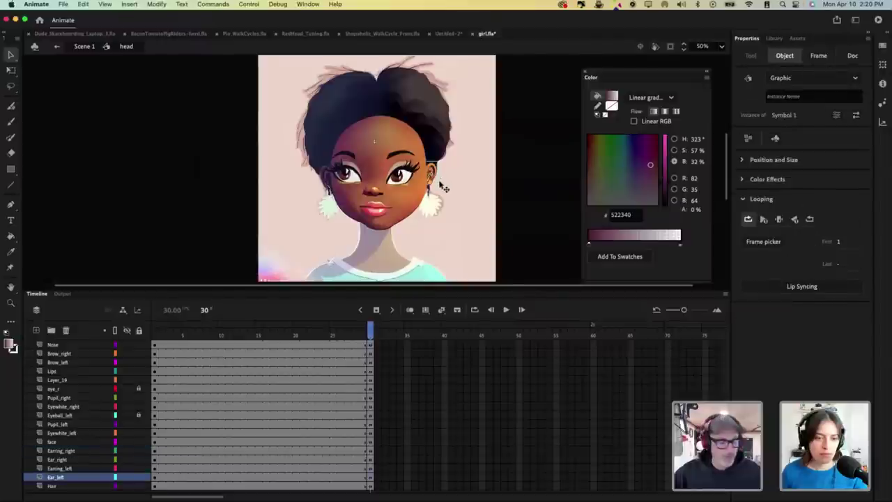
key(super+equal)
key(super+equal)
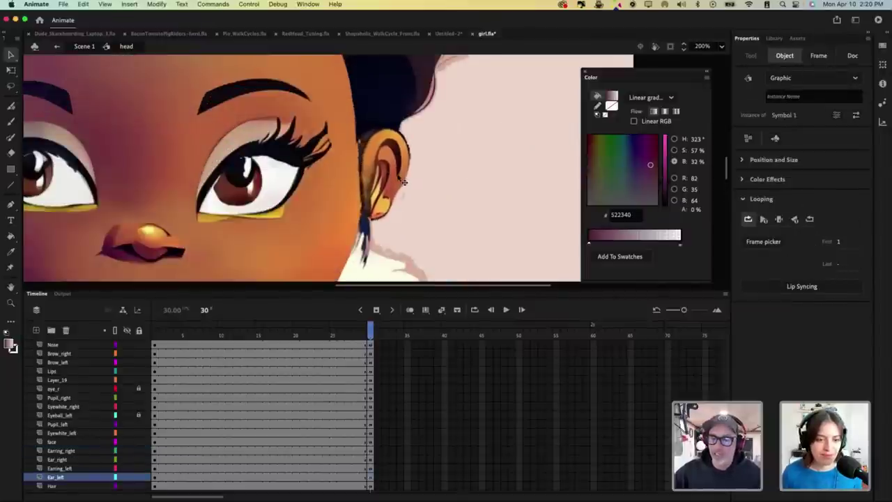
key(q)
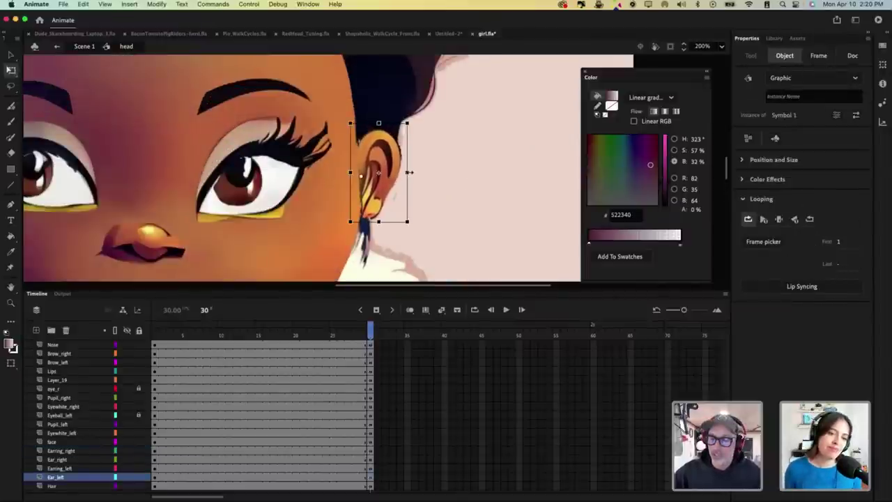
drag(409, 172, 416, 171)
key(super+minus)
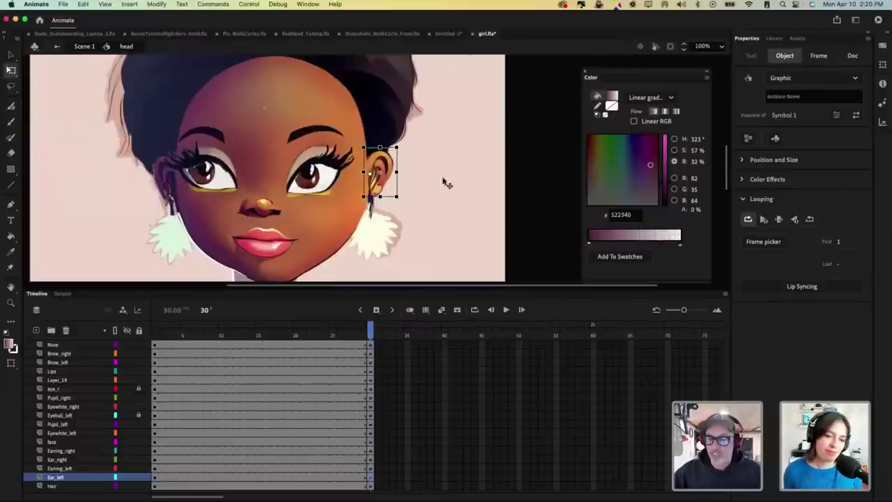
Step: Compare the head pose at frames 29 and 30, checking Earring_left, the nose and Brow_right
click(388, 229)
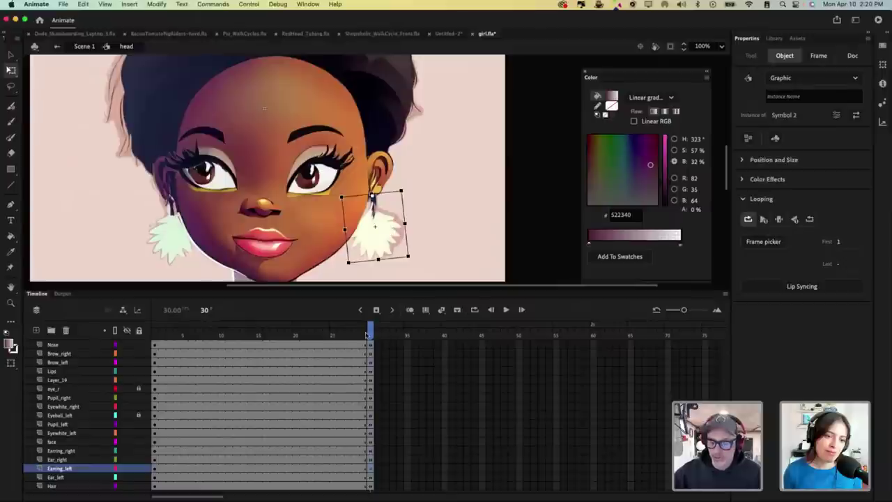
drag(366, 335, 363, 332)
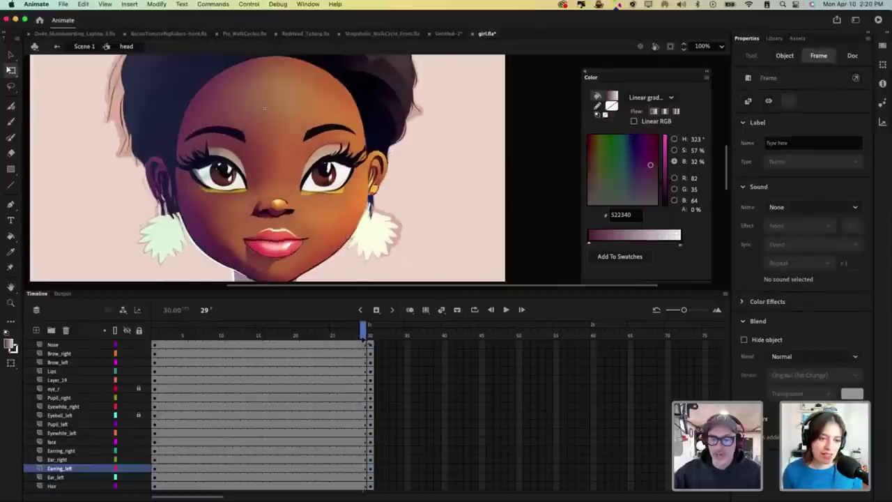
click(369, 333)
click(277, 213)
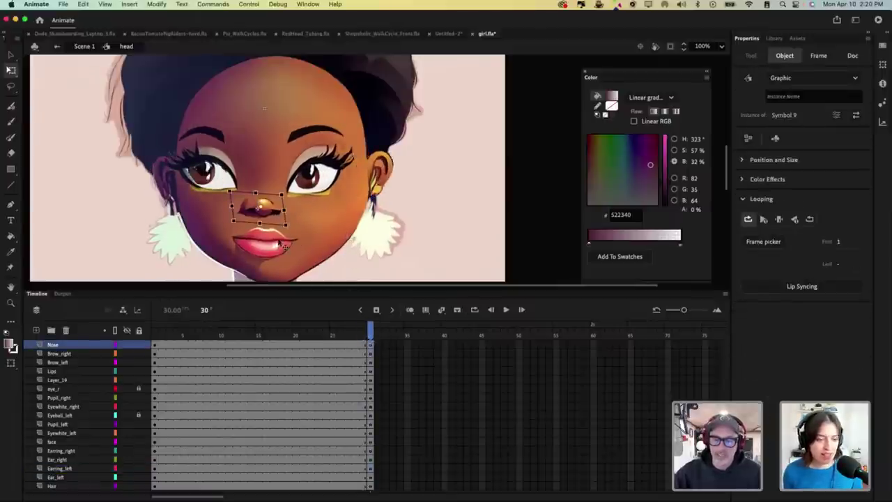
key(super+minus)
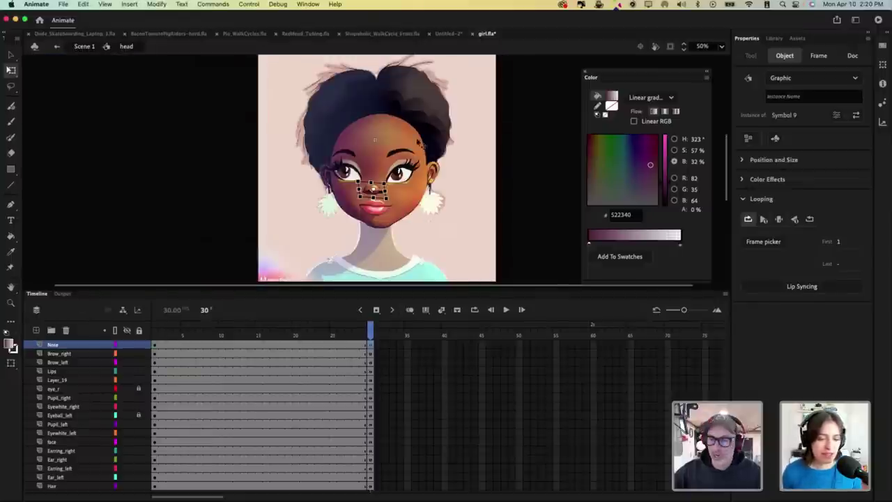
click(358, 160)
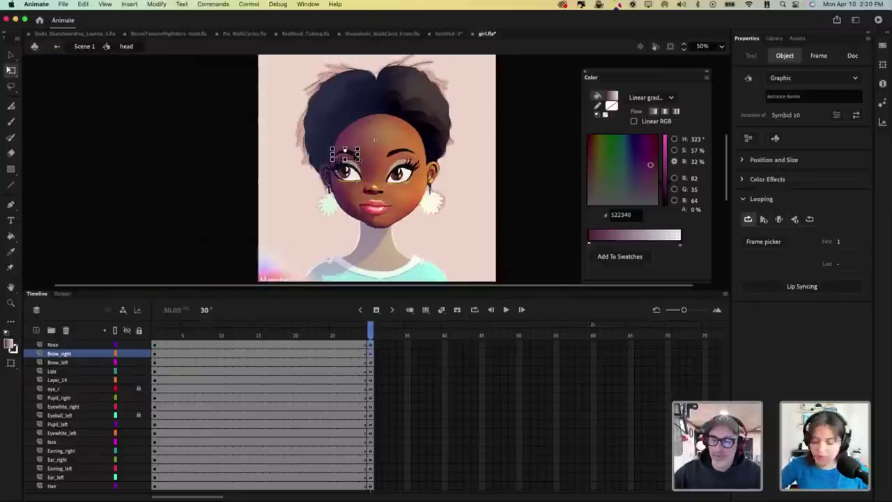
Step: Skew the Hair symbol horizontally at frame 30 so its top leans slightly rightward, and check it against the neighbouring frame
click(428, 108)
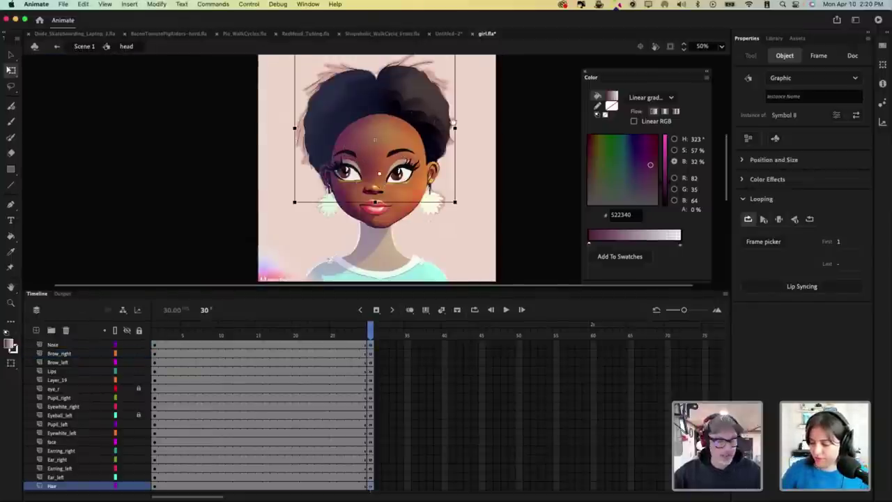
scroll(438, 110, up, 3)
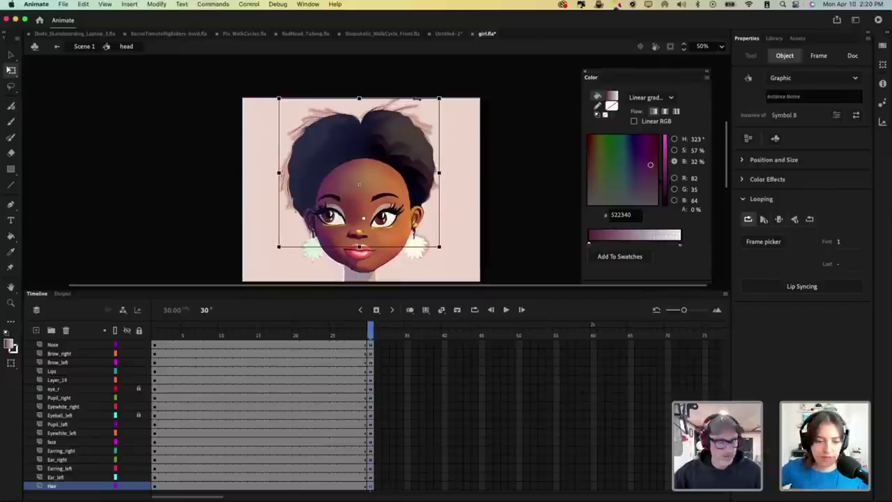
drag(416, 99, 428, 98)
drag(369, 337, 372, 344)
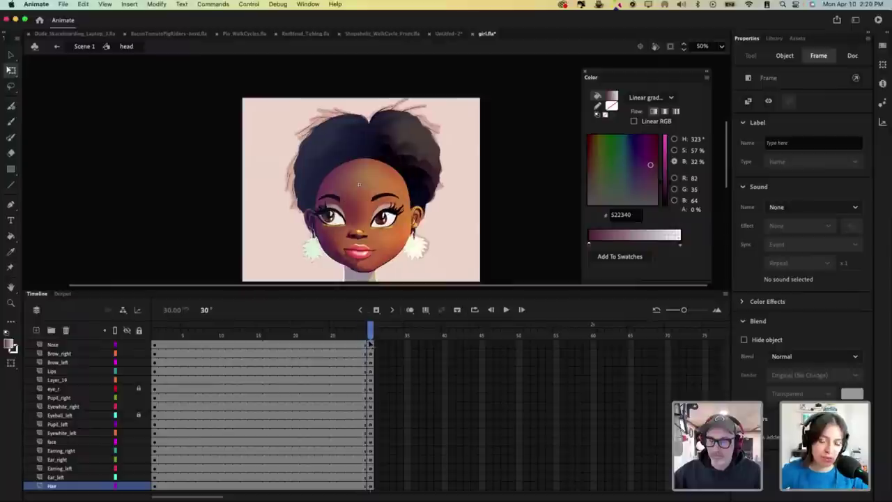
click(371, 287)
Step: Skew the face symbol horizontally at frame 30 so the forehead leans slightly rightward and the chin leftward
click(376, 185)
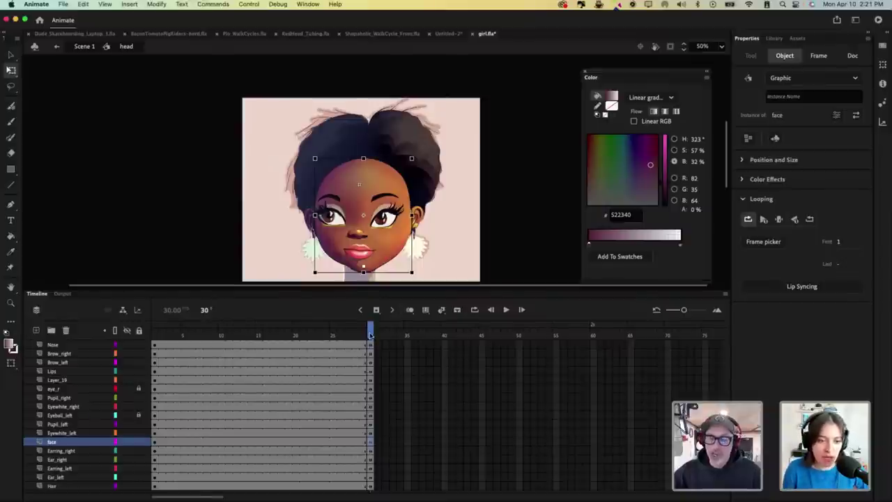
mouse_move(371, 334)
mouse_down()
mouse_move(362, 334)
mouse_move(370, 336)
mouse_up()
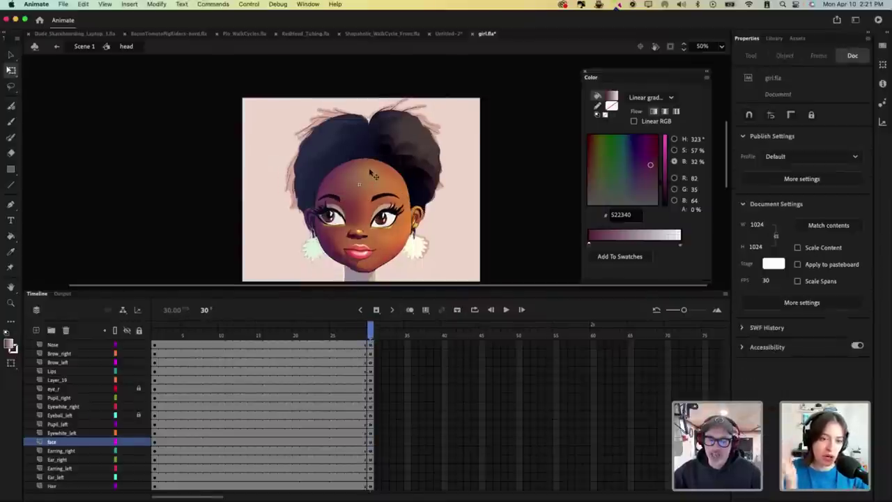
click(378, 166)
drag(379, 159, 383, 158)
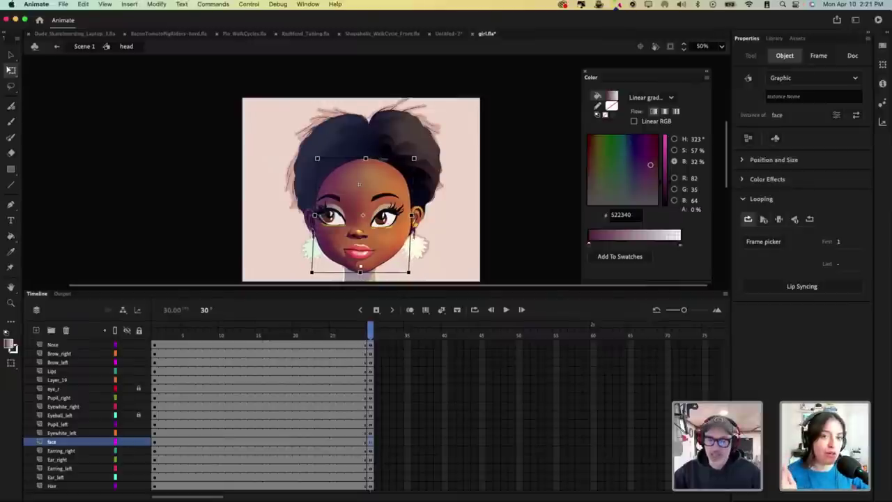
drag(369, 328, 372, 343)
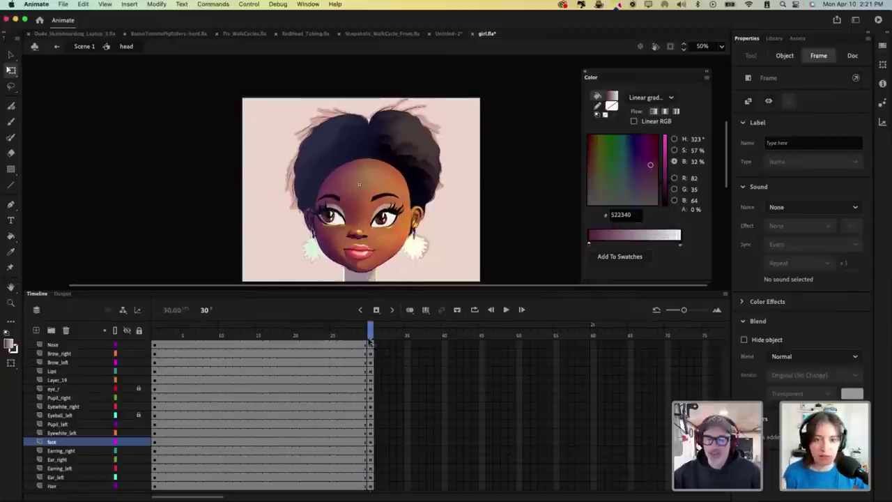
click(357, 235)
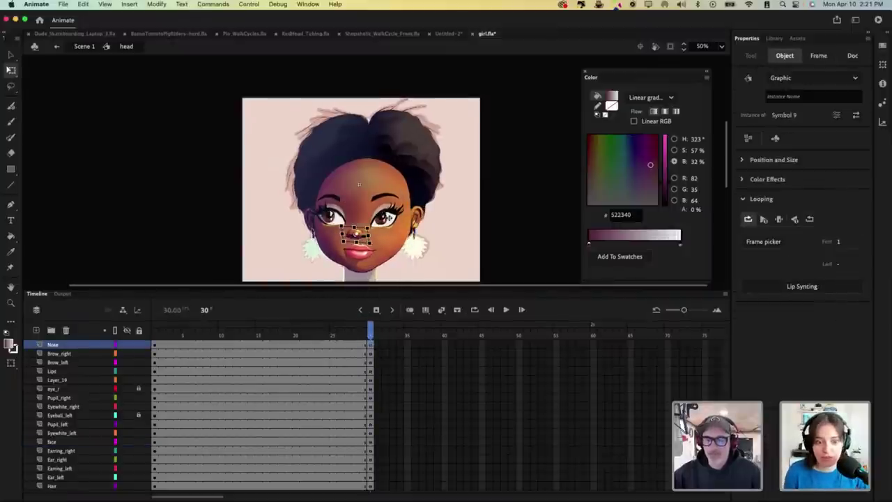
click(368, 259)
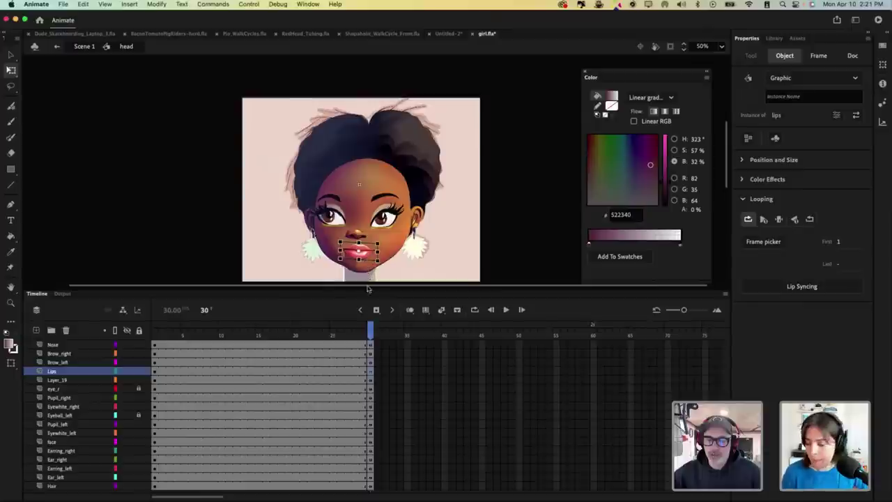
click(355, 268)
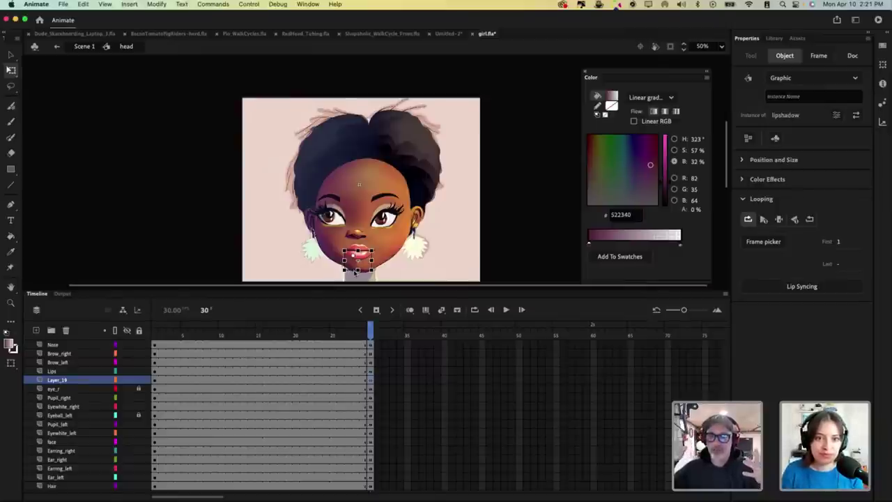
Step: Skew the Hair symbol slightly vertically at frame 30, lowering its right side and raising its left side
click(443, 151)
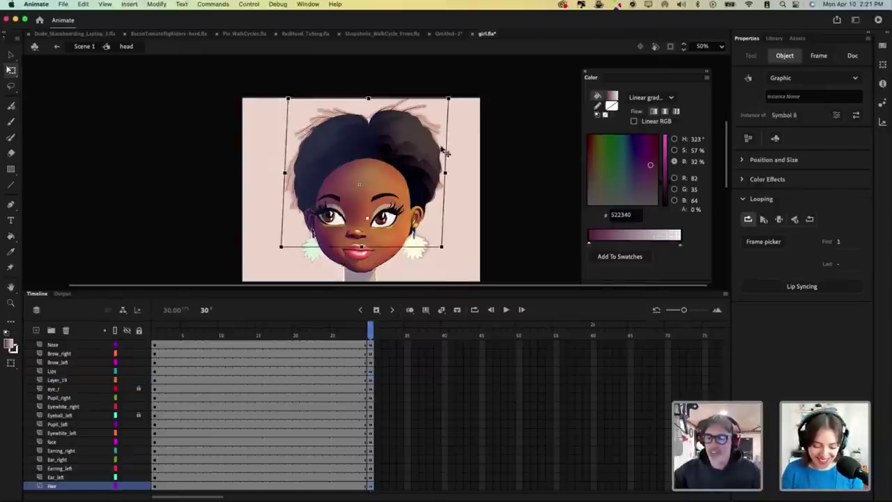
drag(445, 147, 446, 148)
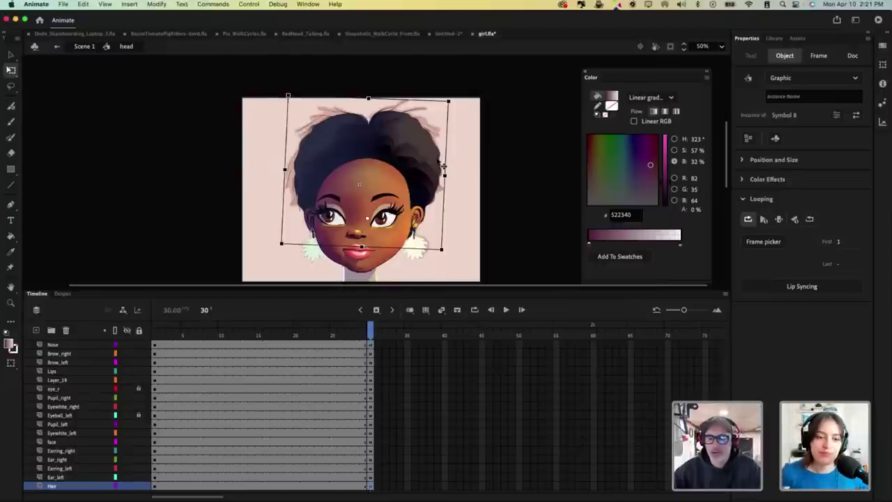
click(309, 227)
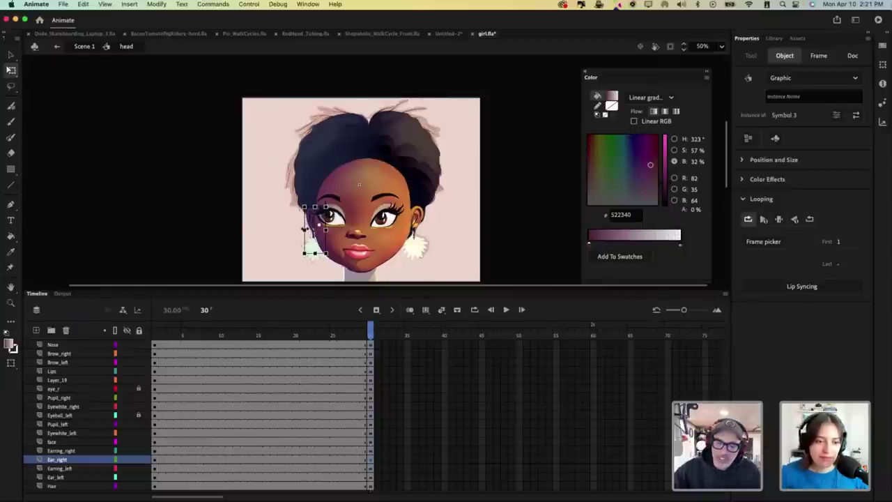
click(313, 254)
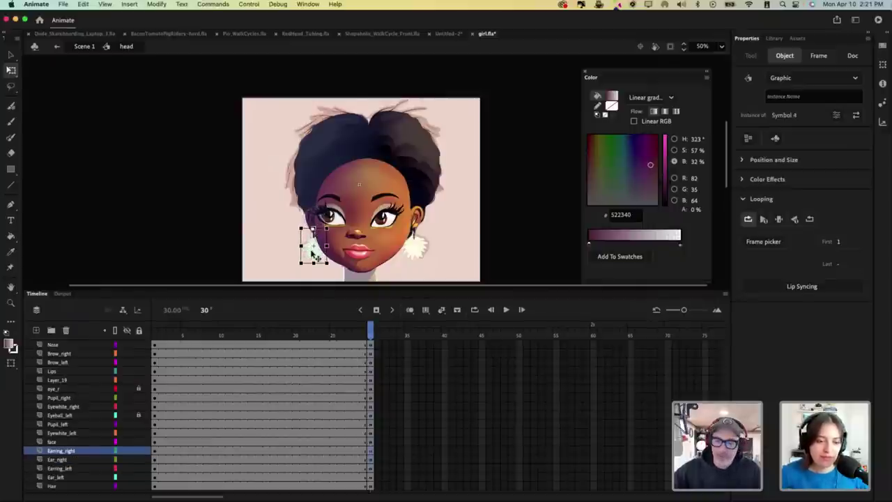
Step: Create classic tweens across all the head layers between the keyframes at frames 1 and 30
drag(369, 341, 224, 488)
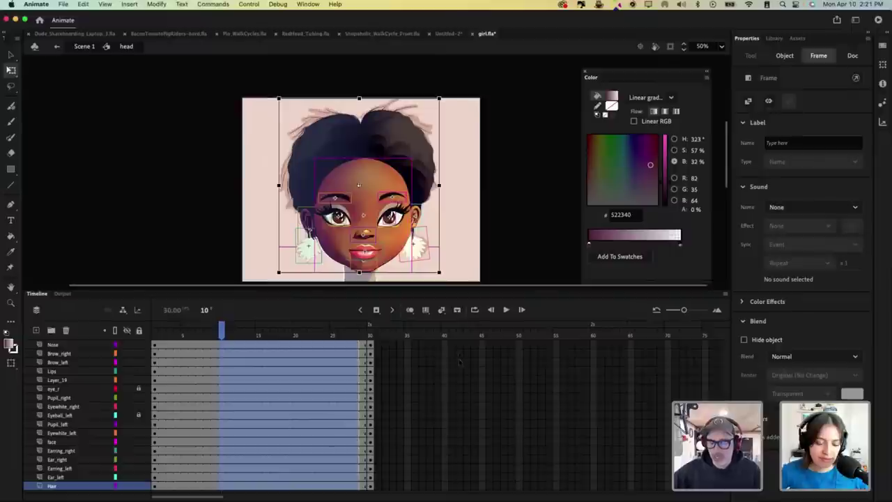
mouse_move(477, 288)
mouse_down()
mouse_move(474, 252)
mouse_move(473, 282)
mouse_up()
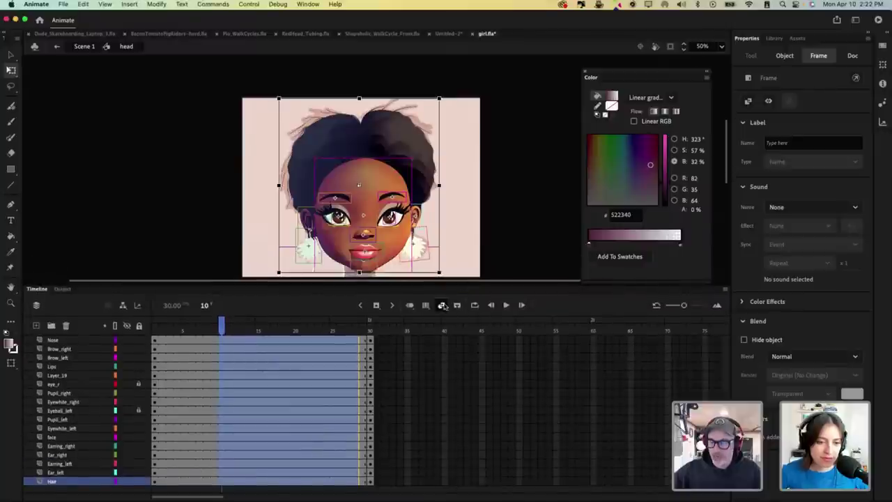
click(442, 305)
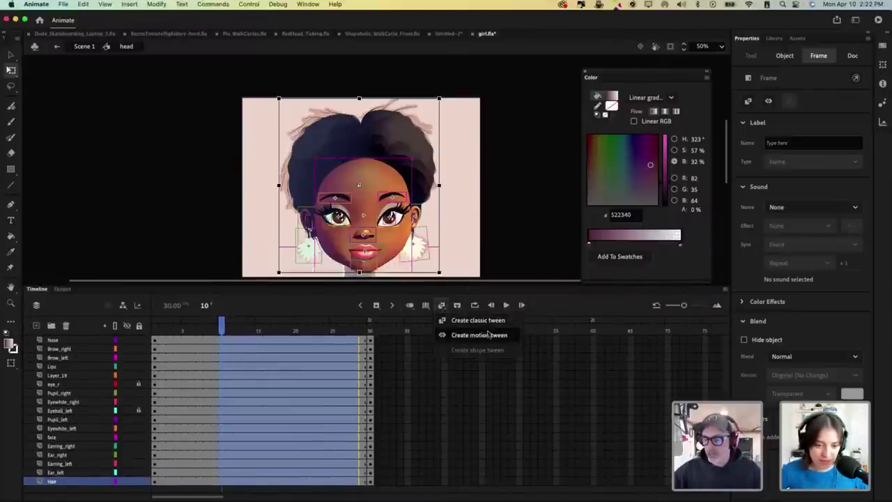
click(478, 321)
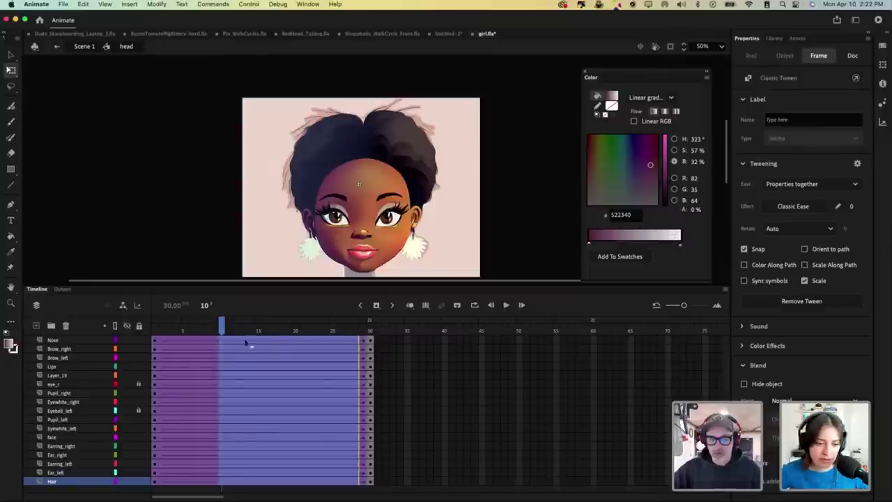
Step: Play and scrub the tweened head turn between frames 1 and 30, inspecting Ear_right, the face and Earring_right
drag(224, 328, 156, 344)
key(v)
key(Return)
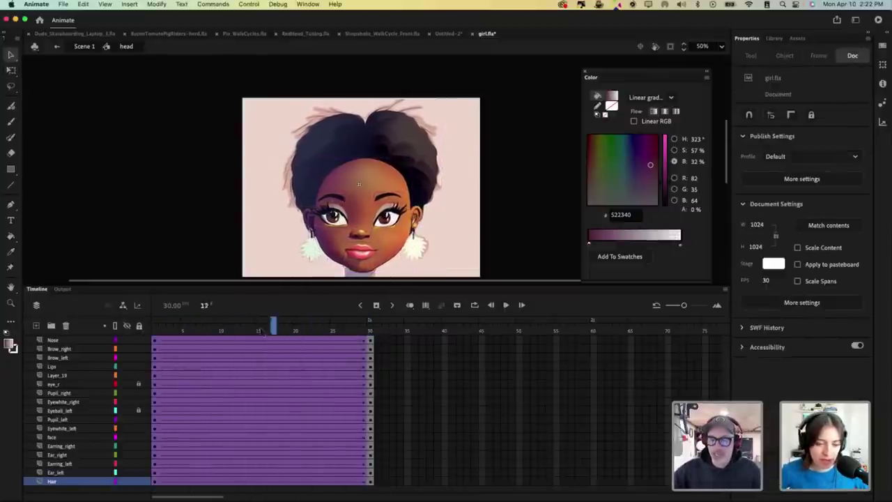
drag(281, 344, 394, 338)
click(315, 228)
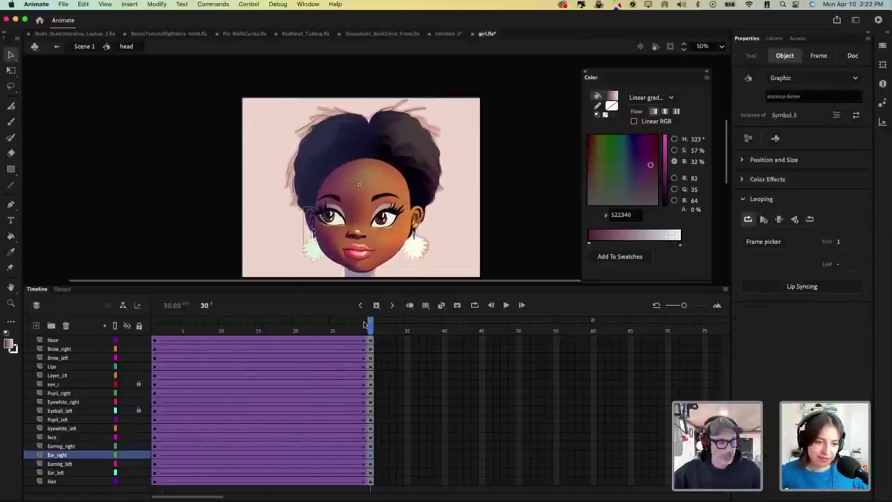
click(329, 256)
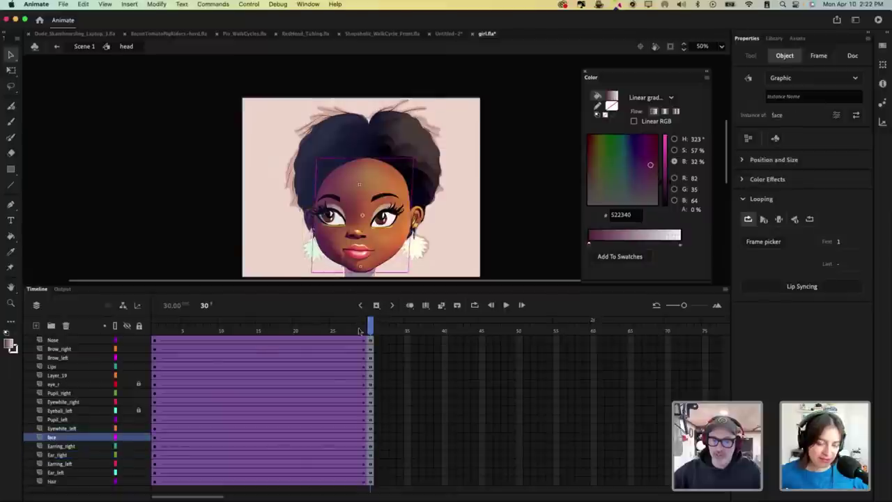
click(310, 251)
drag(369, 326, 153, 326)
Step: Apply an Ease In Out effect to the classic tweens on all the head layers
drag(238, 342, 268, 493)
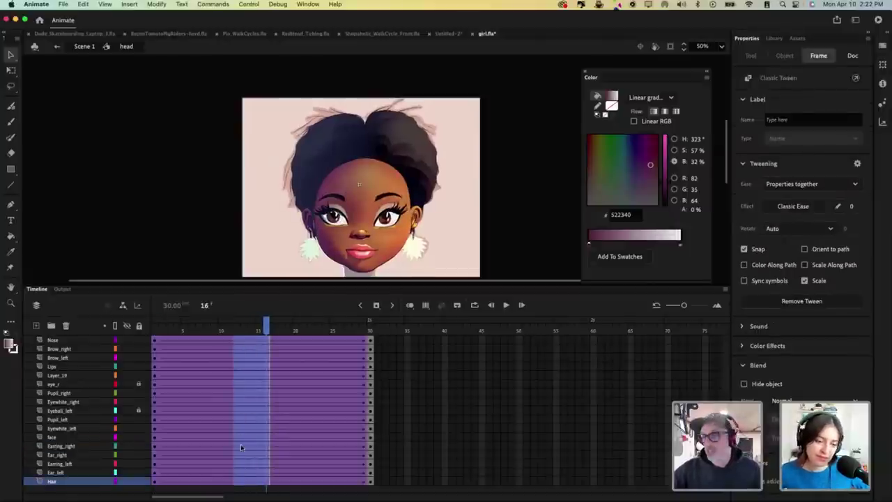
click(793, 206)
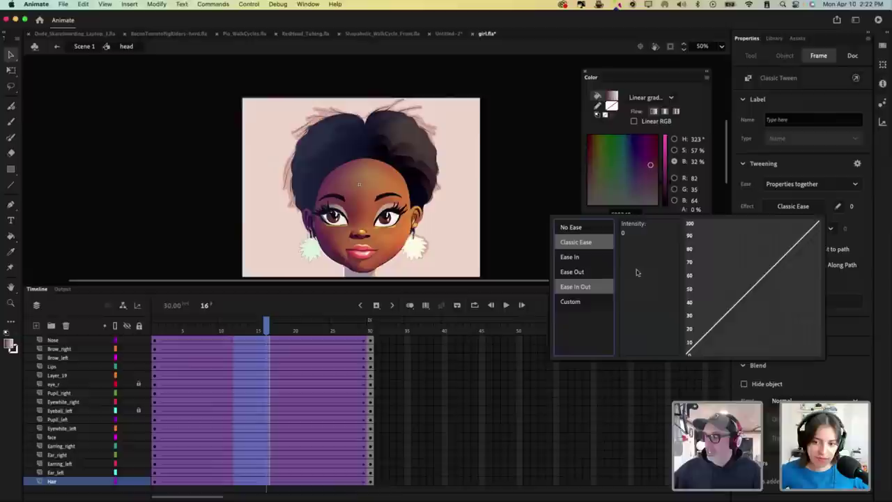
click(584, 287)
click(632, 228)
Step: Preview the eased head turn through frame 30, and return from the head symbol to Scene 1
key(Return)
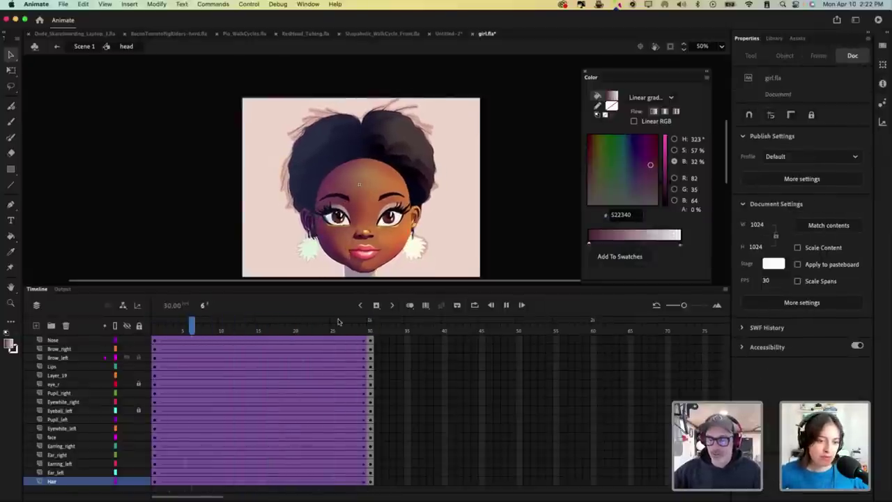
key(Return)
drag(206, 341, 345, 347)
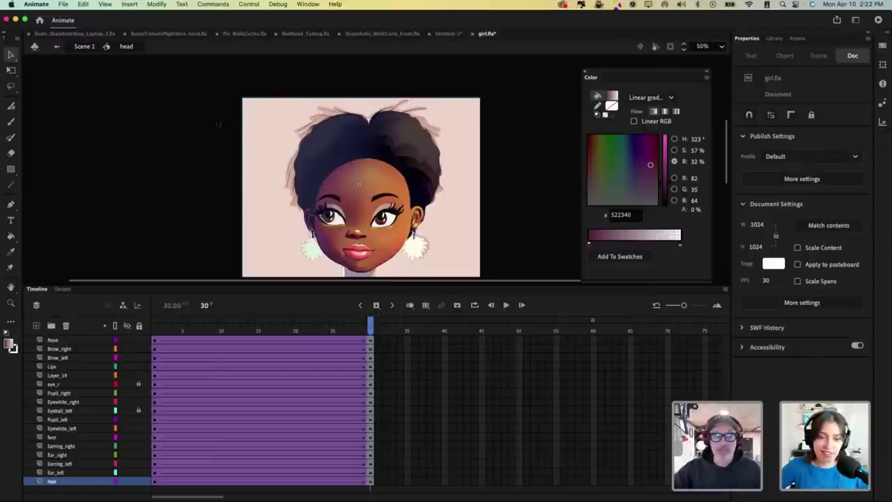
click(84, 46)
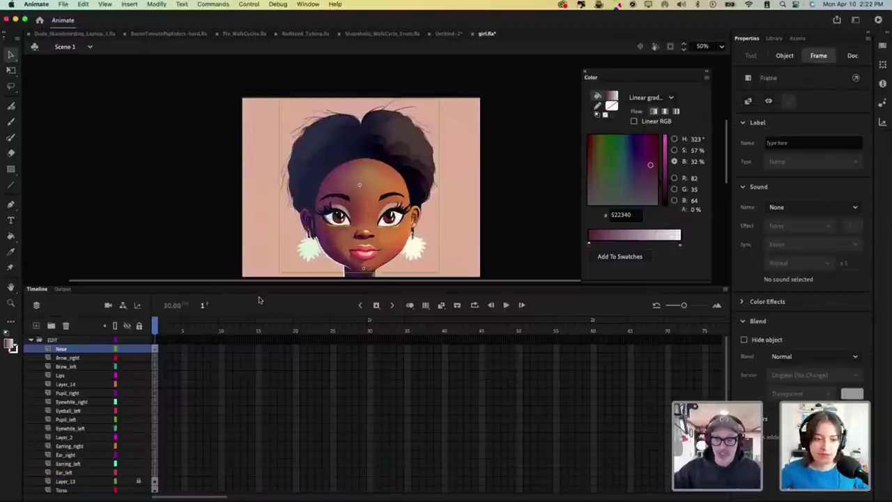
Step: Delete the empty layers Brow_right through Ear_left, Hair and Layer_1 from Scene 1
drag(261, 284, 261, 249)
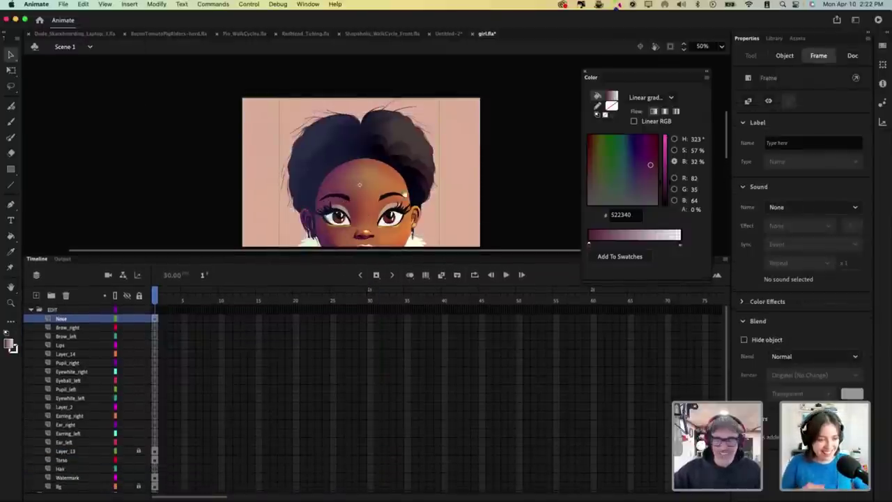
scroll(448, 130, down, 2)
click(397, 179)
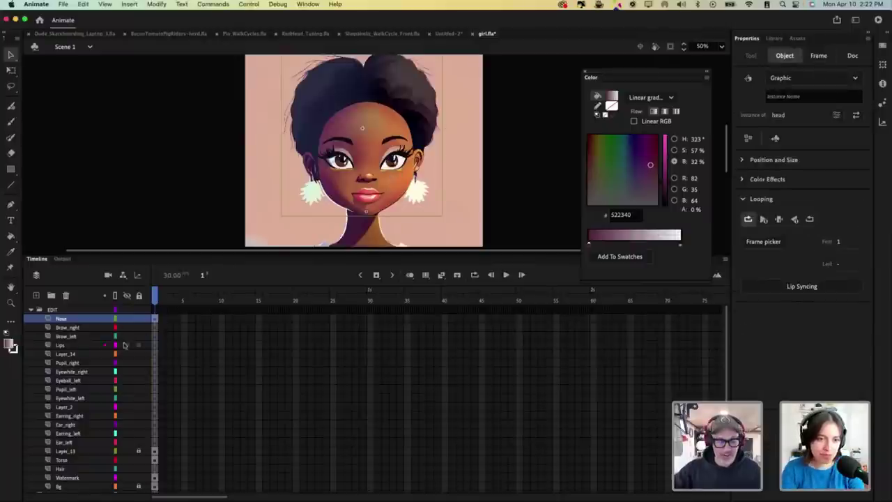
click(76, 328)
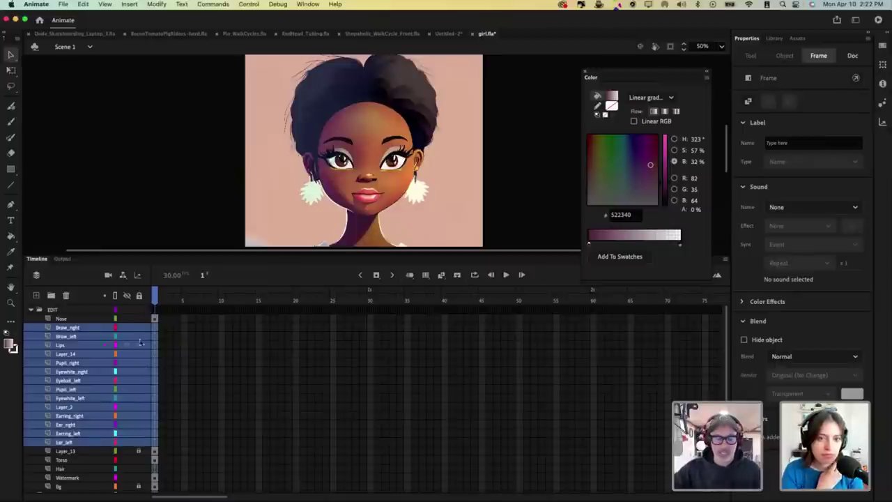
click(66, 295)
click(76, 345)
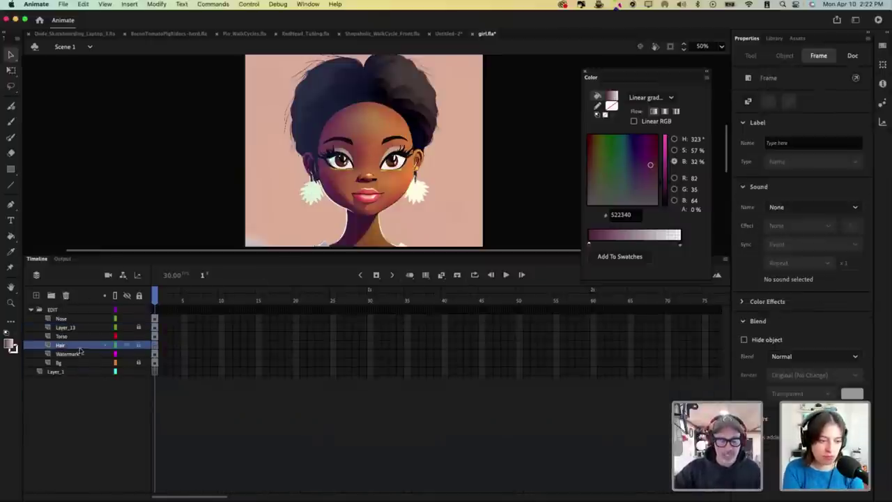
click(65, 295)
click(63, 363)
click(65, 296)
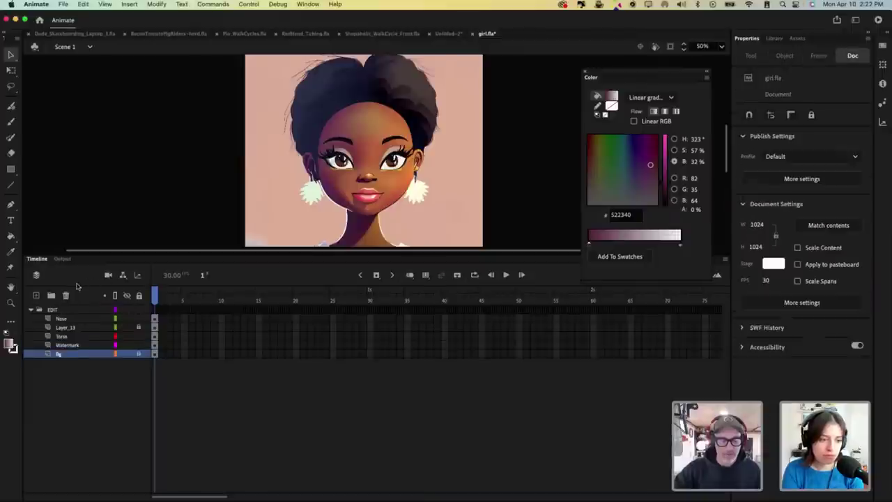
Step: Rename the Nose layer in Scene 1 as head, and look inside the head symbol to check its tweened layers
click(154, 319)
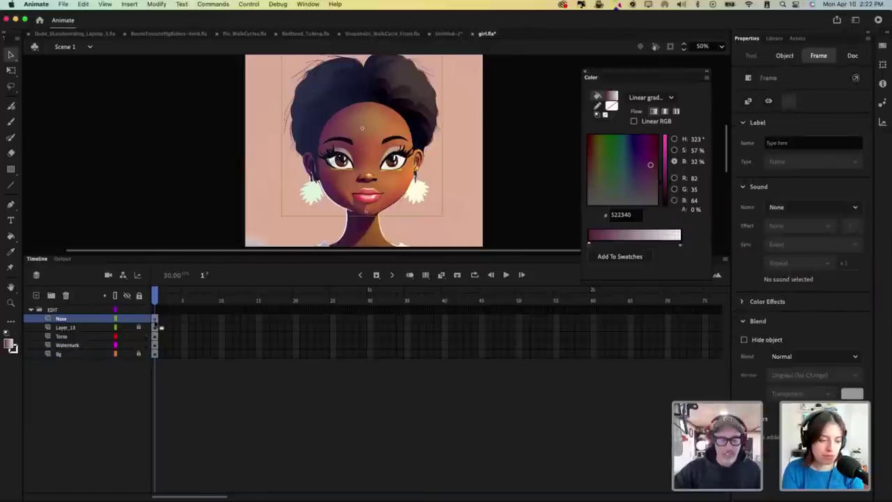
double_click(61, 319)
text(N)
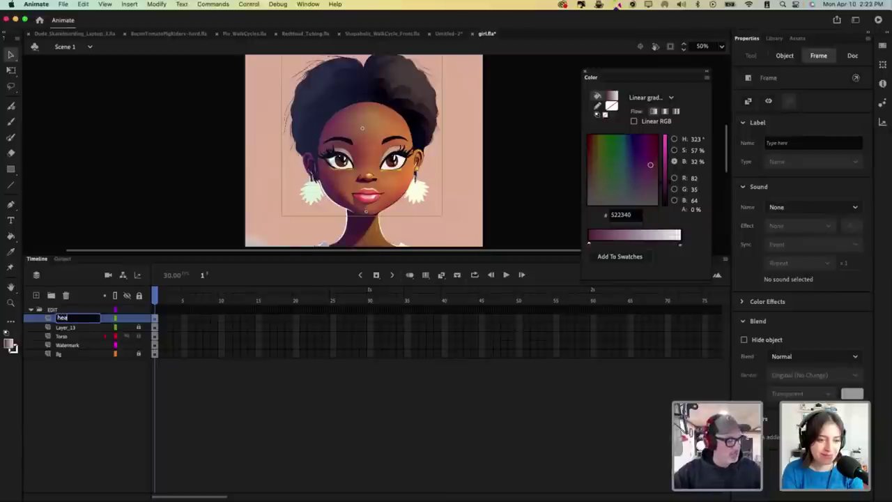
key(Return)
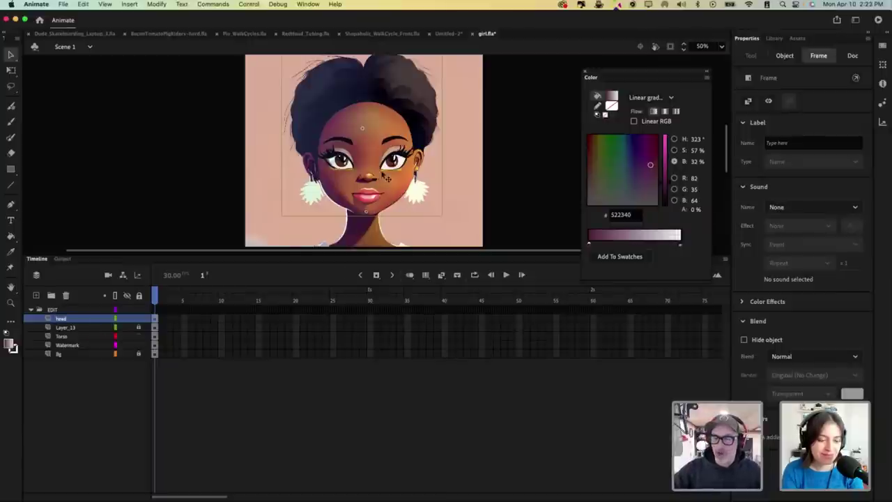
double_click(388, 179)
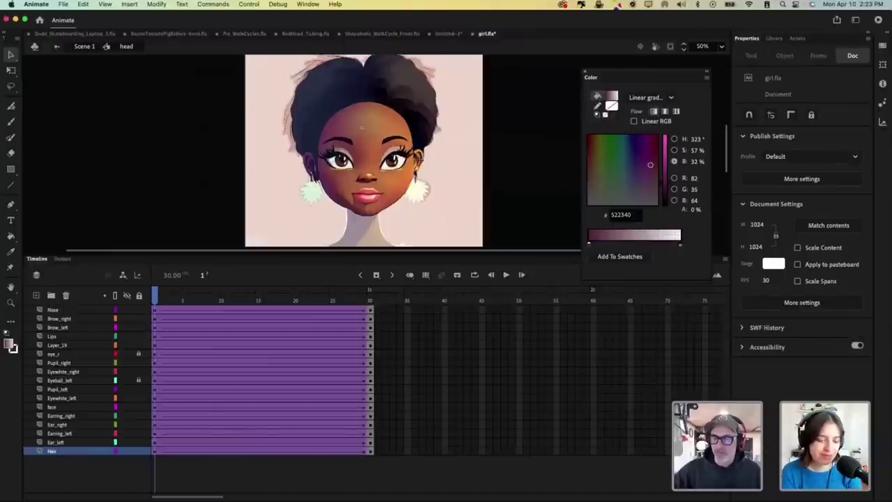
double_click(451, 170)
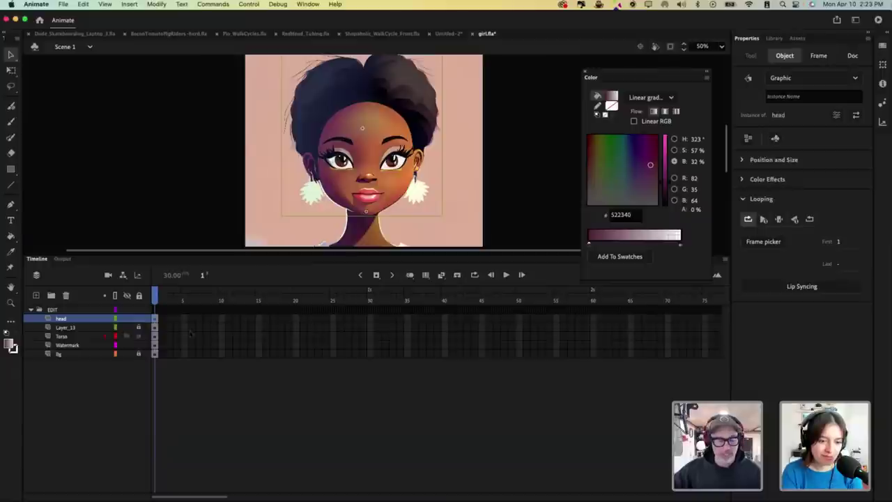
Step: Insert frames through frame 75 on all the Scene 1 layers, and play the extended scene
drag(192, 322, 704, 385)
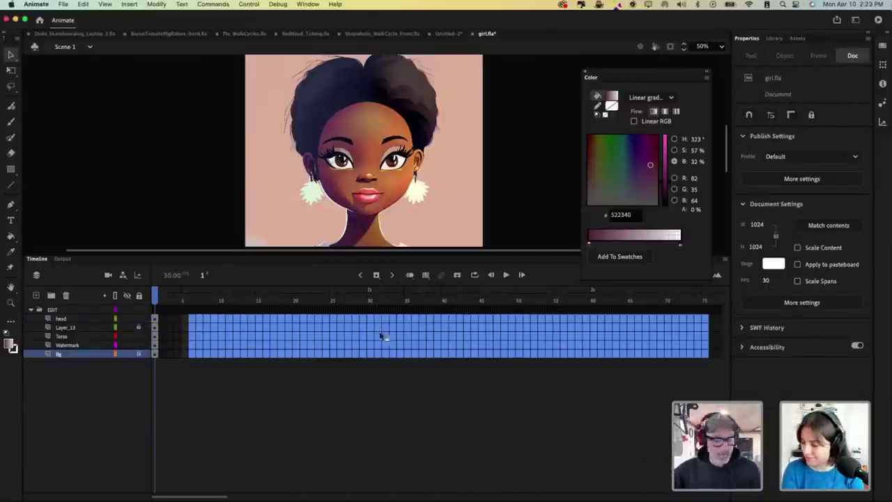
click(376, 275)
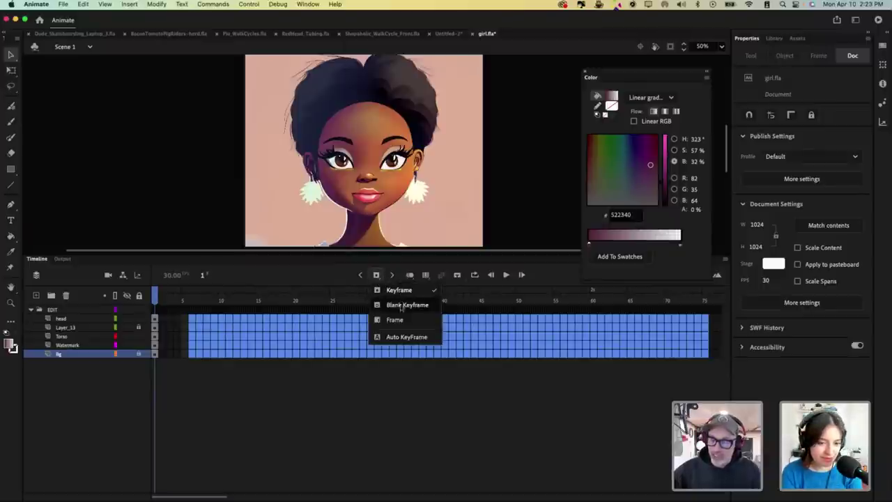
click(394, 319)
click(264, 300)
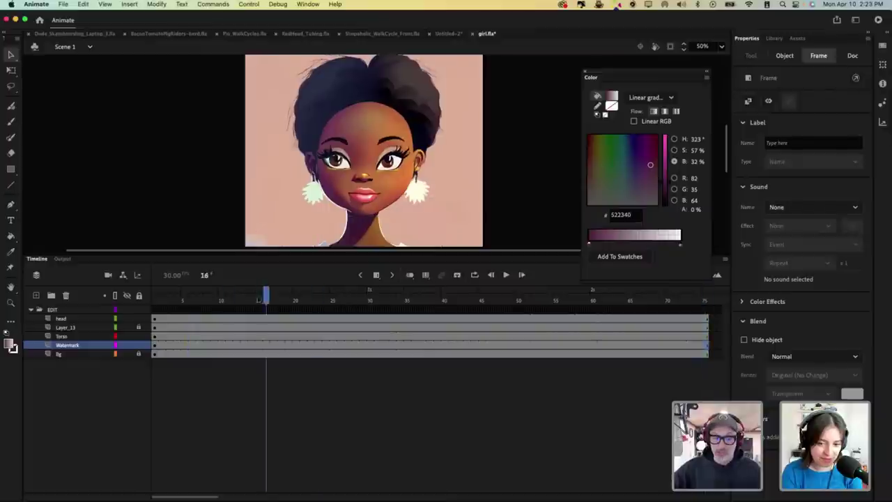
click(301, 424)
key(Return)
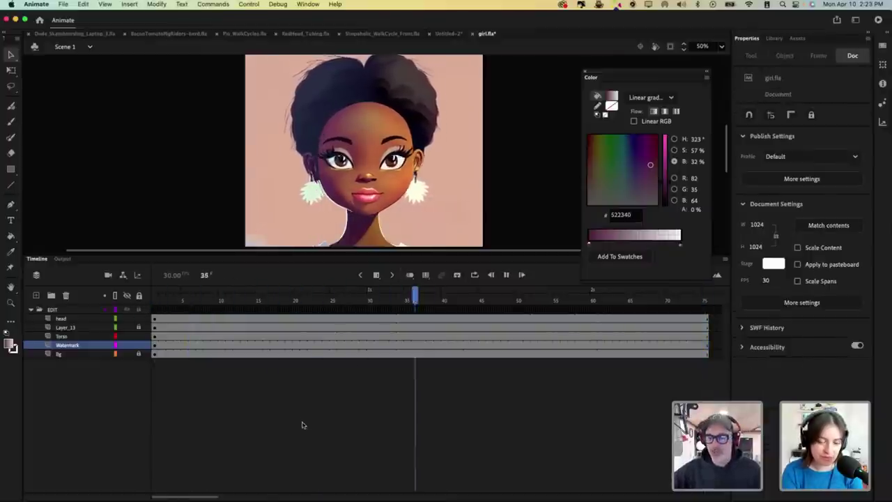
key(Return)
Step: Set the head instance's looping to play once, and play the scene from frame 1
click(383, 181)
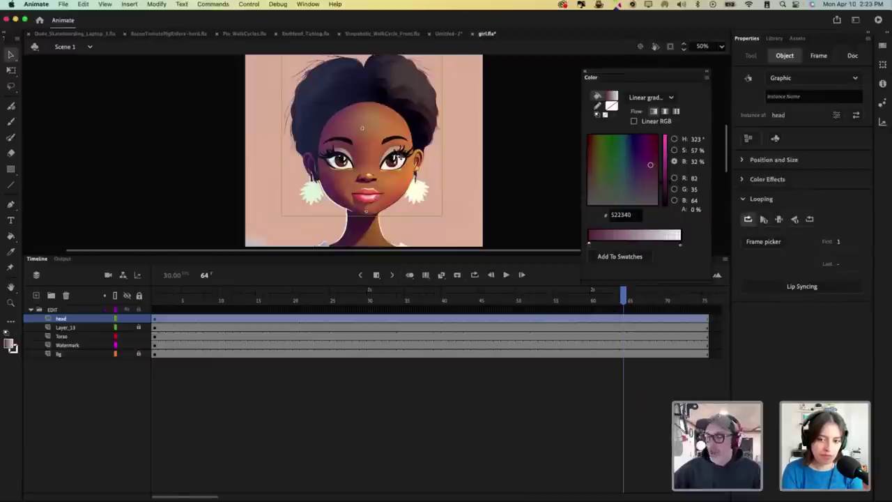
click(761, 220)
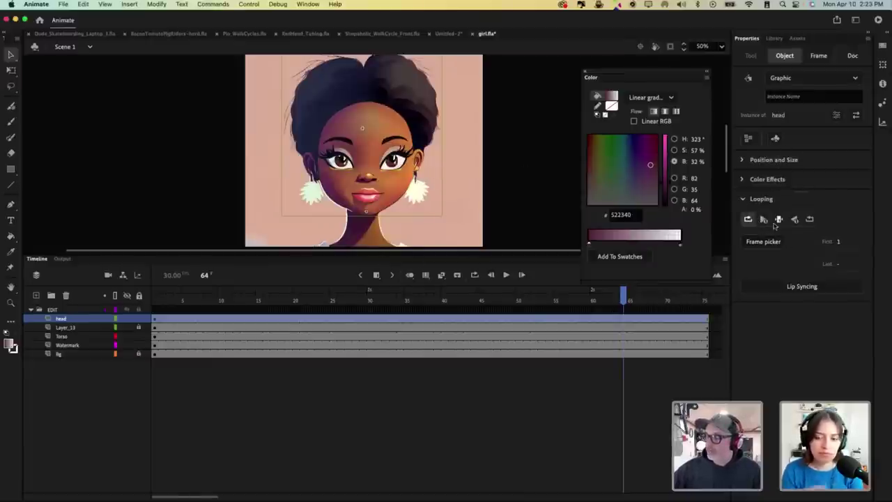
click(764, 221)
drag(626, 297, 152, 326)
key(Return)
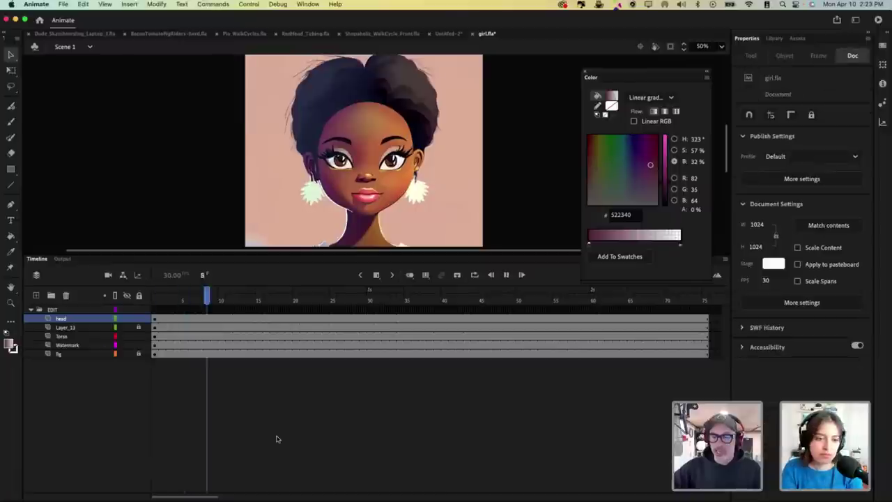
double_click(384, 185)
double_click(483, 227)
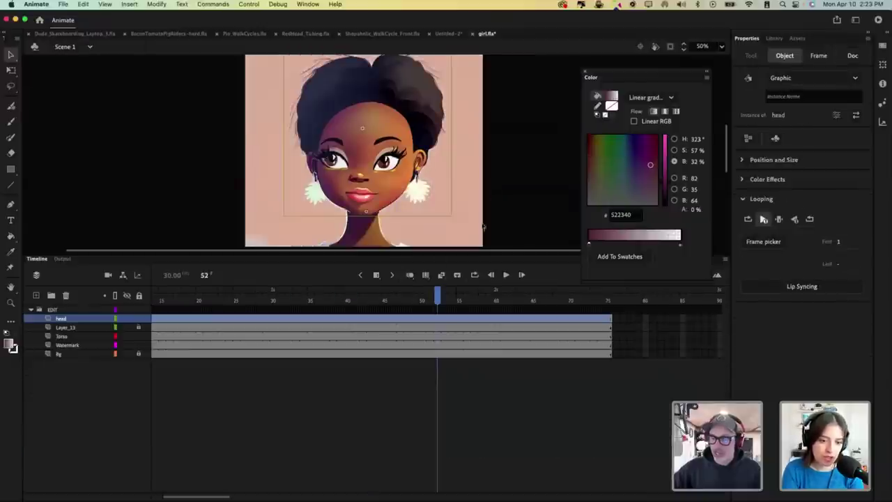
Step: Return the head instance to continuous looping and scrub the scene back to frame 13
mouse_move(437, 297)
mouse_down()
mouse_move(244, 313)
mouse_move(356, 294)
mouse_move(465, 300)
mouse_move(297, 300)
mouse_move(430, 300)
mouse_up()
click(415, 183)
click(390, 190)
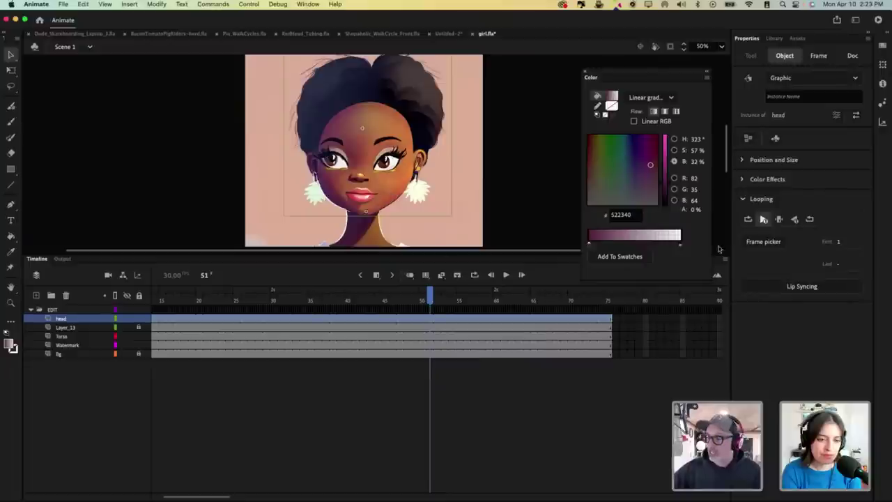
click(429, 300)
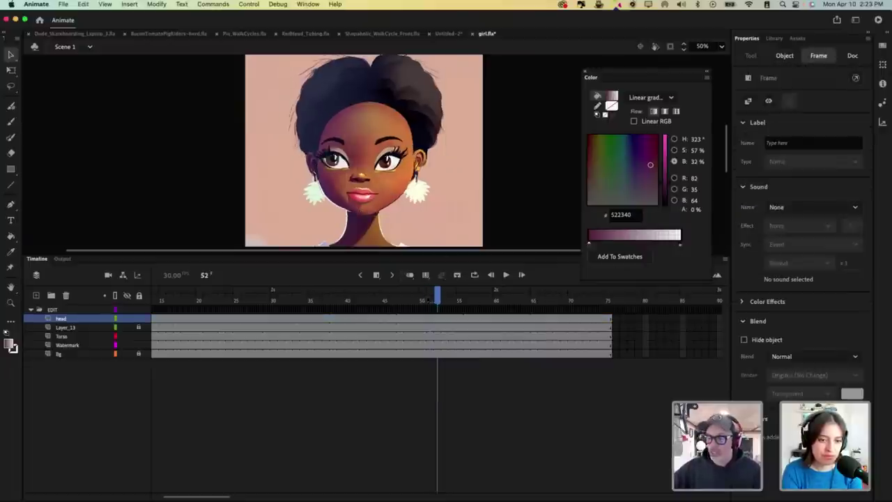
drag(428, 300, 244, 318)
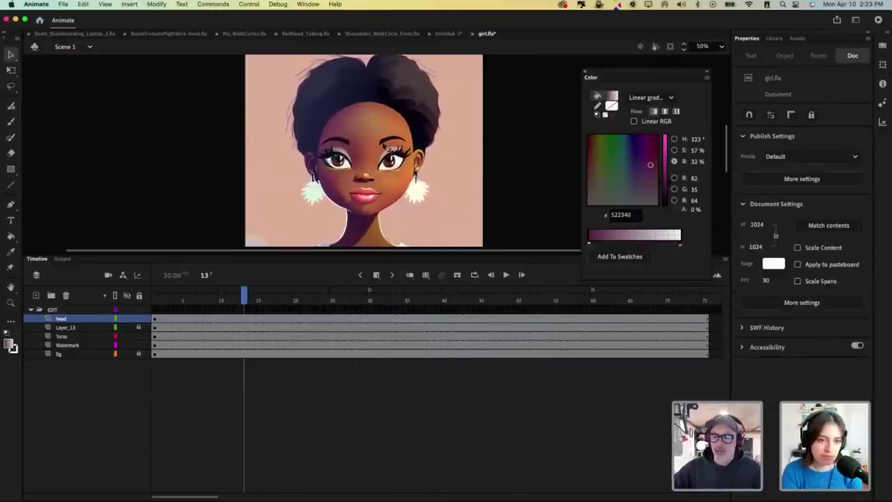
Step: Open the head symbol and insert keyframes at frame 70 on all the head layers
click(388, 148)
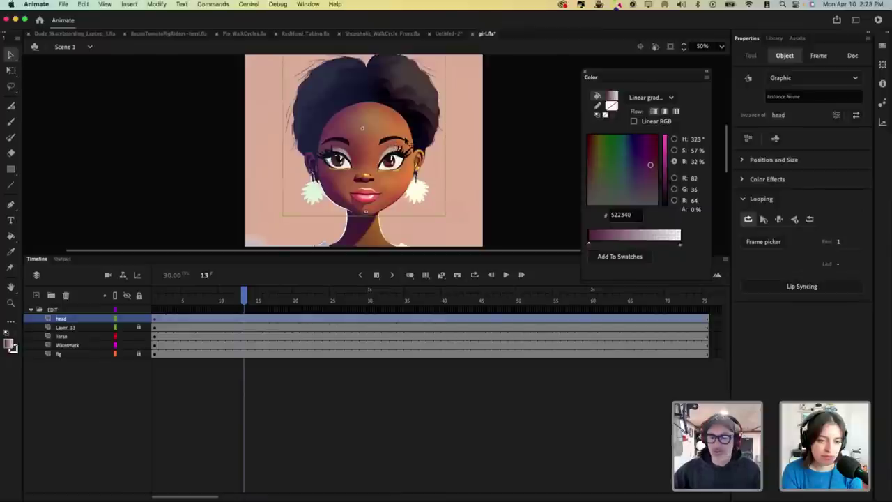
double_click(395, 140)
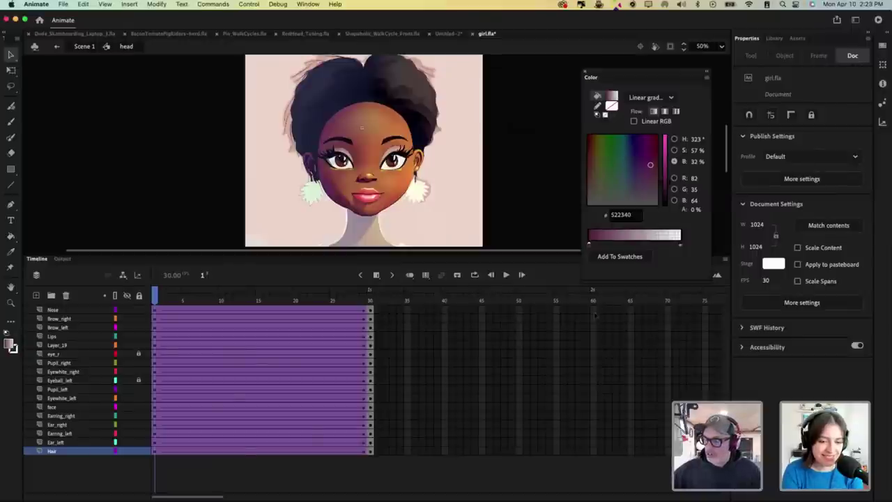
drag(668, 314, 668, 451)
key(F5)
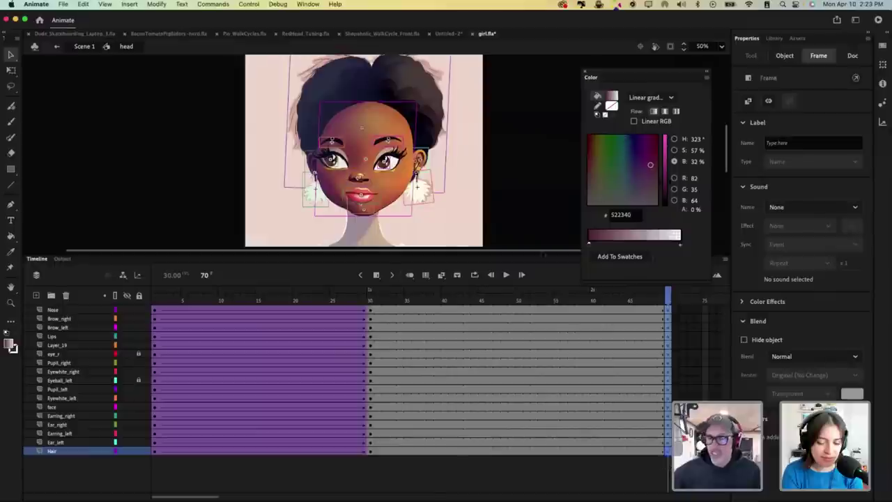
click(513, 168)
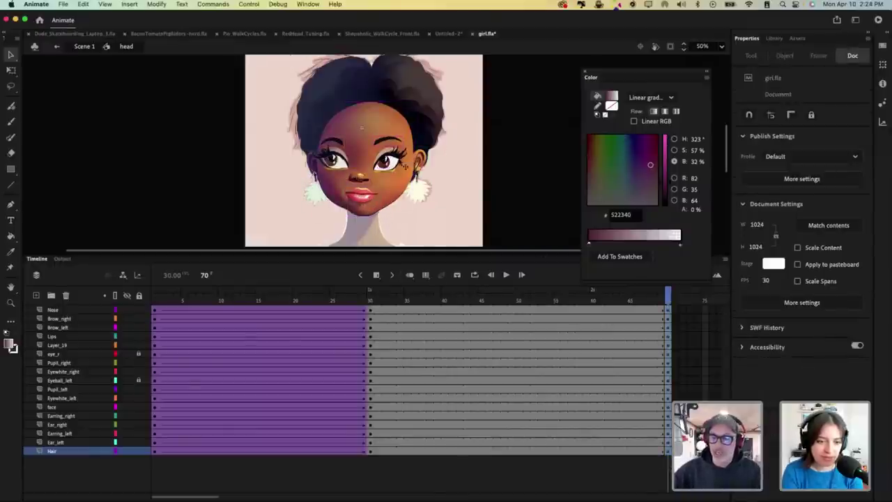
Step: Move the lips at frame 70 slightly across the face, toward the Earring_right side
key(z)
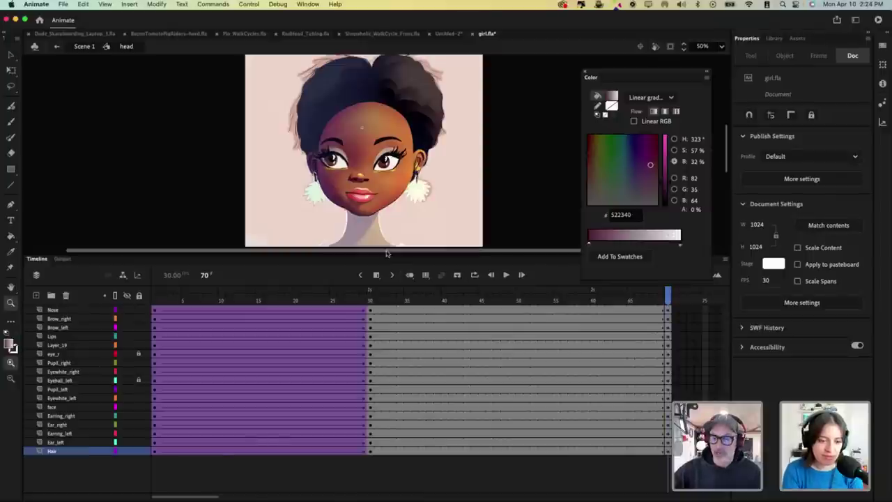
drag(313, 251, 313, 321)
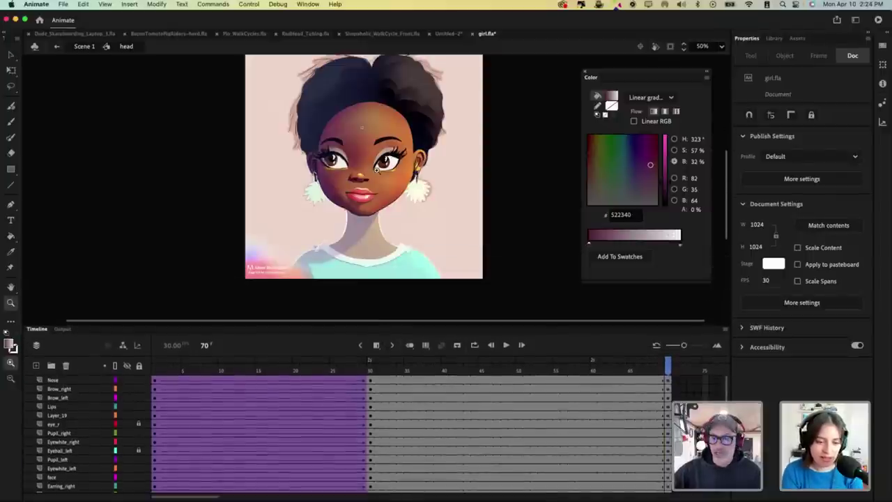
click(364, 188)
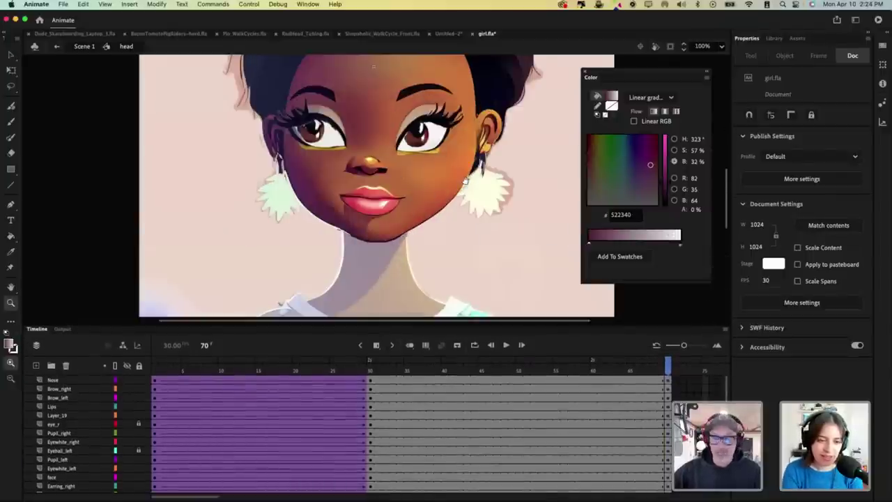
drag(466, 181, 454, 237)
key(v)
click(372, 265)
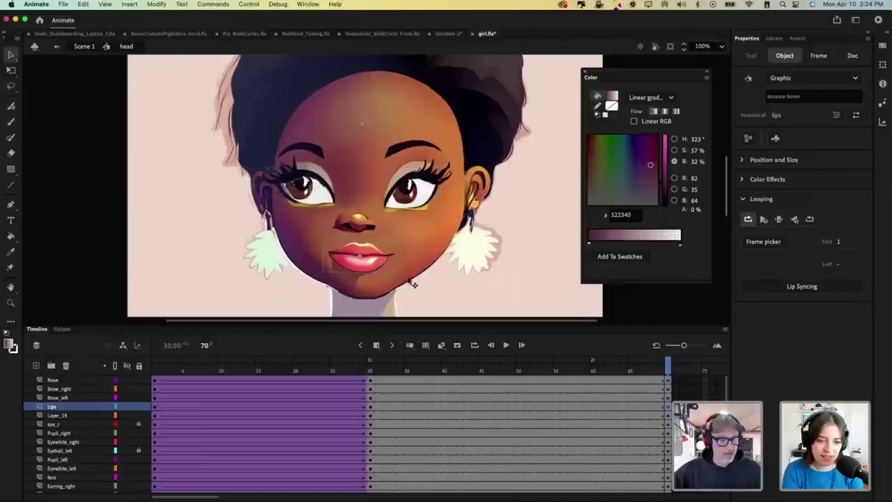
drag(413, 284, 427, 275)
Step: Skew the face at frame 70 with Free Transform so its slanted sides become upright
click(432, 244)
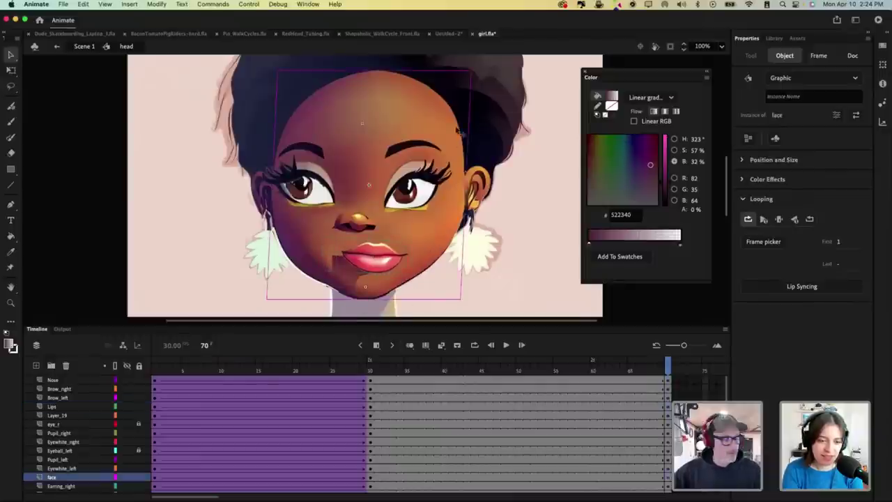
key(q)
drag(450, 70, 439, 70)
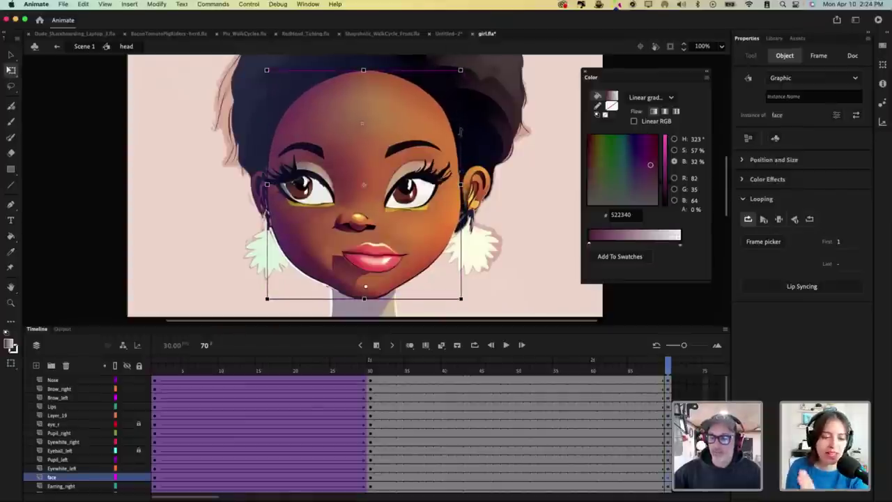
drag(461, 131, 461, 130)
Step: Skew the lips at frame 70 slightly upward at the end nearer Earring_right
click(391, 267)
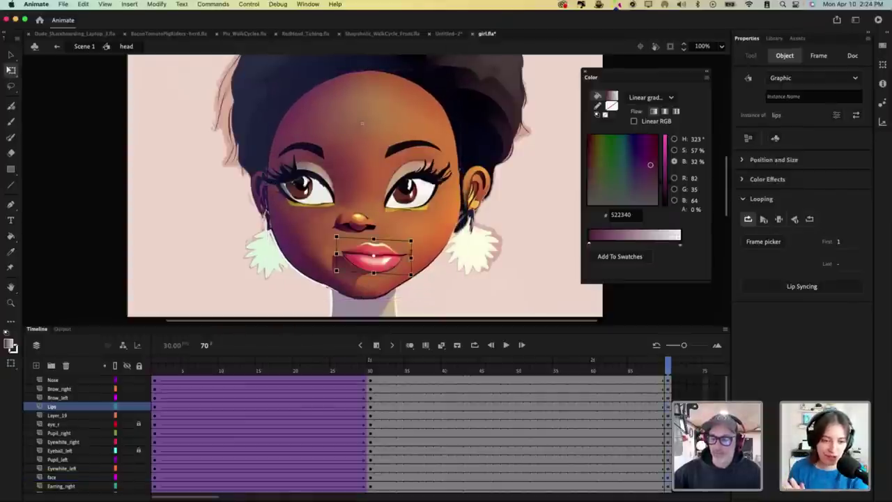
drag(417, 243, 416, 236)
key(v)
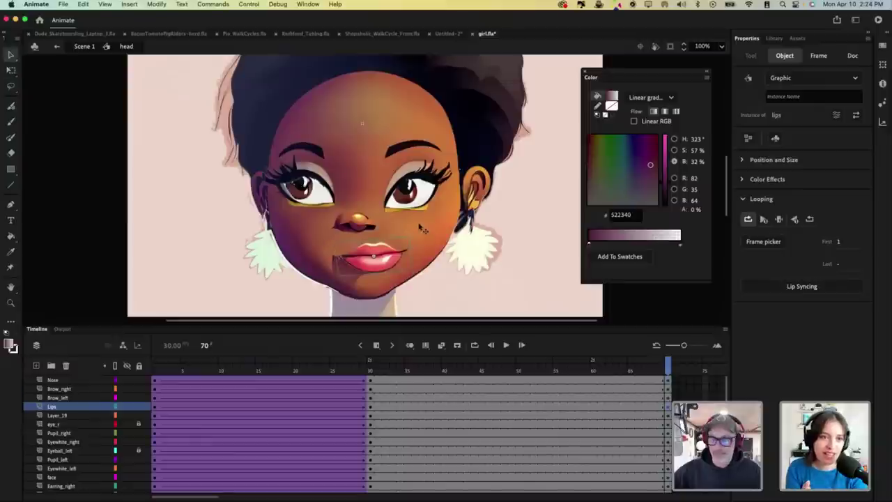
Step: Move the nose at frame 70 across the face toward Ear_left and skew its slanted sides nearly upright with Free Transform
click(361, 222)
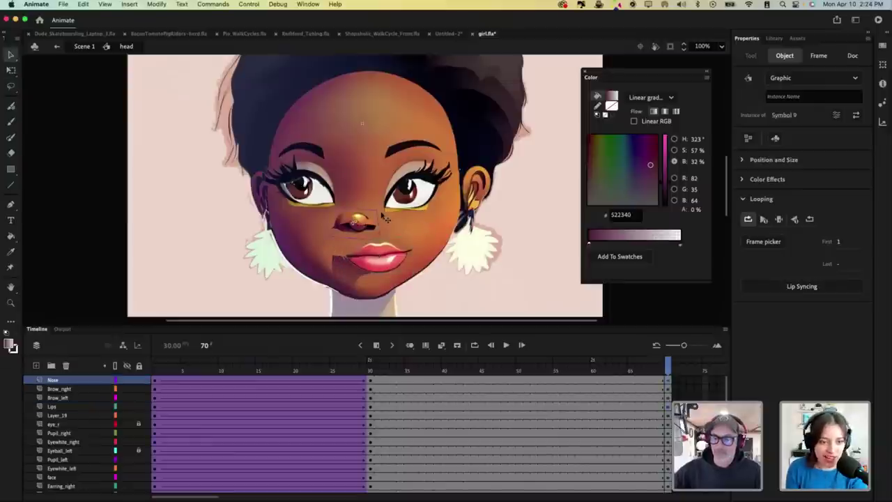
key(q)
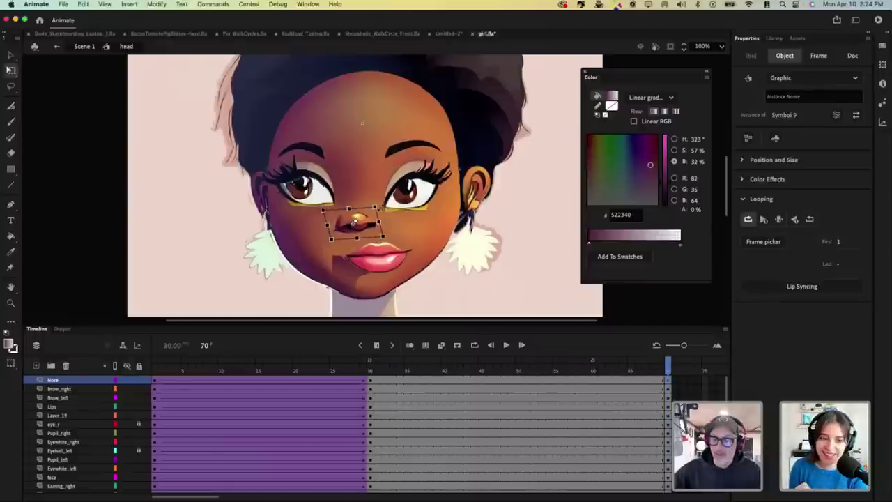
drag(362, 208, 381, 223)
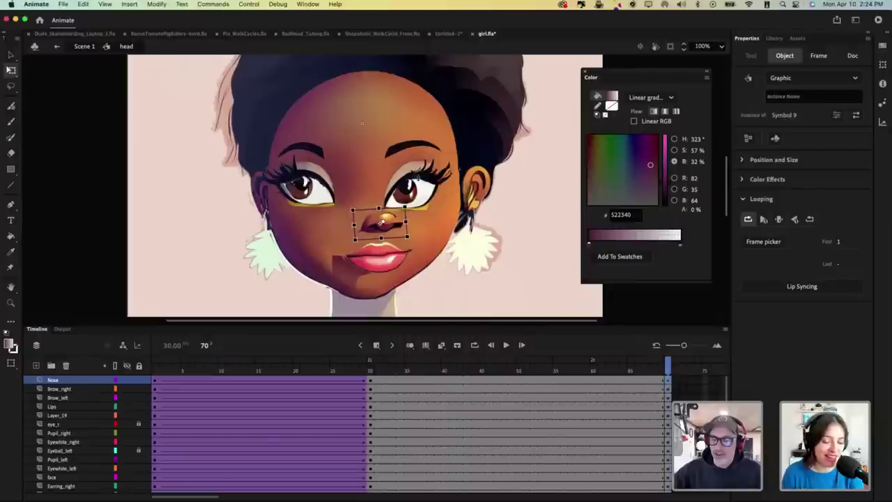
Step: Move the lip shadow on Layer_19 at frame 70 toward Ear_left so it sits beneath the lips
click(456, 285)
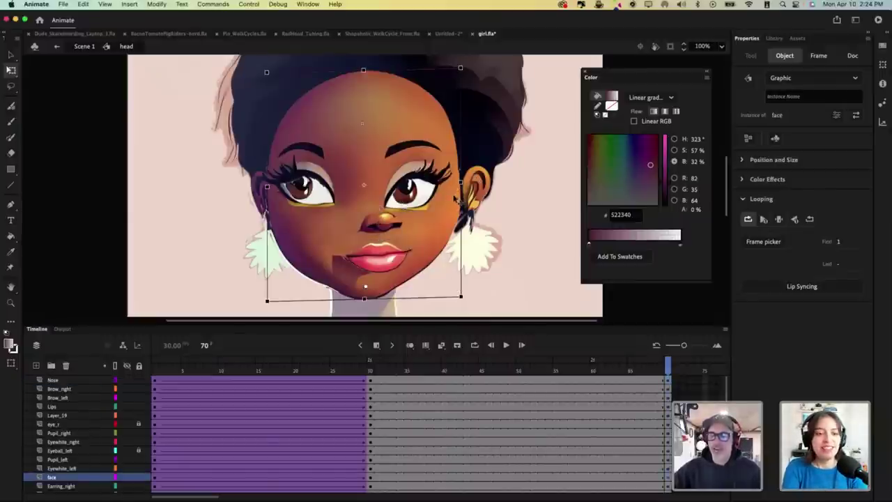
click(344, 278)
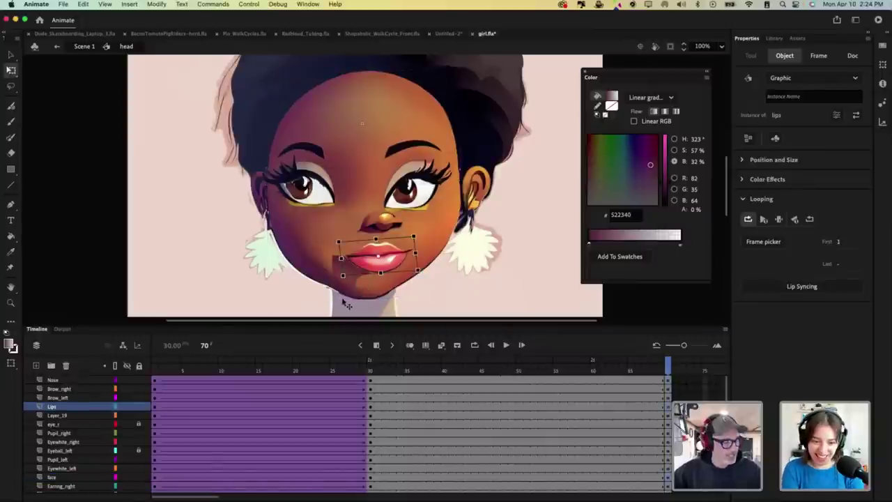
click(349, 305)
key(shift+Right)
key(shift+Right)
key(shift+Right)
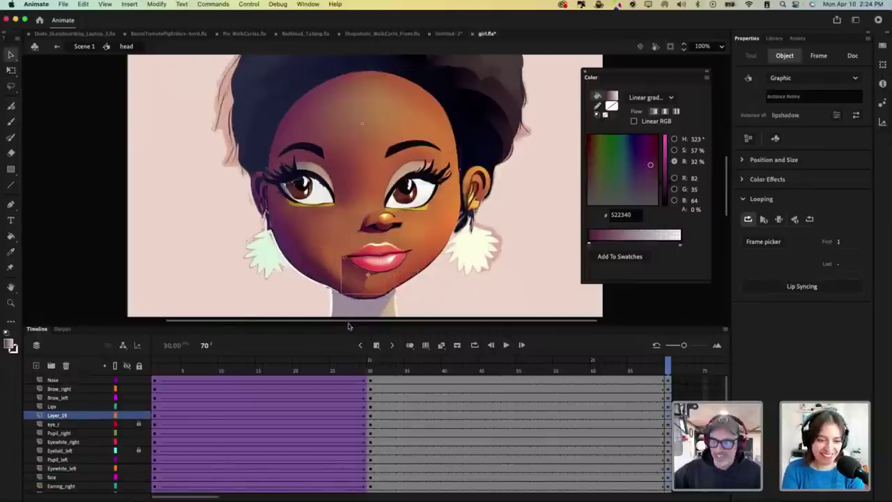
key(Right)
key(Right)
key(Right)
key(Right)
key(Right)
key(Right)
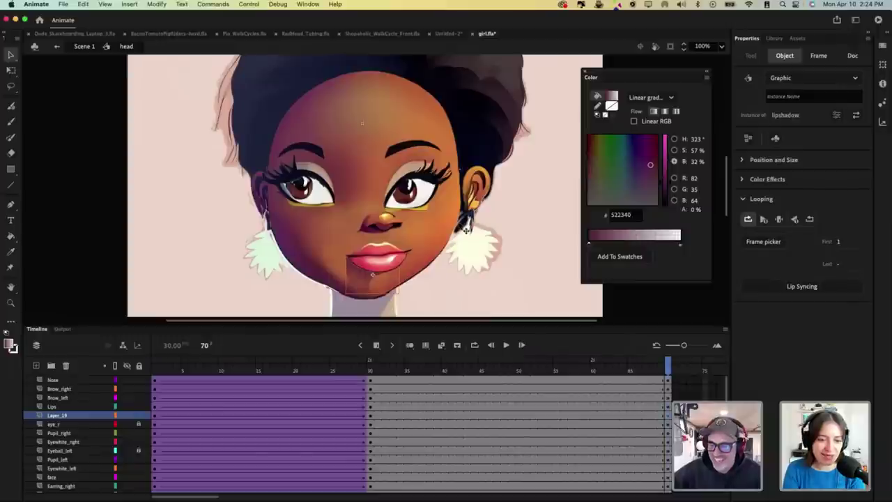
Step: Move Ear_left and Earring_left at frame 70 inward, closer to the face
click(481, 189)
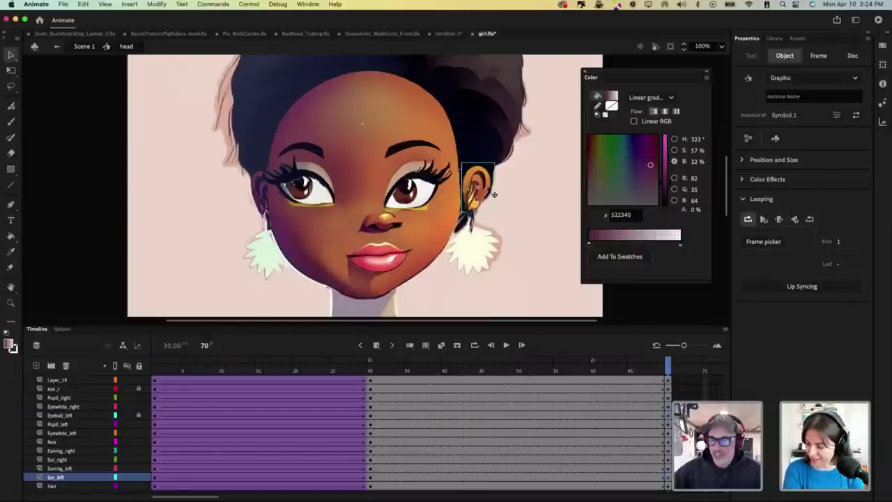
key(shift+Left)
key(shift+Left)
click(477, 251)
key(shift+Left)
key(shift+Left)
key(shift+Left)
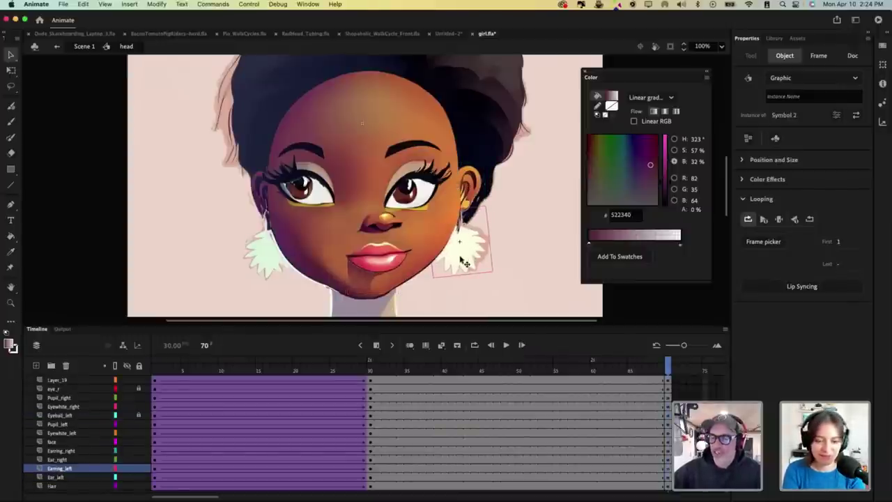
key(Right)
key(Right)
key(Right)
Step: Move Ear_right and Earring_right at frame 70 slightly outward from the face
click(256, 193)
click(269, 270)
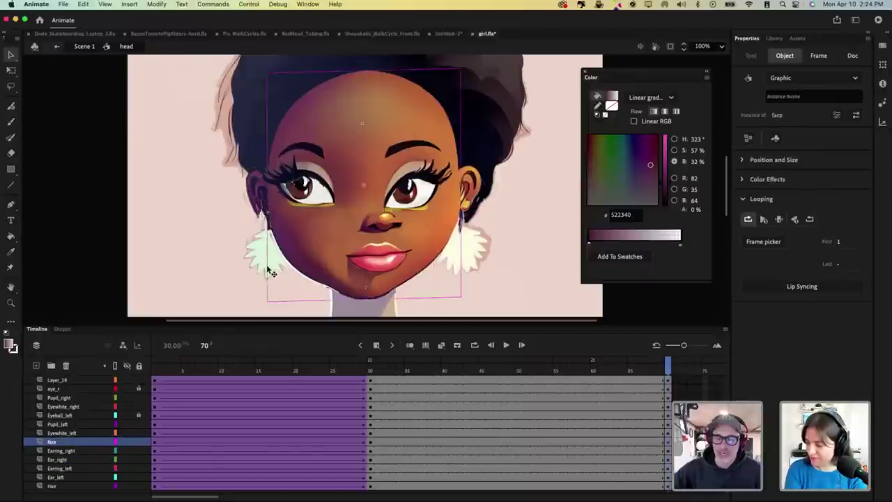
click(261, 261)
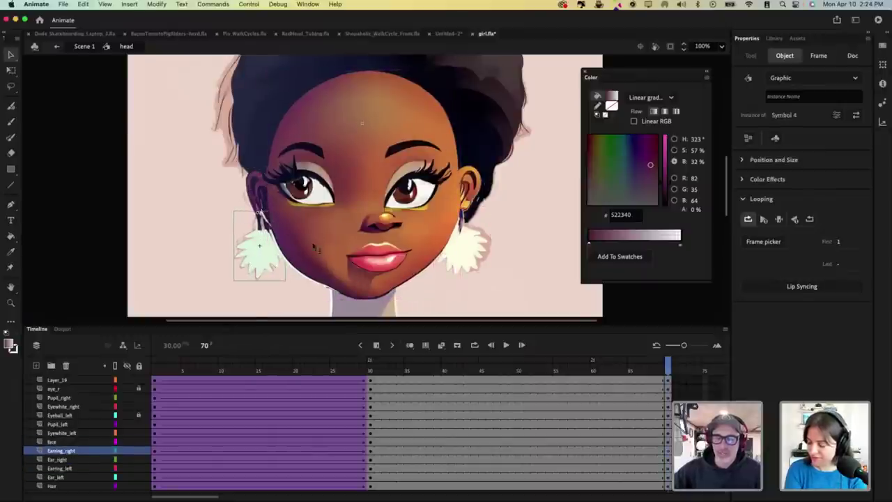
key(Right)
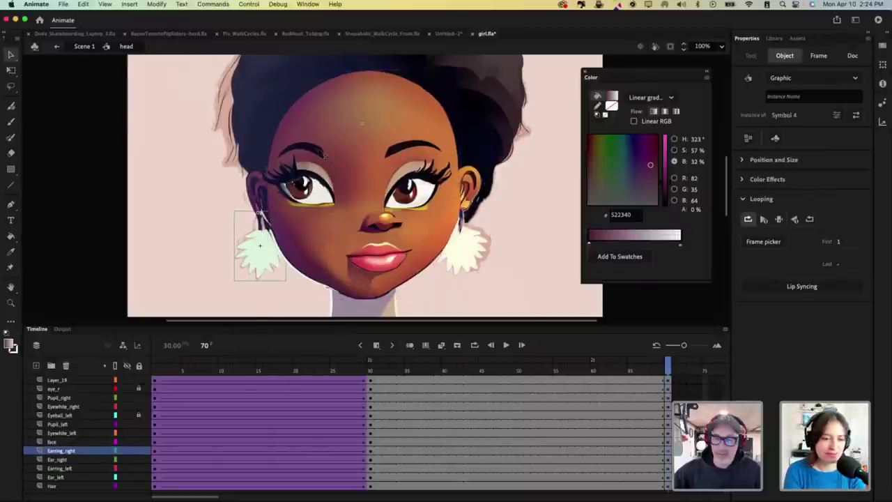
Step: Shift both brows at frame 70 toward the Ear_left side, widening Brow_right and narrowing Brow_left
click(324, 154)
key(q)
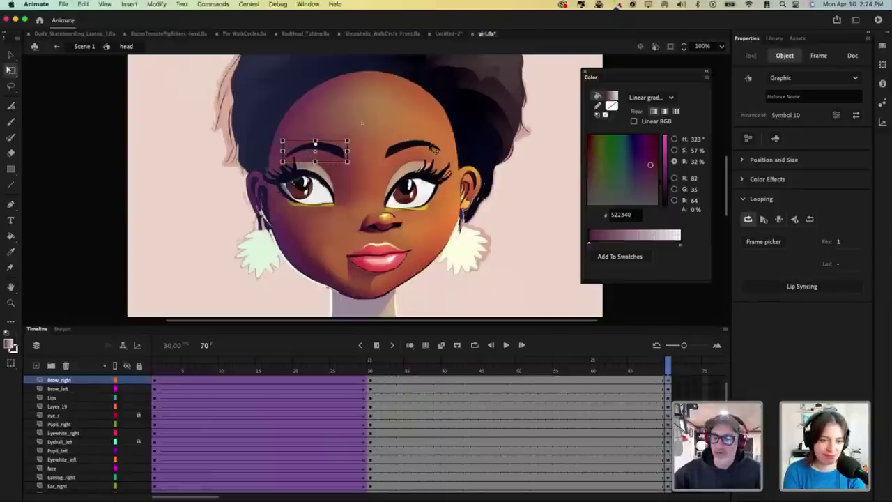
click(435, 150)
drag(445, 149, 450, 143)
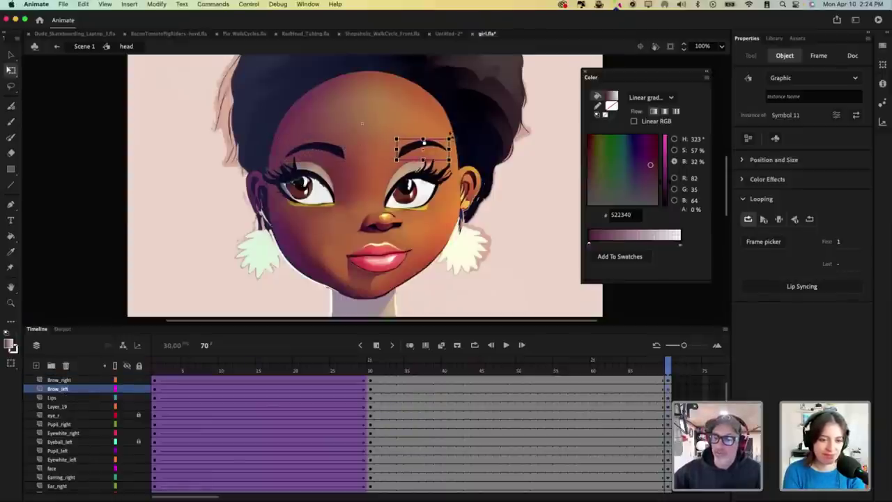
drag(397, 148, 398, 149)
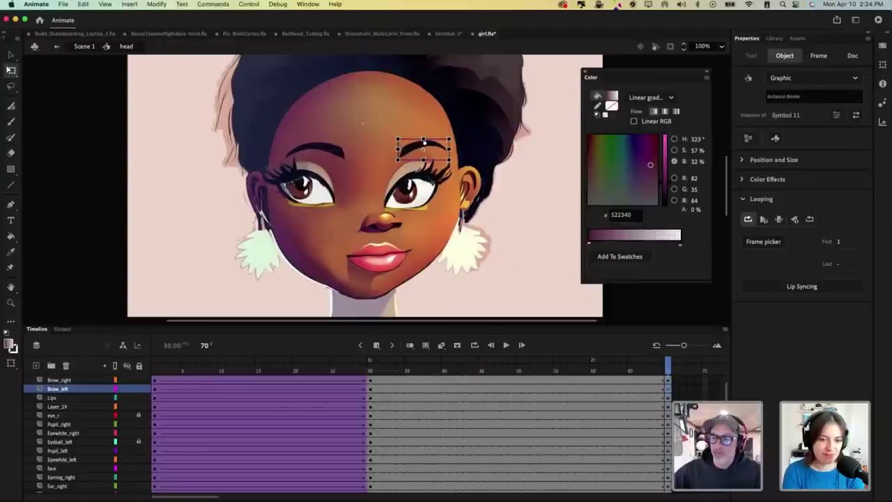
Step: Unlock the eye_r and Eyeball_left layers and shift both eye outlines at frame 70 toward Ear_left
click(426, 186)
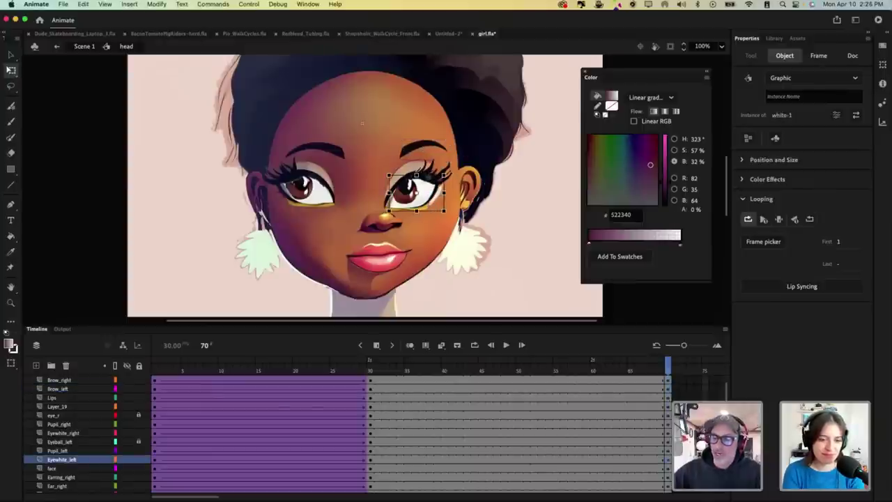
click(422, 164)
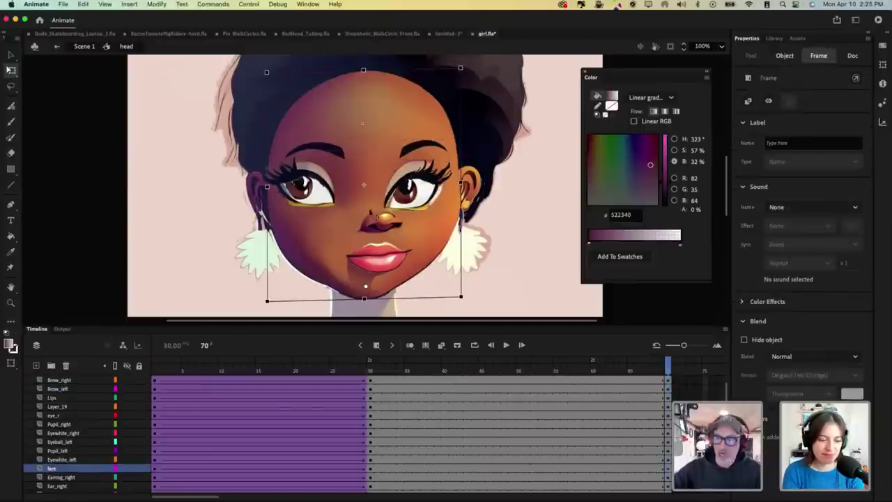
click(422, 165)
click(314, 172)
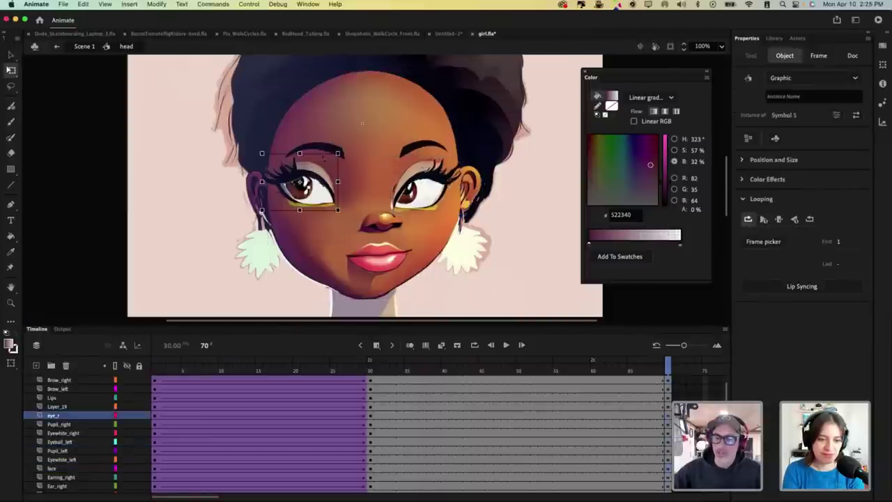
click(430, 196)
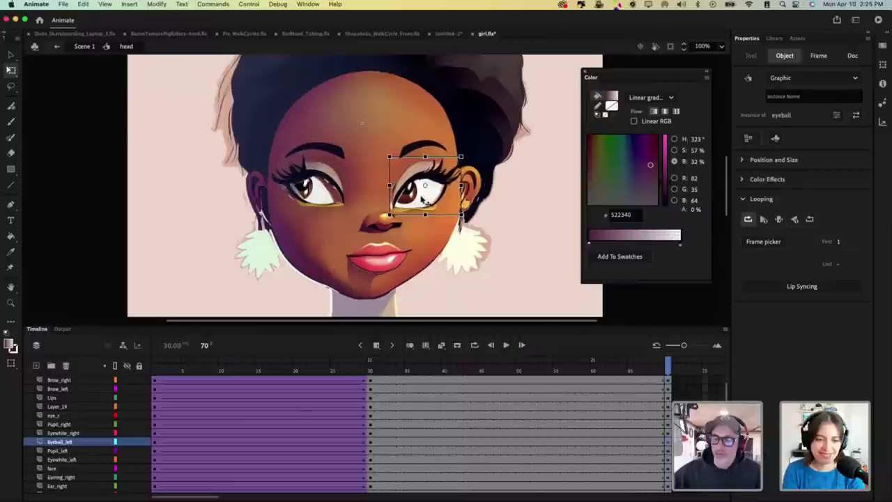
Step: Lock the Eyeball_left layer and move Pupil_left at frame 70 to the side of the eye nearer Ear_left
click(138, 441)
click(421, 195)
key(v)
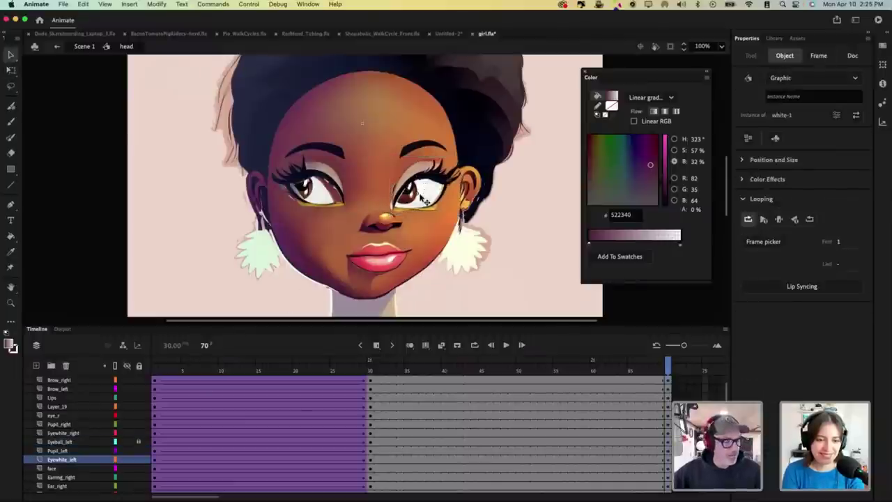
click(422, 198)
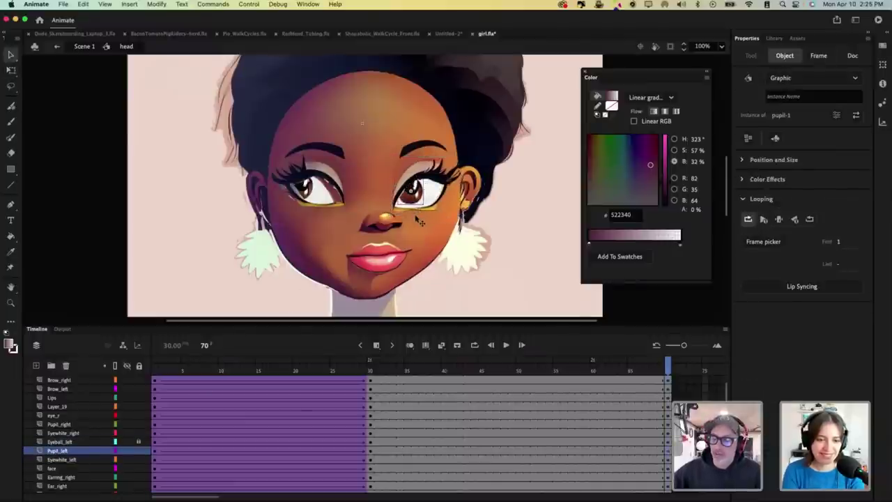
key(Up)
key(Up)
key(Right)
key(Right)
key(Right)
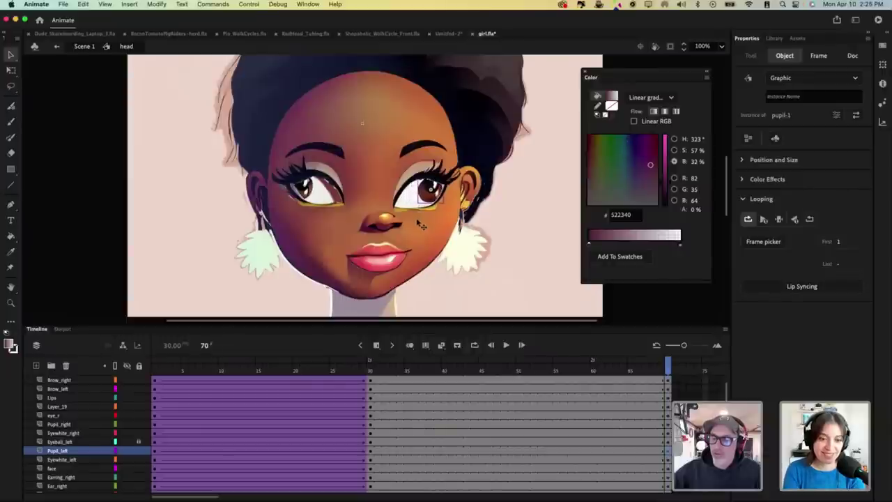
key(Up)
key(Right)
Step: Lock the eye_r layer and shift Eyewhite_right at frame 70 toward the nose to fill the eye outline
click(324, 198)
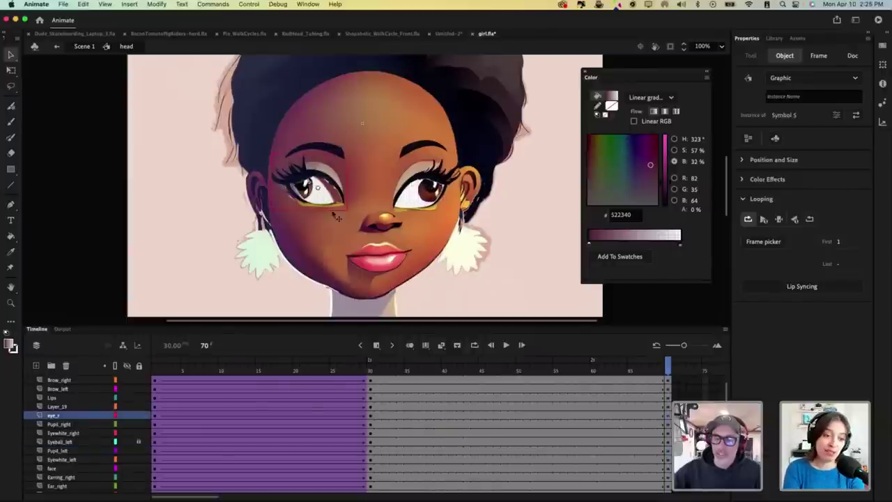
click(139, 414)
click(313, 191)
key(Right)
key(Right)
key(Right)
key(Right)
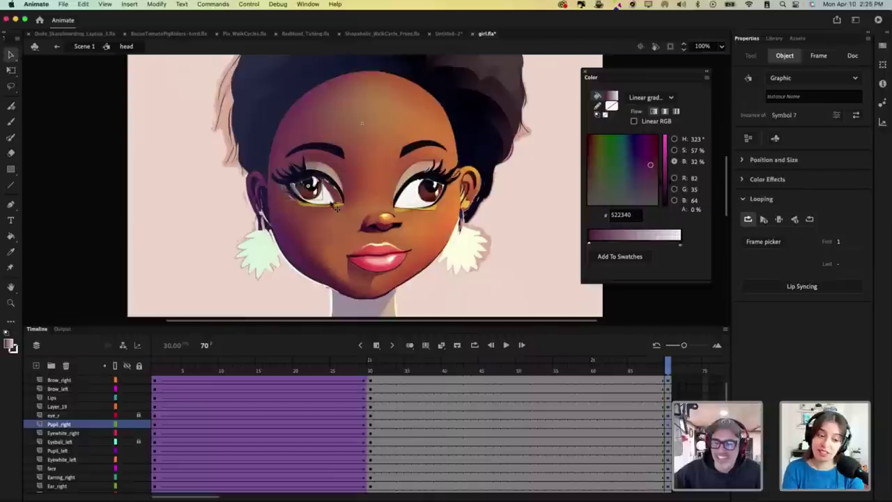
click(328, 201)
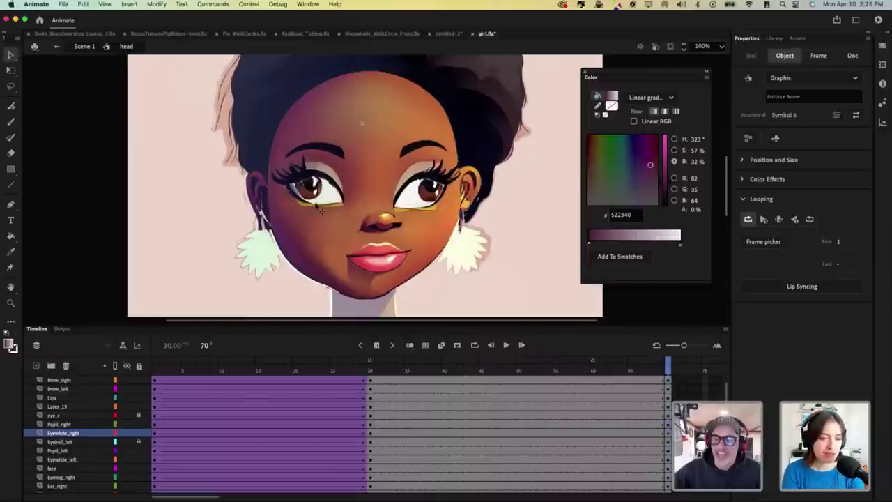
Step: Move Pupil_right at frame 70 toward the nose and slightly down within the eye
click(310, 187)
key(shift+Right)
key(shift+Right)
key(shift+Right)
key(Down)
key(Down)
key(Down)
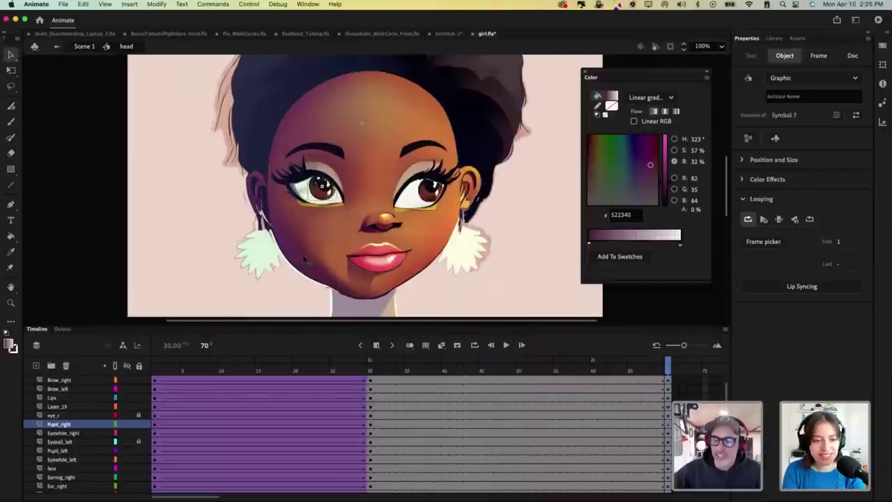
key(Right)
key(Right)
key(Down)
key(Down)
key(Down)
key(Down)
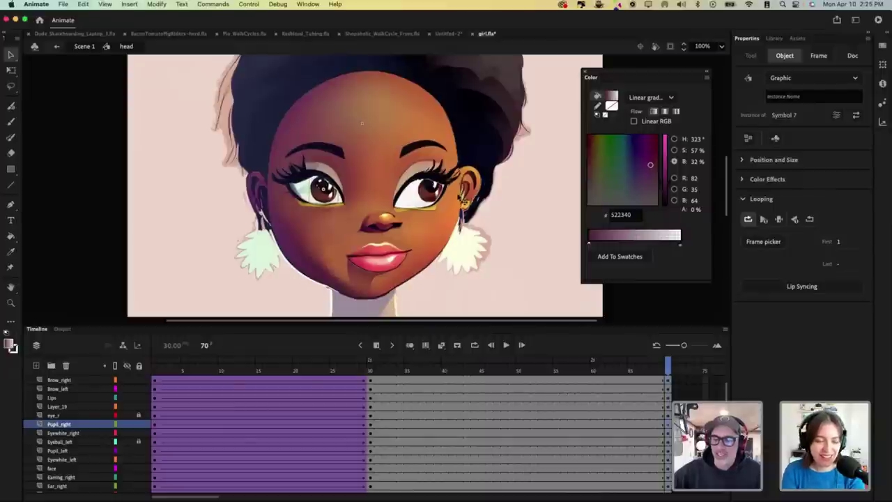
key(Right)
Step: Move the nose at frame 70 slightly back toward the Ear_right side
click(433, 190)
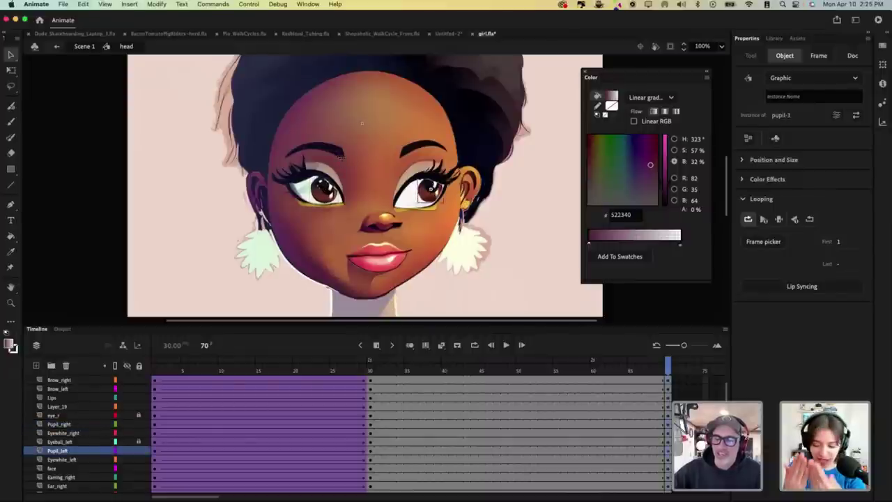
click(341, 158)
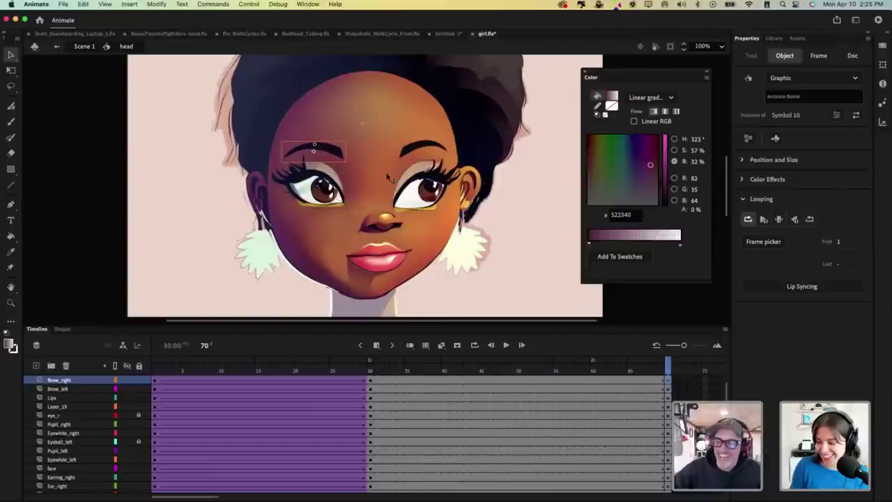
click(376, 221)
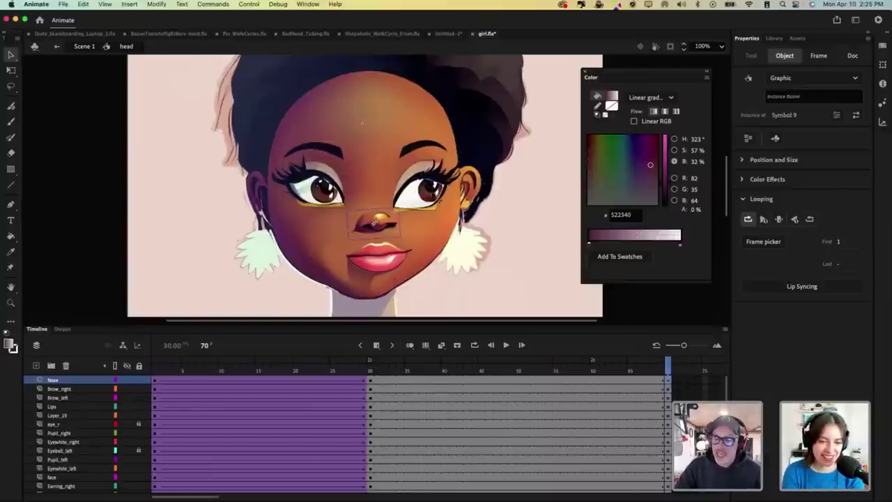
Step: Unlock the Eyeball_left and eye_r layers and select the left eyeball on the stage
click(438, 198)
click(139, 450)
click(138, 424)
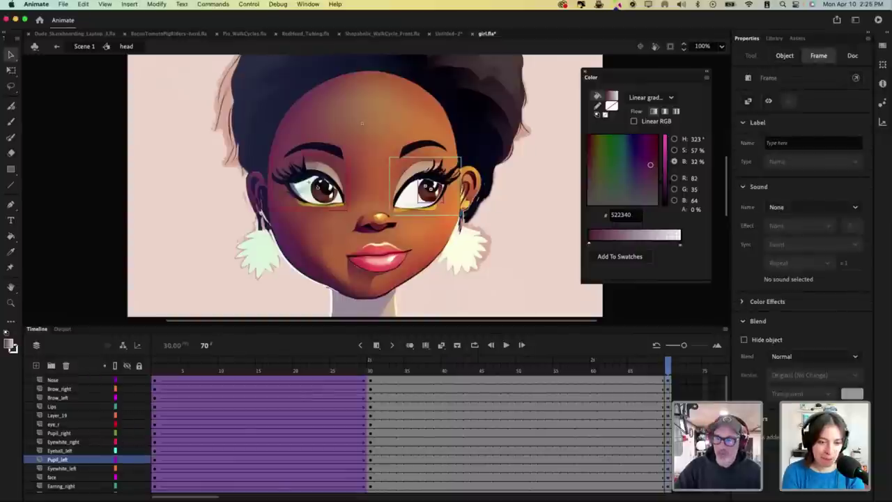
click(433, 195)
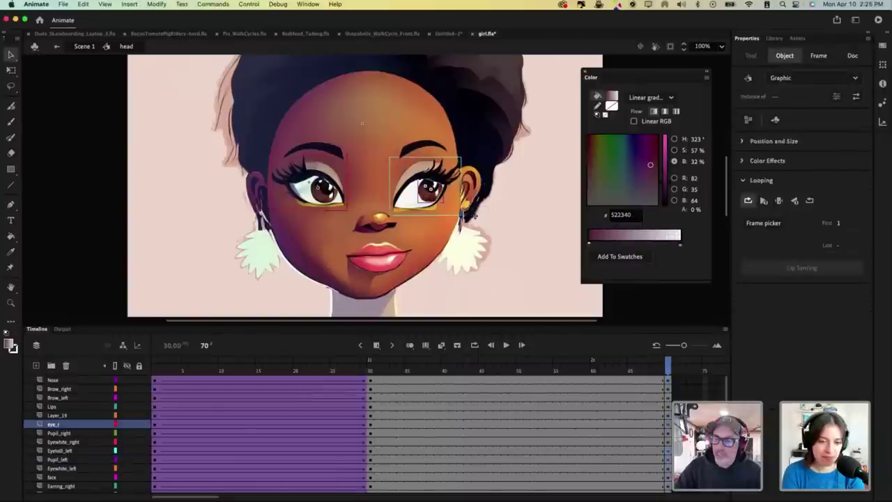
click(475, 213)
click(432, 197)
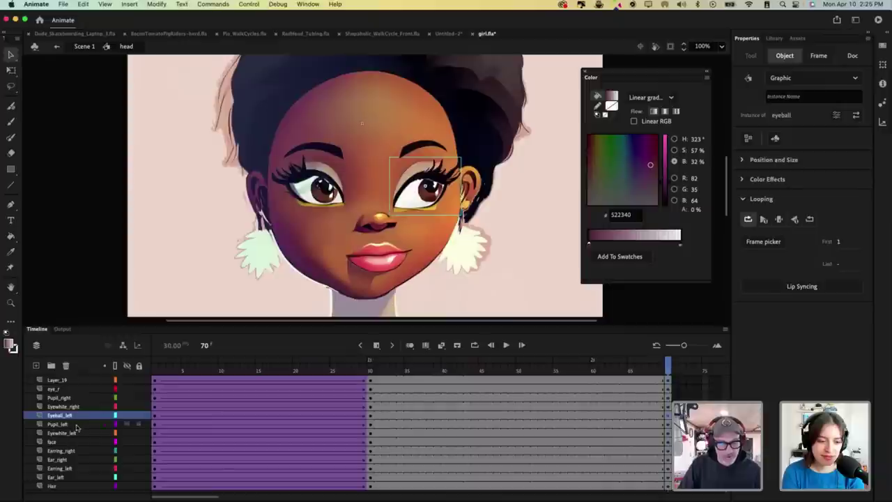
Step: Rotate the left eye's Eyeball_left, Pupil_left and Eyewhite_left together slightly at frame 70 and shift them toward Ear_left
click(82, 415)
click(83, 433)
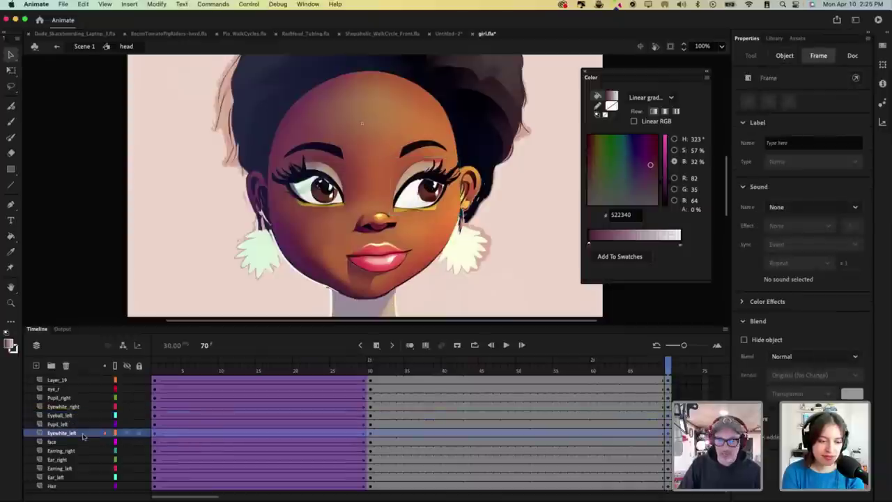
click(668, 416)
click(668, 424)
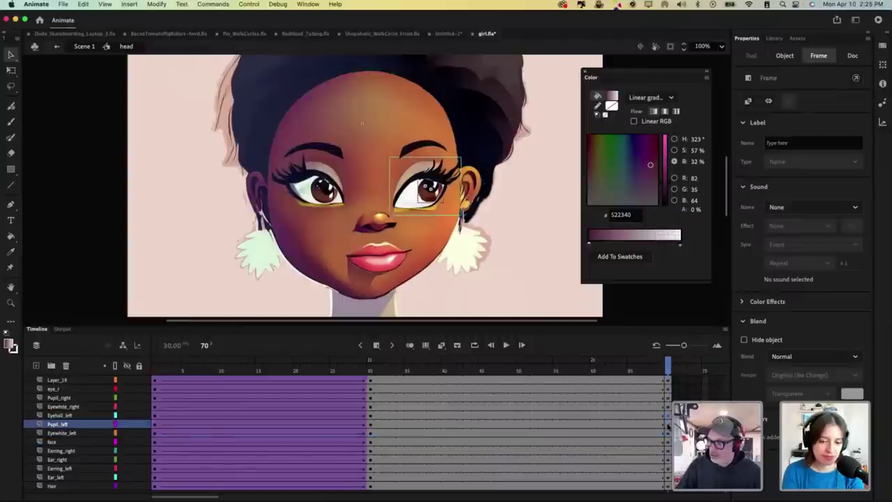
click(668, 433)
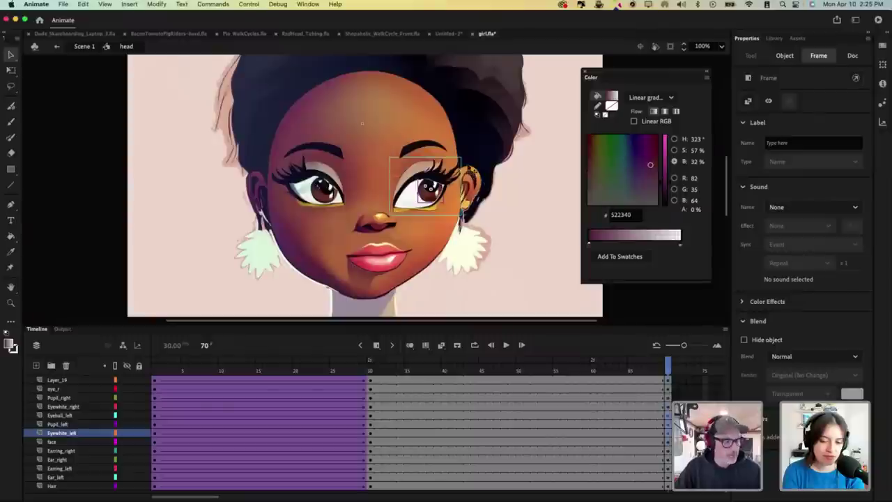
key(q)
drag(469, 159, 471, 155)
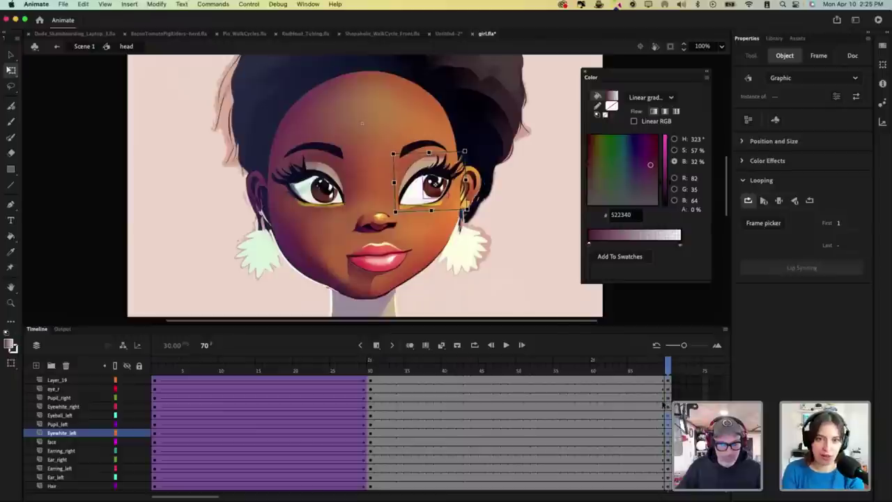
Step: Shift the right eye's outline, Pupil_right and Eyewhite_right together at frame 70 toward the nose
click(84, 398)
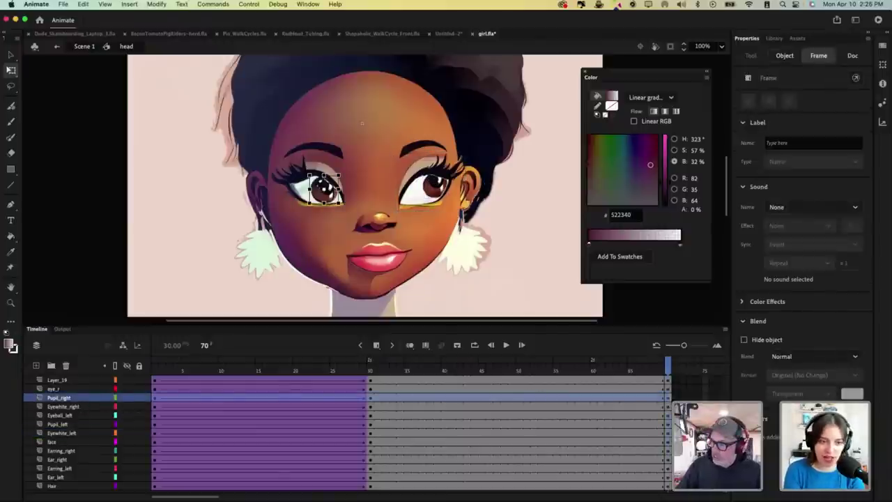
mouse_move(668, 398)
mouse_down()
mouse_move(668, 416)
mouse_move(667, 398)
mouse_move(667, 406)
mouse_up()
click(668, 406)
key(shift+Right)
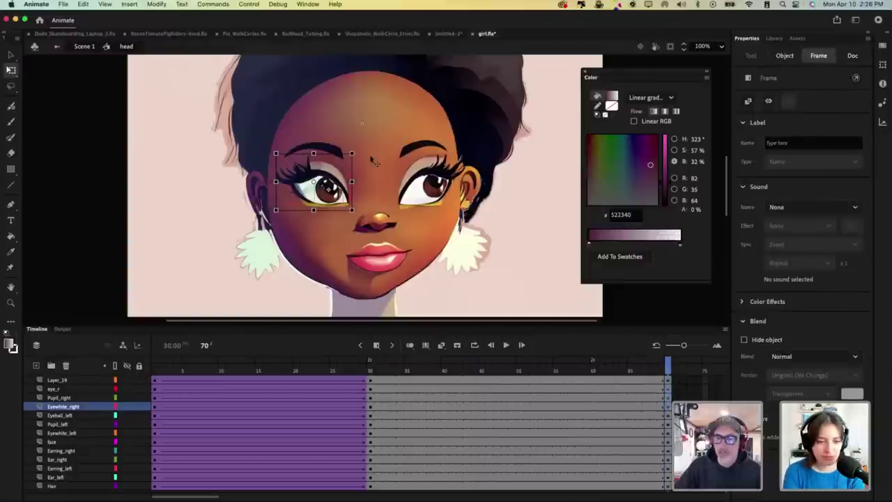
Step: Nudge Brow_right and Brow_left at frame 70 slightly toward the Ear_left side
drag(359, 156, 374, 133)
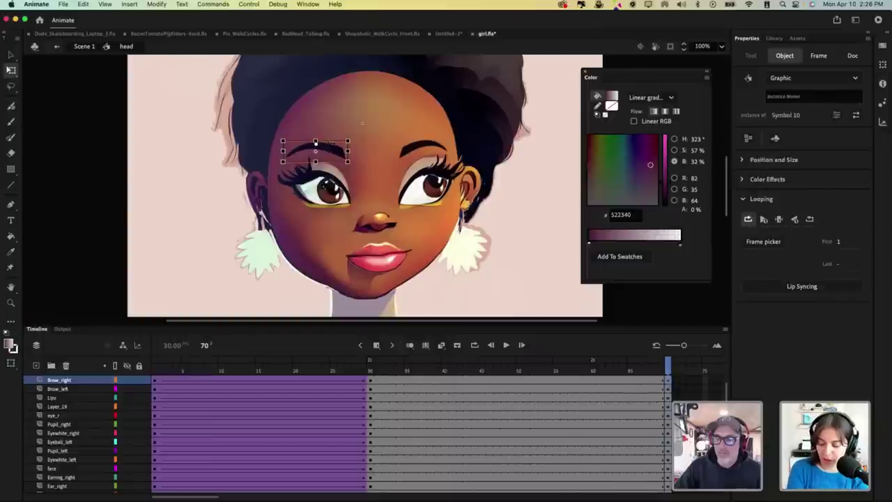
click(425, 148)
drag(452, 149, 455, 149)
Step: Narrow Ear_left and slightly widen Ear_right horizontally at frame 70
click(480, 183)
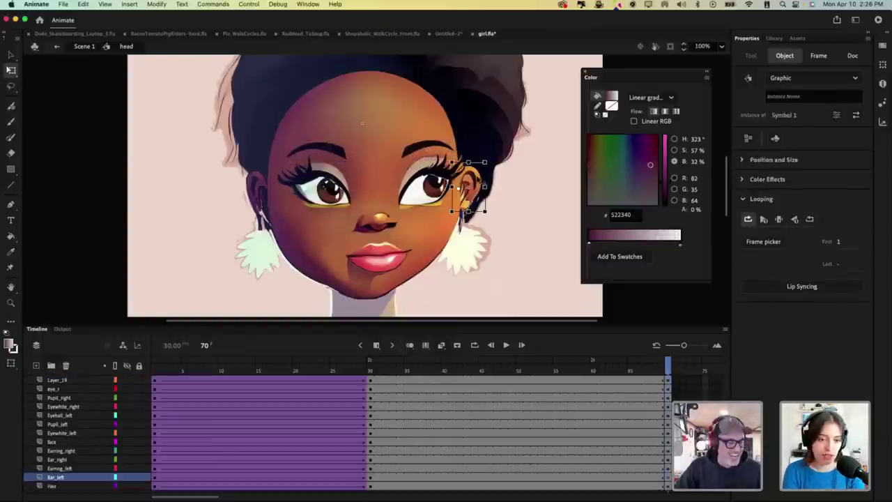
drag(486, 187, 480, 187)
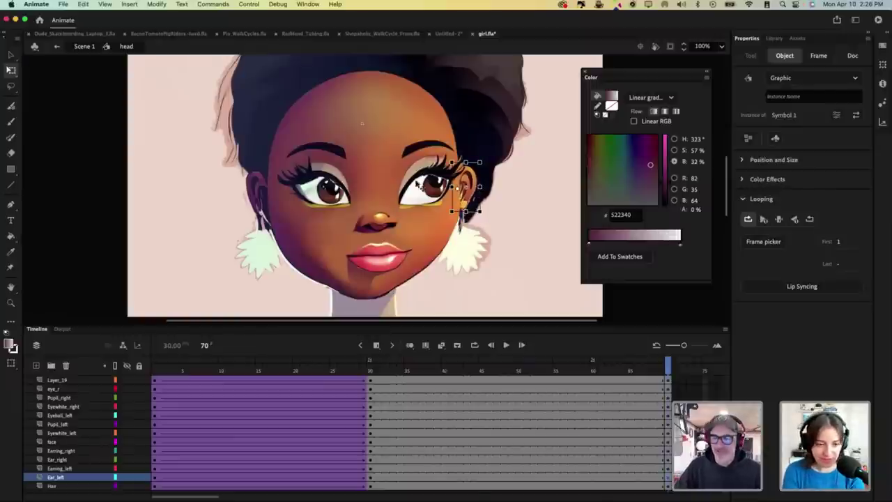
click(246, 209)
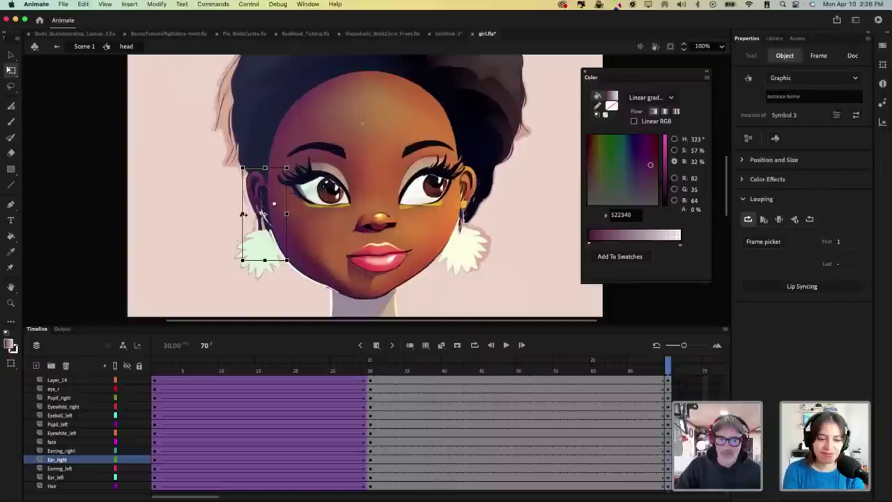
drag(243, 215, 241, 213)
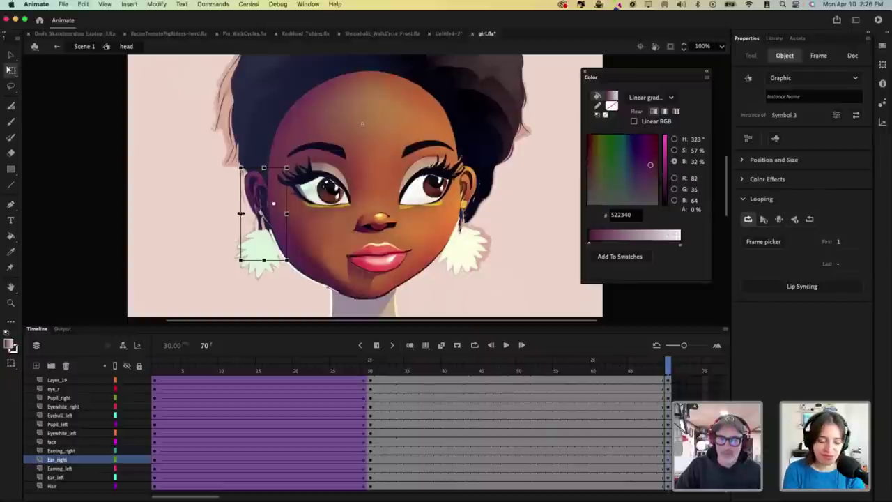
click(472, 251)
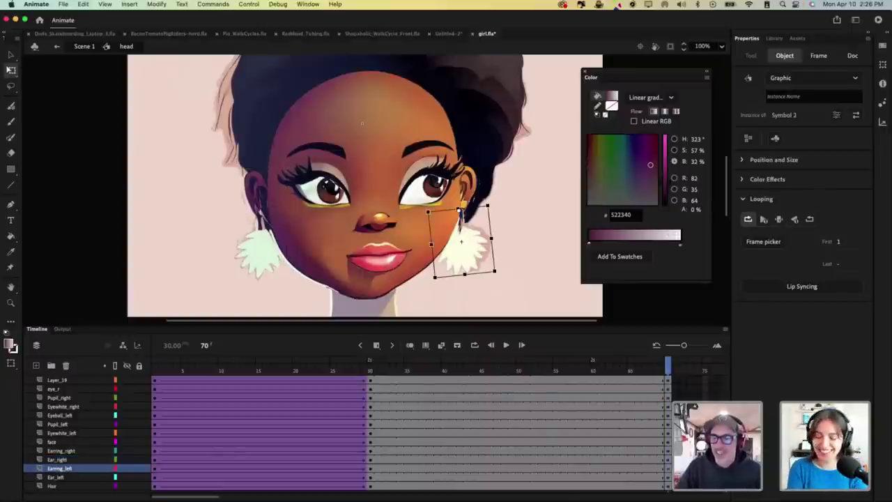
Step: Skew and slightly rotate the hair at frame 70, and shift it toward the Ear_right side
click(502, 103)
key(super+minus)
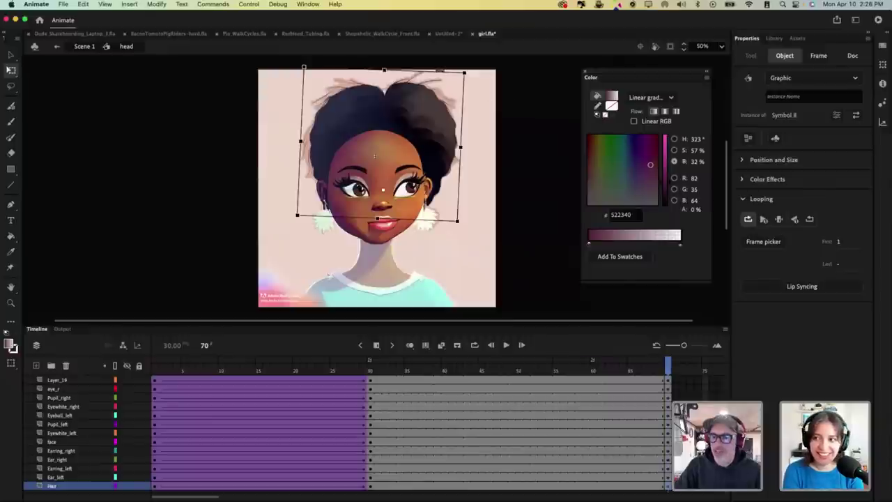
drag(440, 70, 433, 73)
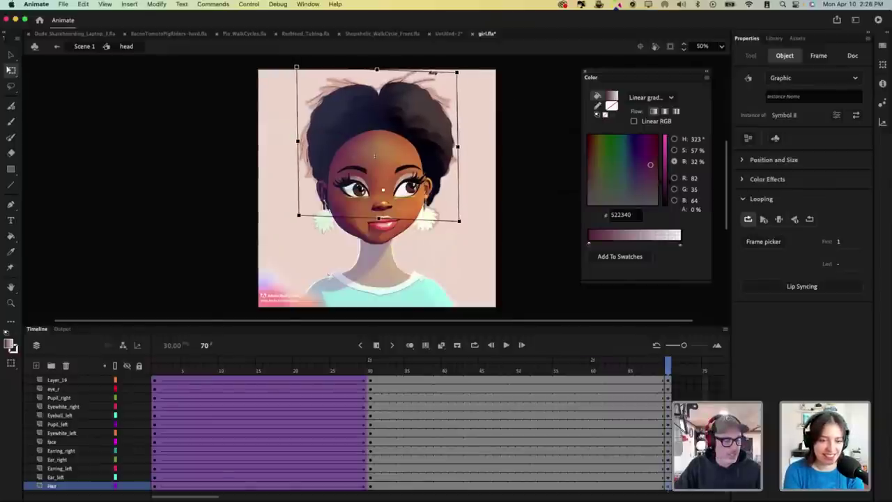
key(shift+Left)
drag(290, 129, 290, 133)
key(shift+Left)
key(Right)
key(Right)
key(Left)
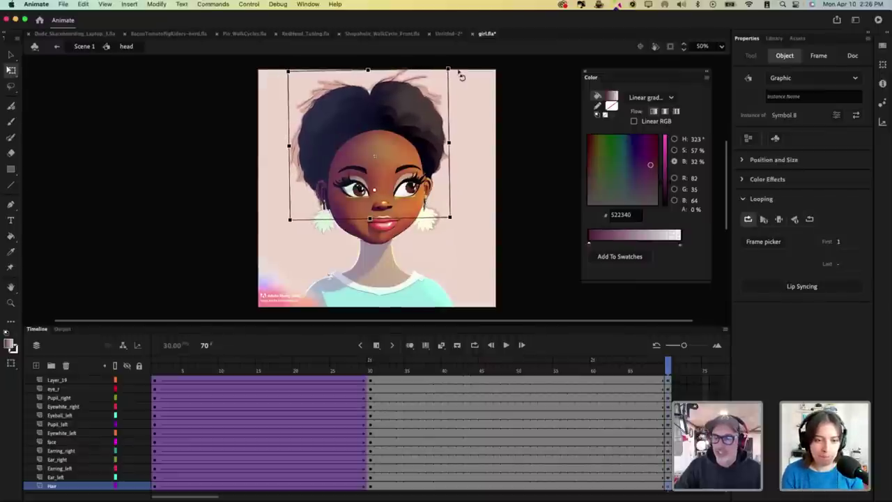
key(Right)
key(Right)
key(Right)
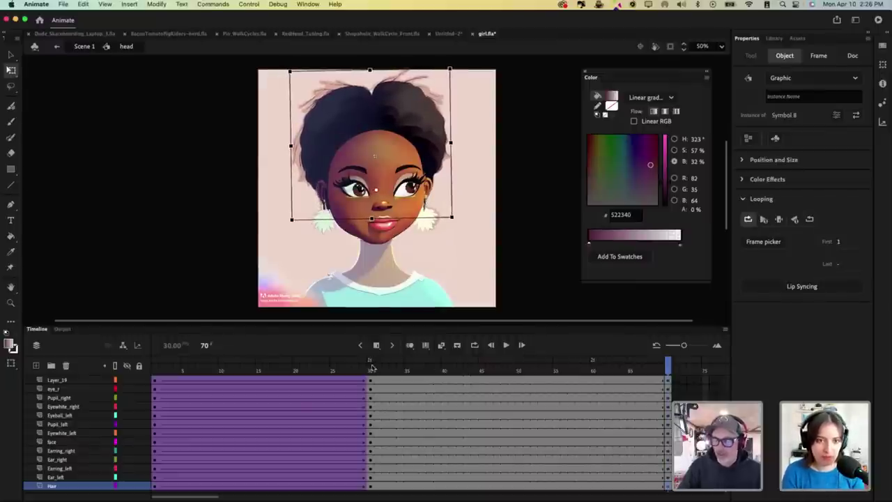
Step: Compare the poses at frames 30 and 70, and skew the top of the face slightly toward the Ear_right side at frame 70
click(372, 367)
click(667, 365)
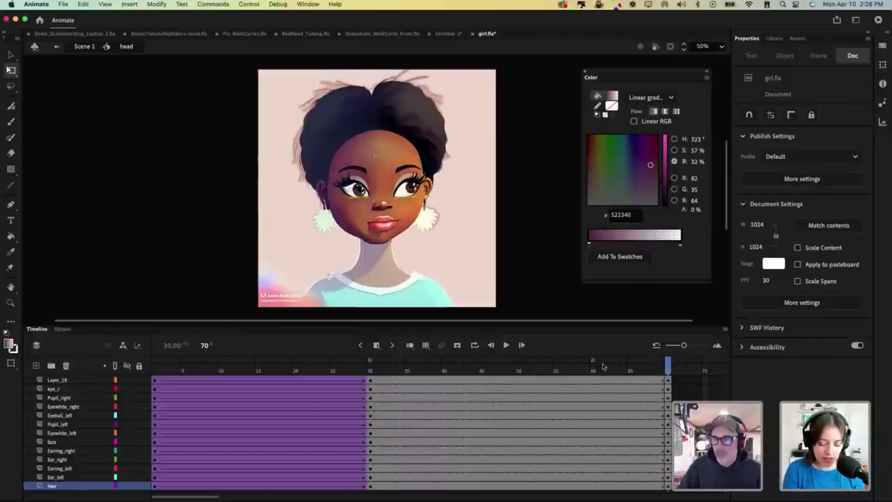
click(421, 219)
drag(428, 214, 431, 214)
drag(408, 128, 405, 128)
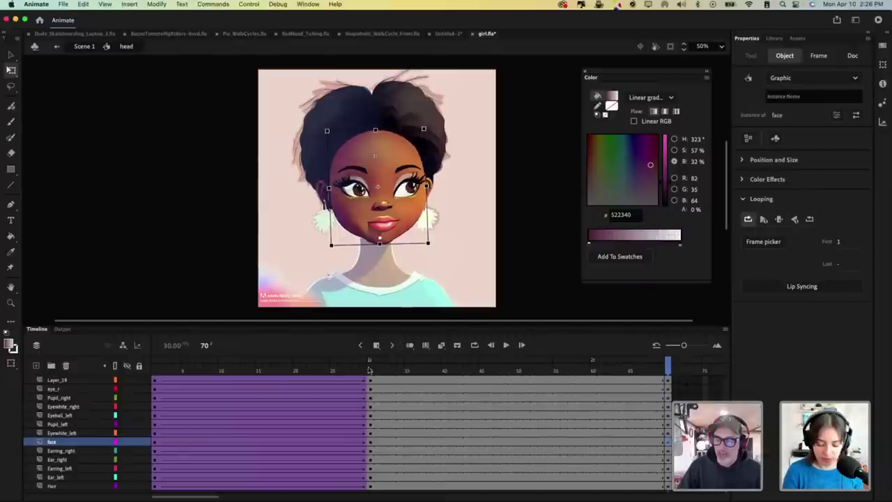
Step: Create classic tweens on all head layers, from Nose to Hair, between frames 30 and 70
drag(369, 370, 586, 370)
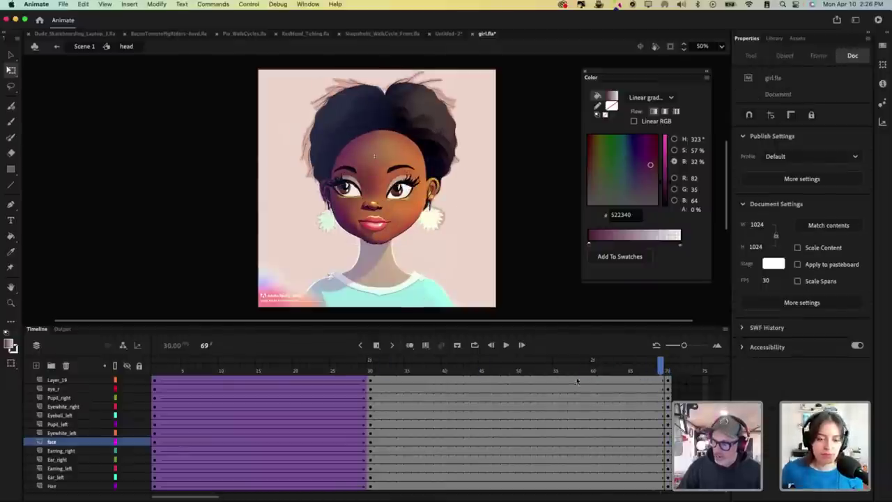
drag(580, 325, 583, 256)
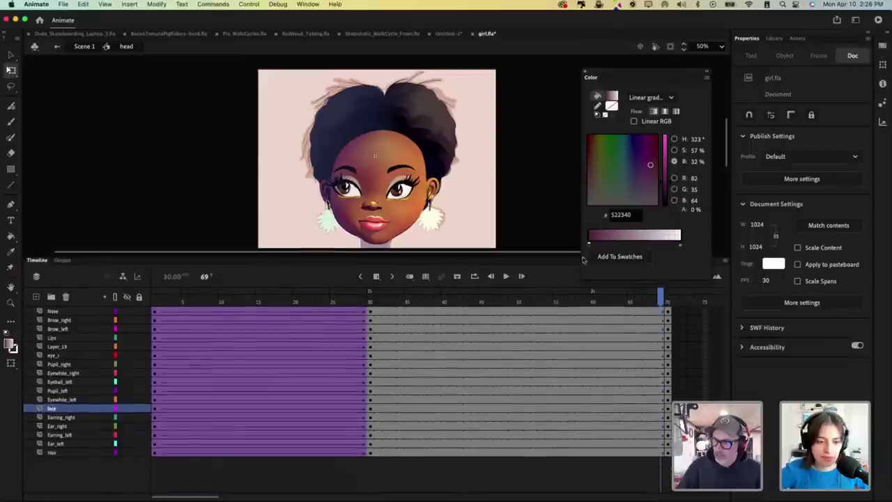
drag(549, 311, 461, 473)
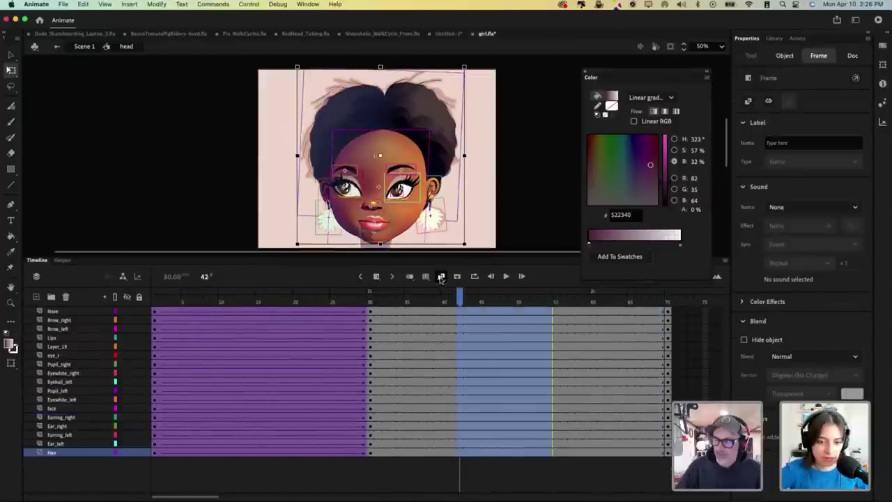
click(441, 277)
Step: Apply an Ease In Out preset to the selected tweens and scrub back to frame 1 to preview the turn
click(793, 206)
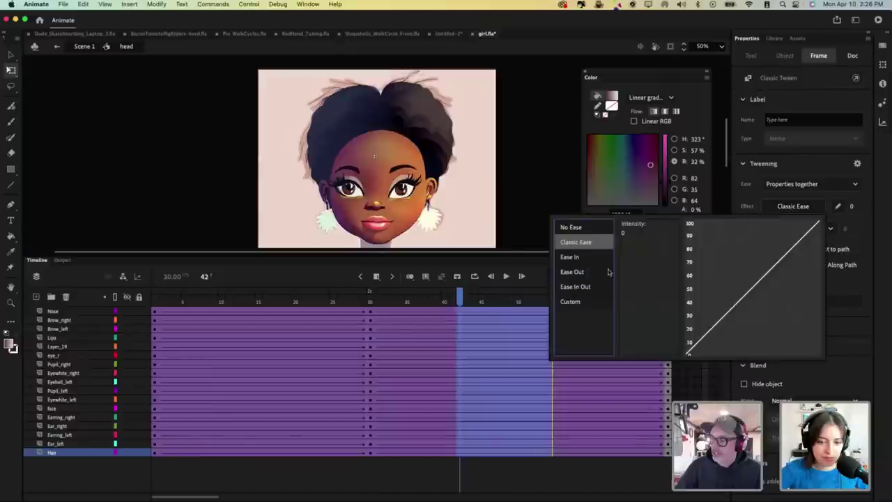
click(578, 285)
double_click(634, 241)
drag(477, 297, 100, 370)
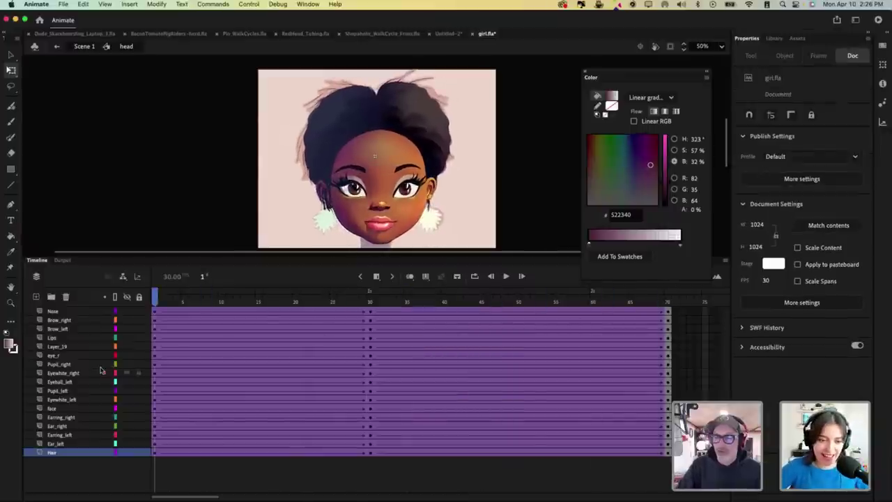
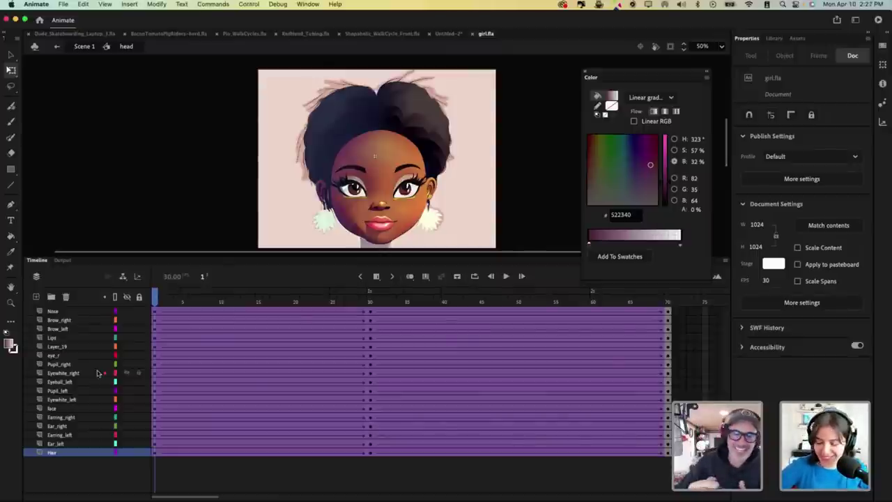
Step: Check the head symbol's last keyframe at frame 70 and return to Scene 1 to review the end of its timeline
click(85, 47)
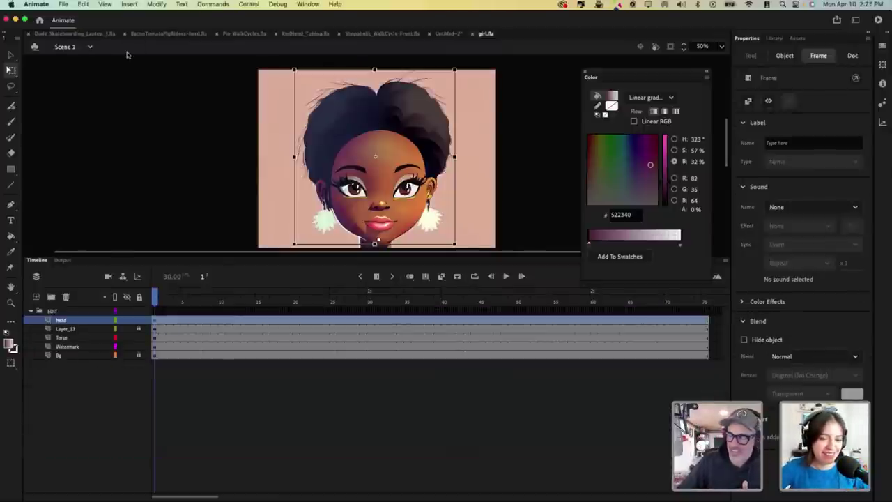
double_click(419, 159)
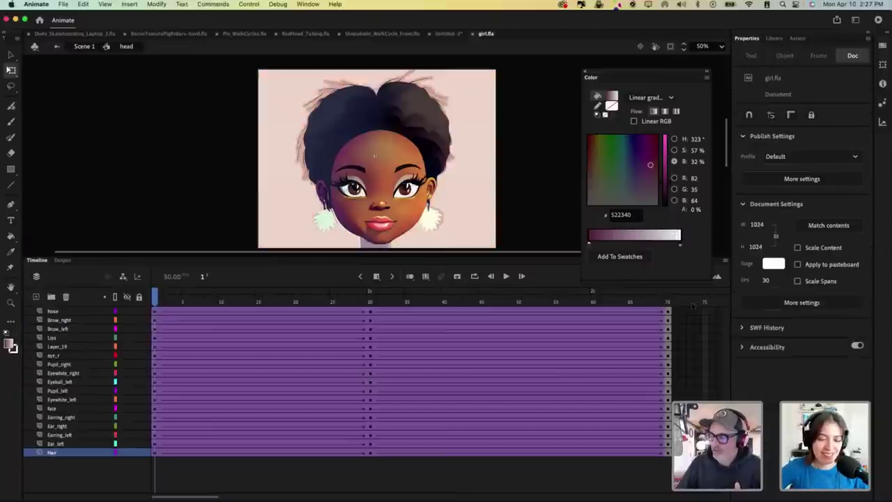
click(669, 302)
click(89, 49)
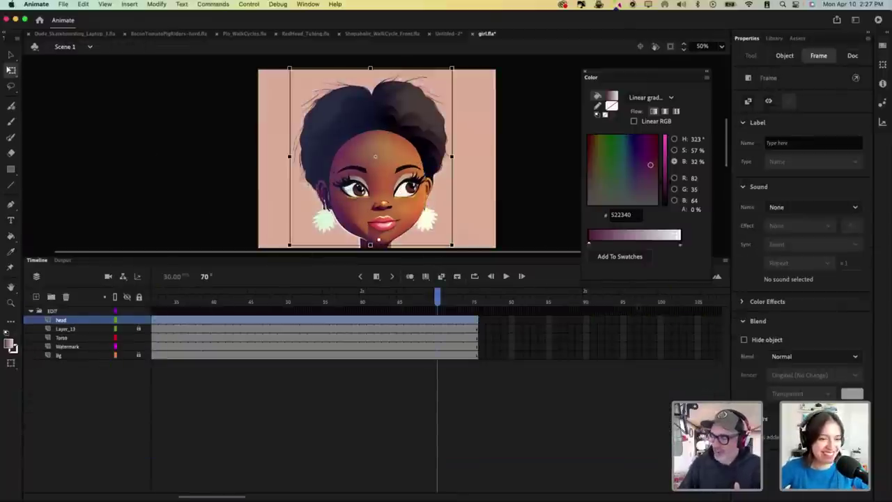
drag(468, 302, 385, 301)
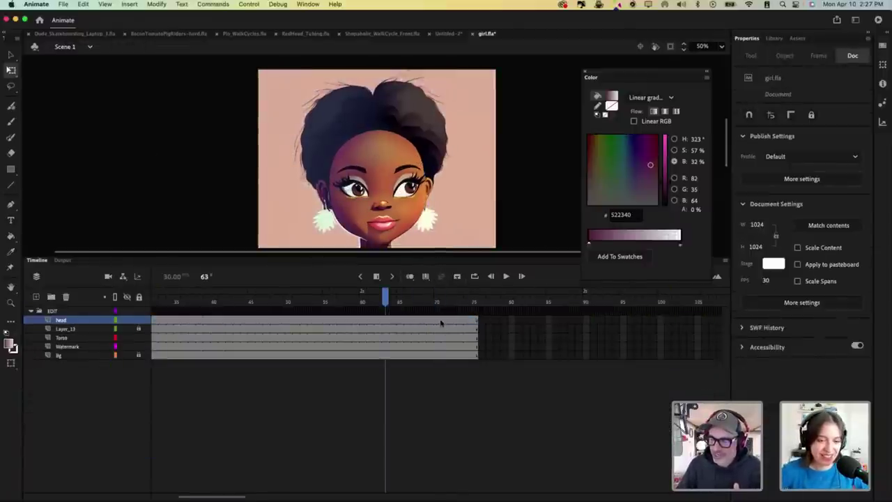
click(458, 320)
right_click(463, 337)
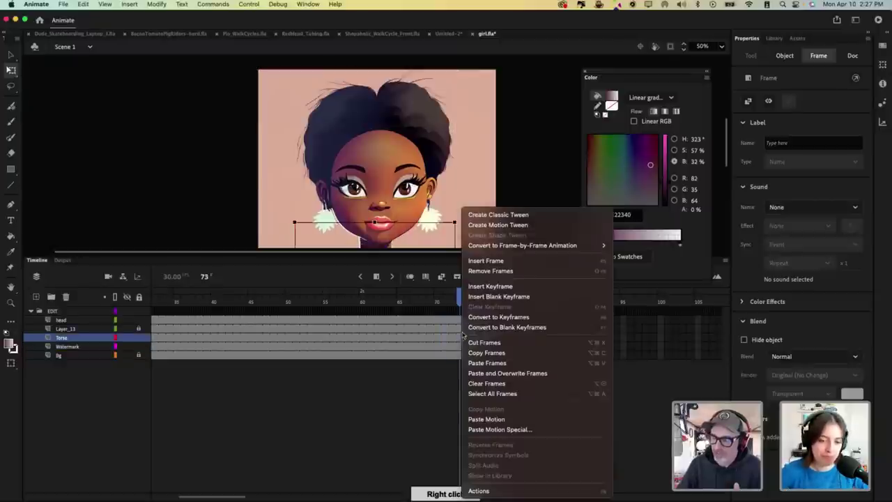
click(438, 330)
drag(444, 320, 480, 372)
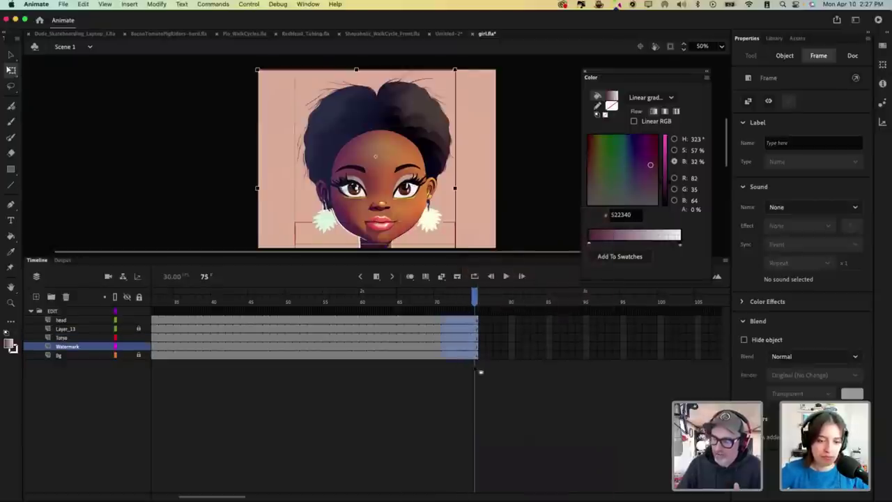
right_click(458, 334)
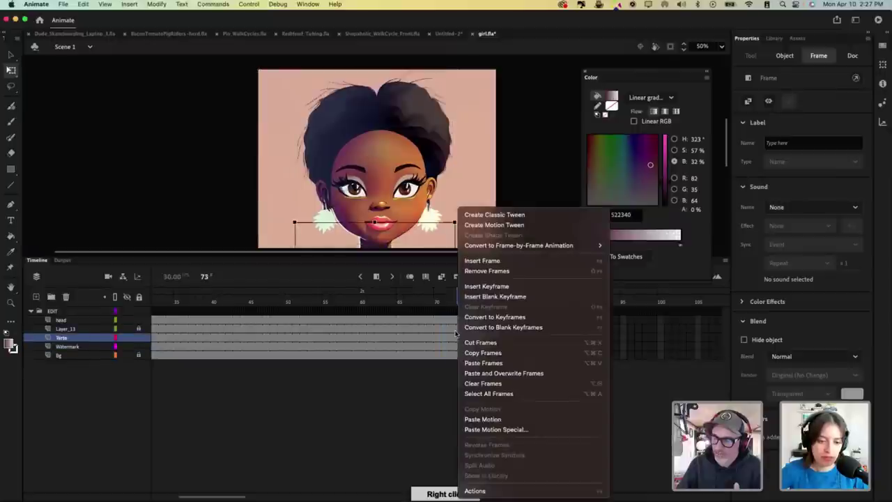
click(423, 361)
Step: Remove frames 71 to 75 from all layers in Scene 1
drag(445, 320, 480, 365)
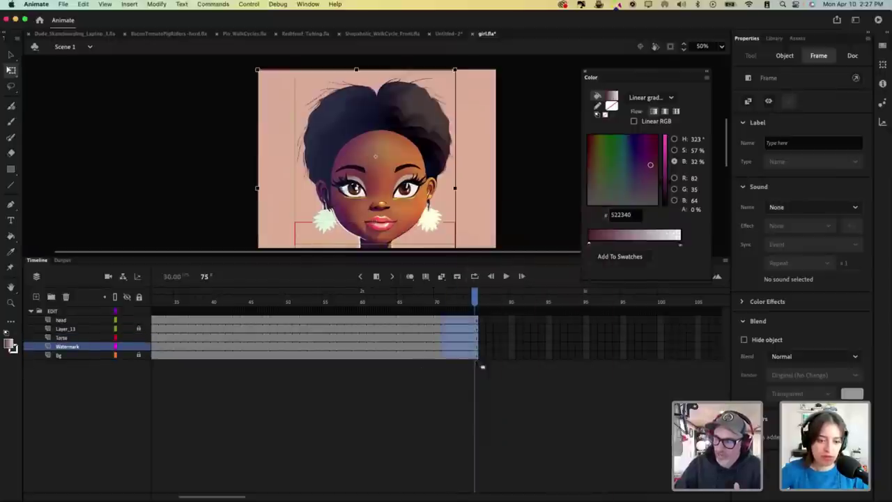
right_click(457, 337)
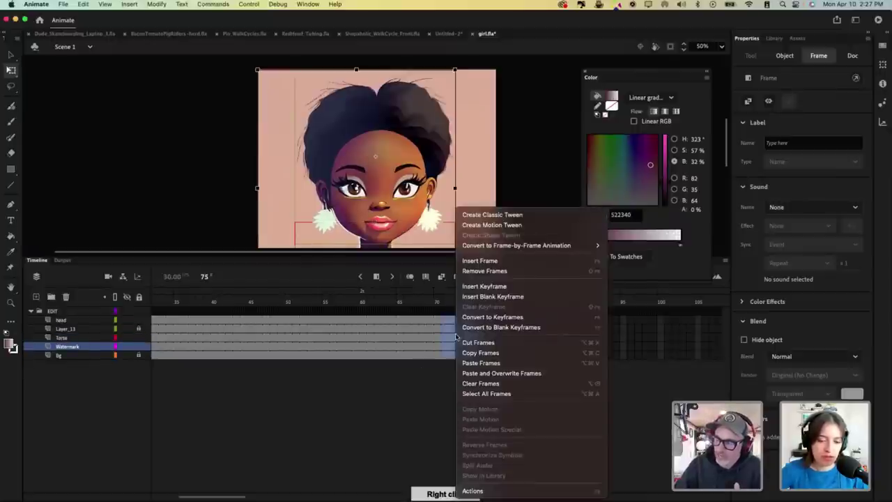
click(484, 270)
Step: Select the head instance at frame 70 of Scene 1 and shrink the timeline area to show the full stage
click(440, 301)
click(415, 181)
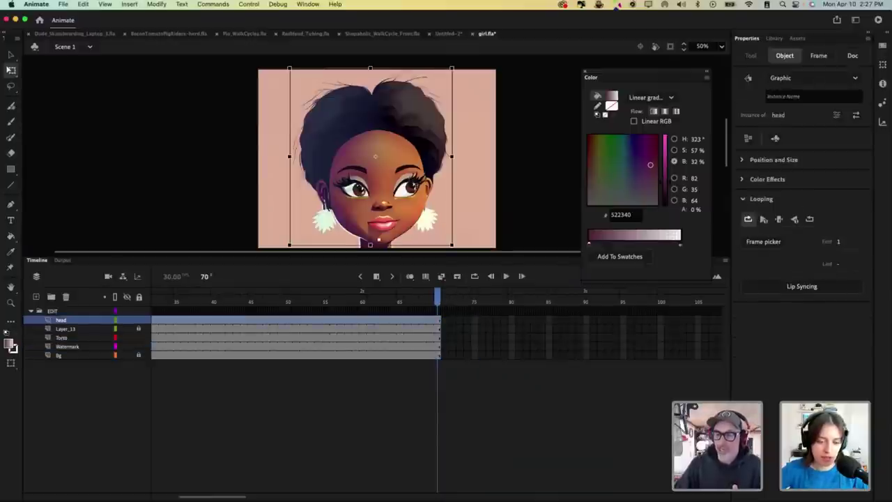
drag(409, 257, 409, 347)
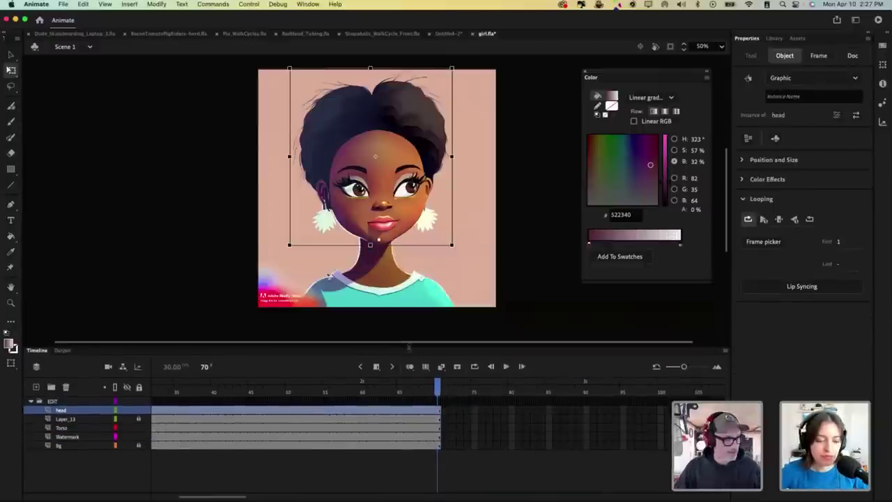
Step: Play Scene 1's timeline to preview the head turn and return to the head layer's first frame
click(452, 418)
key(Return)
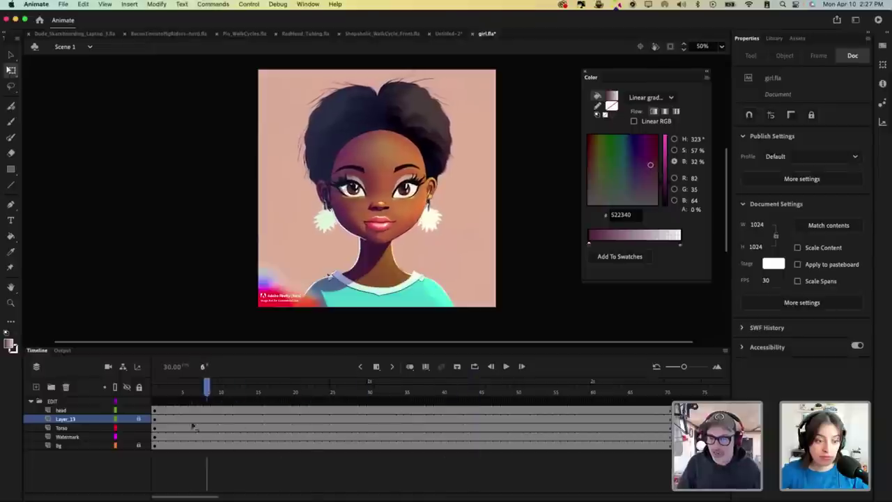
click(154, 417)
click(155, 410)
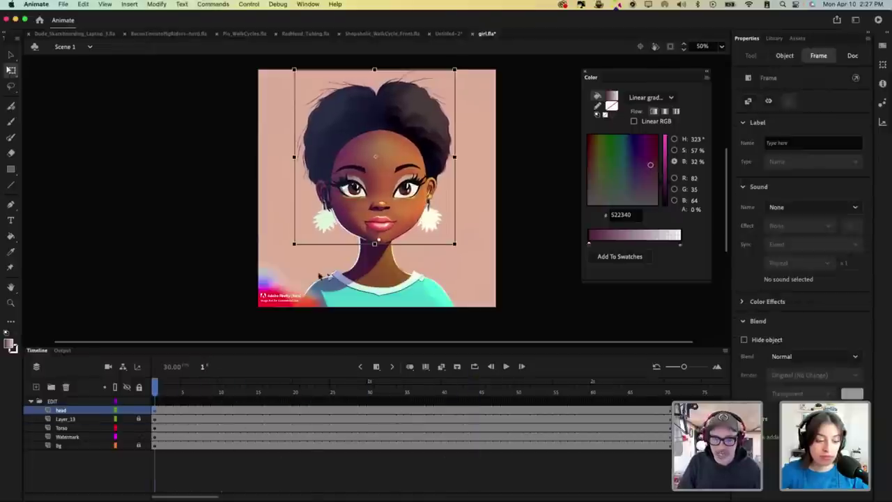
Step: Insert keyframes on the head layer of Scene 1 at frames 30 and 70
drag(156, 394, 380, 406)
click(378, 411)
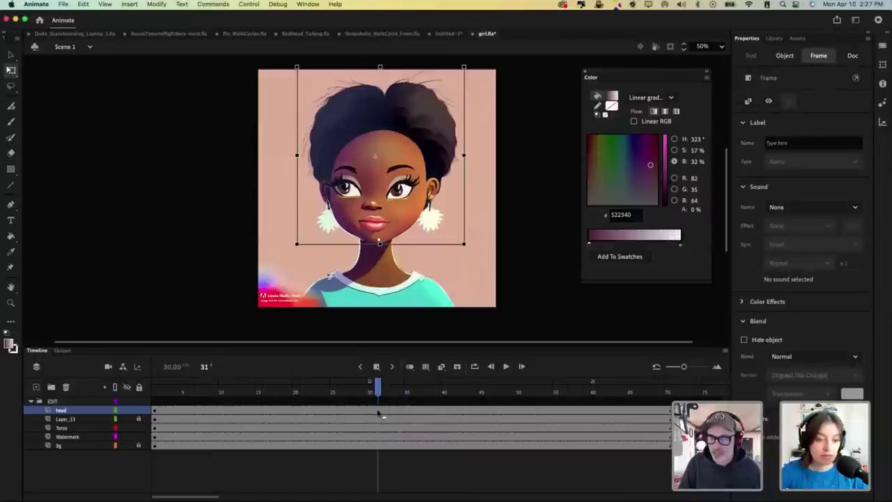
click(373, 414)
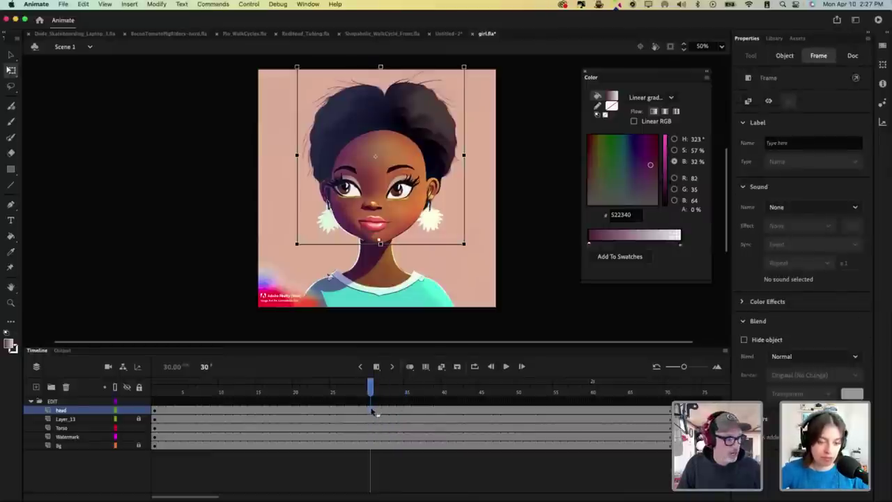
click(668, 412)
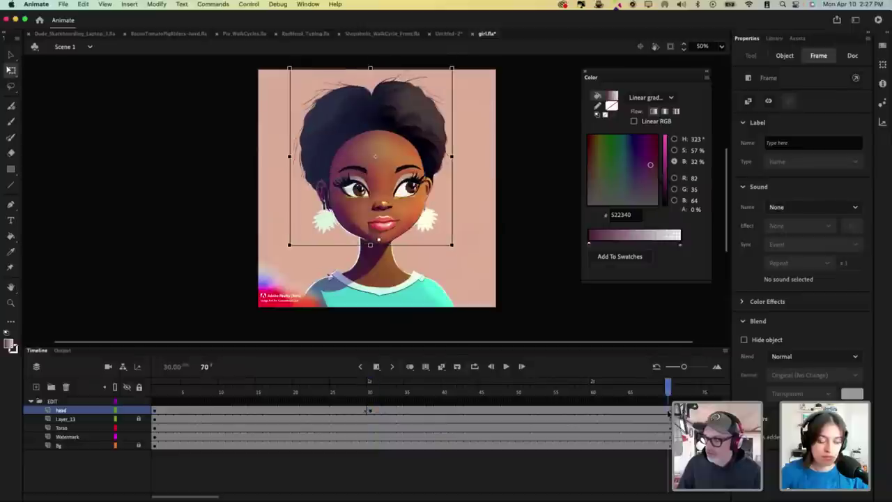
Step: At frame 30, rotate the head instance clockwise into a tilt and nudge it slightly left over the neck
click(373, 411)
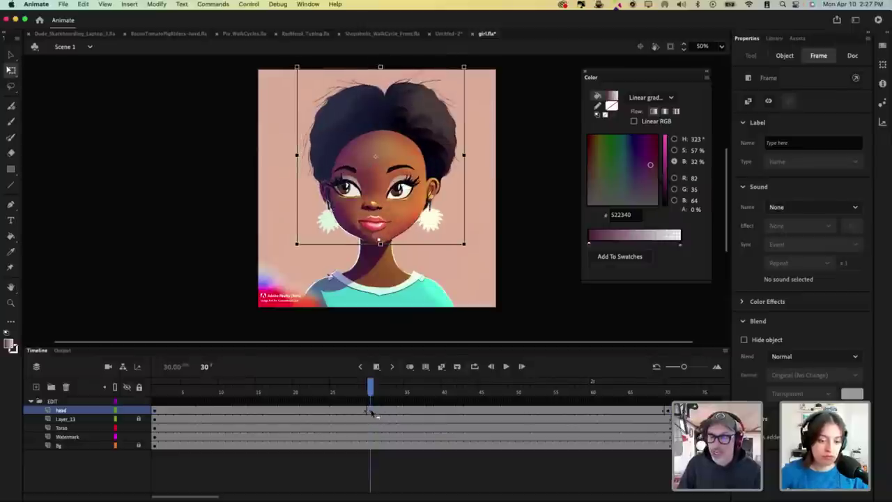
drag(469, 68, 493, 85)
key(Left)
key(Left)
key(Left)
key(Left)
key(Left)
key(Left)
key(Left)
key(Left)
key(Left)
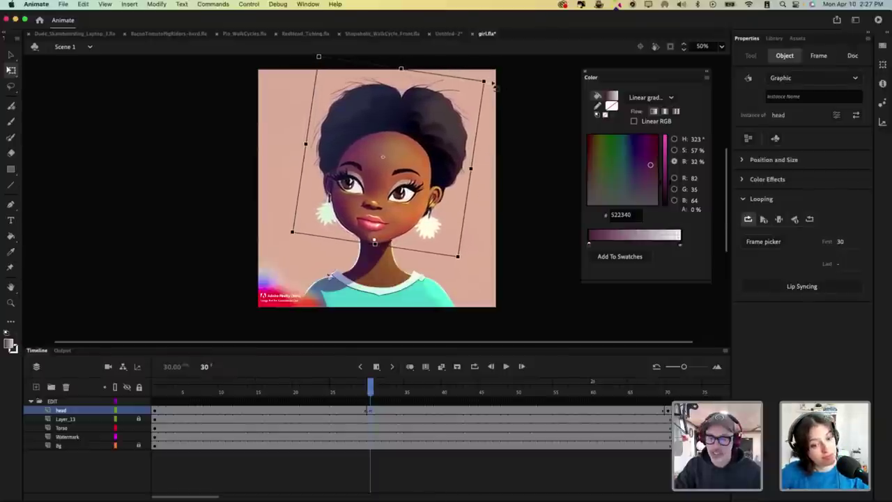
Step: Create a classic tween on the head layer between frames 1 and 30 and apply an Ease In Out preset
click(335, 415)
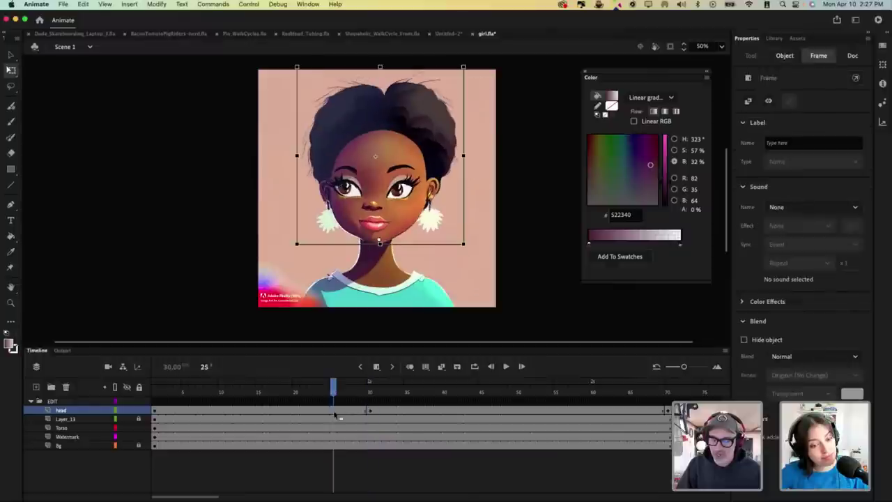
click(441, 367)
click(804, 207)
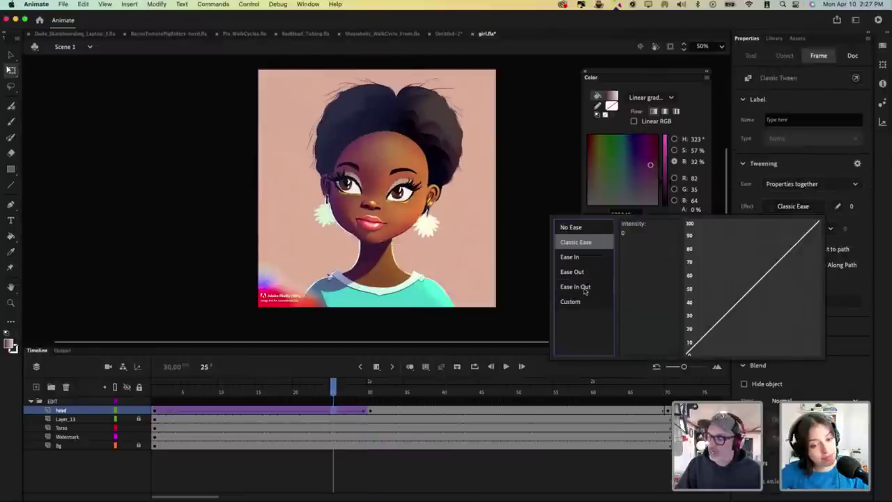
click(585, 288)
click(652, 227)
Step: Play and scrub the eased head tilt, examine the matching frames inside the head symbol, and return to Scene 1
key(Return)
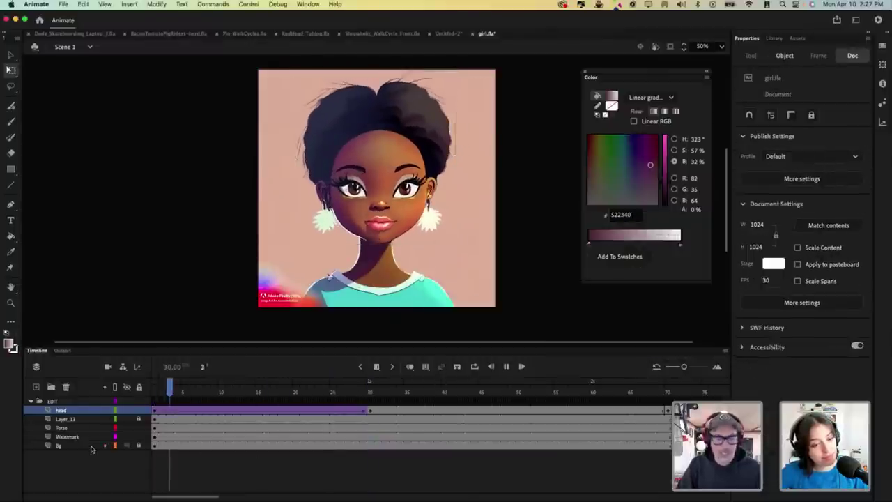
key(Return)
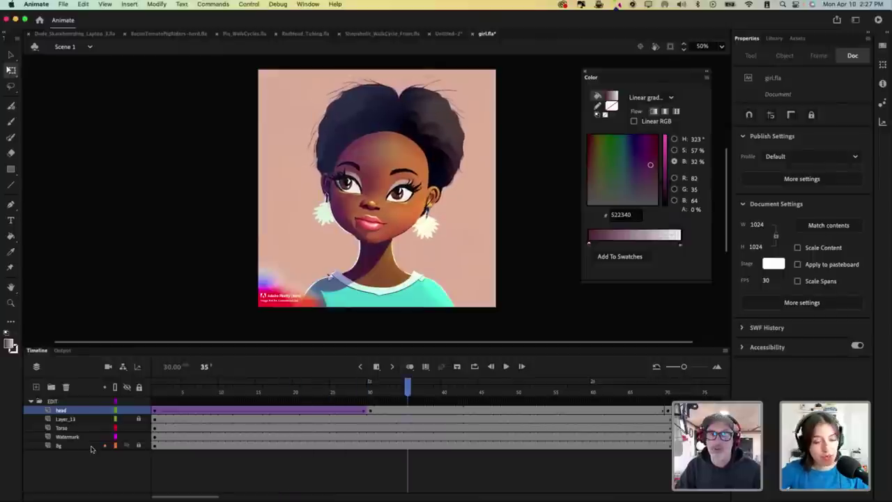
key(Return)
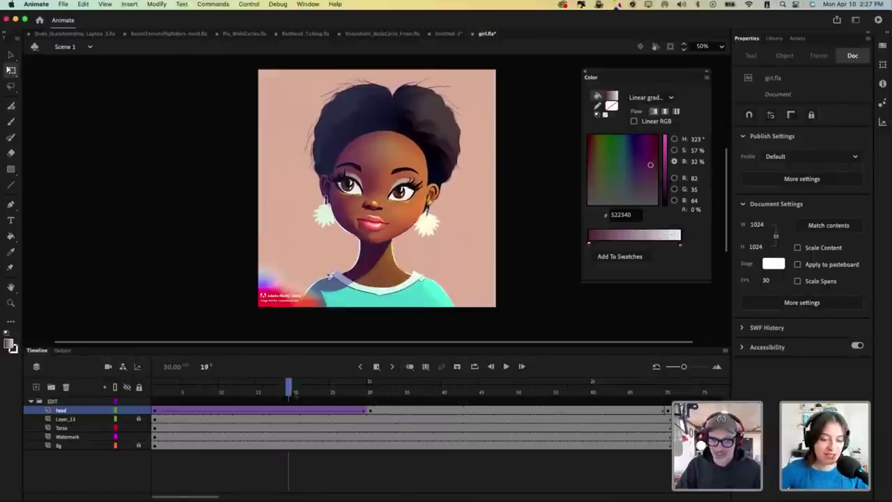
drag(363, 390, 145, 414)
click(311, 413)
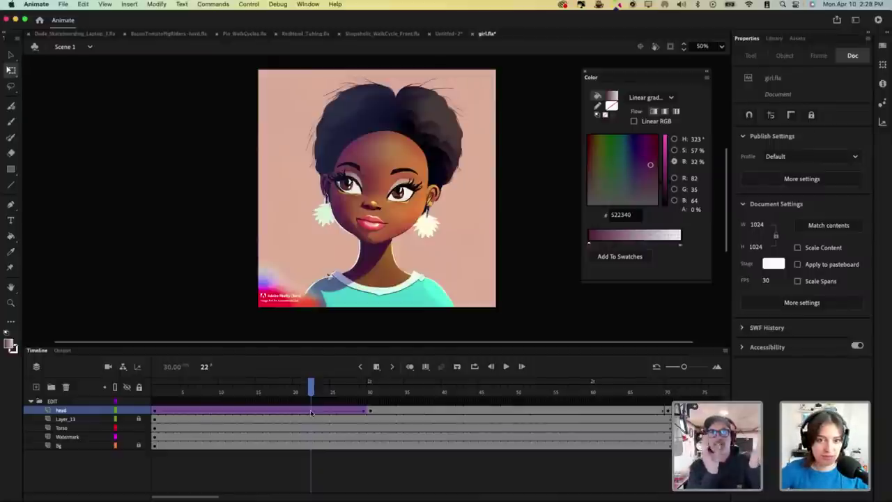
click(368, 394)
double_click(392, 209)
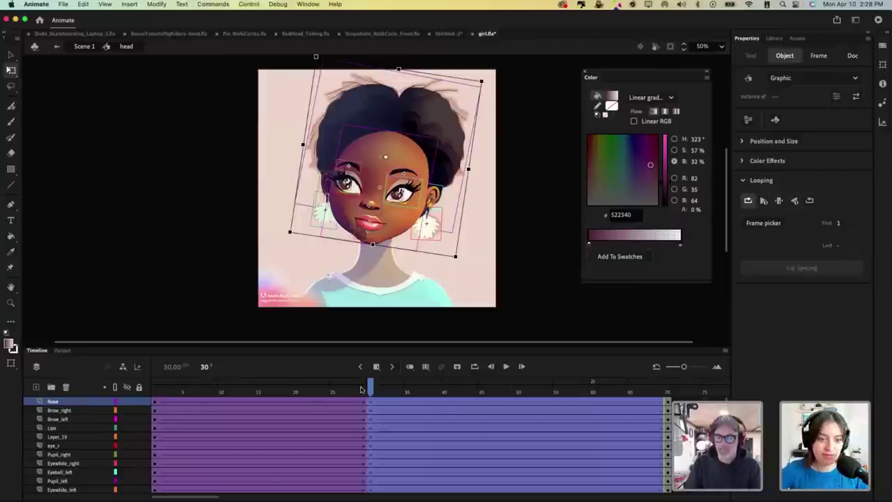
drag(361, 389, 433, 403)
double_click(550, 290)
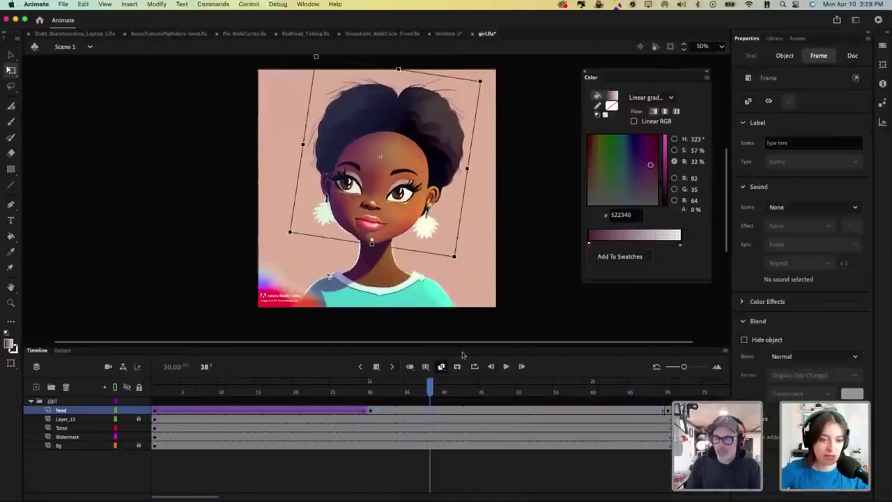
Step: Create a classic tween on the head layer between frames 30 and 70 with the Quad Ease-In-Out effect
click(442, 366)
click(786, 207)
click(583, 286)
double_click(635, 230)
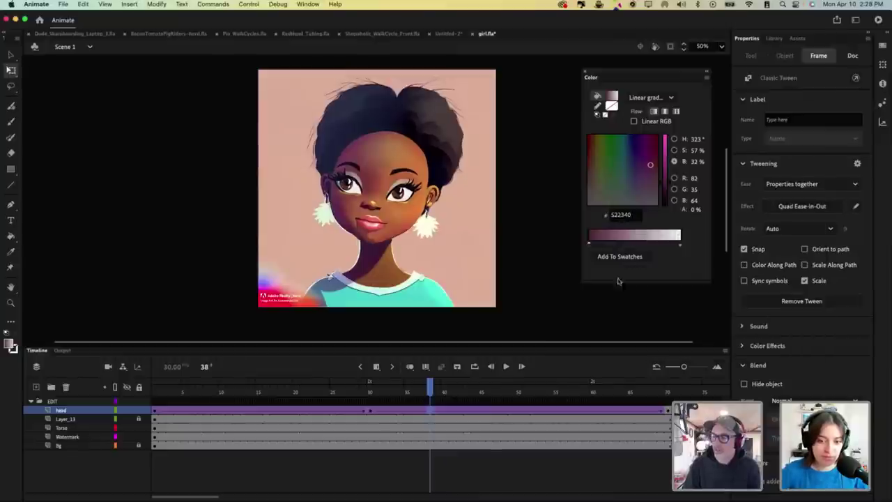
Step: Scrub Scene 1 from frame 1 to frame 70 to check the complete head tilt and return
drag(430, 384, 401, 421)
drag(401, 388, 444, 380)
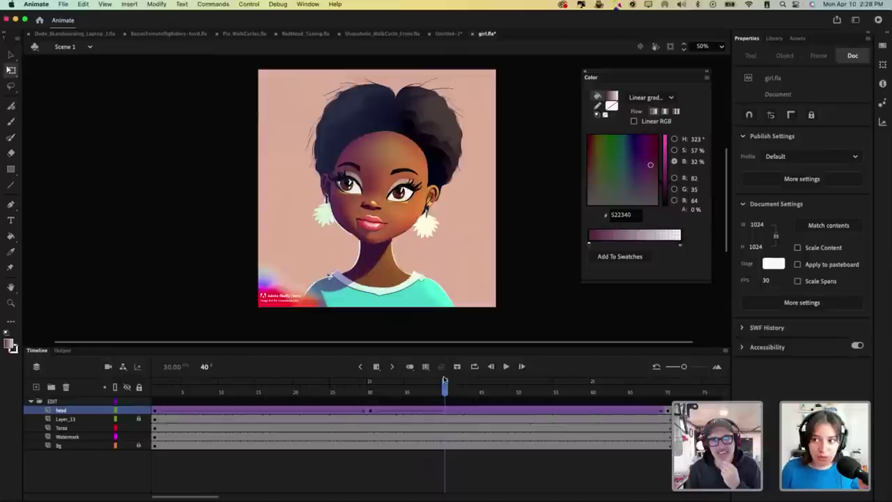
drag(445, 388, 155, 437)
drag(179, 388, 660, 388)
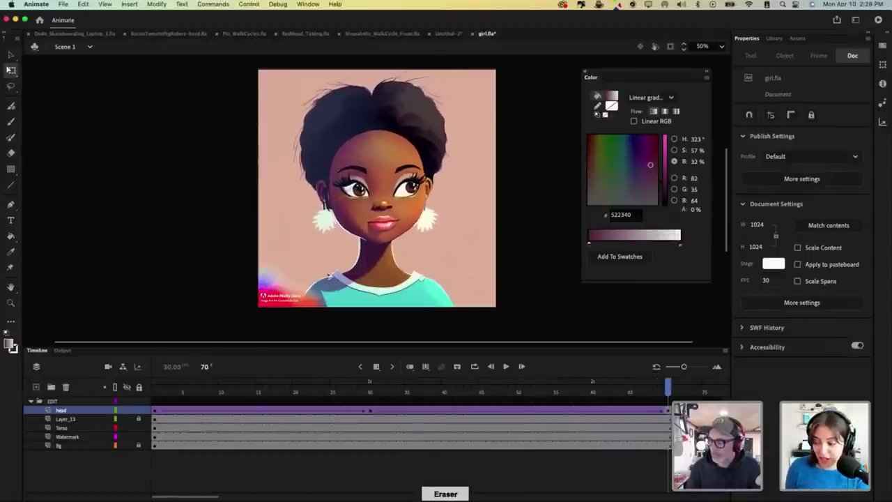
Step: Extend all Scene 1 layers well past frame 140 and select the head instance at frame 70
drag(715, 419, 774, 448)
drag(643, 410, 770, 451)
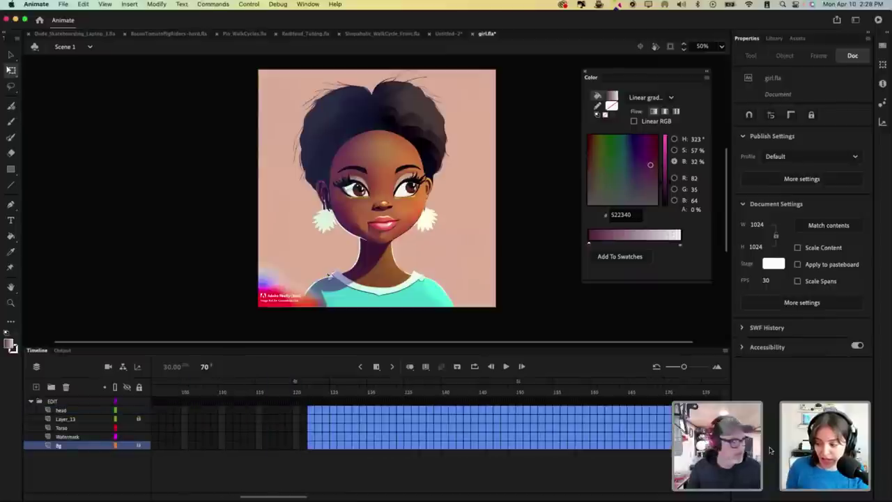
key(F5)
drag(516, 388, 337, 432)
key(comma)
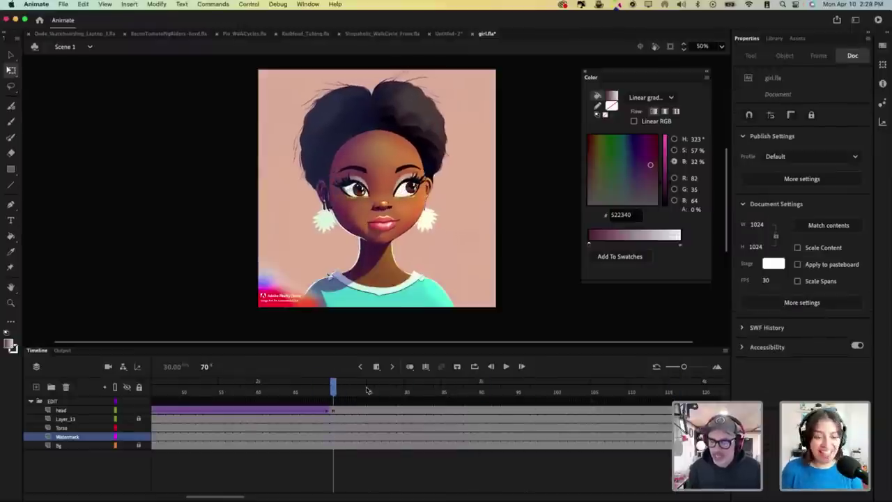
click(423, 223)
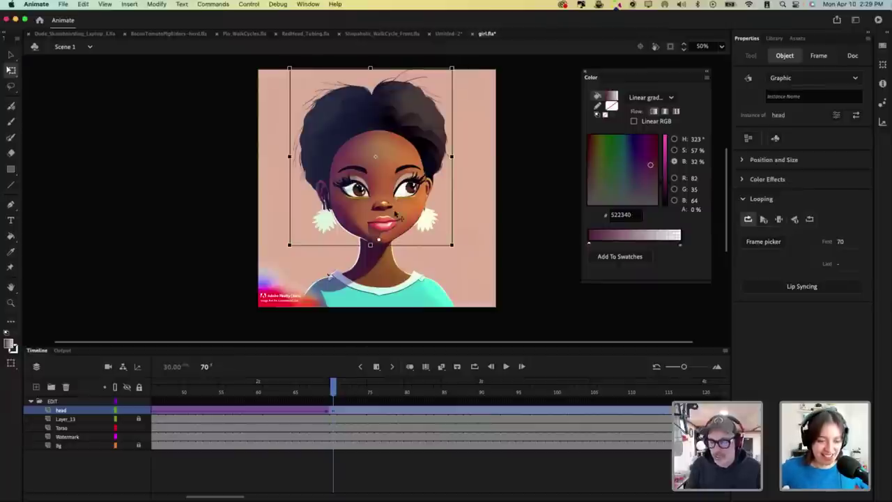
Step: Remove all frames after frame 140 from every layer in Scene 1
drag(337, 385, 687, 439)
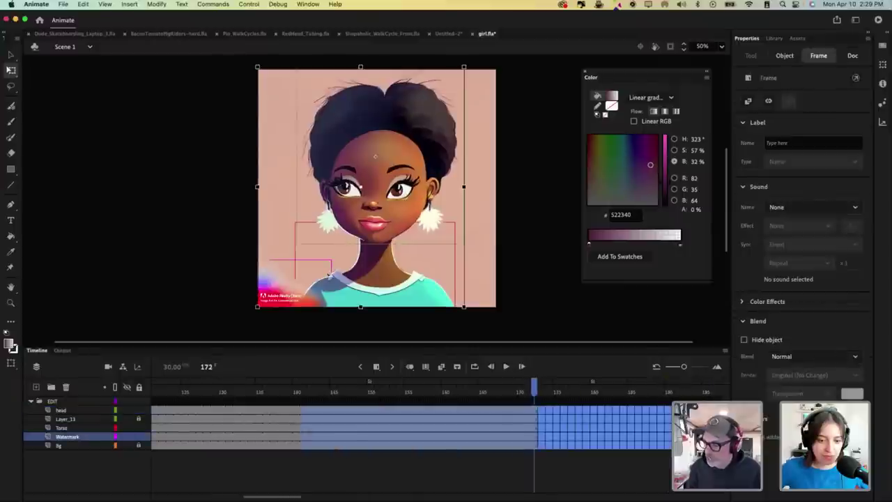
right_click(511, 422)
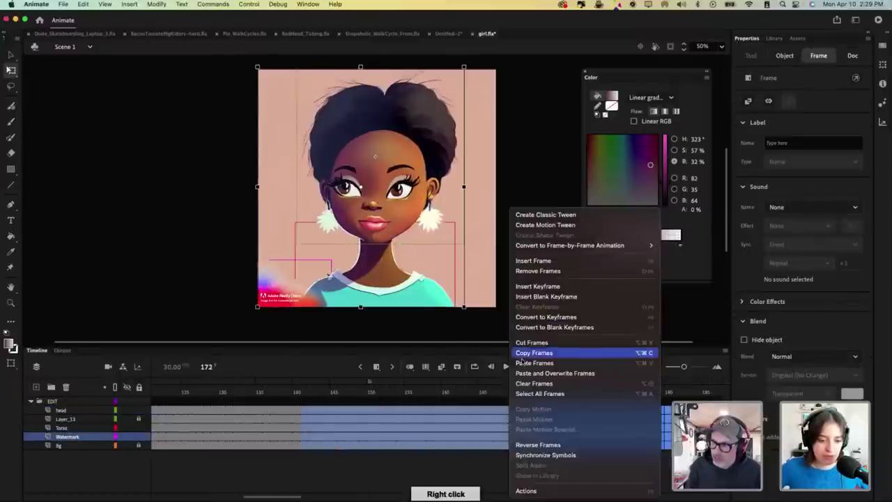
click(537, 271)
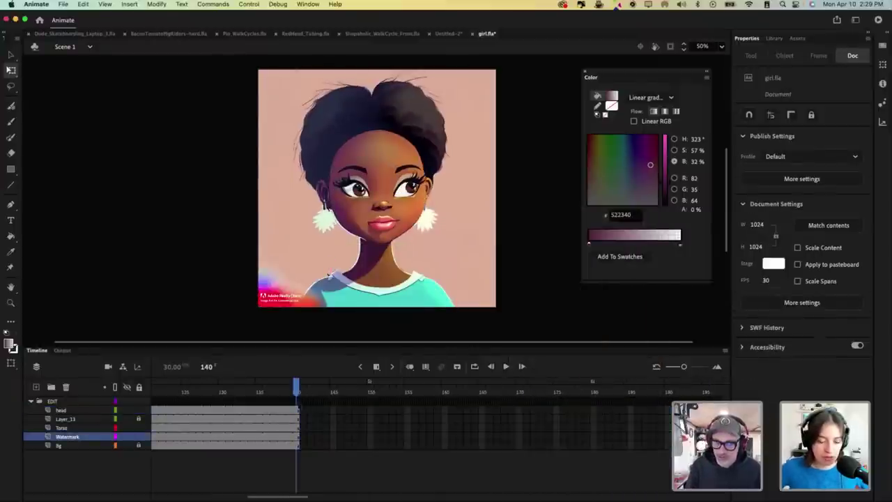
Step: Insert head layer keyframes at frames 140 and 104, and tilt the head counterclockwise at frame 104
click(300, 411)
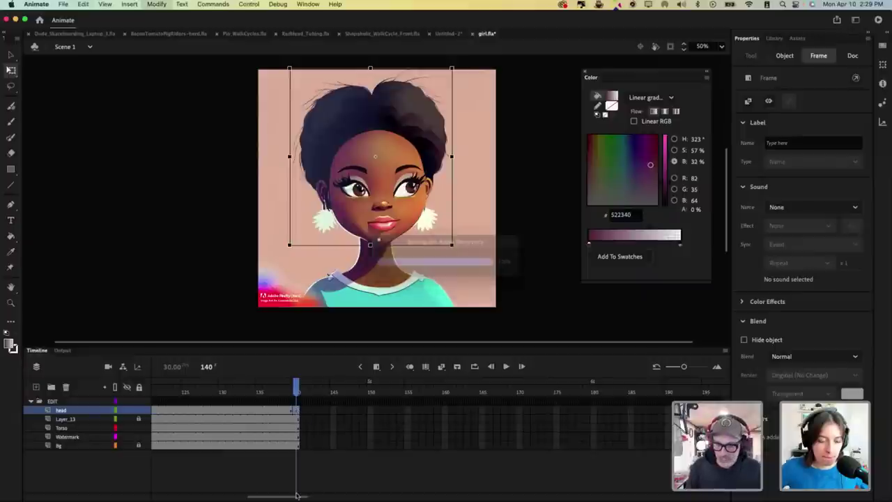
drag(299, 497, 251, 498)
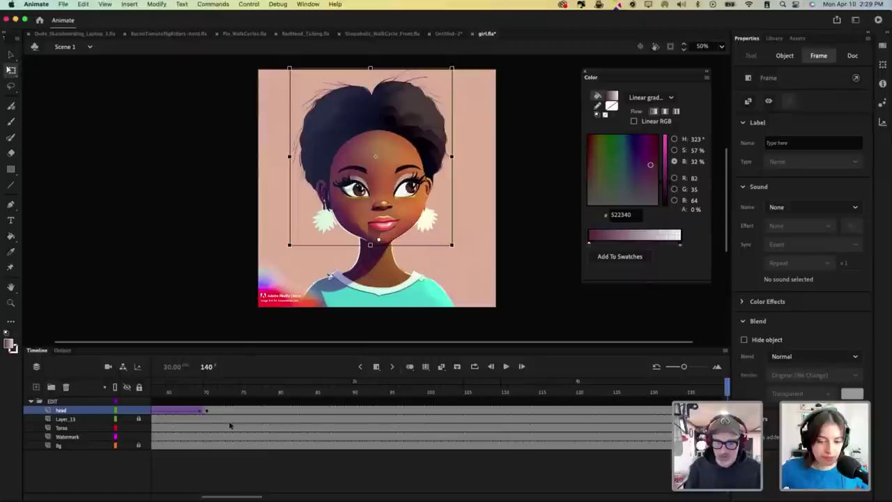
drag(198, 395, 458, 387)
click(459, 411)
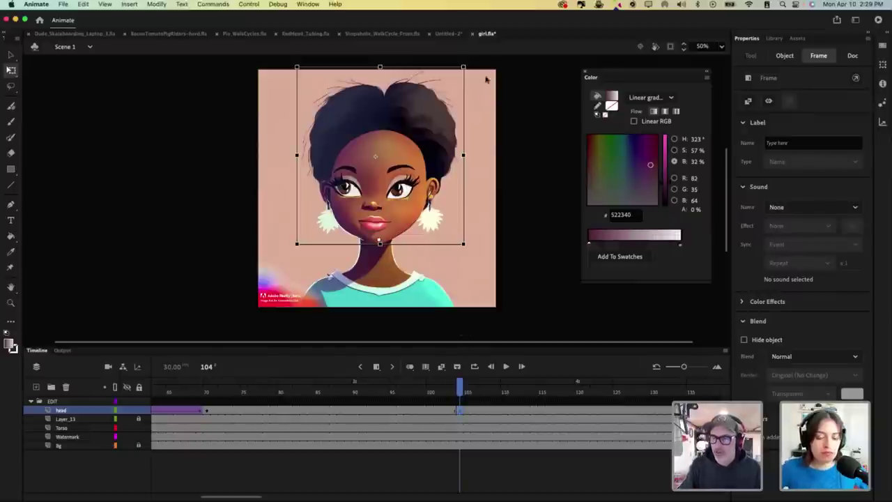
drag(470, 72, 462, 116)
key(Right)
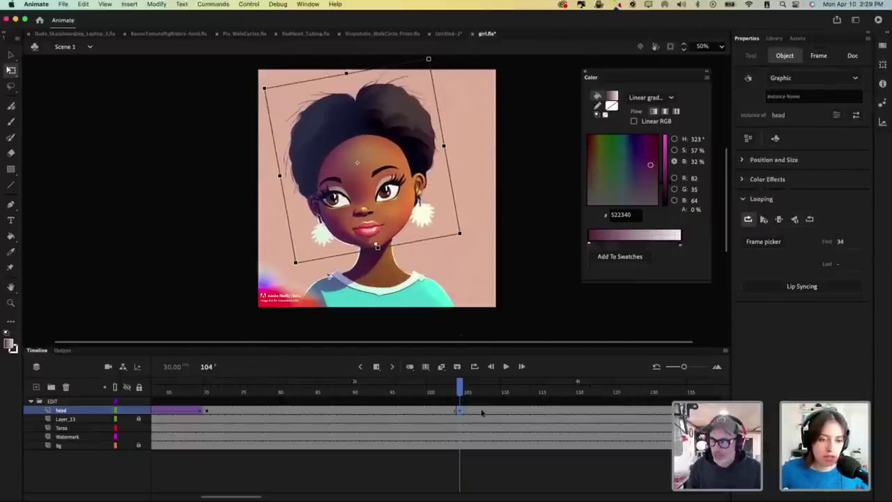
Step: Create classic tweens with Quad Ease-In-Out on both head spans around frame 104 and play the result
drag(424, 412, 497, 410)
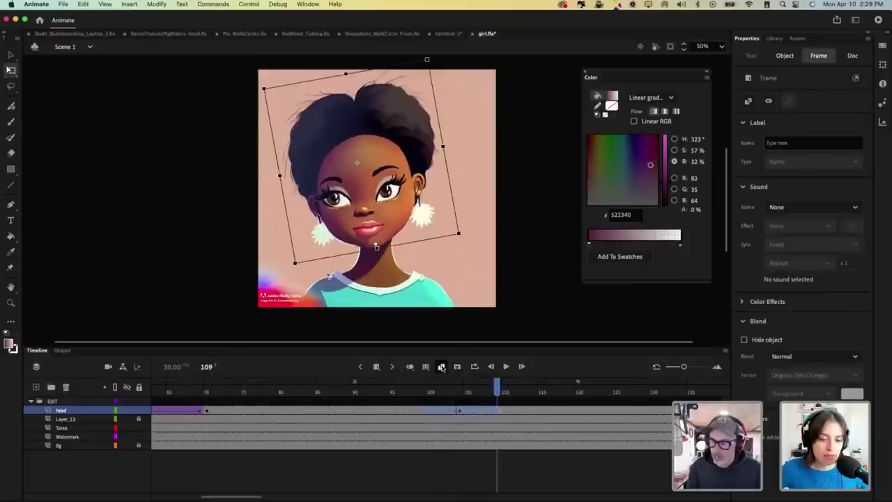
click(442, 367)
click(788, 204)
click(578, 287)
click(645, 225)
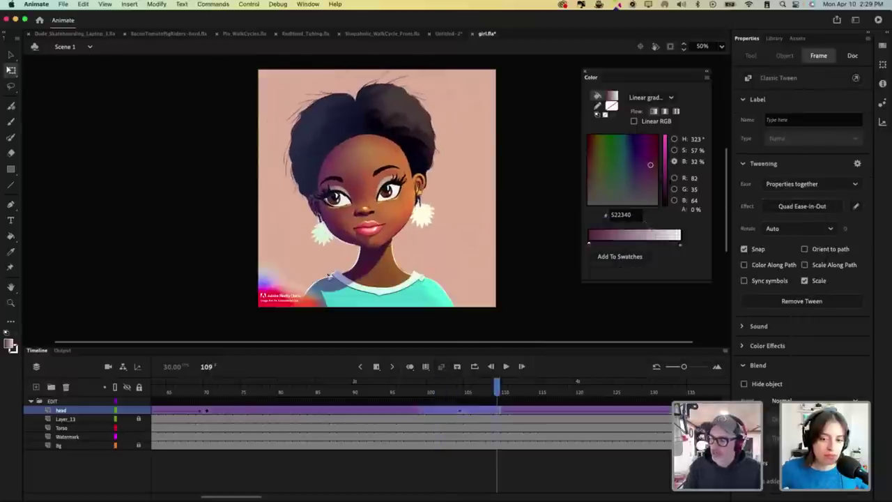
key(Return)
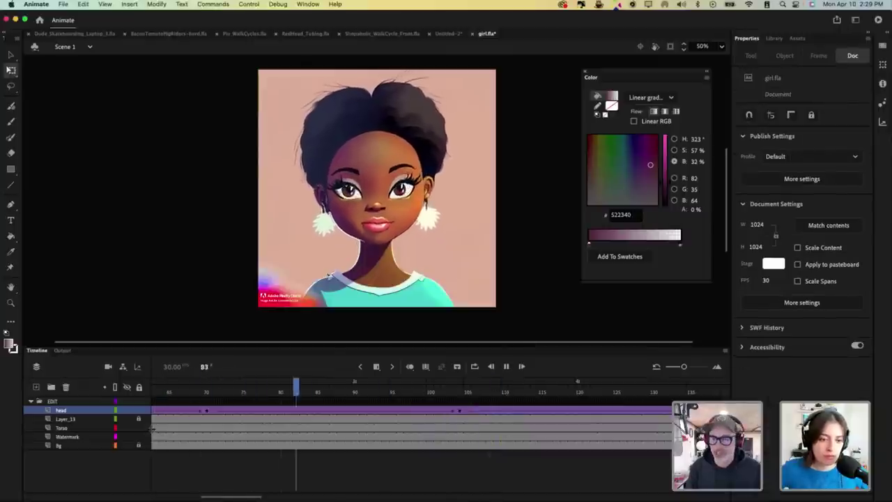
click(219, 417)
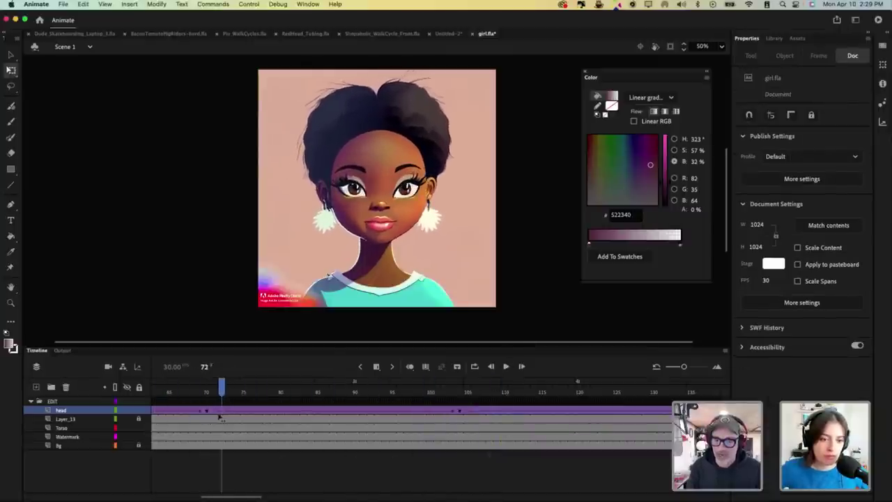
Step: Check the head instance's first loop frame at frame 70 and inspect the end of the head symbol's timeline
click(207, 411)
click(409, 188)
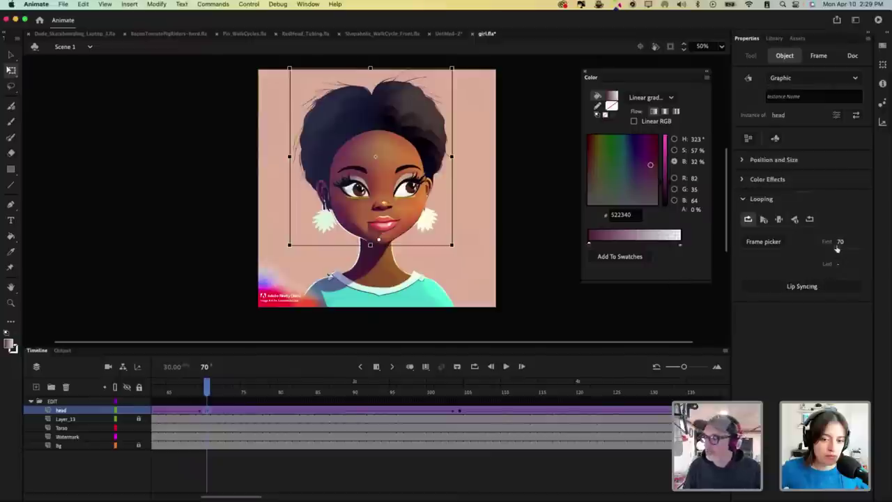
double_click(391, 222)
click(437, 387)
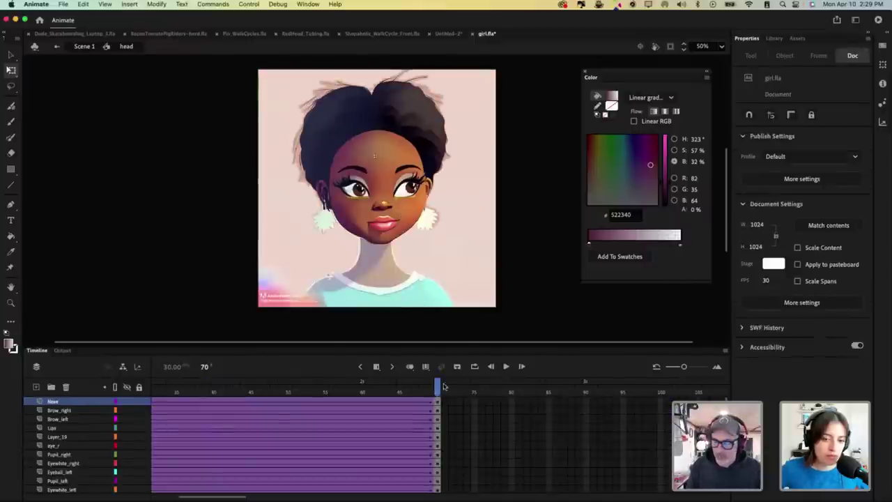
key(Return)
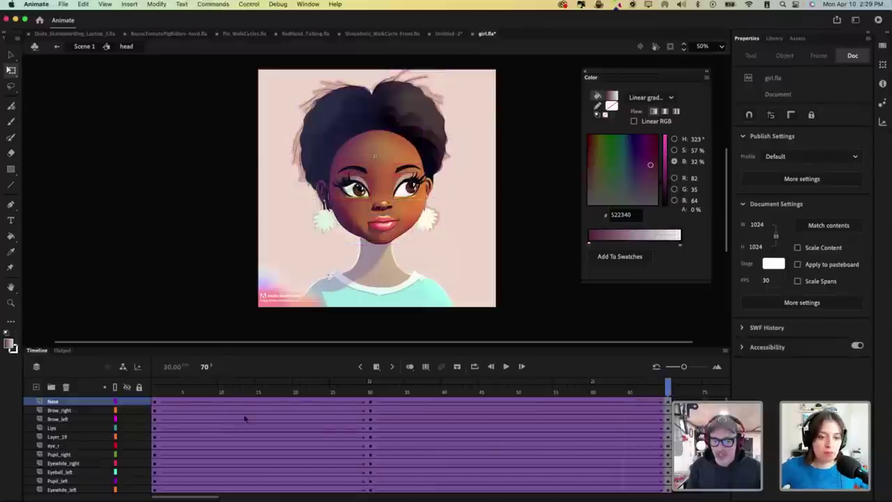
Step: Copy the frame 1 keyframes of every layer in the head symbol to frame 100
click(155, 393)
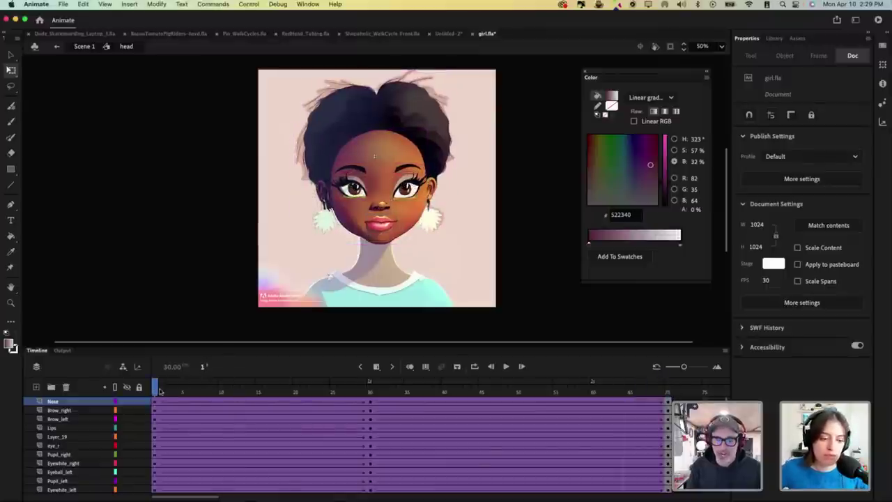
drag(272, 345, 272, 262)
drag(157, 346, 156, 464)
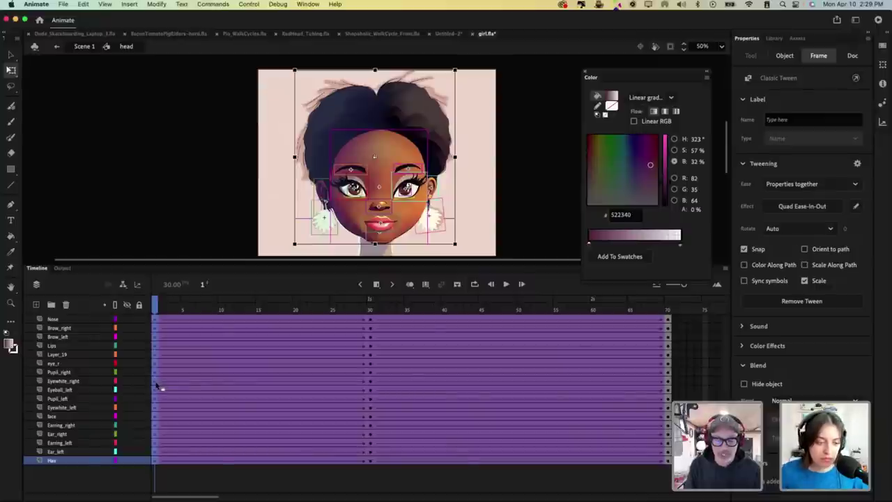
drag(158, 387, 604, 383)
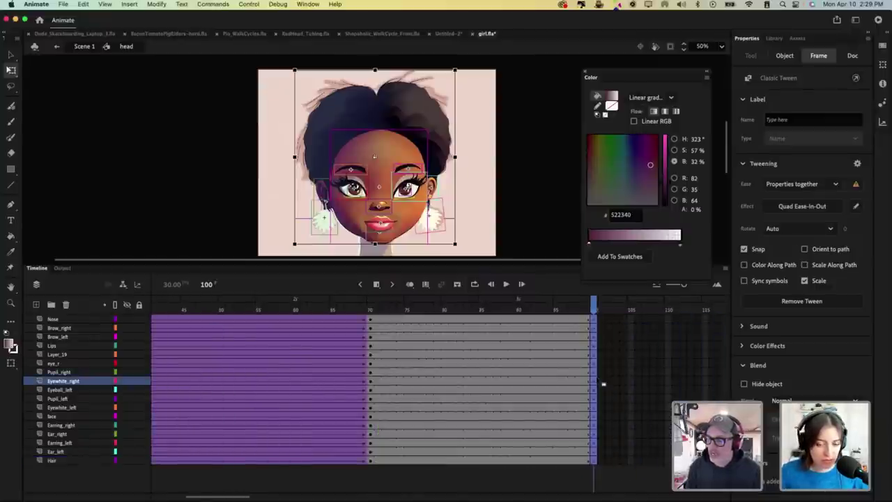
Step: Create classic tweens with Quad Ease-In-Out between frames 70 and 100 on all head symbol layers and play the result
drag(502, 325, 481, 460)
click(443, 285)
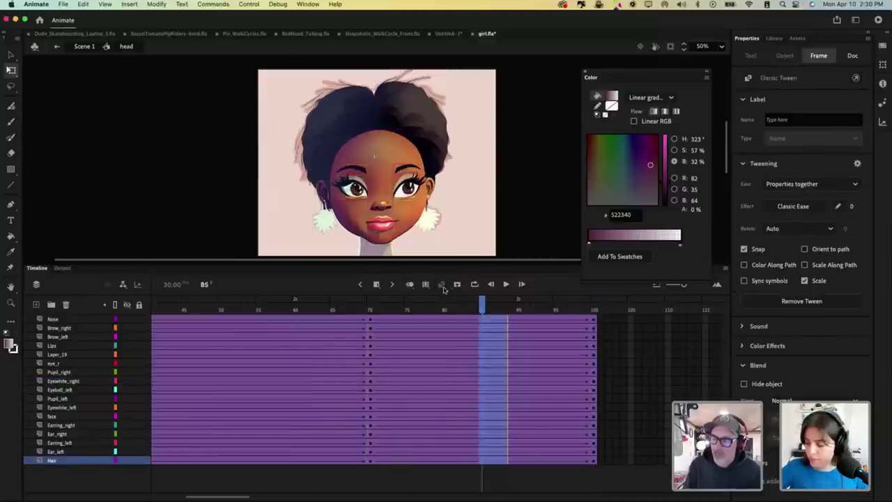
click(794, 206)
click(575, 287)
click(632, 227)
drag(465, 305, 607, 310)
key(Return)
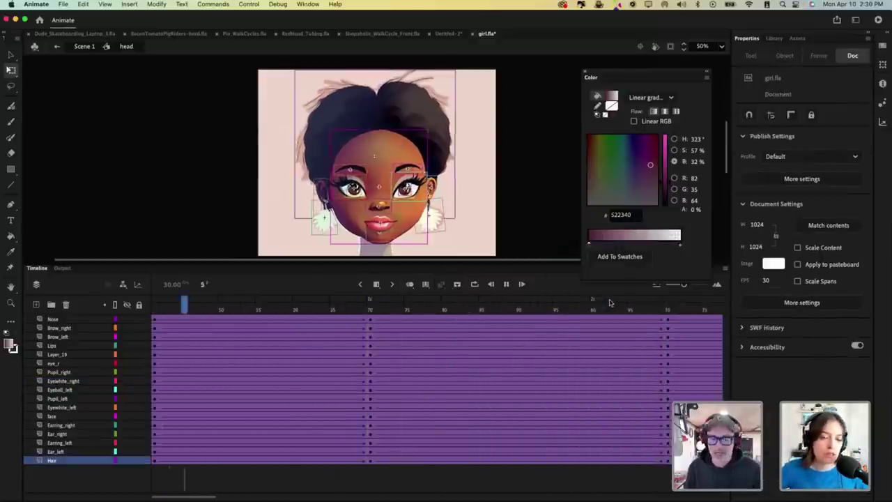
Step: Return to Scene 1 and clear the head layer's keyframe at frame 140
click(87, 46)
drag(638, 319, 718, 308)
drag(596, 306, 453, 332)
click(453, 307)
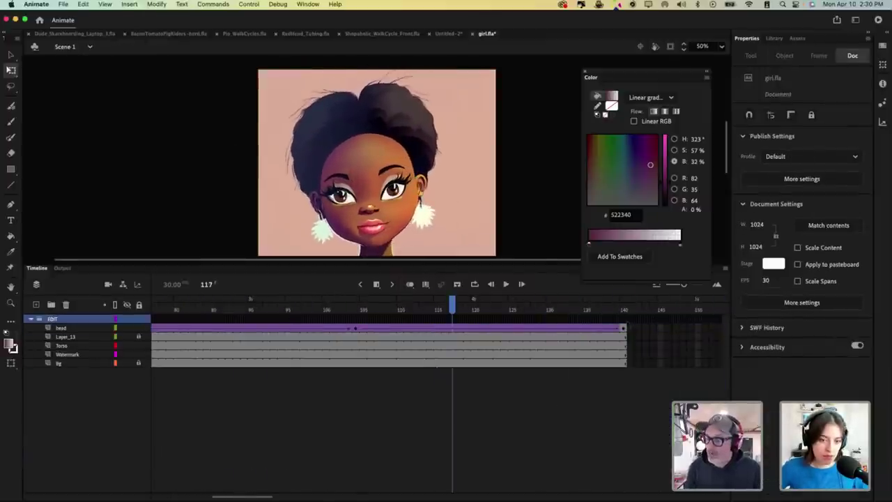
drag(352, 325, 647, 407)
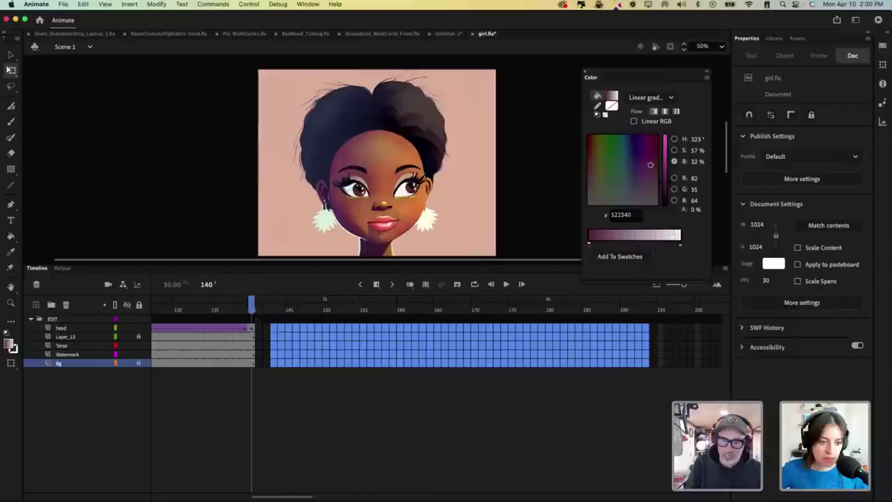
right_click(252, 329)
click(279, 308)
click(237, 327)
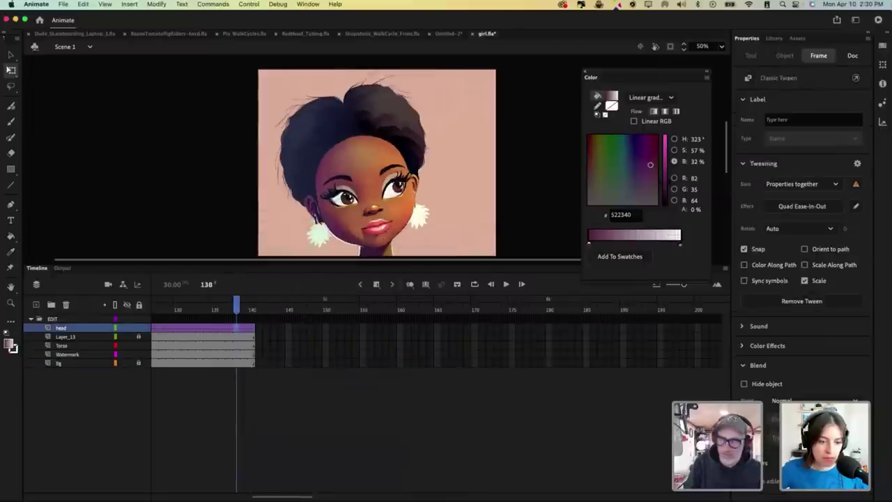
Step: Extend all Scene 1 layers to frame 200
click(242, 329)
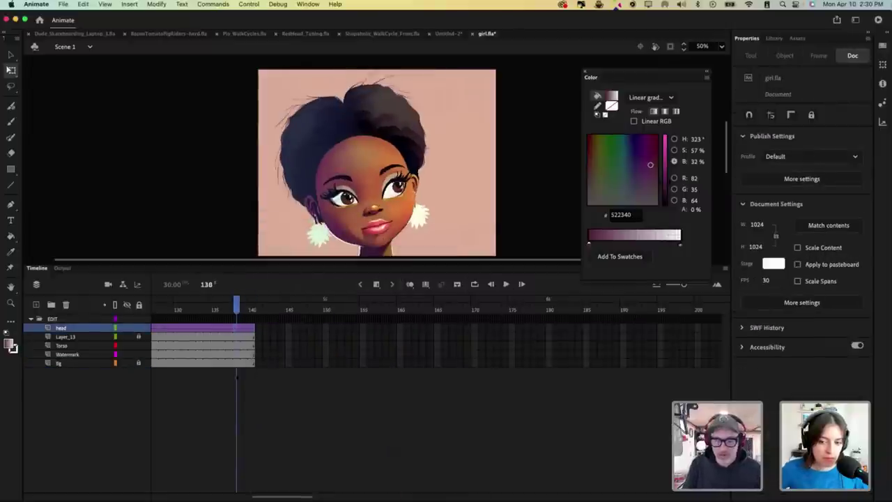
key(.)
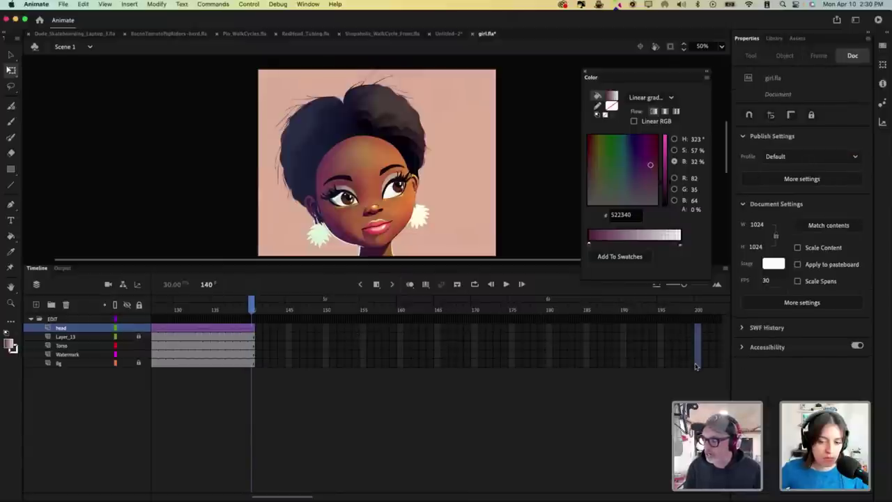
drag(696, 366, 699, 362)
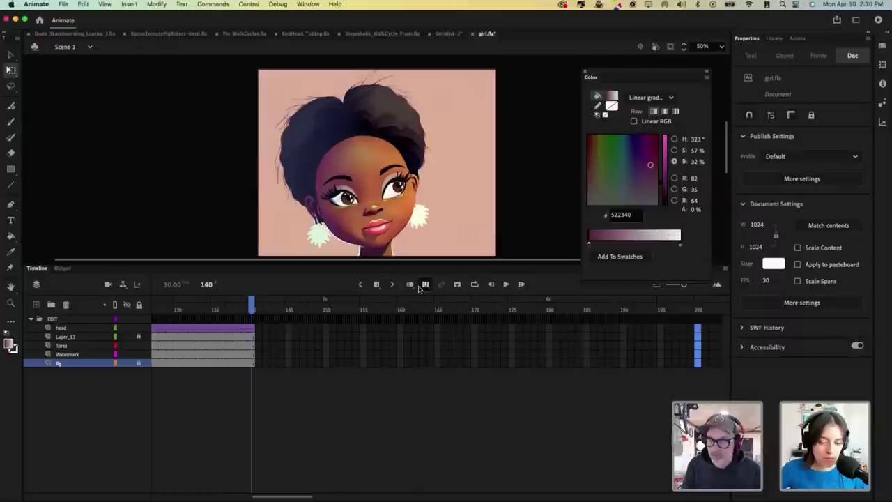
click(376, 285)
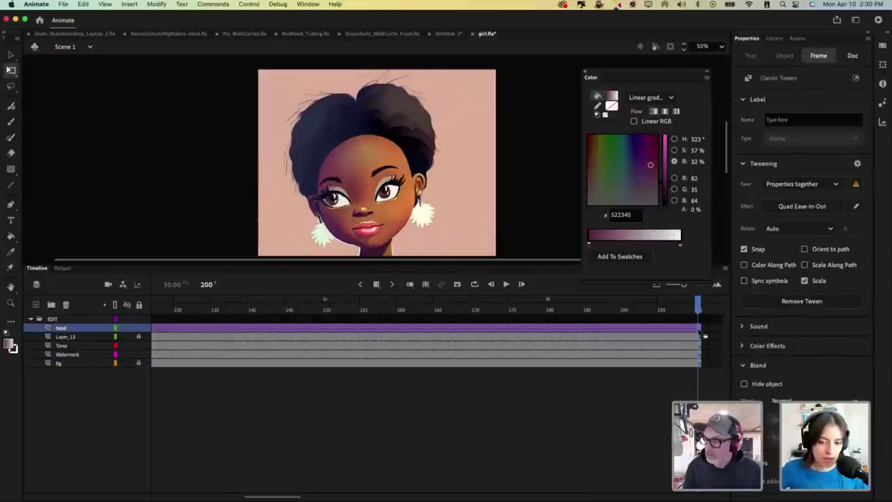
Step: Play Scene 1 and check the head instance's first loop frame at the keyframes on frames 30, 70 and 104
key(Return)
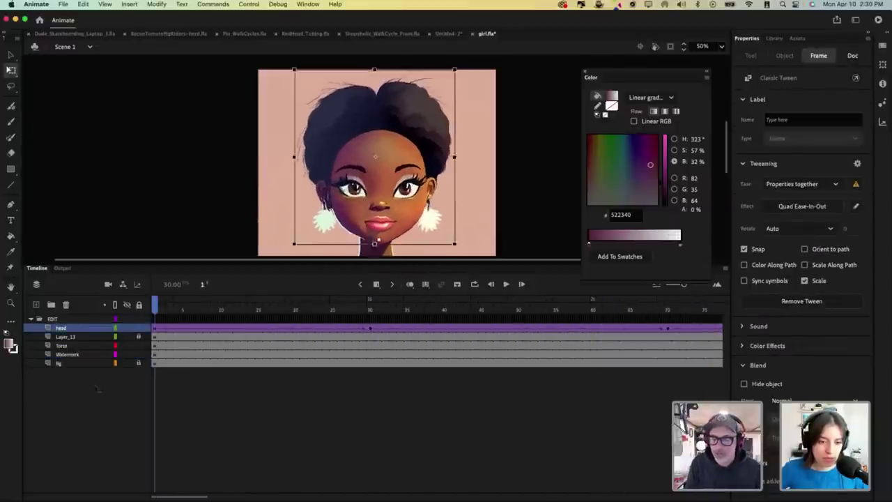
click(370, 327)
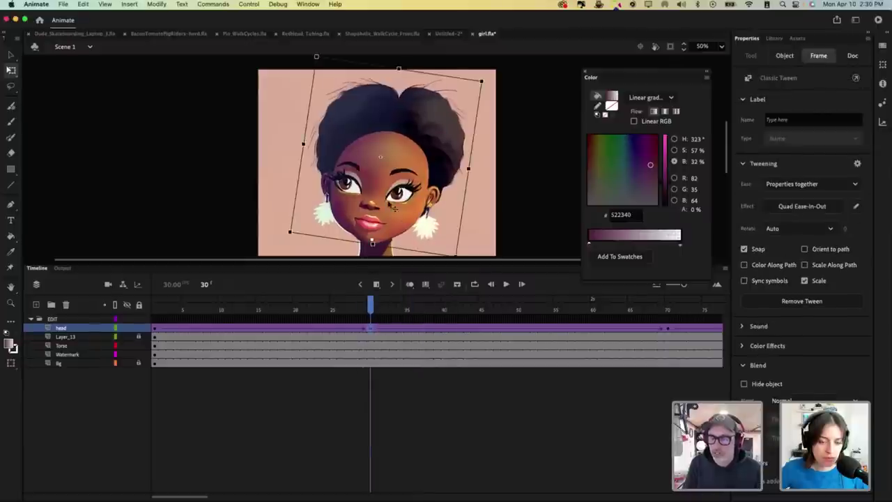
click(373, 336)
click(394, 214)
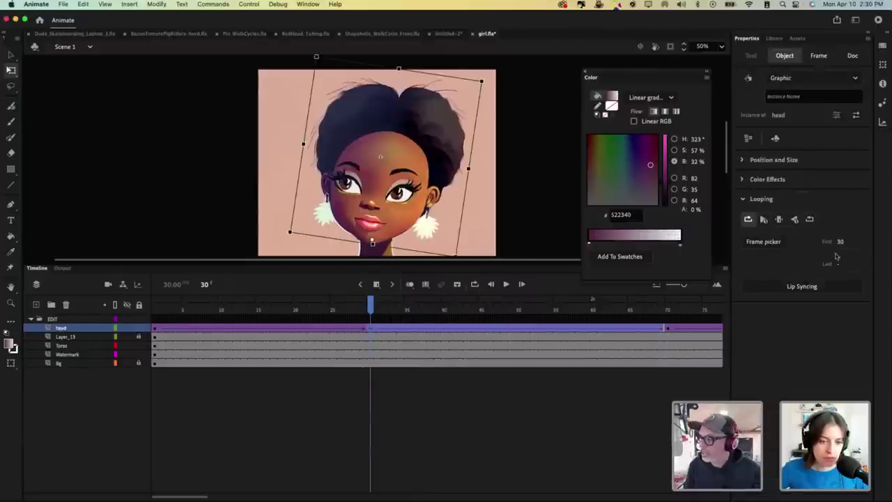
drag(371, 308, 571, 311)
click(667, 327)
click(401, 211)
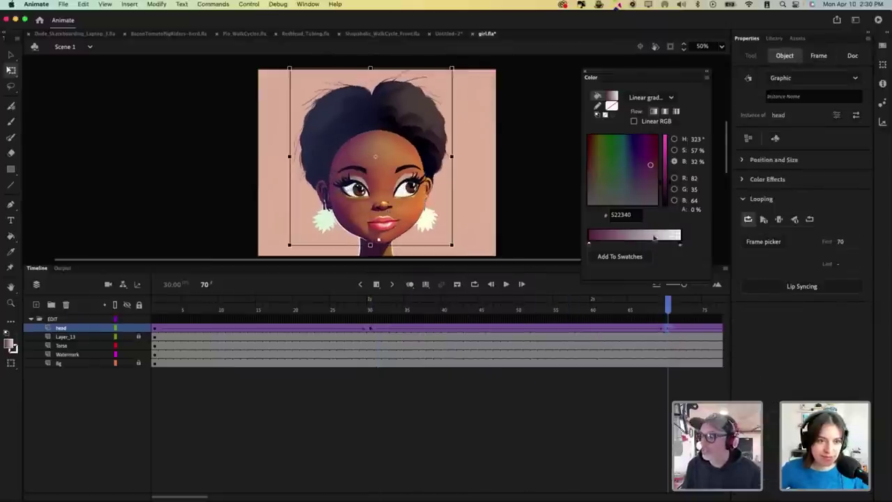
drag(686, 308, 578, 308)
click(548, 328)
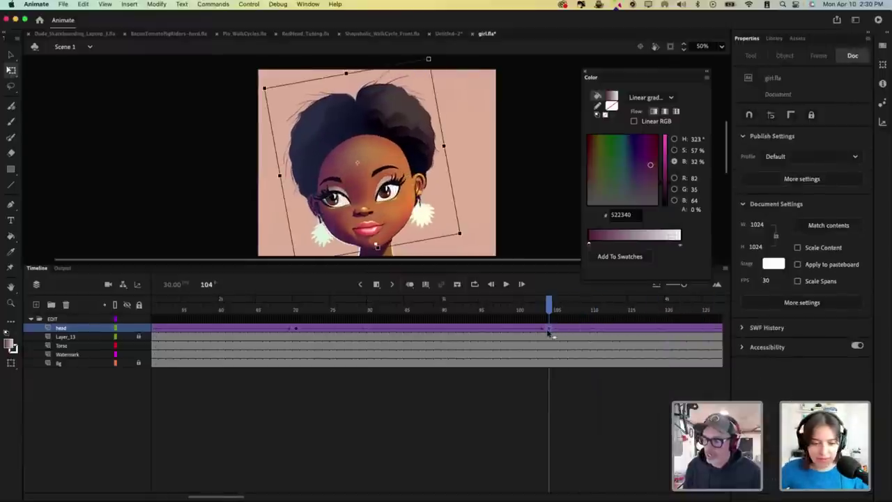
click(404, 215)
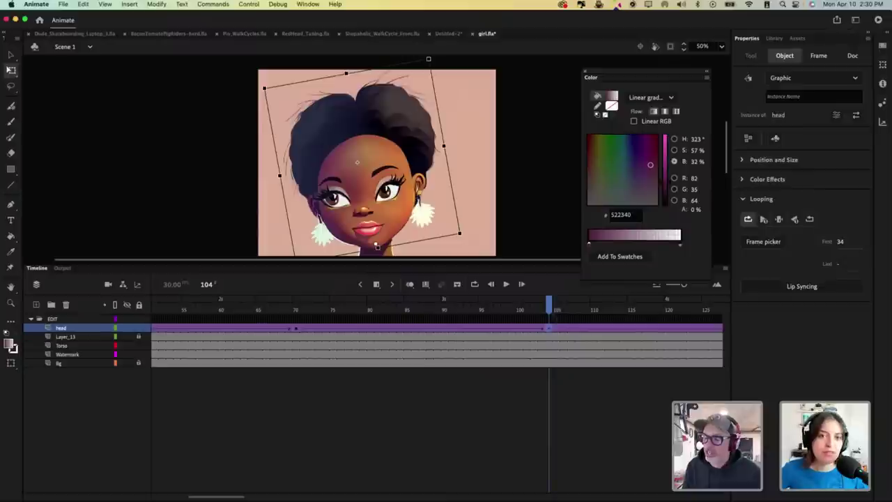
Step: Clear the head layer's keyframe at frame 104 and insert a new head keyframe at frame 200
right_click(551, 333)
click(558, 327)
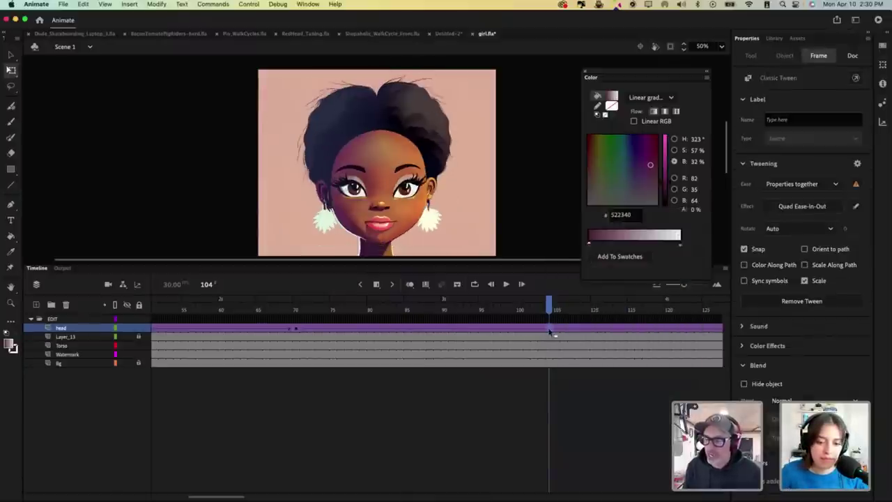
key(Return)
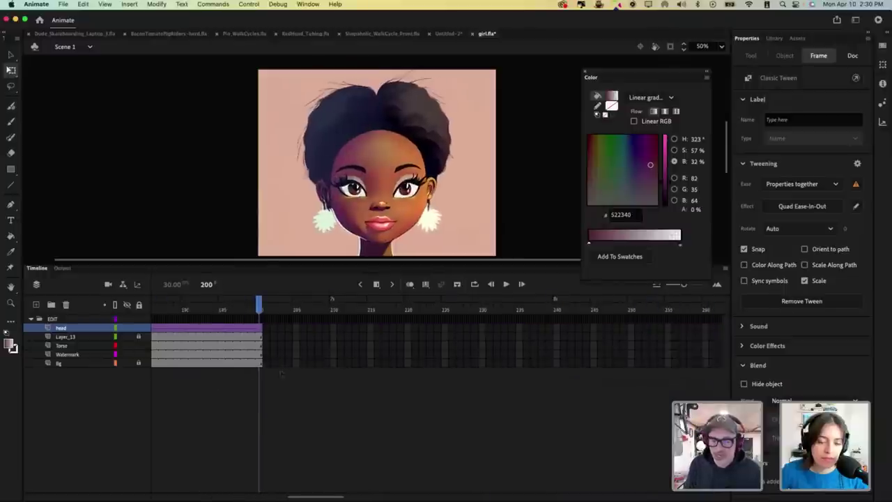
click(282, 373)
click(261, 330)
key(F6)
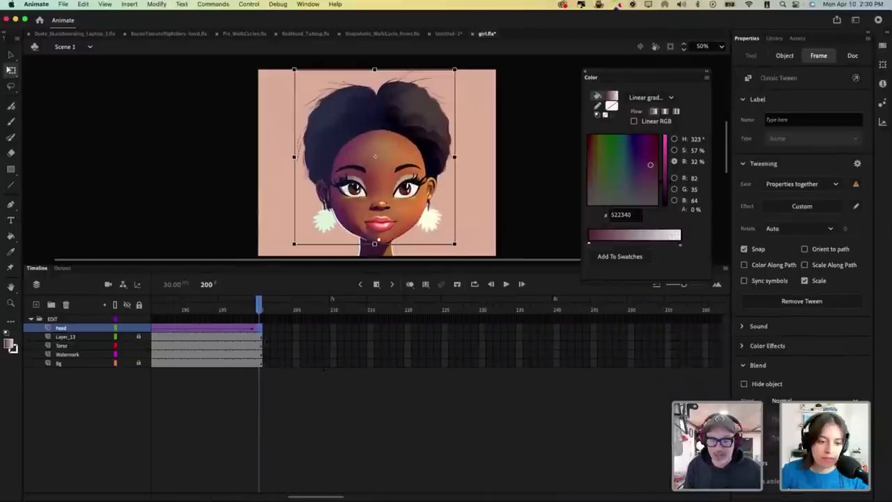
key(Return)
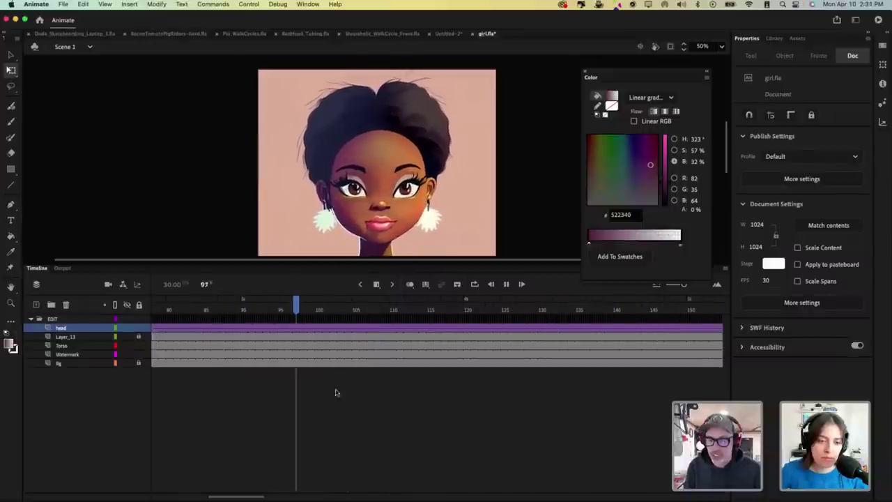
Step: Add a head keyframe at frame 120 tilted counterclockwise, and set the tween from frame 70 to 120 to Quad Ease-In-Out
drag(467, 308, 696, 332)
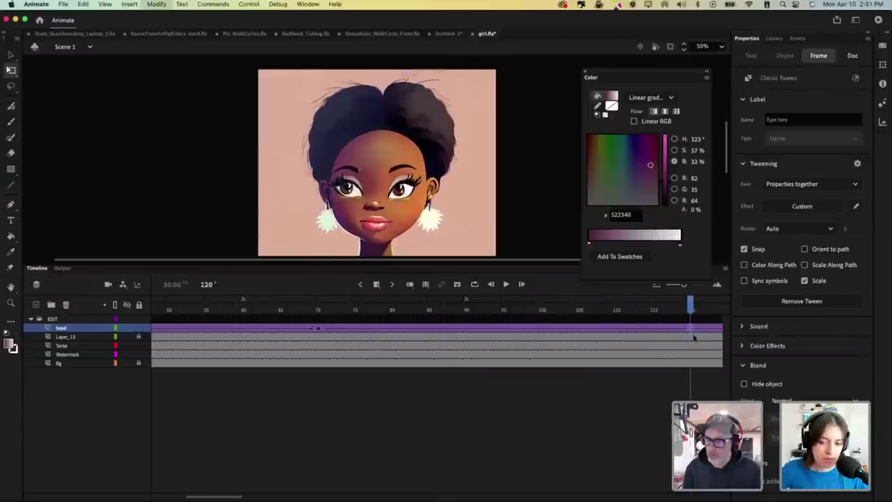
drag(474, 77, 462, 72)
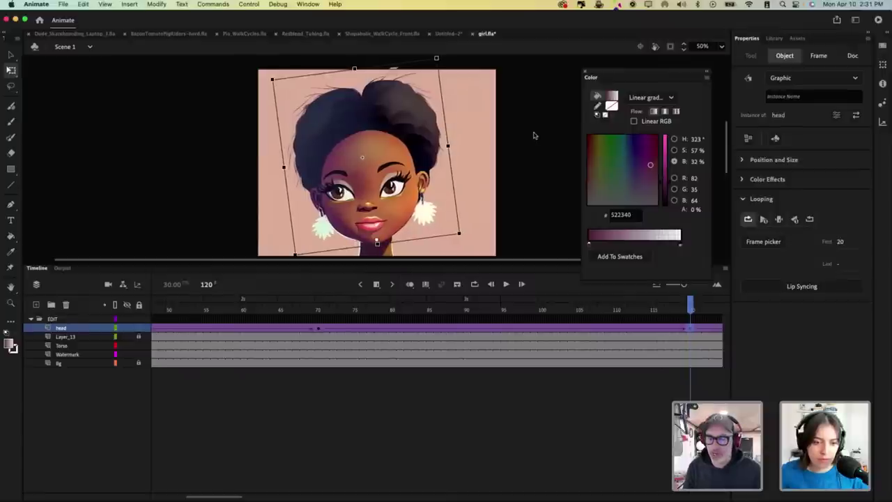
click(661, 332)
click(802, 206)
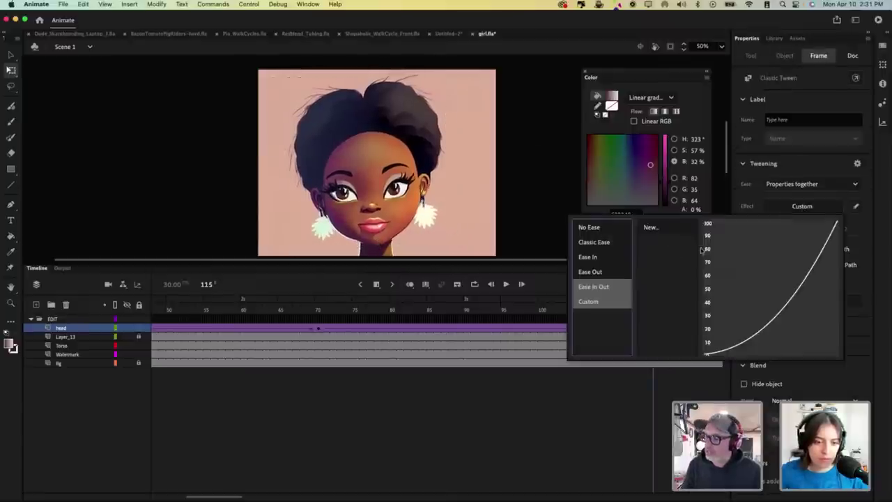
double_click(661, 230)
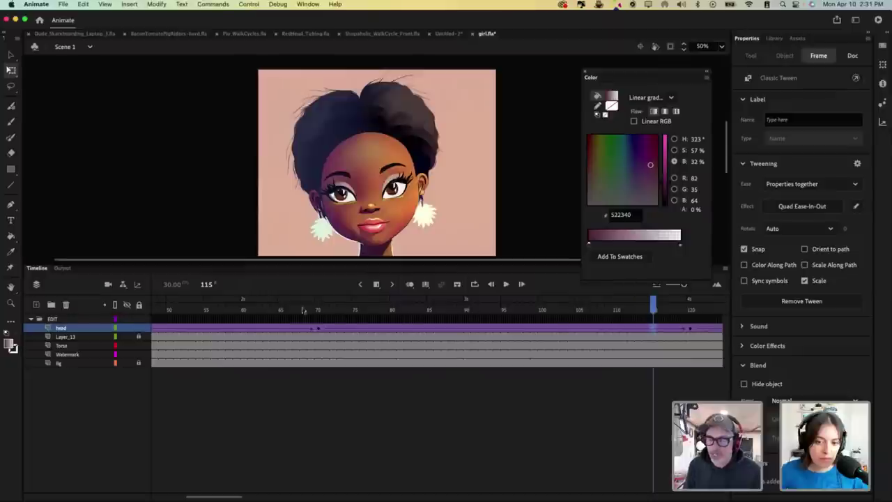
key(Return)
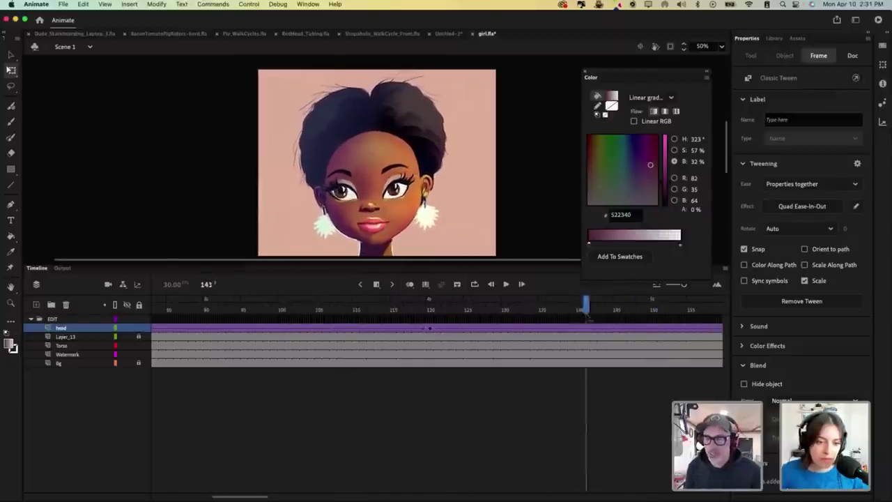
drag(587, 315, 90, 395)
key(Return)
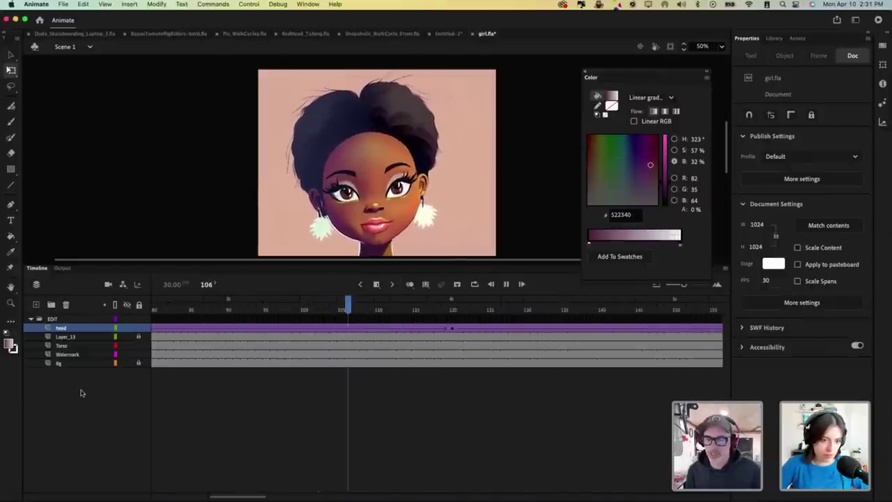
key(Return)
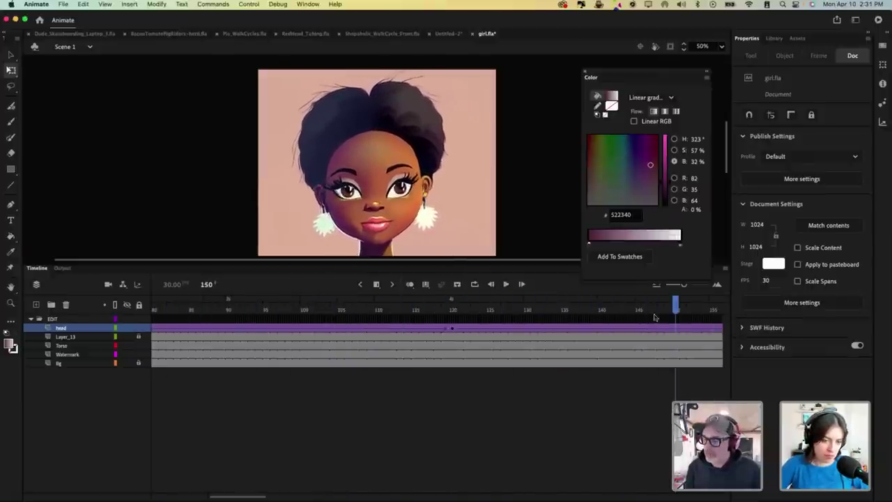
Step: Set the head tween from frame 120 to 200 to Quad Ease-In-Out and play the animation
drag(675, 304, 512, 311)
click(556, 328)
click(801, 206)
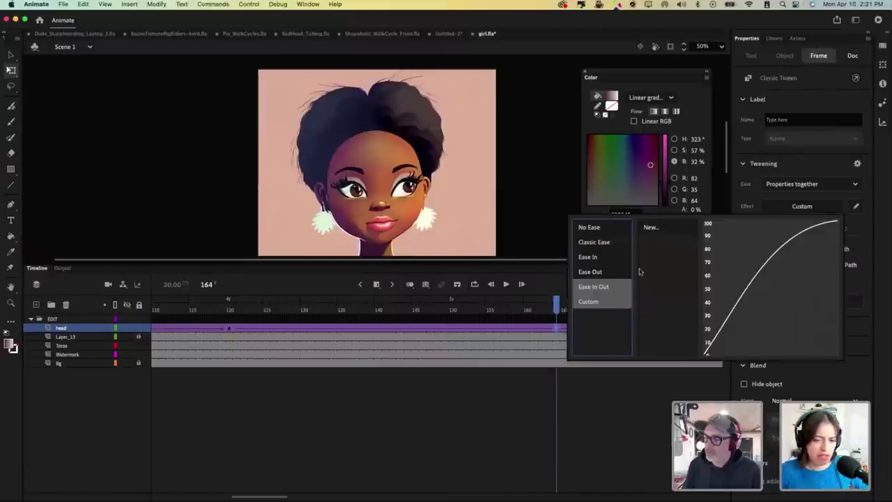
mouse_move(641, 284)
click(651, 227)
key(Return)
click(194, 392)
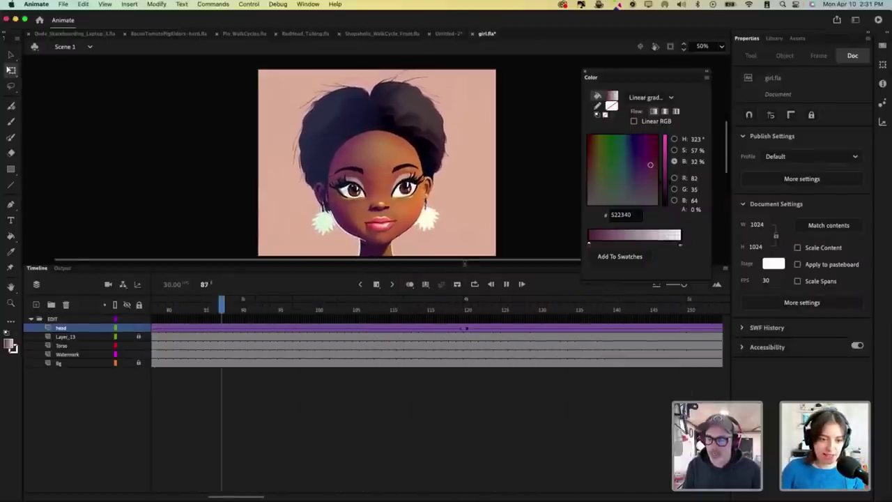
Step: Turn on Loop Playback and play the Scene 1 animation with the whole stage in view
click(307, 4)
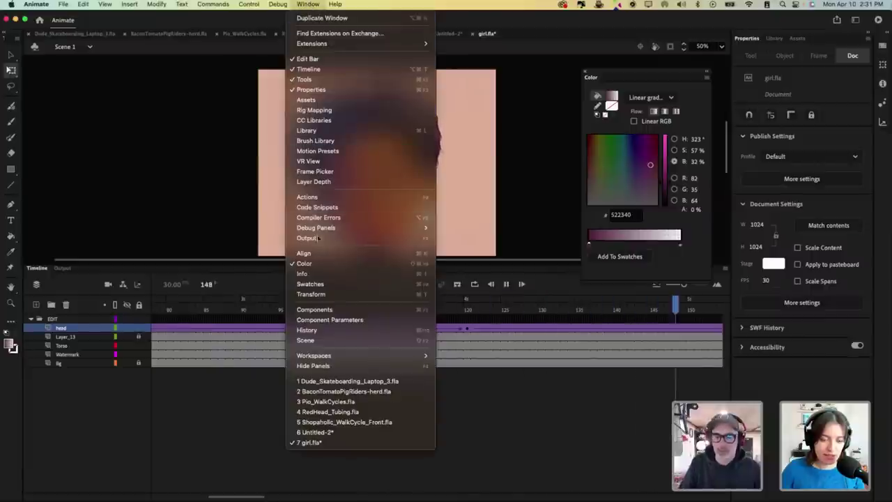
mouse_move(248, 4)
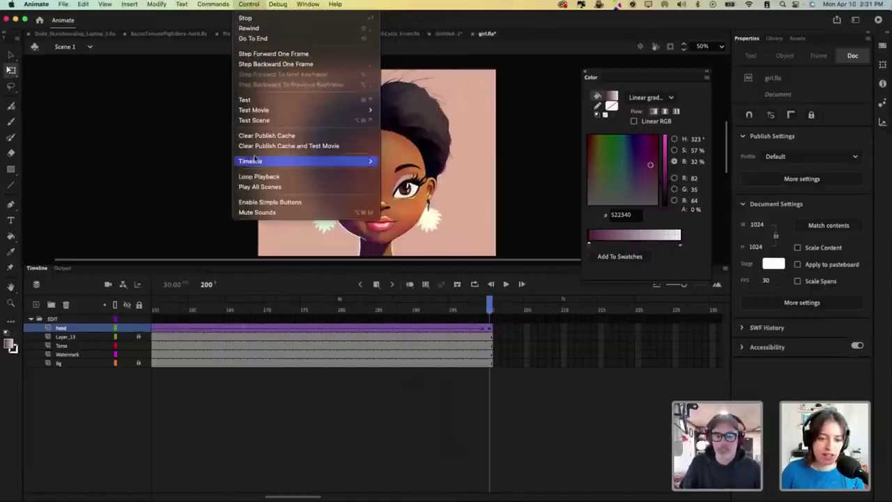
click(256, 177)
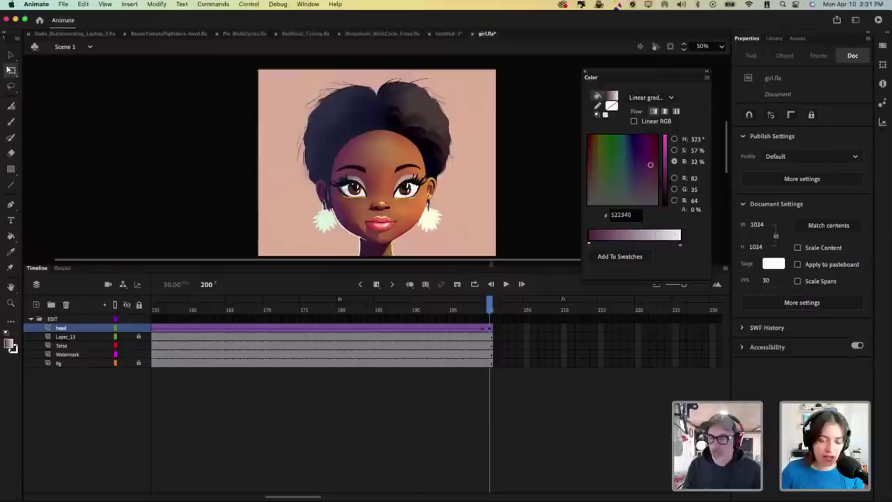
drag(491, 264, 490, 338)
key(Return)
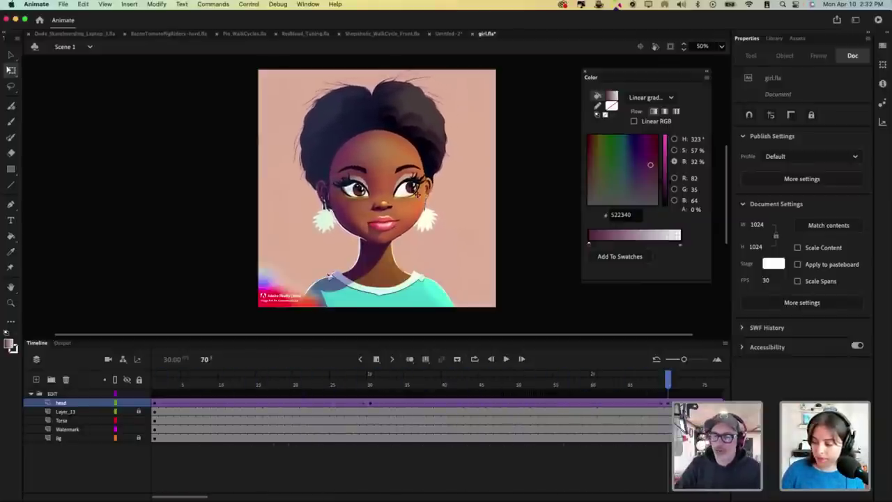
Step: Open the head symbol for editing and go to its first frame with the eyes in close view
click(418, 196)
double_click(417, 195)
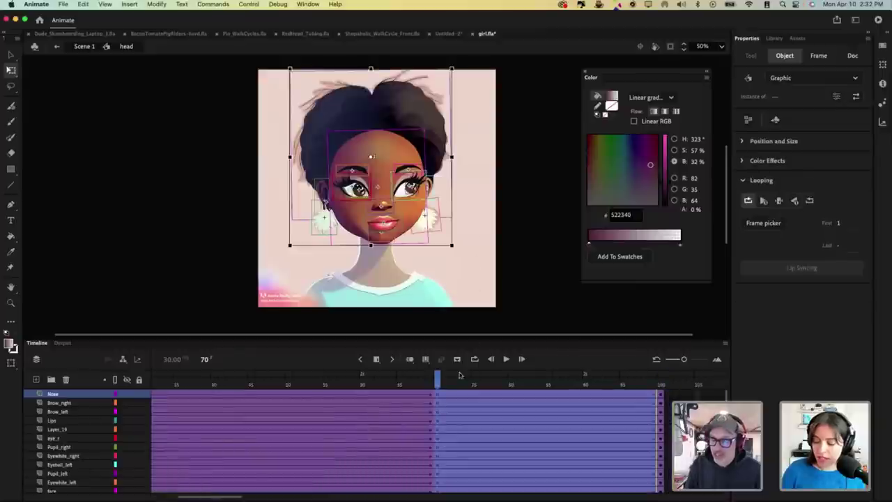
drag(459, 375, 83, 422)
key(super+a)
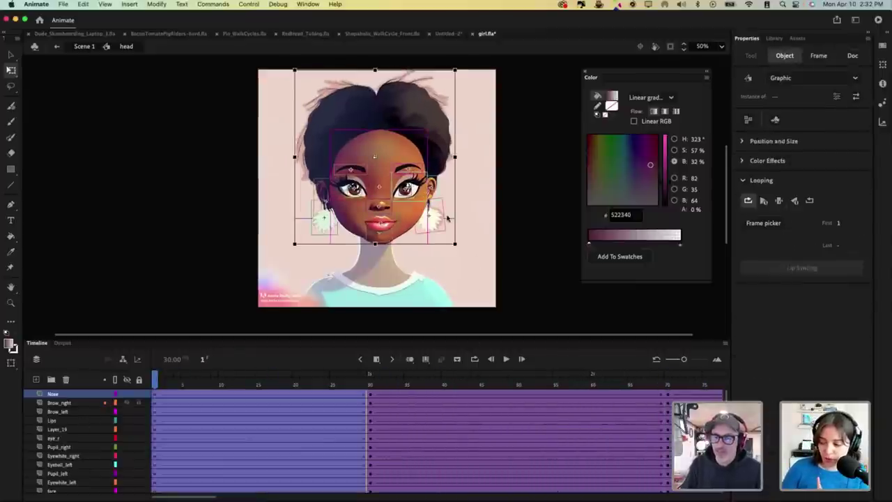
key(super+=)
key(super+=)
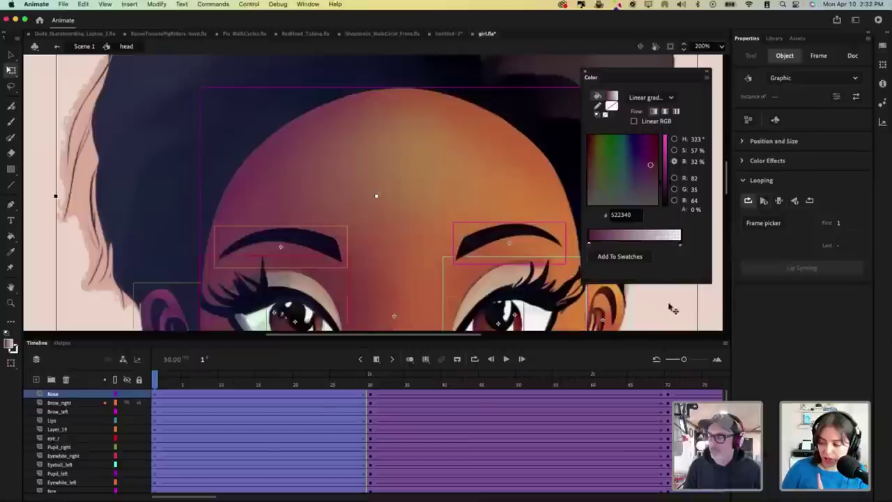
click(711, 304)
drag(531, 278, 368, 149)
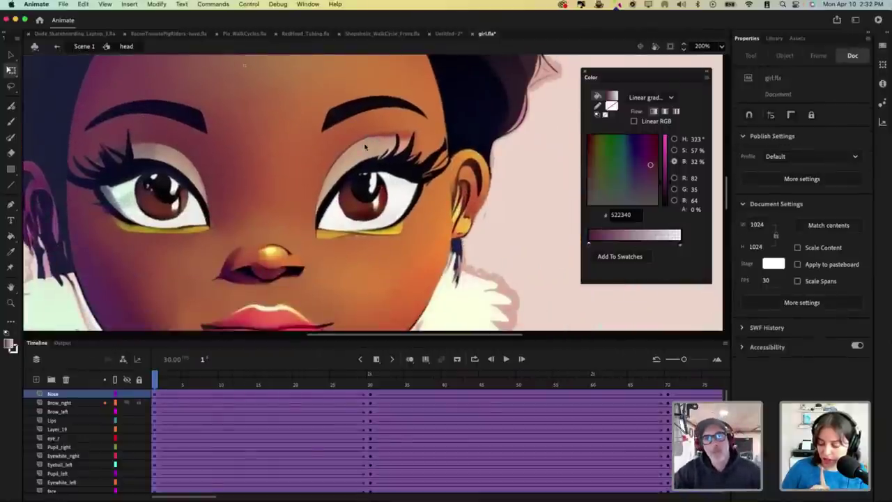
Step: Open the eyeball symbol on the Eyeball_left layer for editing from frame 30 of the head
click(370, 379)
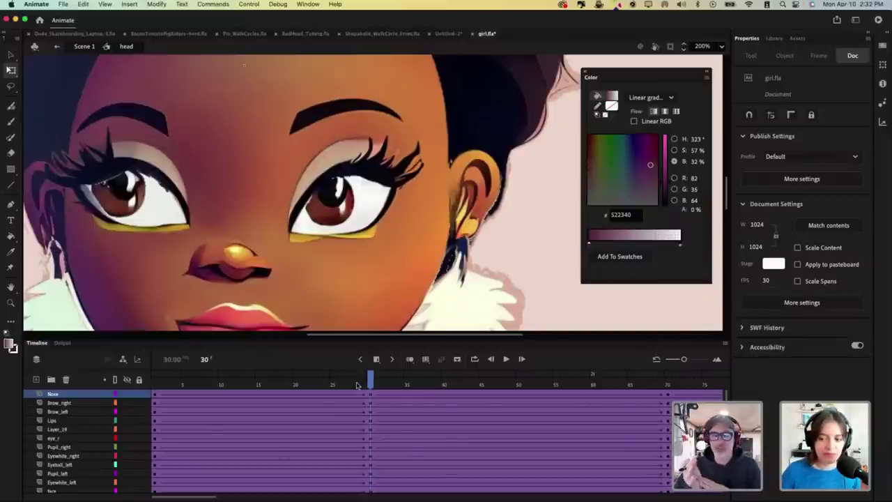
click(380, 172)
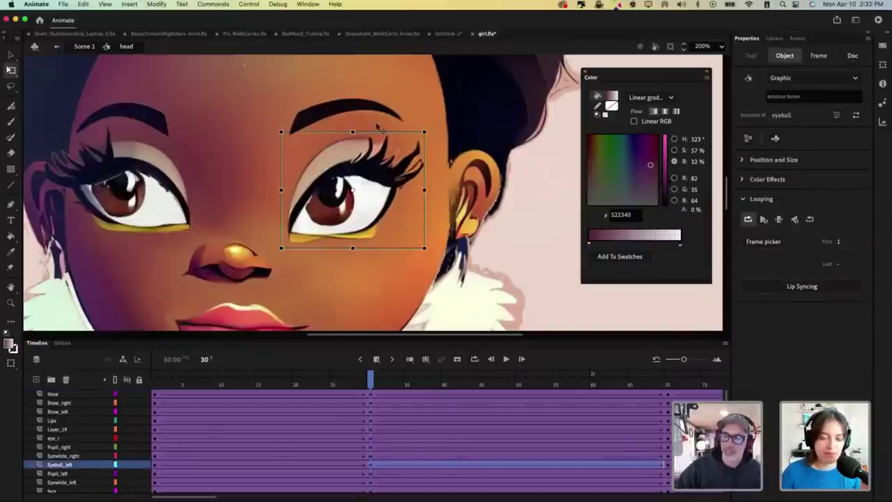
key(v)
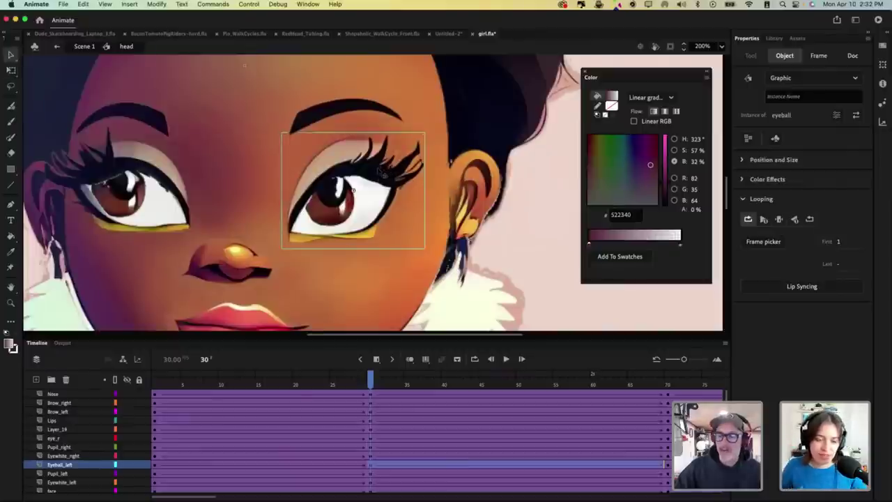
drag(376, 167, 379, 169)
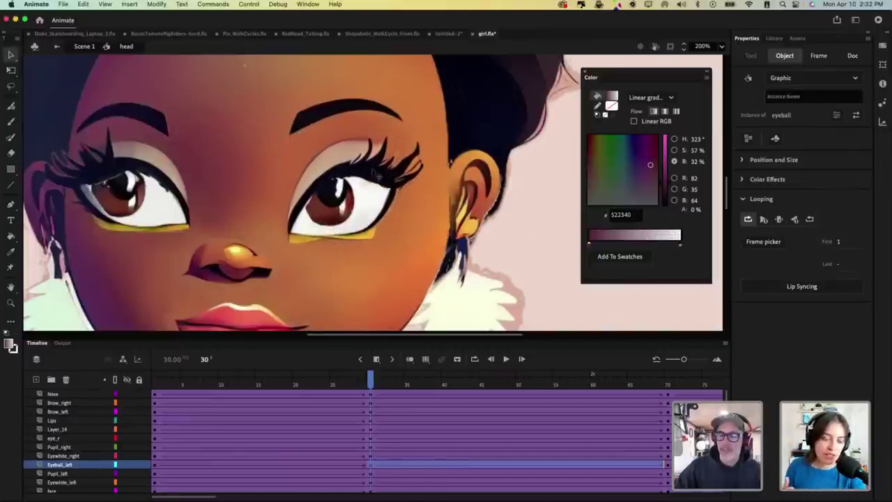
click(375, 173)
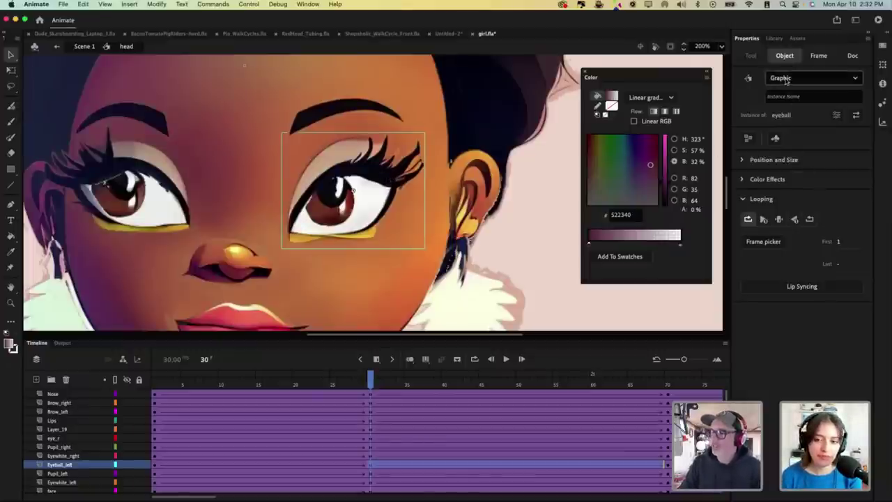
double_click(381, 176)
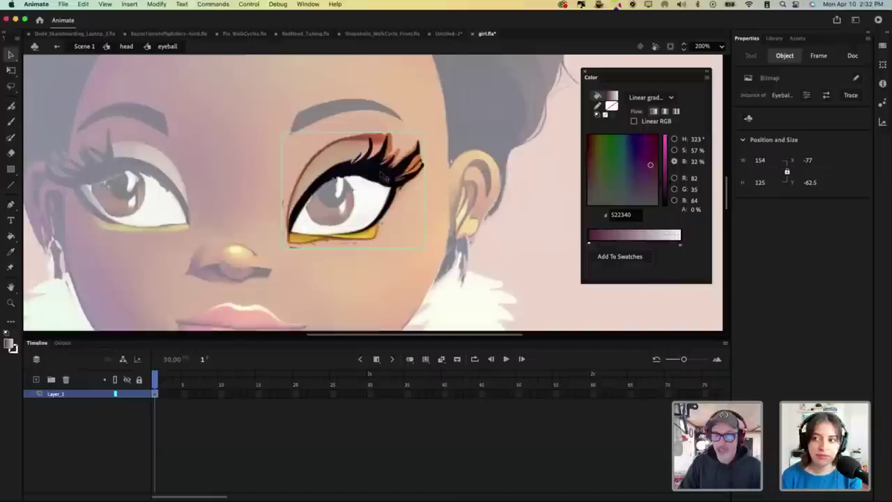
Step: Insert a blank keyframe at frame 2 of the eyeball symbol and turn on onion skinning
click(160, 395)
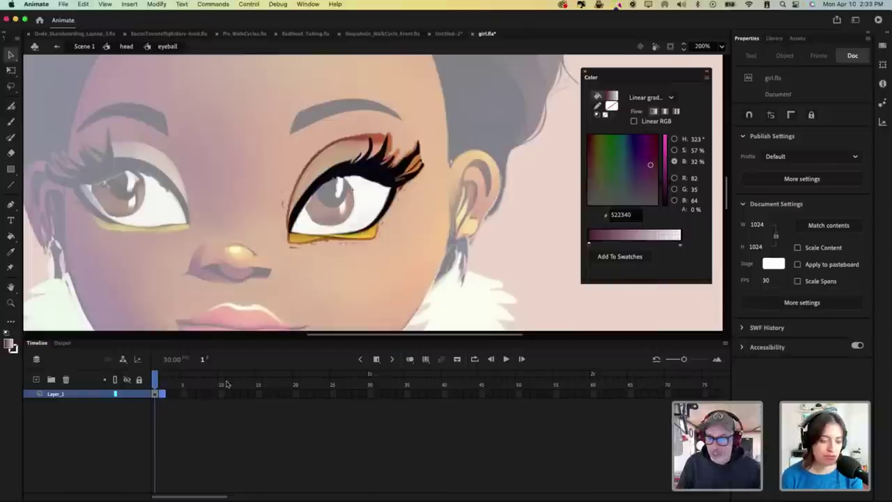
click(377, 359)
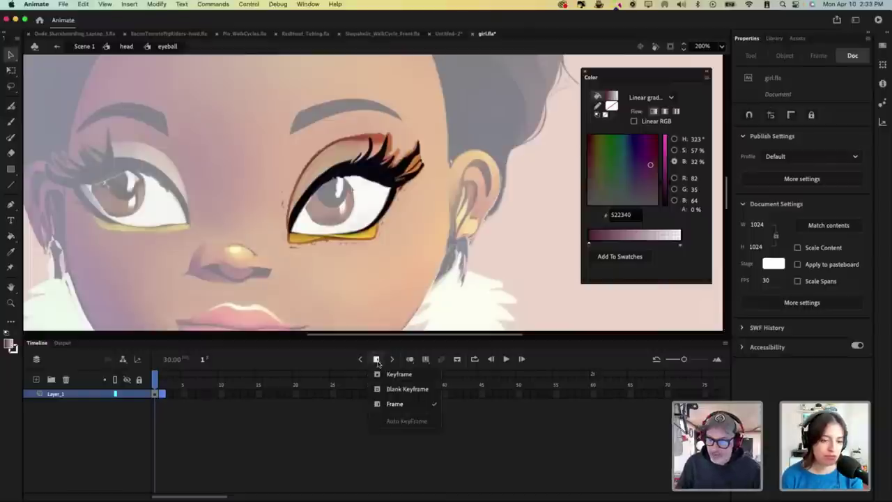
click(417, 389)
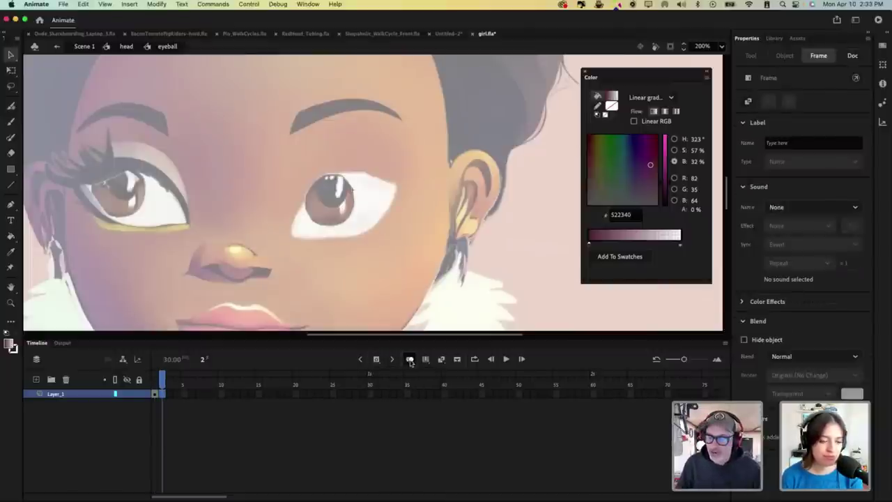
click(410, 360)
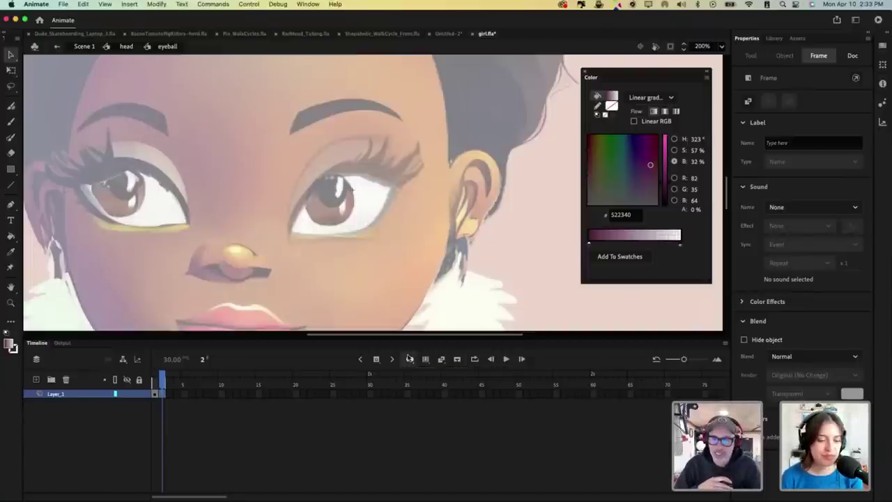
Step: Sample the dark lash color 090810 from the open eye on frame 1 and return to frame 2
key(super+equal)
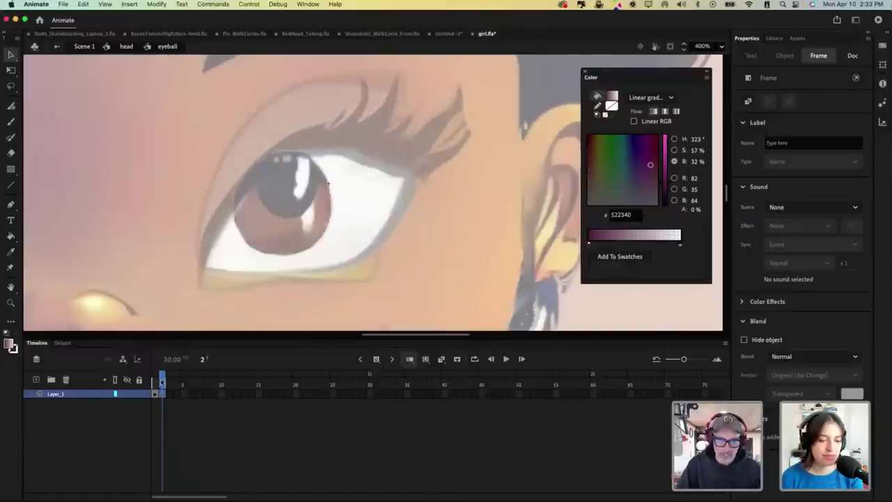
click(156, 382)
key(k)
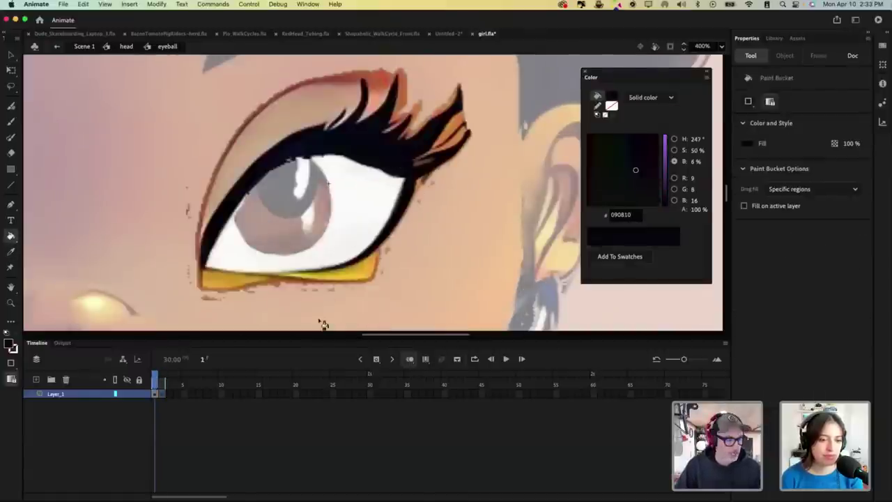
key(period)
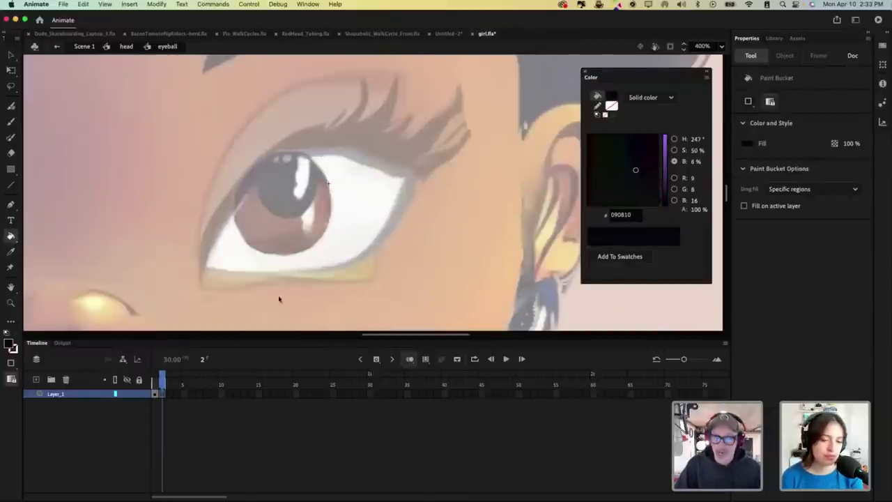
Step: Set the Classic Brush to size 6 and sketch two curved downward guide arrows over the eye
key(b)
key(super+minus)
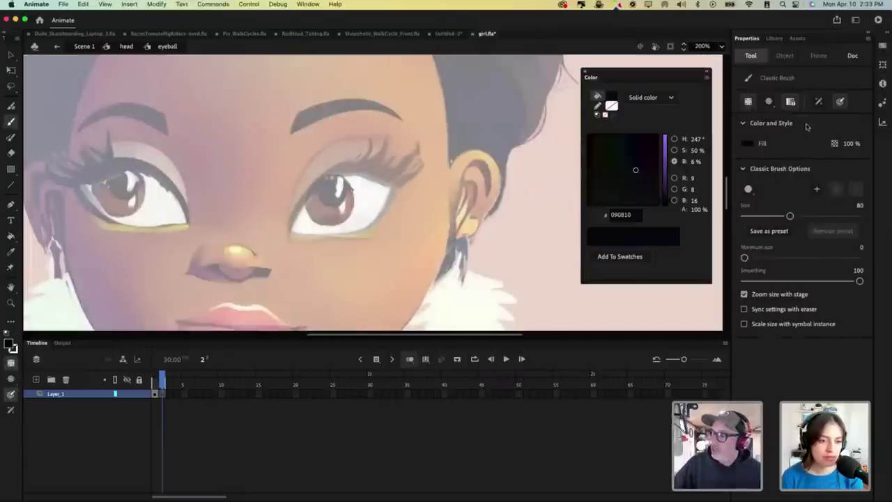
drag(790, 215, 747, 216)
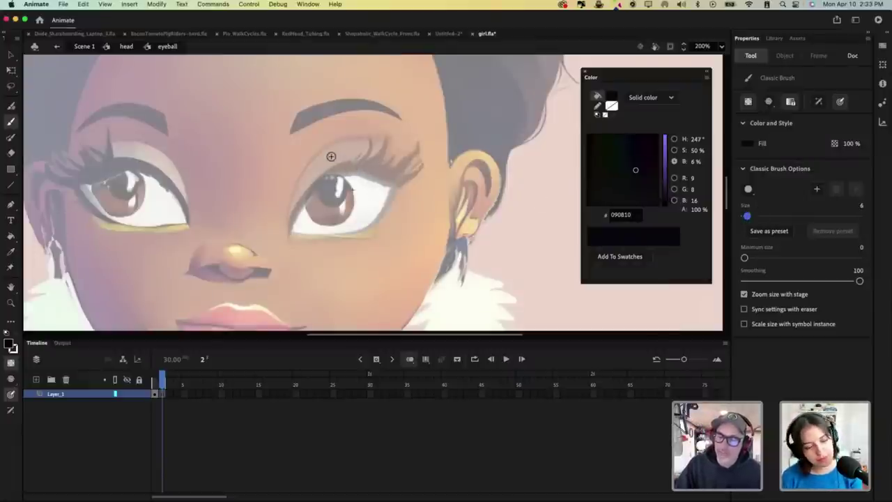
drag(331, 156, 376, 200)
mouse_move(367, 160)
mouse_down()
mouse_move(382, 171)
mouse_move(390, 202)
mouse_move(402, 193)
mouse_up()
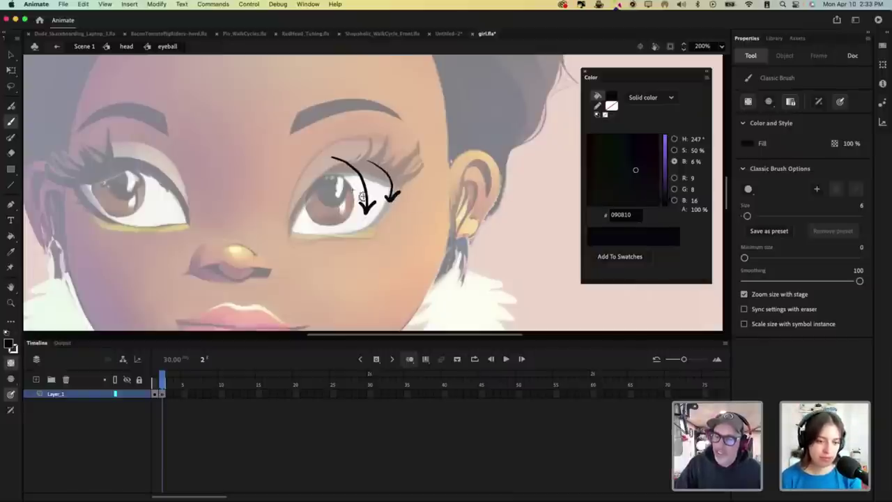
Step: Draw downward-fanning lashes at the eye's outer lower corner and fill the gaps between them with the dark color
mouse_move(369, 228)
mouse_down()
mouse_move(386, 258)
mouse_move(379, 227)
mouse_move(407, 238)
mouse_move(397, 224)
mouse_move(409, 238)
mouse_move(412, 219)
mouse_move(391, 209)
mouse_move(419, 203)
mouse_move(382, 216)
mouse_up()
drag(389, 203, 374, 224)
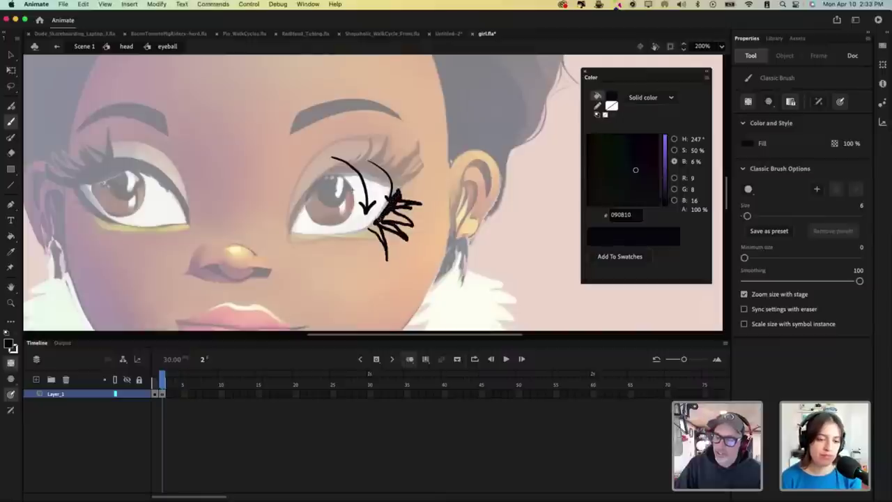
key(k)
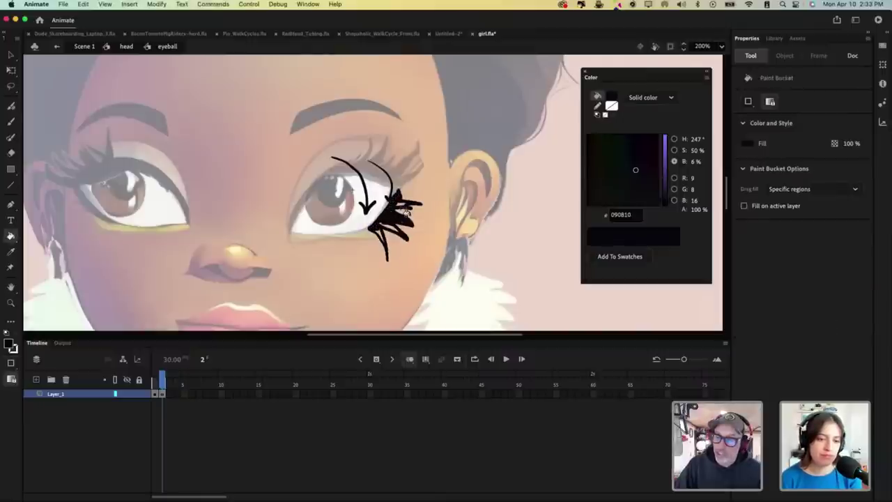
key(b)
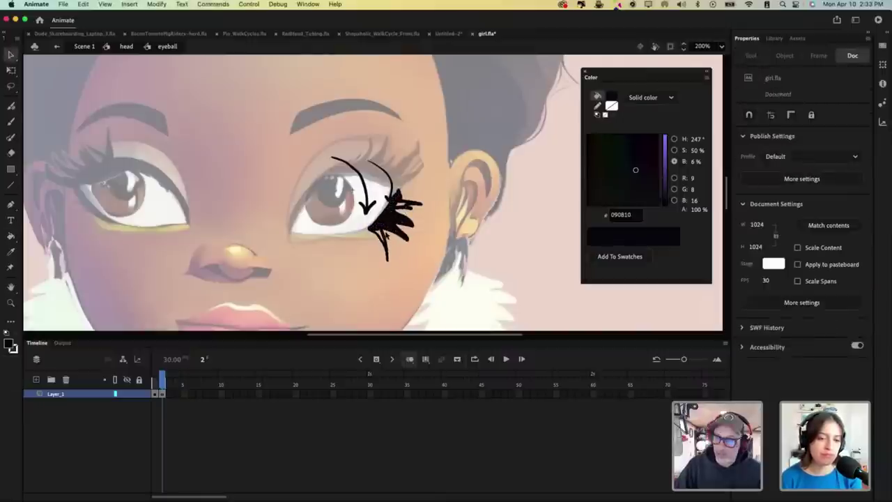
drag(393, 228, 376, 235)
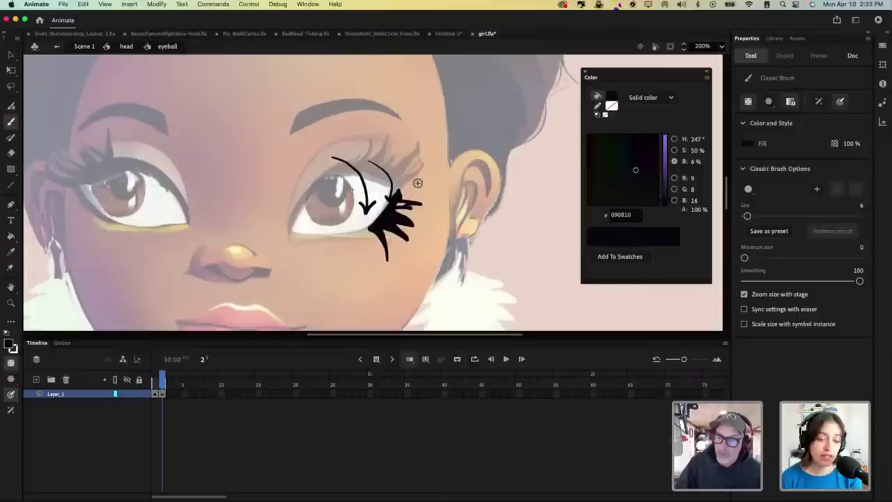
Step: Draw the closed lid line along the eye's lower edge and add fine lash strokes with brush size 2
drag(293, 233, 357, 230)
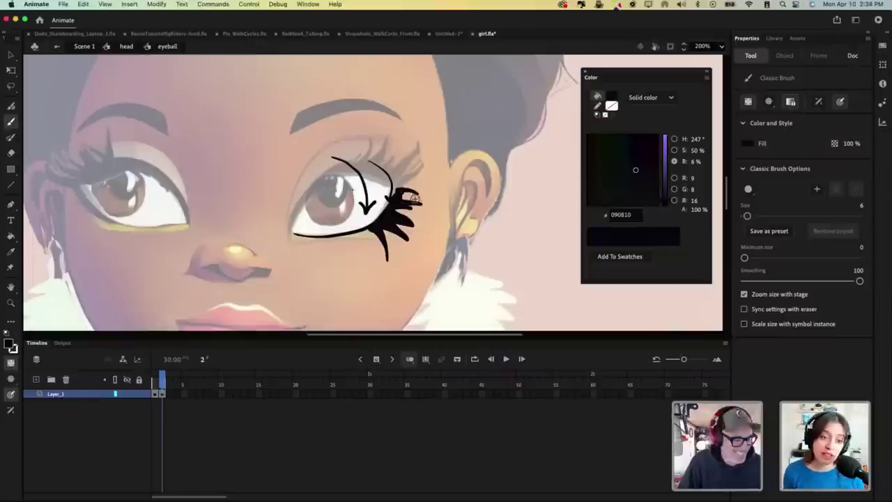
drag(747, 216, 743, 217)
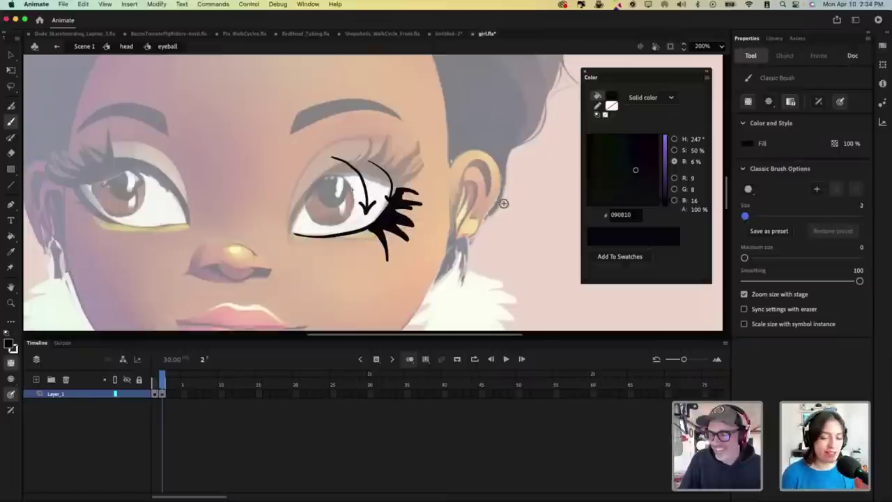
mouse_move(417, 202)
mouse_down()
mouse_move(405, 198)
mouse_move(410, 234)
mouse_up()
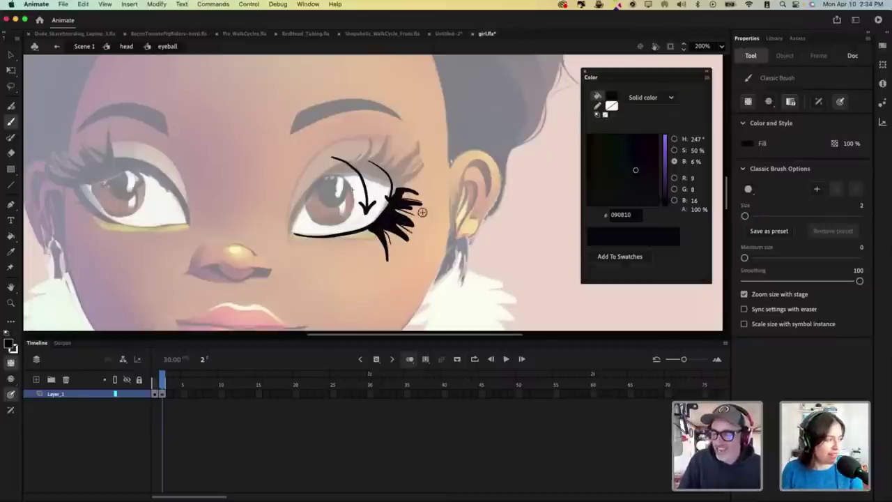
Step: Erase the guide arrows over the eye and thicken the base of the lashes with brush size 8
key(e)
mouse_move(345, 150)
mouse_down()
mouse_move(386, 150)
mouse_move(344, 214)
mouse_move(394, 168)
mouse_move(367, 209)
mouse_move(395, 175)
mouse_move(375, 207)
mouse_move(396, 171)
mouse_move(355, 218)
mouse_up()
key(b)
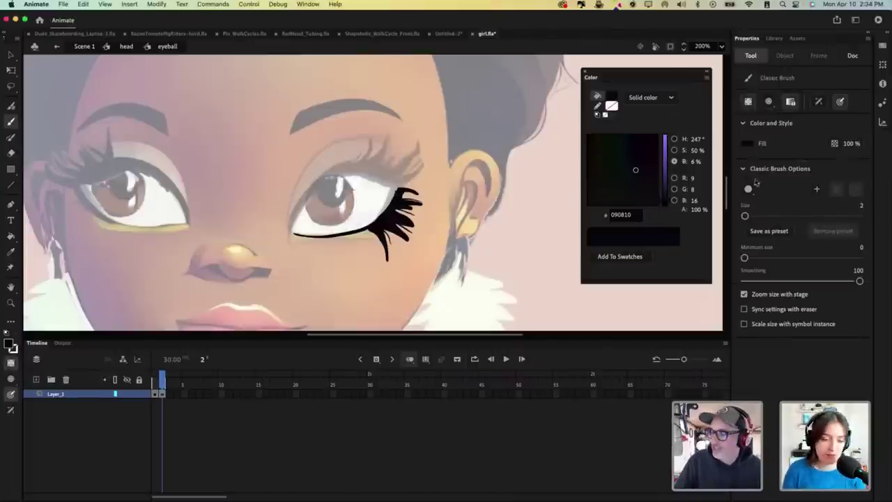
drag(745, 216, 749, 216)
mouse_move(393, 209)
mouse_down()
mouse_move(396, 195)
mouse_move(389, 199)
mouse_up()
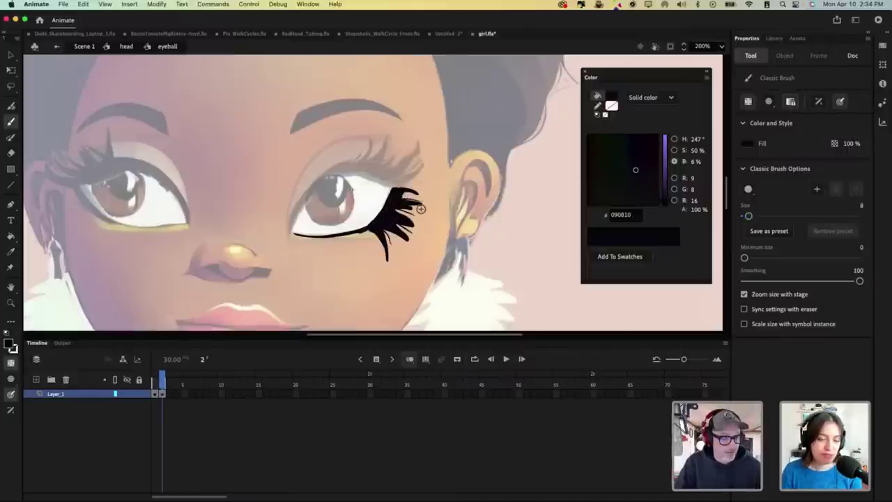
Step: Sample the eyelid color C9A080 from frame 1 and return to the Classic Brush on frame 2
key(i)
click(343, 158)
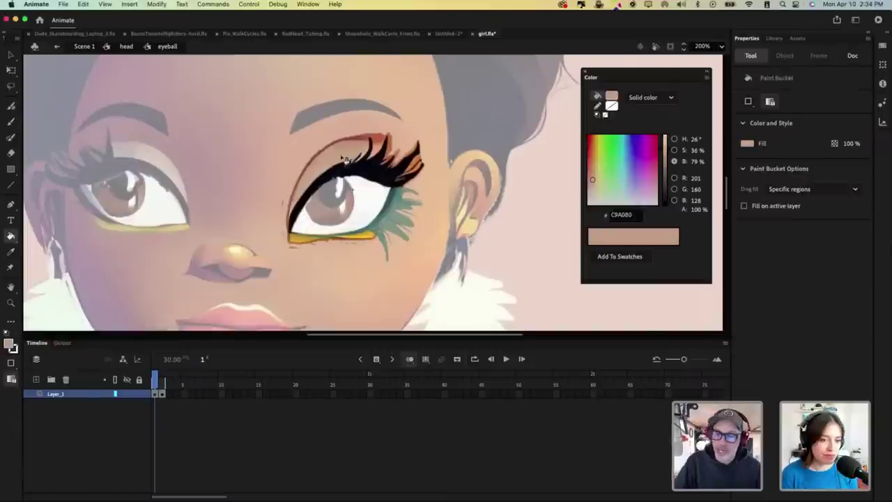
key(period)
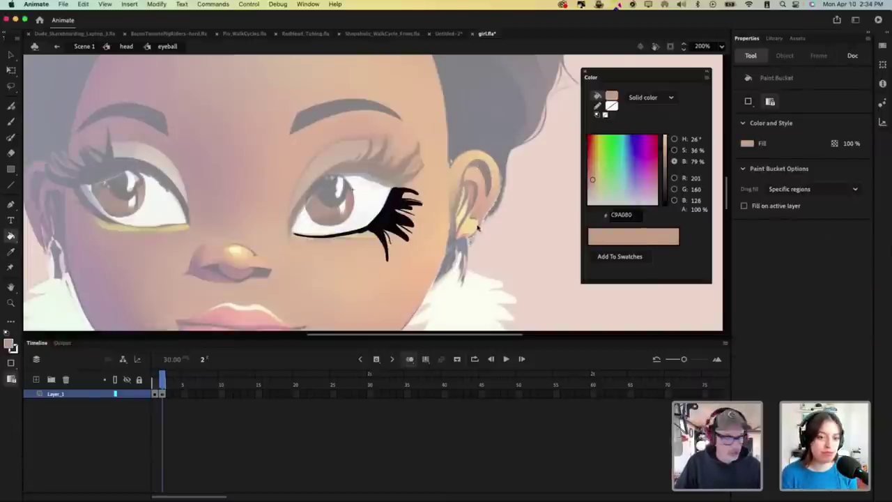
key(b)
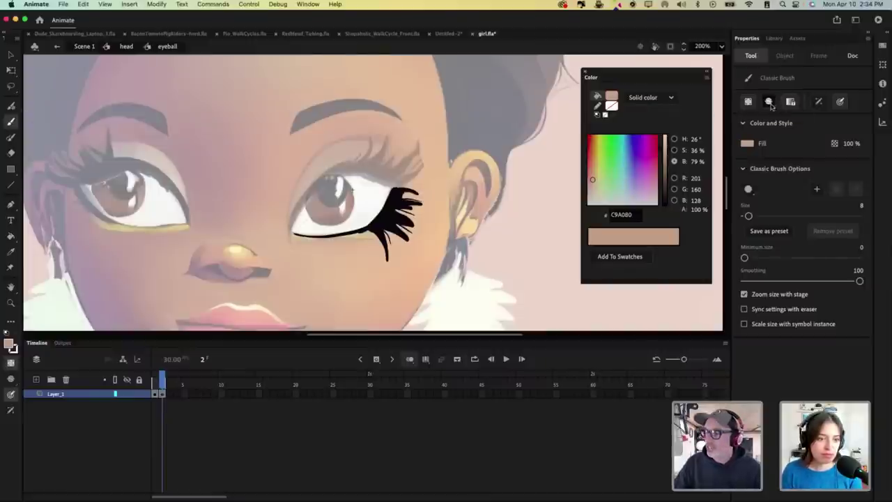
Step: Outline the closed eyelid with tan C9A080 brush strokes, painting behind the black lashes, and fill the enclosed lid area
click(769, 102)
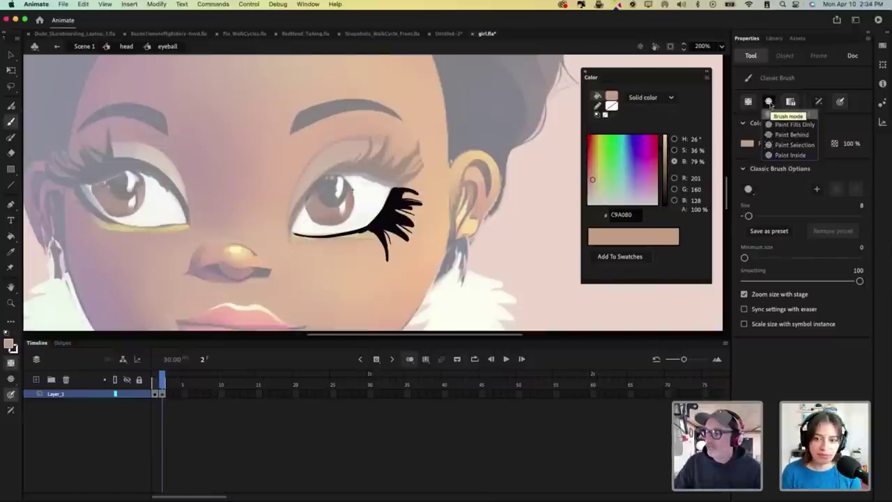
click(799, 140)
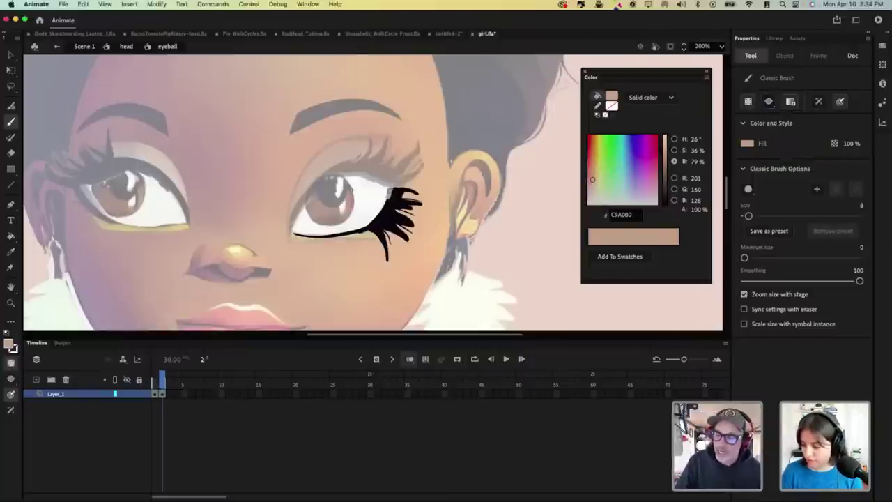
mouse_move(370, 177)
mouse_down()
mouse_move(317, 183)
mouse_move(293, 223)
mouse_move(304, 177)
mouse_move(332, 150)
mouse_up()
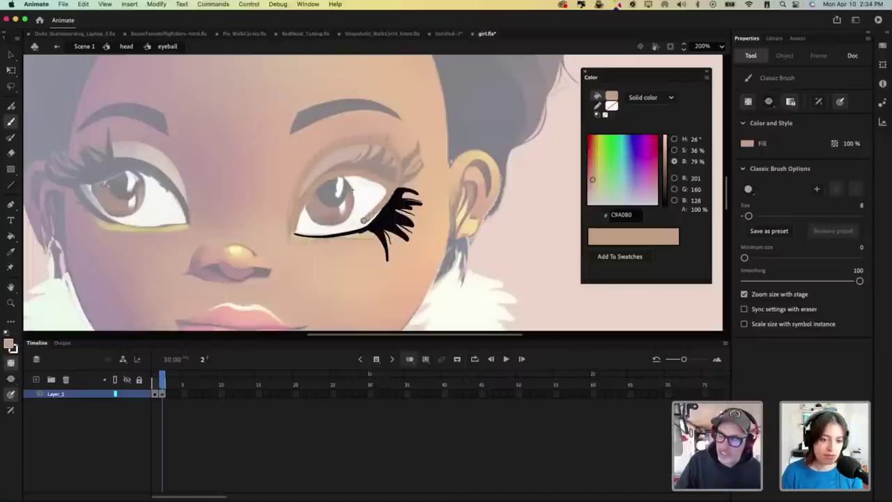
key(k)
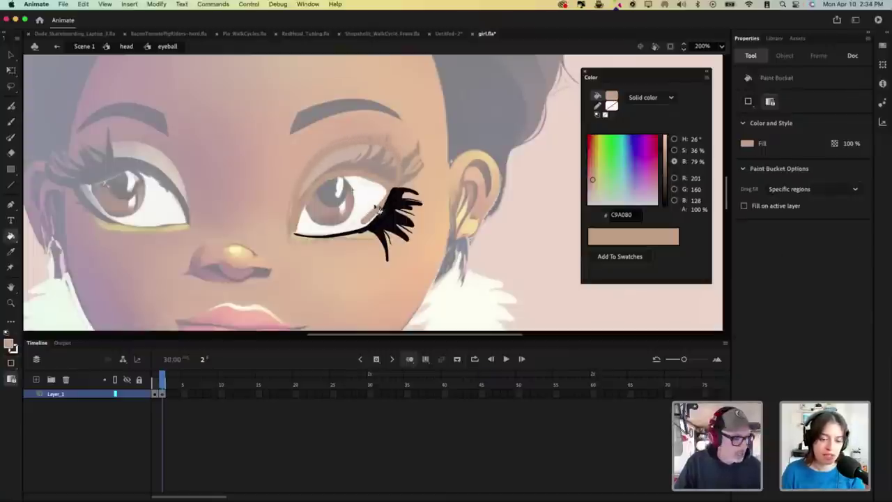
key(b)
drag(362, 221, 296, 234)
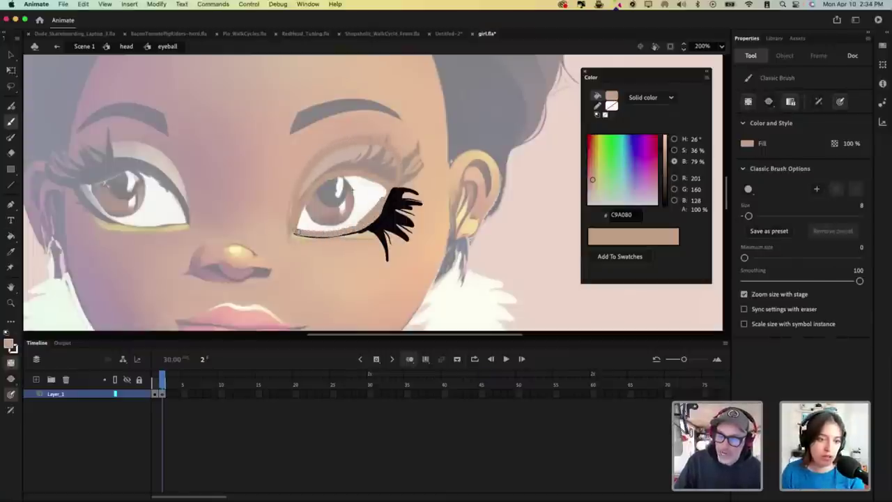
key(k)
click(352, 188)
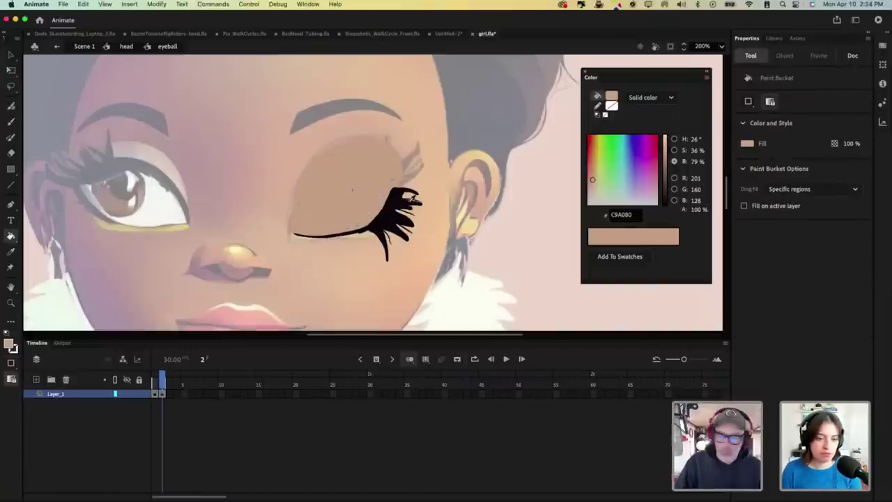
Step: Sample near-black 090810 from the lashes and extend the lash line up to the outer corner of the closed eyelid
key(i)
click(411, 200)
key(b)
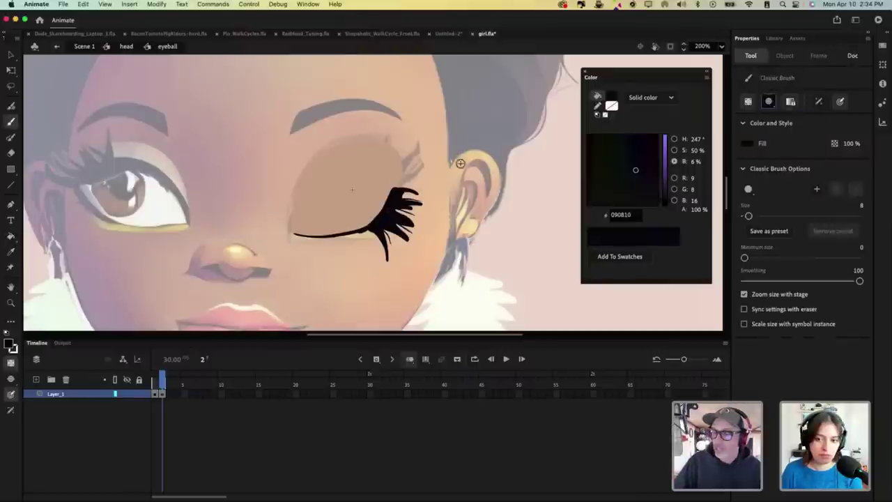
mouse_move(398, 176)
mouse_down()
mouse_move(394, 189)
mouse_move(397, 180)
mouse_move(410, 187)
mouse_up()
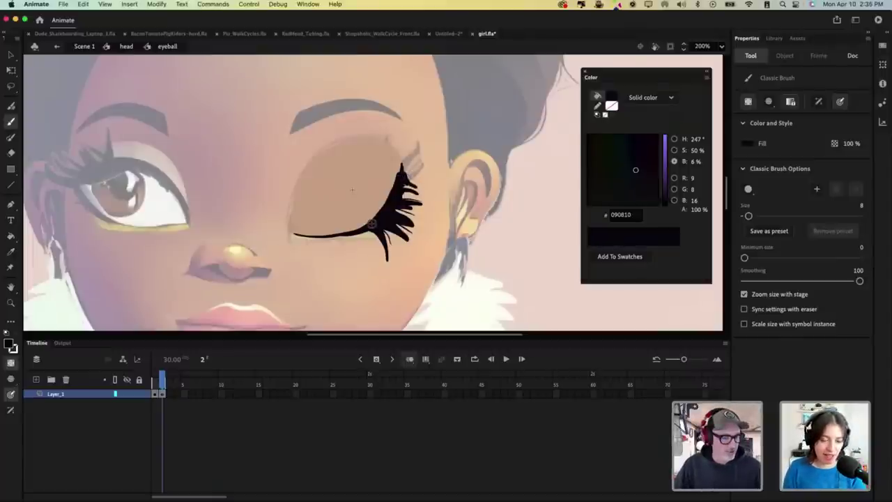
Step: Turn off onion skinning, switch the fill to a radial gradient, and sample one stop from frame 1's reddish eyeshadow edge
click(410, 359)
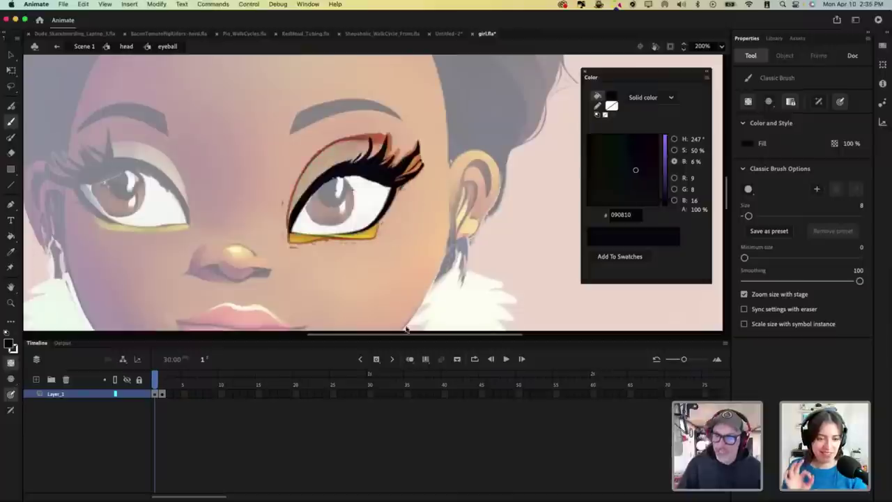
key(i)
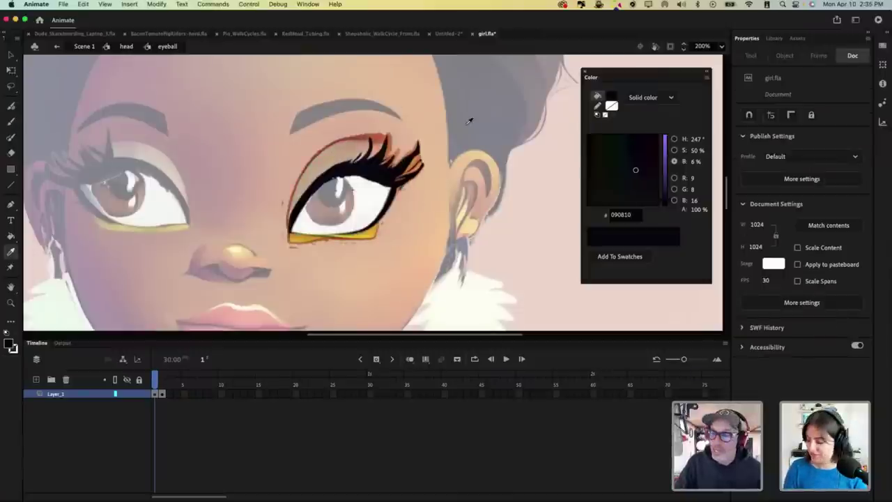
click(649, 99)
drag(589, 78, 576, 80)
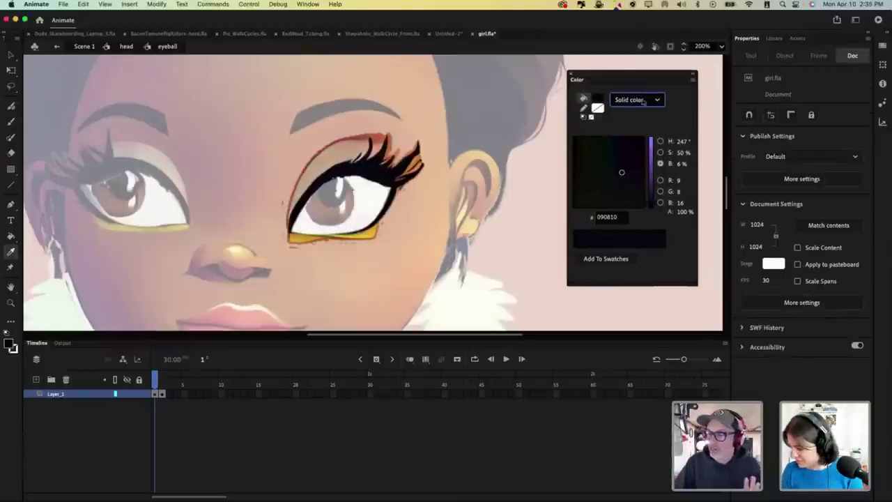
click(630, 102)
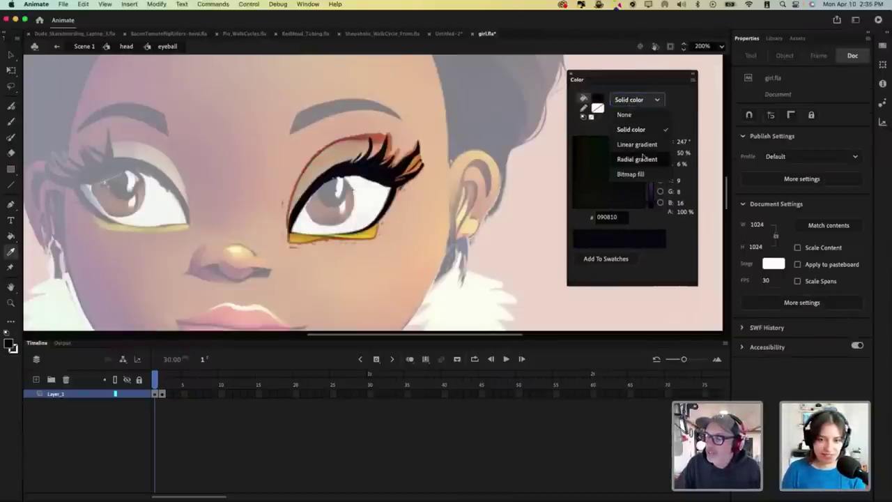
click(642, 158)
click(576, 247)
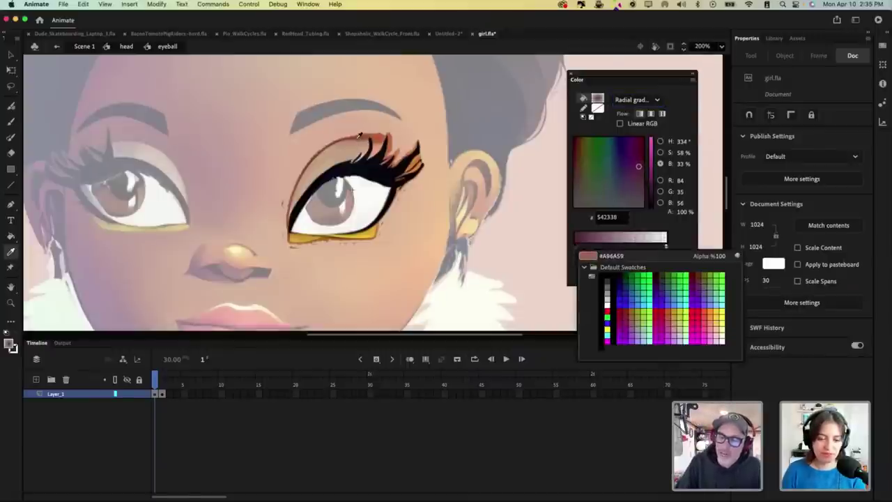
click(360, 139)
Step: Set the gradient's other stop to CBA892 sampled from the open eye's eyelid and raise its alpha to 100%
click(666, 245)
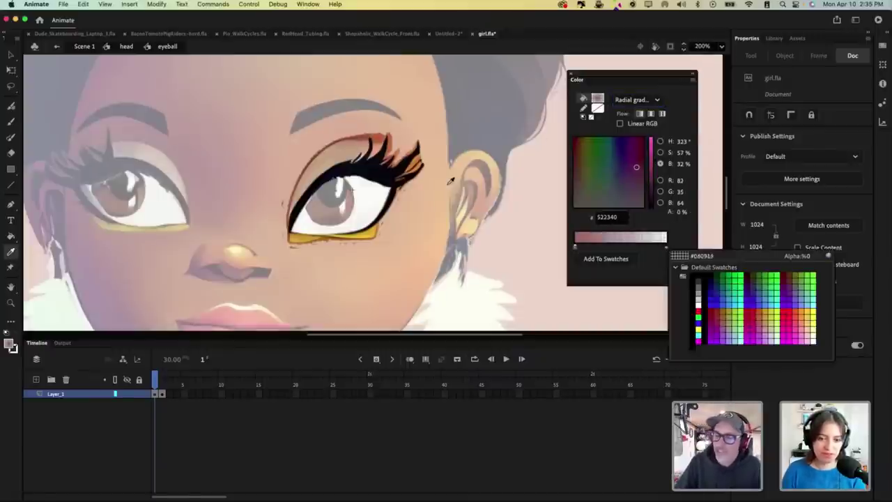
click(333, 161)
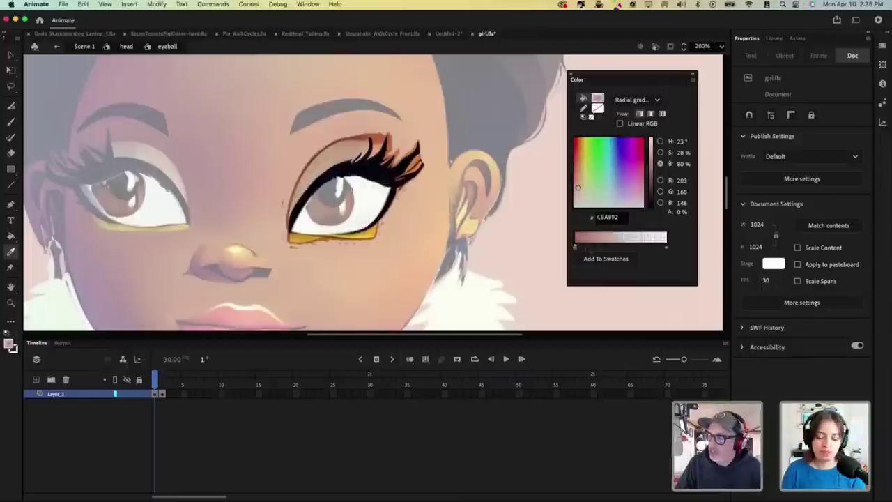
drag(681, 213, 752, 213)
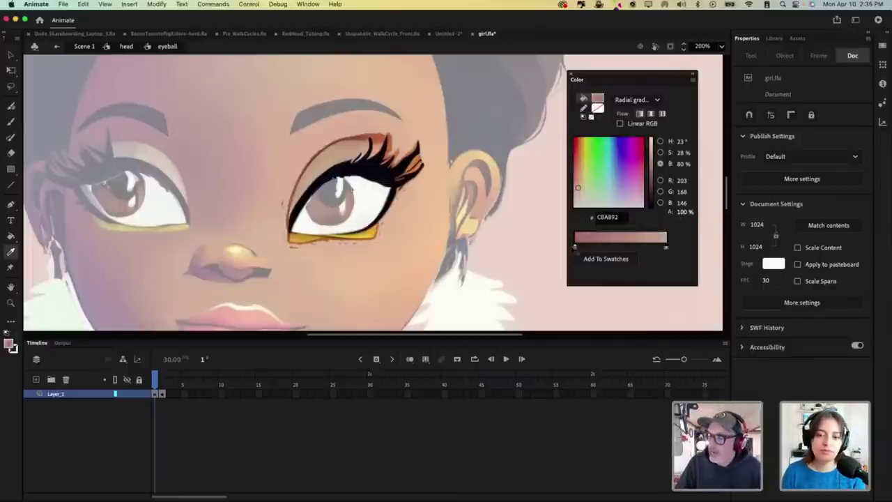
Step: Rearrange the gradient stops with the tan in the inner area and the reddish tone at the outer end
mouse_move(576, 248)
mouse_down()
mouse_move(665, 248)
mouse_move(575, 249)
mouse_up()
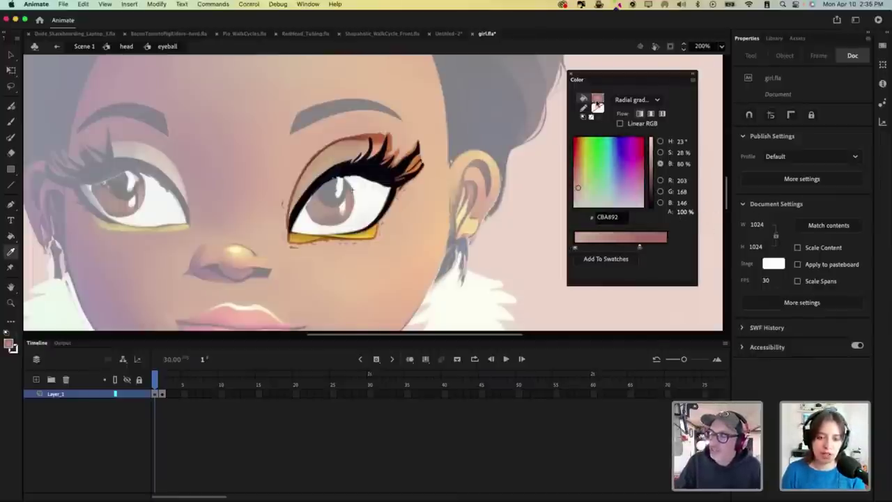
drag(640, 249, 652, 249)
drag(576, 249, 595, 250)
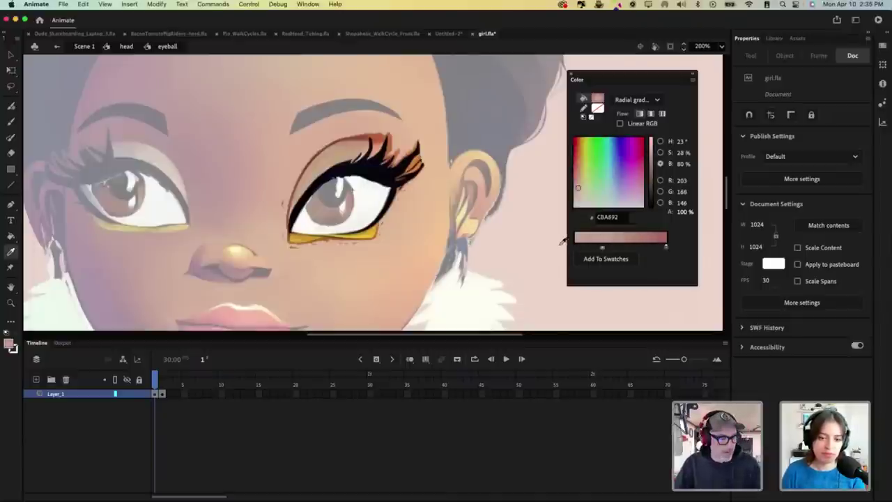
click(693, 80)
click(695, 90)
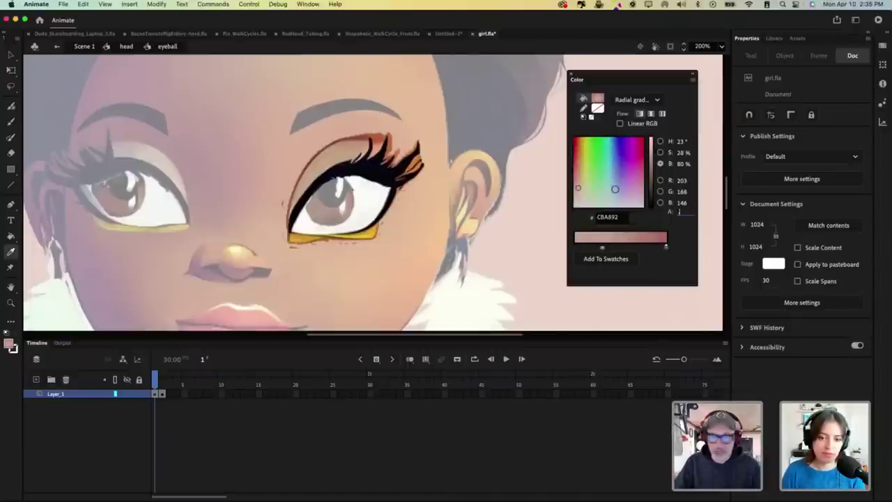
Step: Fill the closed eyelid on frame 2 with the tan-to-reddish radial gradient
click(162, 393)
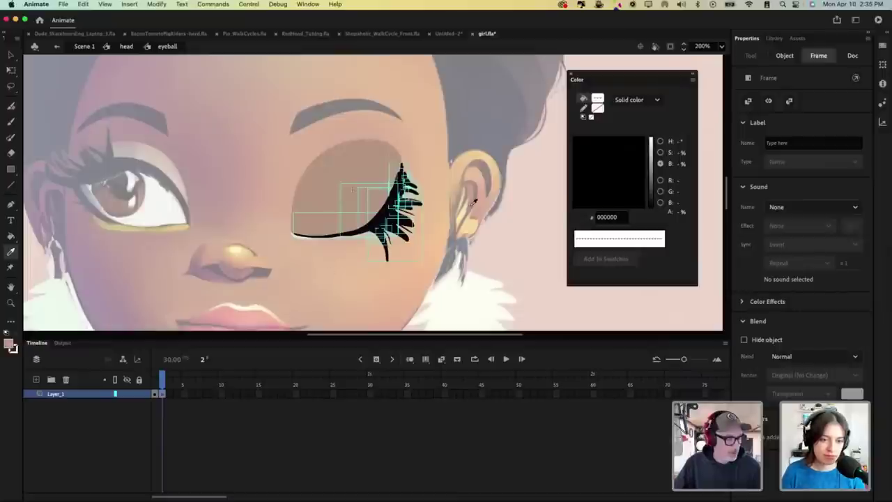
key(v)
click(491, 222)
key(k)
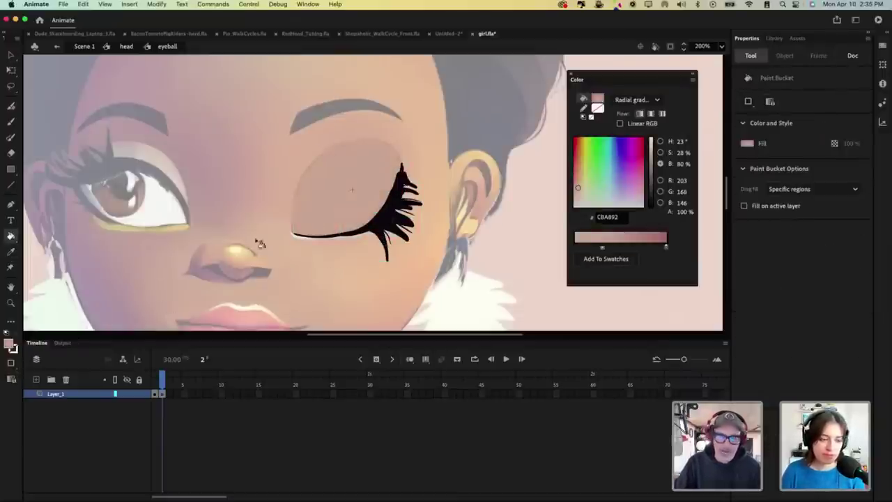
click(362, 182)
Step: Rotate, squash and reposition the eyelid's radial gradient into a tilted ellipse that follows the closed lid's shape
key(f)
click(350, 188)
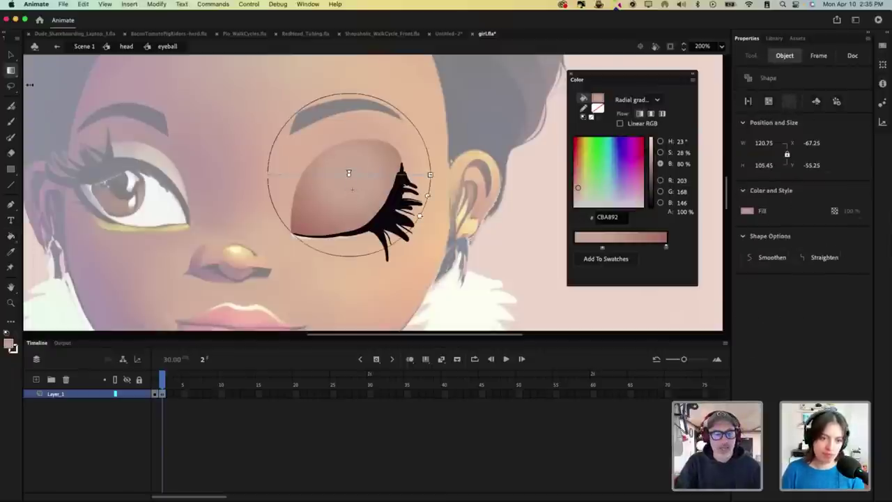
drag(349, 173, 346, 184)
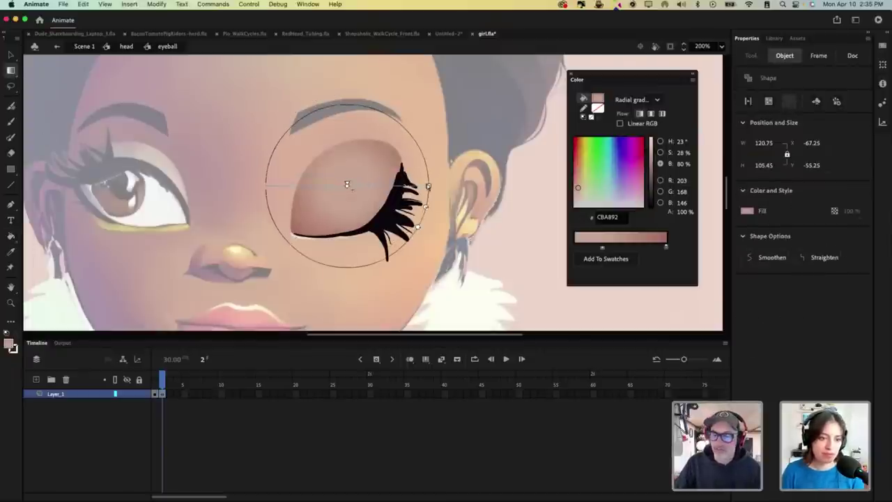
drag(427, 207, 421, 182)
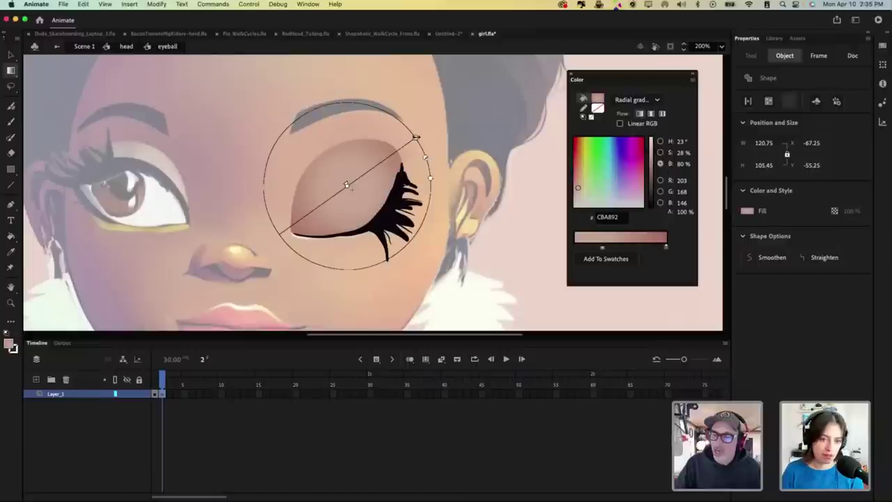
drag(416, 137, 453, 110)
drag(464, 155, 417, 149)
key(super+z)
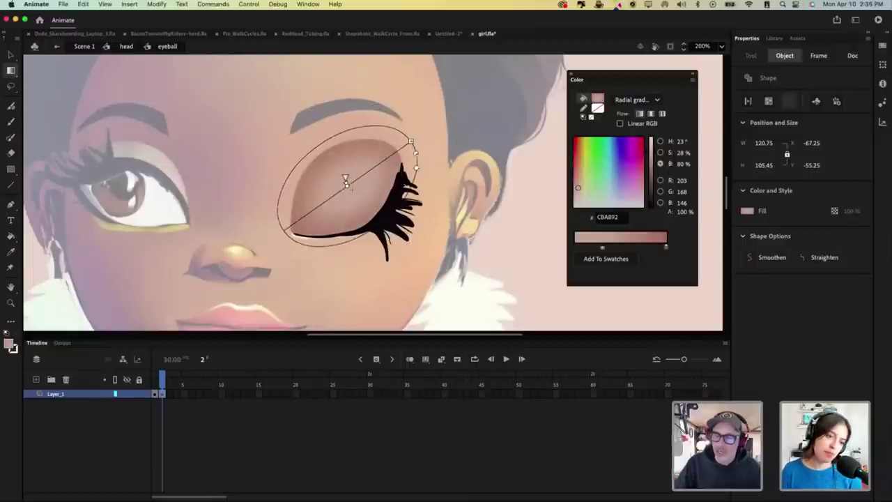
drag(348, 184, 339, 179)
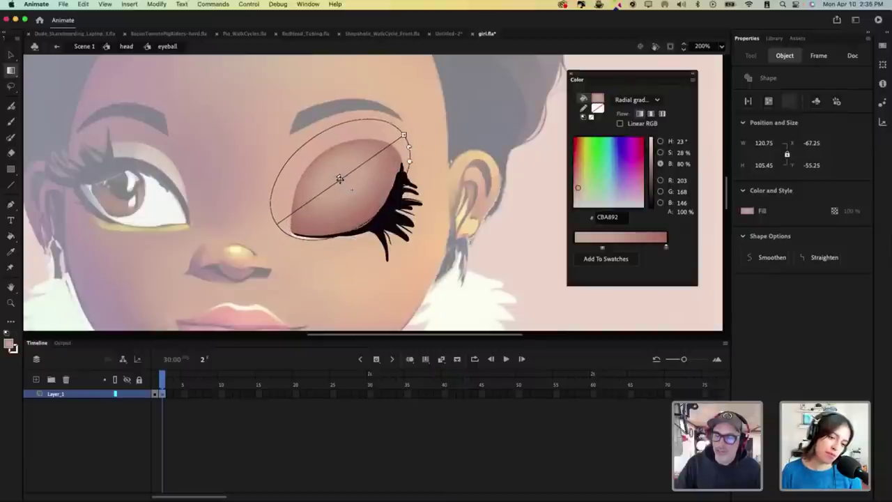
click(403, 282)
Step: Place the closed-eye drawing on frame 3, clear its artwork from frame 2, and turn on onion skinning
mouse_move(164, 381)
mouse_down()
mouse_move(155, 382)
mouse_move(164, 386)
mouse_move(157, 401)
mouse_move(175, 390)
mouse_up()
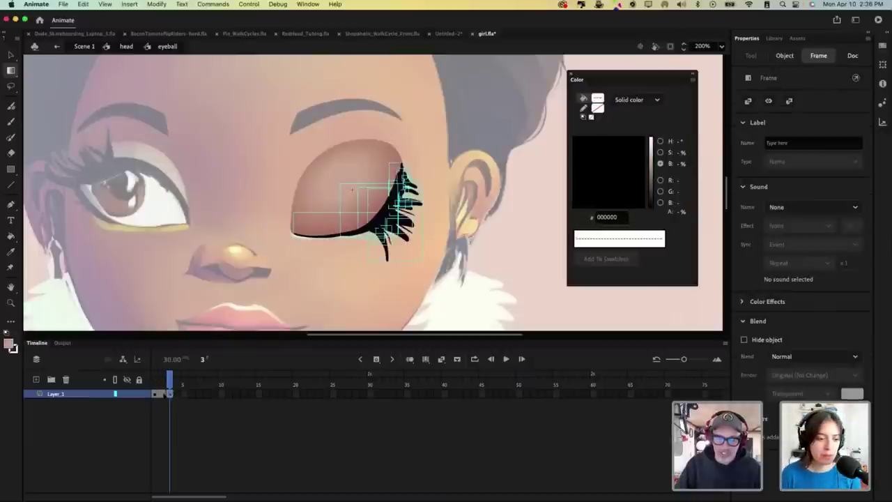
key(comma)
key(Delete)
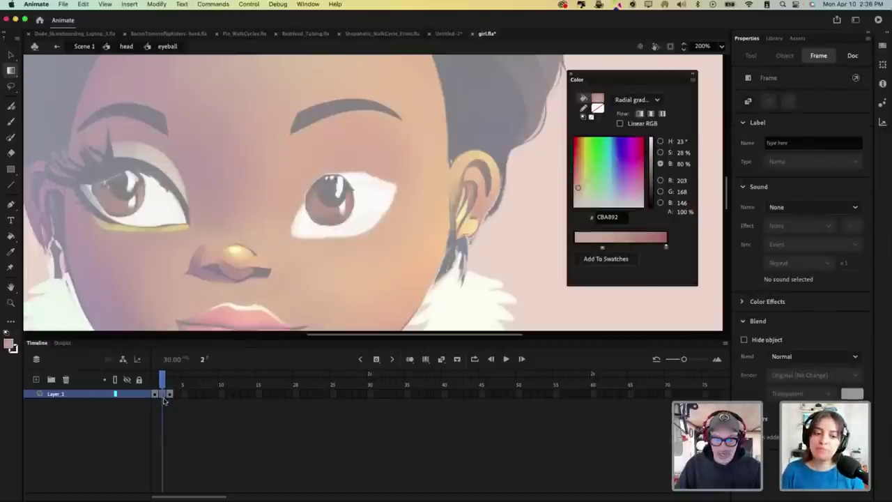
mouse_move(166, 386)
mouse_down()
mouse_move(155, 386)
mouse_move(163, 385)
mouse_up()
click(410, 359)
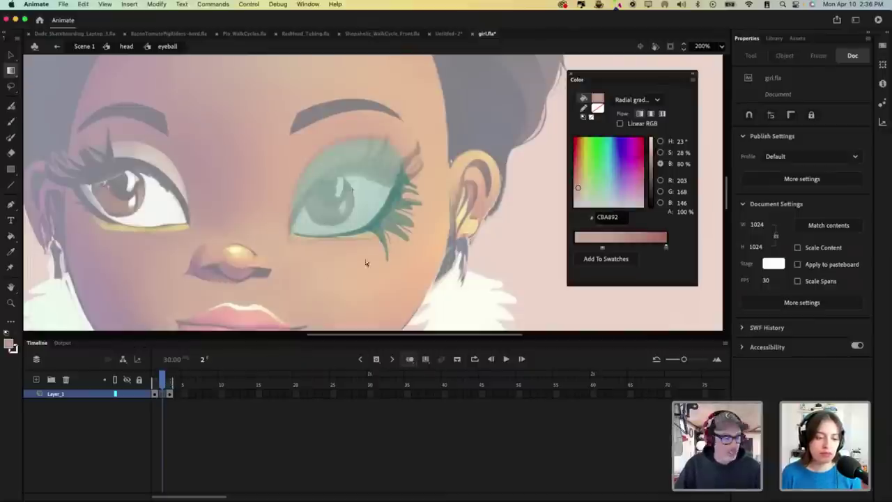
Step: Sample near-black 040612 from the lashes on frame 1 and ready the Classic Brush on frame 2
key(b)
key(comma)
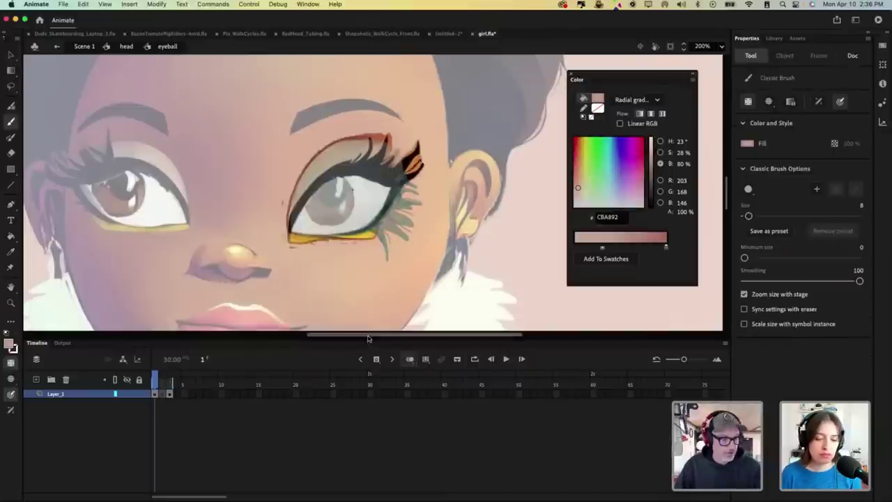
key(i)
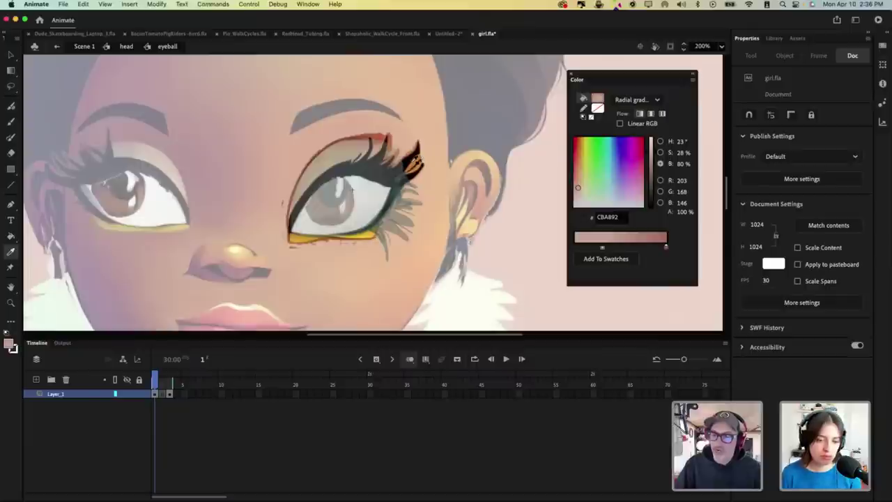
click(411, 164)
key(period)
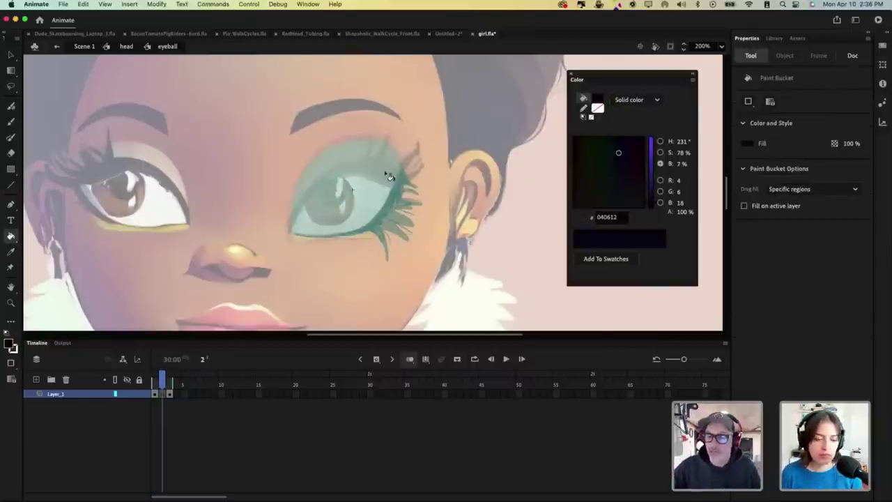
key(b)
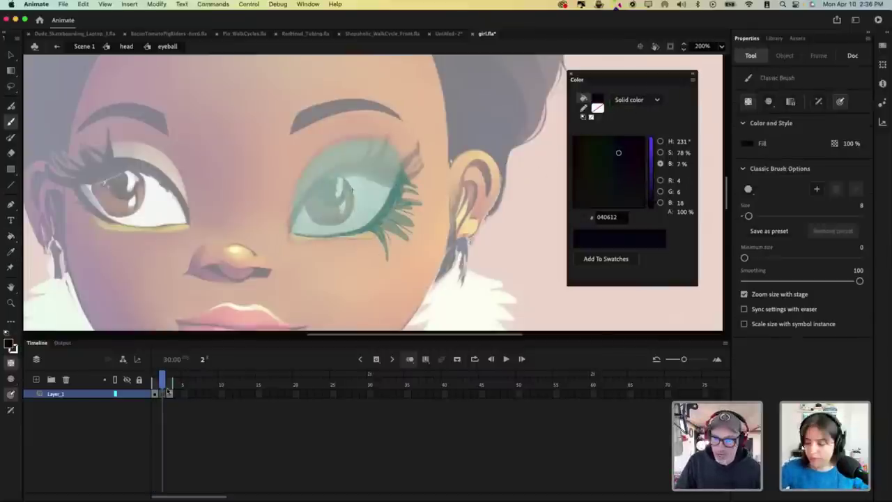
mouse_move(289, 231)
mouse_down()
mouse_move(393, 168)
mouse_move(380, 190)
mouse_move(292, 231)
mouse_up()
key(super+z)
key(super+z)
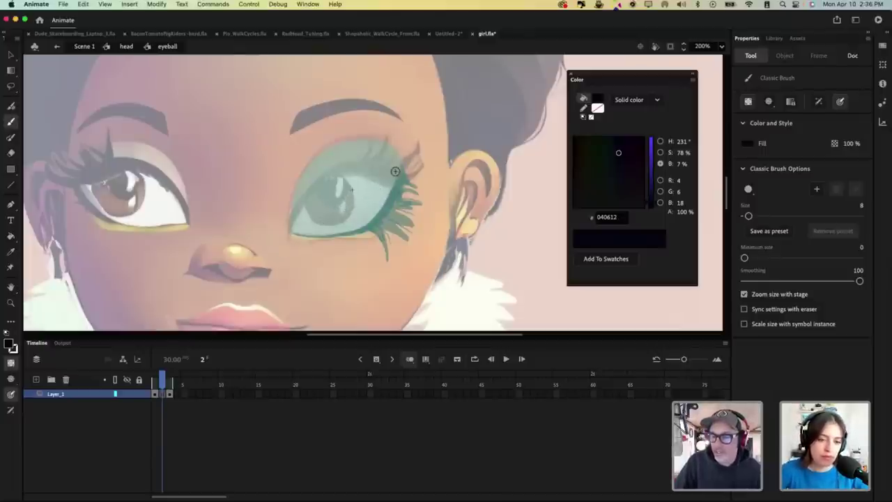
Step: Paint the half-closed lid line on frame 2 as a curved stroke from the outer lash corner to the inner corner
drag(401, 165, 302, 231)
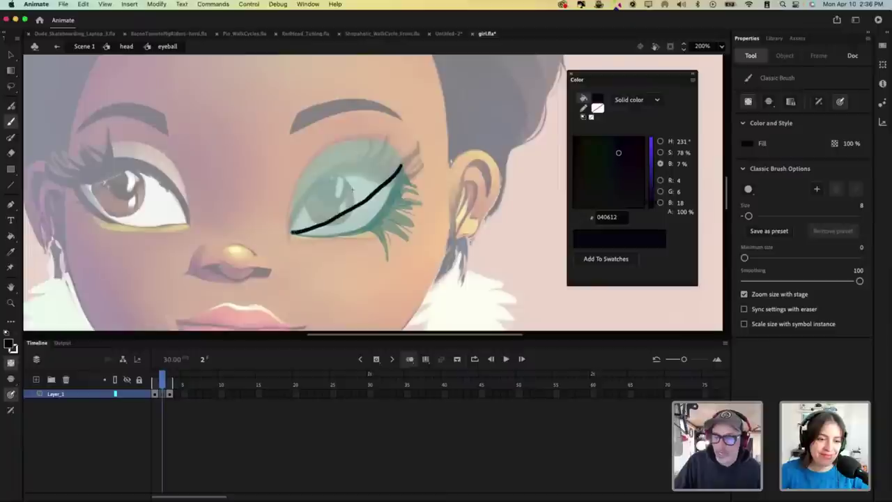
Step: Paint the half-closed eye's dark upper lashes on frame 2 as pointed strokes fanning from the outer half of the lid line
mouse_move(402, 167)
mouse_down()
mouse_move(431, 159)
mouse_move(395, 176)
mouse_move(434, 181)
mouse_move(381, 188)
mouse_move(345, 211)
mouse_move(393, 180)
mouse_up()
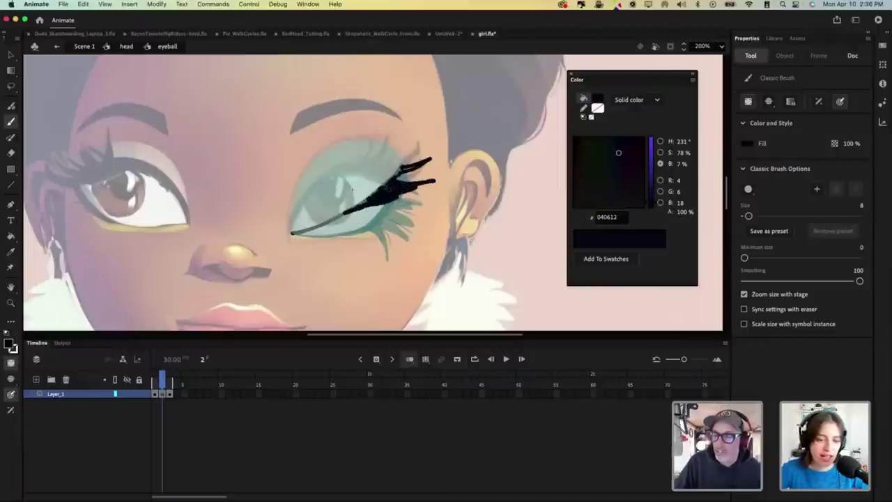
key(super+z)
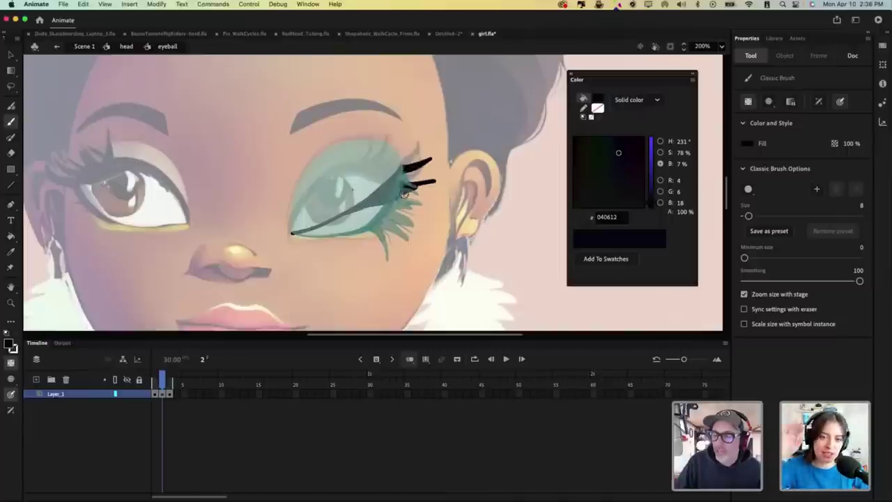
mouse_move(426, 173)
mouse_down()
mouse_move(401, 187)
mouse_move(416, 193)
mouse_move(383, 203)
mouse_up()
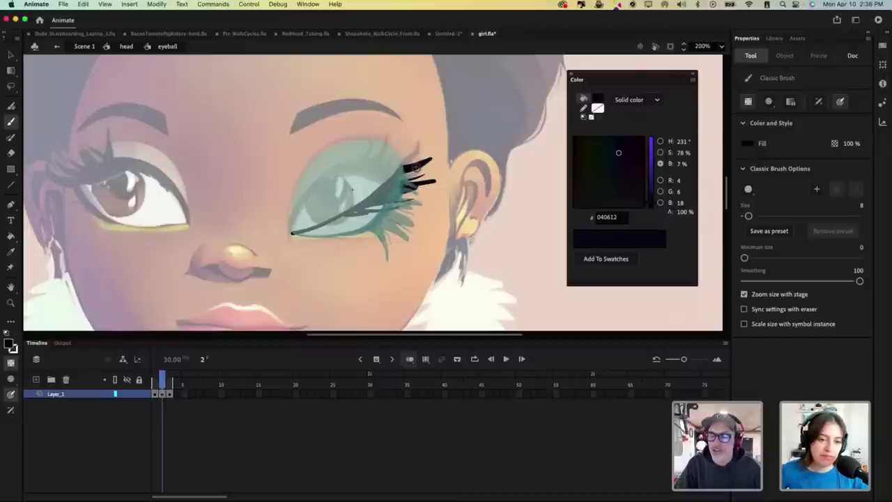
Step: Copy the closed eyelid's gradient shape from frame 3, return to frame 2 and turn off onion skinning
click(170, 394)
key(v)
click(353, 189)
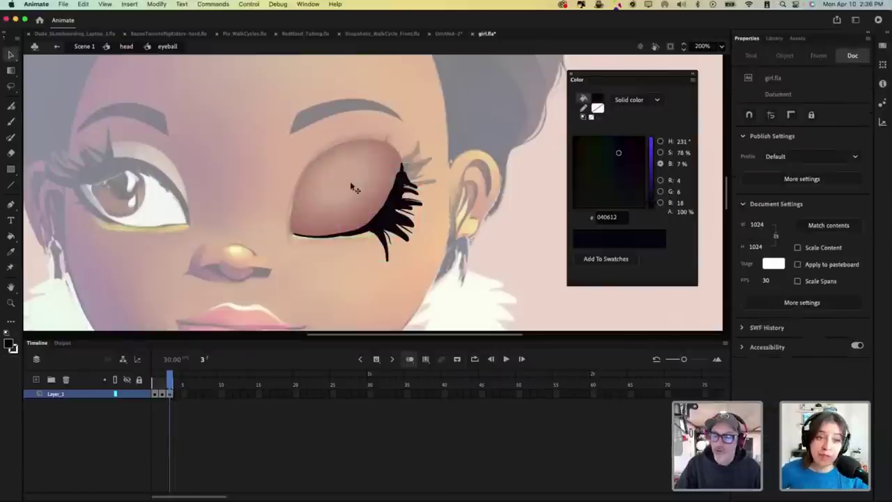
click(165, 384)
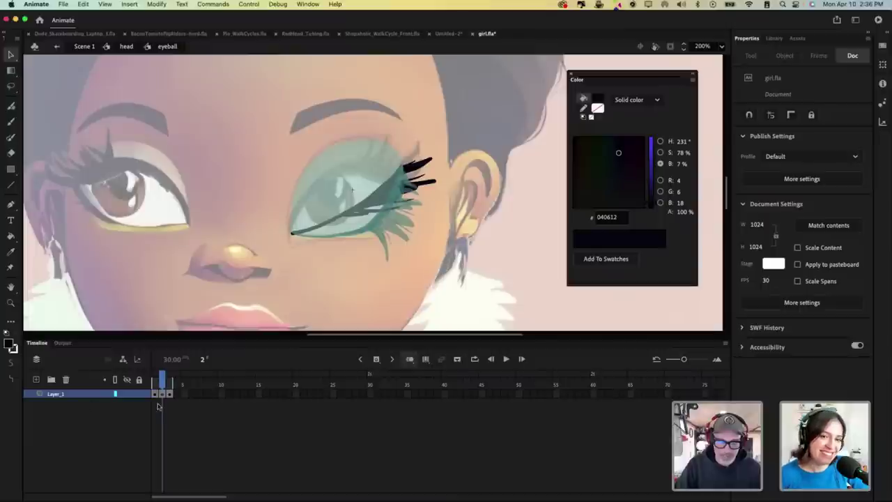
click(410, 359)
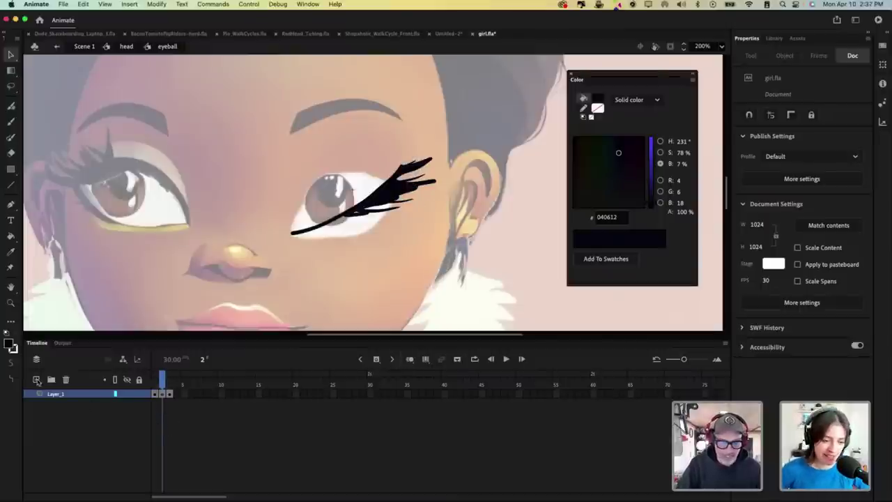
Step: Add a layer beneath the locked lash drawing and give it separate blank keyframes at frames 2 and 3
click(36, 379)
click(165, 409)
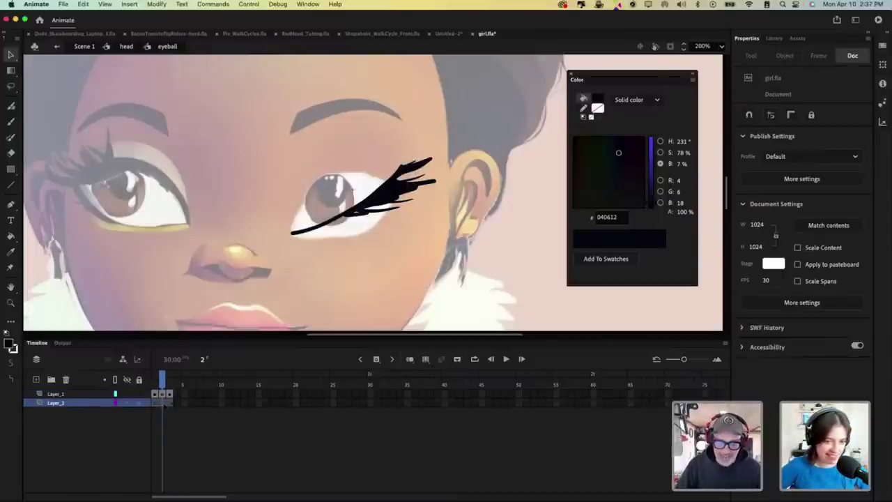
click(164, 405)
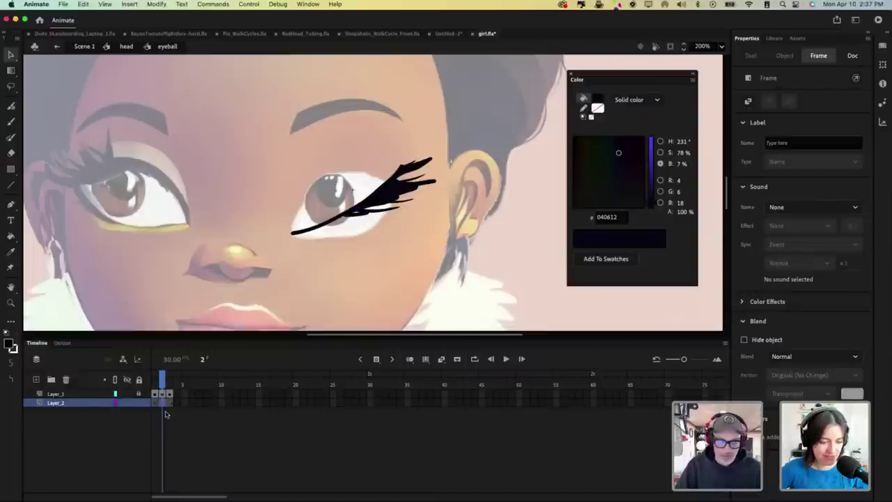
click(169, 403)
key(F7)
click(162, 402)
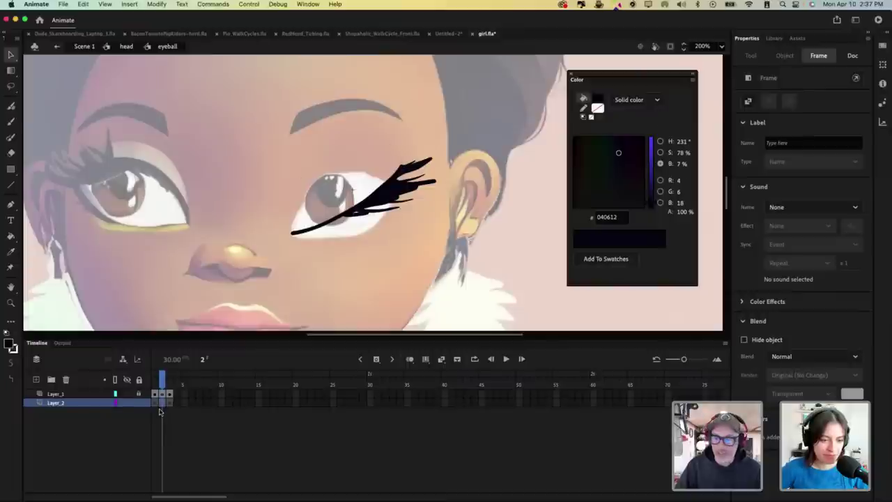
Step: Paste the eyelid shape in place on frame 2 of the lower layer and erase the part below the half-closed lash line
key(ctrl+shift+v)
click(168, 385)
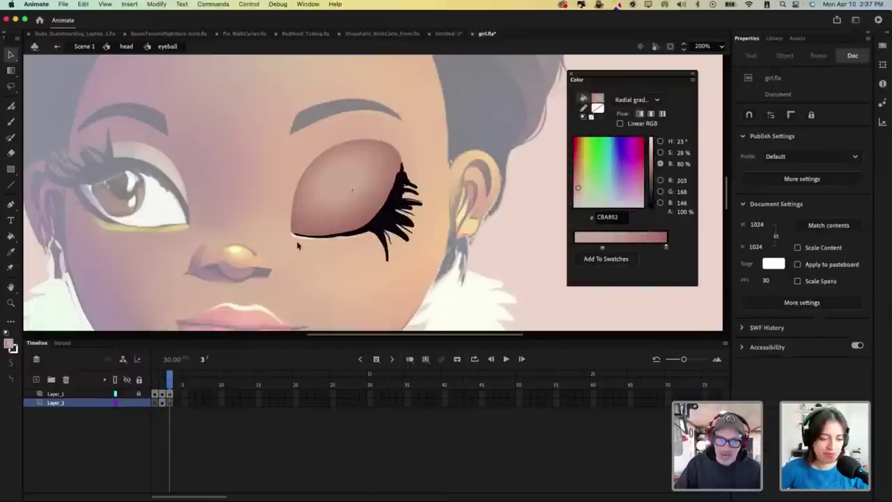
key(comma)
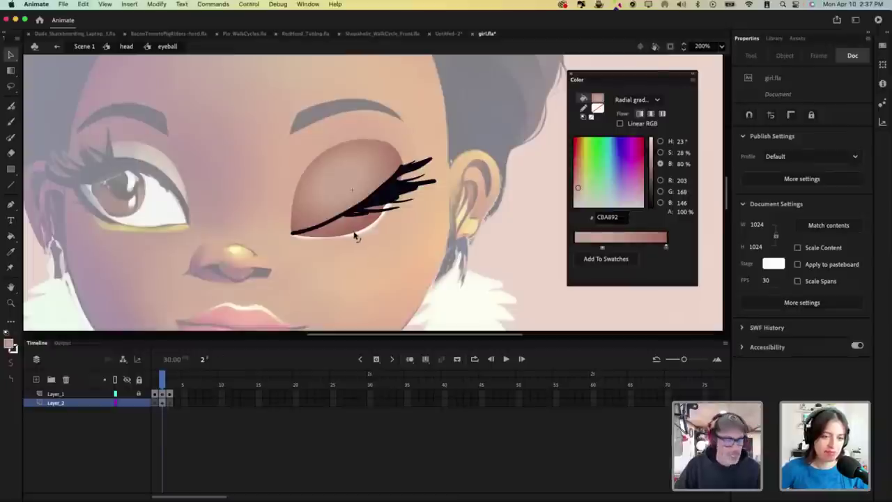
key(e)
mouse_move(428, 164)
mouse_down()
mouse_move(369, 234)
mouse_move(346, 223)
mouse_move(314, 240)
mouse_move(408, 195)
mouse_up()
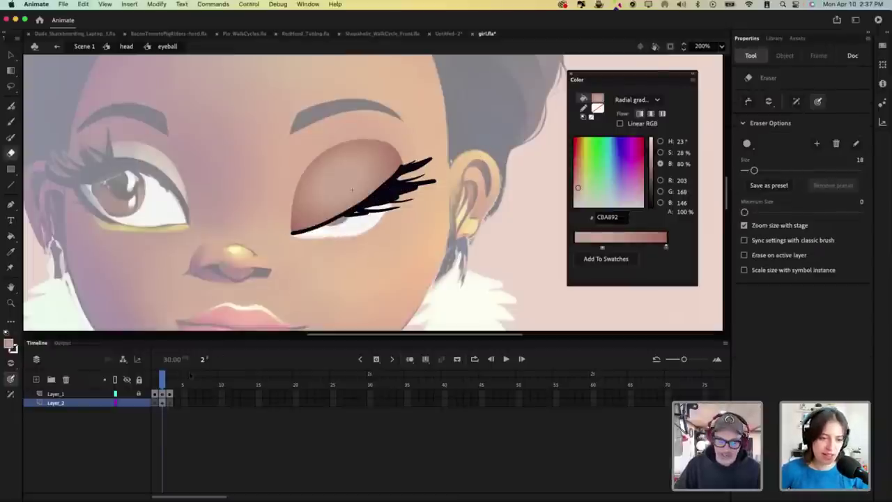
Step: Shift the half-closed eyelid's radial gradient centre slightly upward and play the eyeball frames
key(f)
click(342, 179)
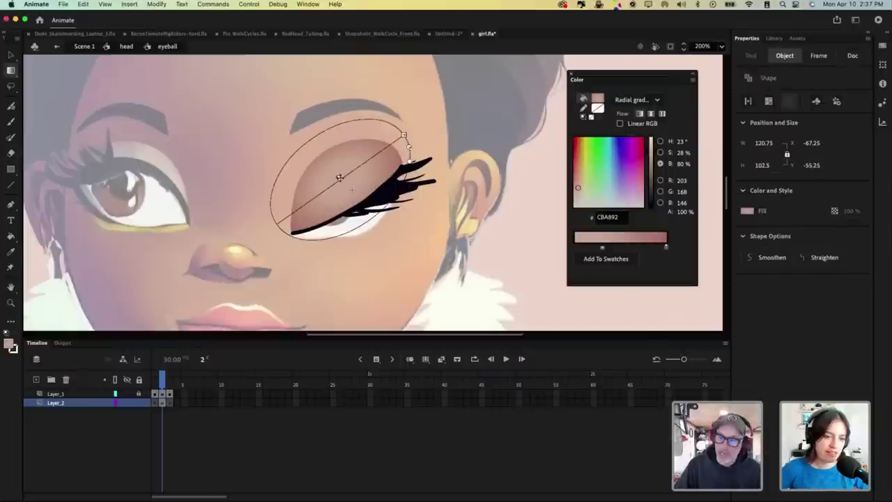
drag(339, 177, 337, 171)
key(Return)
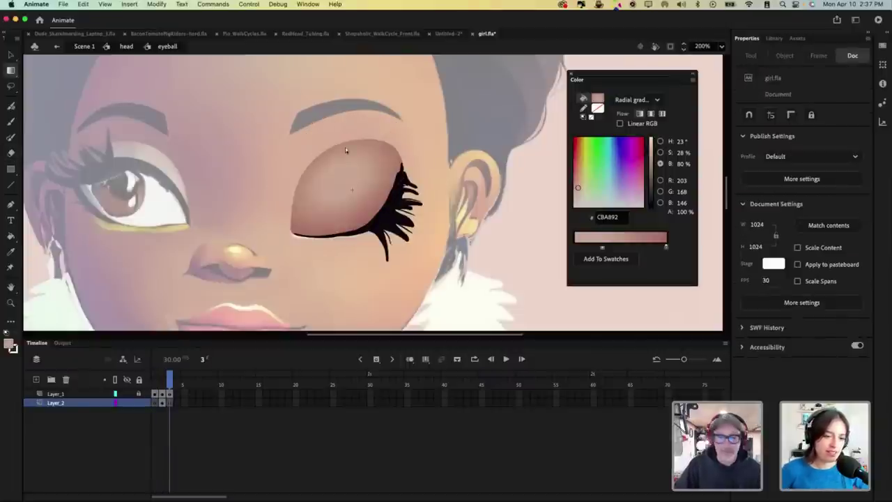
Step: Return to the head symbol, enlarge the timeline to show all its layers, and go to frame 1
key(v)
click(127, 46)
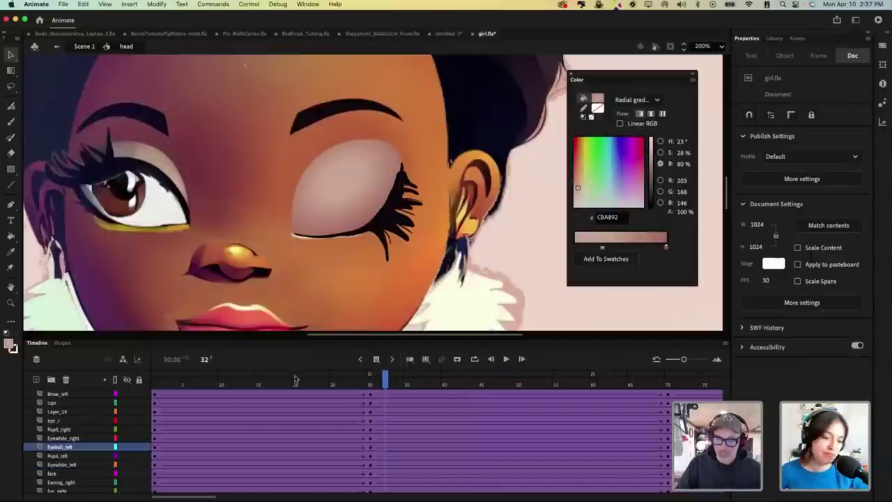
mouse_move(384, 385)
mouse_down()
mouse_move(368, 385)
mouse_move(505, 385)
mouse_move(369, 390)
mouse_up()
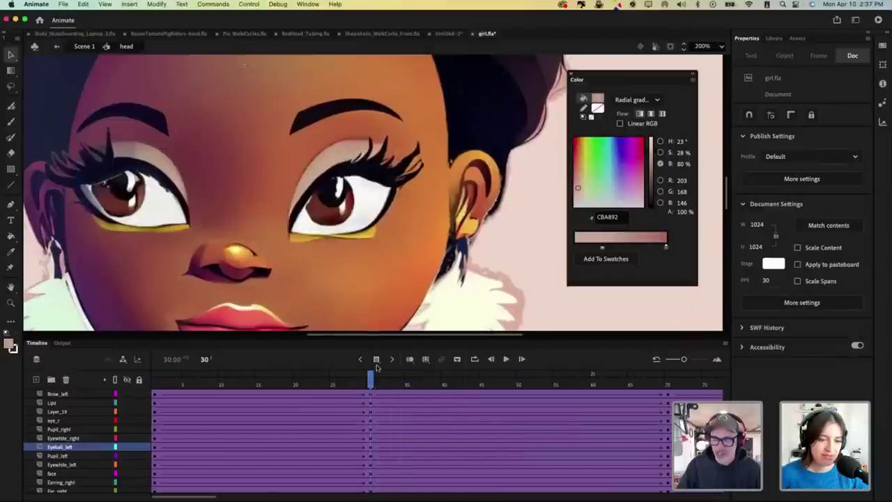
drag(384, 340, 384, 267)
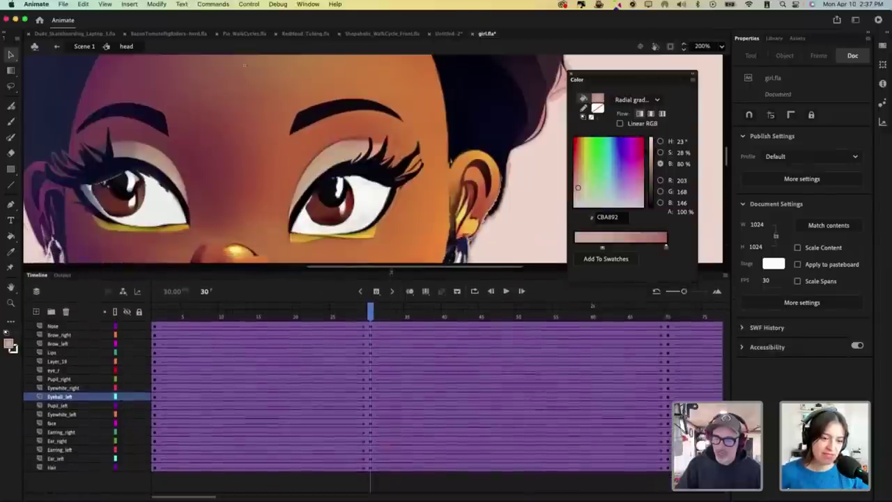
drag(370, 315, 128, 346)
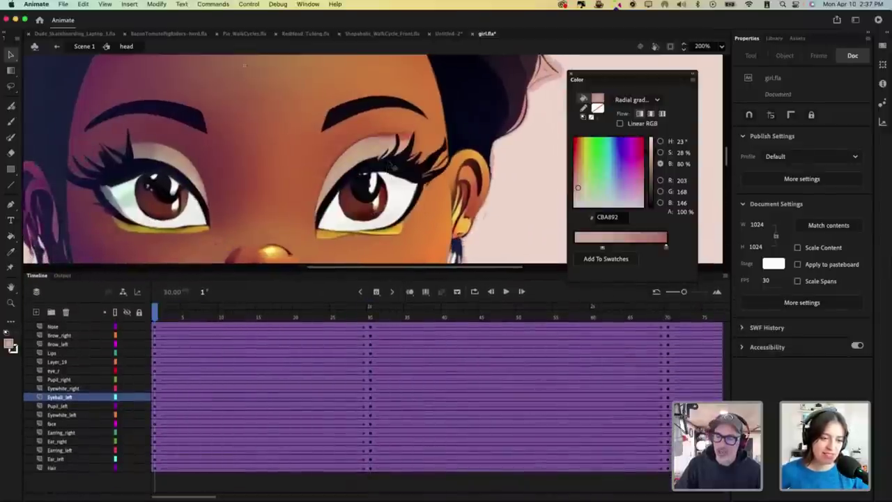
Step: Play back the head animation from frame 1 to check how the new eyeball frames loop
click(393, 164)
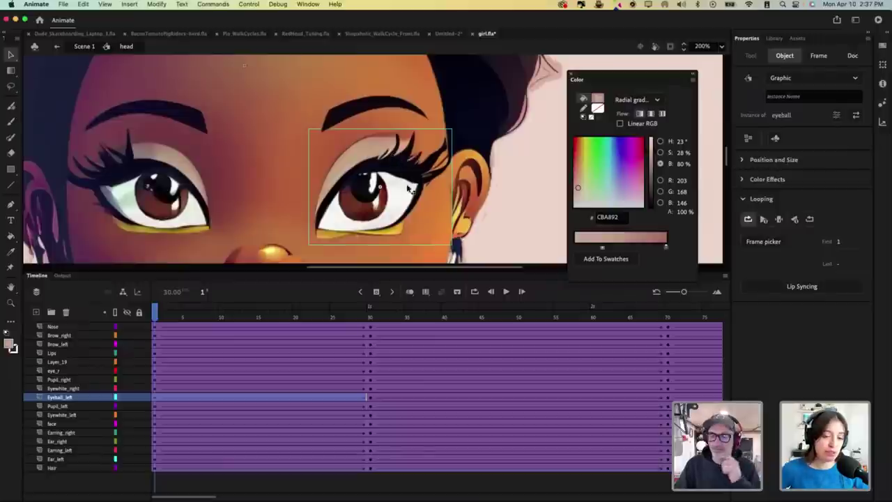
key(Return)
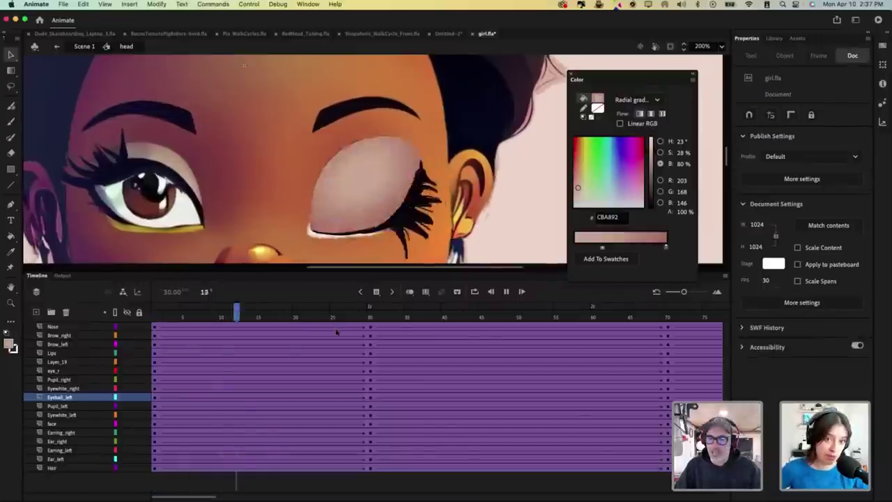
click(372, 317)
drag(384, 317, 155, 317)
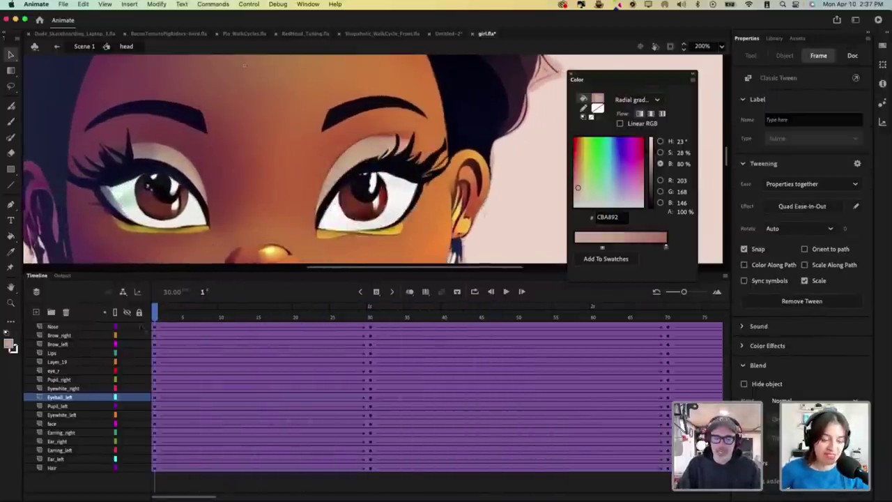
Step: Set the Eyeball_left instances at frames 1 and 30 to play a single frame of their graphic
click(411, 168)
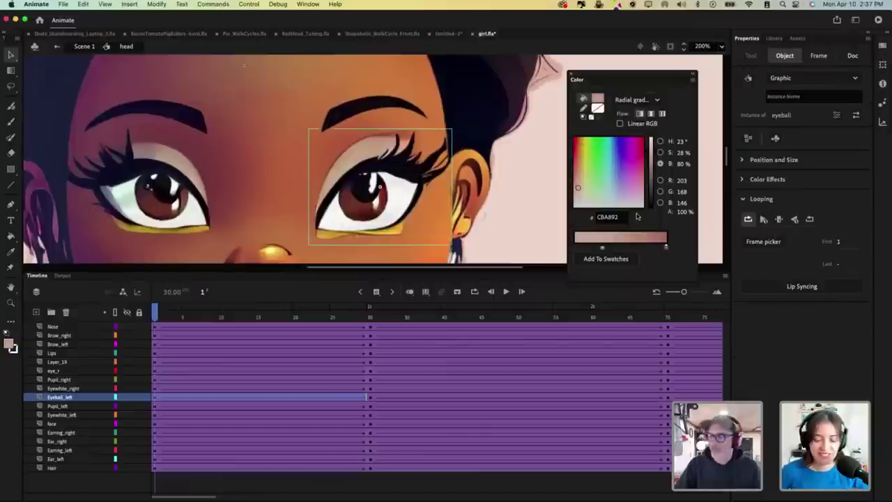
click(781, 220)
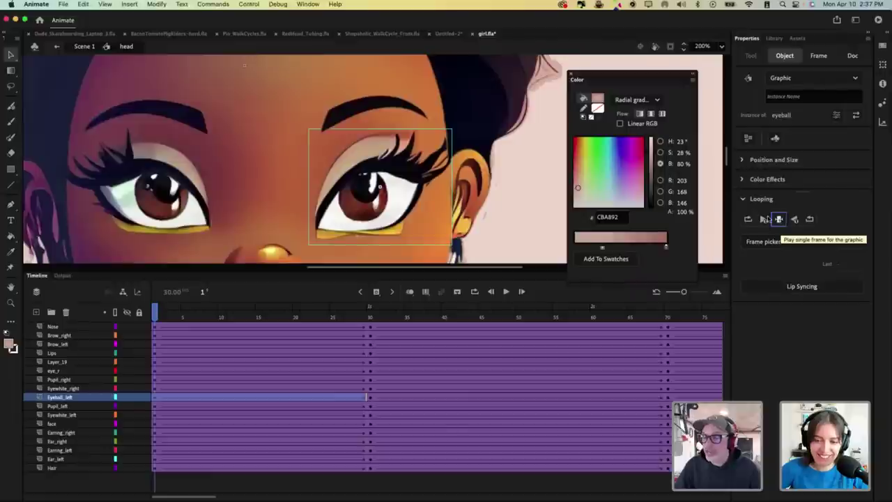
click(205, 316)
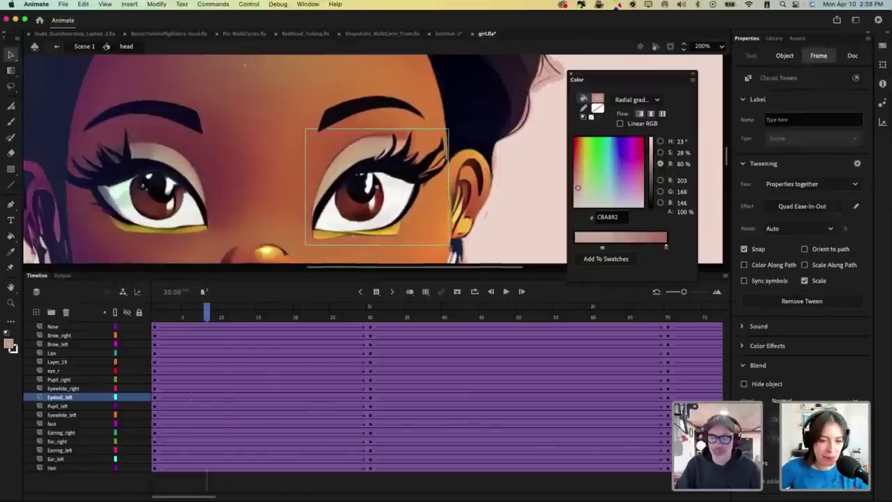
drag(206, 310, 370, 299)
click(427, 170)
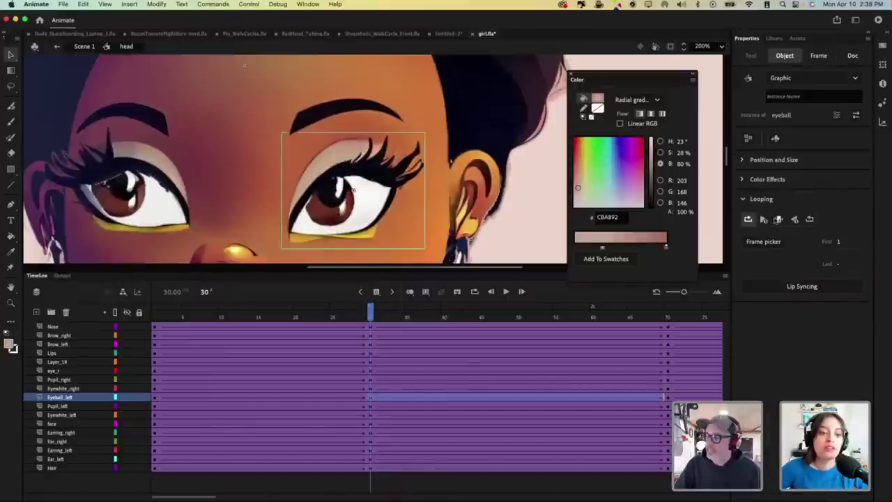
click(777, 220)
Step: Set the Eyeball_left instances at frames 70 and 100 to play a single frame of their graphic
click(668, 314)
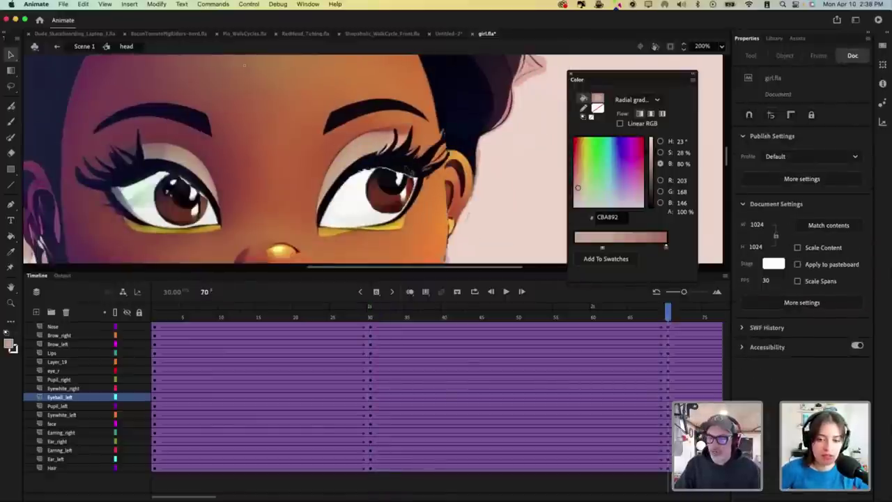
click(409, 170)
click(779, 220)
drag(668, 314, 745, 319)
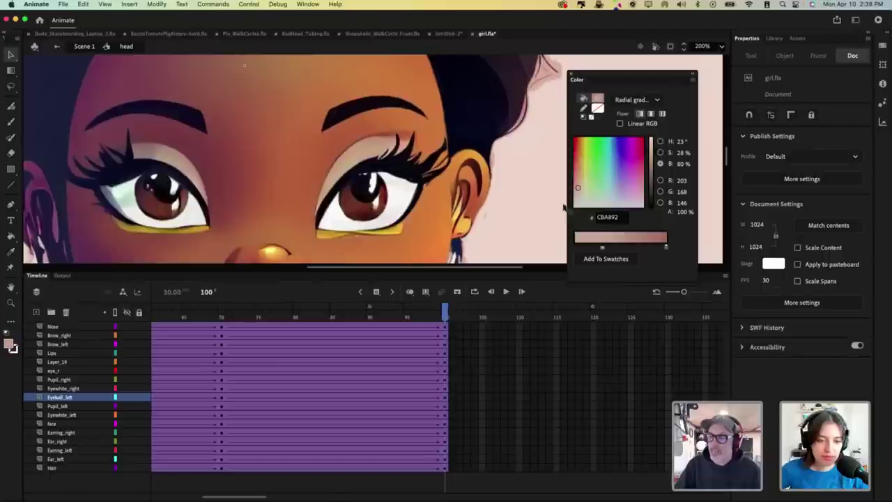
click(380, 185)
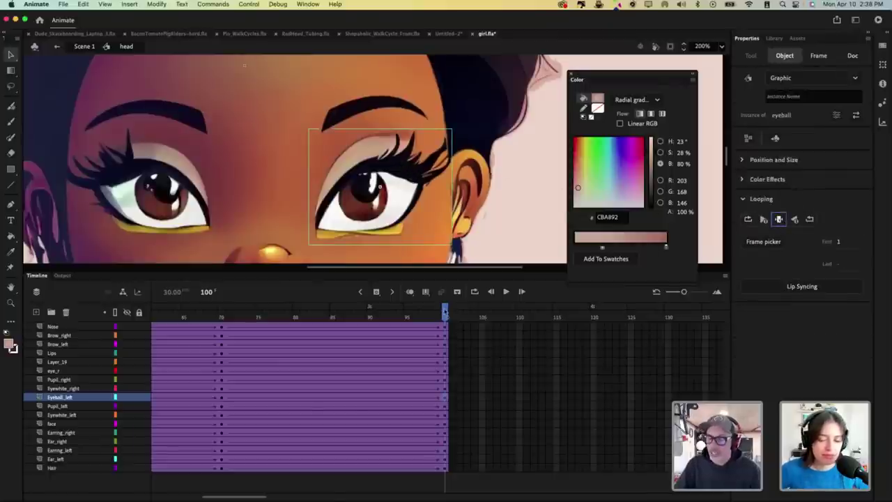
Step: Set the Eyeball_left instance at frame 30 to play its graphic once
drag(444, 312, 301, 347)
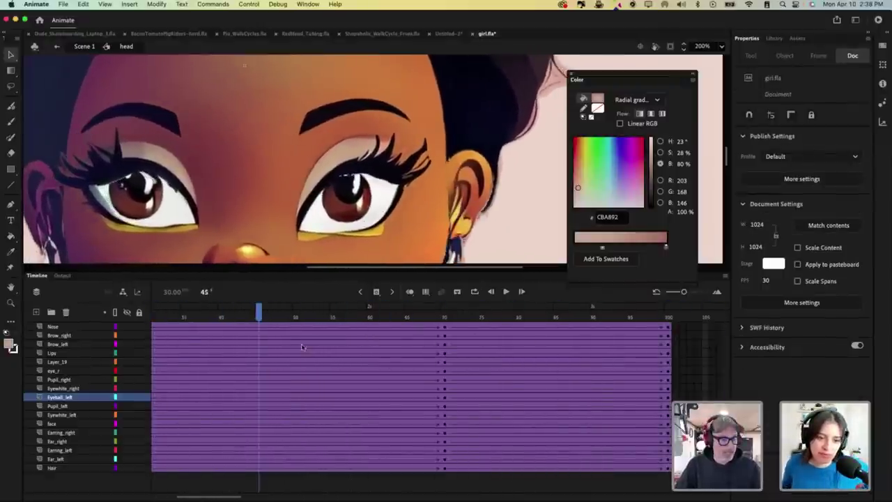
key(super+1)
drag(258, 312, 372, 357)
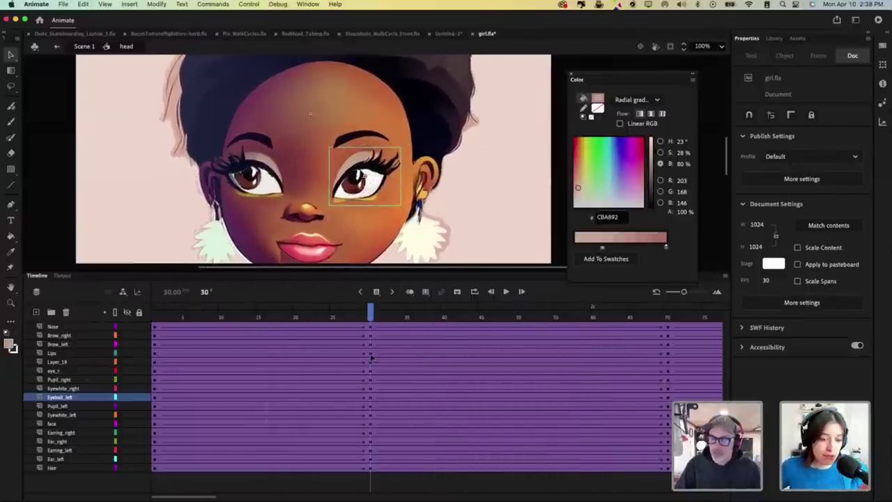
drag(667, 319, 295, 322)
click(479, 180)
click(375, 178)
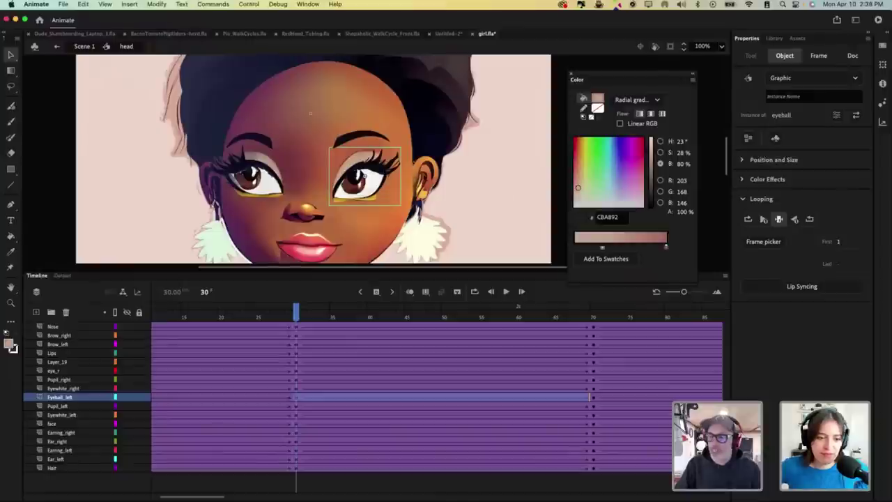
click(764, 219)
Step: Play back the head animation from frame 22 to check the wink after frame 30
drag(296, 313, 236, 313)
key(Return)
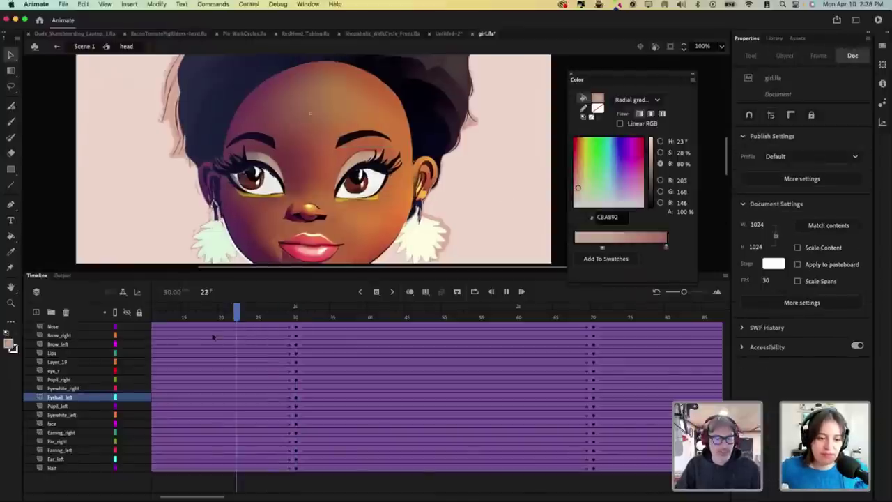
key(Return)
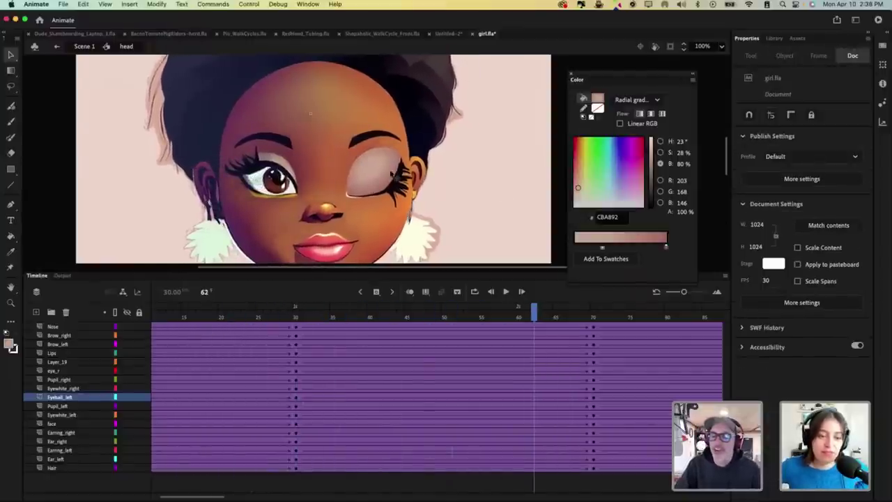
Step: In the left eyeball graphic, duplicate the first three blink frames to frames 5–7 and reverse them so the eye reopens
key(alt+comma)
double_click(382, 162)
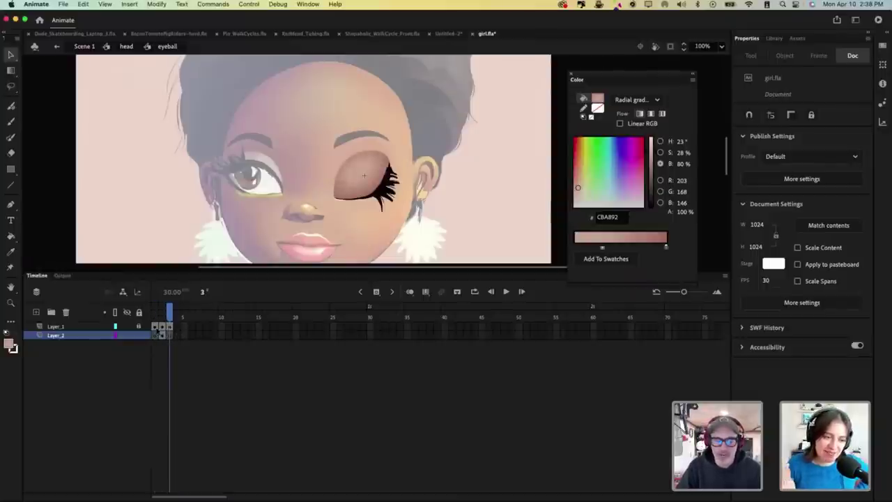
click(172, 336)
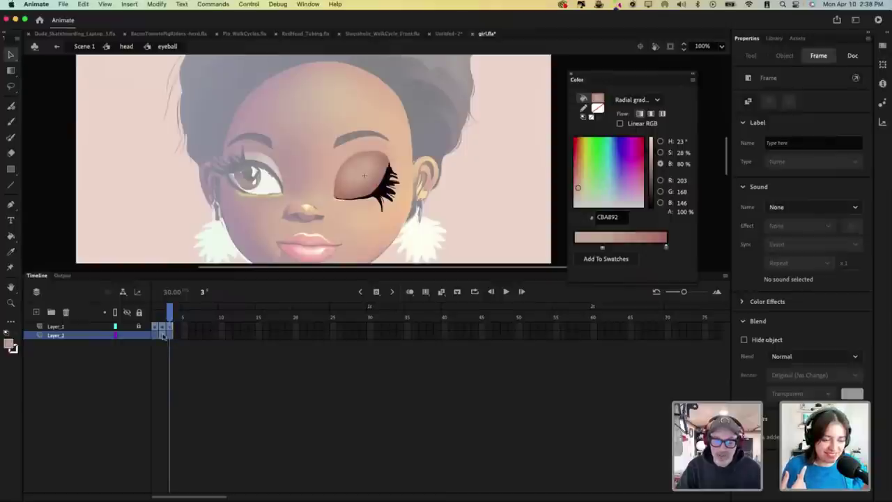
drag(168, 340, 200, 334)
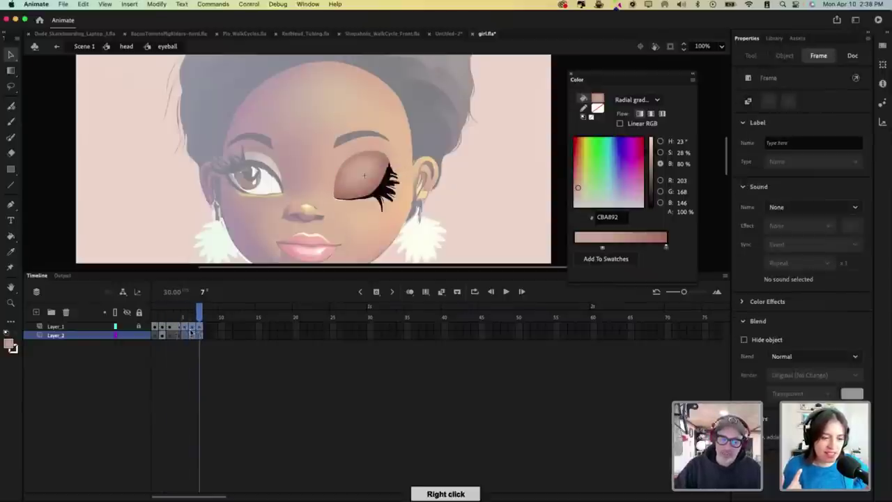
right_click(193, 335)
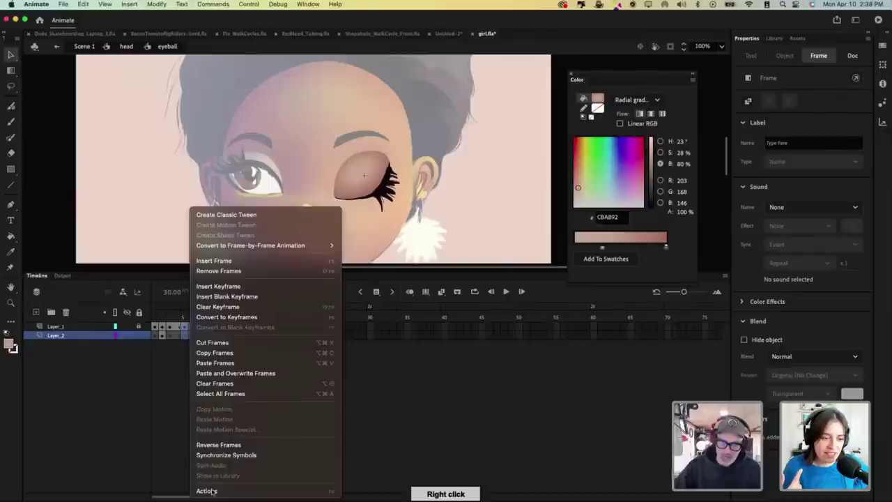
click(218, 445)
drag(192, 318, 222, 319)
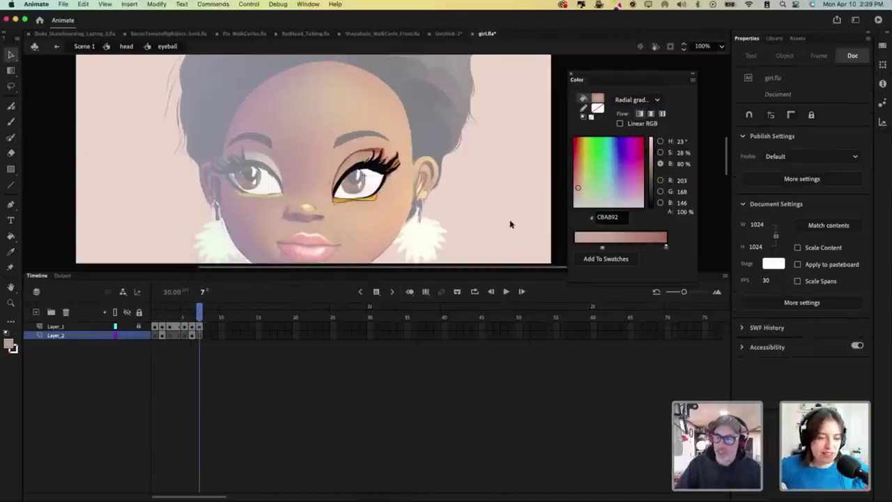
Step: Return to the head graphic and play the animation after frame 30 to check the complete blink
double_click(510, 224)
drag(414, 312, 475, 315)
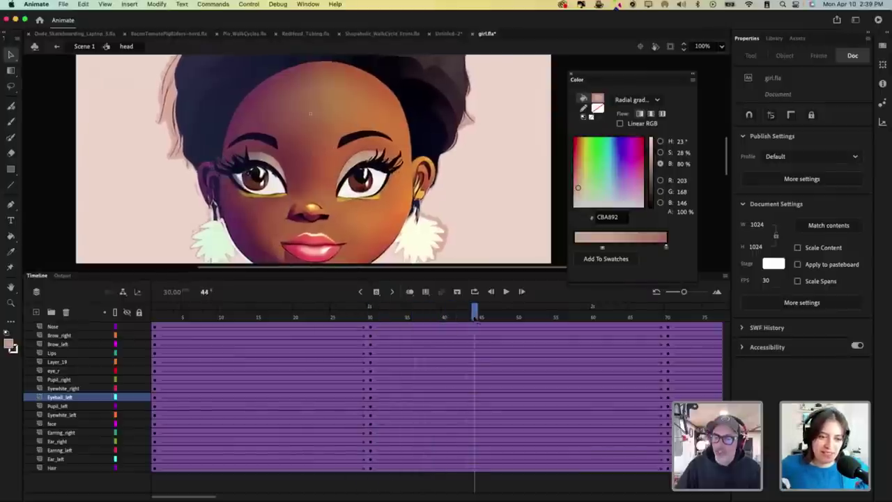
key(Return)
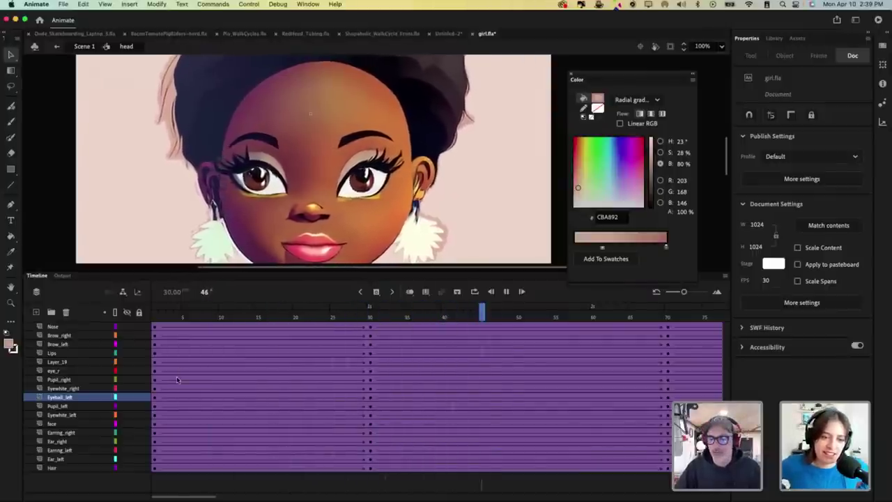
Step: Open the eye_r graphic at frame 30 of the head animation and add a new layer above the eye artwork
click(370, 397)
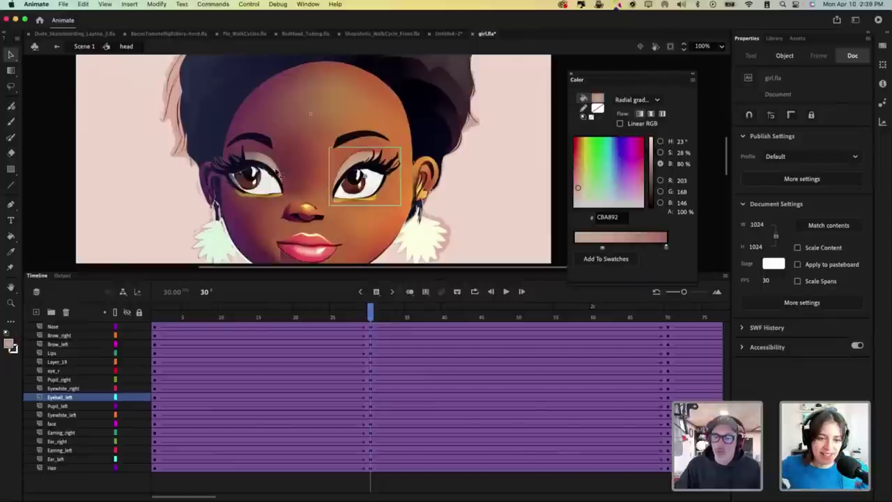
double_click(364, 174)
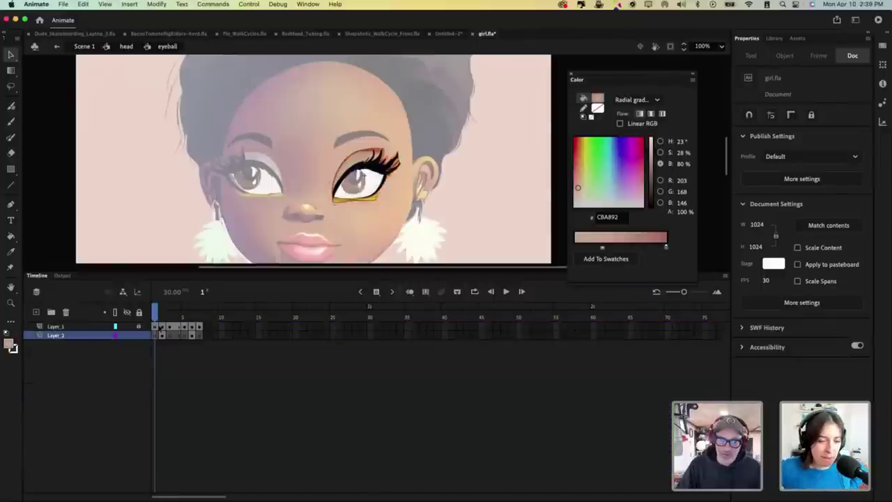
double_click(258, 163)
click(251, 171)
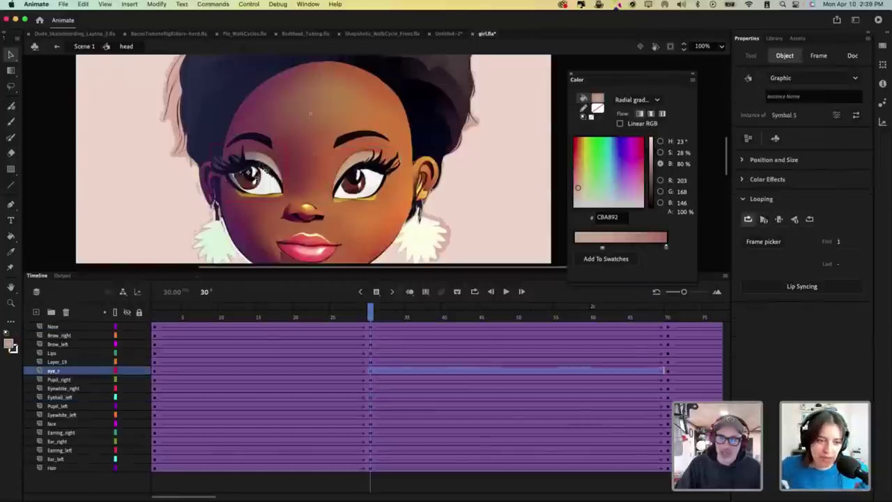
double_click(250, 170)
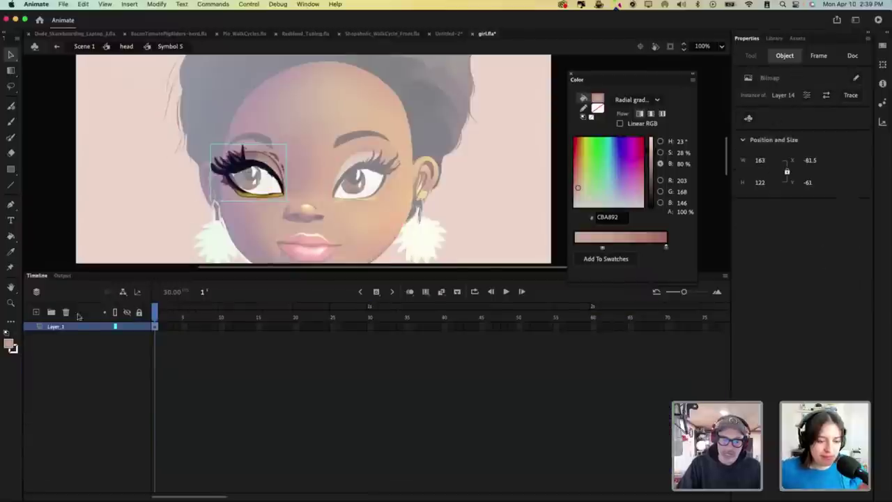
click(37, 312)
Step: Try to paste the copied frames into frame 1 of the new layer and undo the paste
right_click(156, 327)
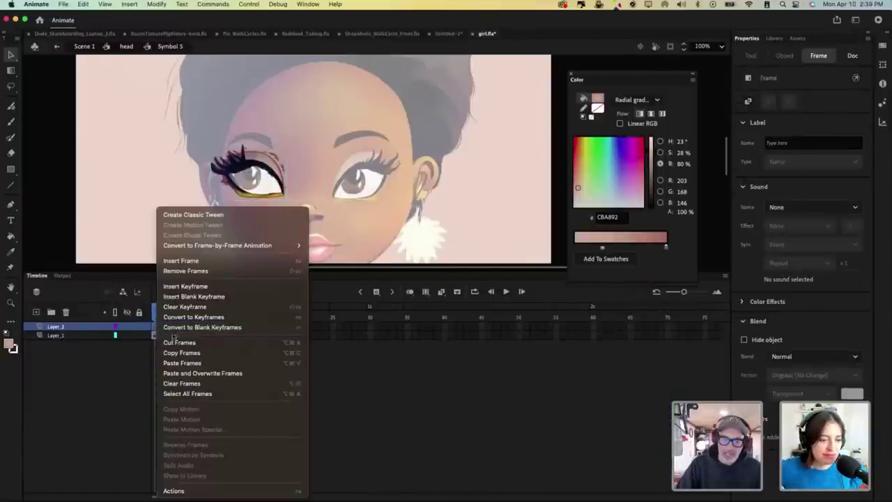
click(181, 363)
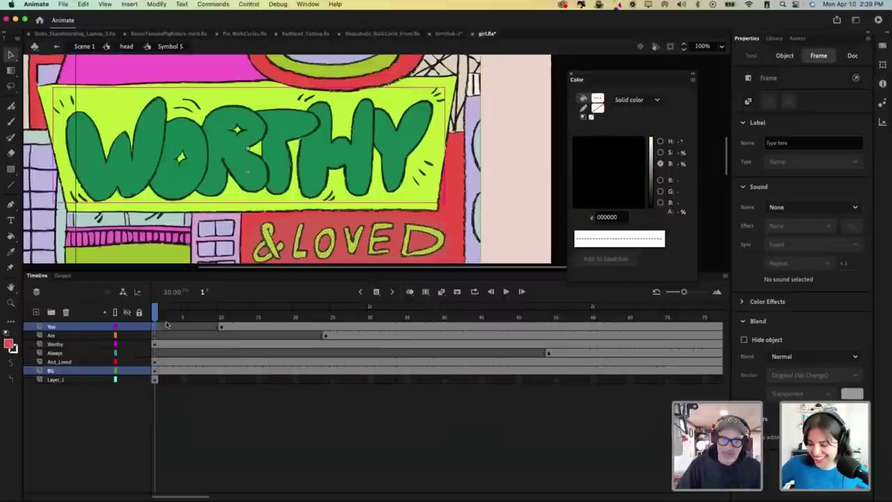
key(super+z)
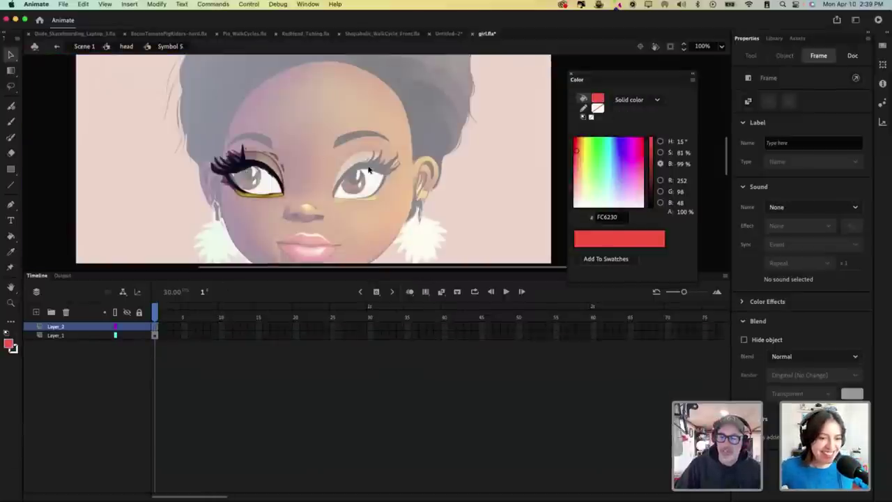
Step: Reopen the left eyeball graphic and copy the first three blink frames on both layers
double_click(310, 113)
click(373, 173)
double_click(364, 176)
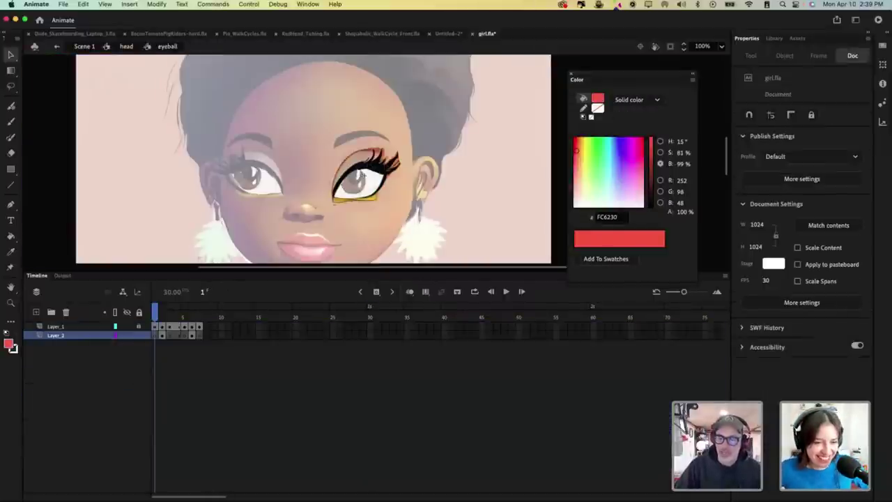
click(171, 334)
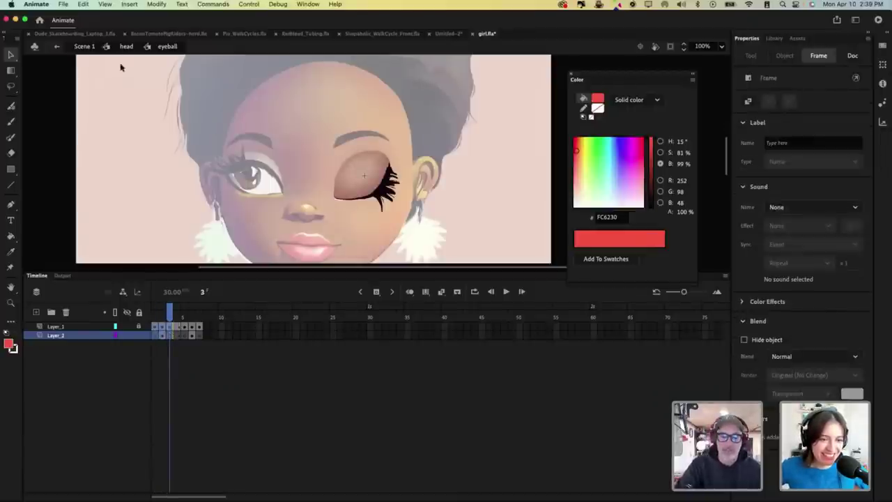
Step: Reopen the eye_r graphic and paste the copied blink frames into the new layer starting at frame 1
click(258, 161)
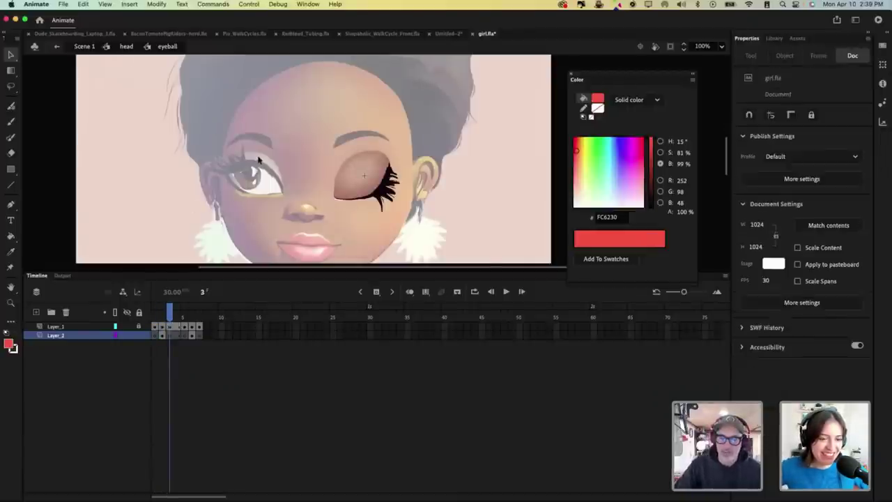
double_click(203, 214)
double_click(259, 174)
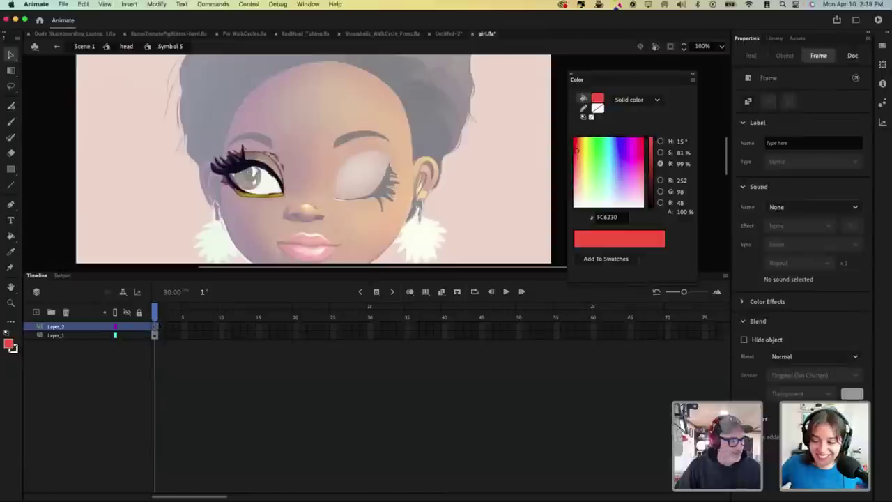
key(super+alt+v)
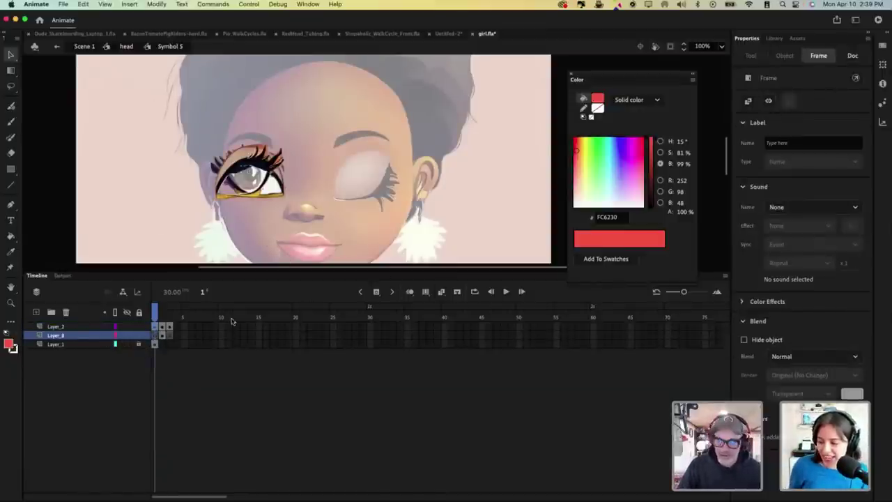
click(426, 293)
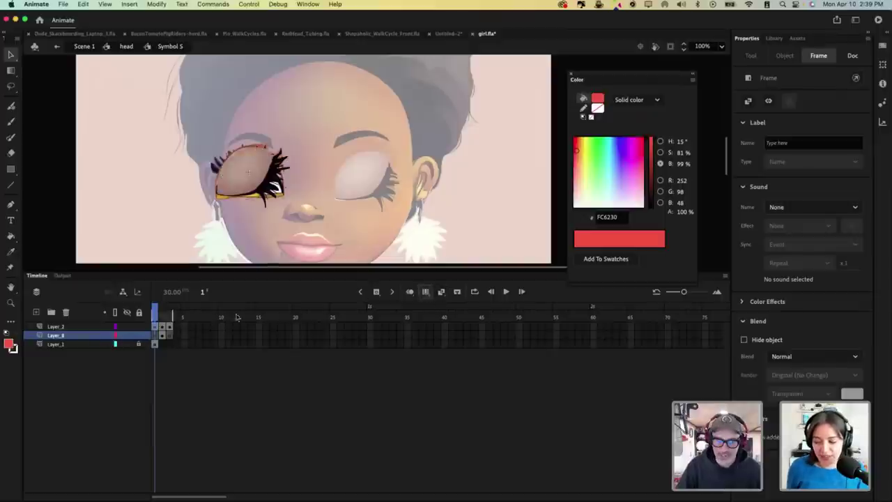
click(273, 196)
click(158, 5)
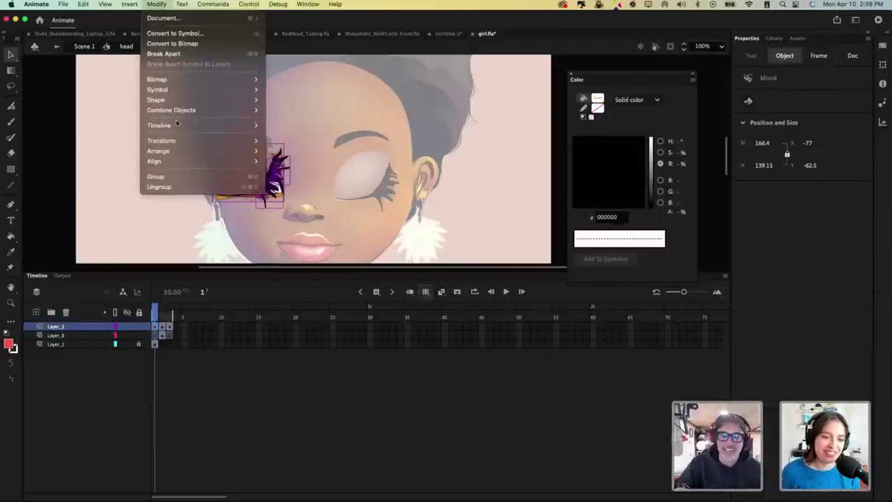
mouse_move(180, 143)
click(135, 202)
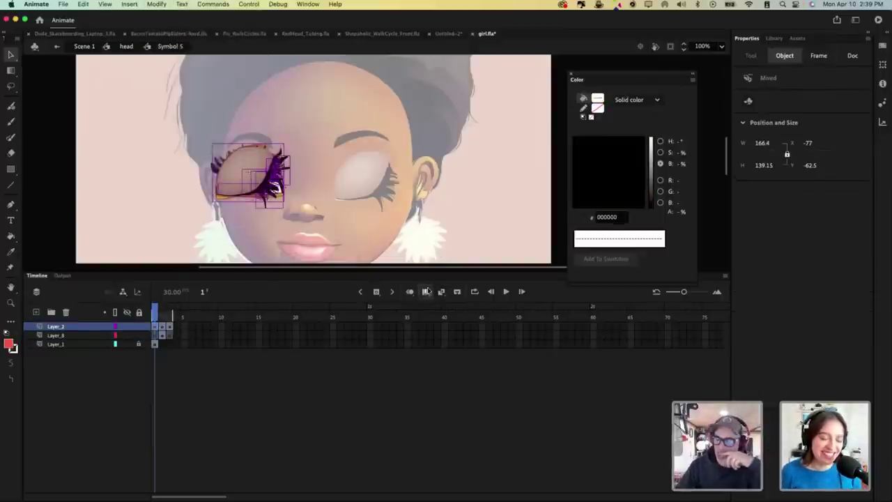
click(425, 291)
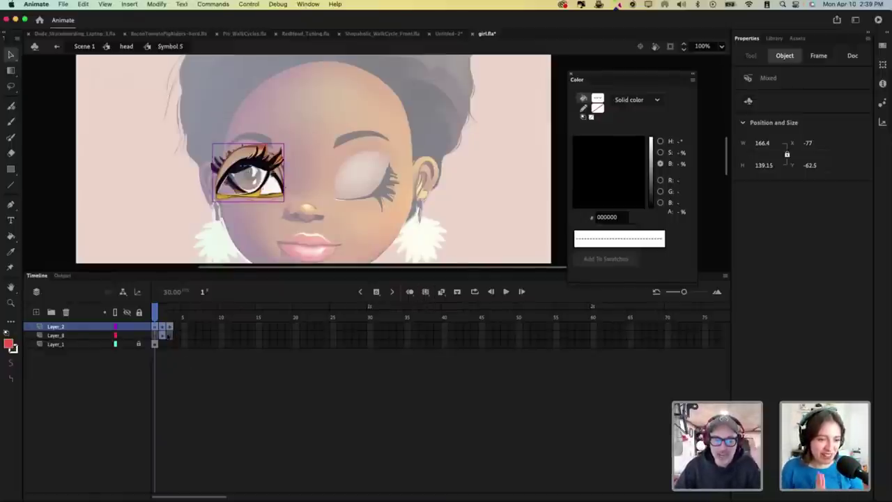
key(period)
key(comma)
key(period)
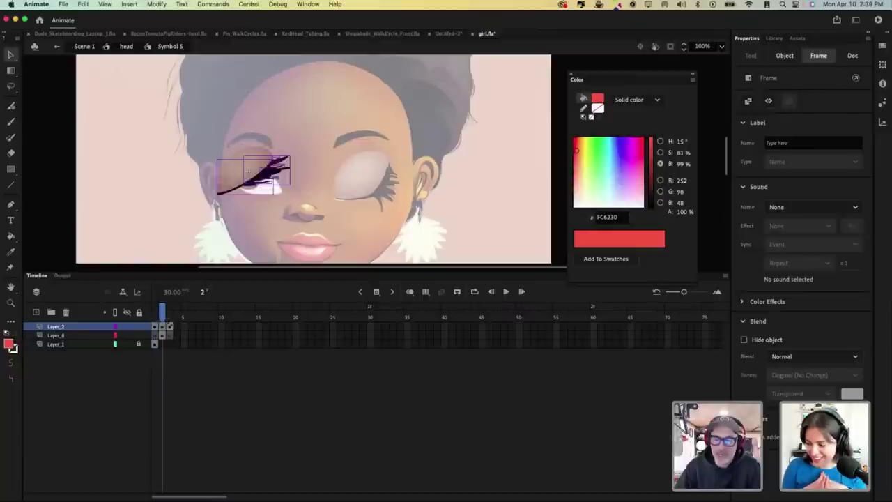
key(comma)
Step: Turn on Edit Multiple Frames across frames 1 to 3 of the pasted blink layers
mouse_move(155, 314)
mouse_down()
mouse_move(170, 318)
mouse_move(156, 319)
mouse_move(170, 335)
mouse_up()
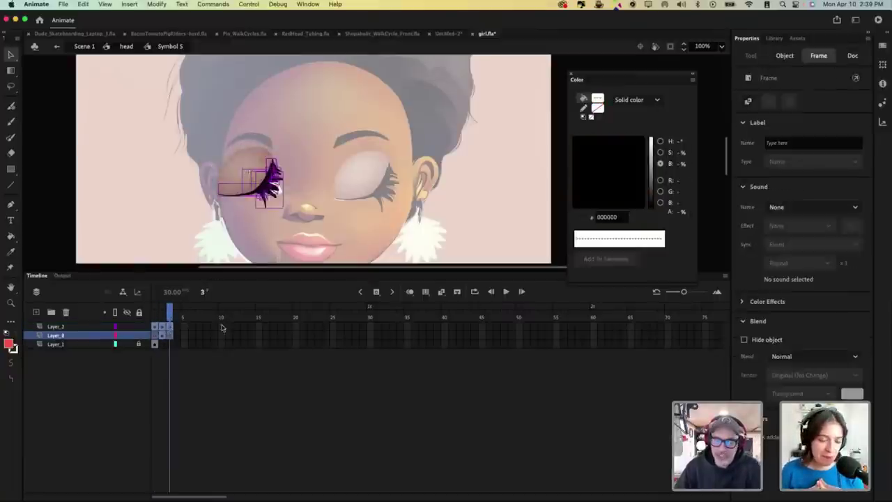
click(425, 292)
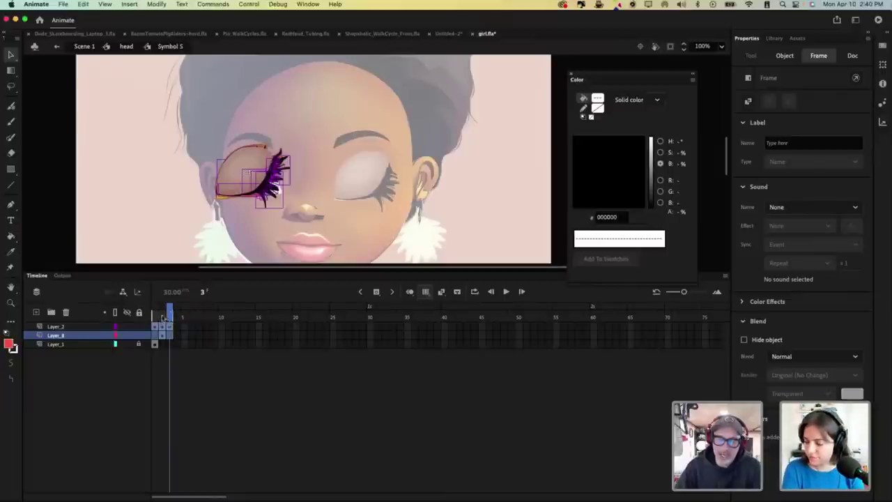
click(169, 315)
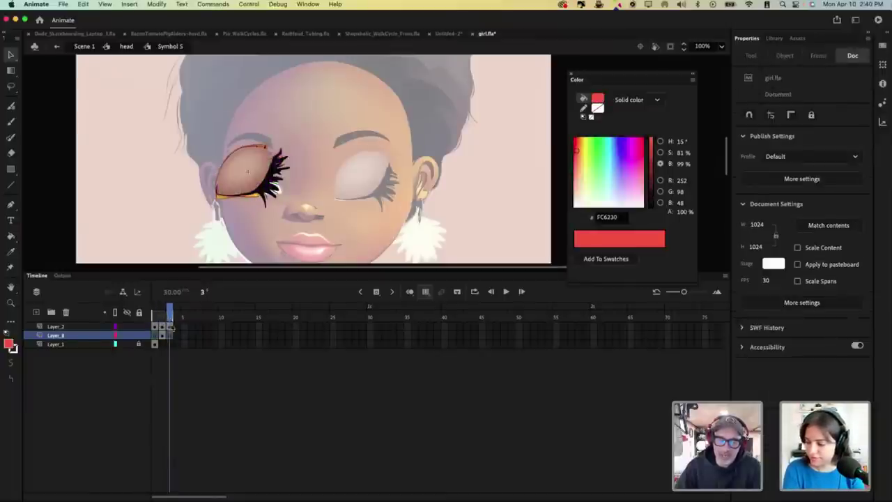
drag(170, 316, 165, 315)
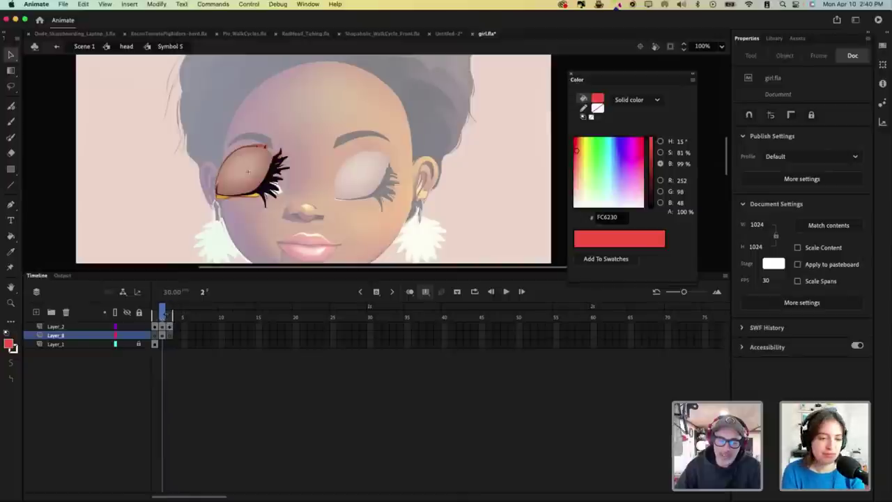
click(170, 326)
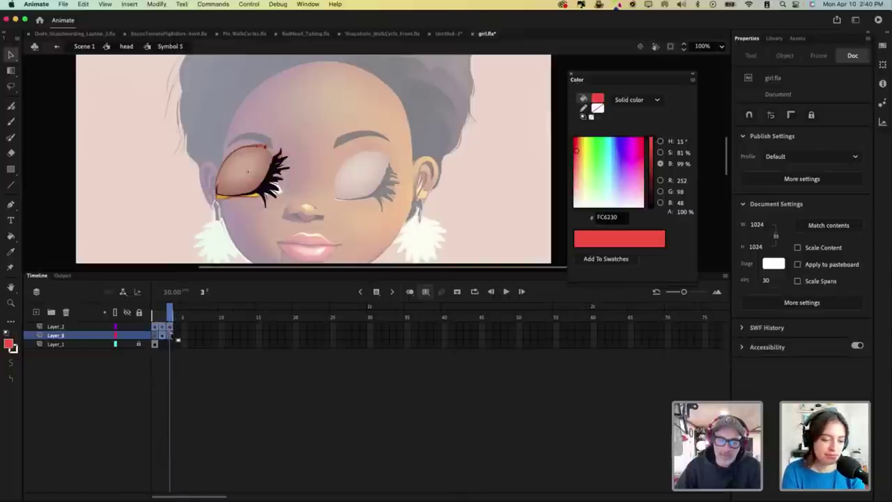
Step: Select all the pasted blink artwork, flip it horizontally for the other eye, and turn off Edit Multiple Frames
key(super+a)
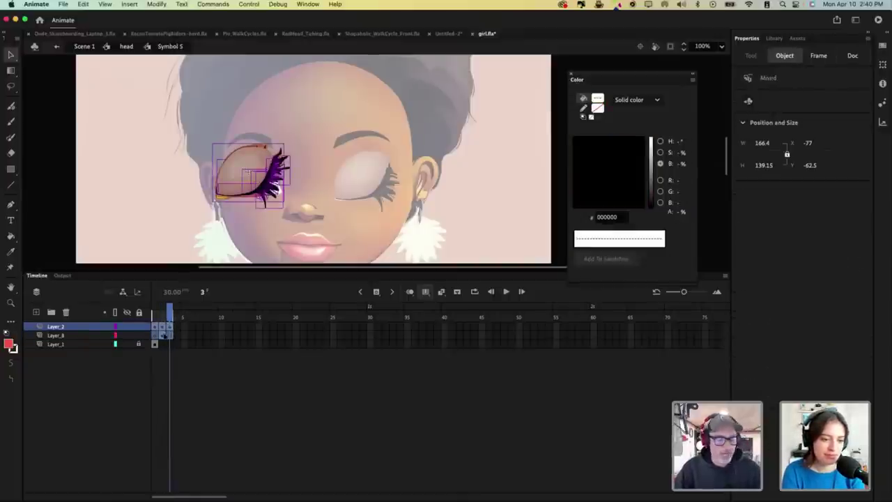
click(157, 4)
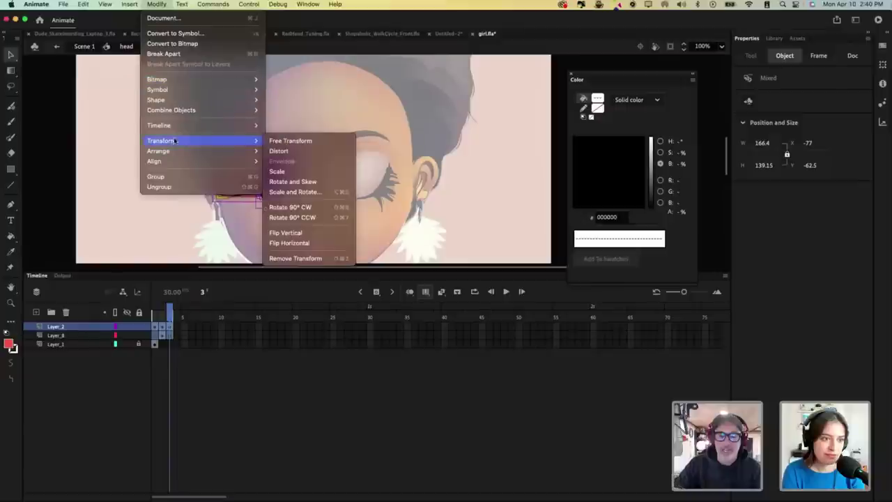
mouse_move(174, 137)
click(307, 241)
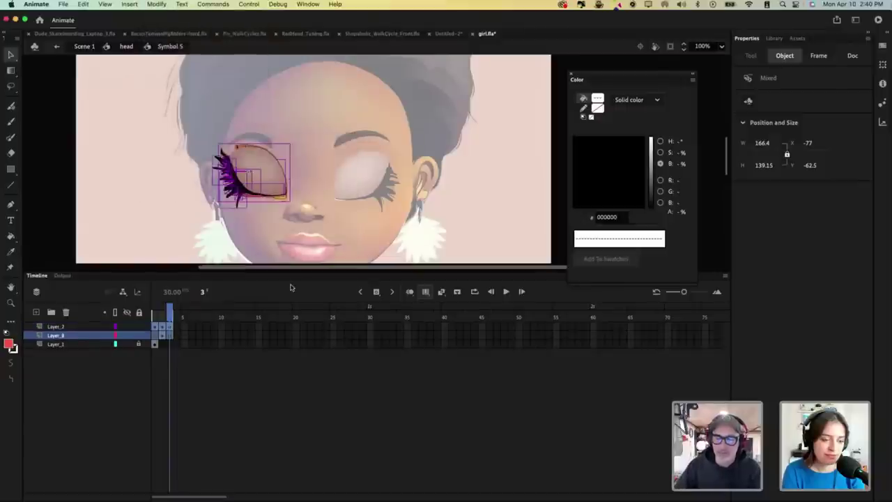
click(425, 292)
click(171, 317)
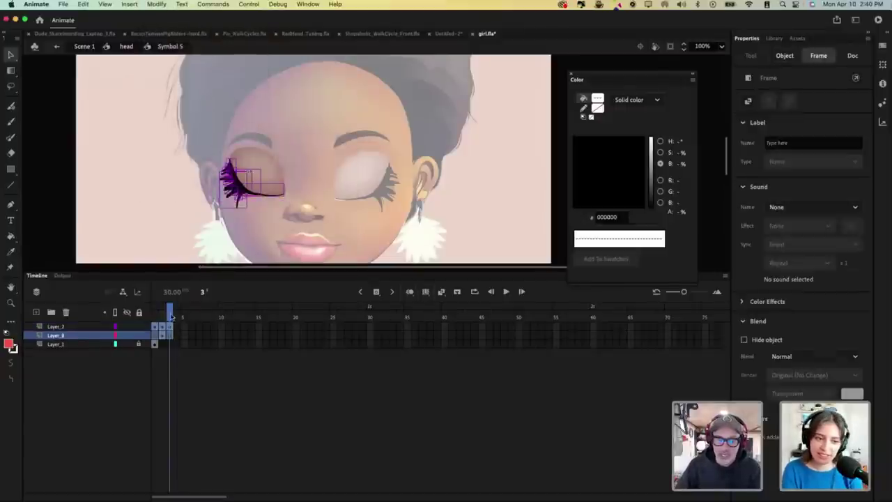
Step: Delete the pasted open-eye artwork from frame 1 of the upper blink layer, keeping the original eye underneath
key(comma)
key(comma)
click(160, 326)
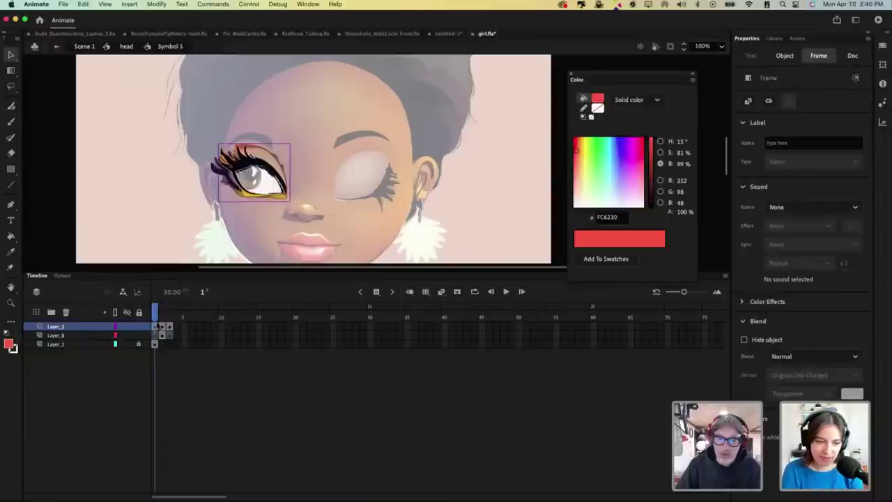
key(BackSpace)
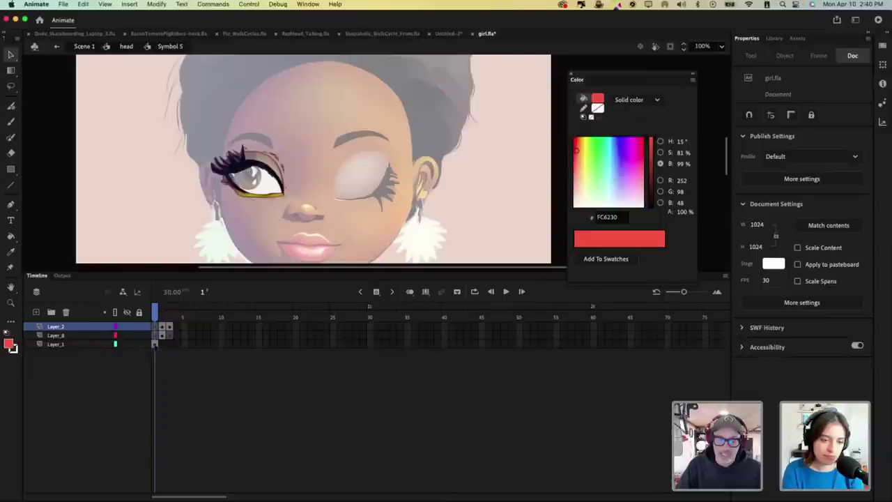
Step: Duplicate the closing blink keyframes to frames 5 and 6 on both blink layers, reverse them, and play the result
click(155, 344)
drag(156, 316, 192, 336)
right_click(191, 335)
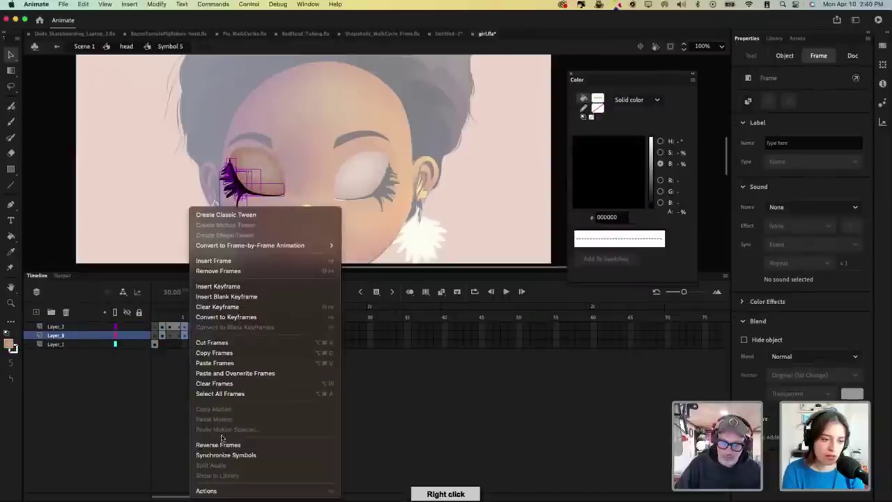
click(223, 445)
key(Return)
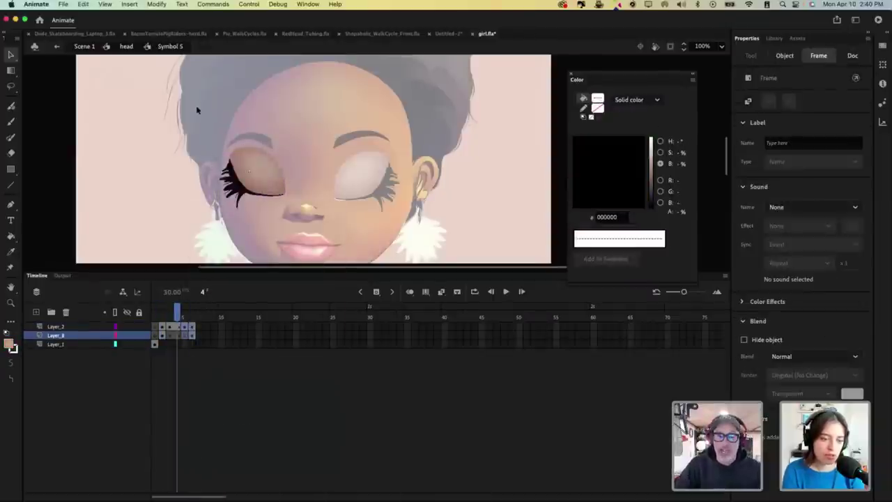
Step: Return to the head symbol and set the eye_r instance's looping to single frame at frame 1
click(127, 46)
drag(379, 318, 102, 351)
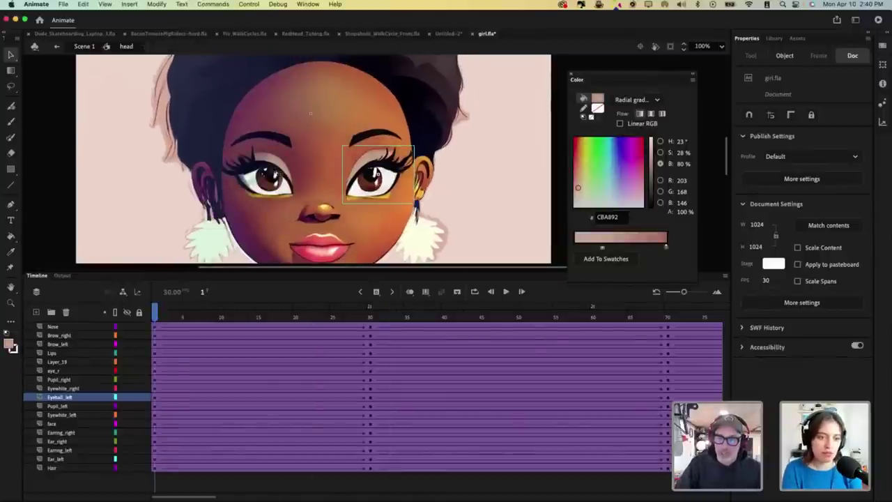
click(56, 370)
click(778, 219)
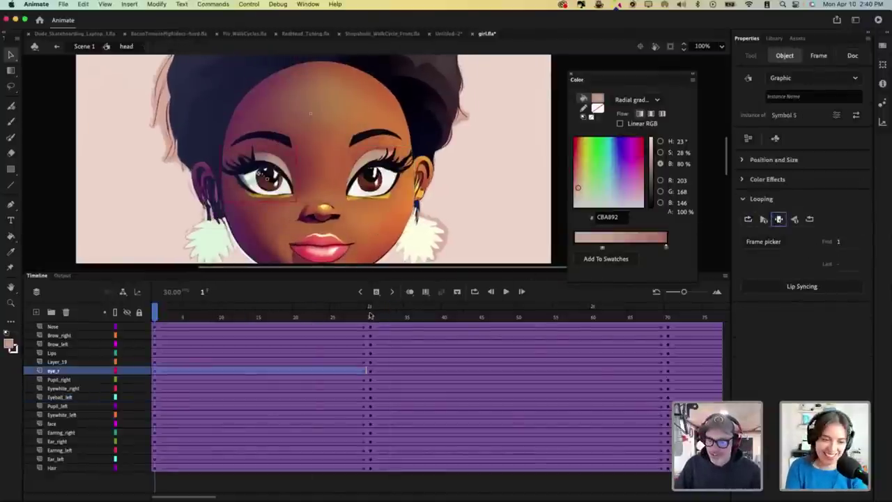
Step: Set the eye_r instance's looping to play once at the frame 30 keyframe and to single frame at frame 70
click(371, 316)
click(265, 170)
click(778, 219)
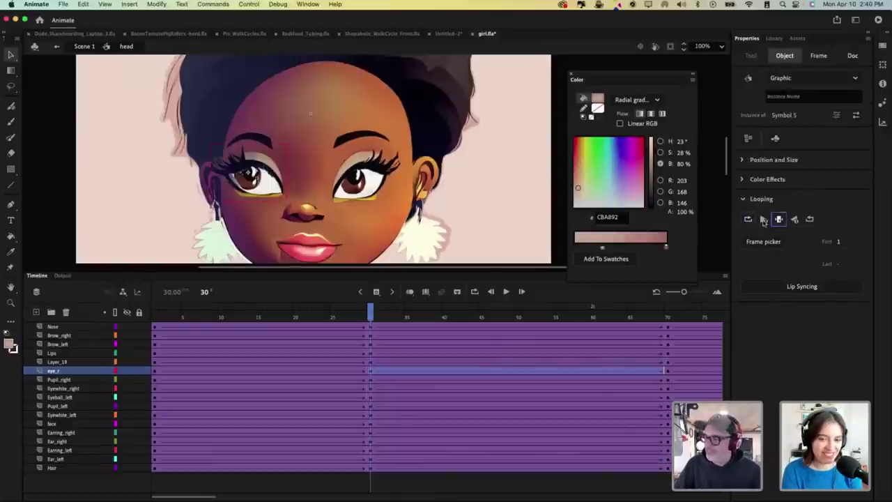
click(671, 317)
click(281, 170)
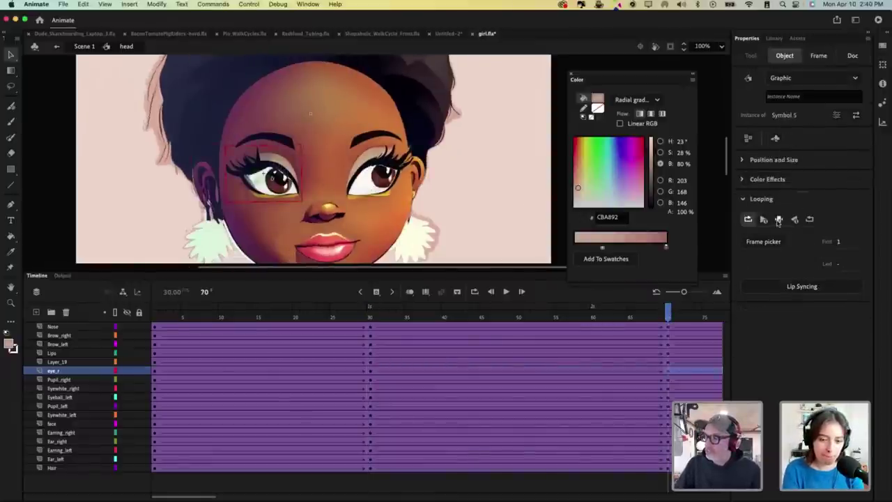
click(763, 219)
Step: Play the head animation around frame 30 and check both eyes and the play-once looping of the eye_r instance
drag(658, 315, 232, 364)
click(281, 171)
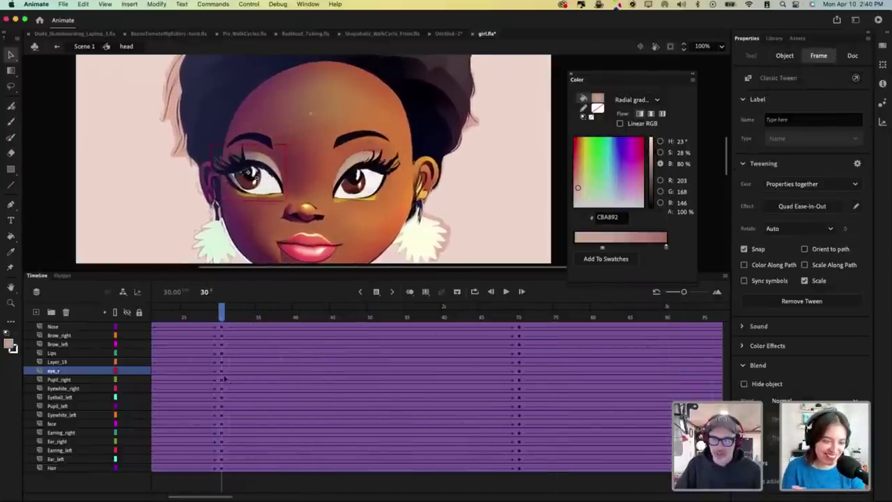
key(Return)
double_click(362, 175)
mouse_move(154, 318)
mouse_down()
mouse_move(163, 317)
mouse_move(154, 319)
mouse_up()
double_click(261, 162)
click(401, 237)
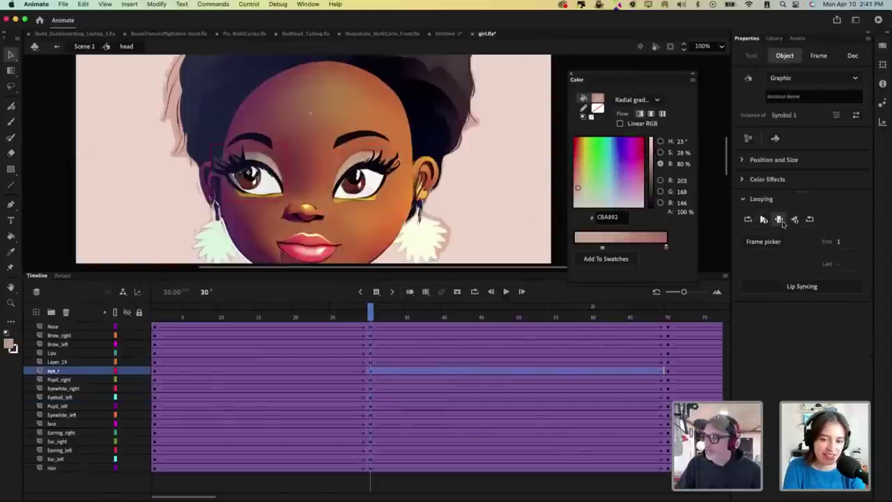
click(763, 219)
mouse_move(370, 318)
mouse_down()
mouse_move(447, 317)
mouse_move(369, 317)
mouse_up()
Step: In the eye_r graphic, add an open-eye keyframe at frame 7 of Layer_1, blank that layer from frame 2, and return to head
double_click(249, 170)
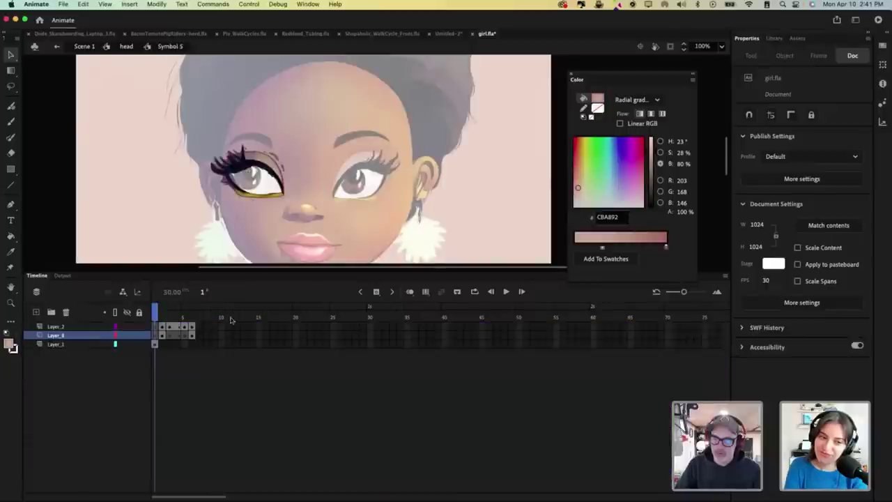
click(157, 345)
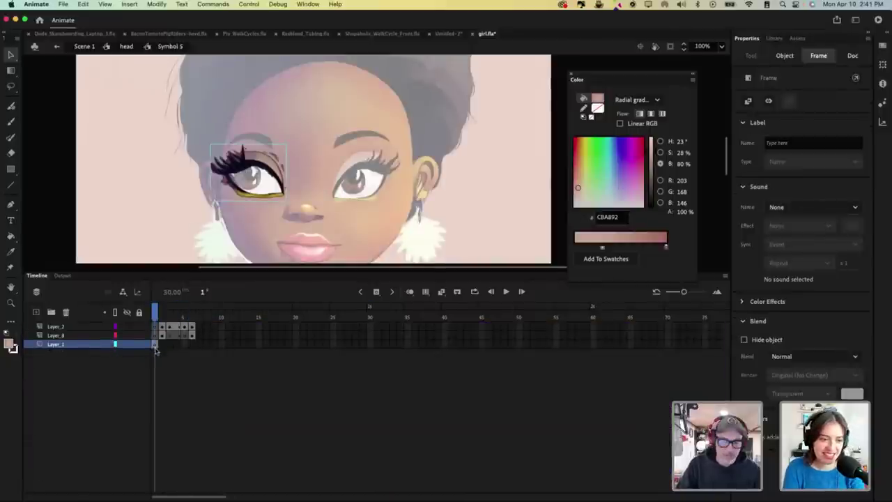
click(199, 344)
key(F5)
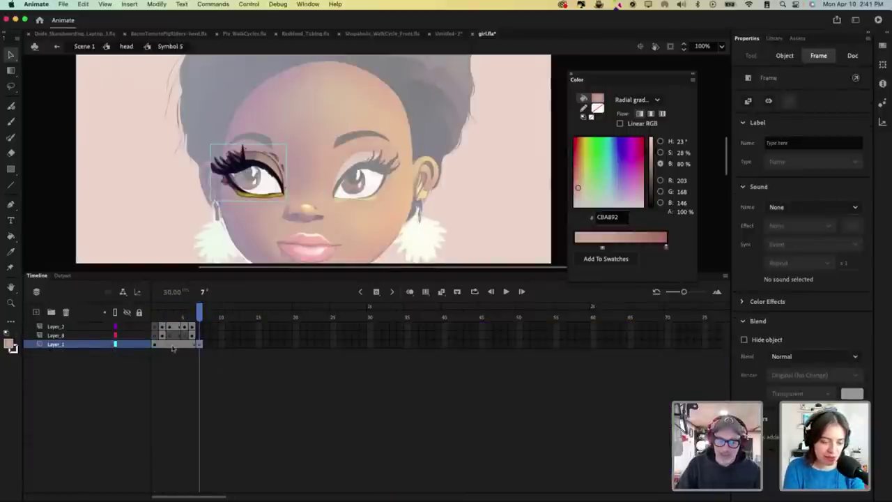
click(161, 346)
click(163, 352)
double_click(442, 239)
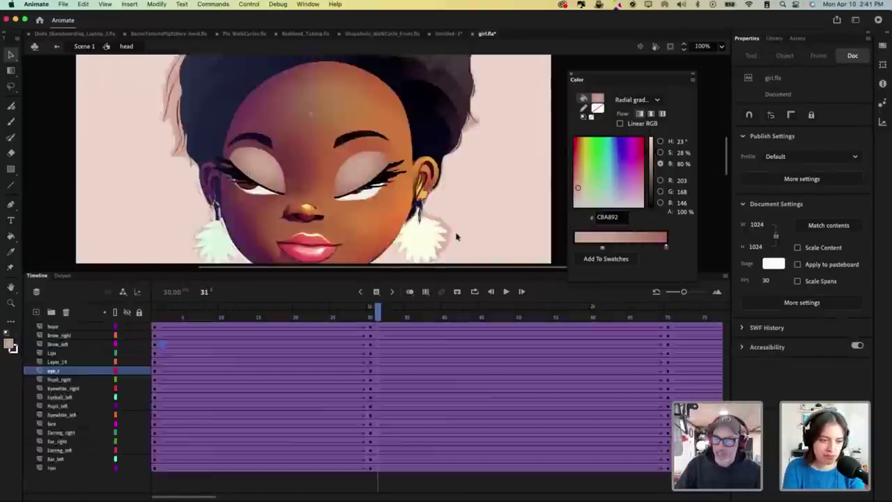
Step: Scrub through the blink in the head timeline and set the eye_r instance's looping to single frame
drag(374, 313, 447, 338)
click(279, 168)
click(780, 220)
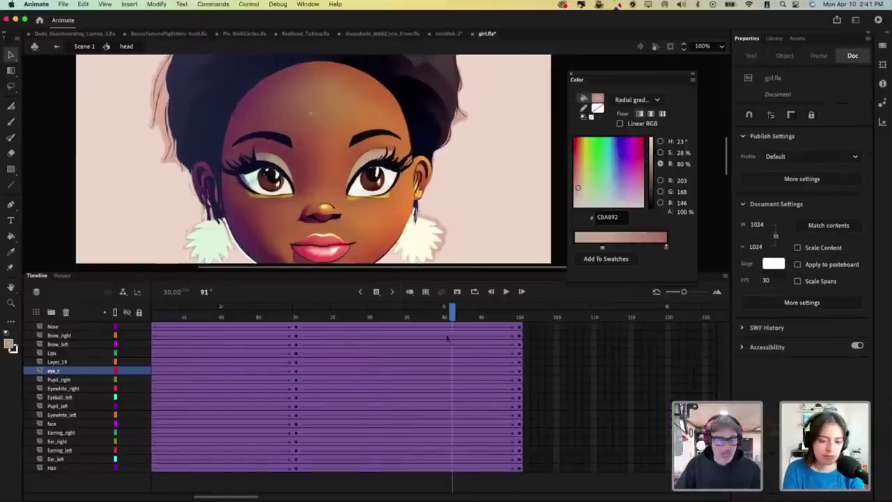
Step: Return to Scene 1 and play the complete head animation with the stage at 50% zoom to review the blink
click(87, 47)
key(Return)
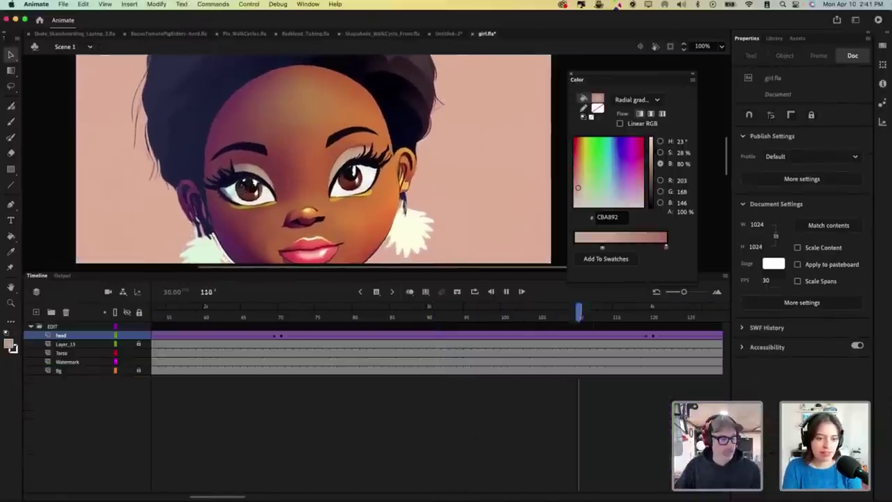
key(super+minus)
key(super+minus)
key(super+equal)
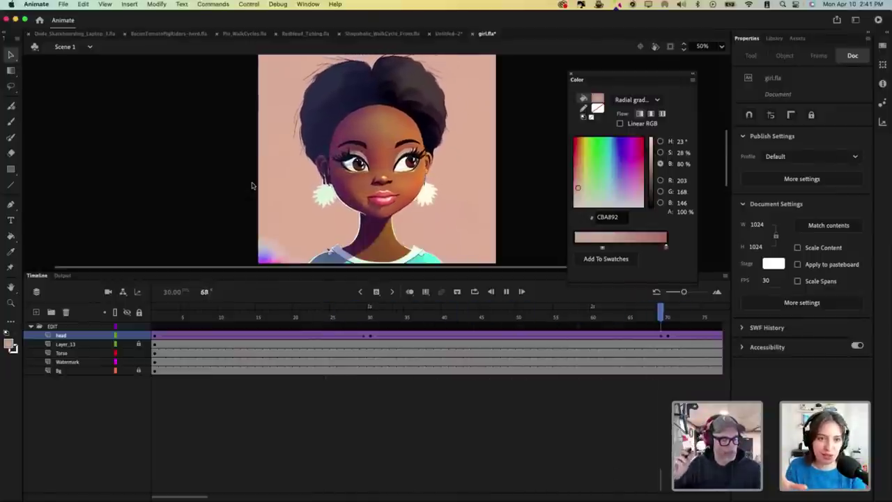
key(Return)
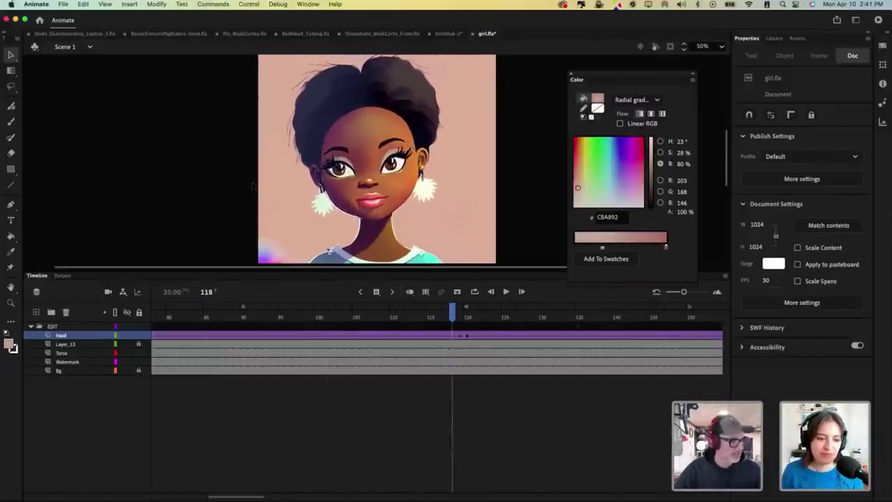
Step: Review the animation at 100% zoom with all panels hidden, restore the panels and stop playback
key(F4)
key(super+1)
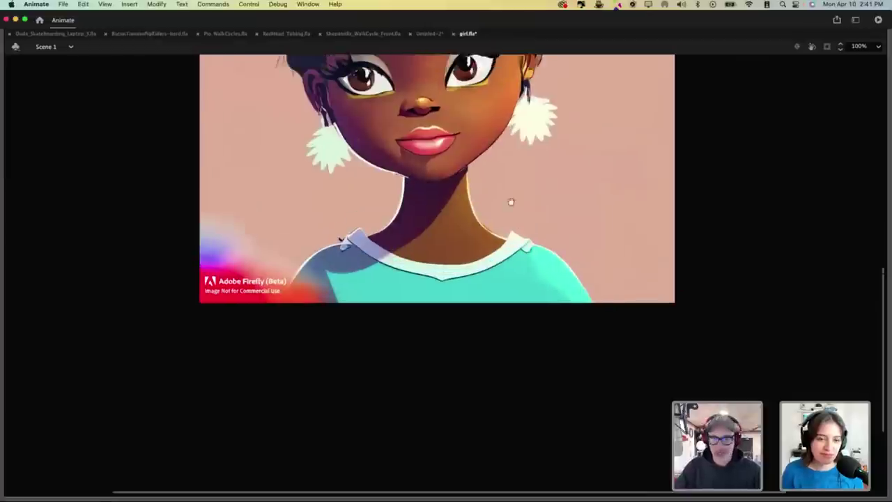
scroll(510, 202, up, 3)
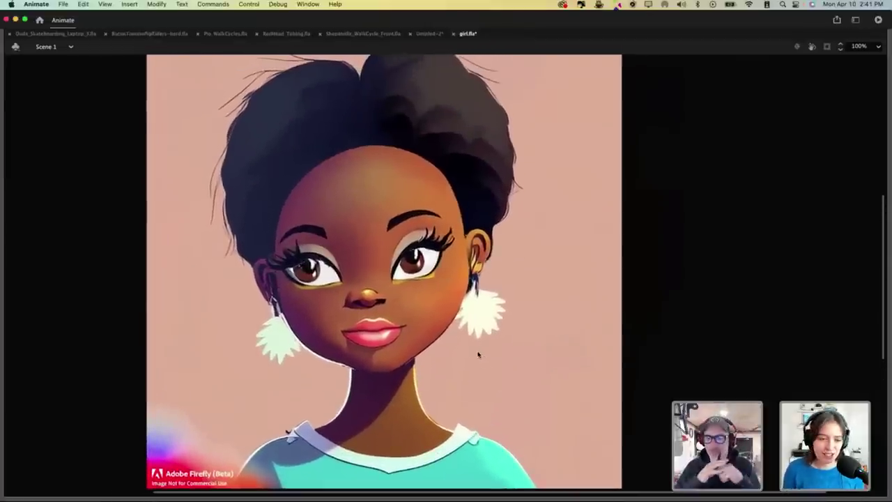
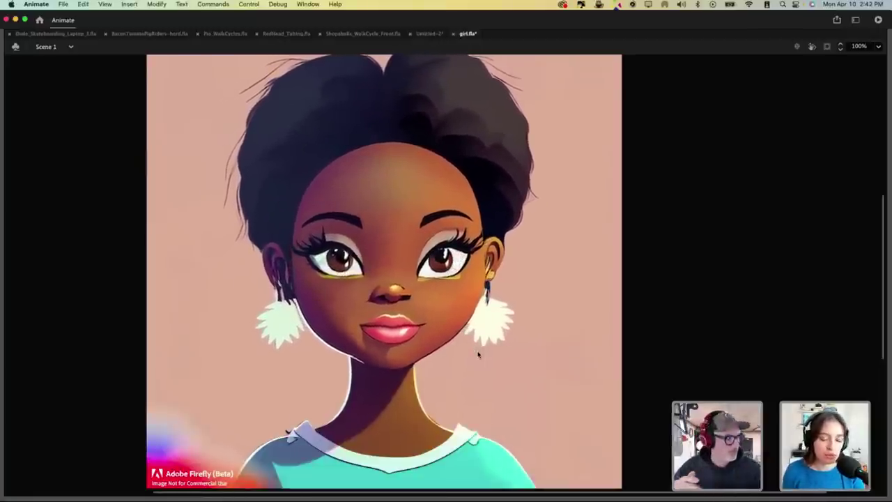
key(F4)
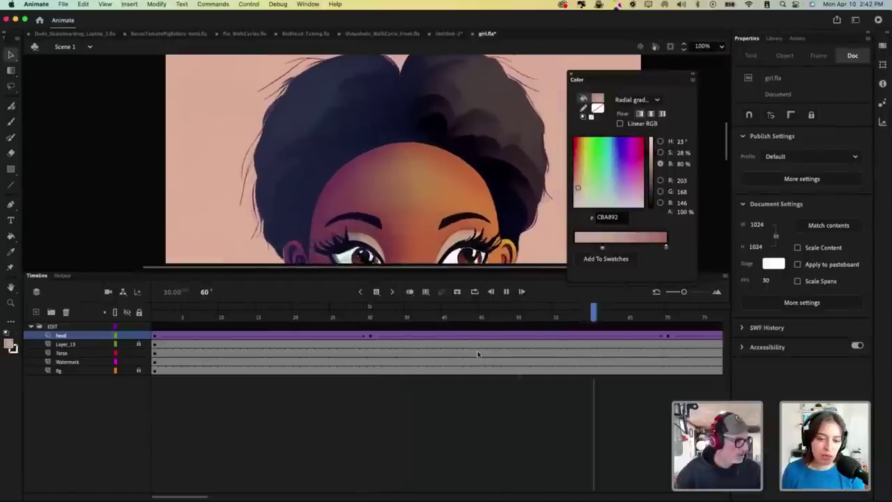
key(Return)
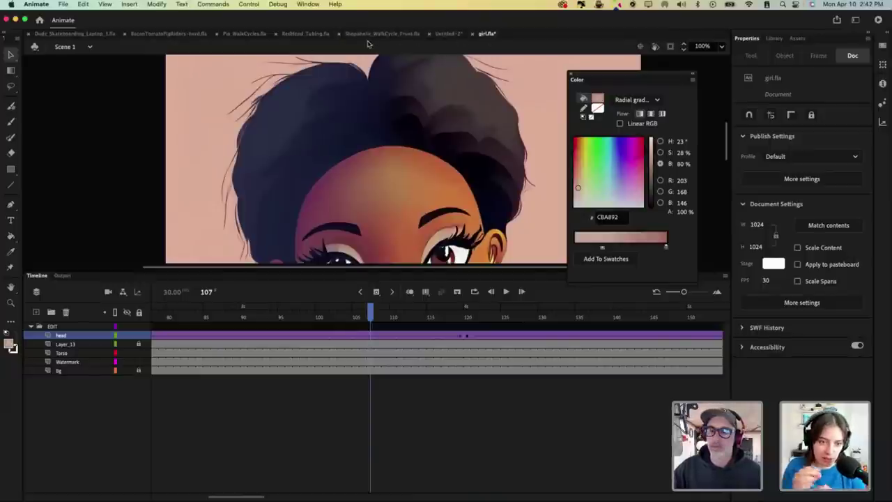
Step: Switch to RedHead_Tubing.fla, enlarge the stage area, and play the animation from the start
click(300, 35)
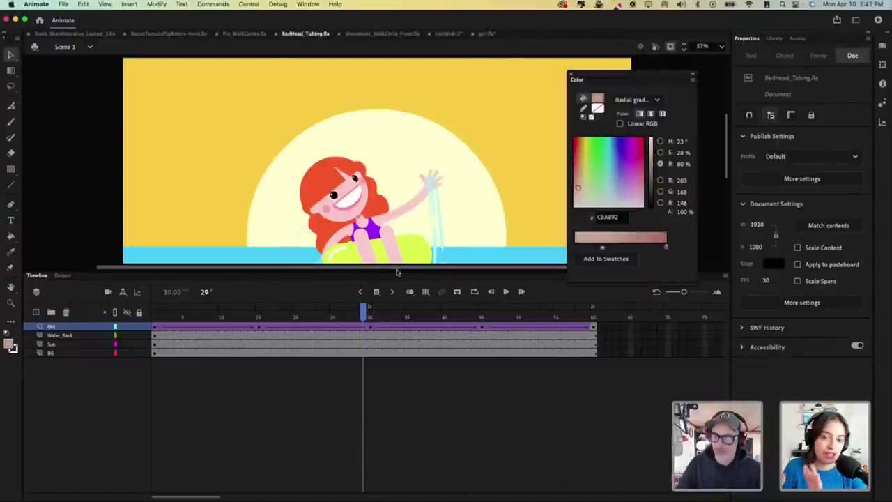
scroll(397, 275, right, 3)
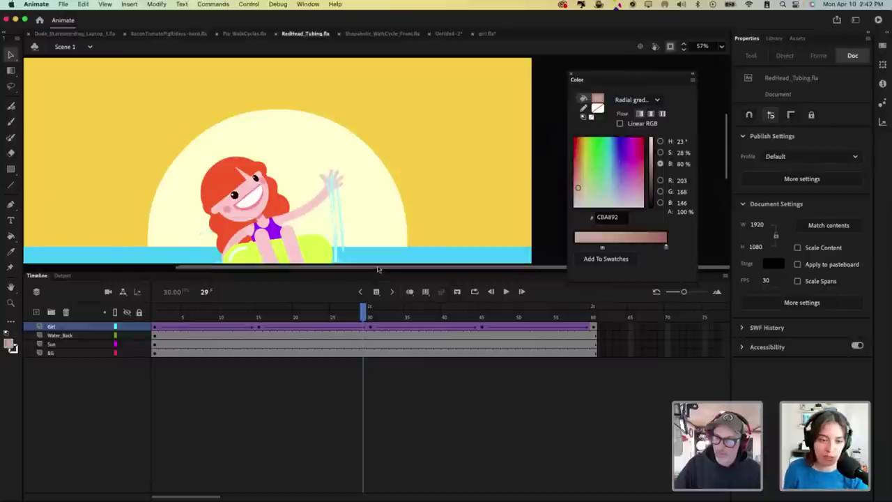
drag(384, 270, 376, 364)
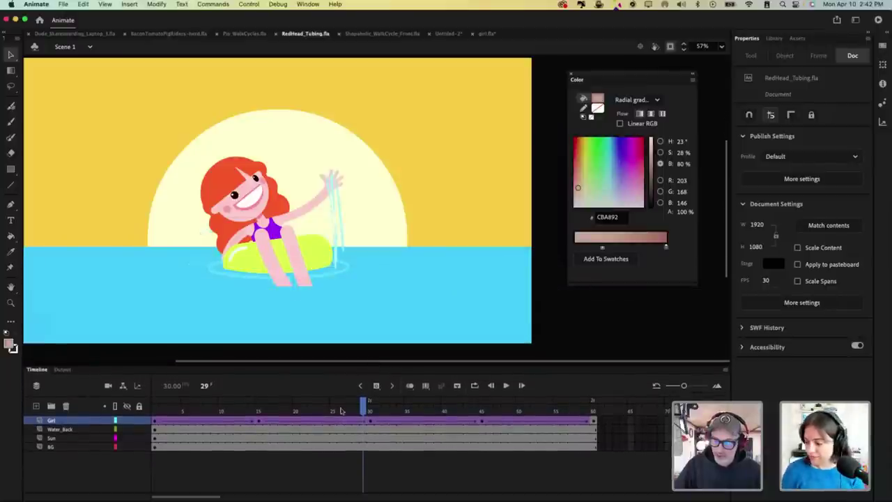
drag(342, 409, 133, 424)
key(Return)
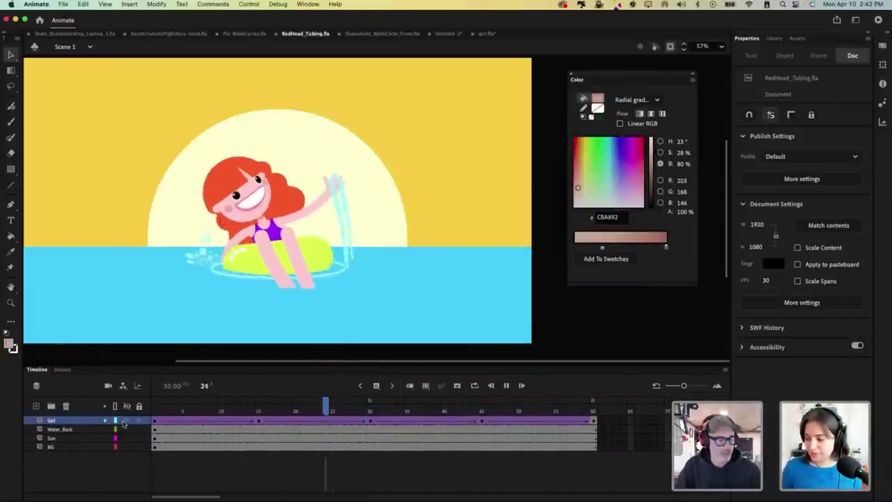
key(super+equal)
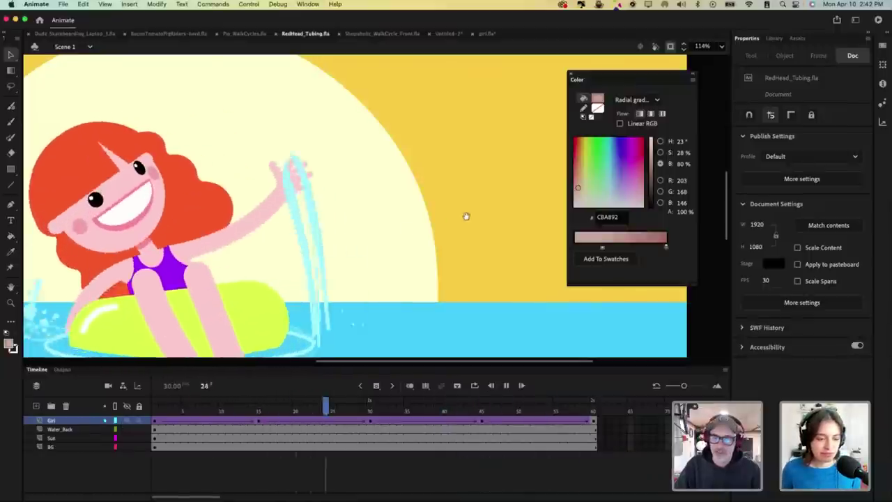
key(super+minus)
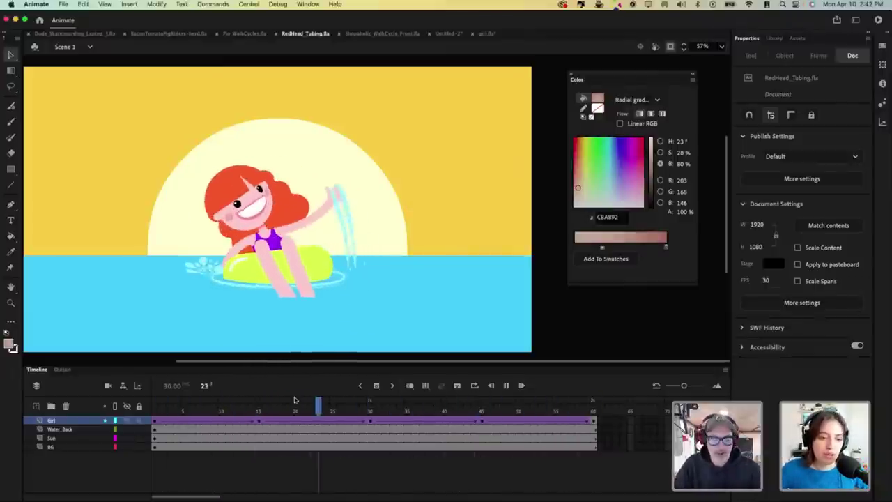
key(Return)
Step: Inspect the Girl instance at frames 1 and 15, open its Girl_Nested symbol, and enlarge the timeline to show its layers
drag(295, 401, 127, 412)
click(325, 213)
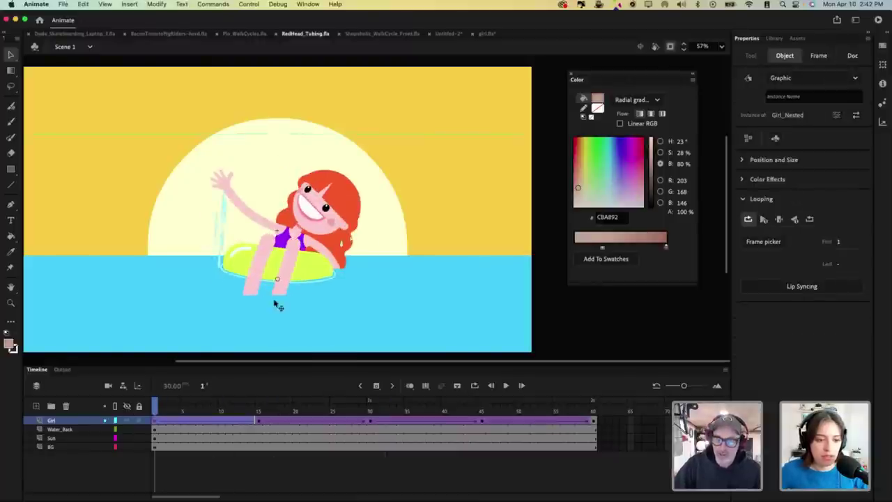
drag(193, 411, 258, 413)
click(298, 206)
double_click(302, 209)
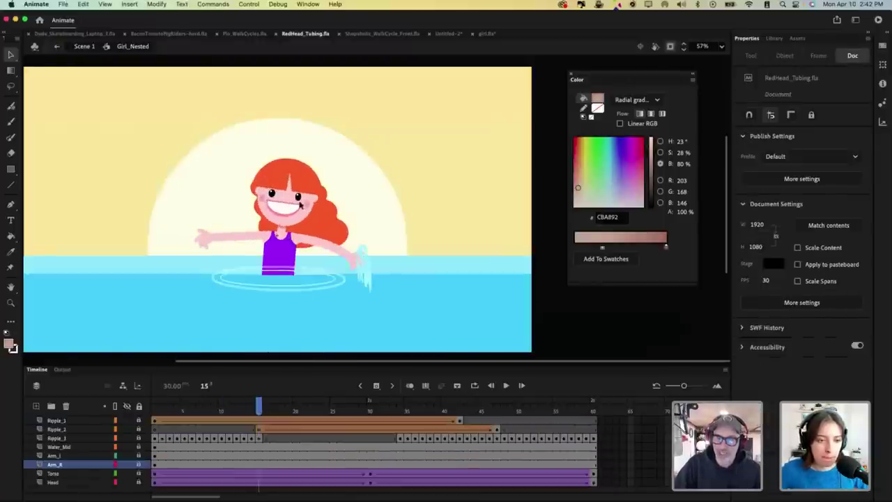
drag(280, 369, 280, 309)
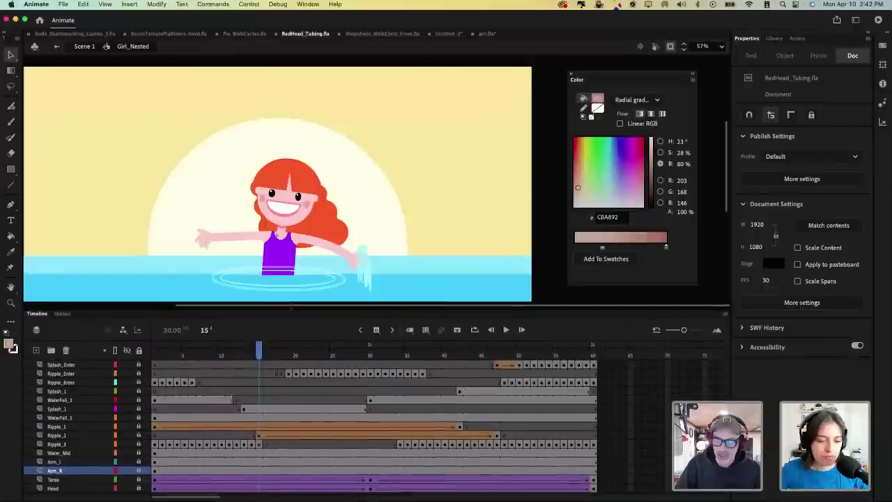
drag(405, 221, 404, 178)
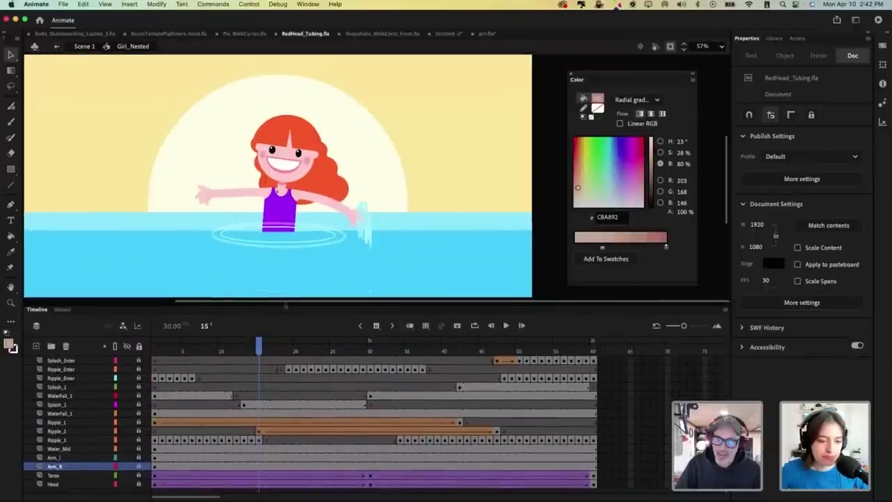
drag(286, 301, 290, 259)
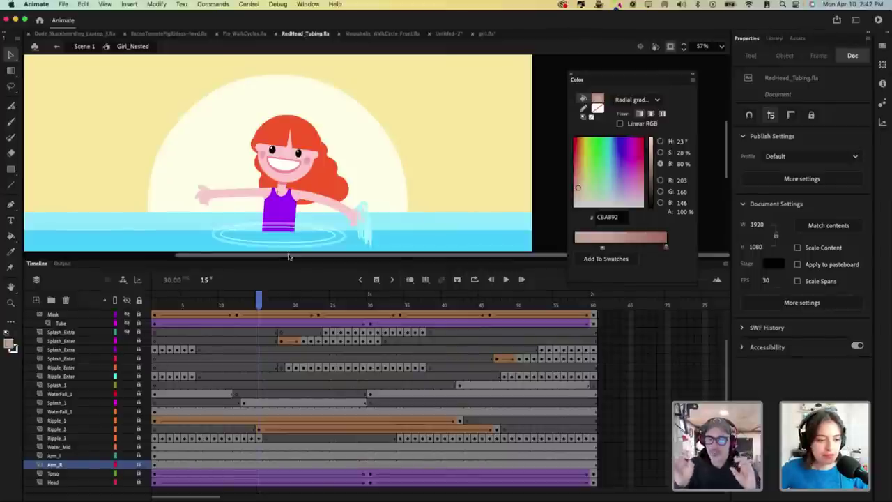
Step: Play the Girl_Nested animation and reveal the hidden Mask layer's shape at frame 1
key(Return)
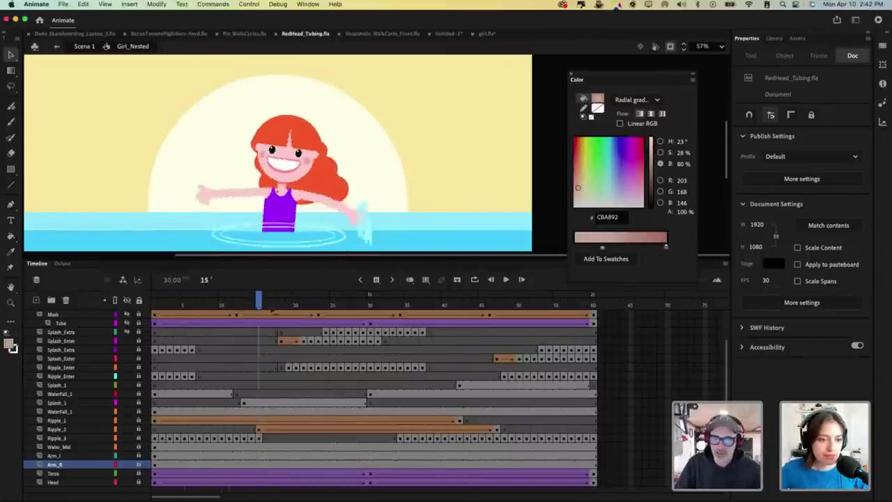
mouse_move(177, 315)
mouse_down()
mouse_move(347, 316)
mouse_move(150, 315)
mouse_move(258, 315)
mouse_move(162, 315)
mouse_up()
click(128, 314)
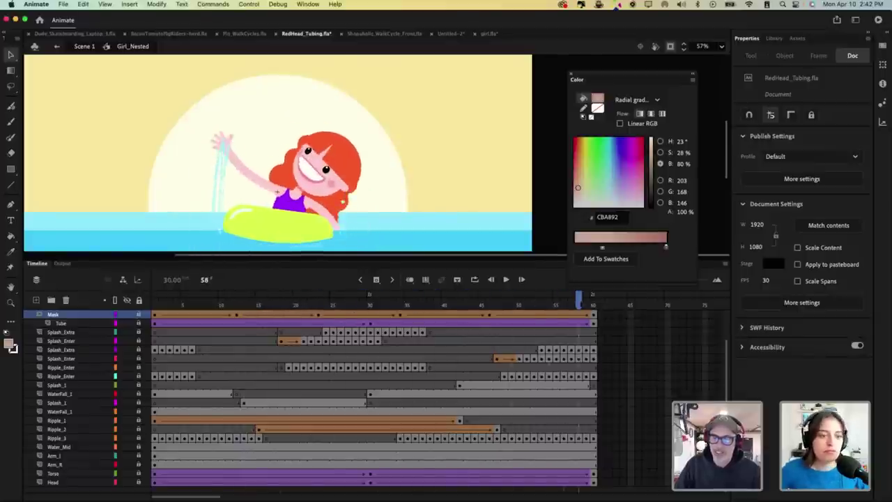
click(139, 300)
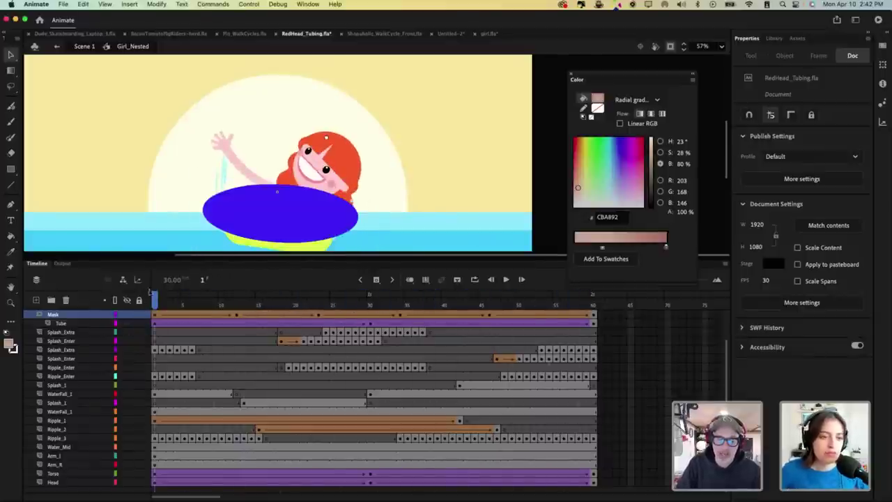
Step: Open the Head symbol inside Girl_Nested, play its animation, and go to frame 30
double_click(333, 170)
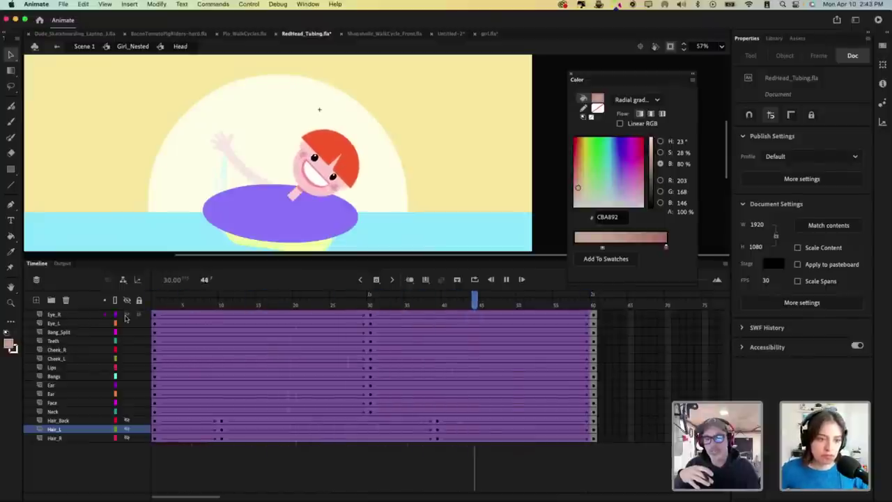
key(Return)
click(370, 306)
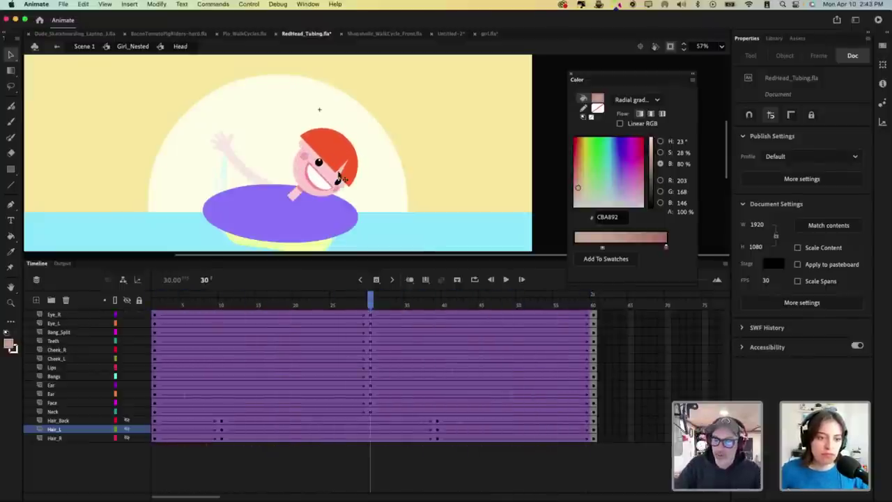
Step: Move the Bang_Split instance away from the hair at frame 30 to demonstrate that it is separate, and undo the move
click(342, 170)
key(super+equal)
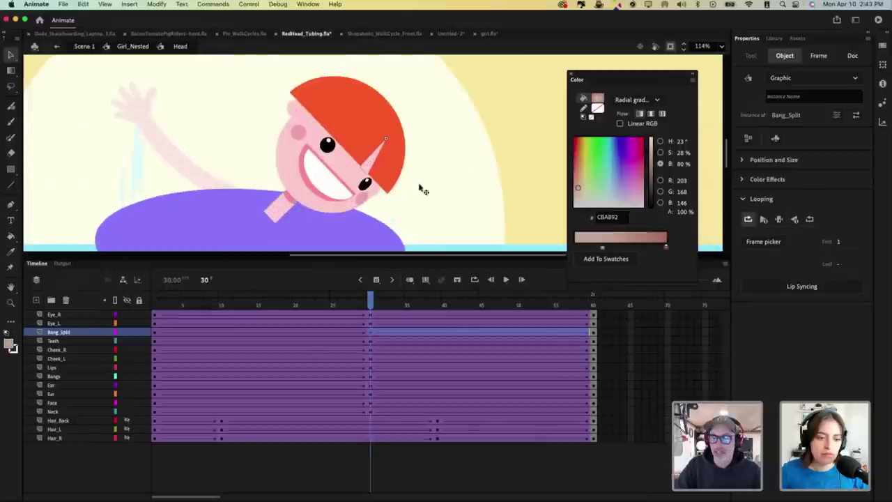
key(super+equal)
drag(371, 165, 481, 170)
key(super+z)
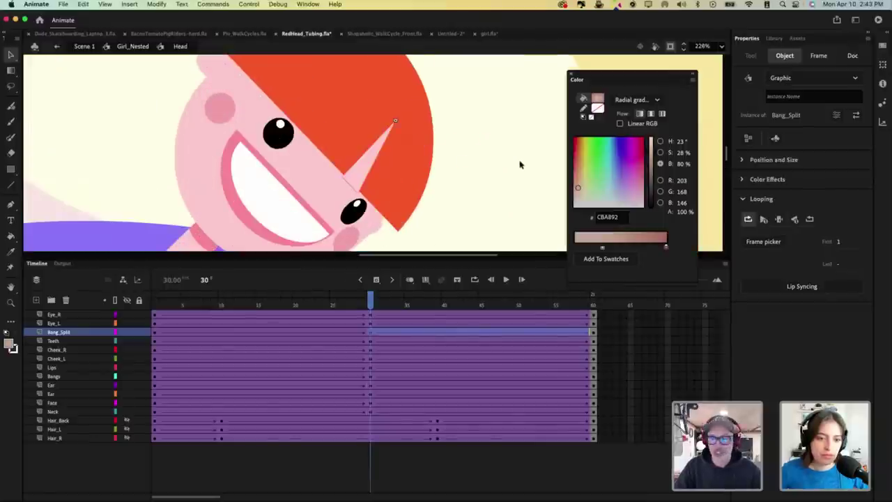
key(super+minus)
key(super+minus)
click(486, 196)
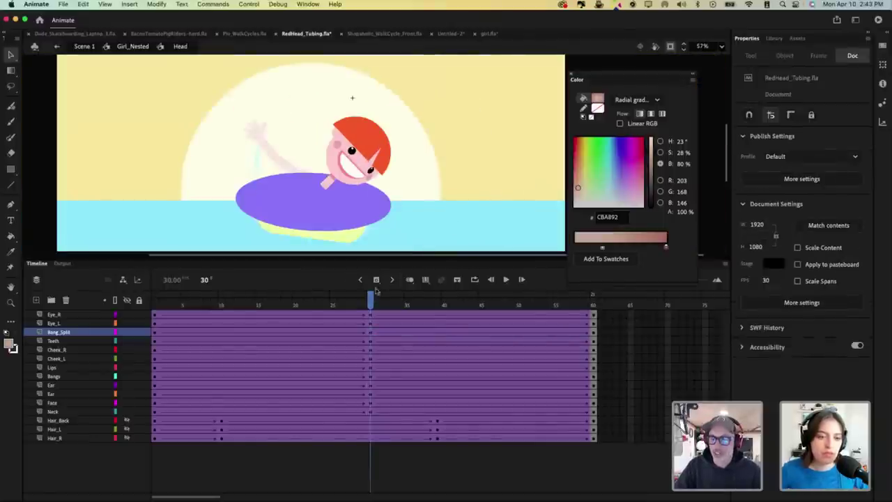
Step: Return to frame 1 of Girl_Nested, and hide and lock the Mask layer
drag(371, 296, 129, 355)
click(135, 46)
click(139, 300)
click(139, 300)
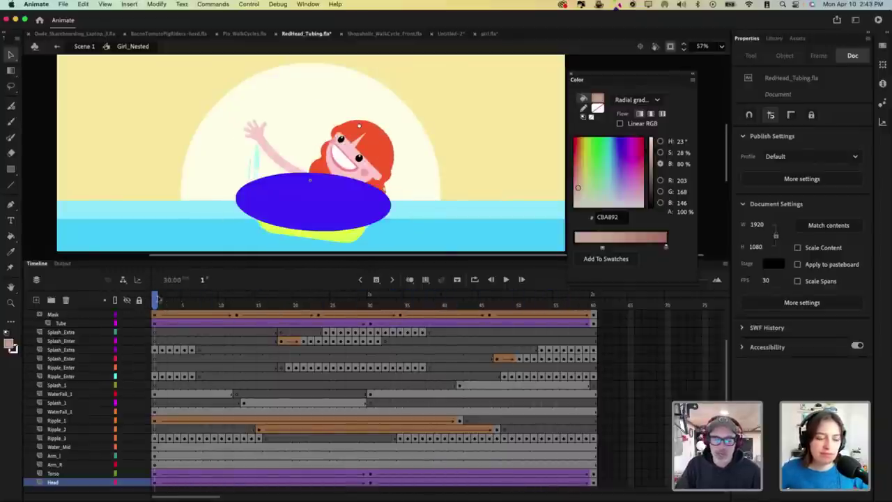
click(262, 218)
click(126, 314)
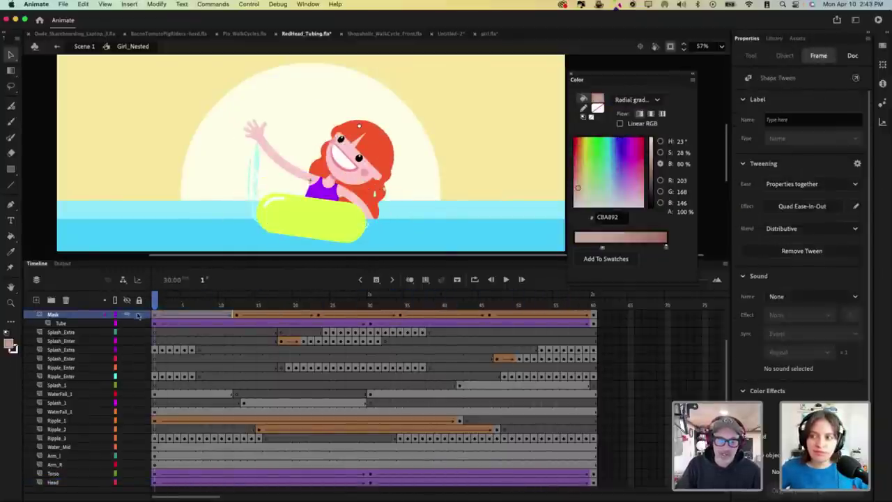
click(139, 315)
Step: Open the WaterFall_1 symbol below the girl's raised hand, play its frame-by-frame water animation, and return to Girl_Nested
click(258, 165)
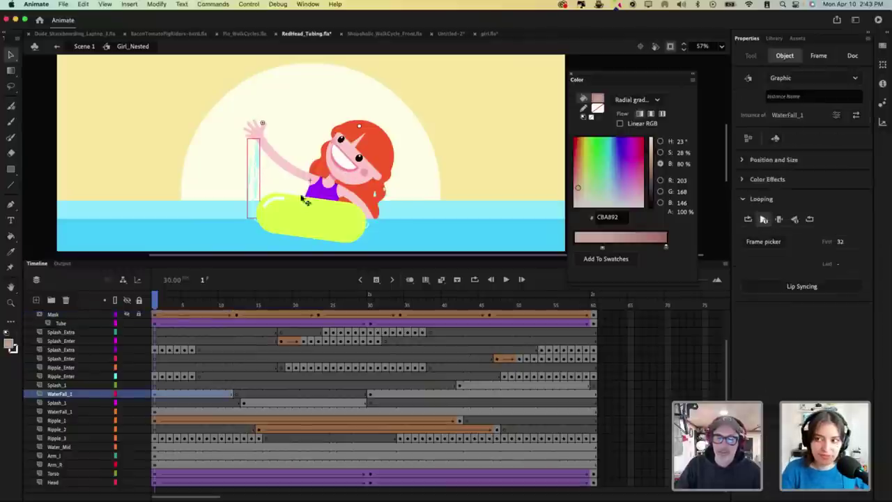
double_click(258, 166)
key(super+equal)
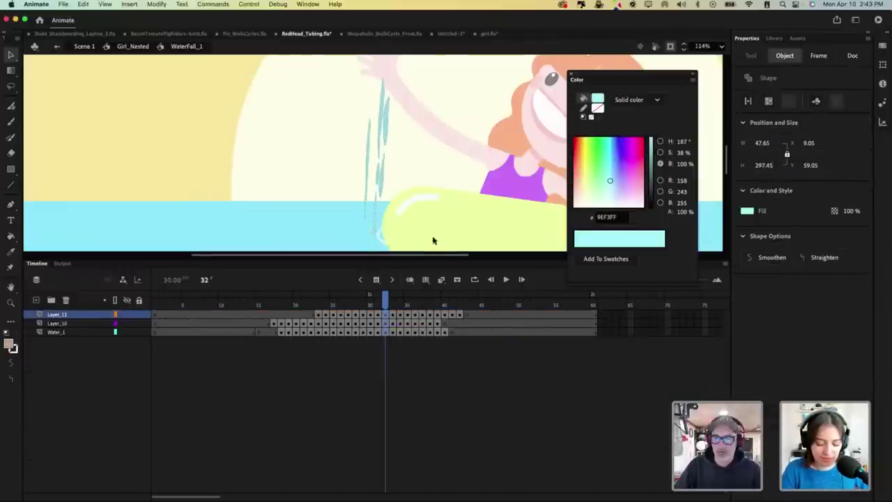
key(Return)
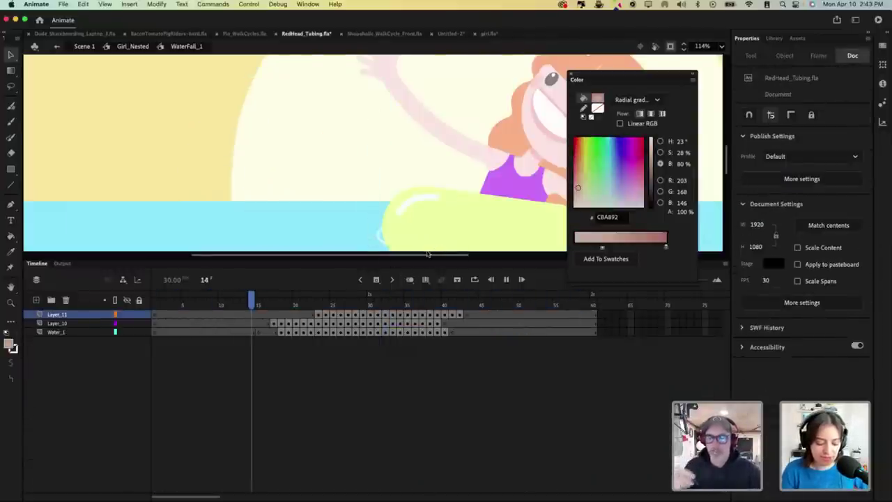
click(131, 46)
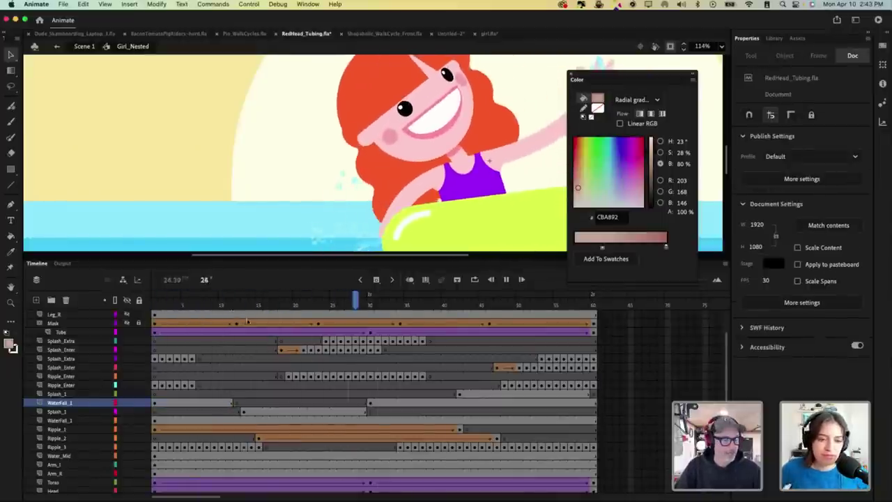
Step: Review the Girl_Nested animation with the legs hidden by scrubbing to frame 11, playing it, and scrubbing back to frame 5
key(Return)
key(super+minus)
drag(175, 304, 229, 332)
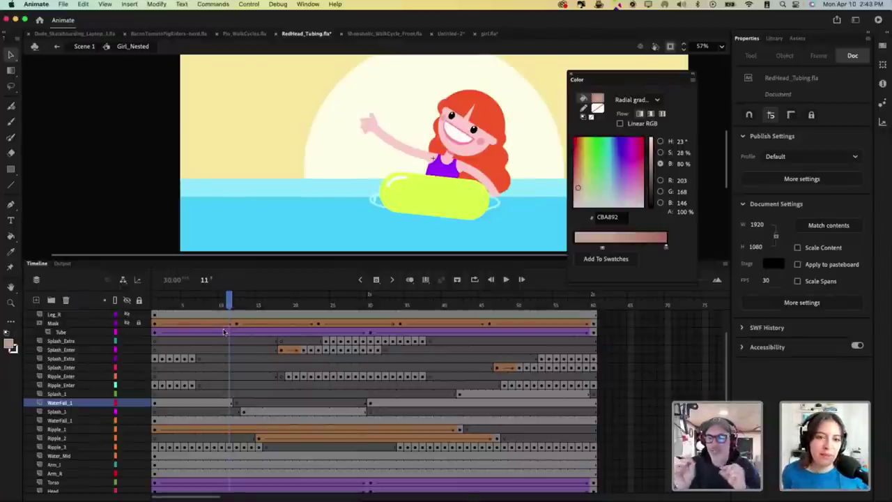
key(Return)
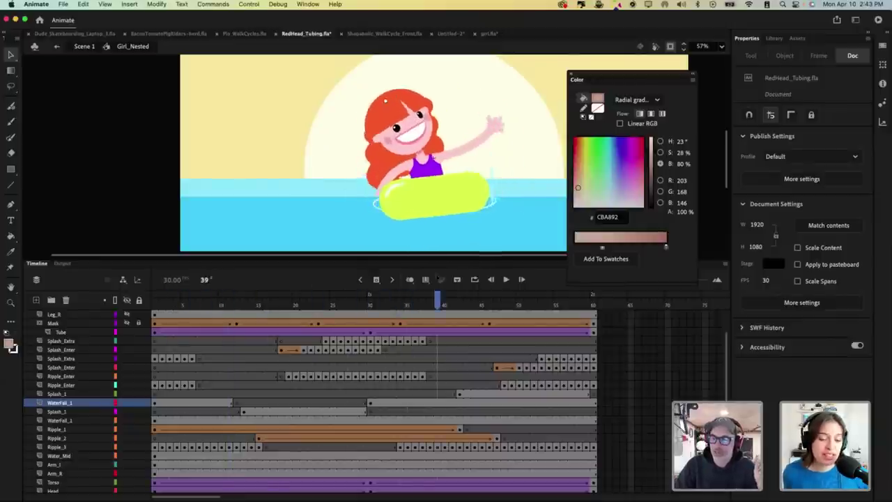
drag(438, 277, 184, 300)
Step: Show and lock all layers of Girl_Nested to activate the tube mask, and check it while scrubbing the timeline
click(127, 300)
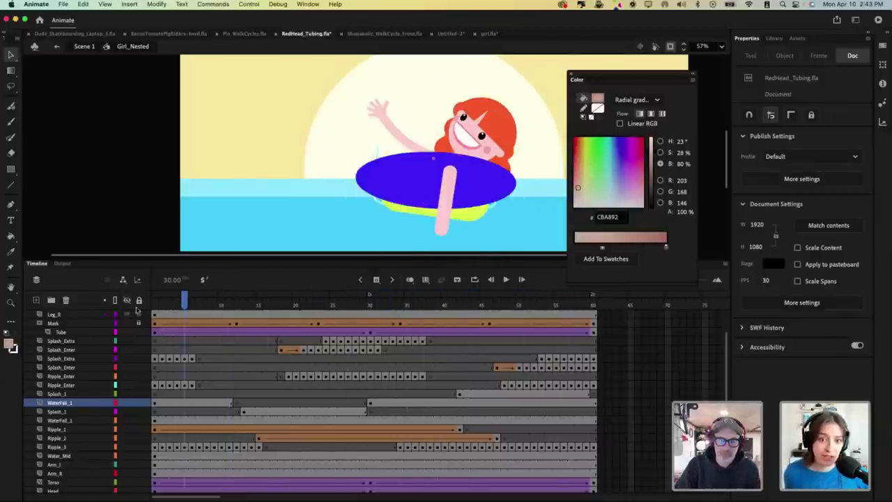
click(139, 300)
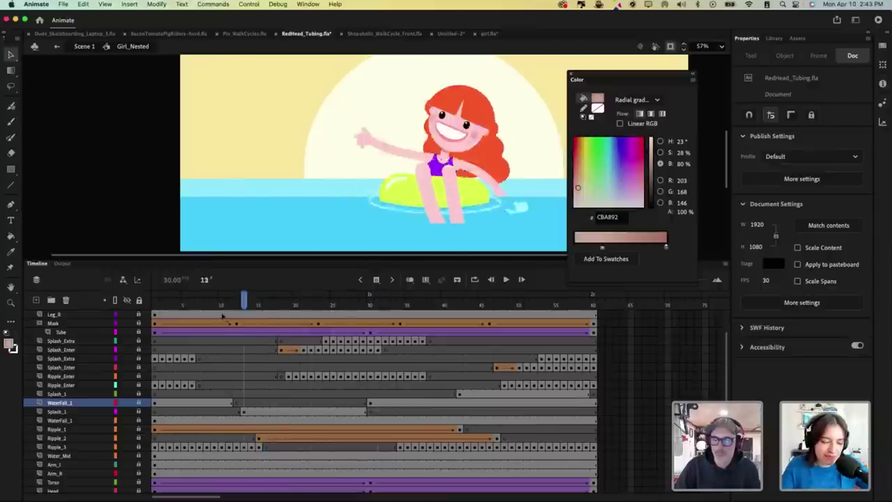
drag(223, 316, 143, 327)
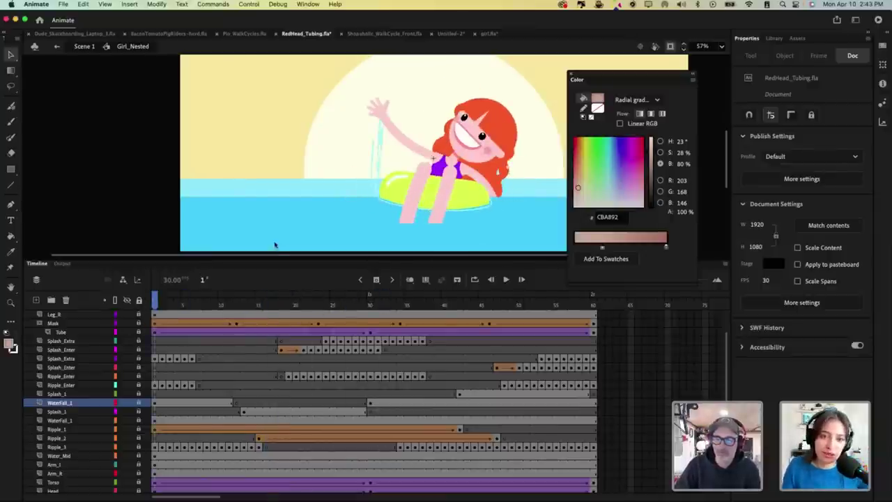
click(204, 305)
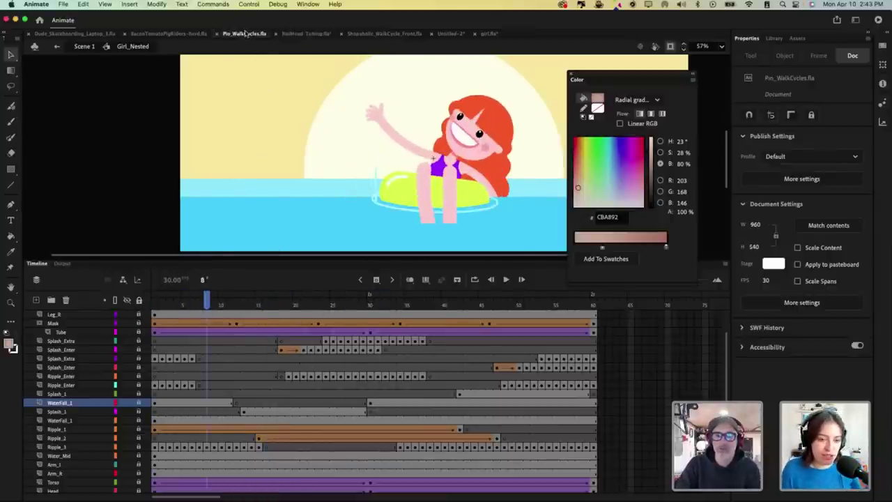
Step: Switch to Pio_WalkCycles.fla, enlarge the stage area, and play the four chicken walk cycles
click(244, 33)
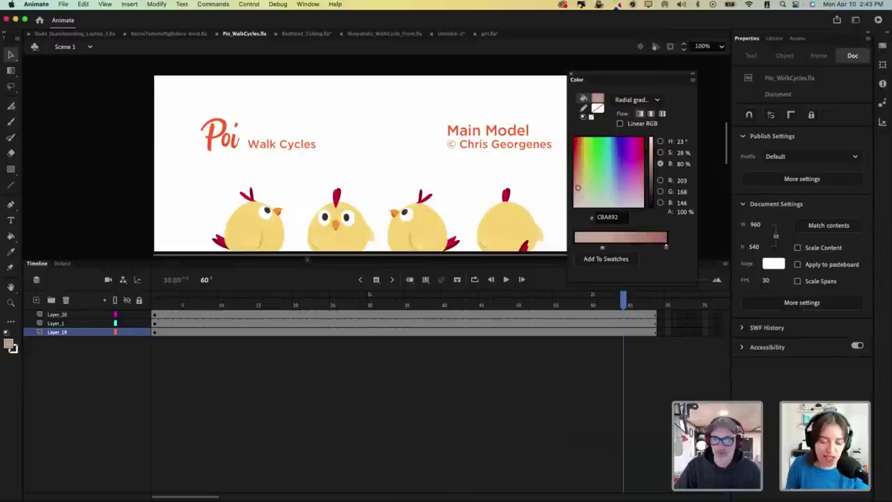
drag(306, 258, 298, 378)
key(Return)
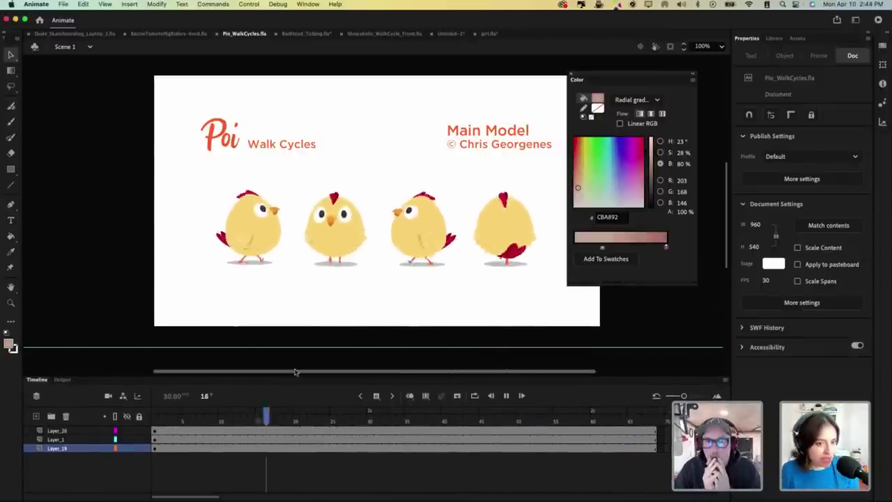
key(Return)
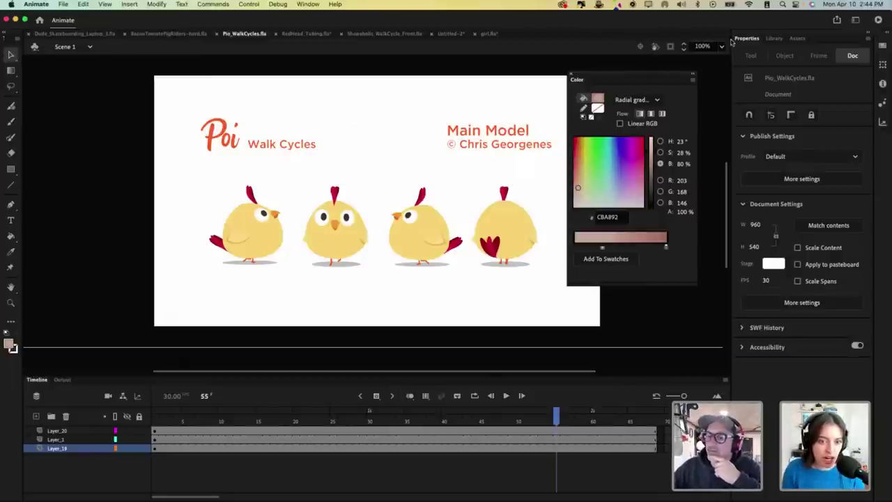
click(63, 5)
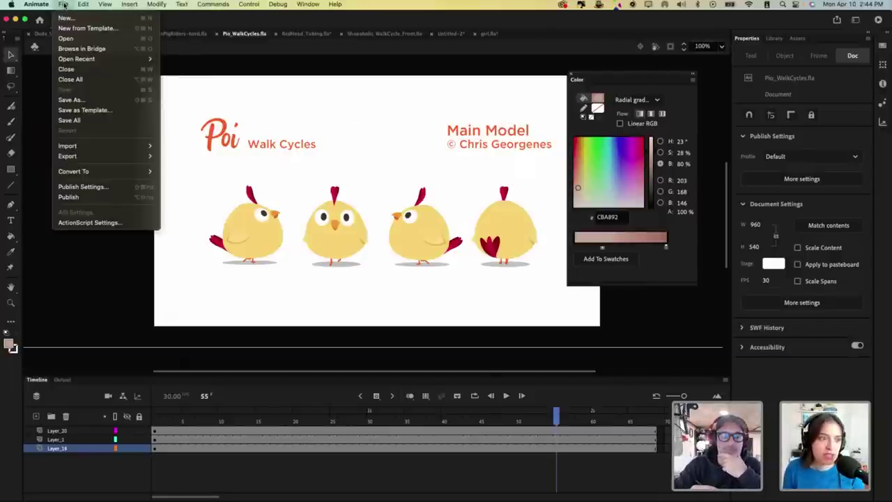
mouse_move(91, 59)
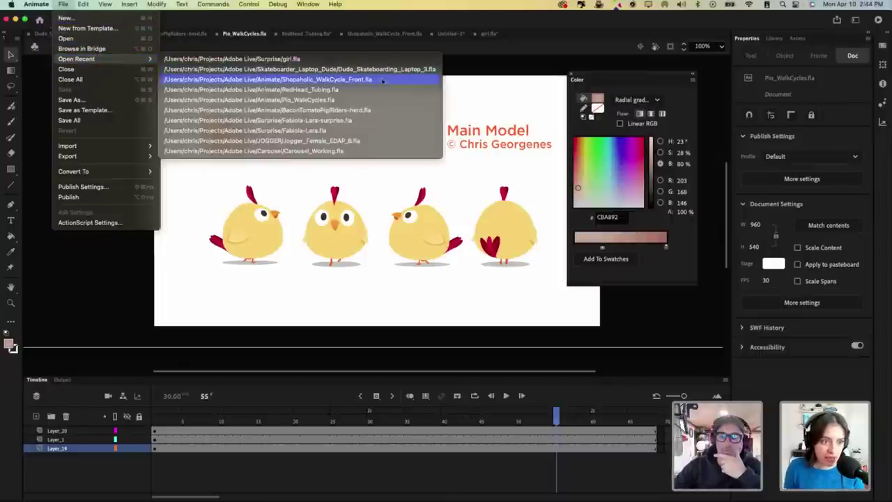
click(486, 81)
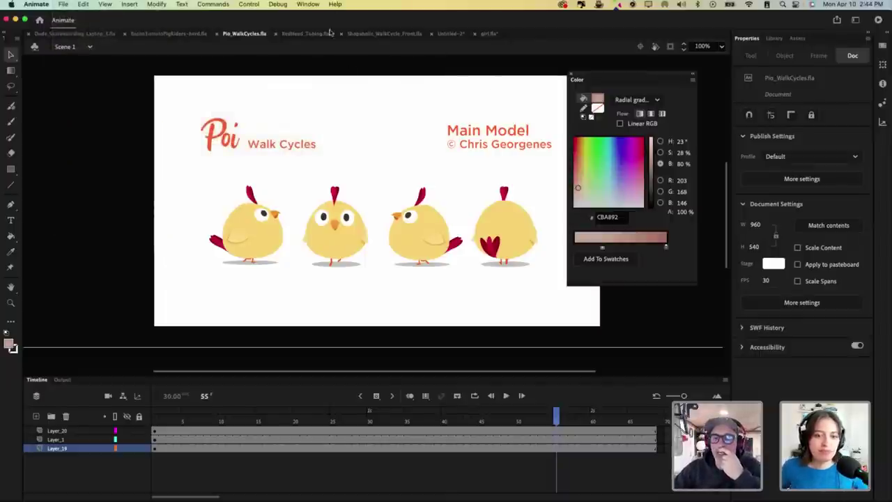
Step: Switch to Shopaholic_WalkCycle_Front.fla, stop its playback, and return the timeline to frame 1
click(382, 33)
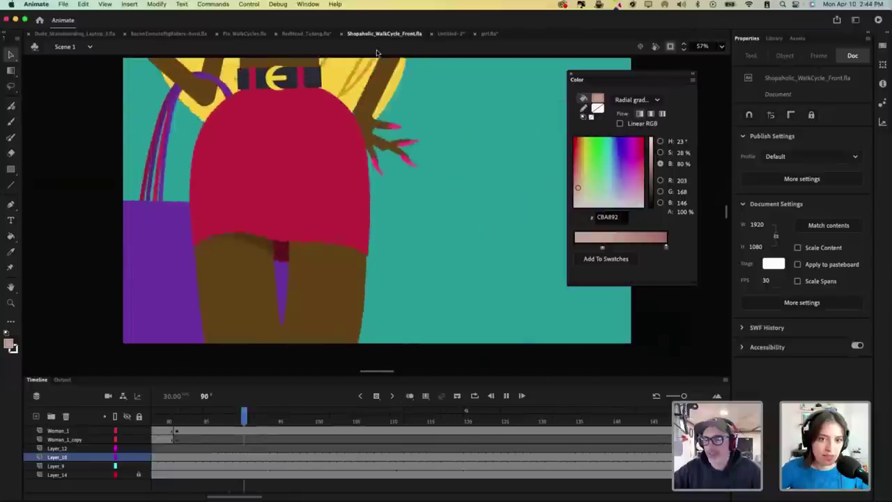
key(Return)
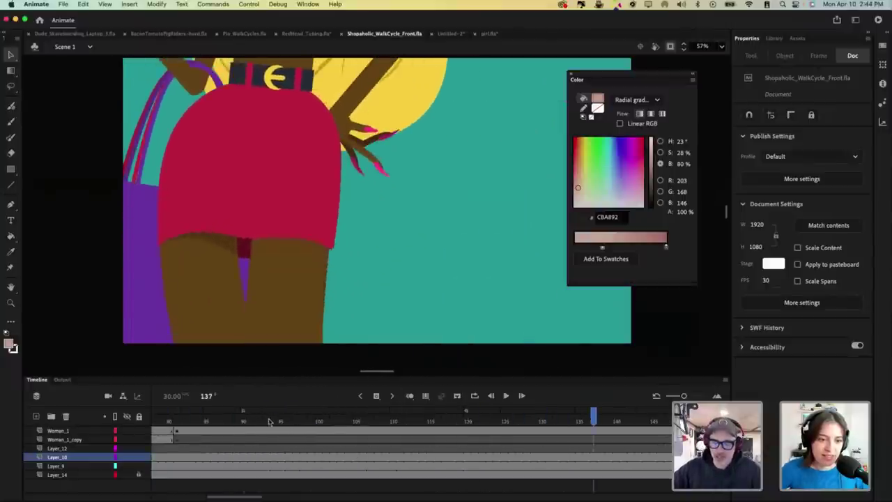
drag(270, 421, 104, 411)
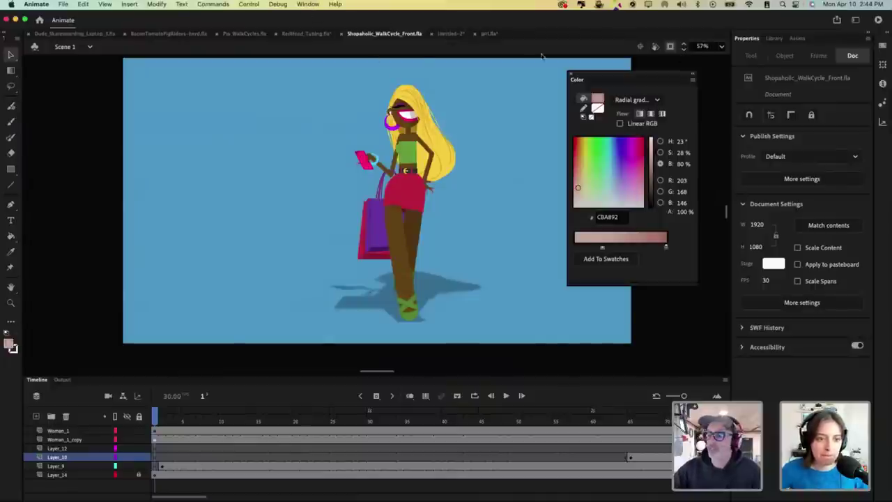
Step: Open the recent lettering file ending in -surprise.fla, rewind it to frame 1, and fit the whole artwork in view
click(63, 4)
mouse_move(92, 60)
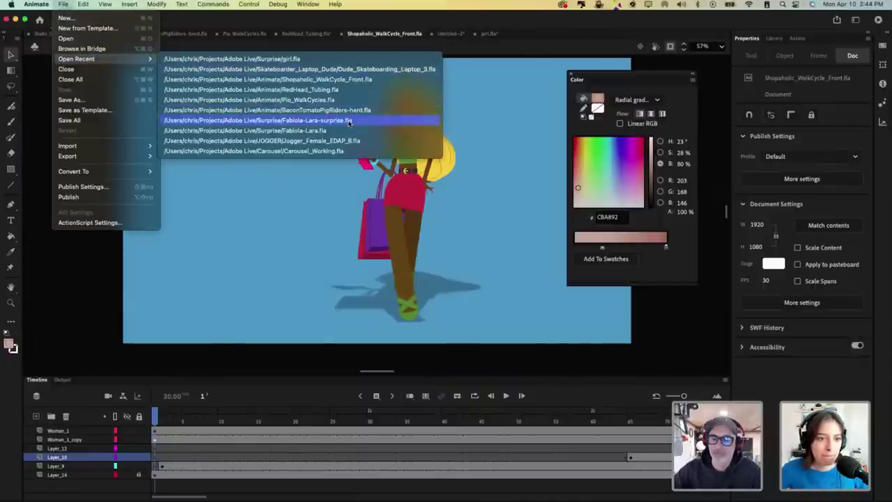
click(347, 120)
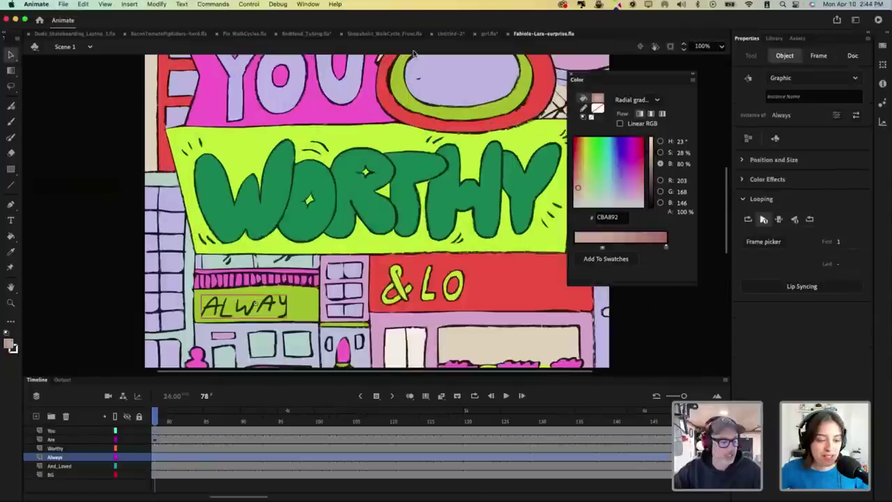
key(super+minus)
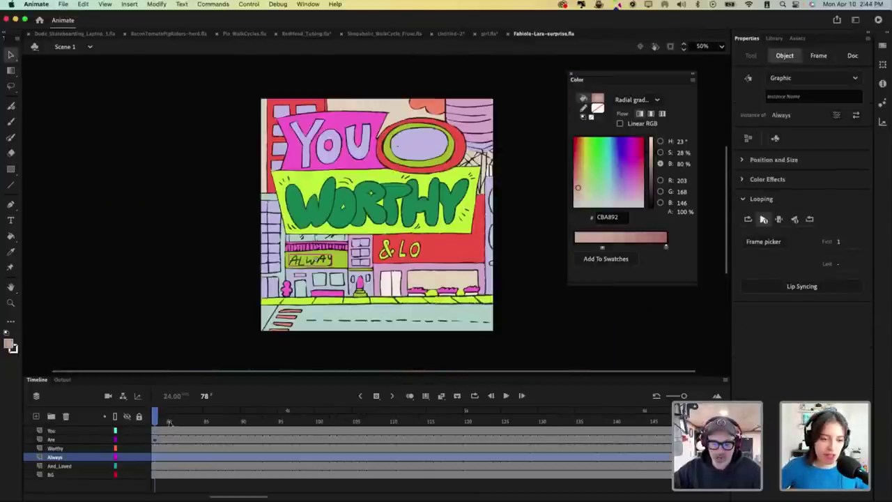
drag(170, 421, 65, 476)
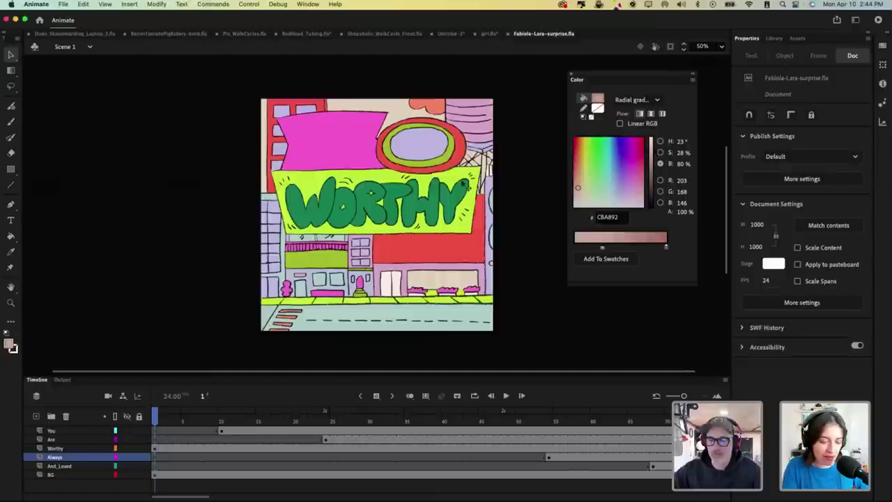
scroll(488, 182, up, 2)
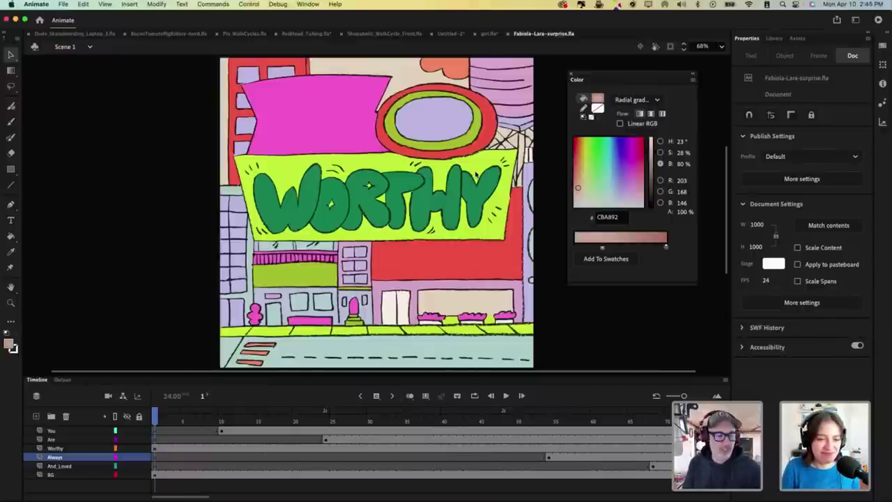
Step: Play the sign lettering animation from frame 1 and rewind it to frame 5
drag(155, 416, 169, 416)
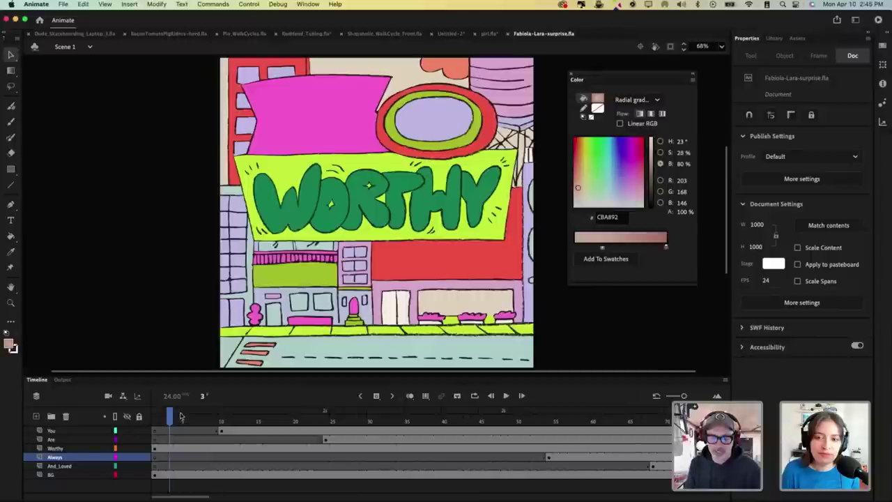
drag(171, 417, 155, 421)
key(Return)
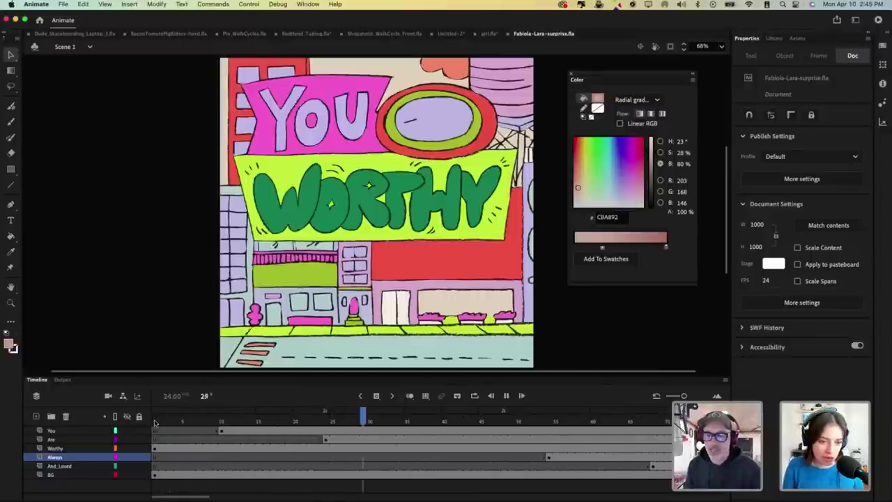
mouse_move(481, 418)
mouse_down()
mouse_move(185, 418)
mouse_move(609, 416)
mouse_move(175, 415)
mouse_move(573, 415)
mouse_move(364, 416)
mouse_move(178, 437)
mouse_up()
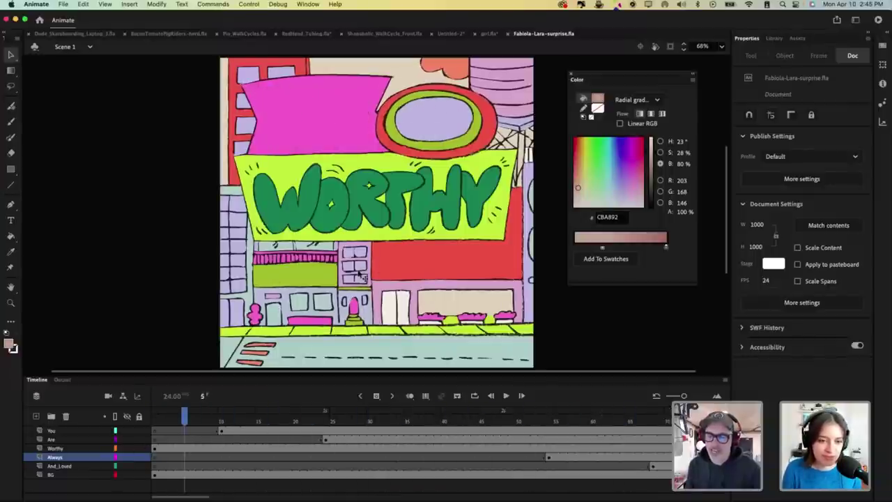
Step: Return the timeline to frame 1 and open the Background symbol for editing
click(361, 276)
click(237, 475)
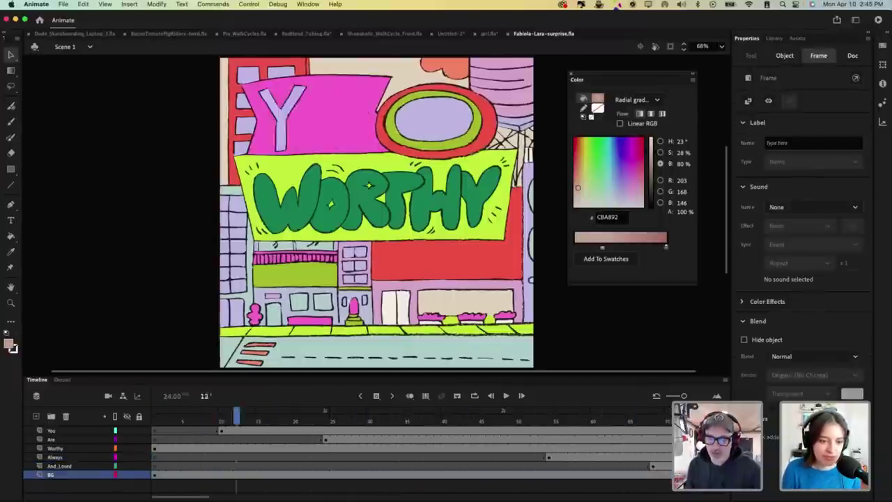
drag(237, 416, 101, 444)
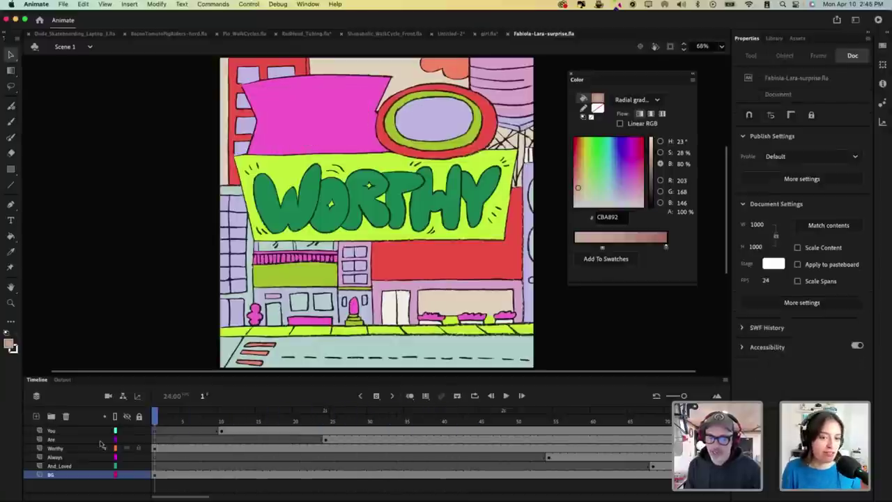
double_click(371, 273)
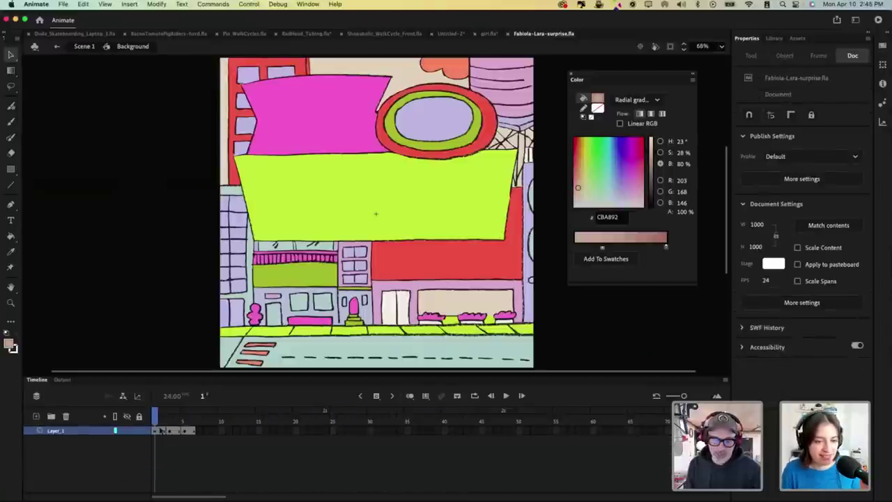
Step: Extend the first drawing in the Background symbol's Layer_1 by two frames and check the timing from frame 1
click(165, 431)
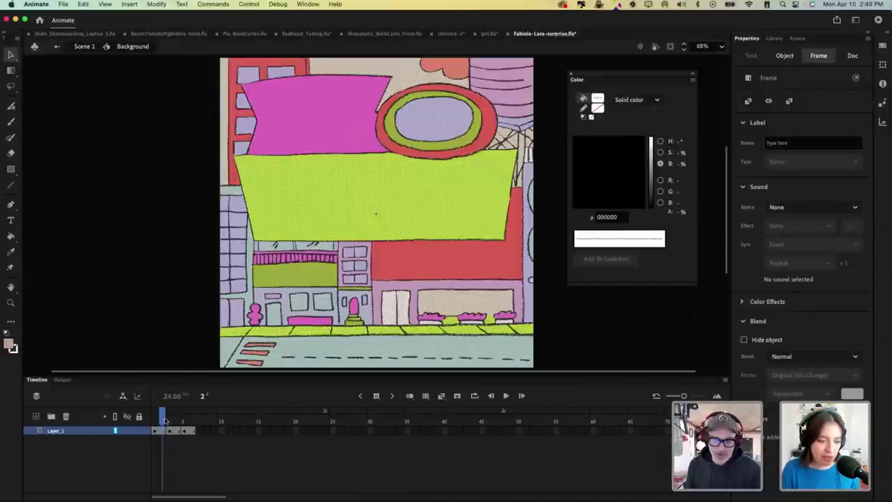
click(159, 432)
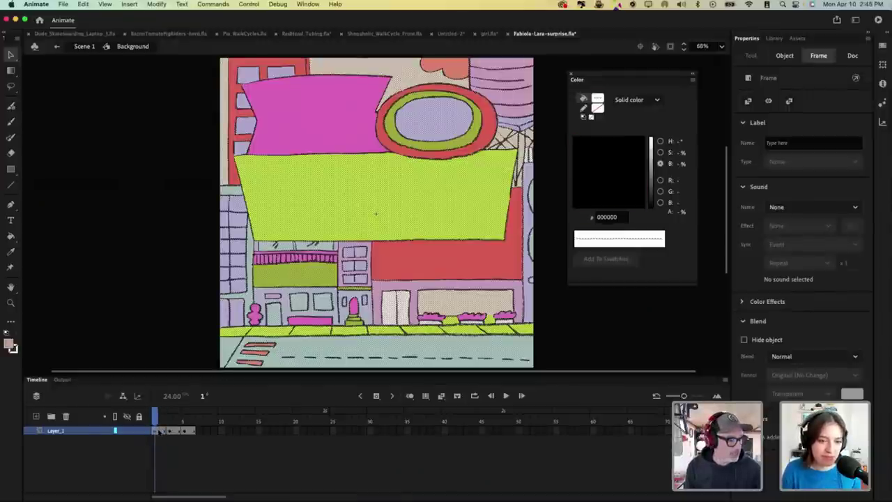
click(178, 444)
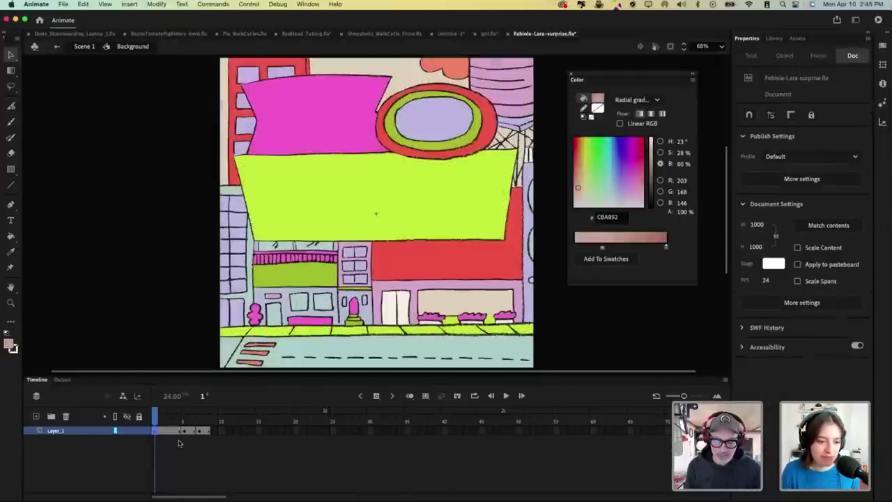
drag(170, 419, 155, 431)
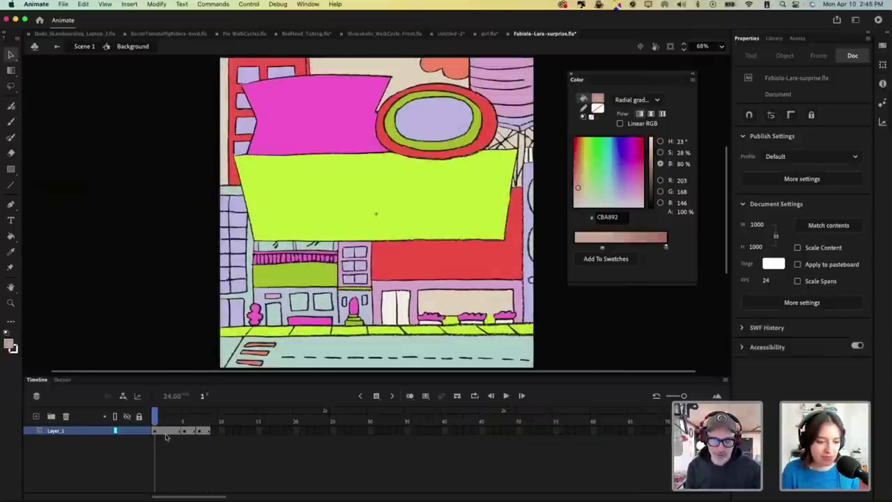
Step: Add a keyframe at frame 3 of the Background symbol and smooth the street artwork on it
click(171, 433)
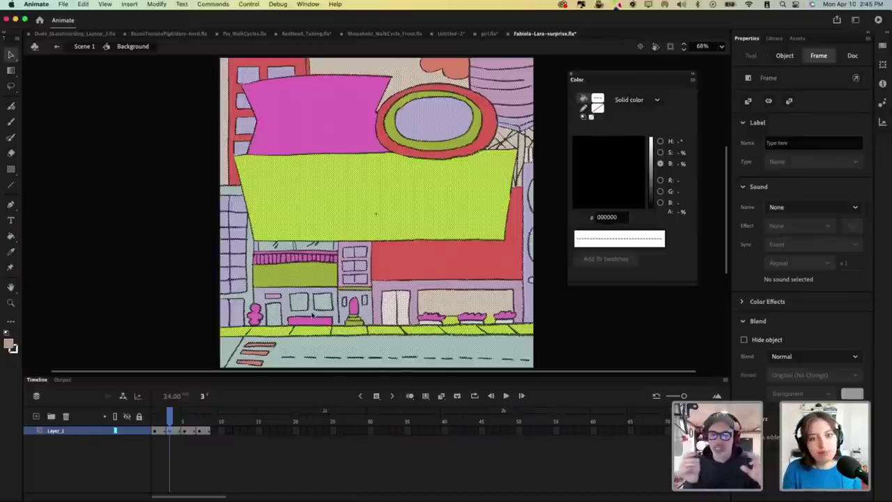
click(173, 421)
click(171, 431)
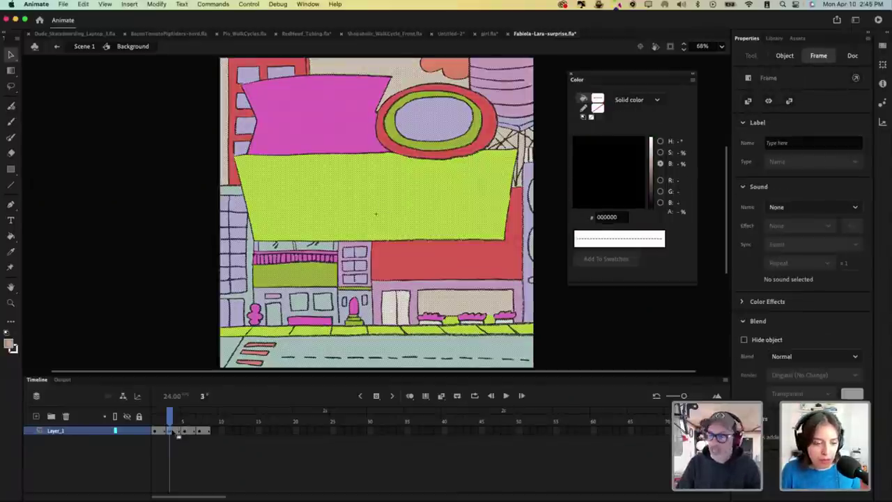
click(461, 237)
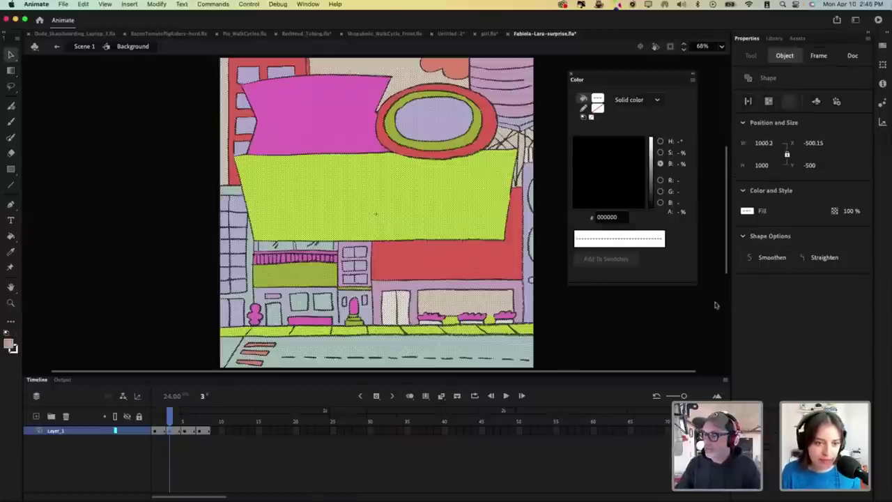
click(774, 258)
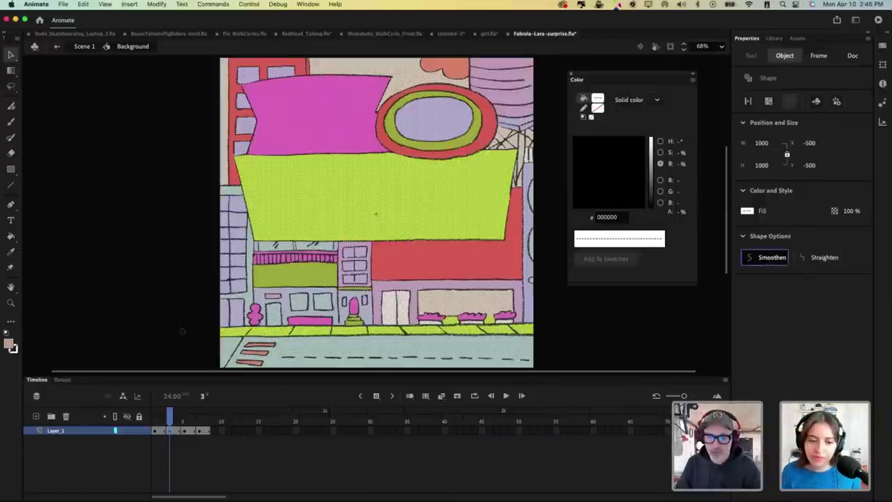
click(209, 352)
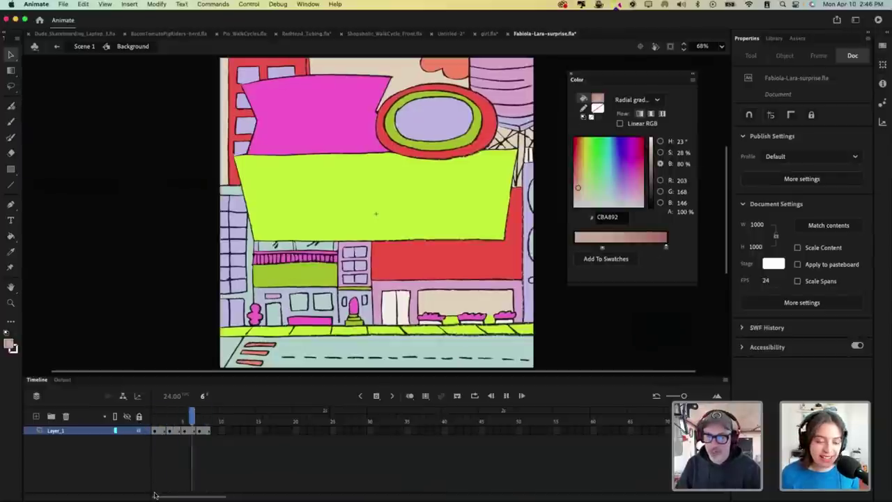
Step: Return to Scene 1, play the sign lettering animation over the background, and rewind to frame 1
click(88, 46)
key(Return)
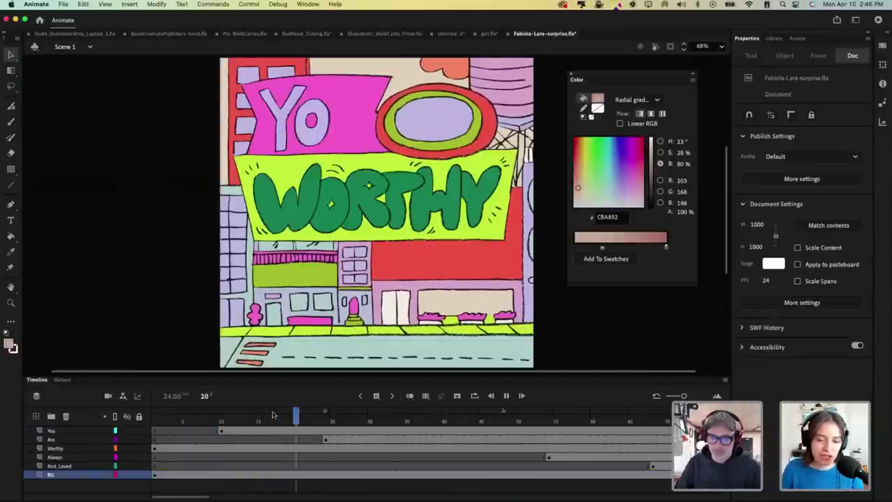
drag(273, 414, 275, 439)
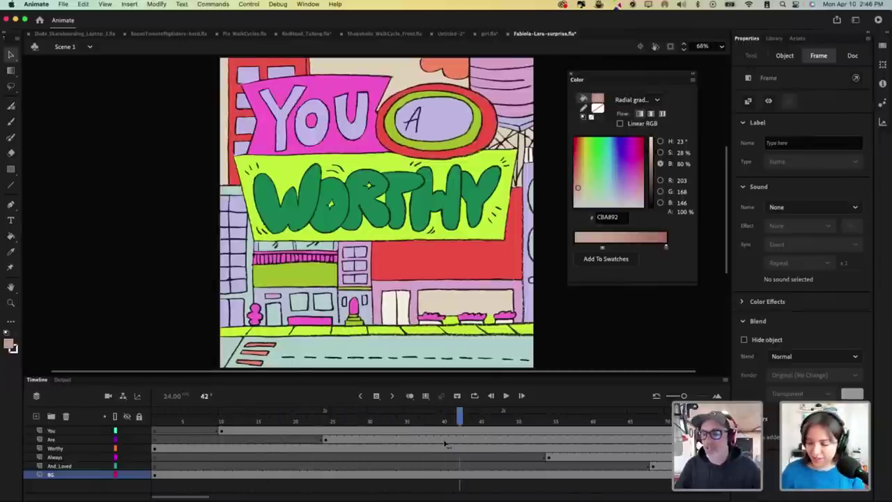
drag(256, 451, 156, 424)
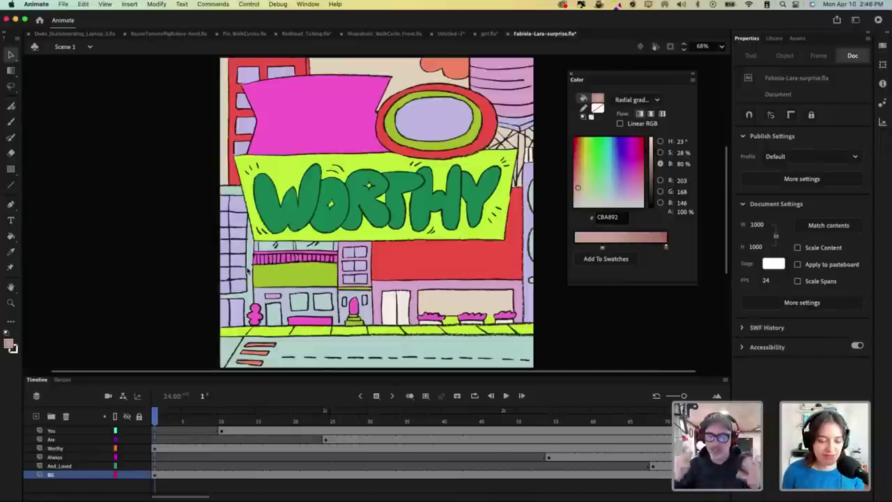
Step: Go to frame 19, open the You symbol, play its nested animation, and return to the main scene
drag(154, 418, 289, 417)
click(327, 138)
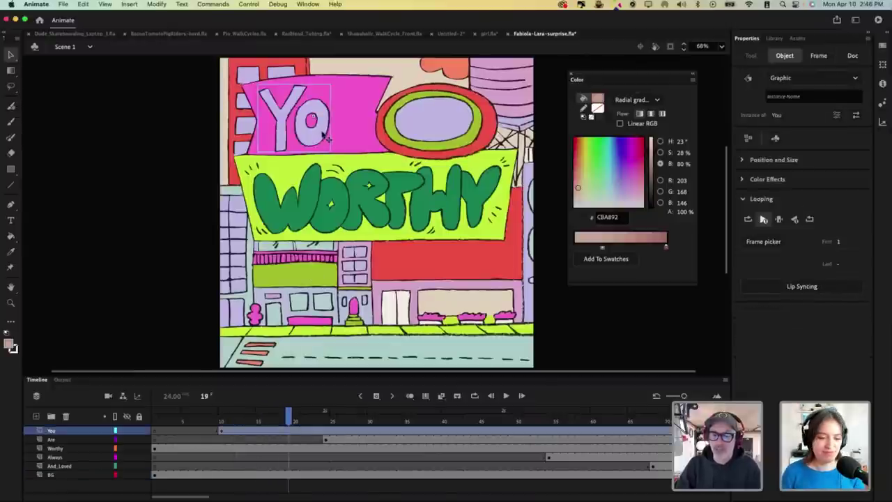
double_click(320, 139)
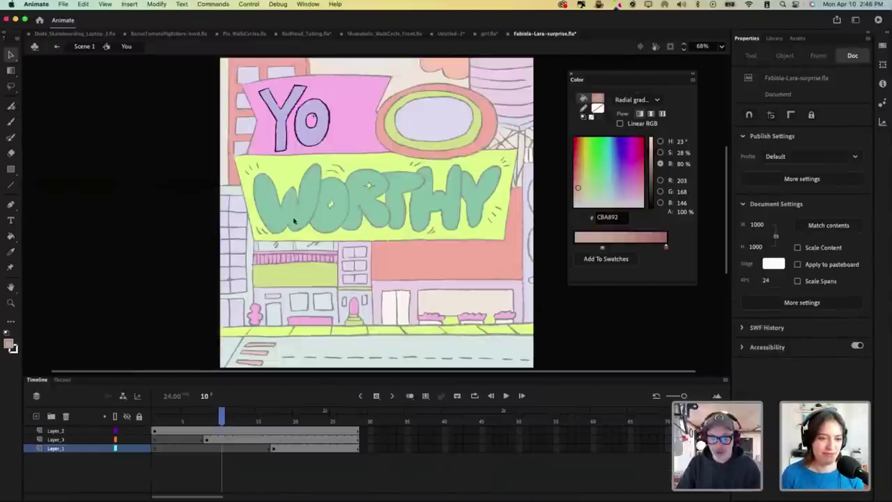
key(Return)
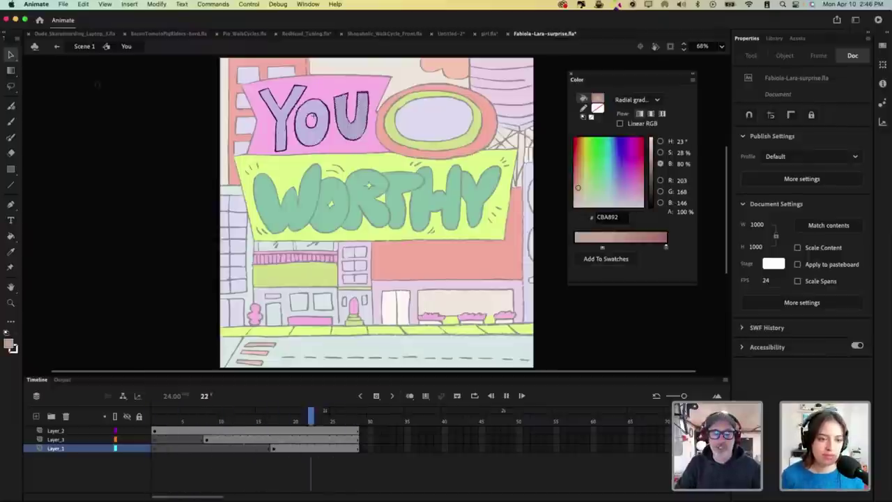
double_click(99, 86)
Step: Inspect the looping settings of the You graphic at frame 11, and scrub forward to frame 38
click(317, 139)
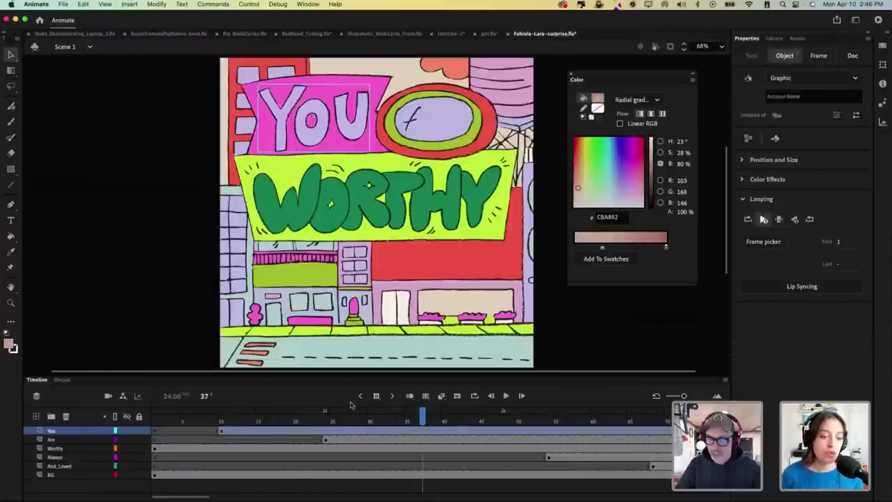
drag(351, 413, 229, 413)
click(291, 118)
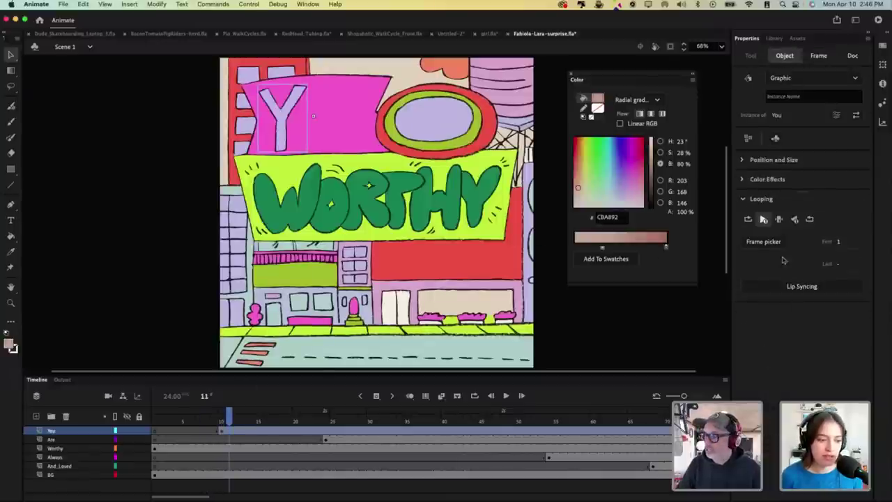
drag(229, 417, 430, 417)
Step: Open the Worthy symbol for editing and show Layer_2's letter W filled instead of as outlines
click(382, 205)
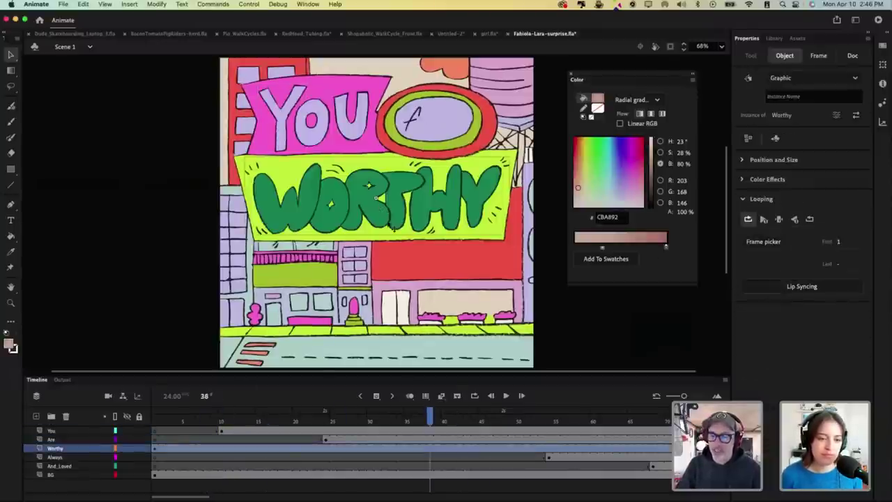
double_click(342, 216)
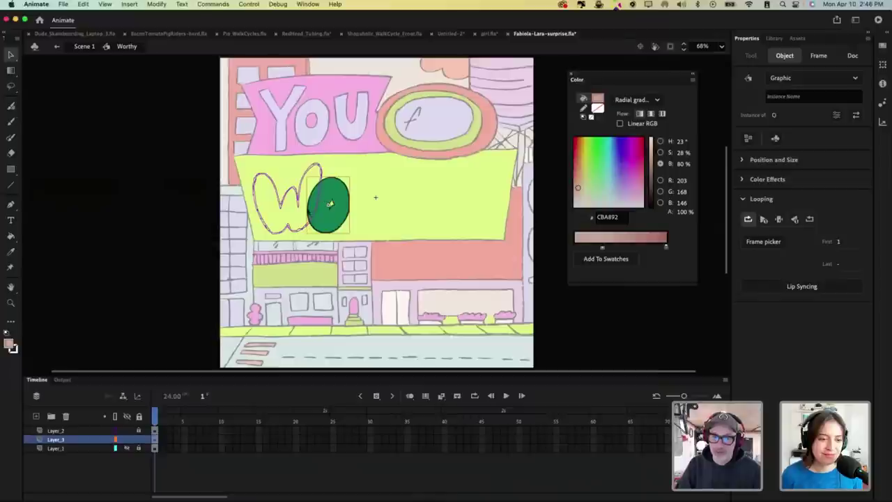
click(116, 431)
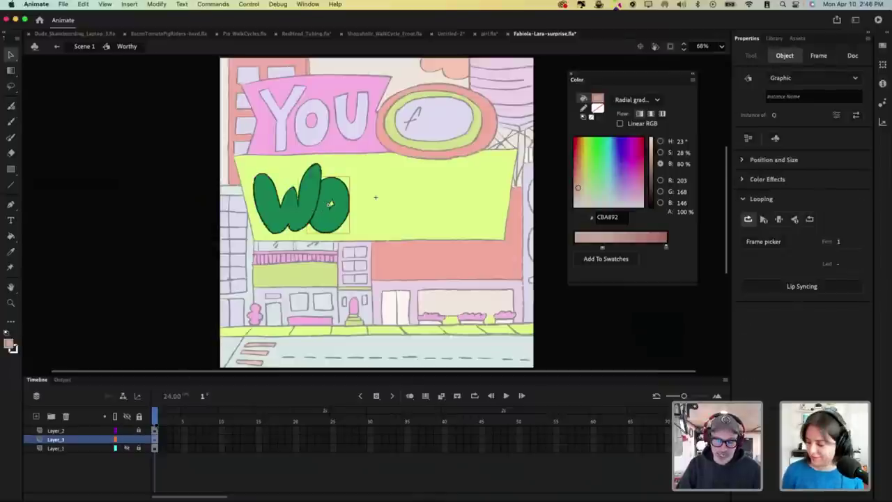
Step: Move the letter O away from the W as a test and undo the move
click(331, 203)
click(330, 203)
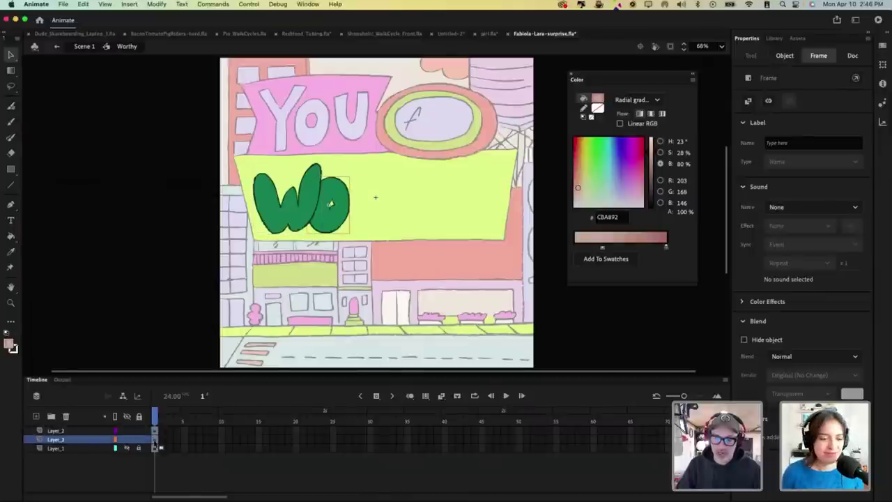
drag(330, 204, 359, 205)
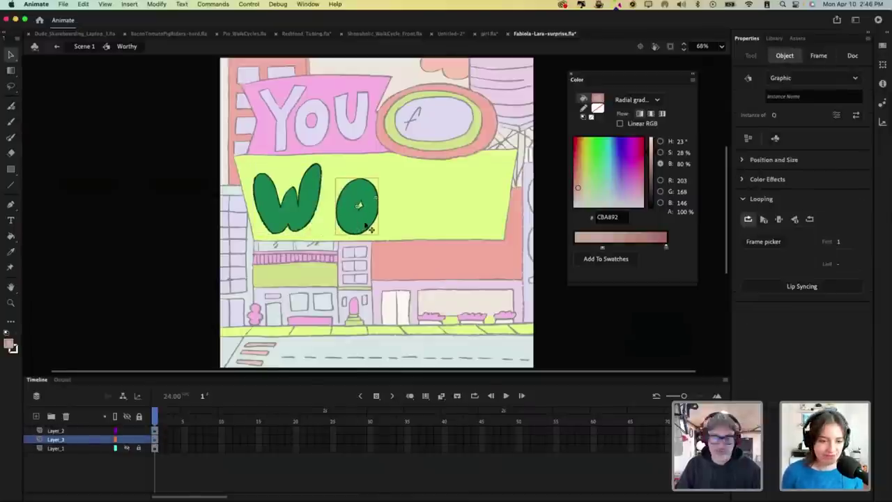
key(super+z)
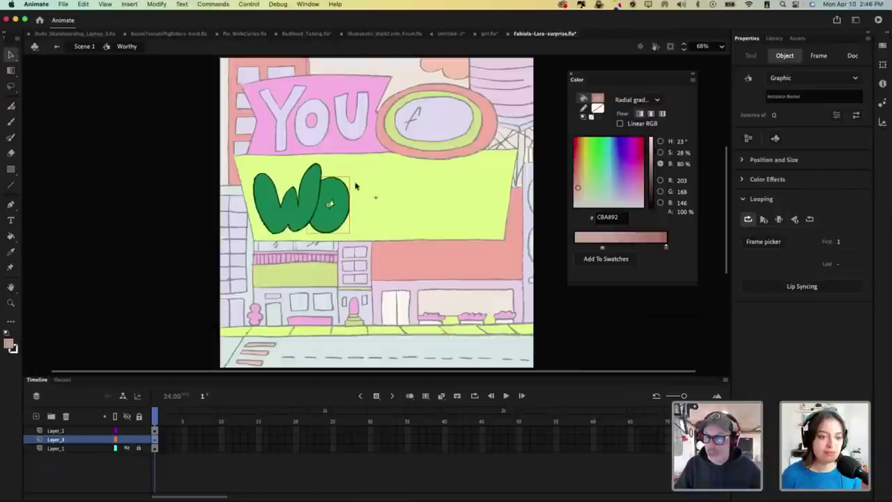
Step: Show Layer_1 with the full WORTHY lettering and lock Layer_3
click(127, 449)
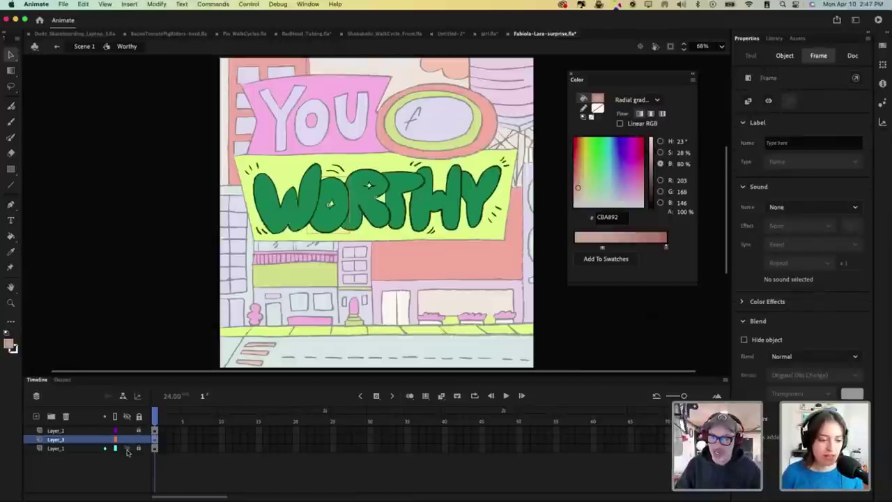
click(138, 440)
click(300, 282)
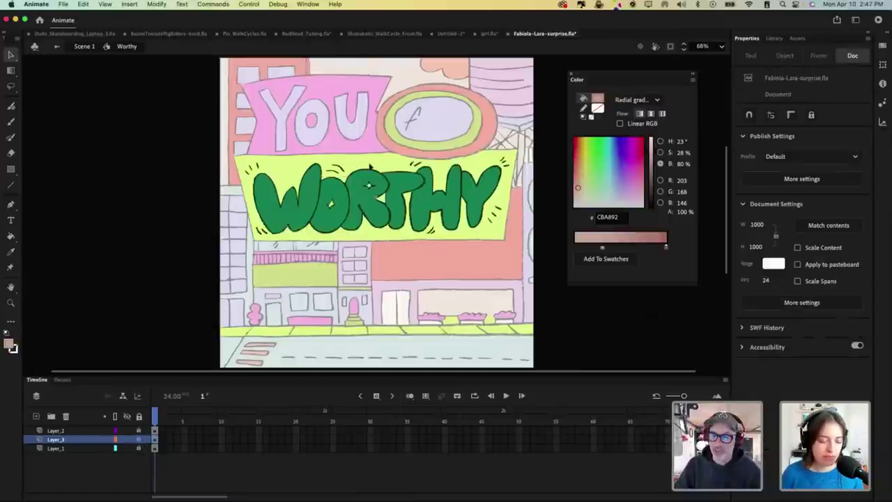
Step: Unlock Layer_1 and select the letter R of WORTHY with the Lasso tool
key(l)
key(super+=)
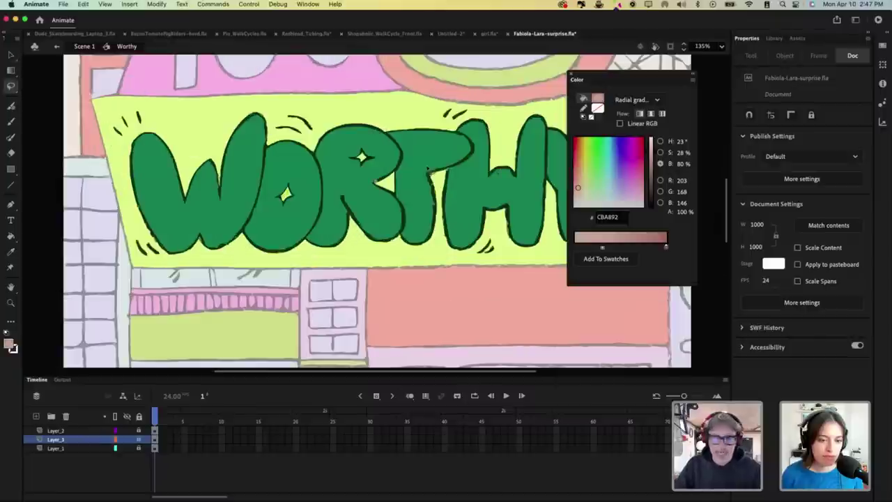
click(361, 120)
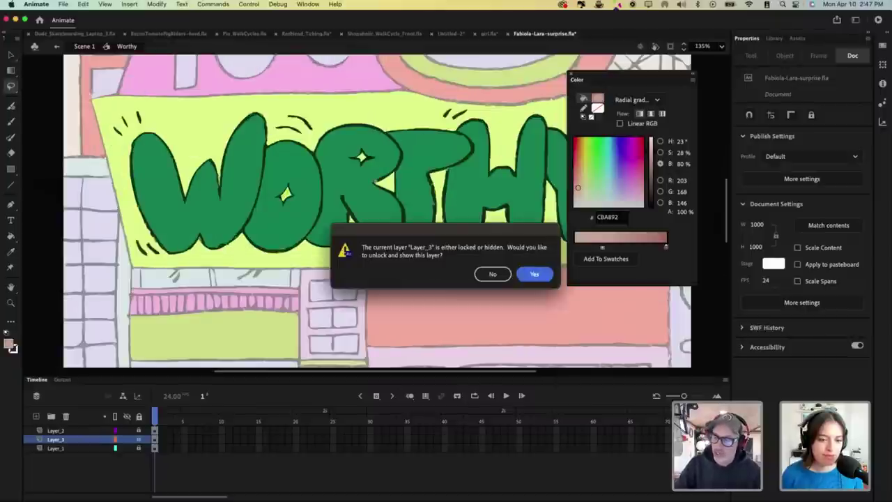
key(Escape)
click(79, 449)
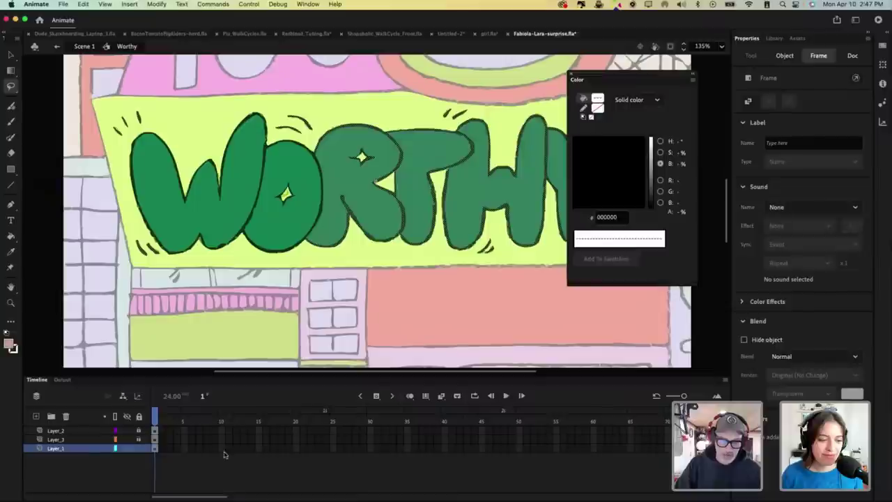
click(373, 123)
mouse_move(300, 231)
mouse_down()
mouse_move(393, 260)
mouse_move(413, 206)
mouse_move(389, 184)
mouse_move(403, 152)
mouse_up()
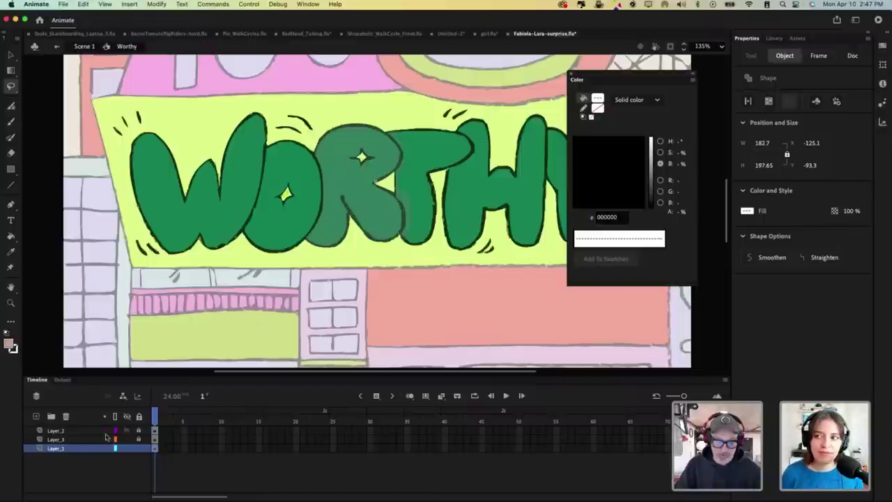
Step: Place the selected R in the same position on a new layer above Layer_1, hide all other layers, and deselect the letter
click(36, 417)
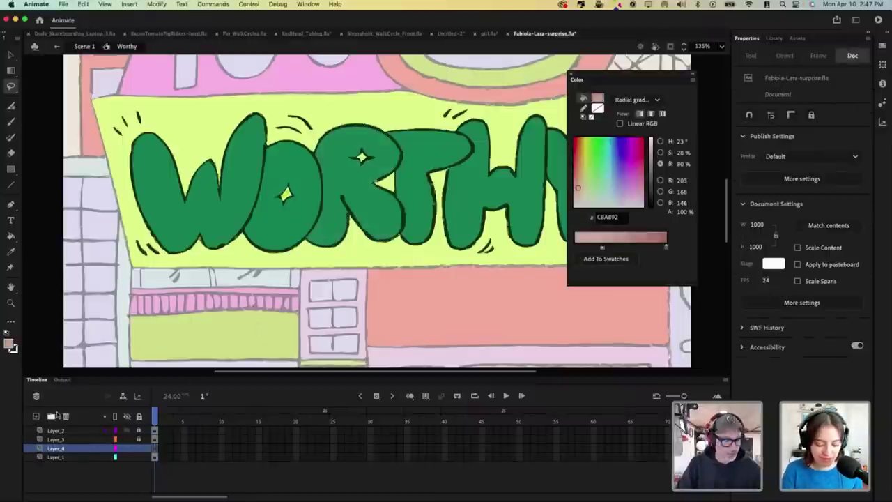
key(ctrl+shift+v)
click(127, 417)
click(127, 449)
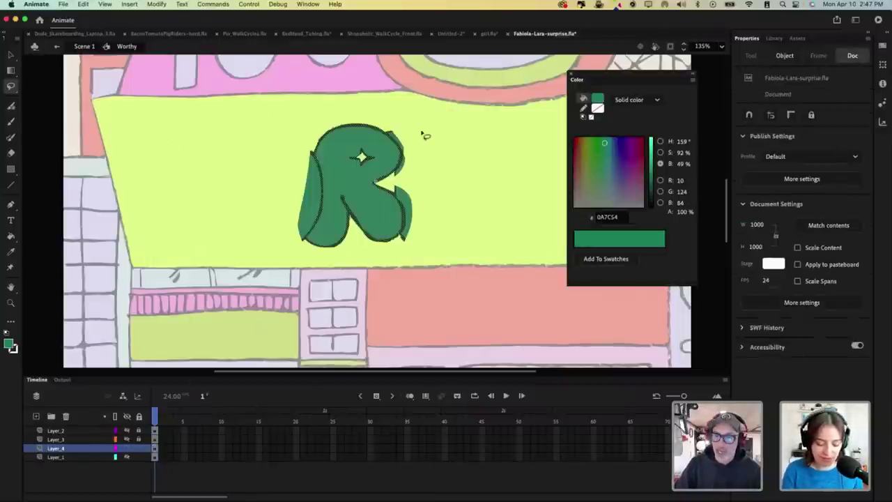
key(v)
click(411, 208)
click(418, 189)
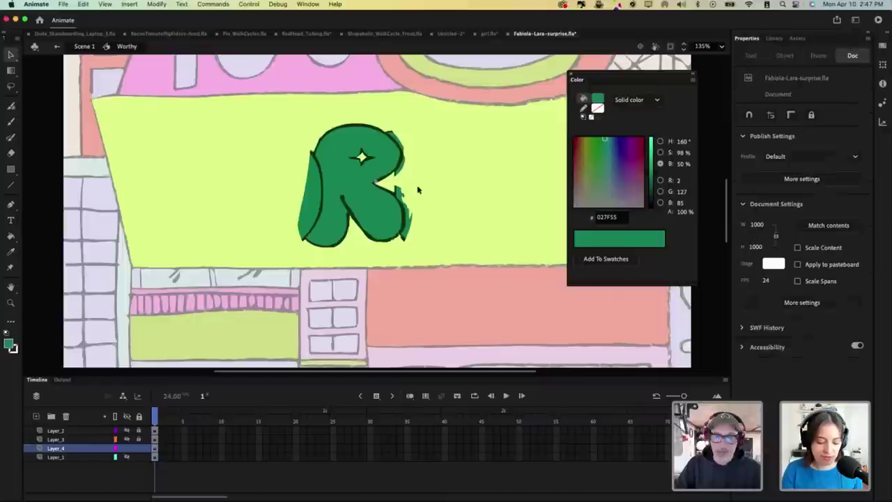
Step: Delete the leftover green fill fragments along both sides of the R on Layer_4
click(401, 171)
key(Delete)
click(401, 194)
click(403, 199)
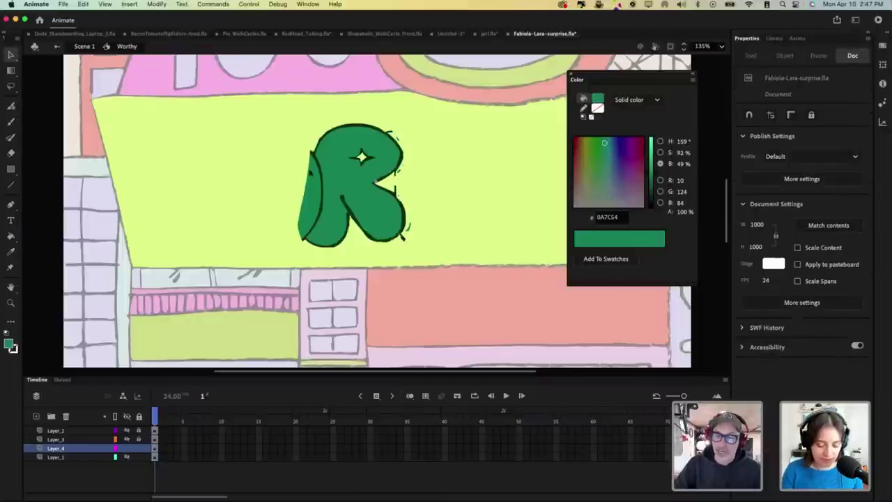
click(308, 172)
key(Delete)
Step: Erase the stray outline remnants along both sides of the R
key(e)
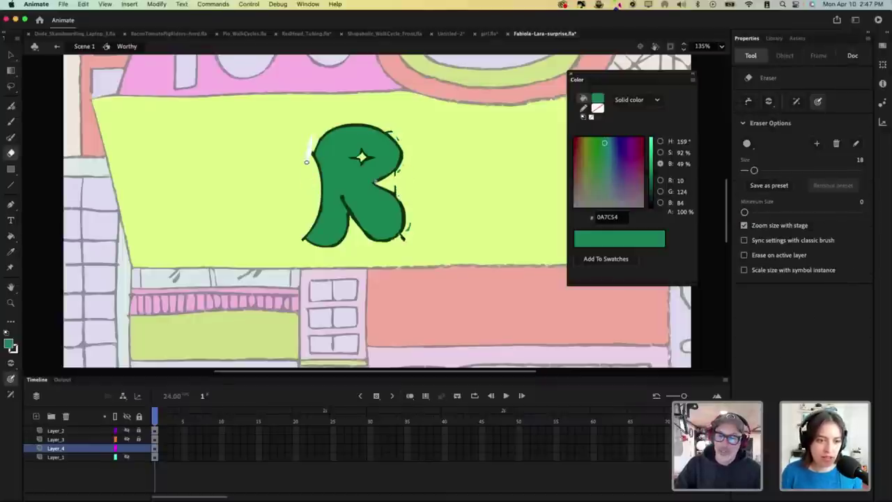
drag(306, 162, 304, 241)
mouse_move(412, 139)
mouse_down()
mouse_move(406, 141)
mouse_move(387, 128)
mouse_move(403, 139)
mouse_move(409, 164)
mouse_move(393, 186)
mouse_move(406, 234)
mouse_up()
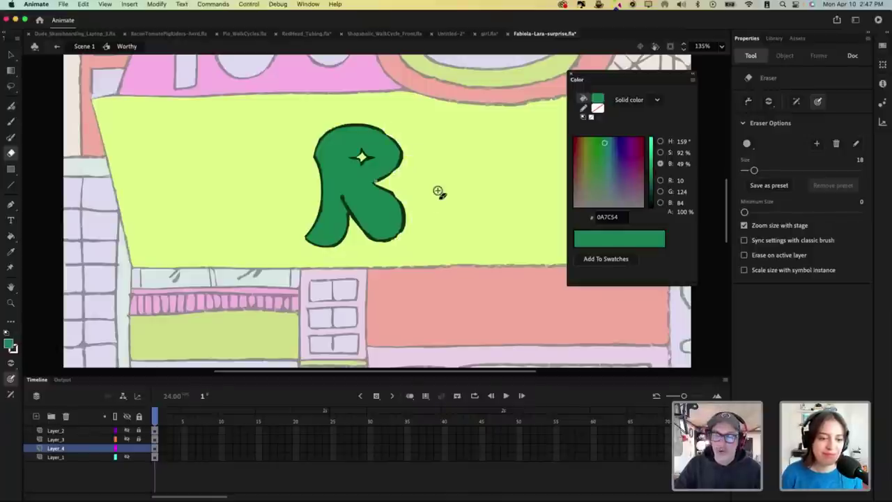
Step: Set the Classic Brush fill to the R's dark outline color, 102C10, and its size to 1
key(i)
click(368, 196)
key(b)
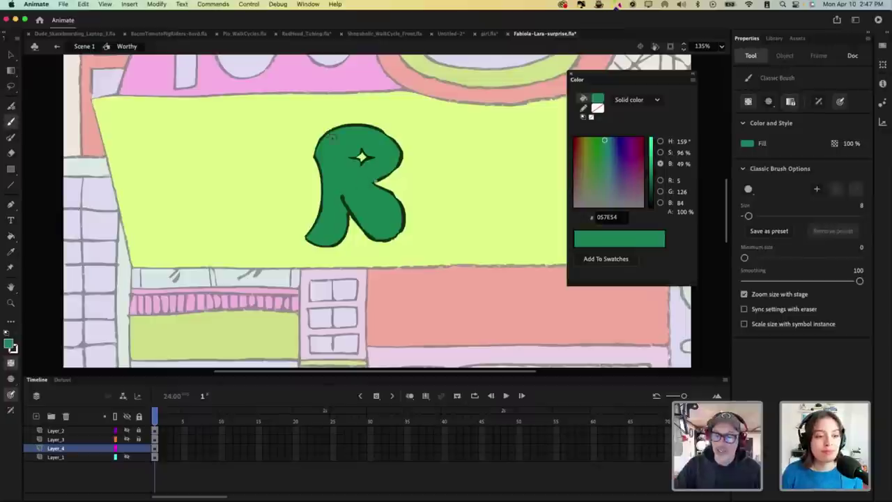
click(747, 143)
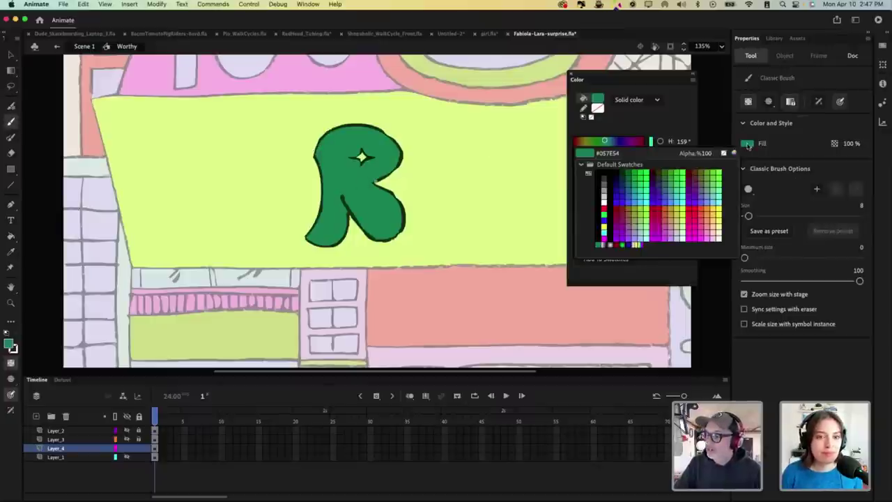
click(382, 177)
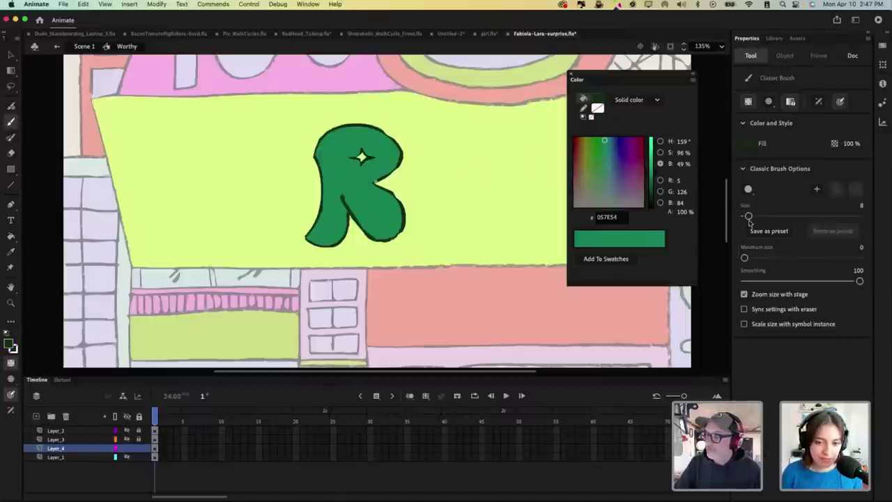
drag(749, 215, 740, 217)
Step: Try thin curved brush strokes beside the R's left edge and undo them
drag(295, 156, 293, 224)
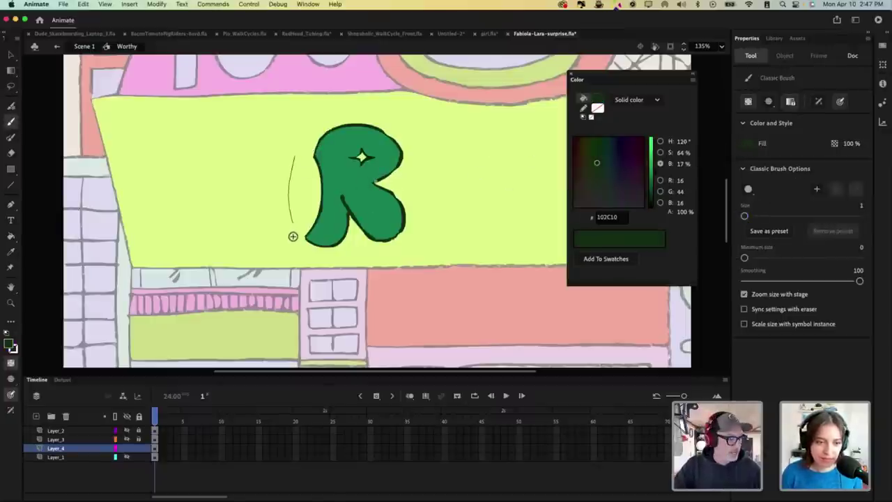
key(super+z)
drag(295, 177, 295, 232)
key(super+z)
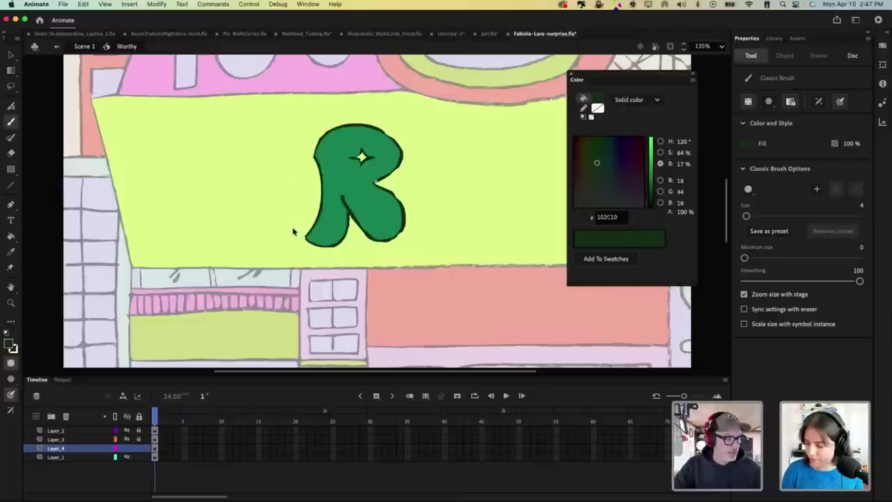
Step: Set the brush size to 6 and draw the missing dark outline along the R's left edge
key(bracketright)
key(bracketright)
drag(297, 177, 299, 224)
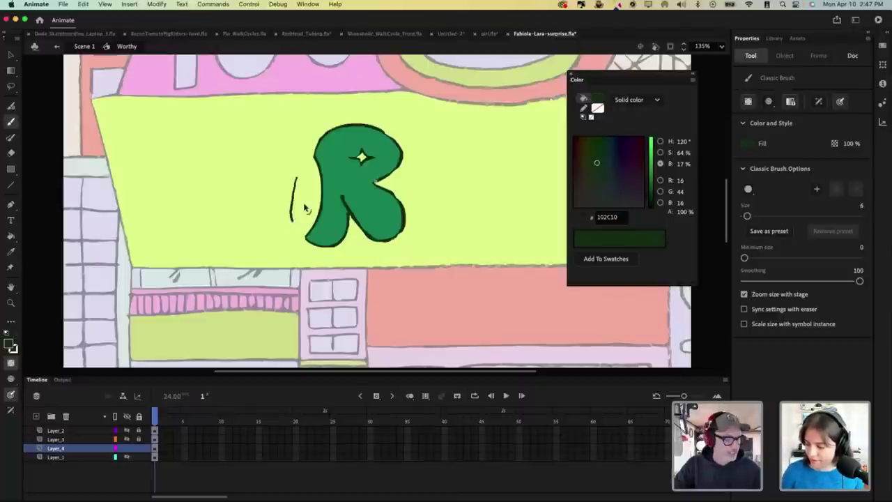
key(super+z)
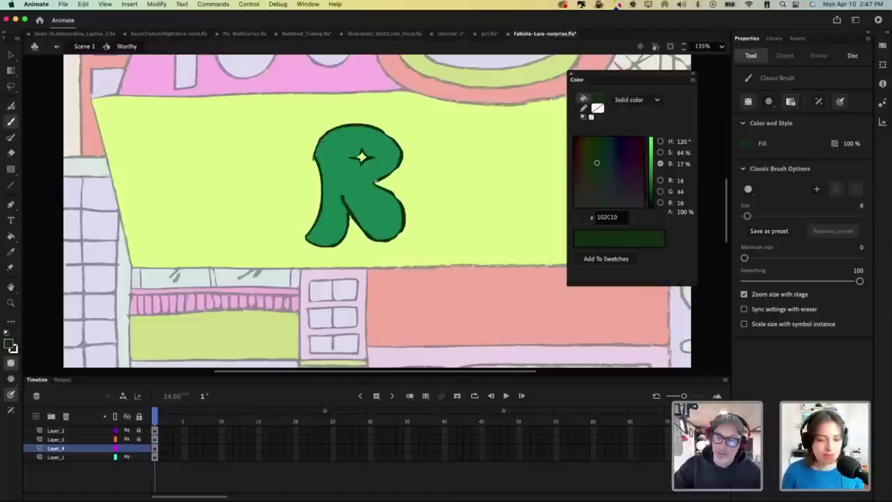
drag(302, 230, 305, 242)
key(super+z)
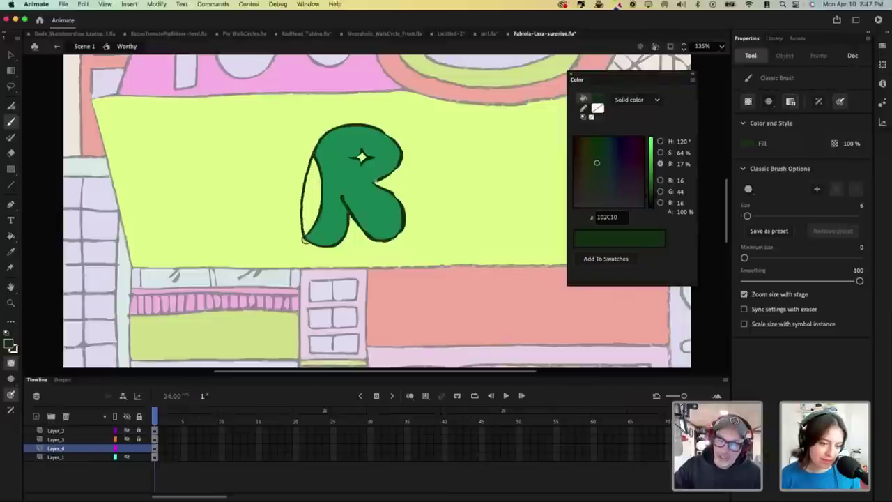
Step: Fill the gap between the new left outline and the R's body with the letter's green, 057E54
key(i)
click(336, 157)
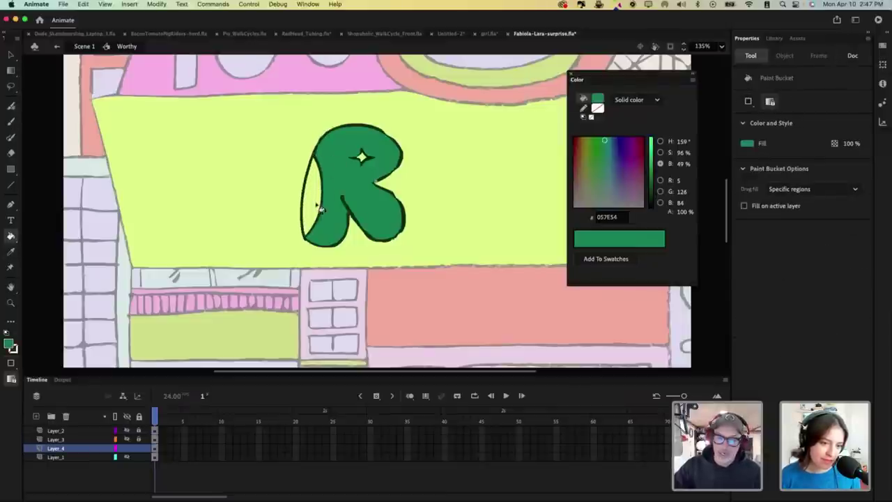
key(v)
click(311, 174)
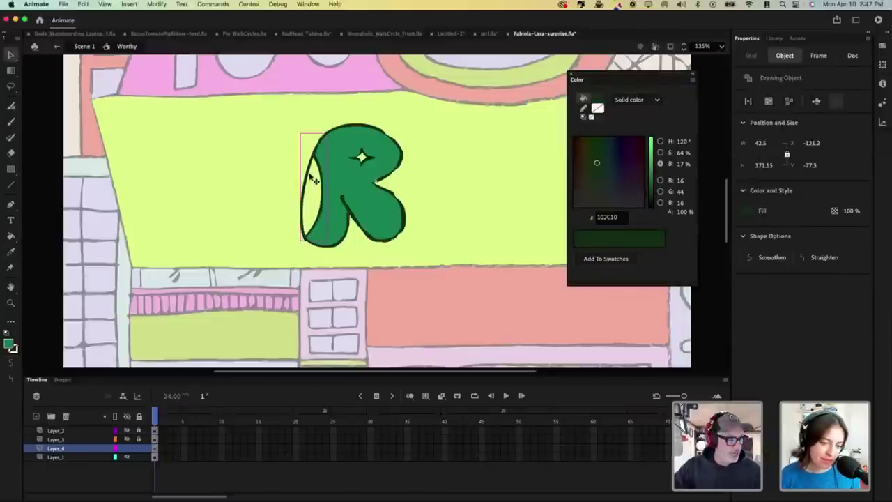
key(super+shift+a)
key(i)
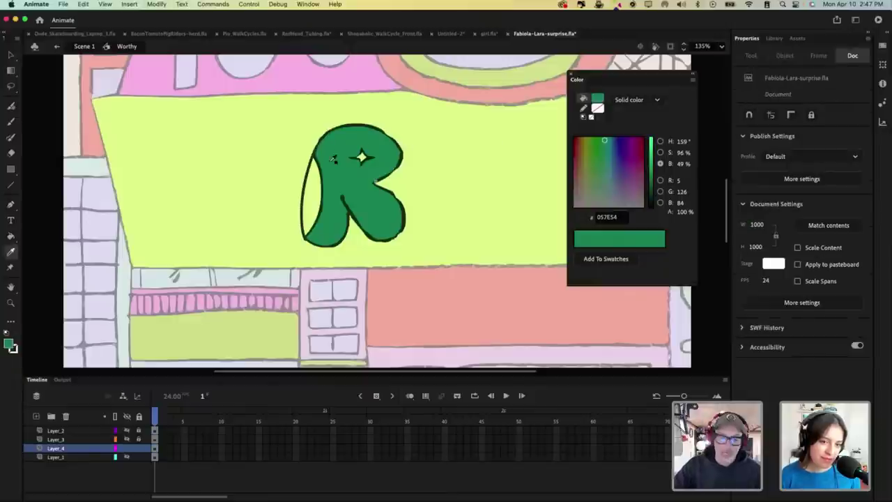
click(333, 160)
click(317, 190)
Step: Paint over the leftover inner outline in the R's left leg with the letter's green
key(b)
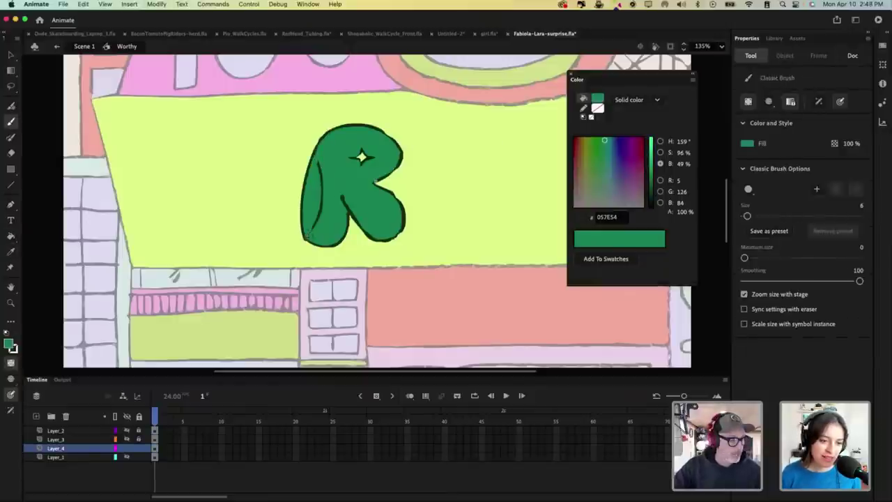
key(k)
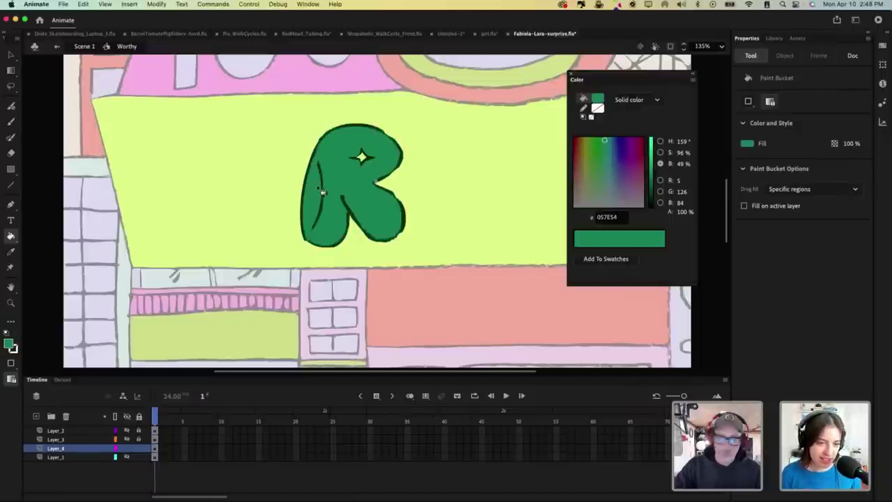
key(v)
click(322, 187)
click(280, 198)
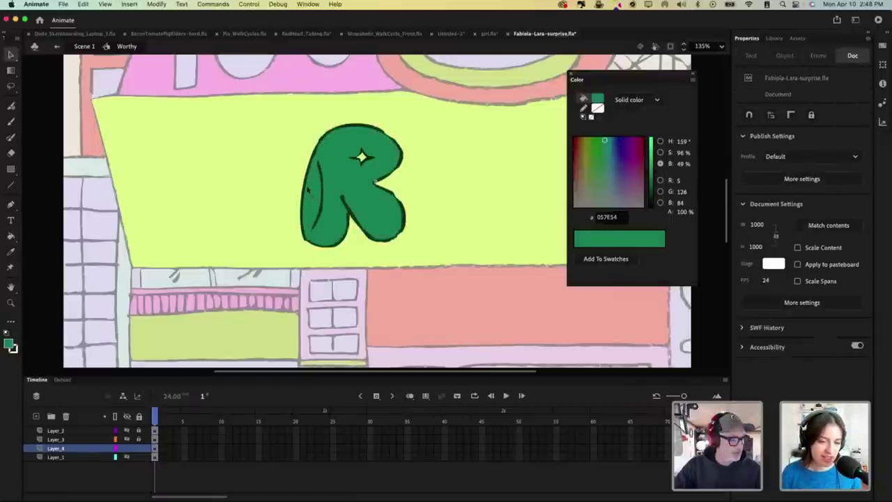
key(k)
key(b)
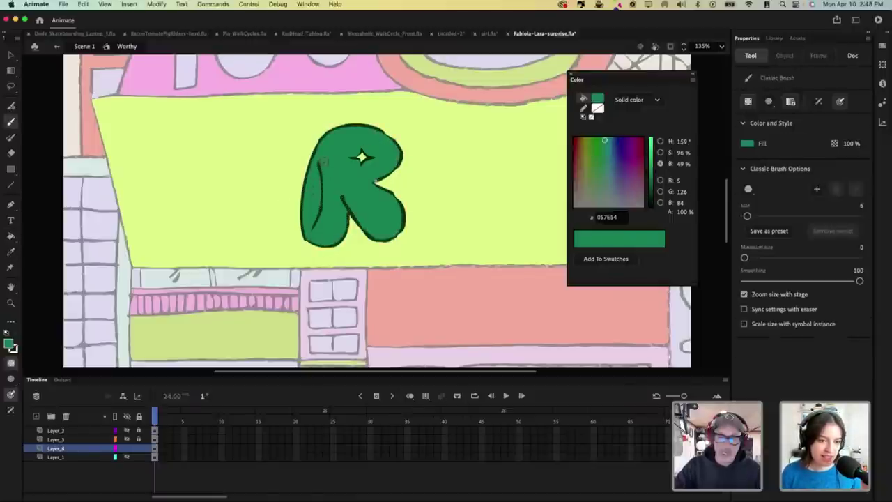
drag(322, 180, 313, 227)
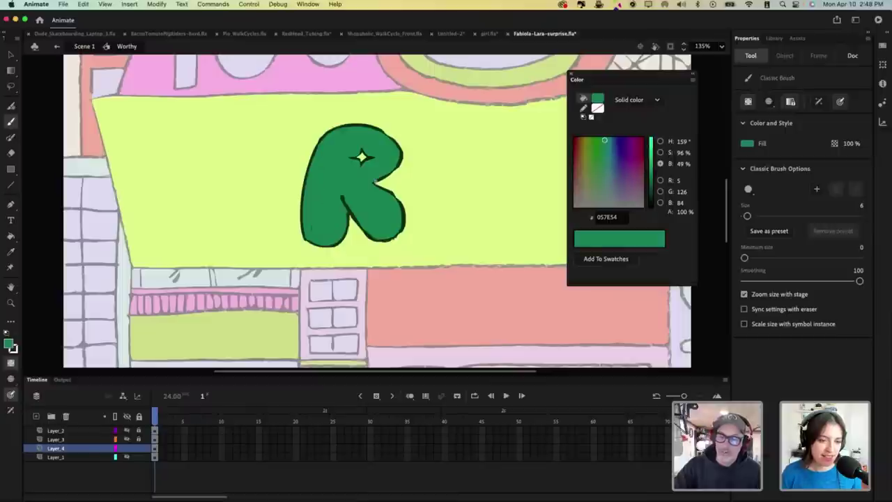
Step: Break apart all artwork on Layer_4 into plain shapes, deselect it, and return to the Classic Brush
key(v)
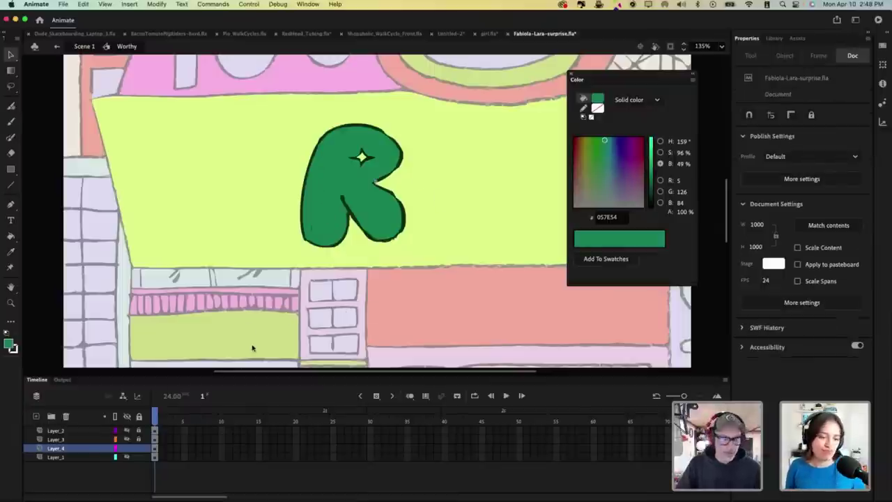
click(154, 448)
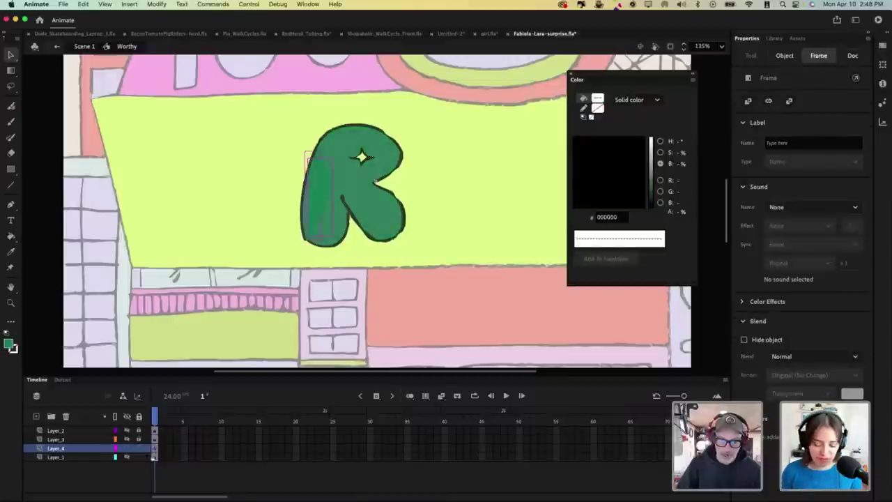
key(super+b)
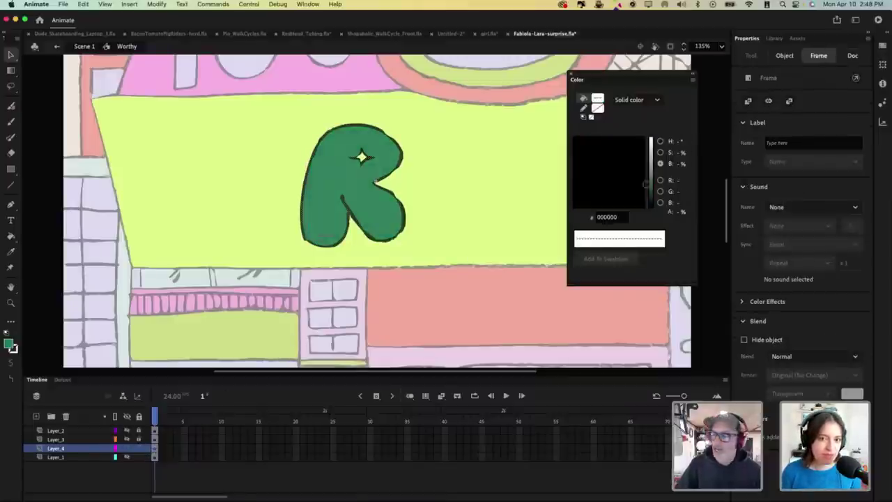
click(472, 195)
key(b)
click(769, 101)
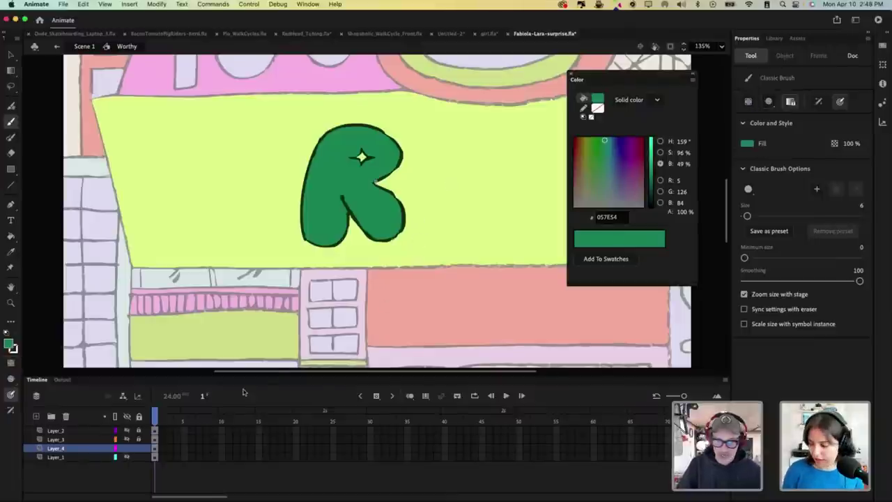
Step: Lock Layer_4 and show Layer_3, Layer_2 and Layer_1 again
click(138, 448)
click(127, 439)
click(126, 430)
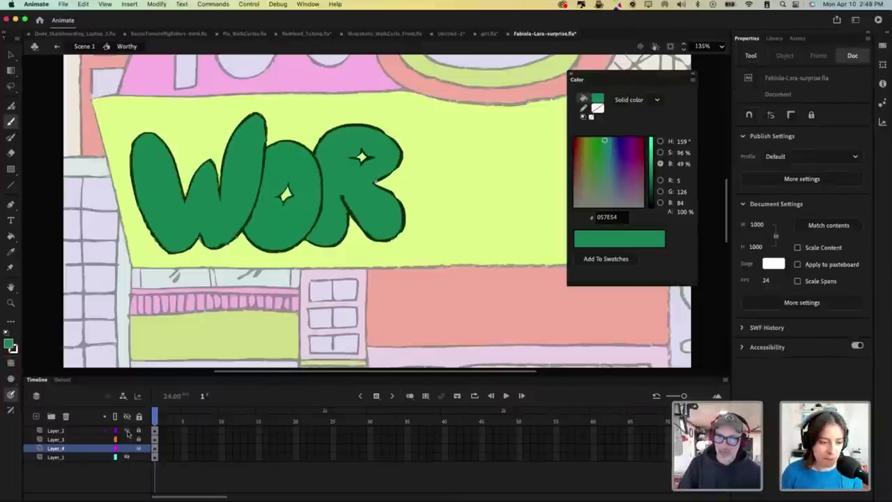
click(127, 456)
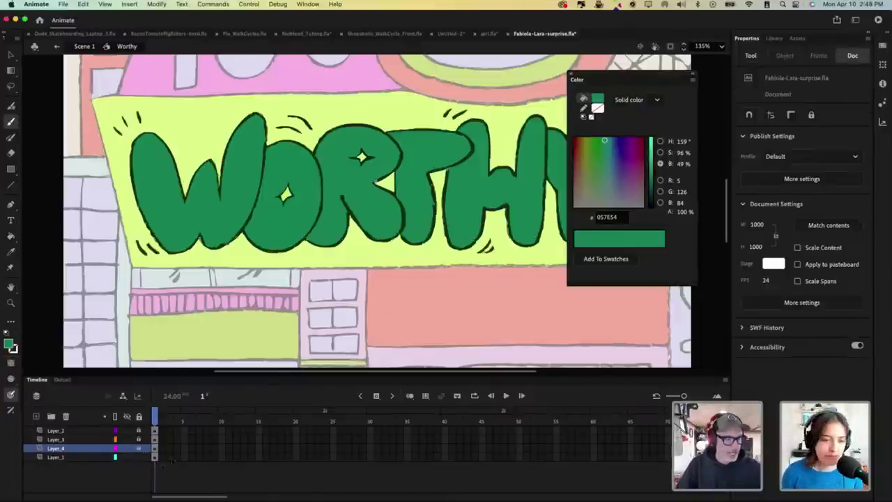
Step: Unlock all layers and move Layer_1's keyframe from frame 1 to frame 16
key(super+minus)
click(156, 457)
drag(139, 431, 138, 448)
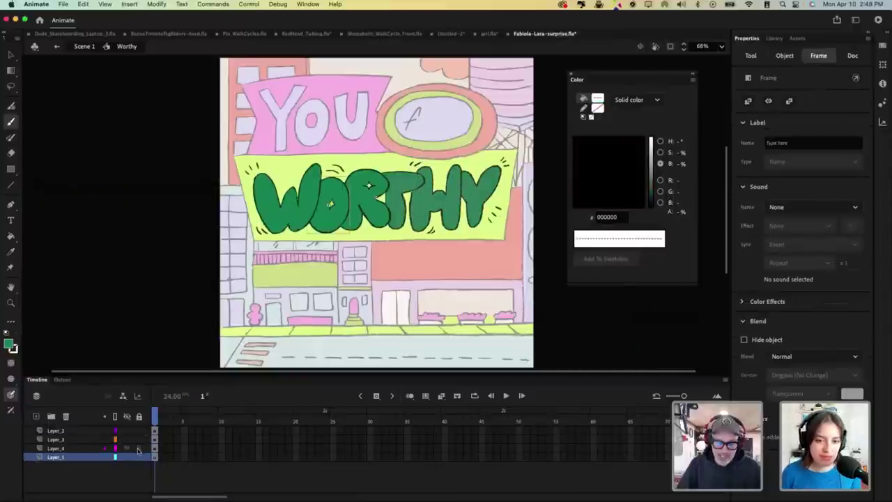
click(157, 470)
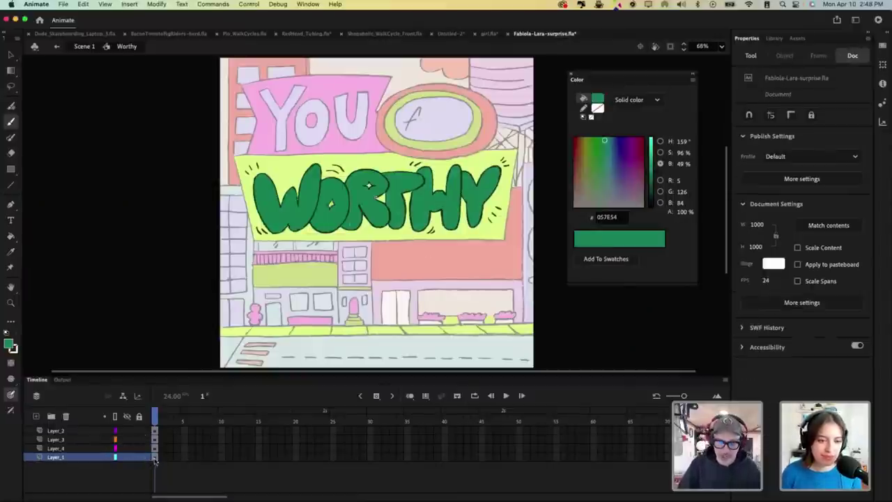
click(156, 457)
drag(157, 458, 265, 457)
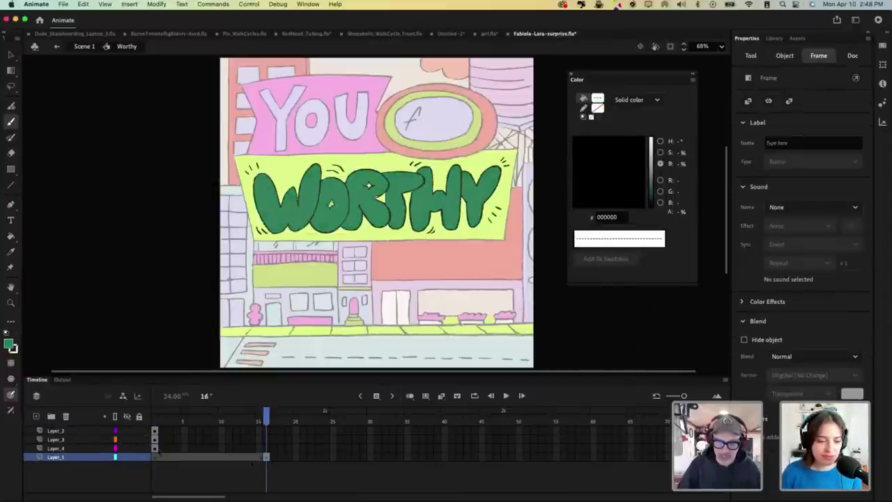
Step: Insert keyframes at frame 10 on Layer_2, Layer_3 and Layer_4 and return to frame 1
click(155, 449)
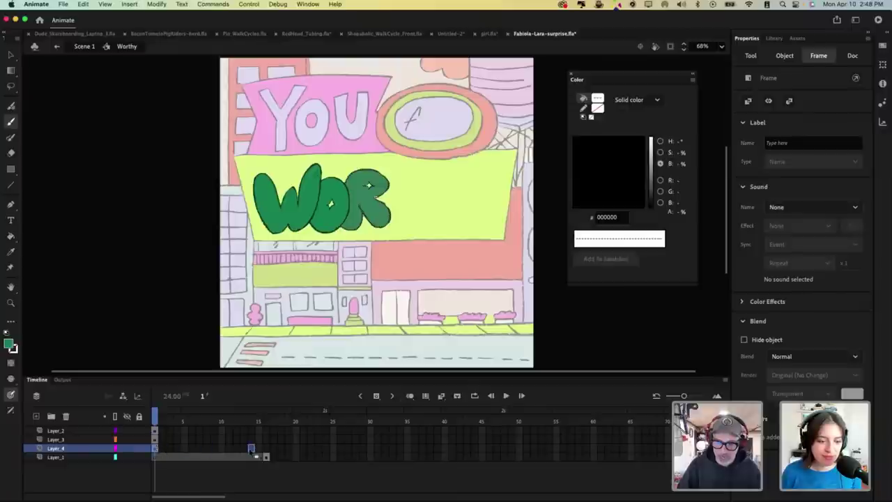
click(222, 449)
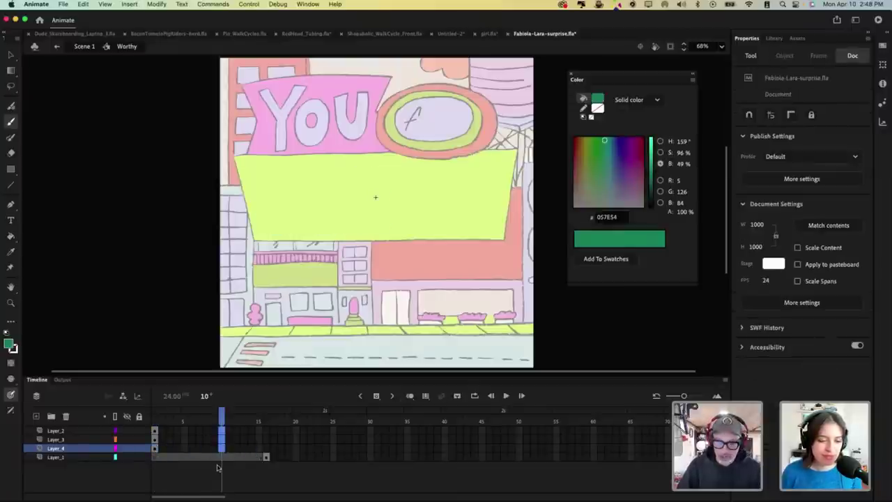
key(F6)
drag(222, 417, 155, 417)
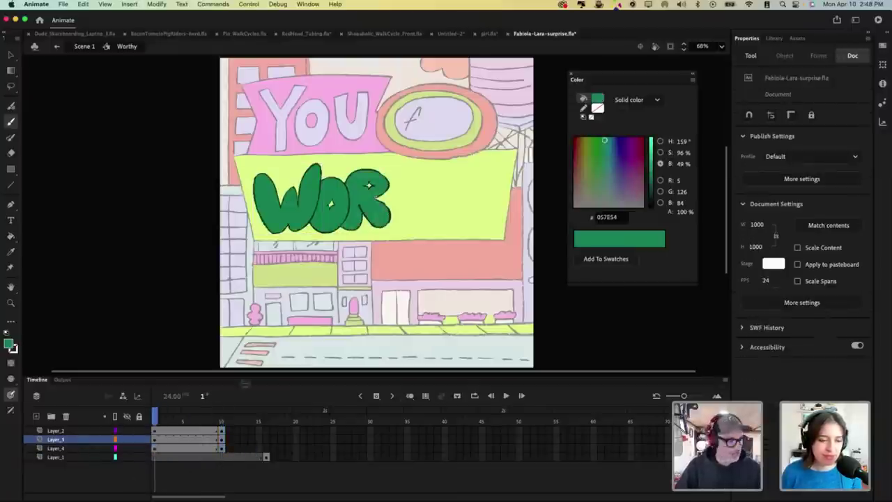
Step: Shrink the W and the O of the sign lettering toward their centres at frame 1
key(v)
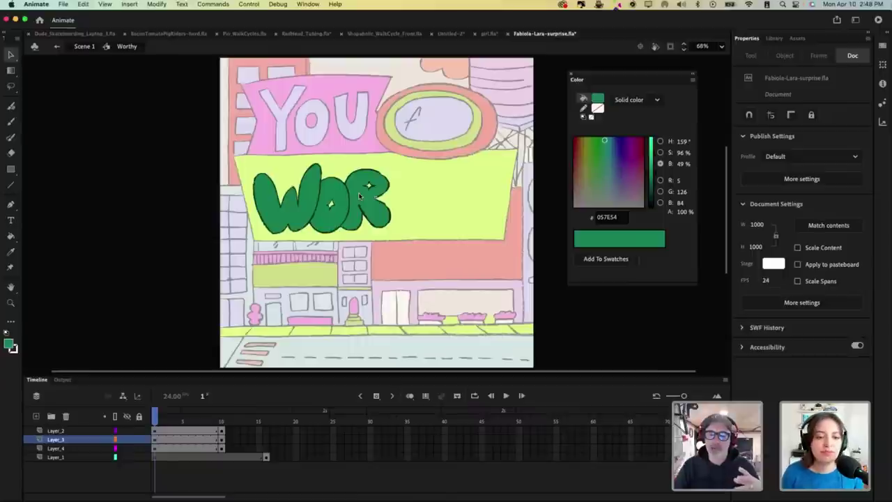
click(314, 198)
key(q)
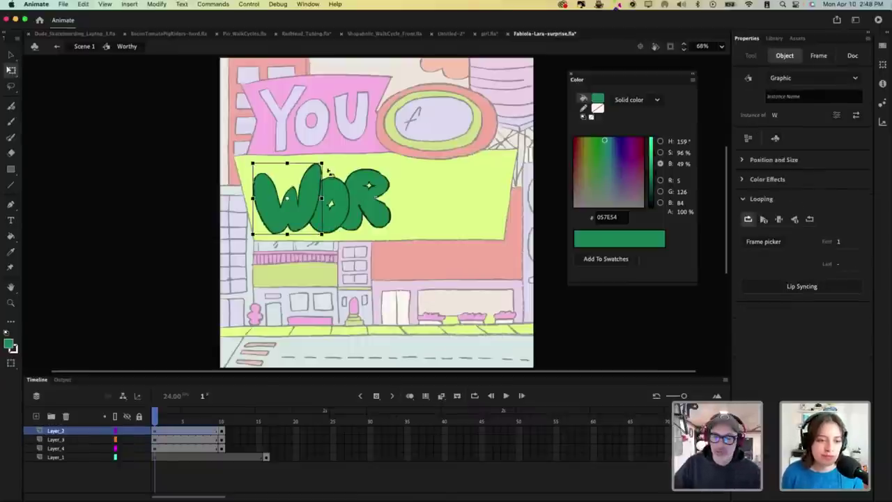
drag(322, 165, 299, 192)
click(330, 202)
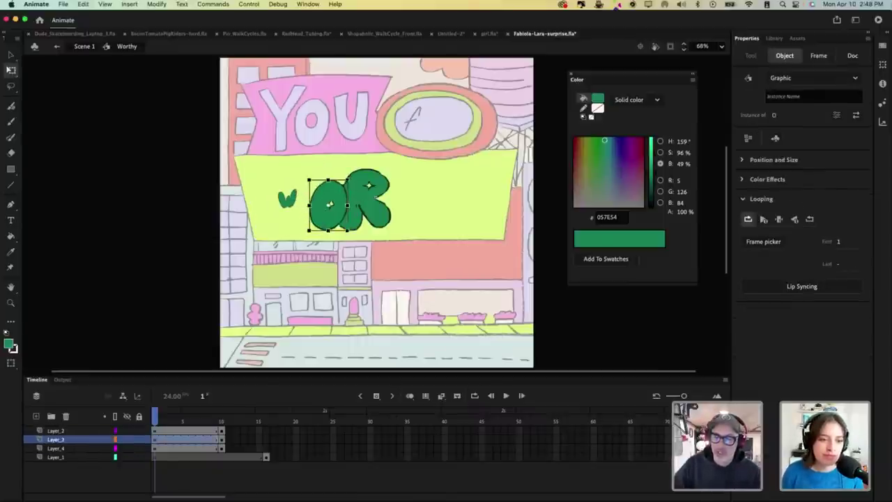
key(Delete)
Step: Convert all of the R's artwork into a graphic symbol named r
click(366, 186)
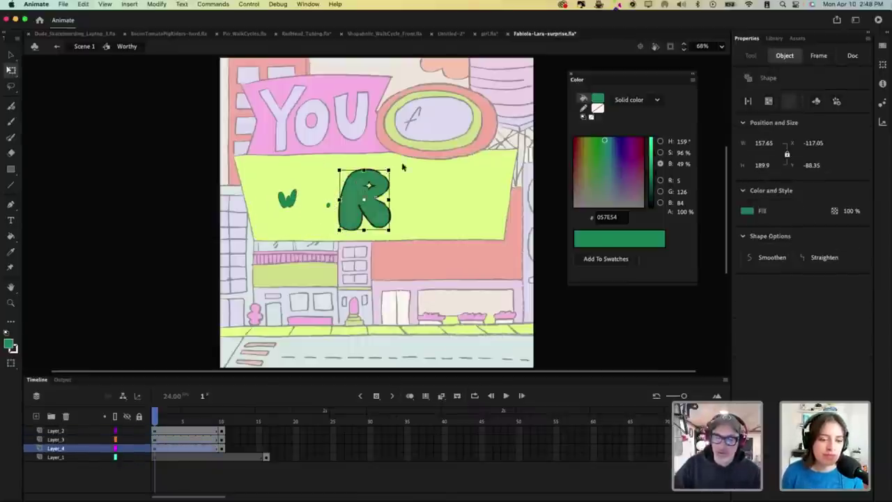
drag(408, 158, 337, 255)
key(F8)
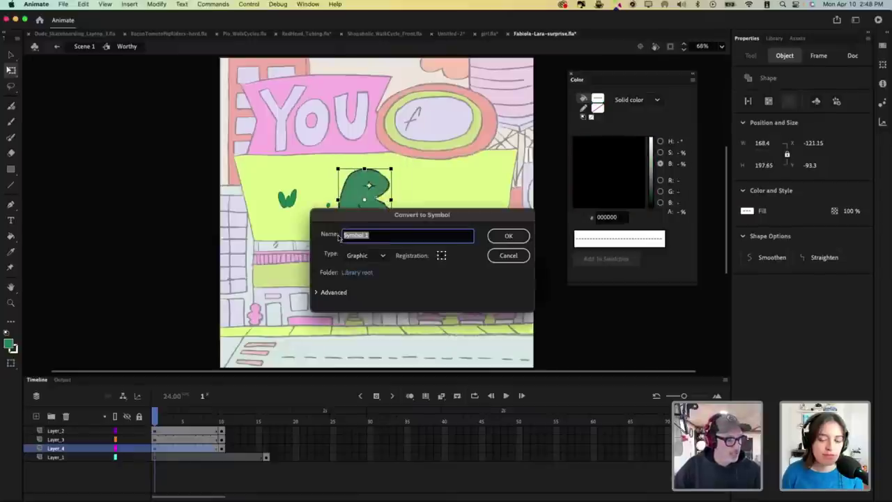
text(r)
key(Return)
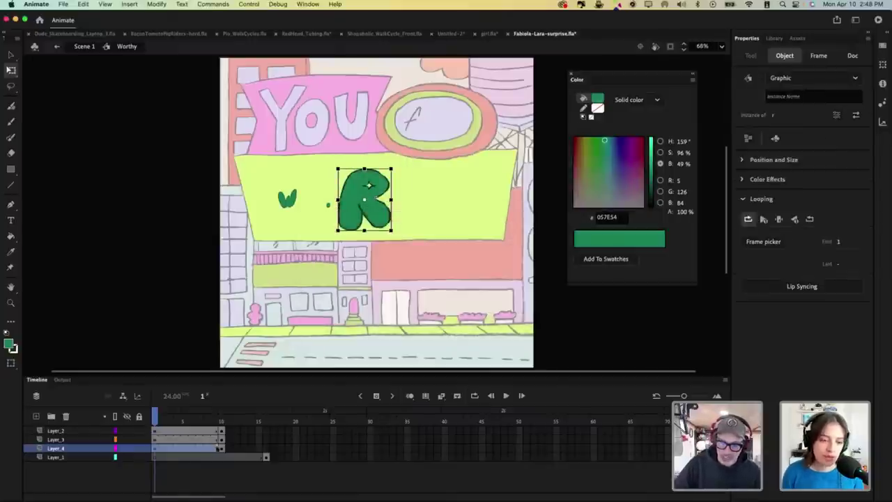
Step: Replace Layer_4's frame 10 keyframe with a new one holding the R symbol, and return to frame 1
click(217, 448)
right_click(219, 448)
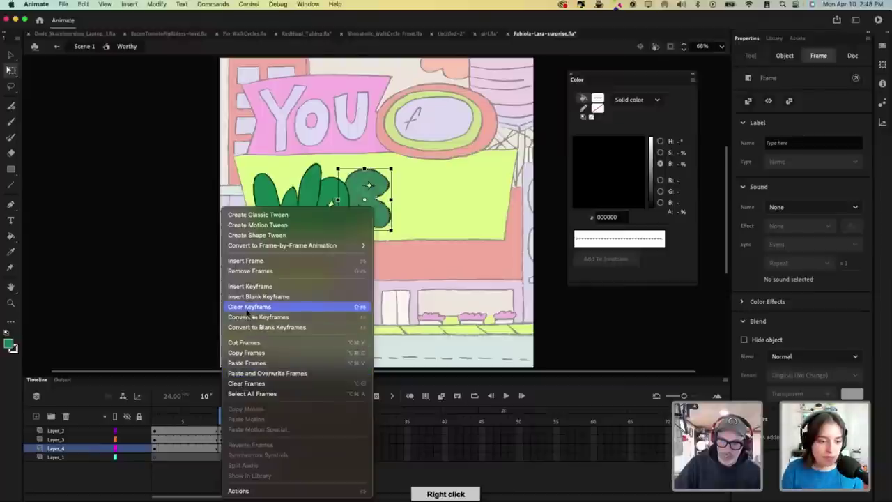
click(247, 308)
key(F6)
drag(219, 418, 143, 417)
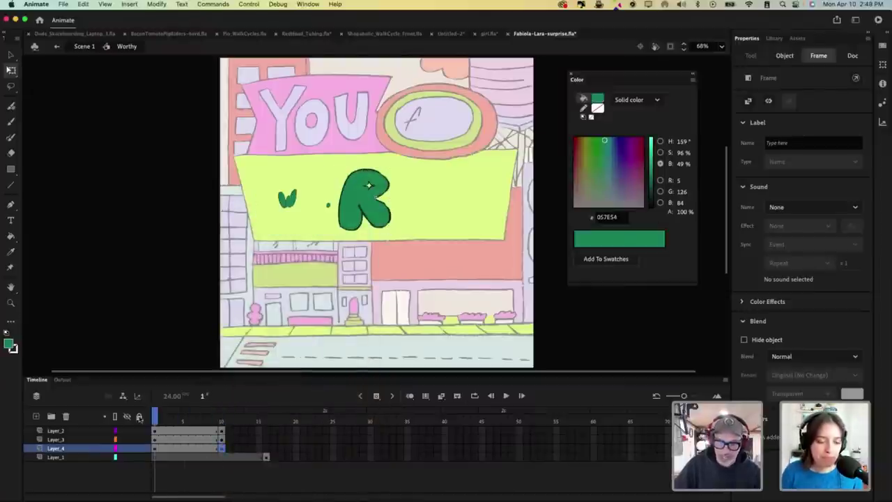
Step: Shrink the R at frame 1 and create classic tweens up to frame 10 on Layer_2, Layer_3 and Layer_4
click(369, 206)
drag(394, 167, 371, 192)
drag(183, 431, 189, 442)
click(191, 442)
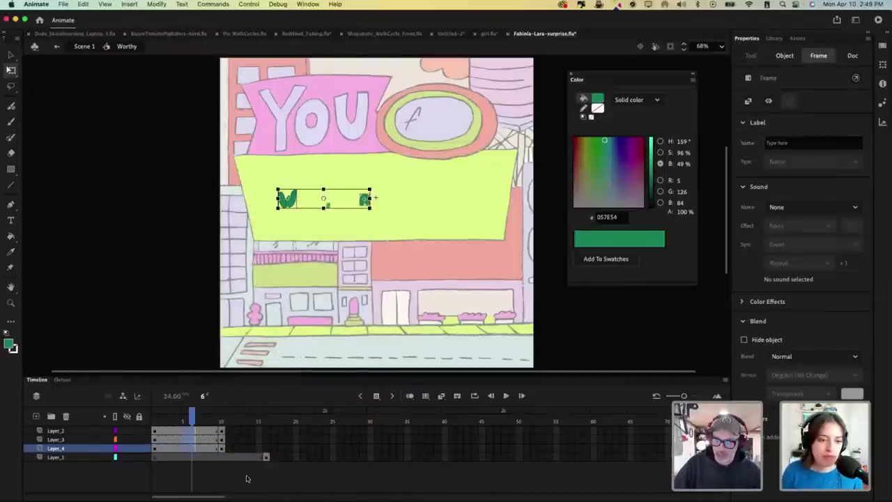
click(441, 396)
key(Return)
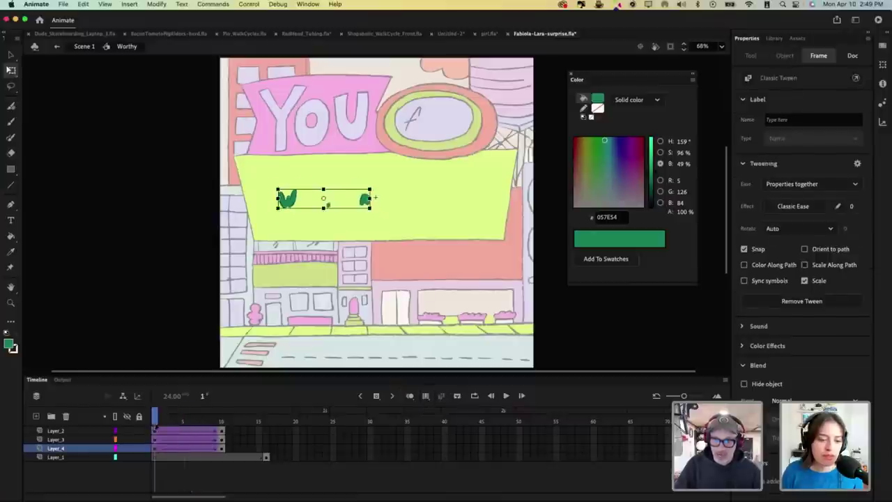
Step: Play and scrub the W, O and R tweens to examine how the letters grow
key(Return)
key(v)
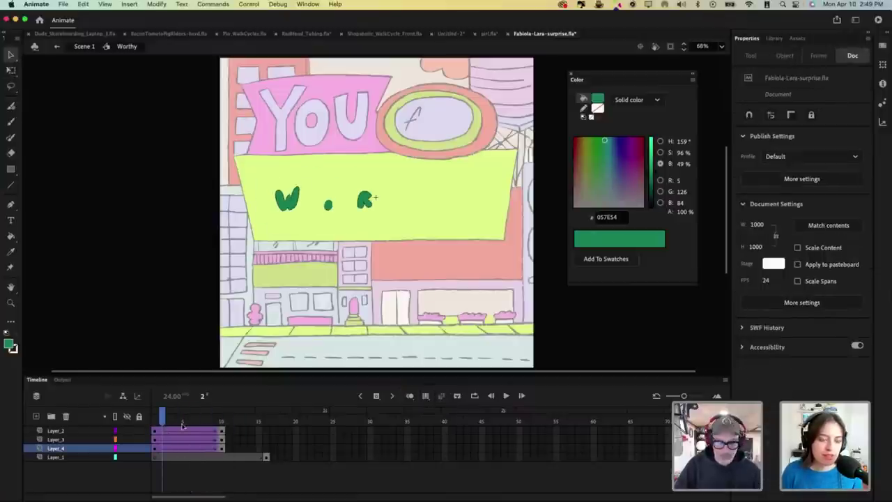
drag(183, 422, 152, 426)
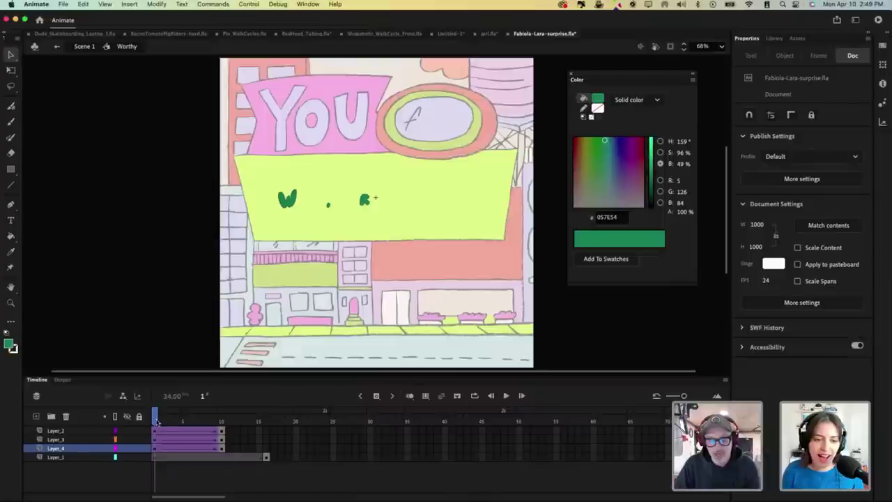
mouse_move(157, 422)
mouse_down()
mouse_move(180, 421)
mouse_move(156, 421)
mouse_up()
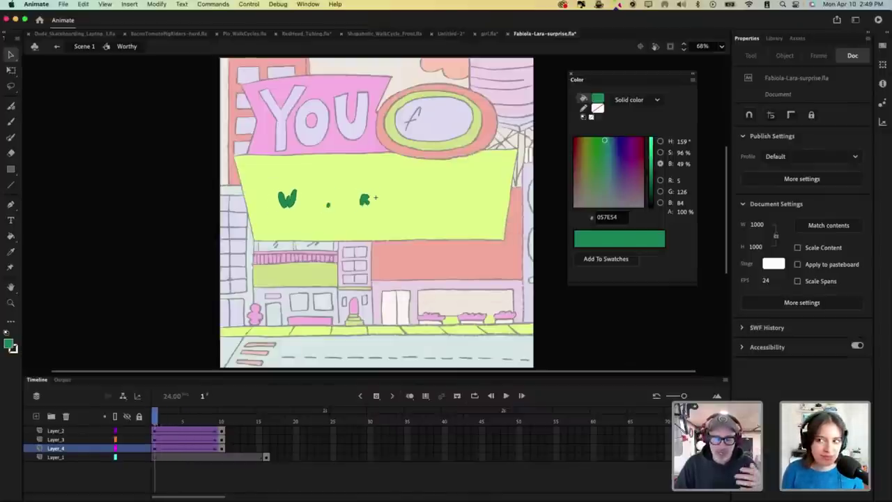
key(Return)
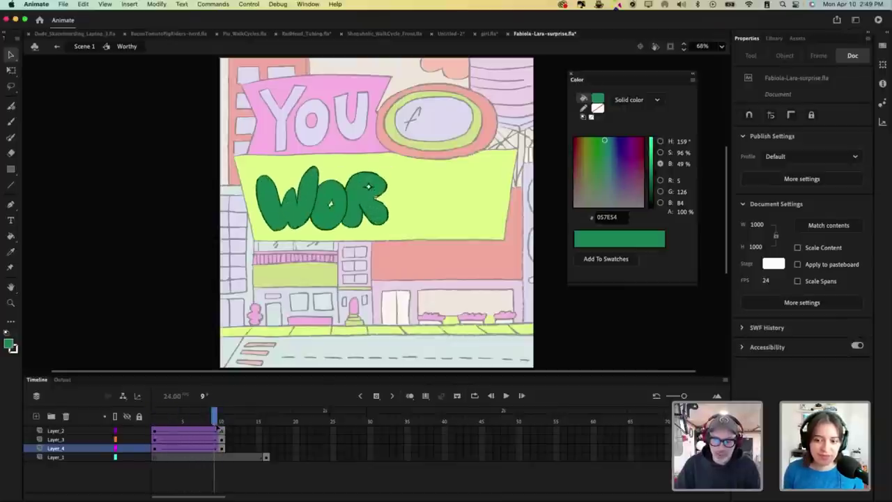
Step: Apply a Cubic Ease-Out to the letter tweens between frames 1 and 10 and play them back
click(207, 448)
click(793, 206)
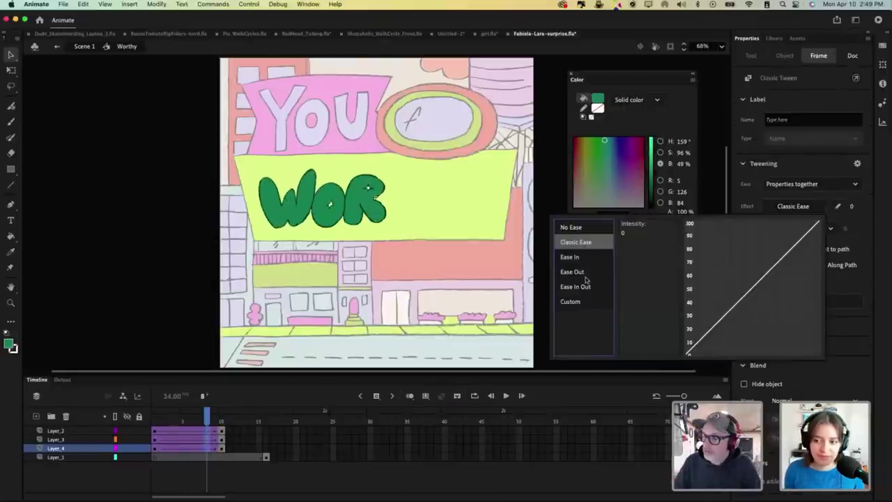
click(588, 271)
double_click(637, 243)
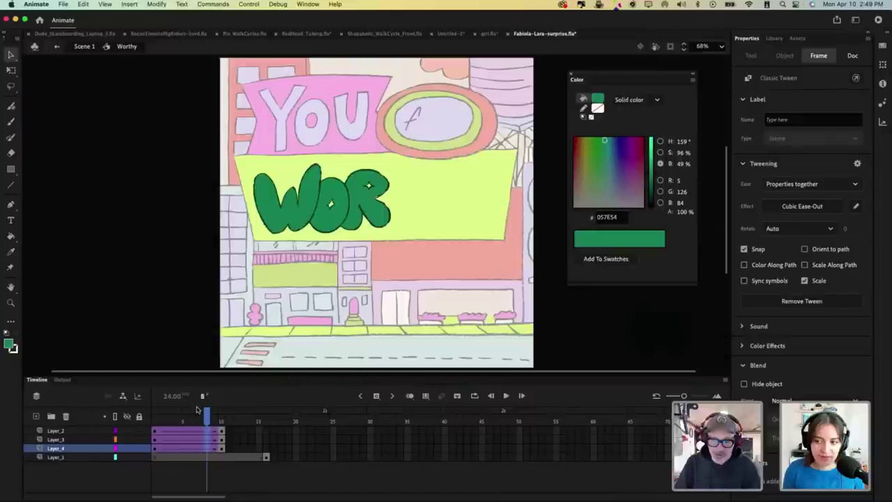
key(Return)
Step: Insert keyframes at frame 16 on the three letter layers and slightly enlarge the W, O and R at frame 10
drag(174, 422, 267, 448)
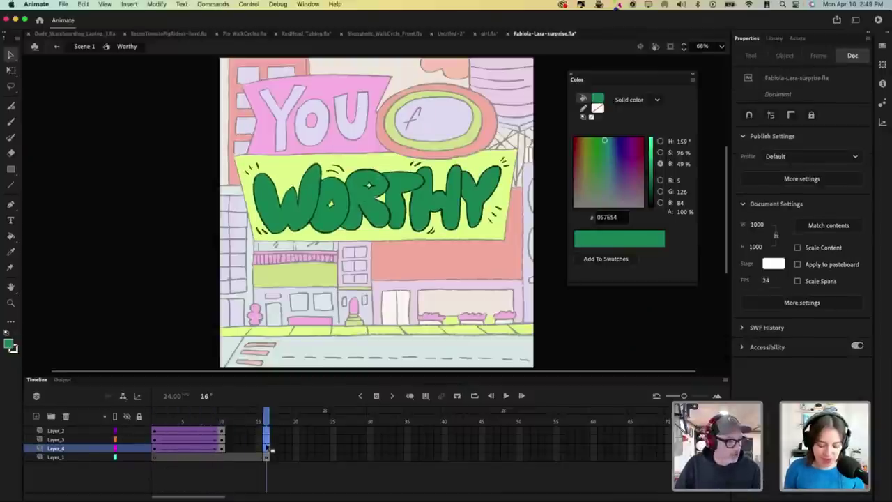
key(F6)
drag(222, 431, 222, 448)
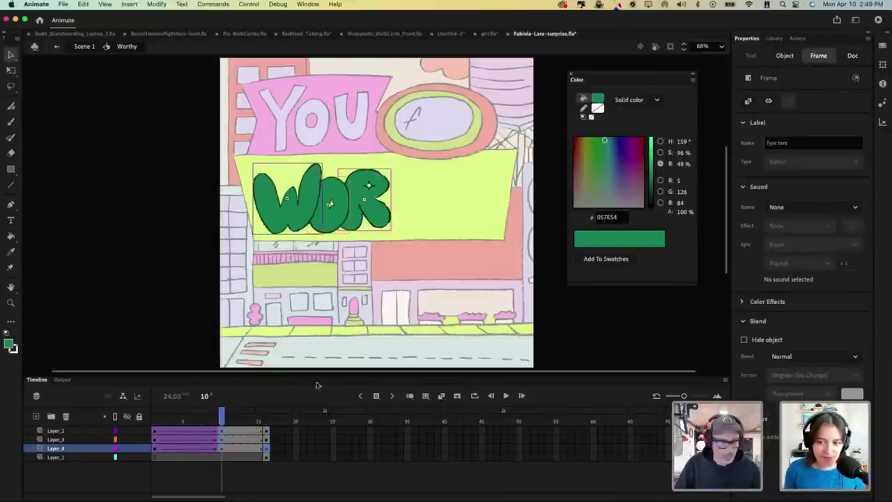
click(345, 163)
key(q)
click(317, 187)
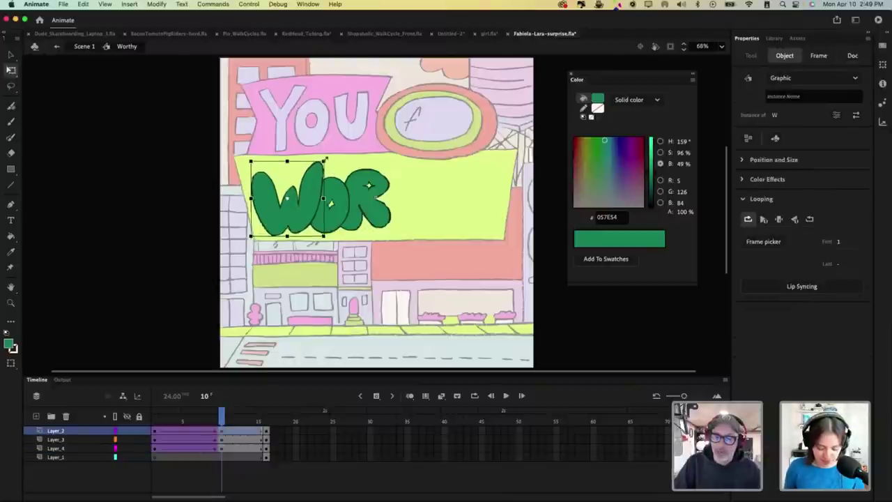
click(342, 190)
click(338, 202)
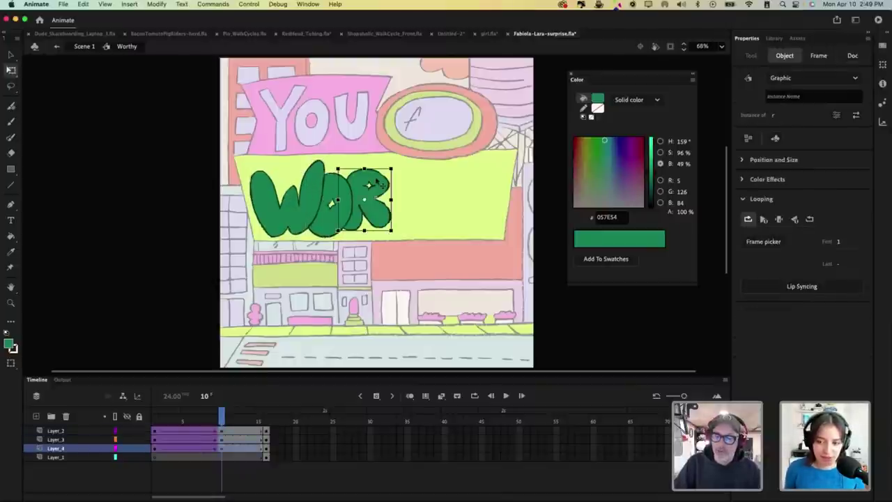
Step: Create classic tweens between frames 10 and 16 on Layer_2, Layer_3 and Layer_4
click(244, 448)
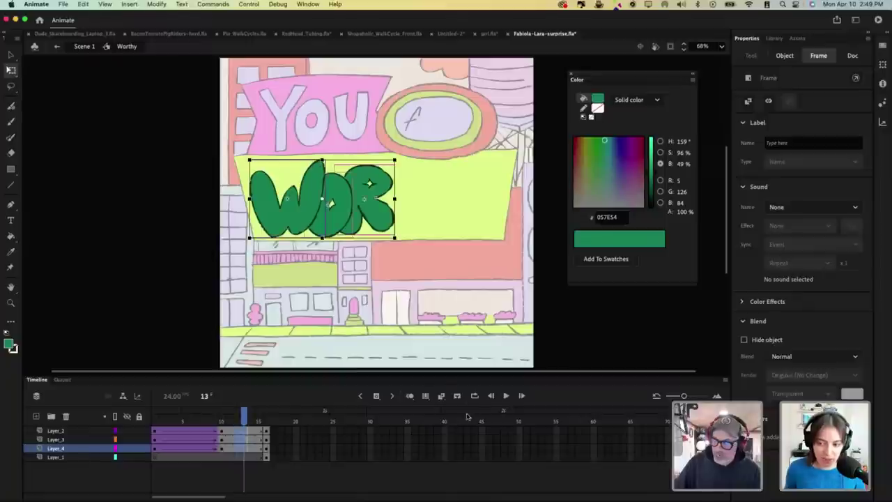
click(425, 396)
key(comma)
key(comma)
key(comma)
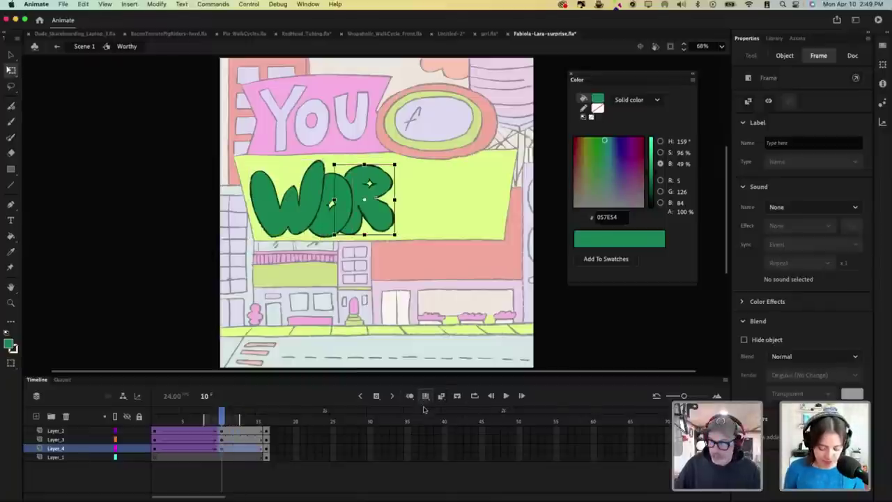
click(440, 395)
drag(243, 430, 243, 439)
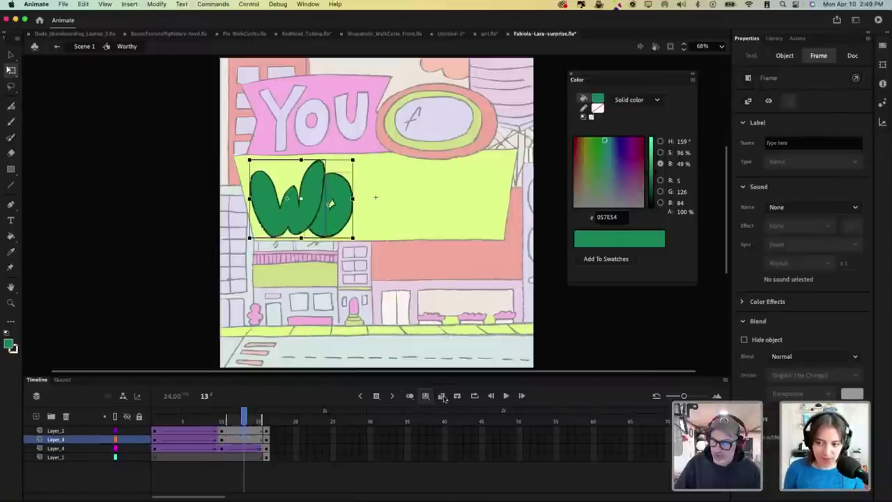
click(441, 396)
Step: Apply an Ease In Out effect to the tweens between frames 10 and 16 and play the letter animation
click(237, 448)
click(793, 206)
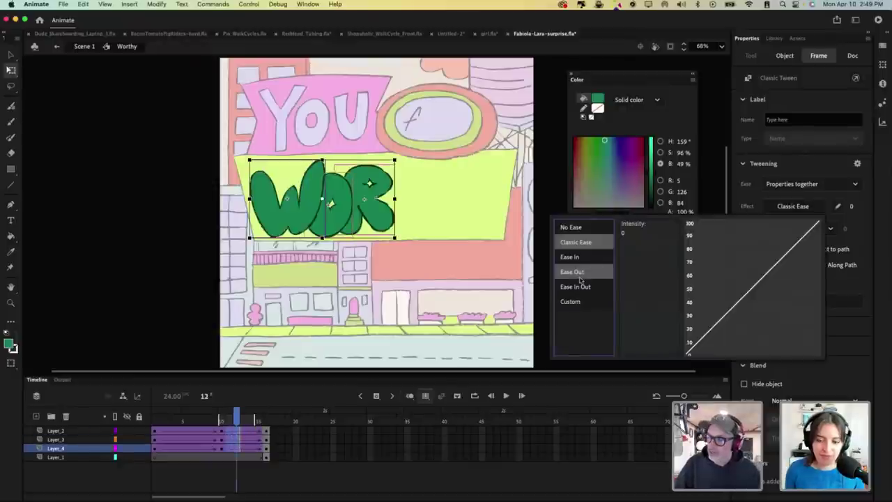
mouse_move(582, 286)
double_click(634, 243)
key(v)
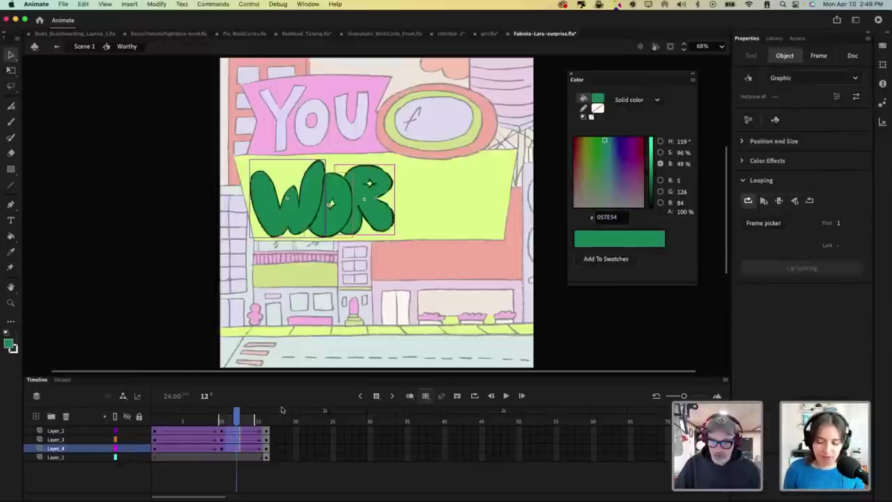
drag(236, 418, 212, 423)
key(Return)
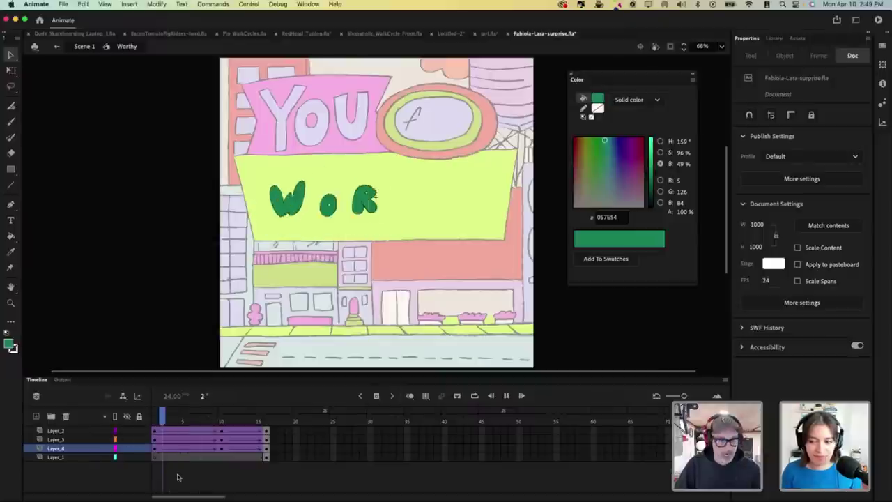
key(Return)
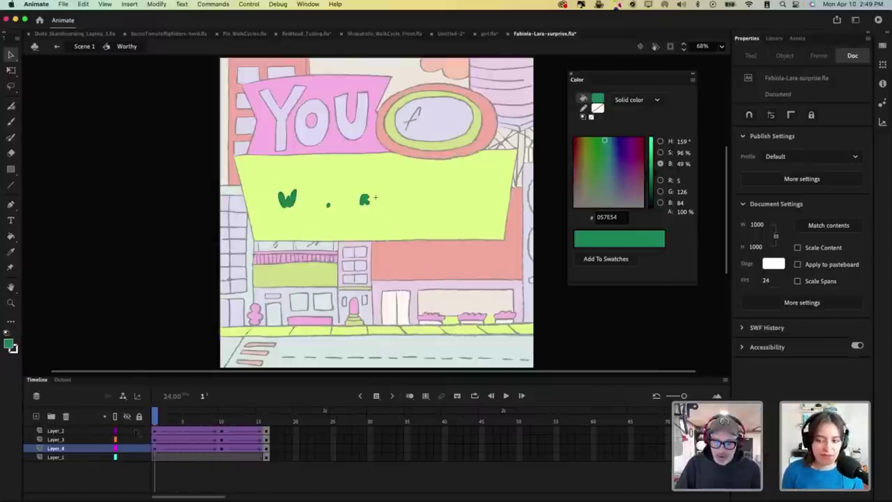
Step: Stagger the letter animations by shifting Layer_3's frames to start at frame 6 and Layer_4's at frame 14
click(156, 435)
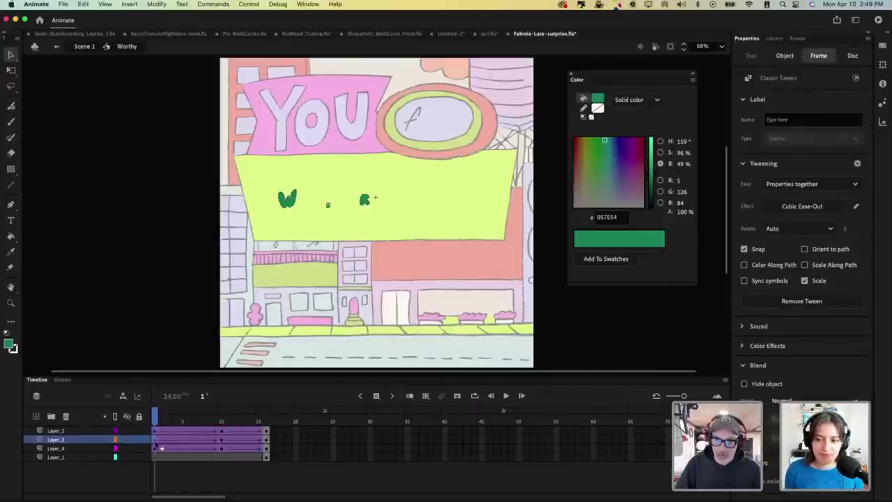
click(161, 451)
drag(155, 443, 264, 448)
drag(207, 444, 296, 451)
Step: Move Layer_1's full-word keyframe to frame 32 and extend all four layers to frame 34
click(364, 439)
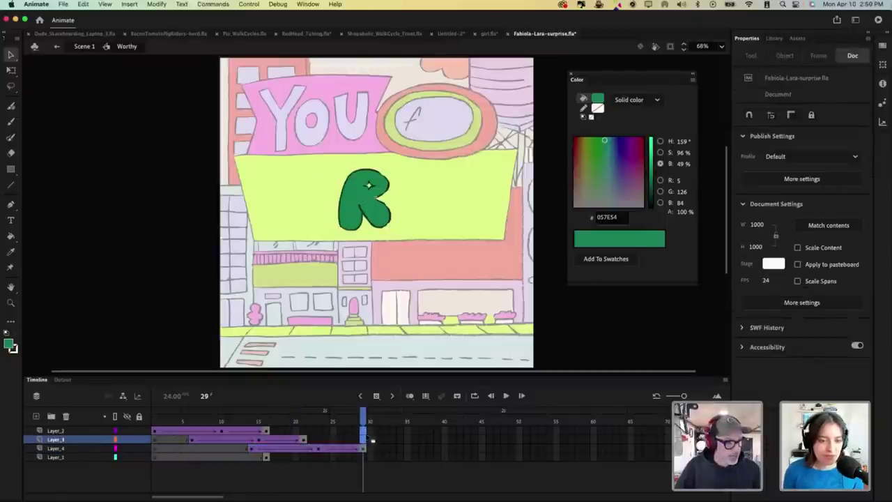
key(F5)
click(363, 456)
key(F5)
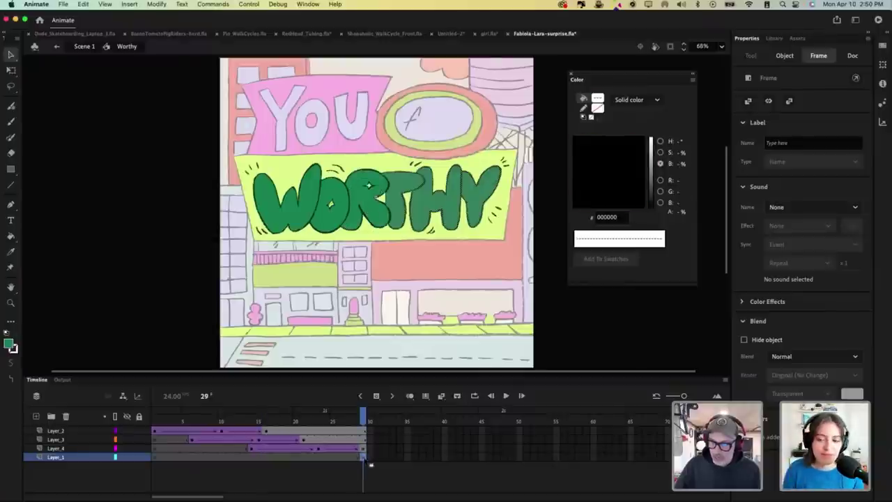
drag(363, 459, 404, 457)
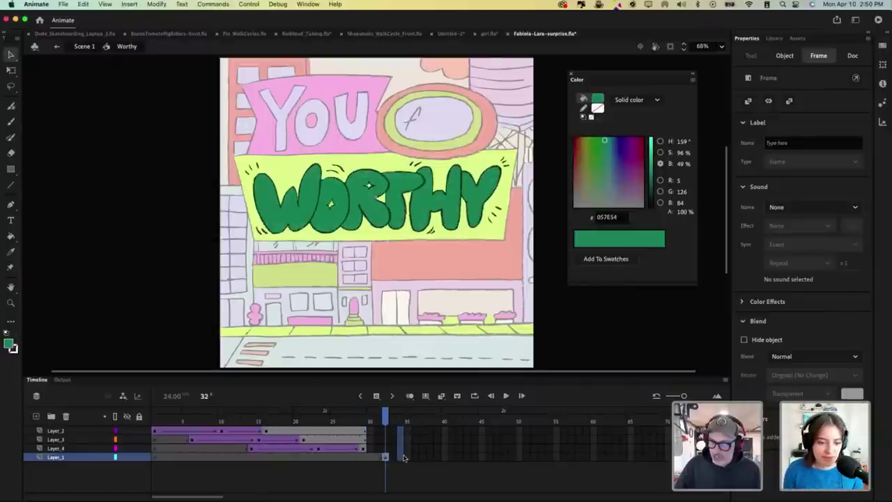
click(405, 457)
key(F5)
mouse_move(400, 421)
mouse_down()
mouse_move(213, 427)
mouse_move(400, 426)
mouse_up()
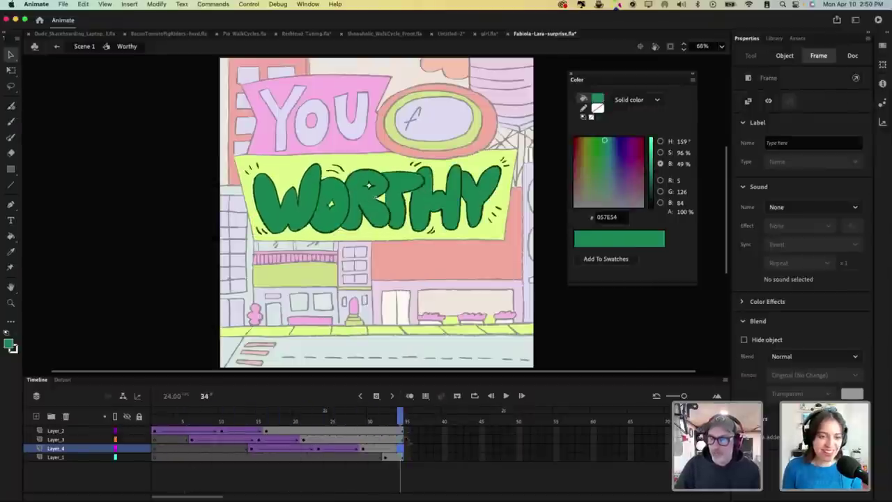
Step: Return to Scene 1, set the Worthy sign instance to play once, and move the playhead back to frame 1
click(413, 249)
click(84, 47)
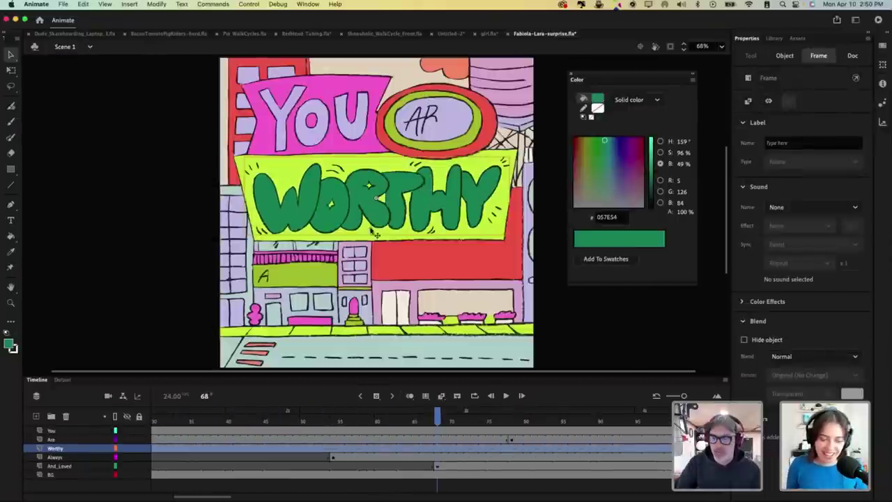
click(380, 214)
click(764, 219)
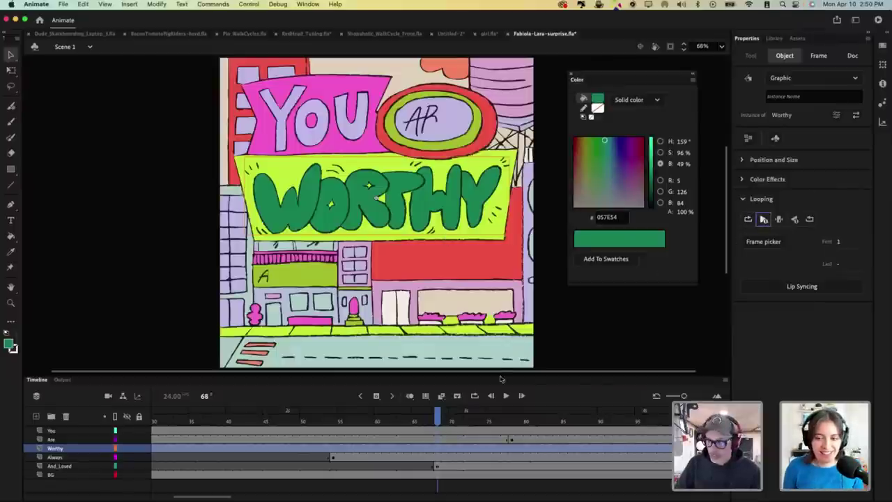
drag(177, 425, 127, 438)
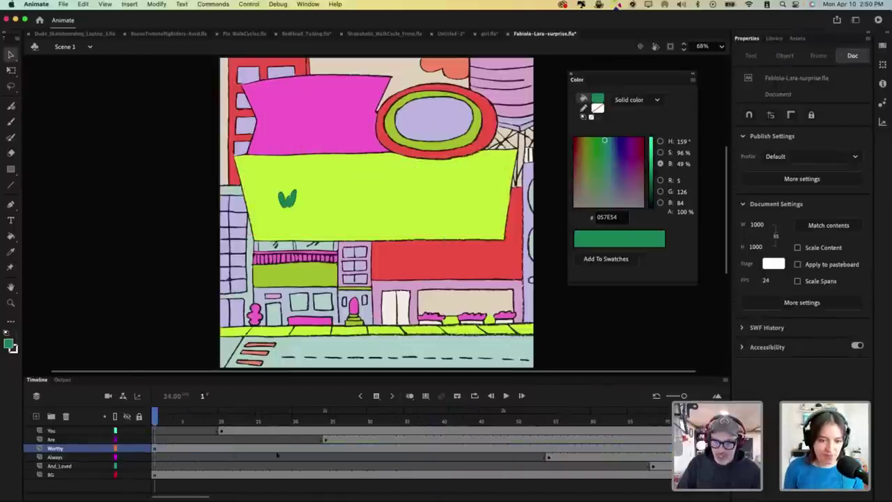
Step: Delay the Worthy sign's animation by moving its layer's keyframe to about frame 41, and play the scene
click(155, 450)
drag(413, 453, 497, 427)
click(608, 449)
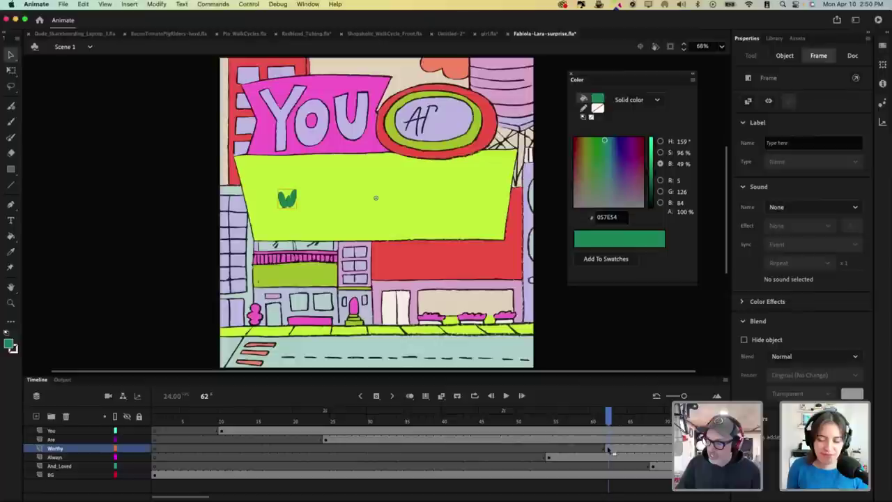
double_click(447, 452)
click(608, 449)
drag(609, 451, 450, 452)
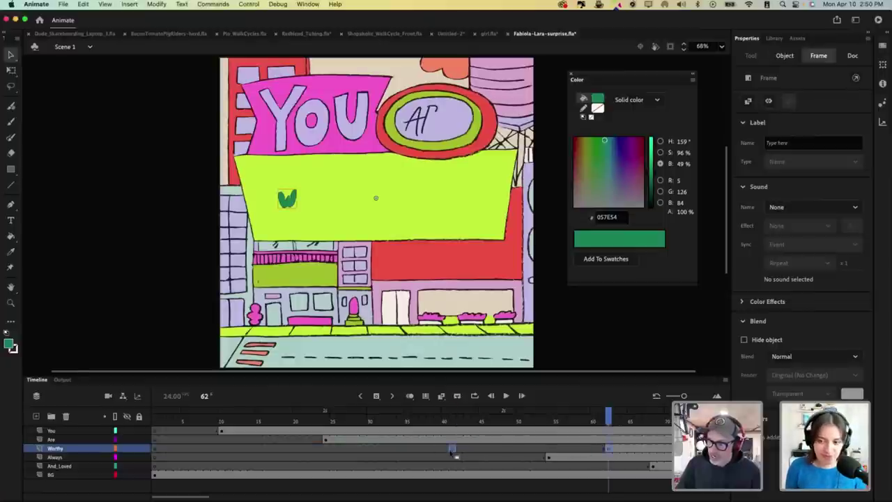
key(Return)
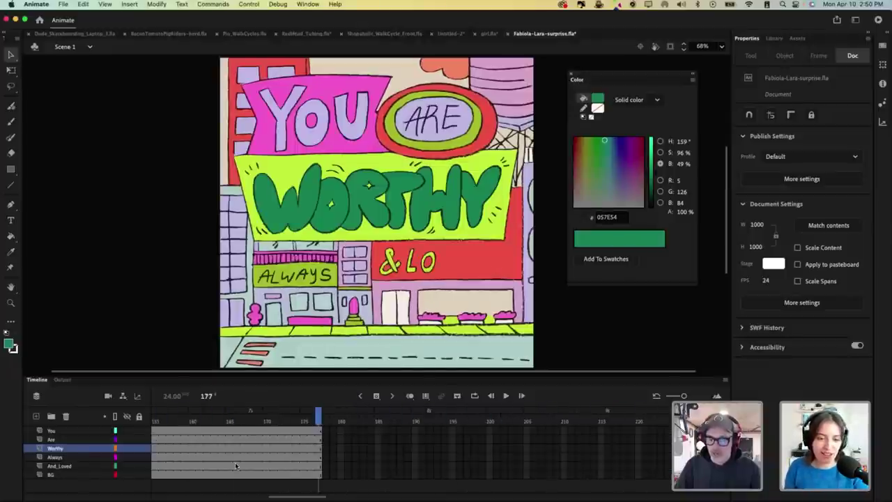
click(838, 19)
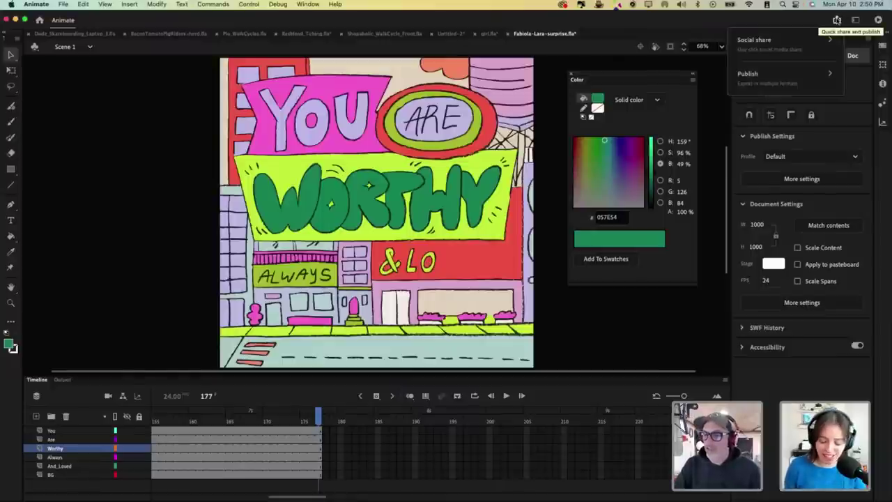
click(786, 48)
click(785, 59)
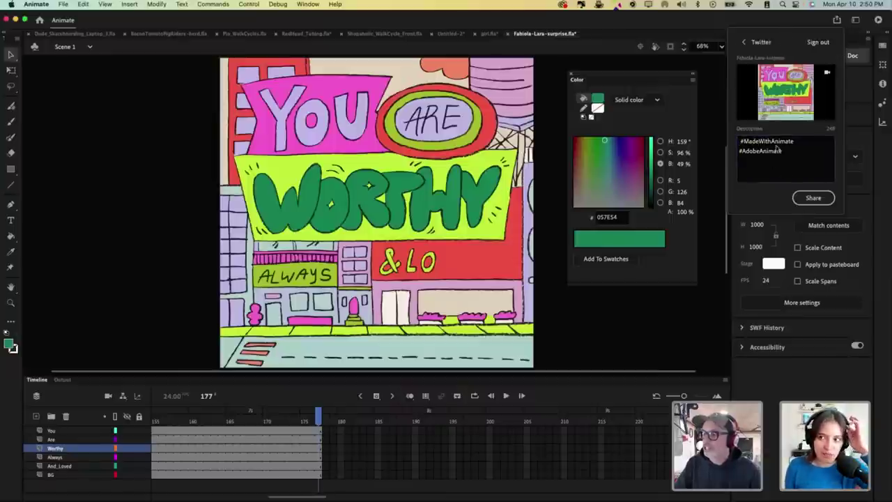
click(742, 145)
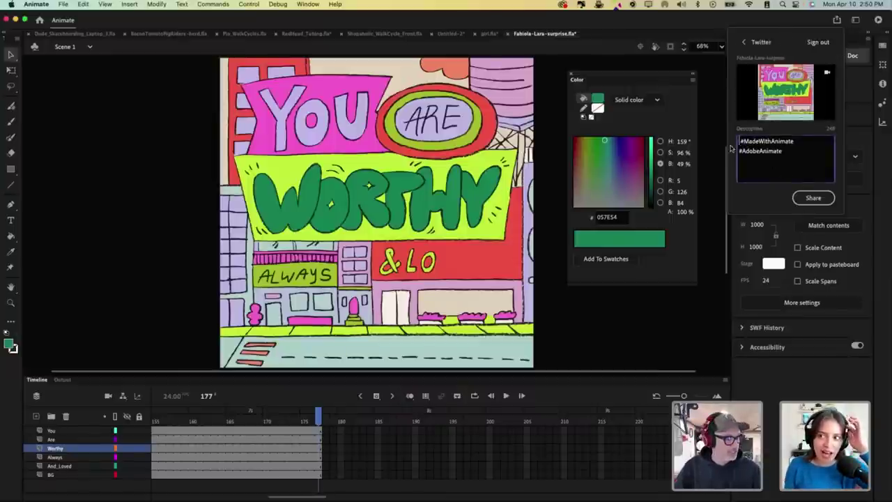
text(@fab )
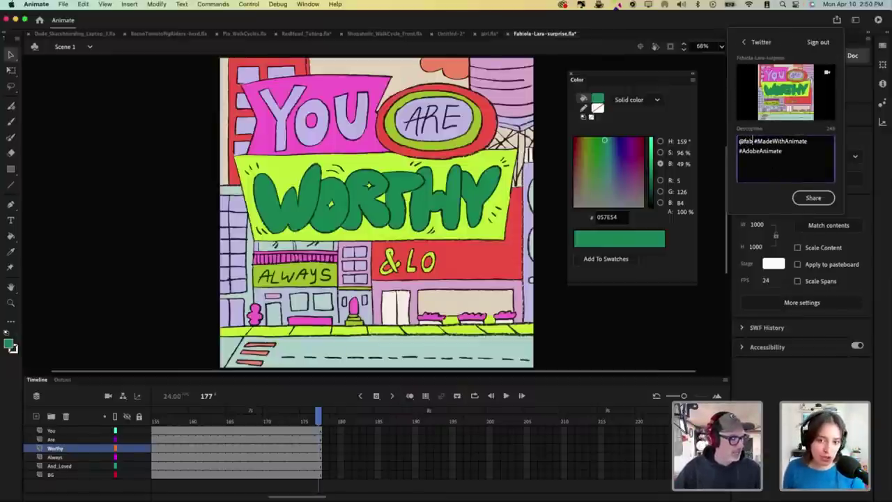
text(ioli)
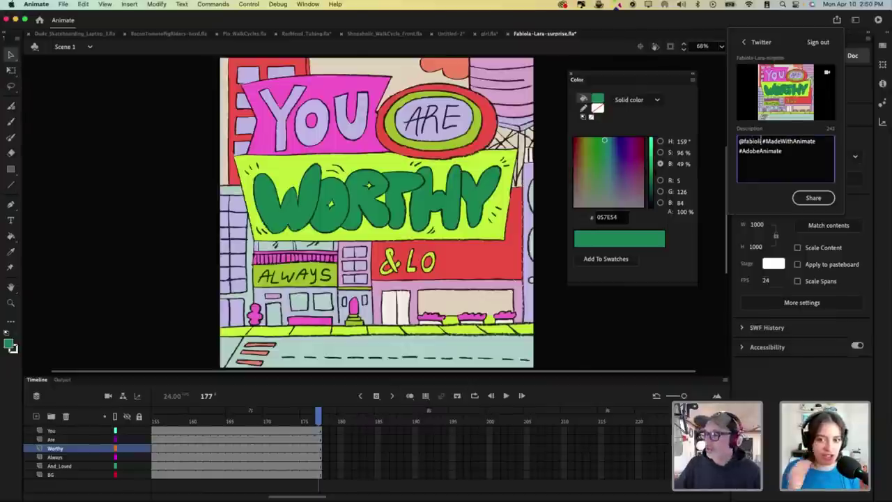
click(759, 43)
click(795, 20)
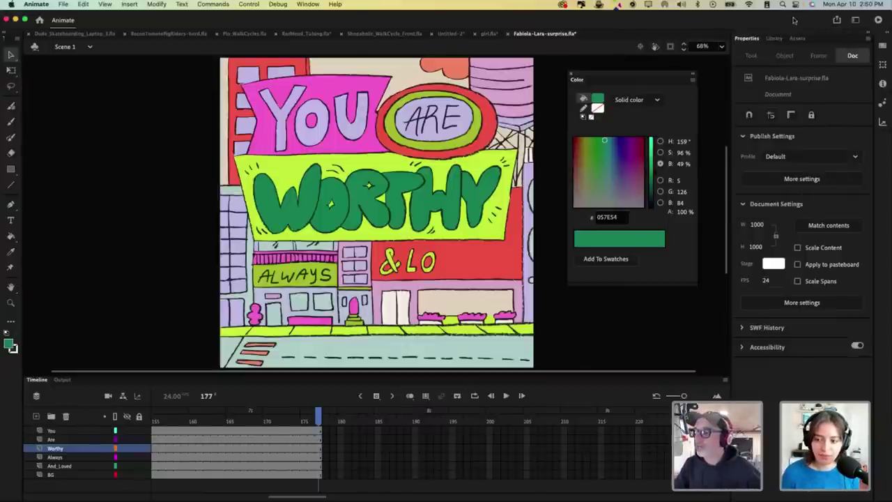
click(839, 20)
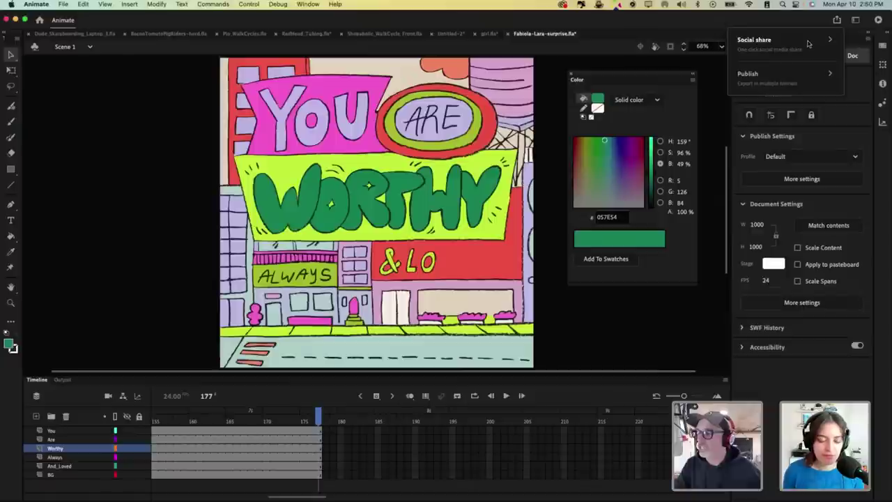
click(808, 43)
click(779, 62)
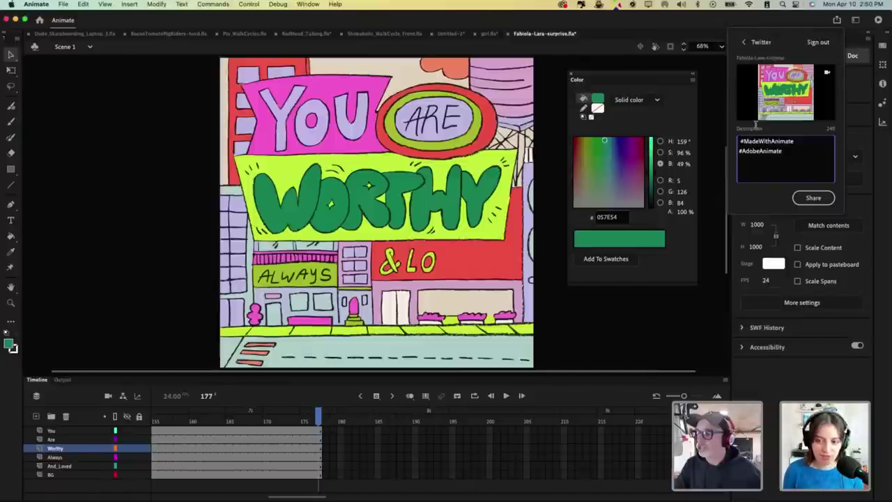
click(740, 141)
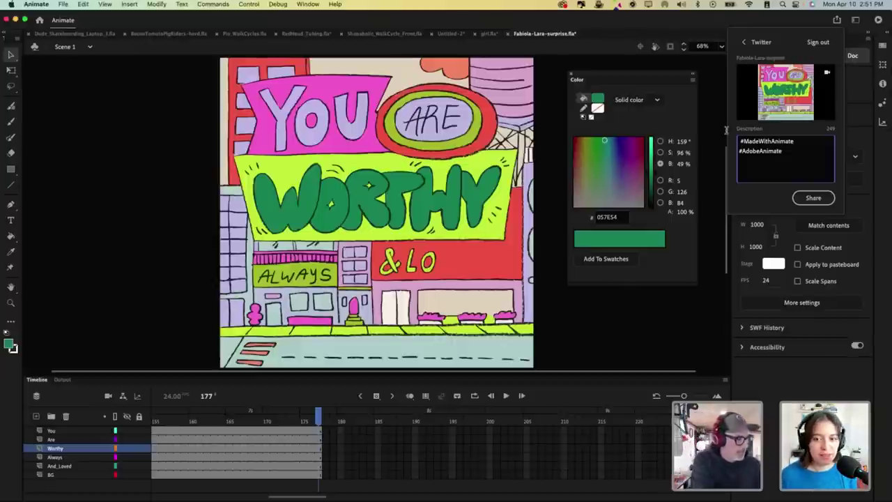
text(Had a great t)
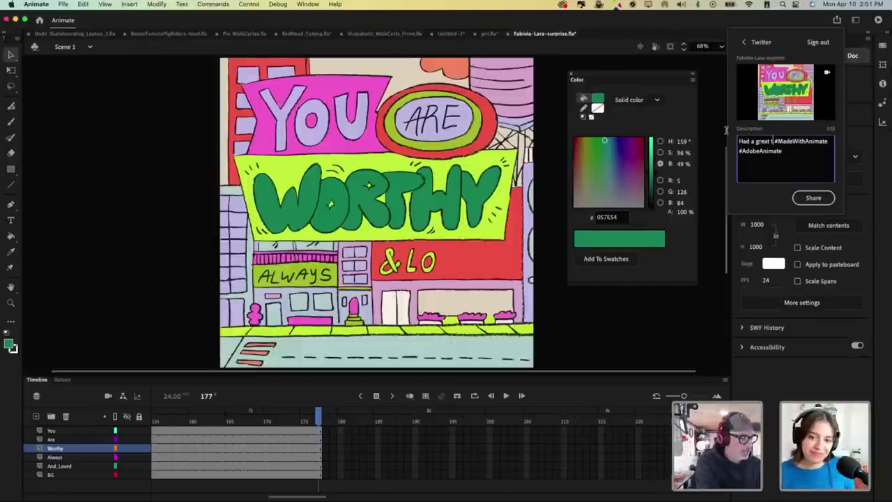
text(imne)
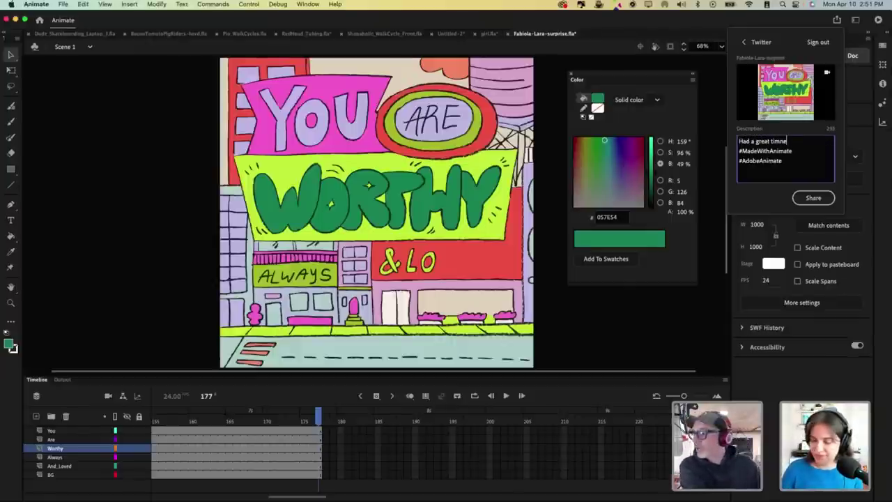
text( on)
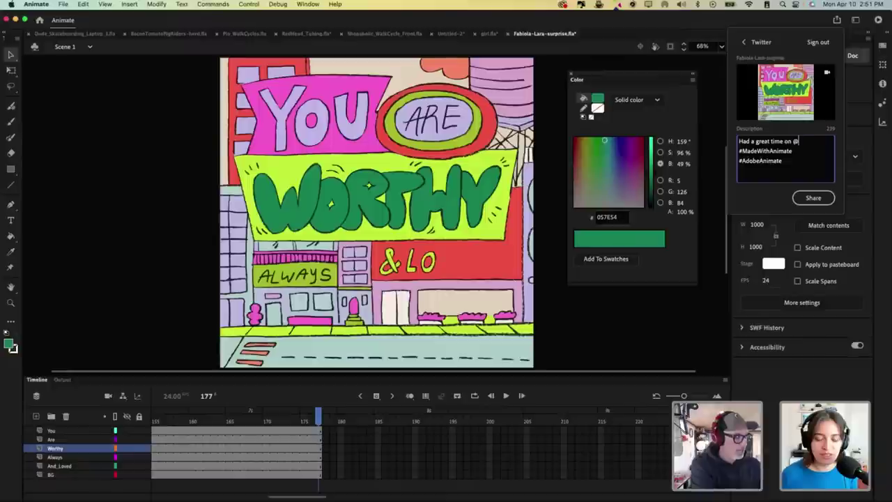
text( @adobelive)
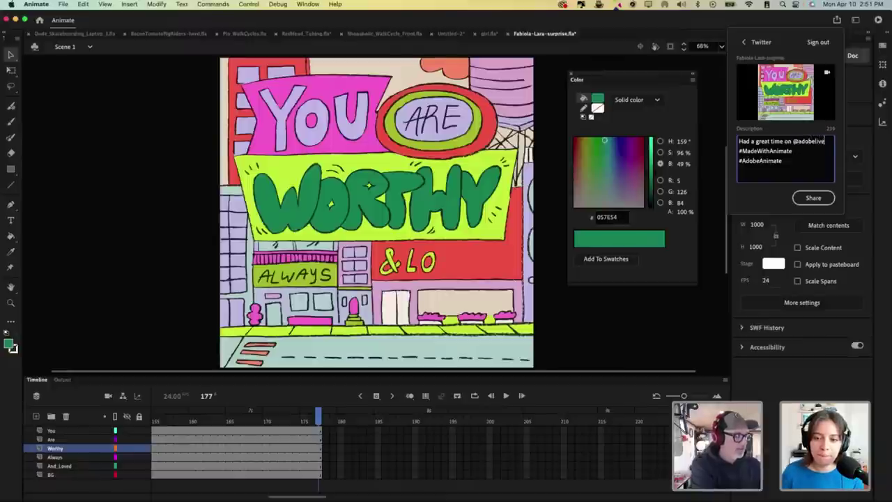
Step: Add "with" and the guest artist's Twitter handle to the description, and share the animation
text( with @f)
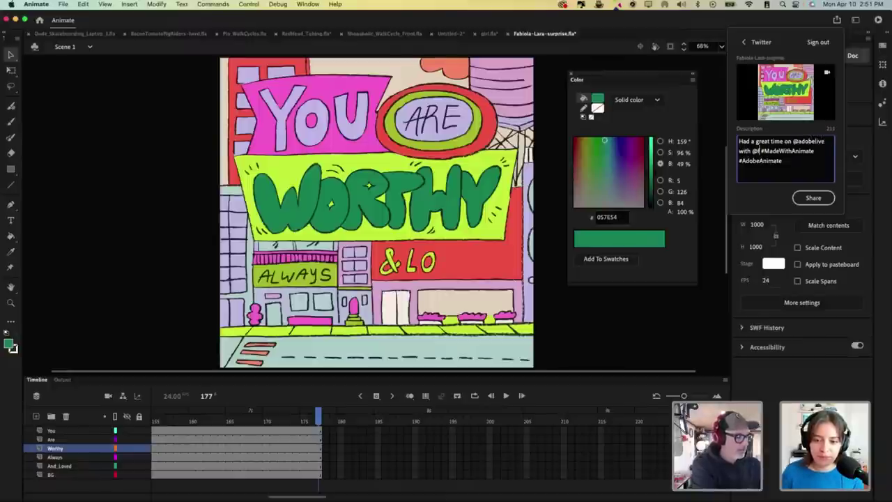
text(abilo)
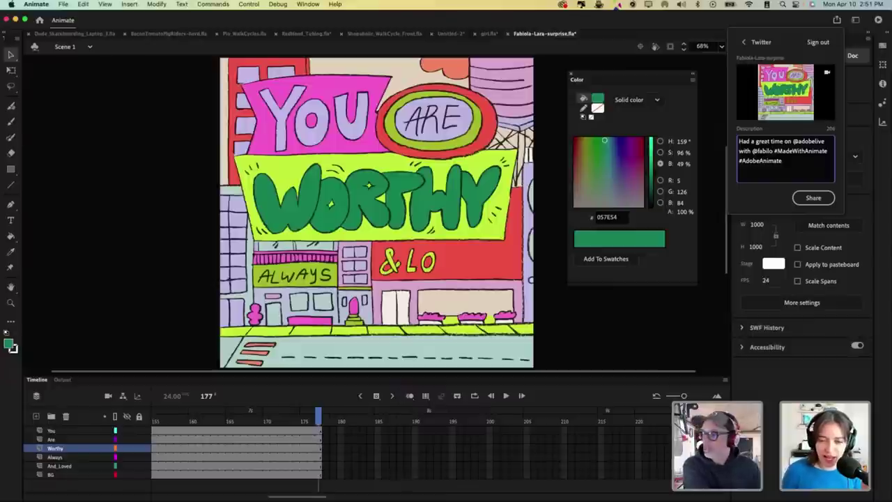
text(__)
key(BackSpace)
key(BackSpace)
key(BackSpace)
key(BackSpace)
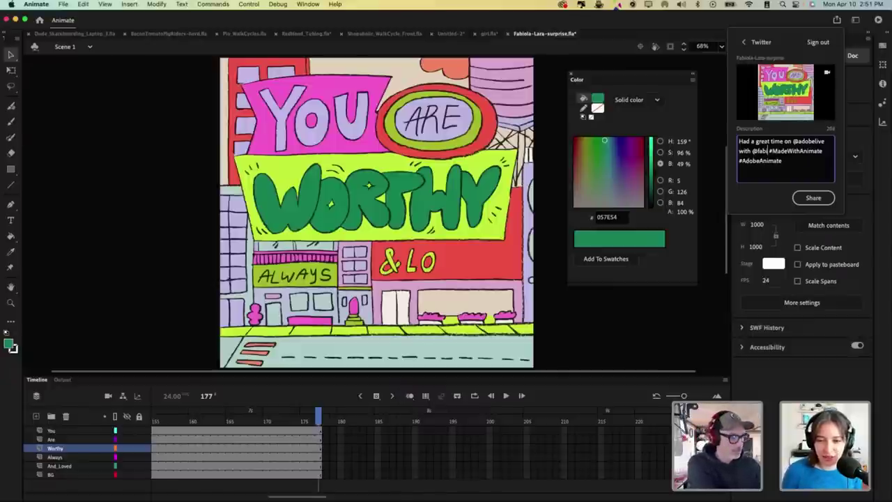
text(olitadraws)
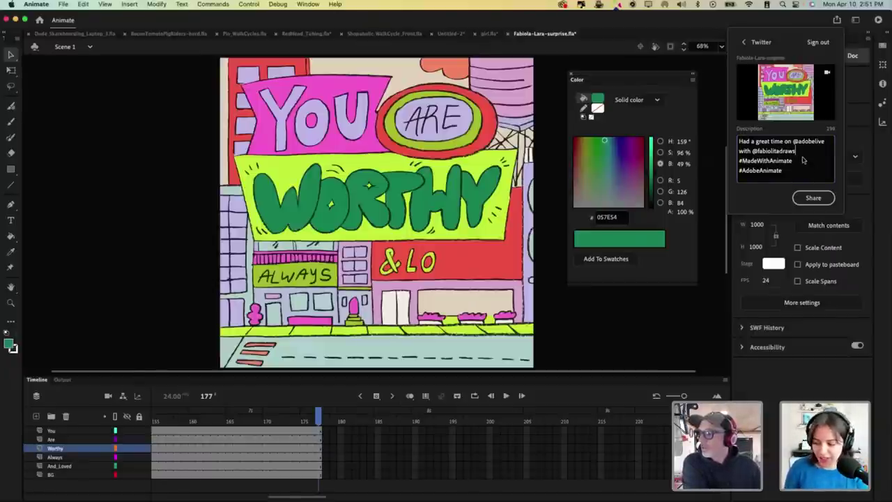
click(813, 198)
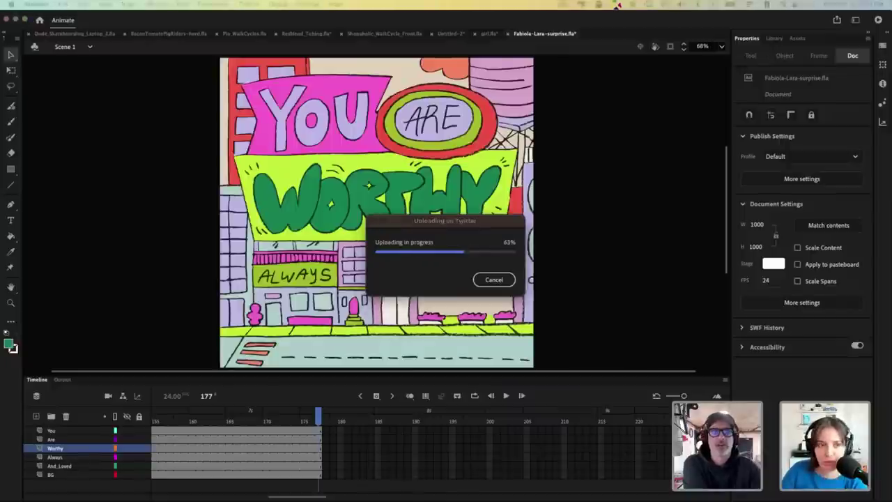
Step: Switch to the Twitter profile in Chrome, reload it until the shared post loads, and view the posted animation
drag(83, 0, 247, 62)
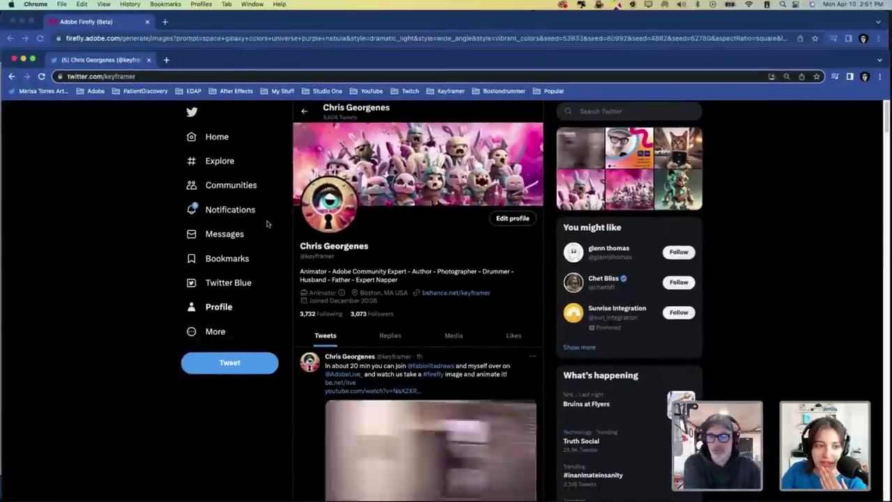
click(42, 76)
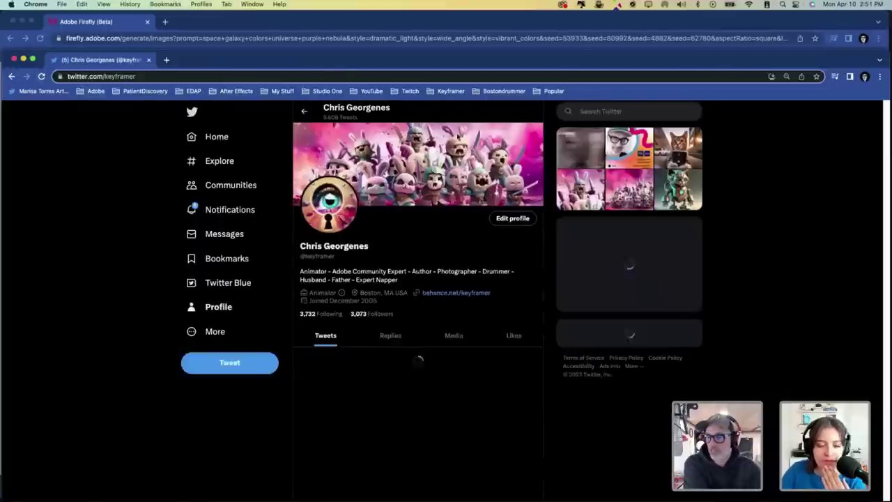
scroll(495, 318, down, 5)
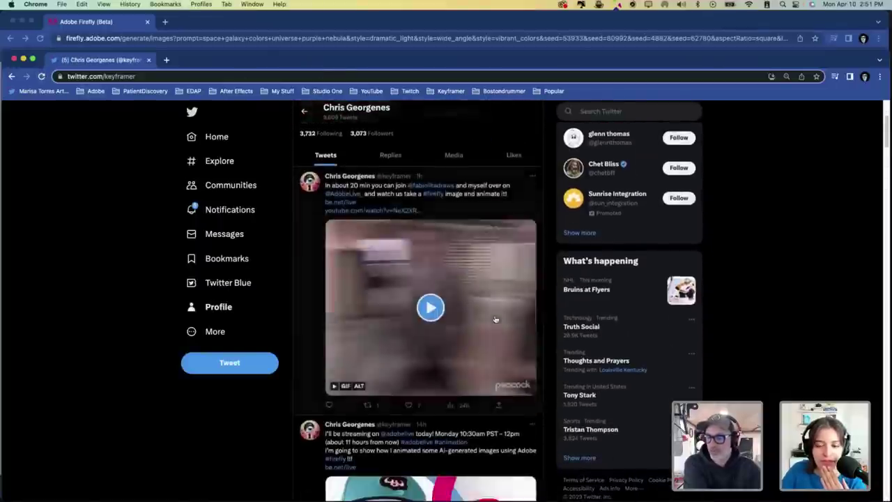
scroll(495, 319, up, 5)
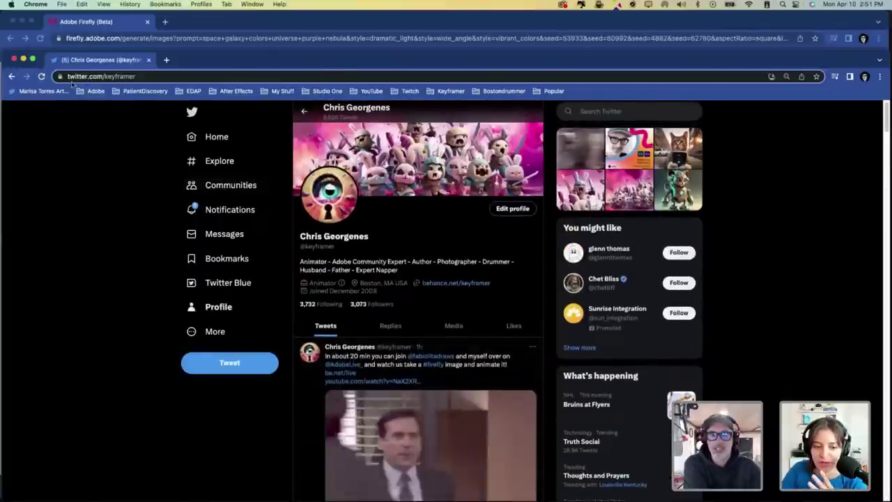
click(41, 77)
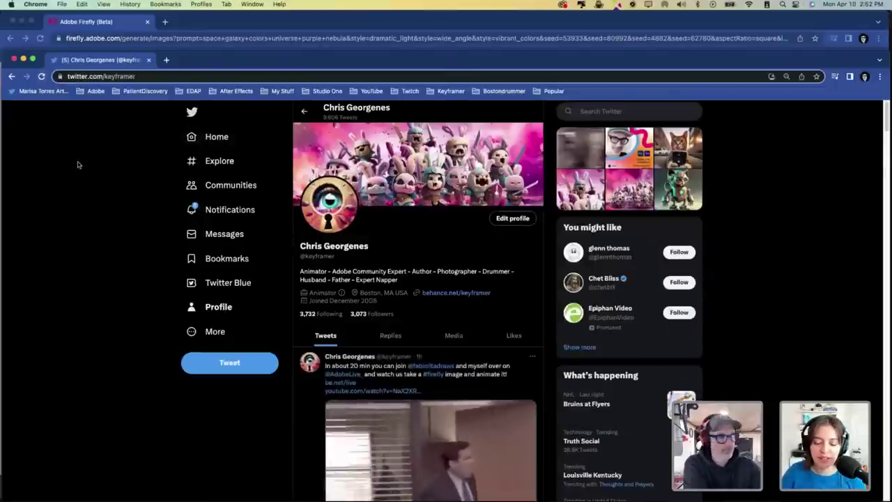
click(41, 77)
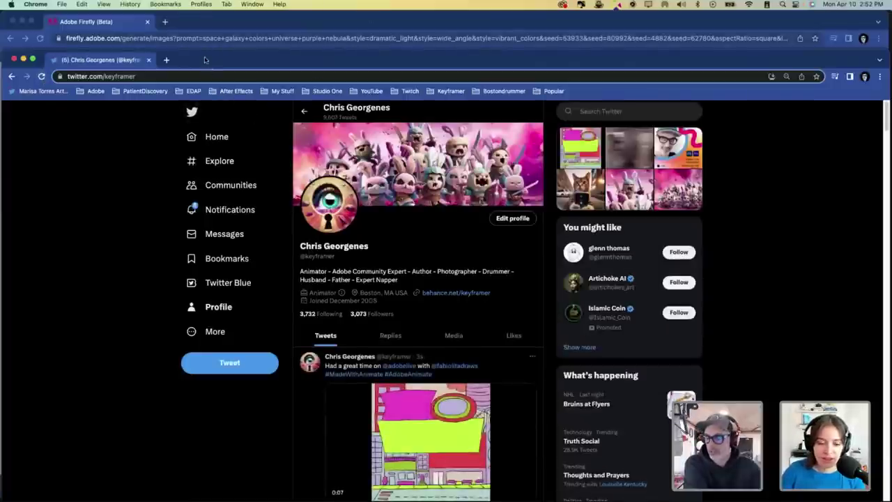
scroll(202, 145, down, 3)
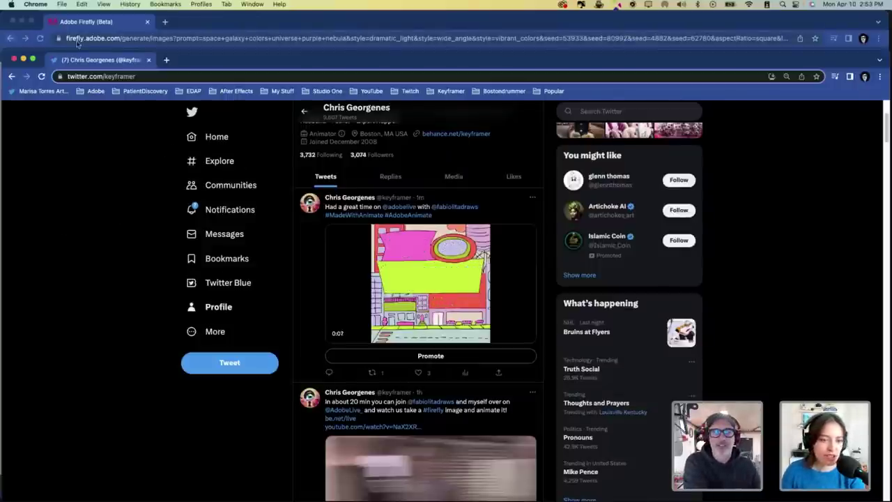
Step: Minimize the Firefly and Twitter browser windows to return to Animate, and dismiss the upload confirmation
click(22, 21)
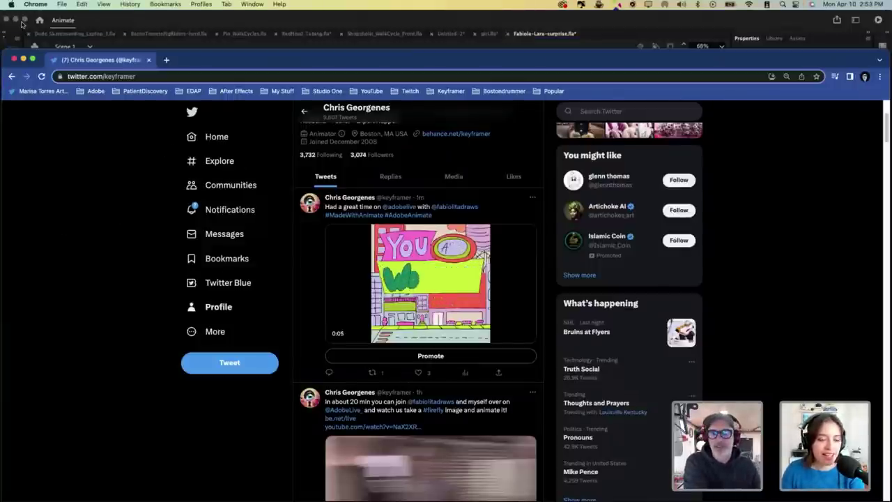
click(23, 59)
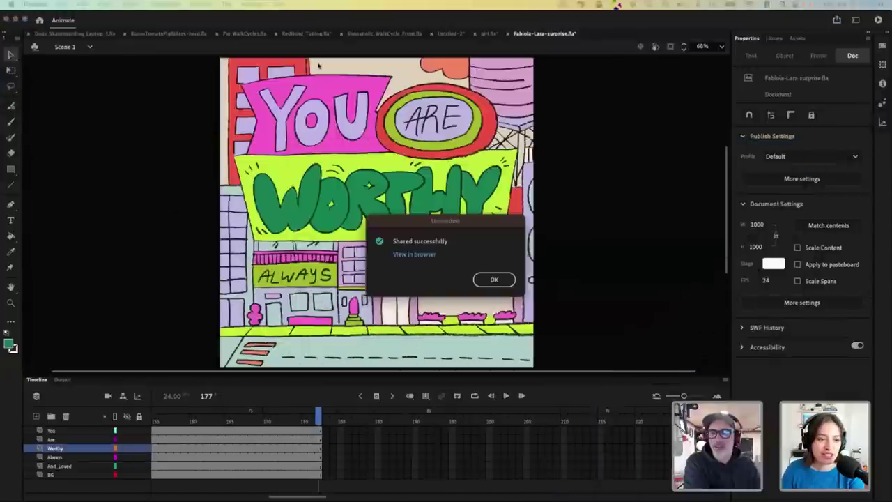
click(494, 278)
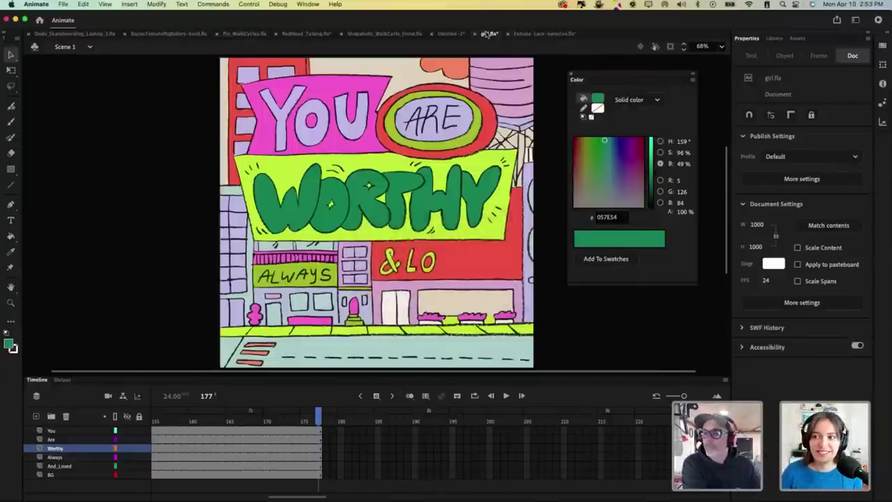
Step: Switch to the girl.fla document and hide all panels to view the character artwork
click(488, 34)
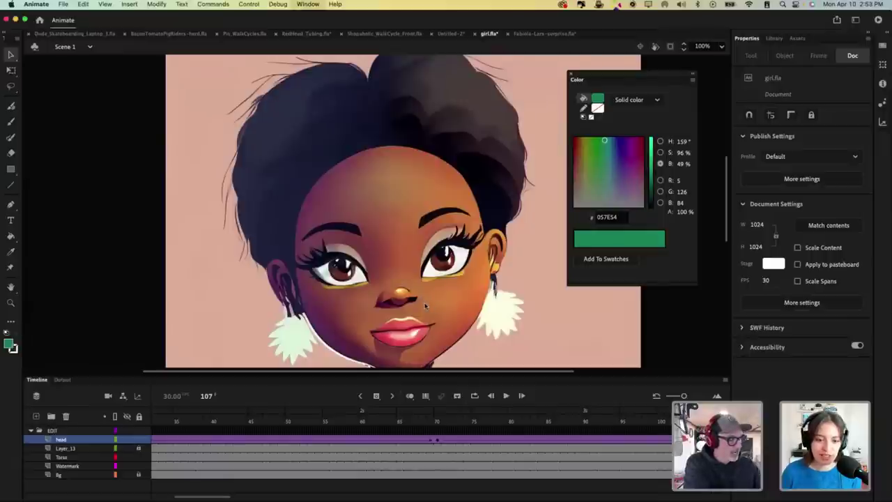
key(F4)
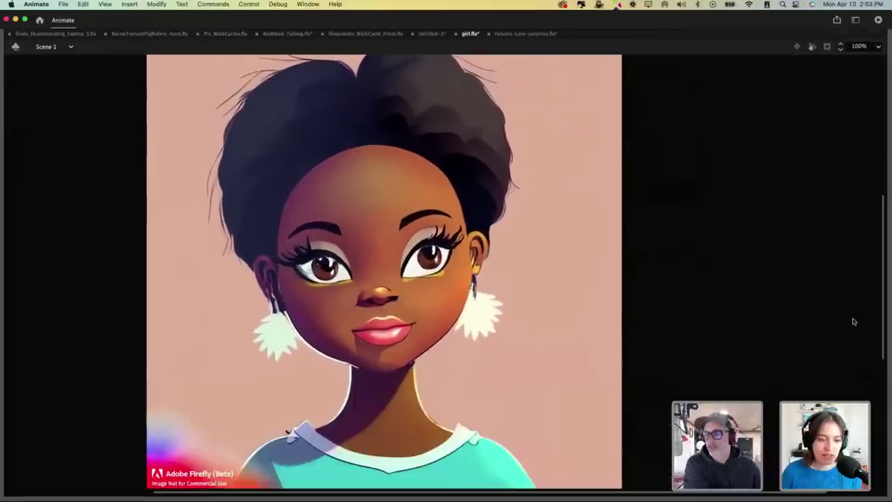